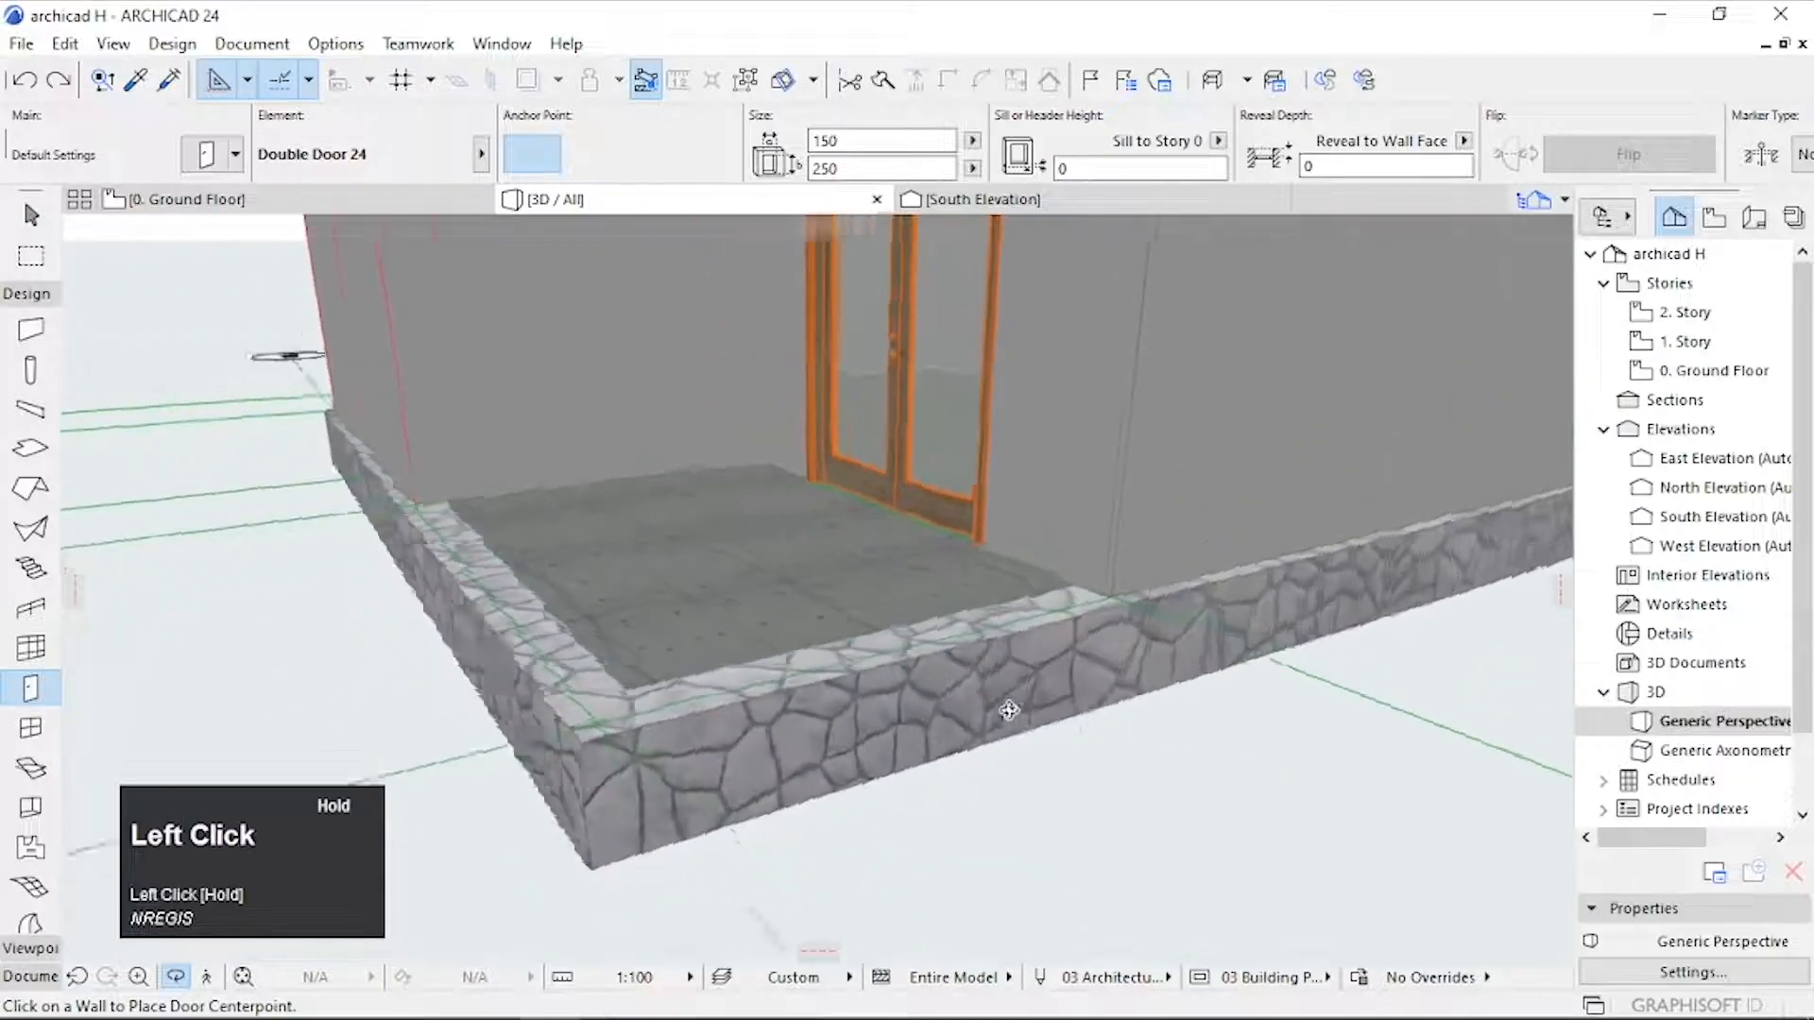
Step: Place a 20 × 20 column, 300 high, at the porch's outer corner on the ground floor plan, anchored by its top-right corner
scroll(972, 711, "down", 2)
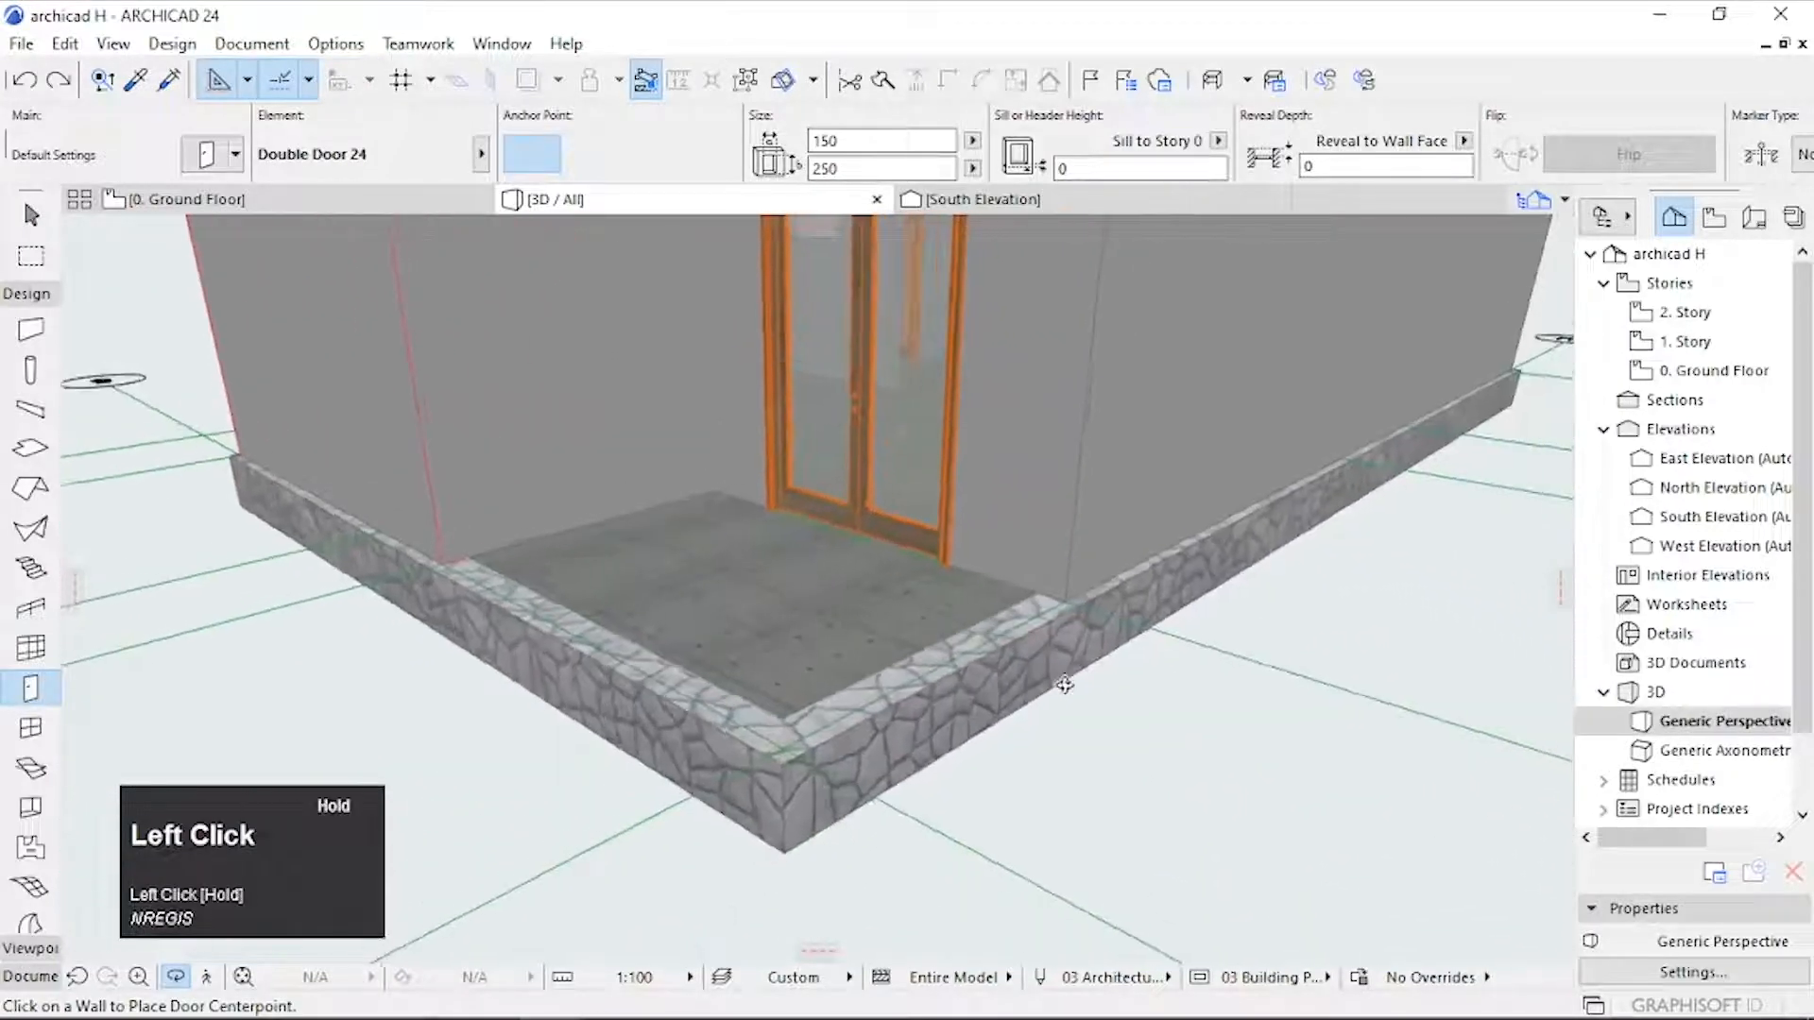
scroll(1039, 676, "down", 3)
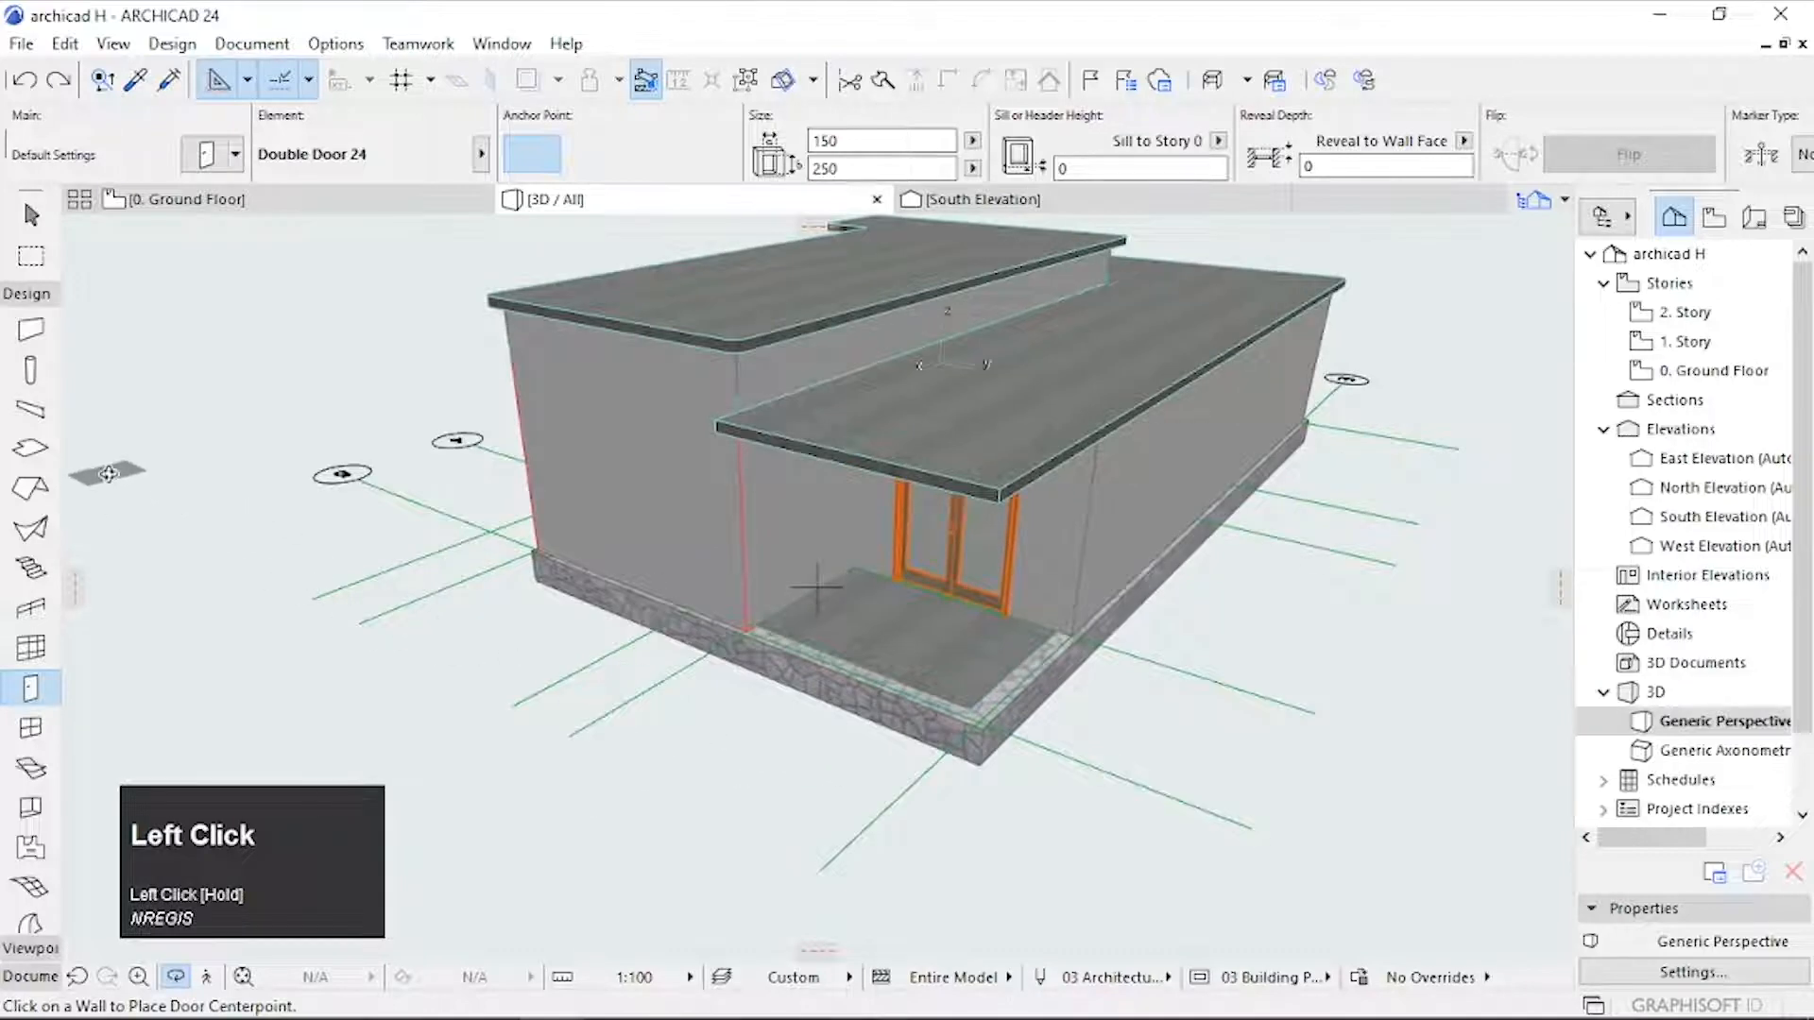
scroll(703, 557, "up", 2)
scroll(702, 555, "down", 2)
key("Escape")
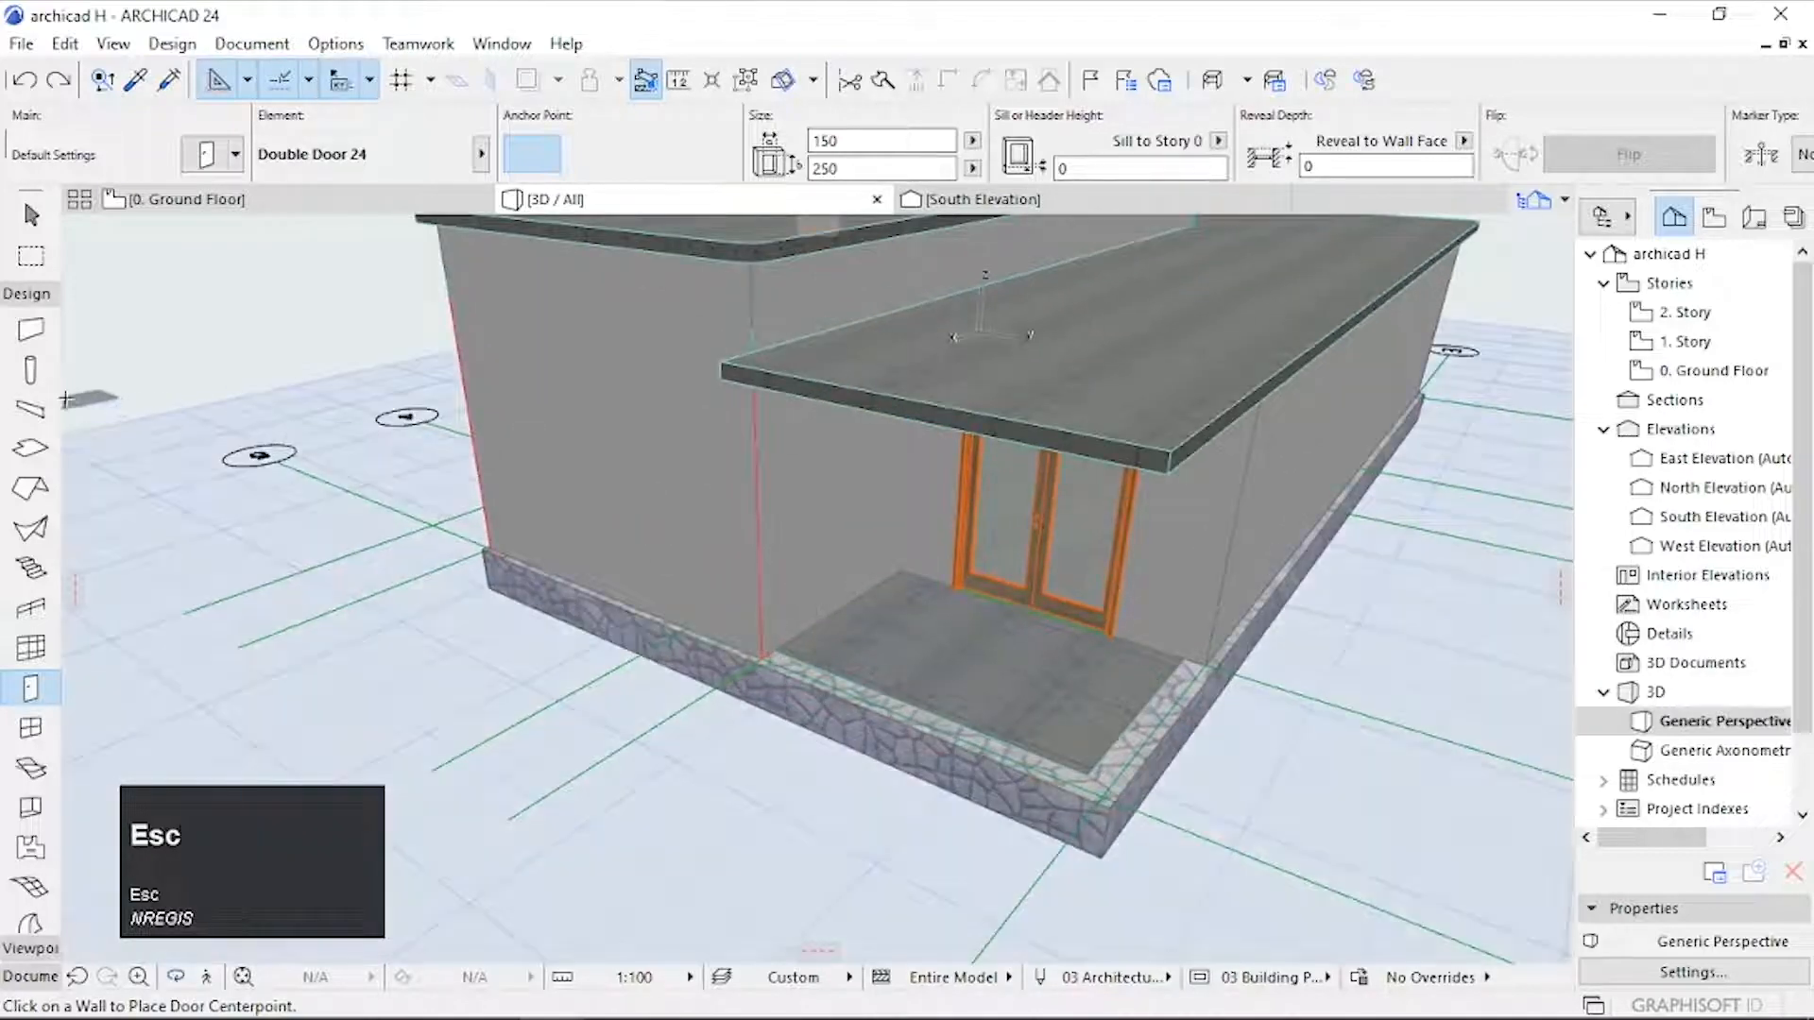
left_click(30, 370)
scroll(480, 316, "up", 3)
left_click(186, 198)
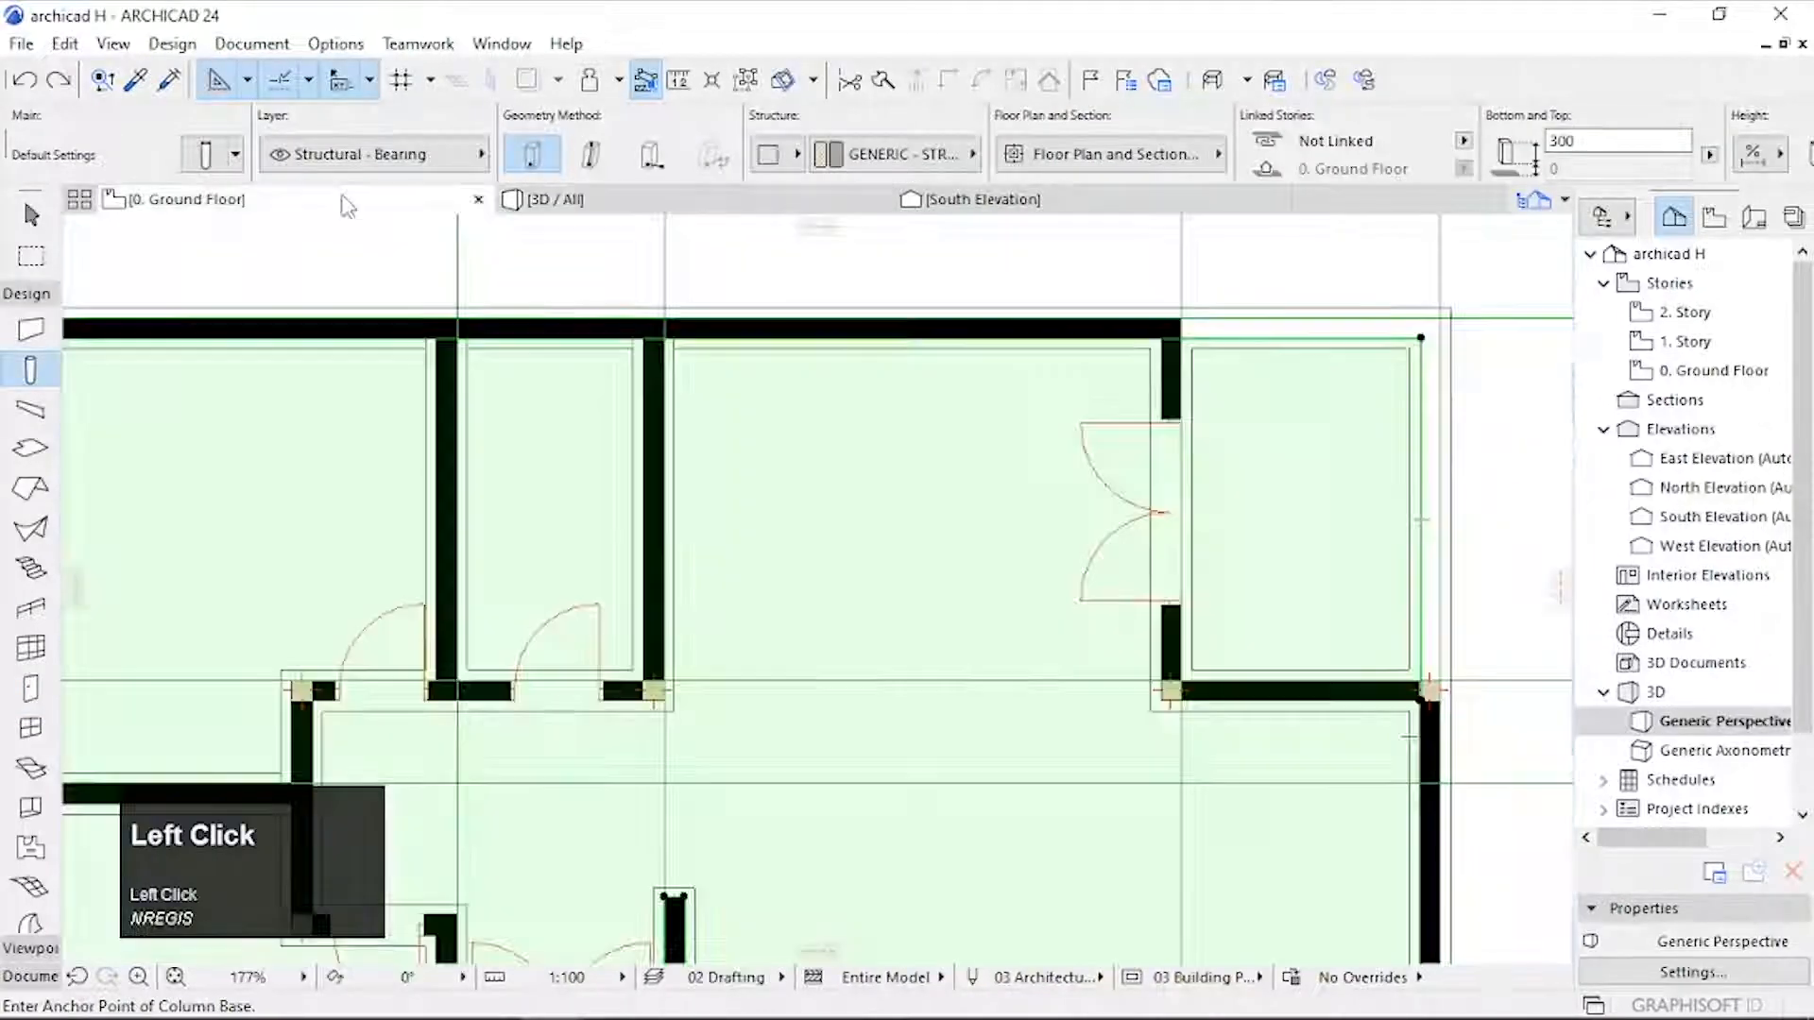
left_click(1299, 636)
left_click(1493, 512)
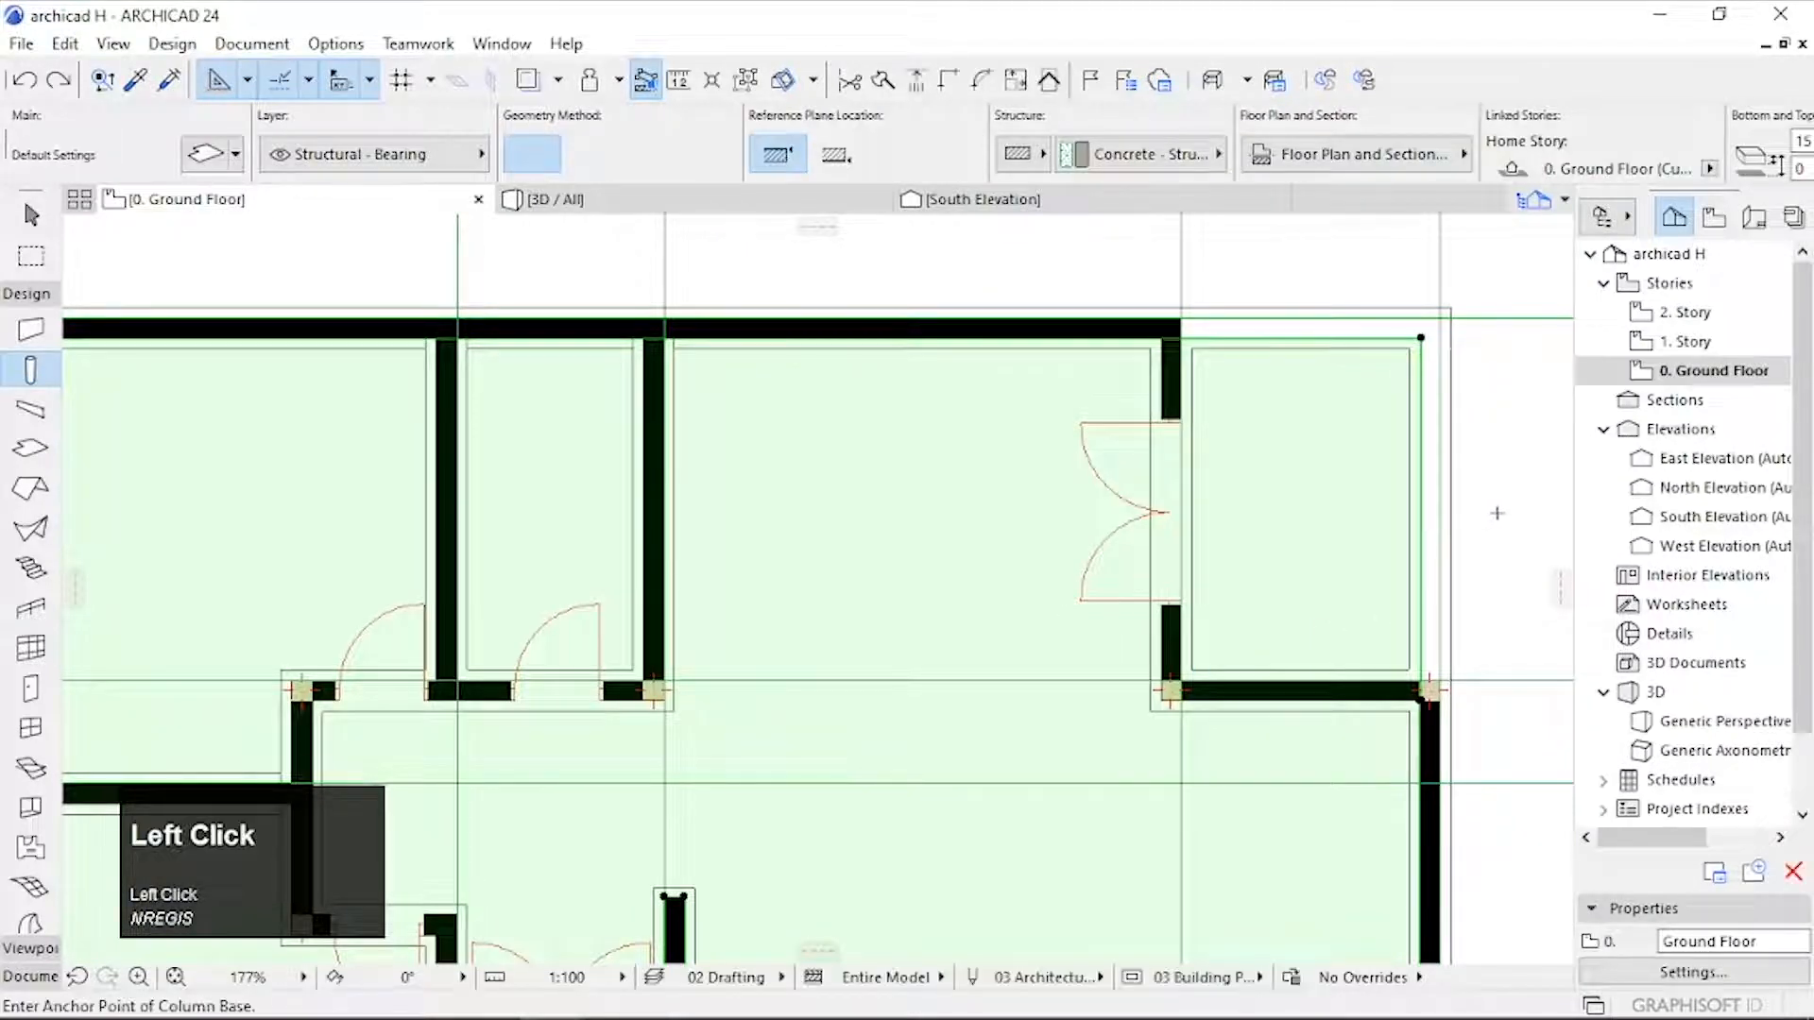
scroll(1453, 362, "up", 4)
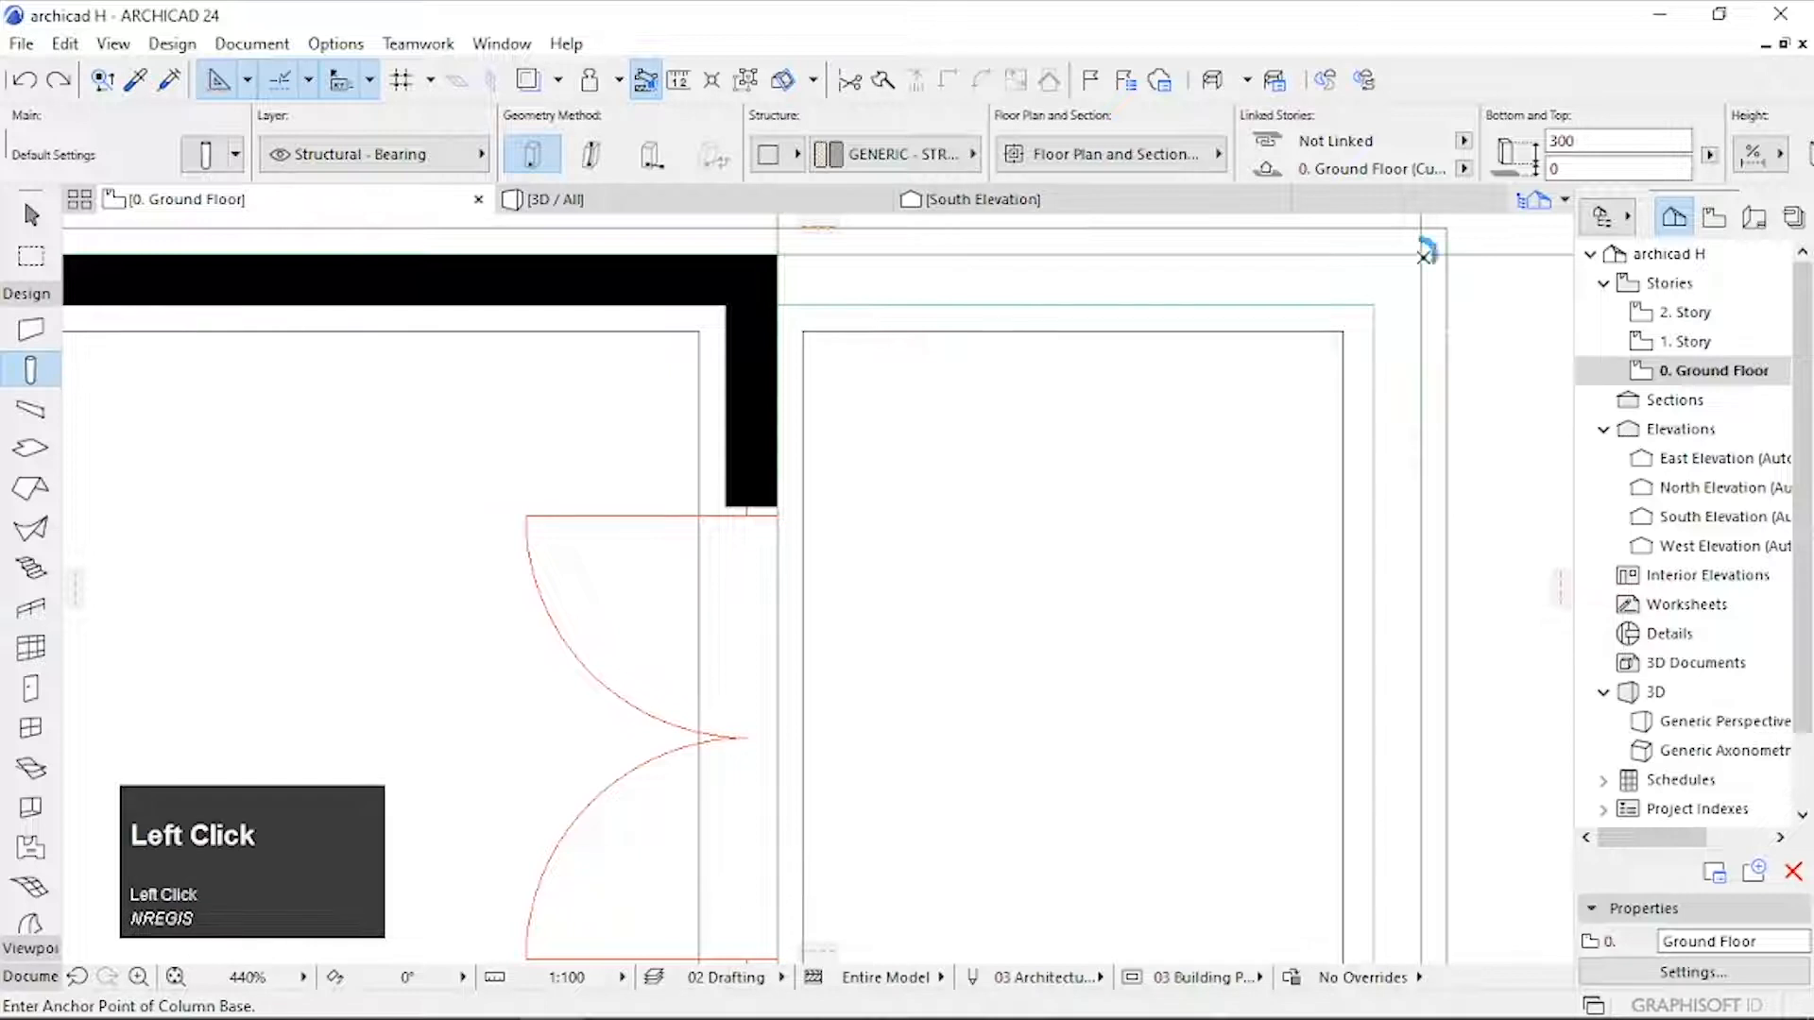
scroll(1415, 404, "down", 2)
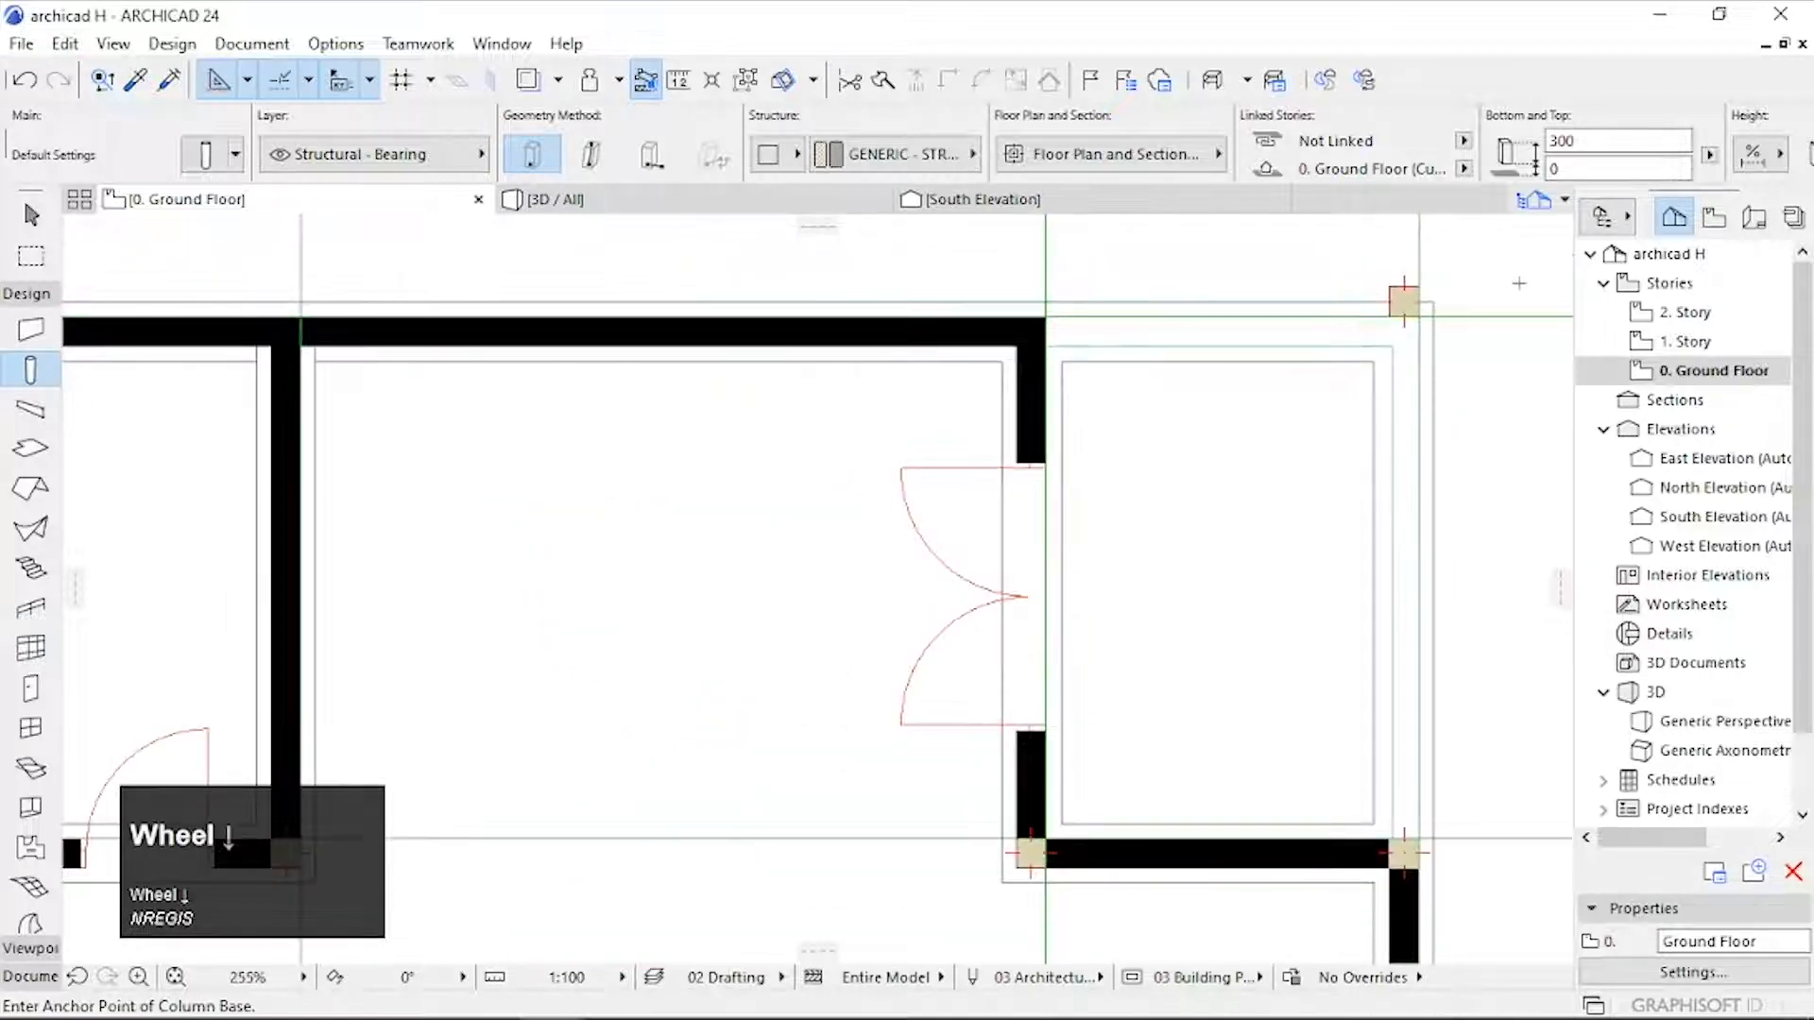
scroll(881, 165, "down", 3)
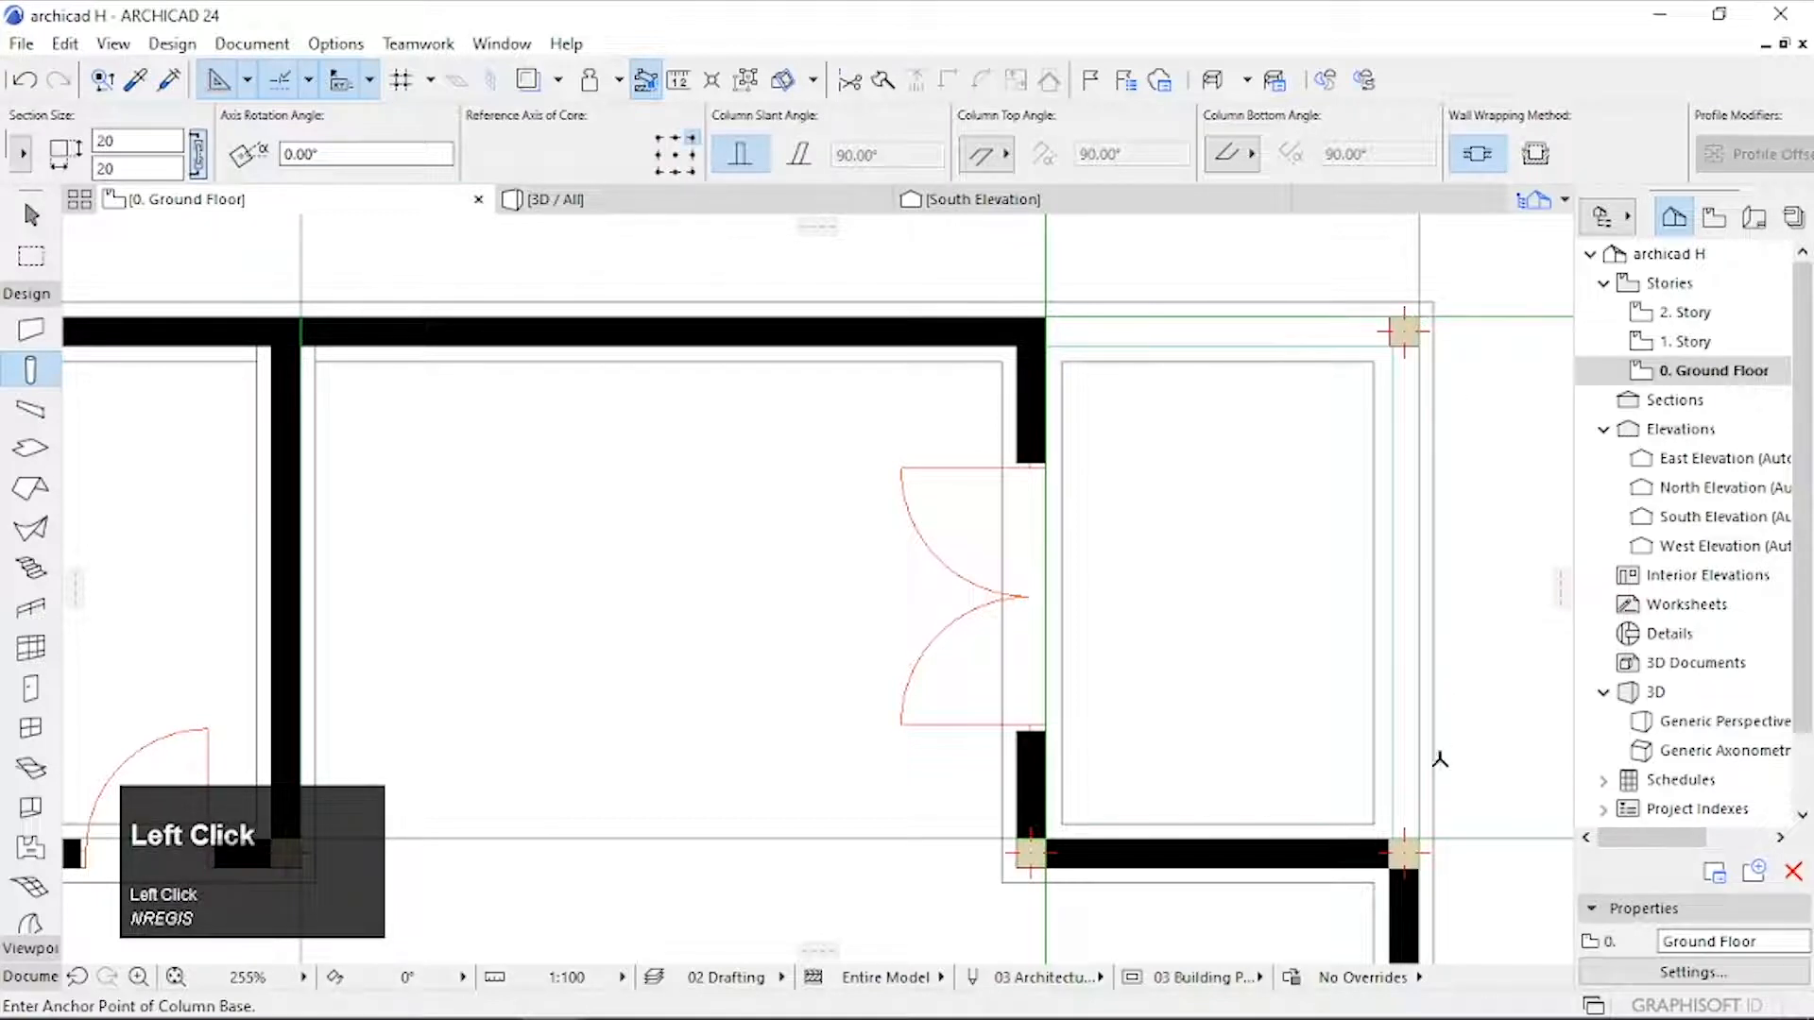
Step: Select the ground floor slab in the 3D view and offset its front porch edge outward over the stone plinth wall
left_click(696, 202)
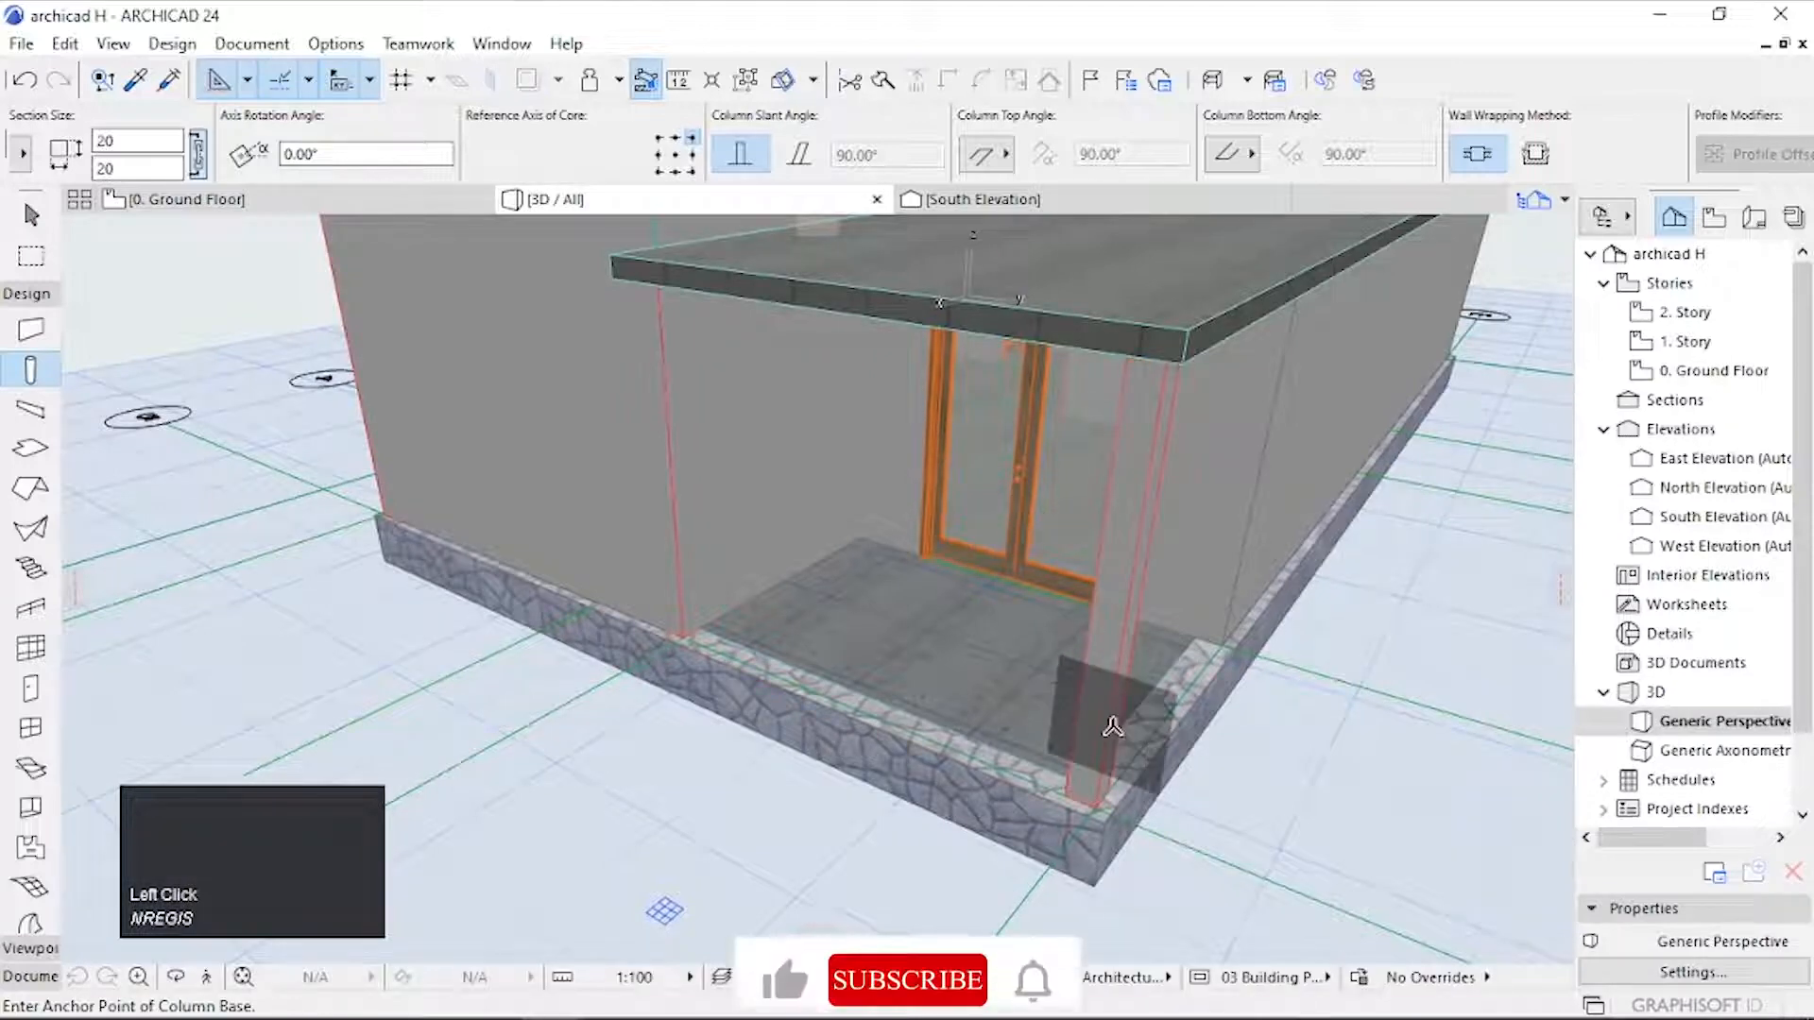
middle_click_drag(1115, 727, 1101, 692, "shift")
left_click_drag(1100, 693, 935, 695)
scroll(831, 682, "down", 3)
key("Escape")
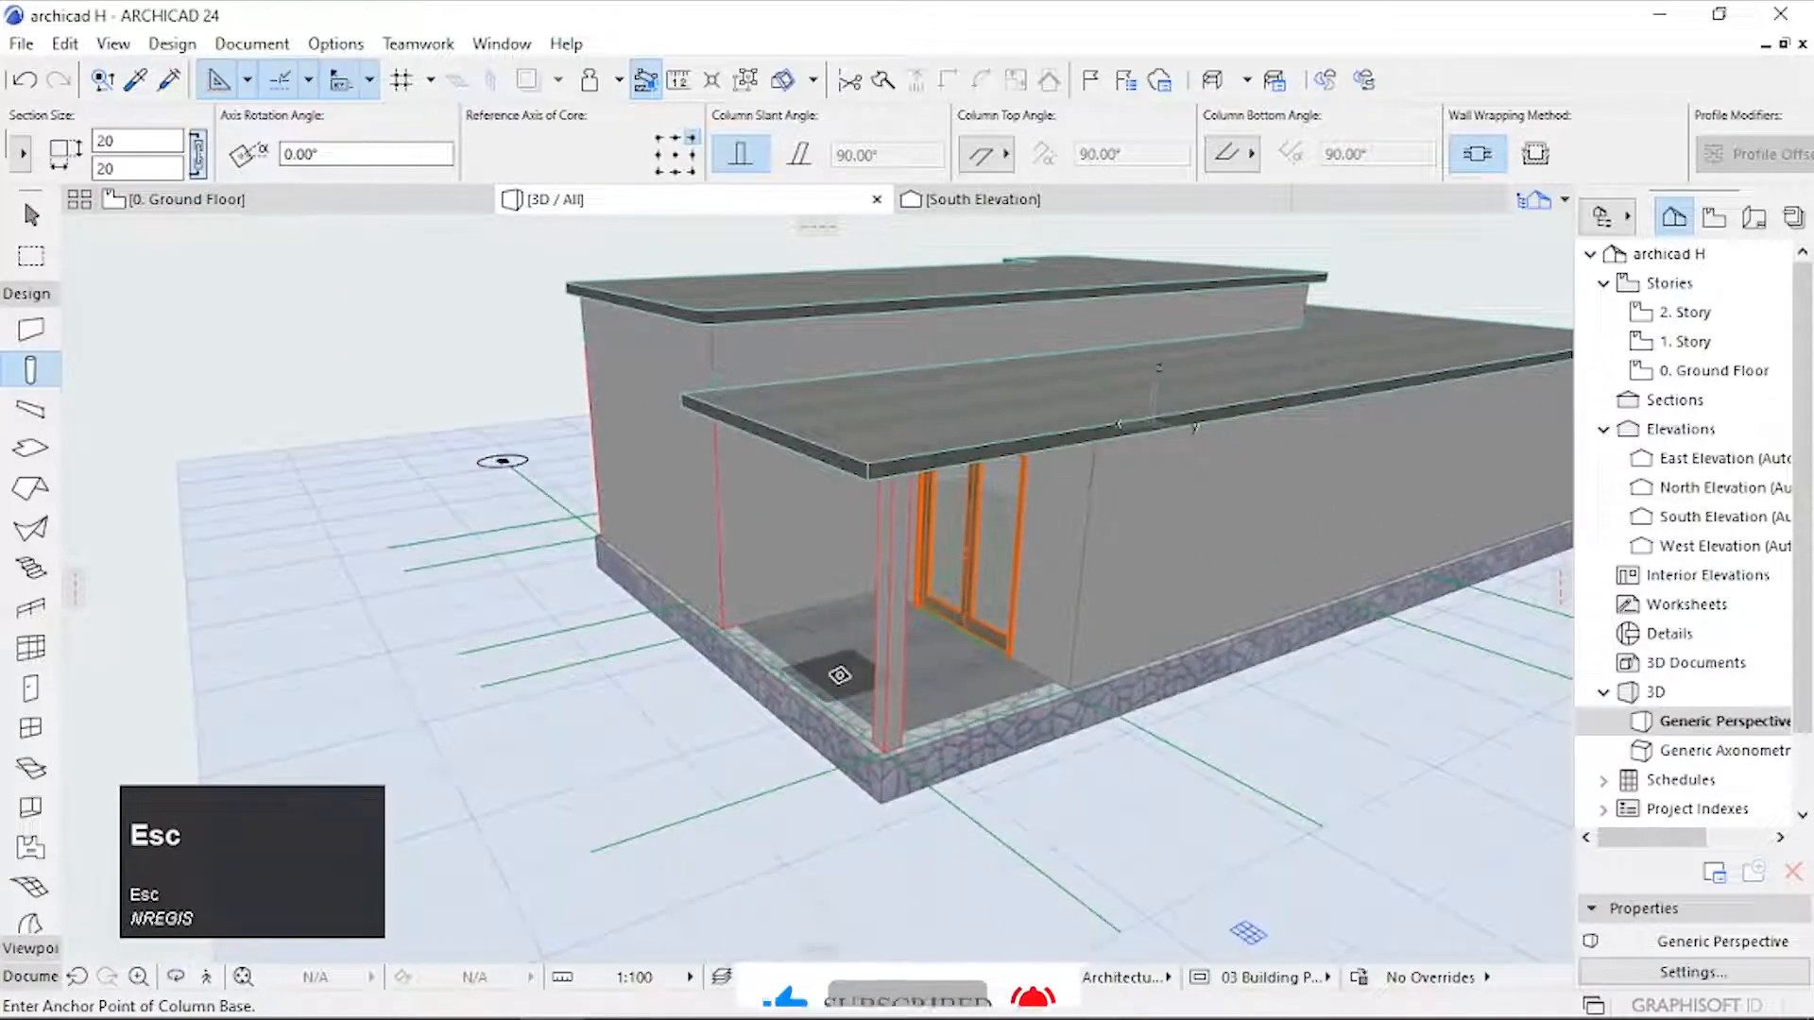
left_click(847, 682, "shift")
scroll(802, 673, "up", 2)
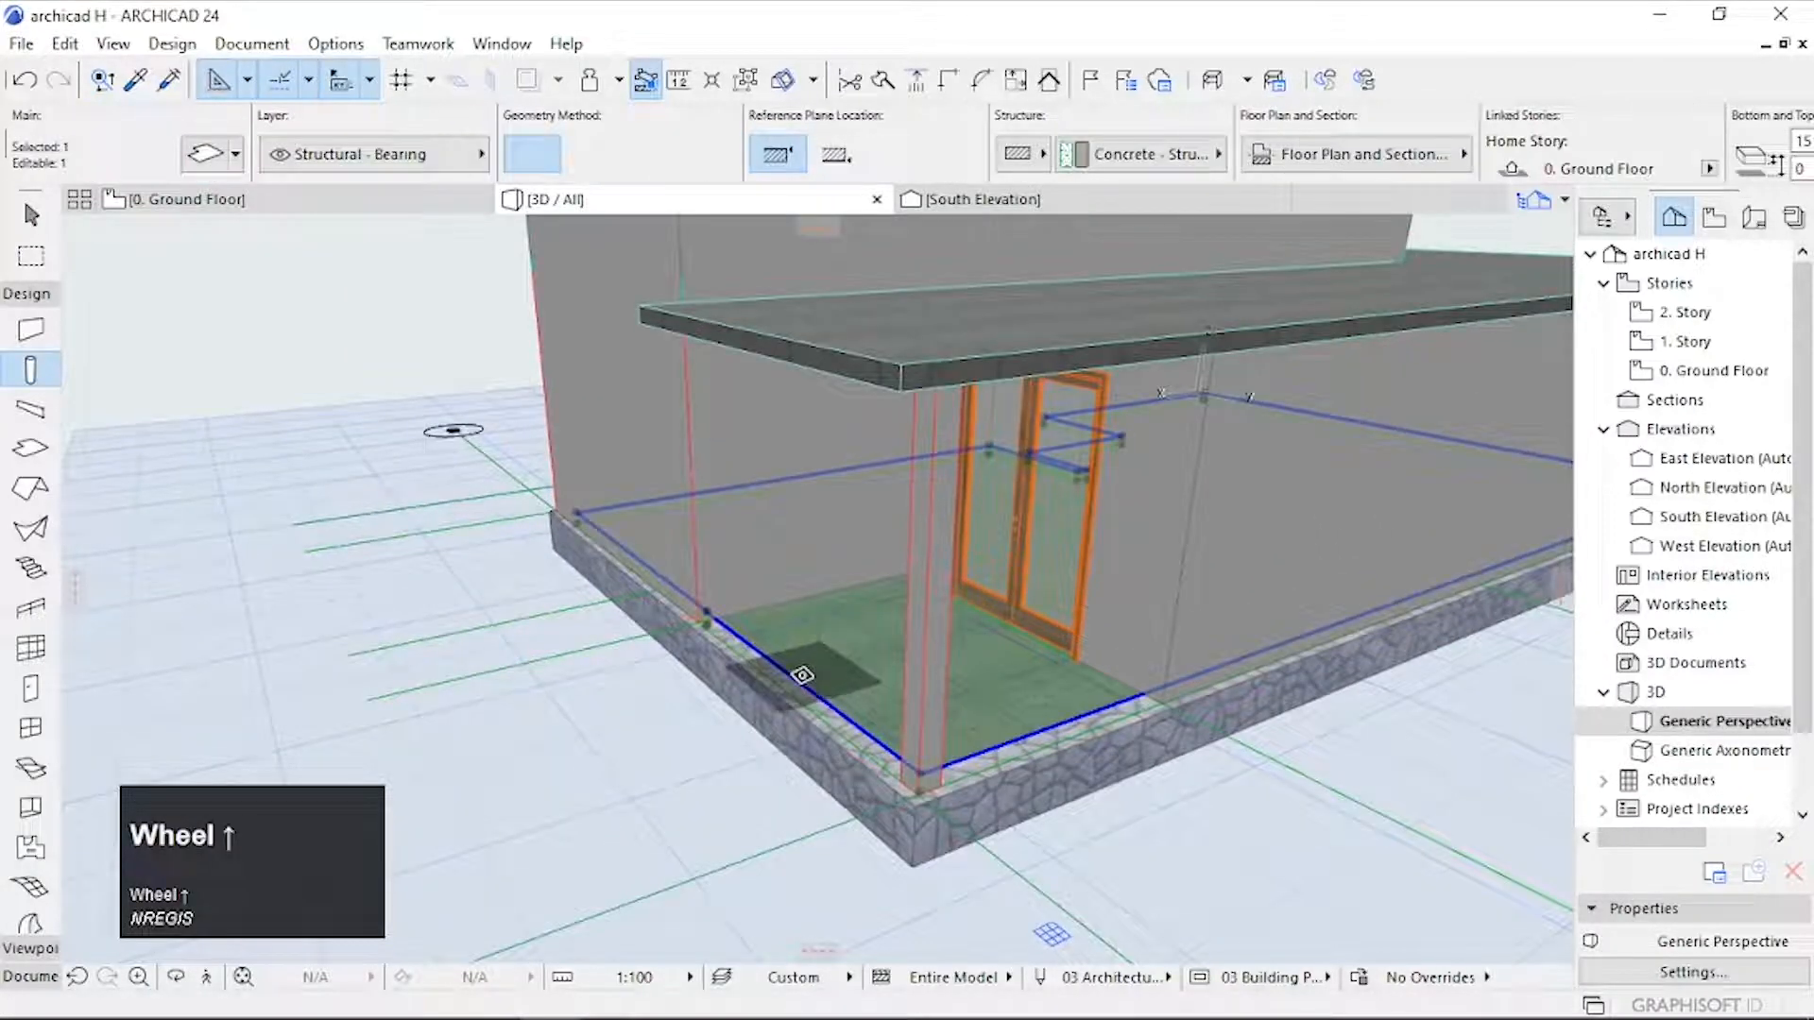
left_click(798, 678)
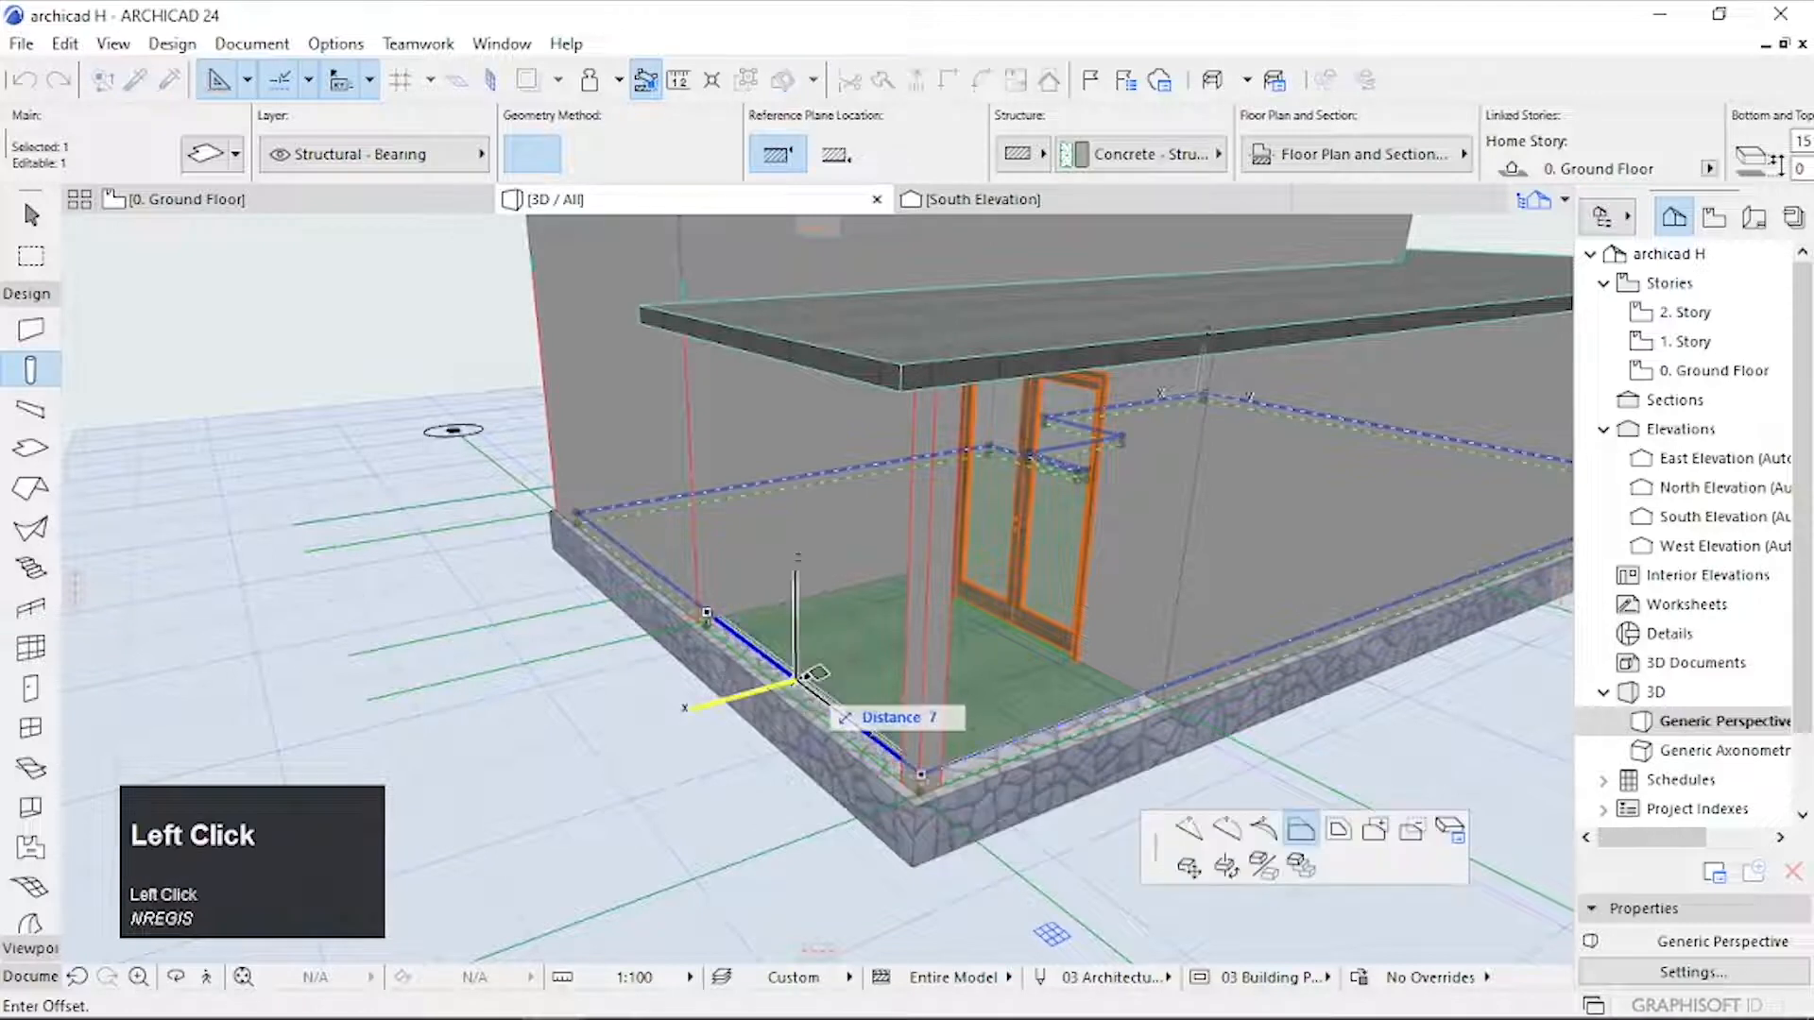
left_click(736, 713)
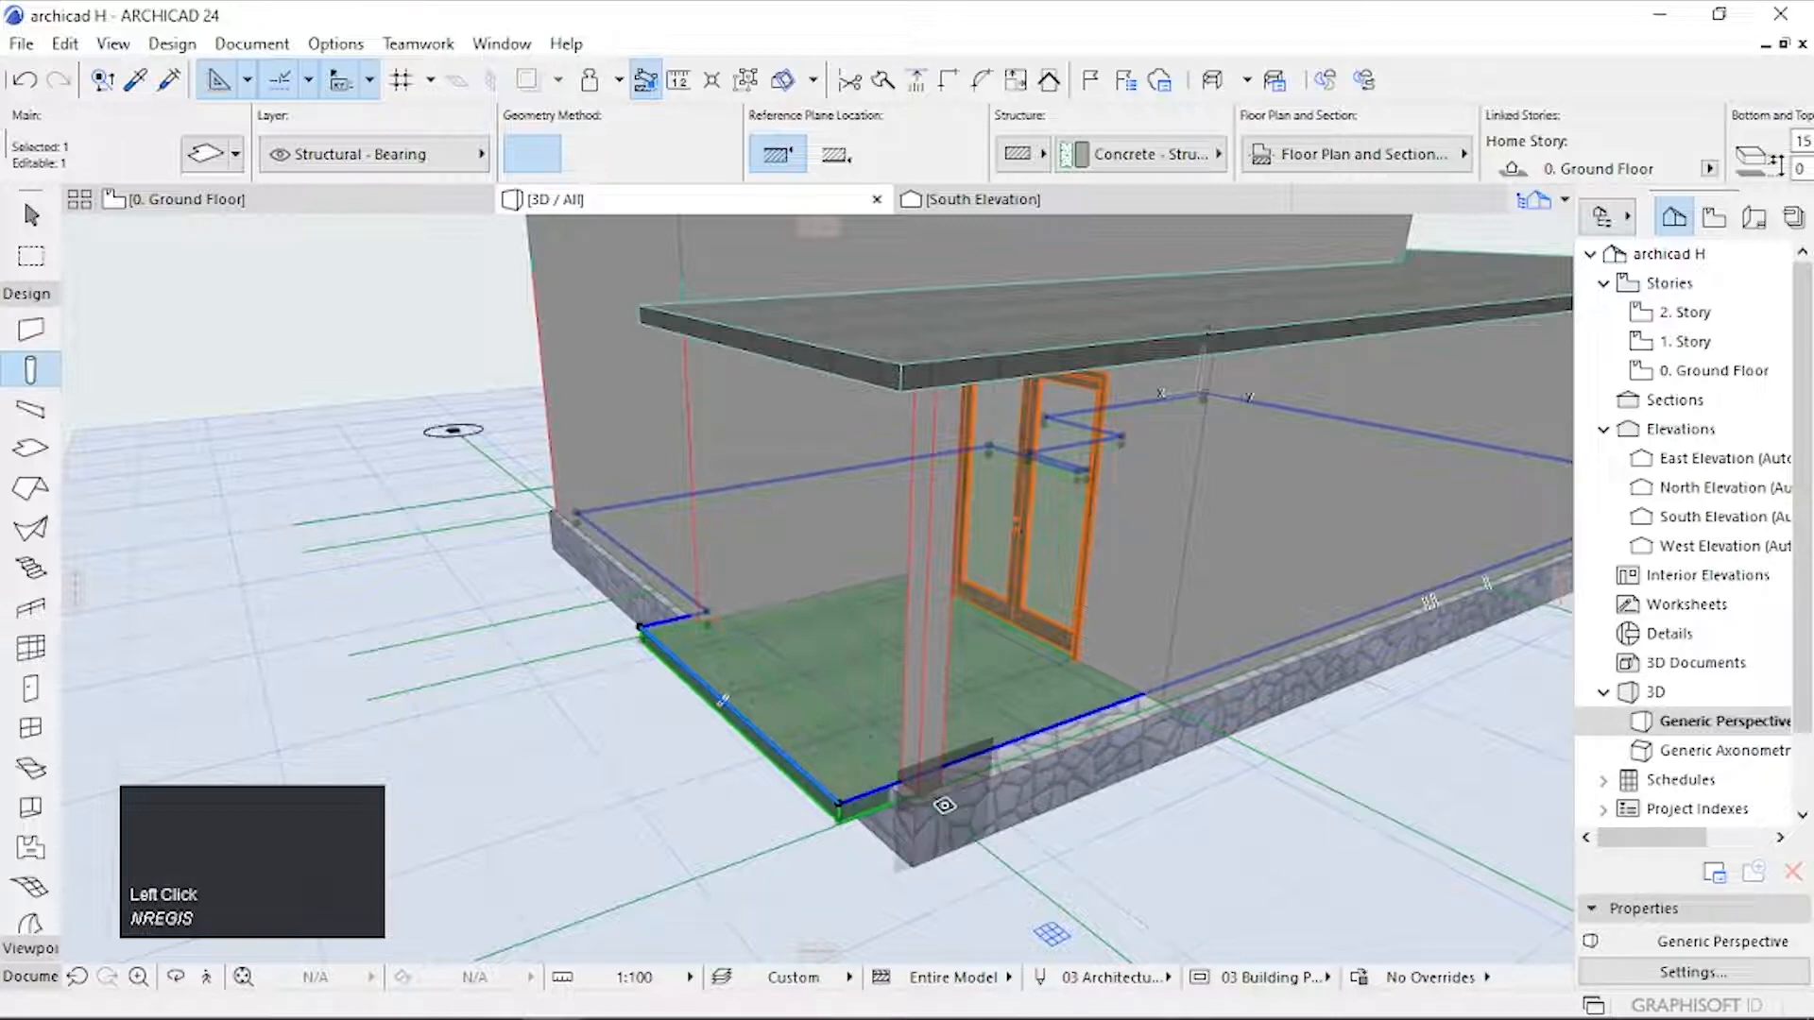
Step: Offset the slab's front porch edge slightly further outward so it overhangs the stone plinth
key("o")
left_click_drag(721, 793, 846, 786)
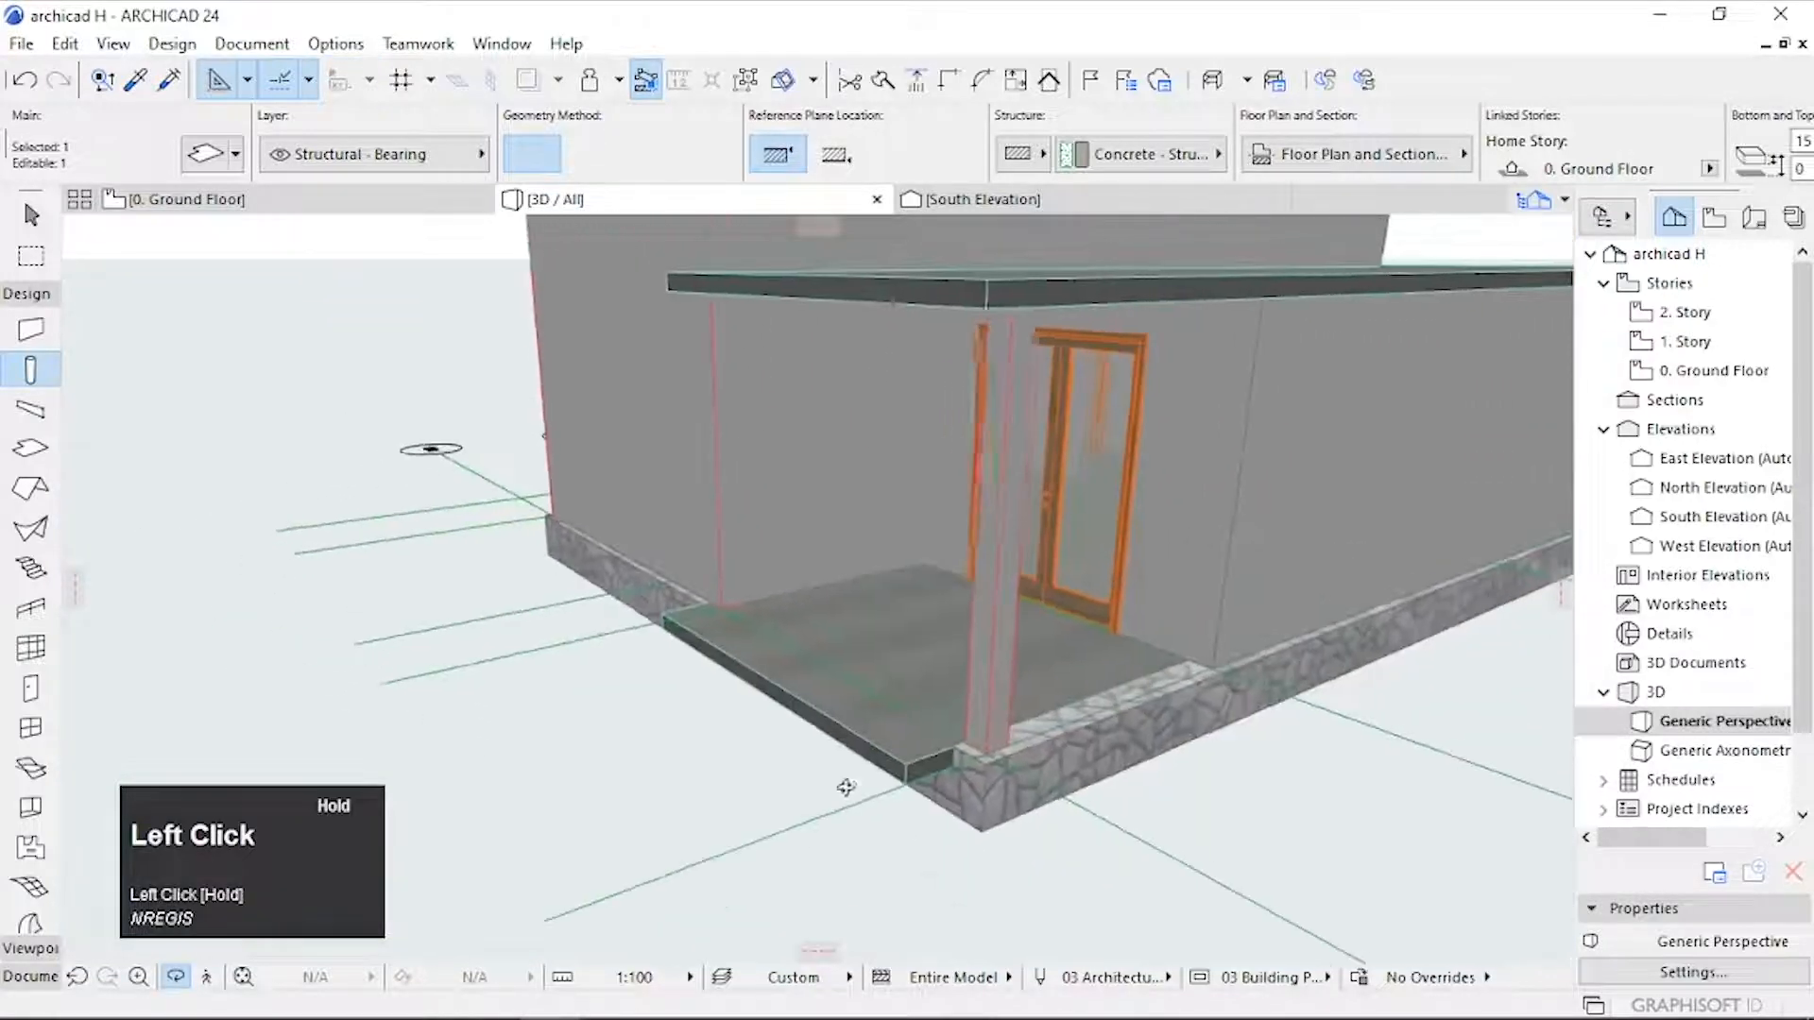
scroll(845, 787, "up", 3)
key("Escape")
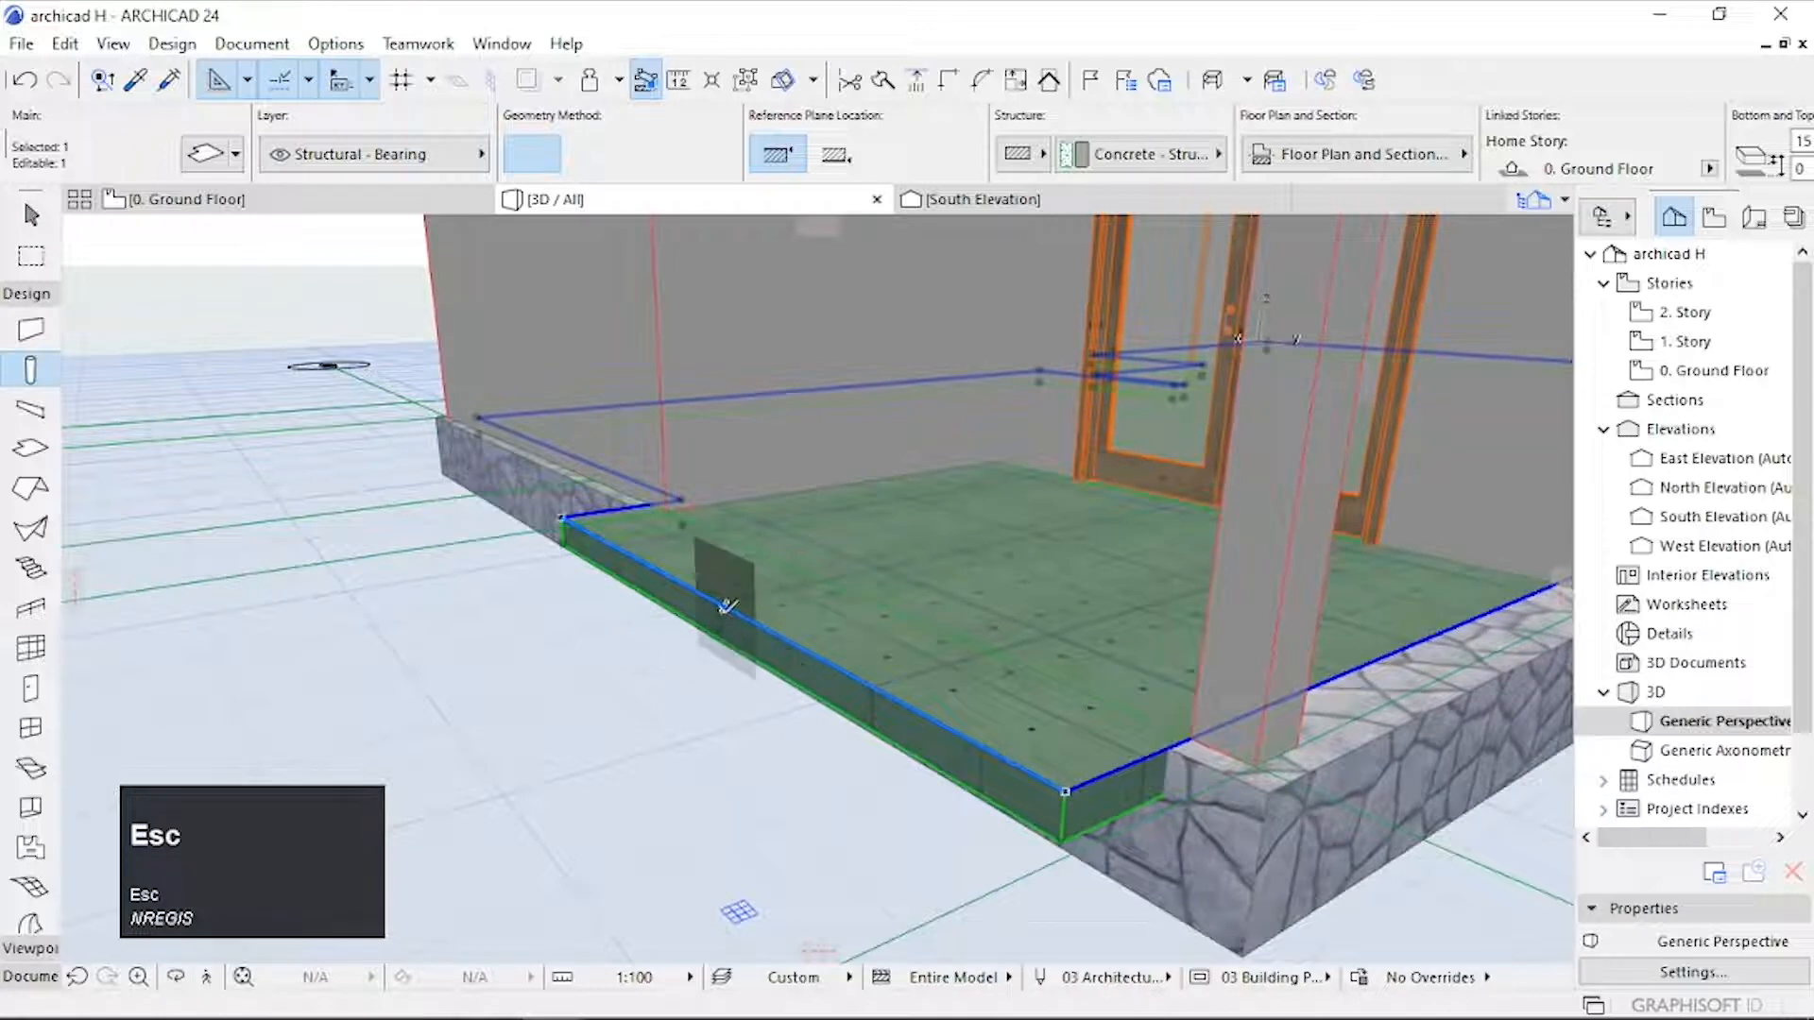
left_click(726, 606)
left_click(734, 625)
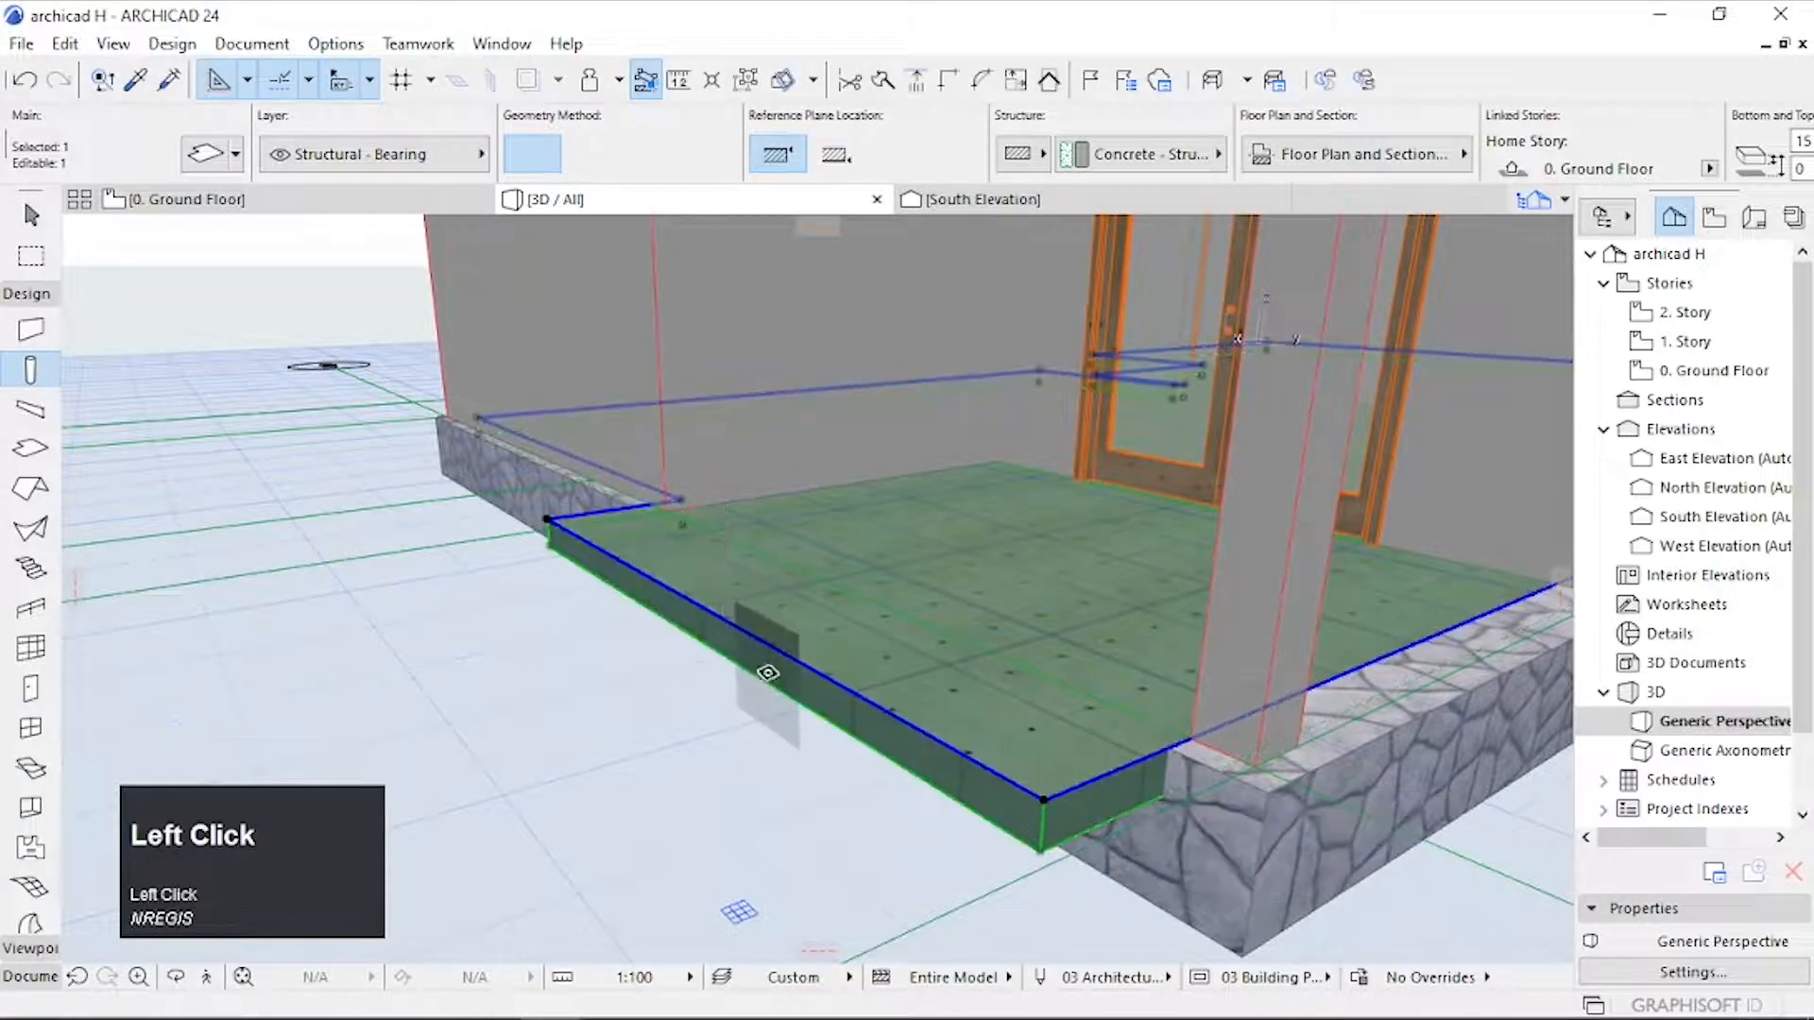
Step: Offset the slab's long side edge beside the porch column outward over the stone plinth, and deselect the slab
left_click_drag(767, 672, 783, 713)
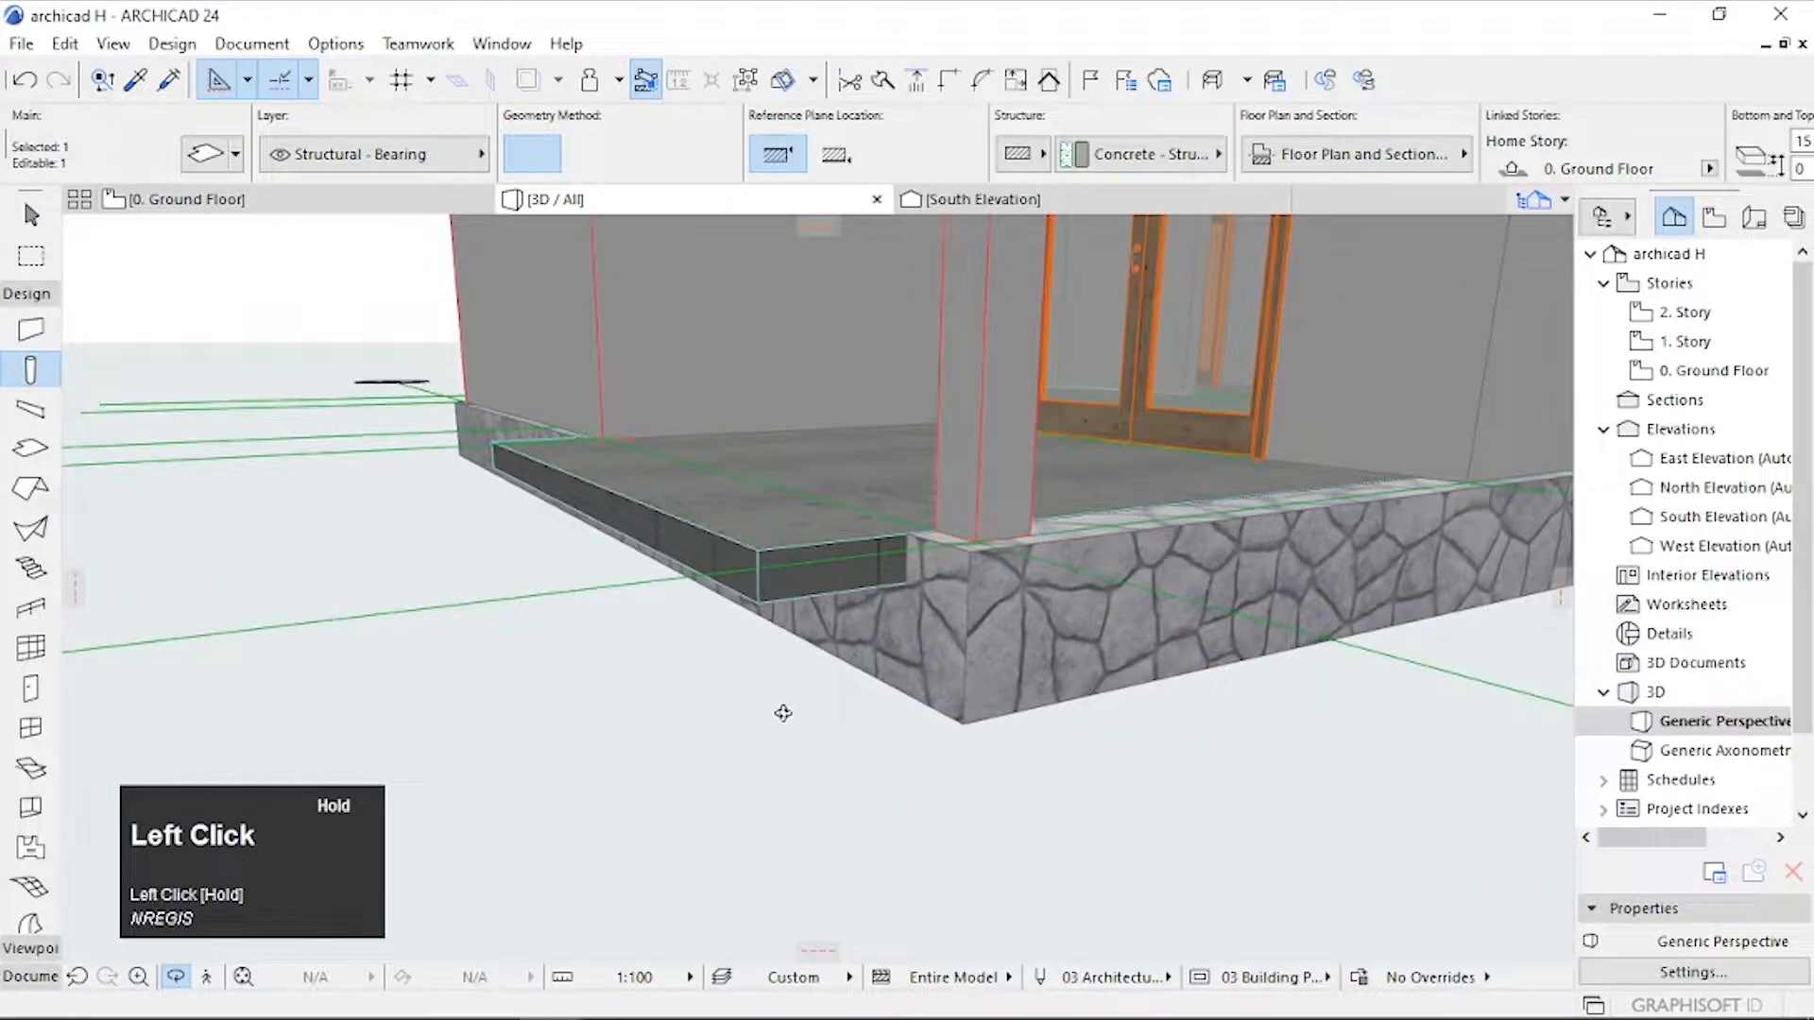
scroll(976, 608, "down", 5)
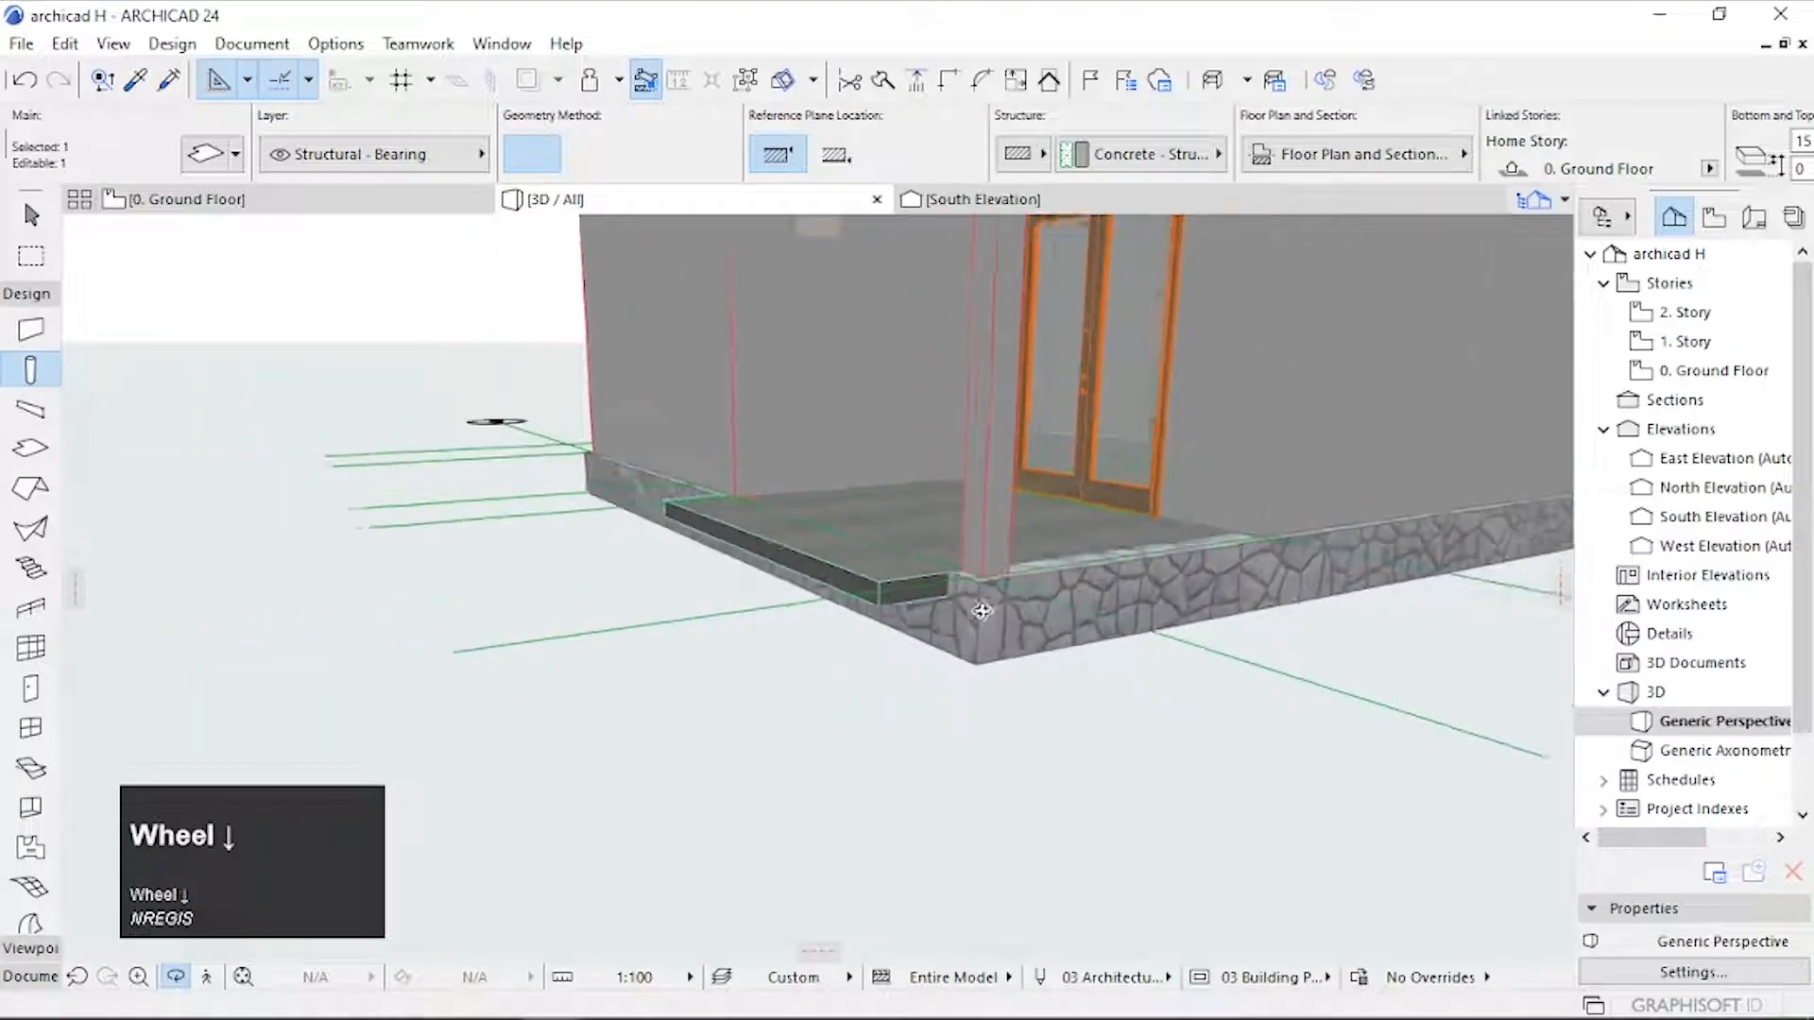
left_click_drag(937, 622, 1251, 696)
middle_click_drag(1251, 696, 907, 607)
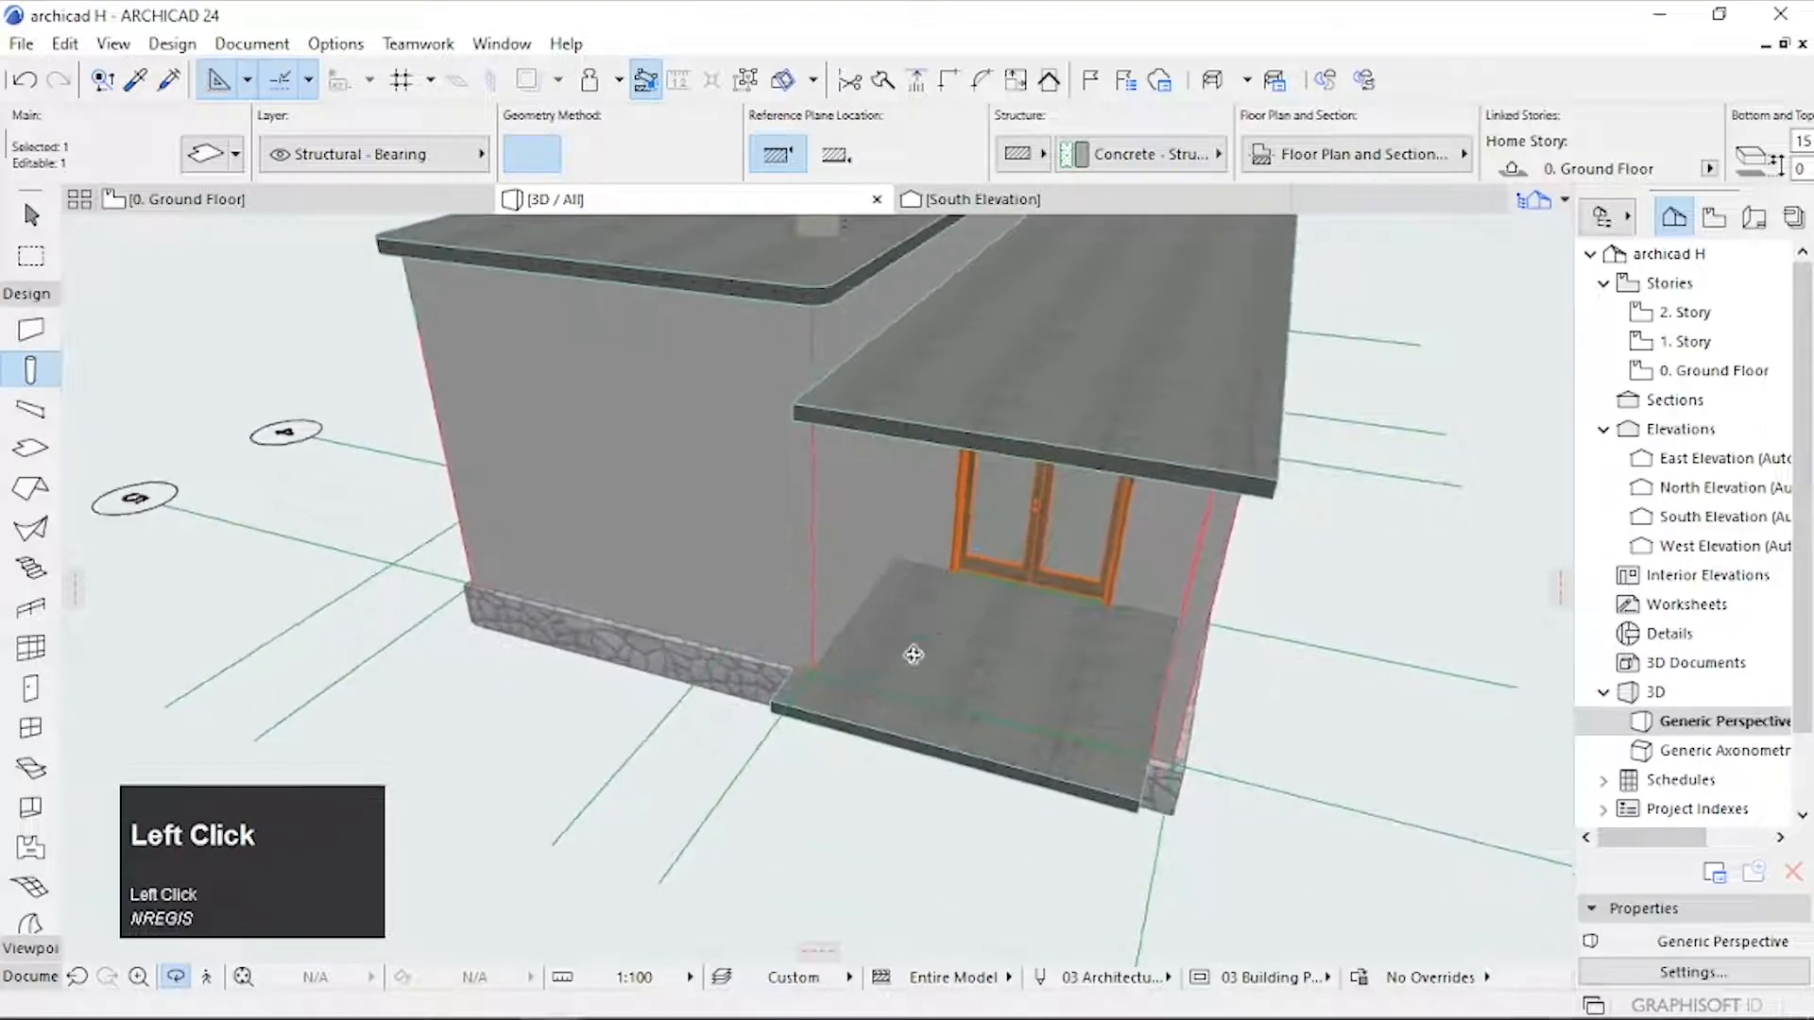
left_click_drag(911, 651, 1013, 570)
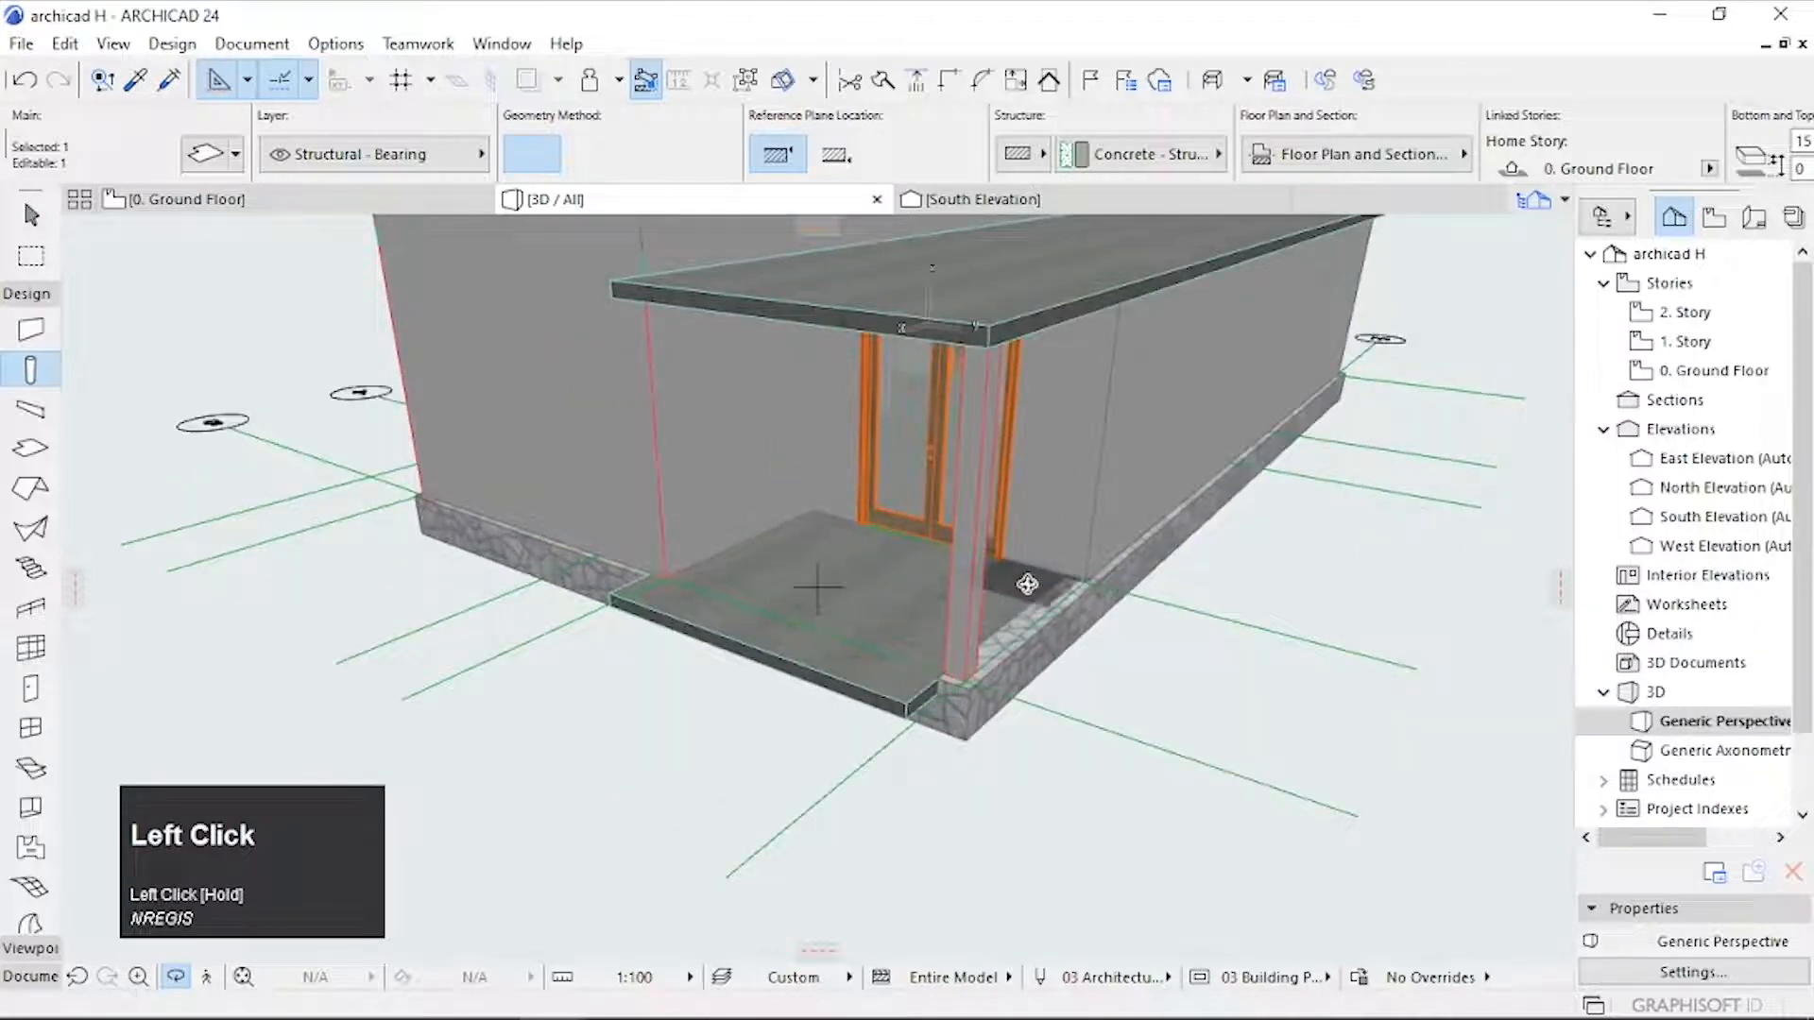
key("Escape")
scroll(1013, 617, "up", 2)
scroll(1017, 617, "up", 2)
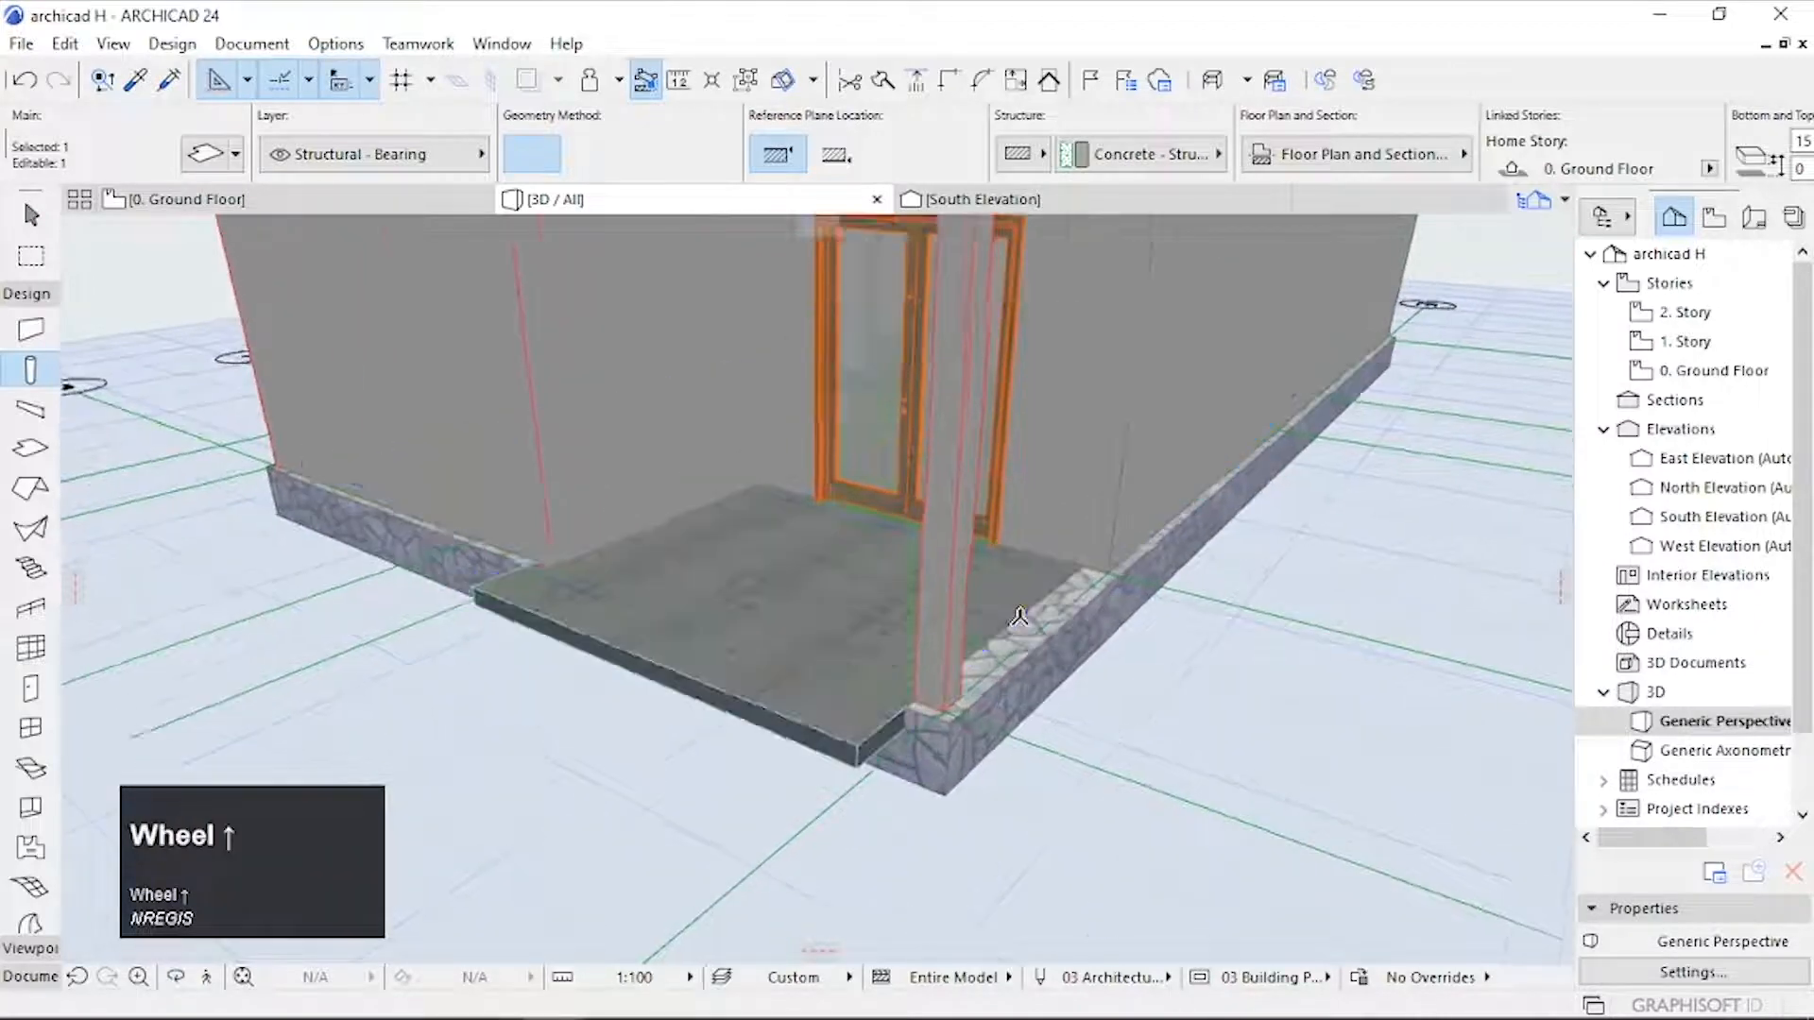
left_click(1025, 617)
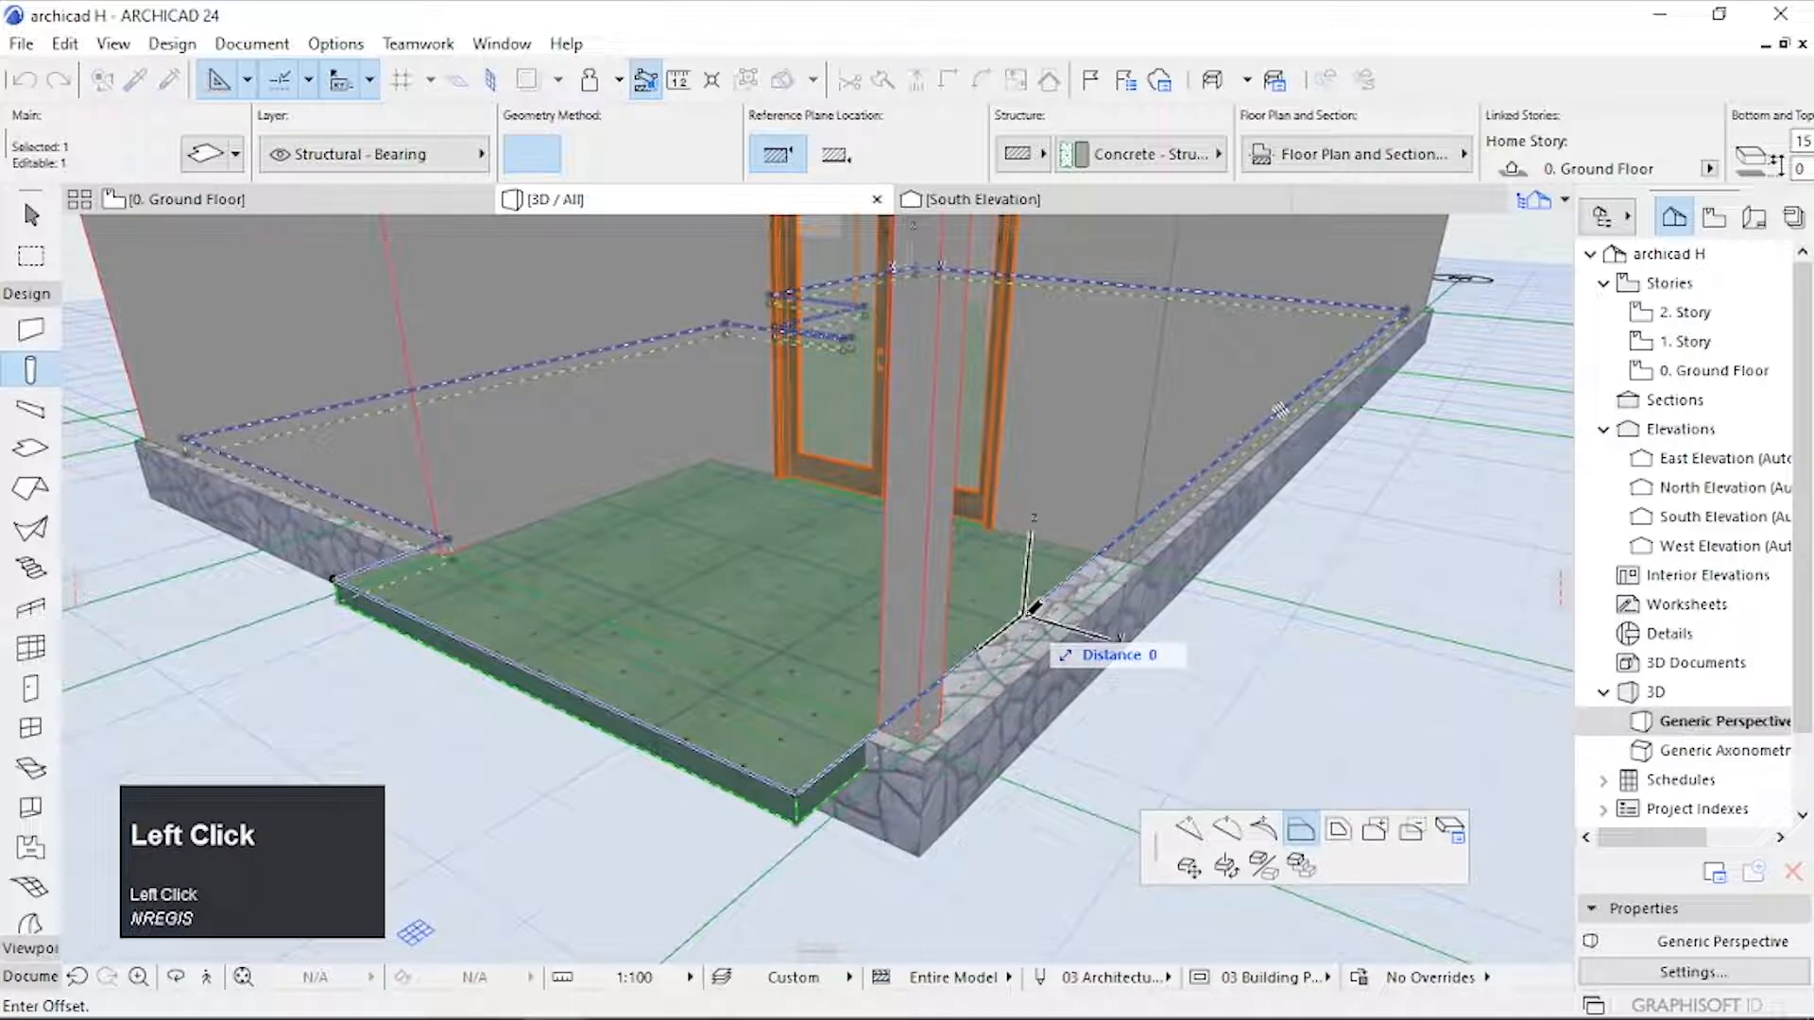
left_click(1054, 623)
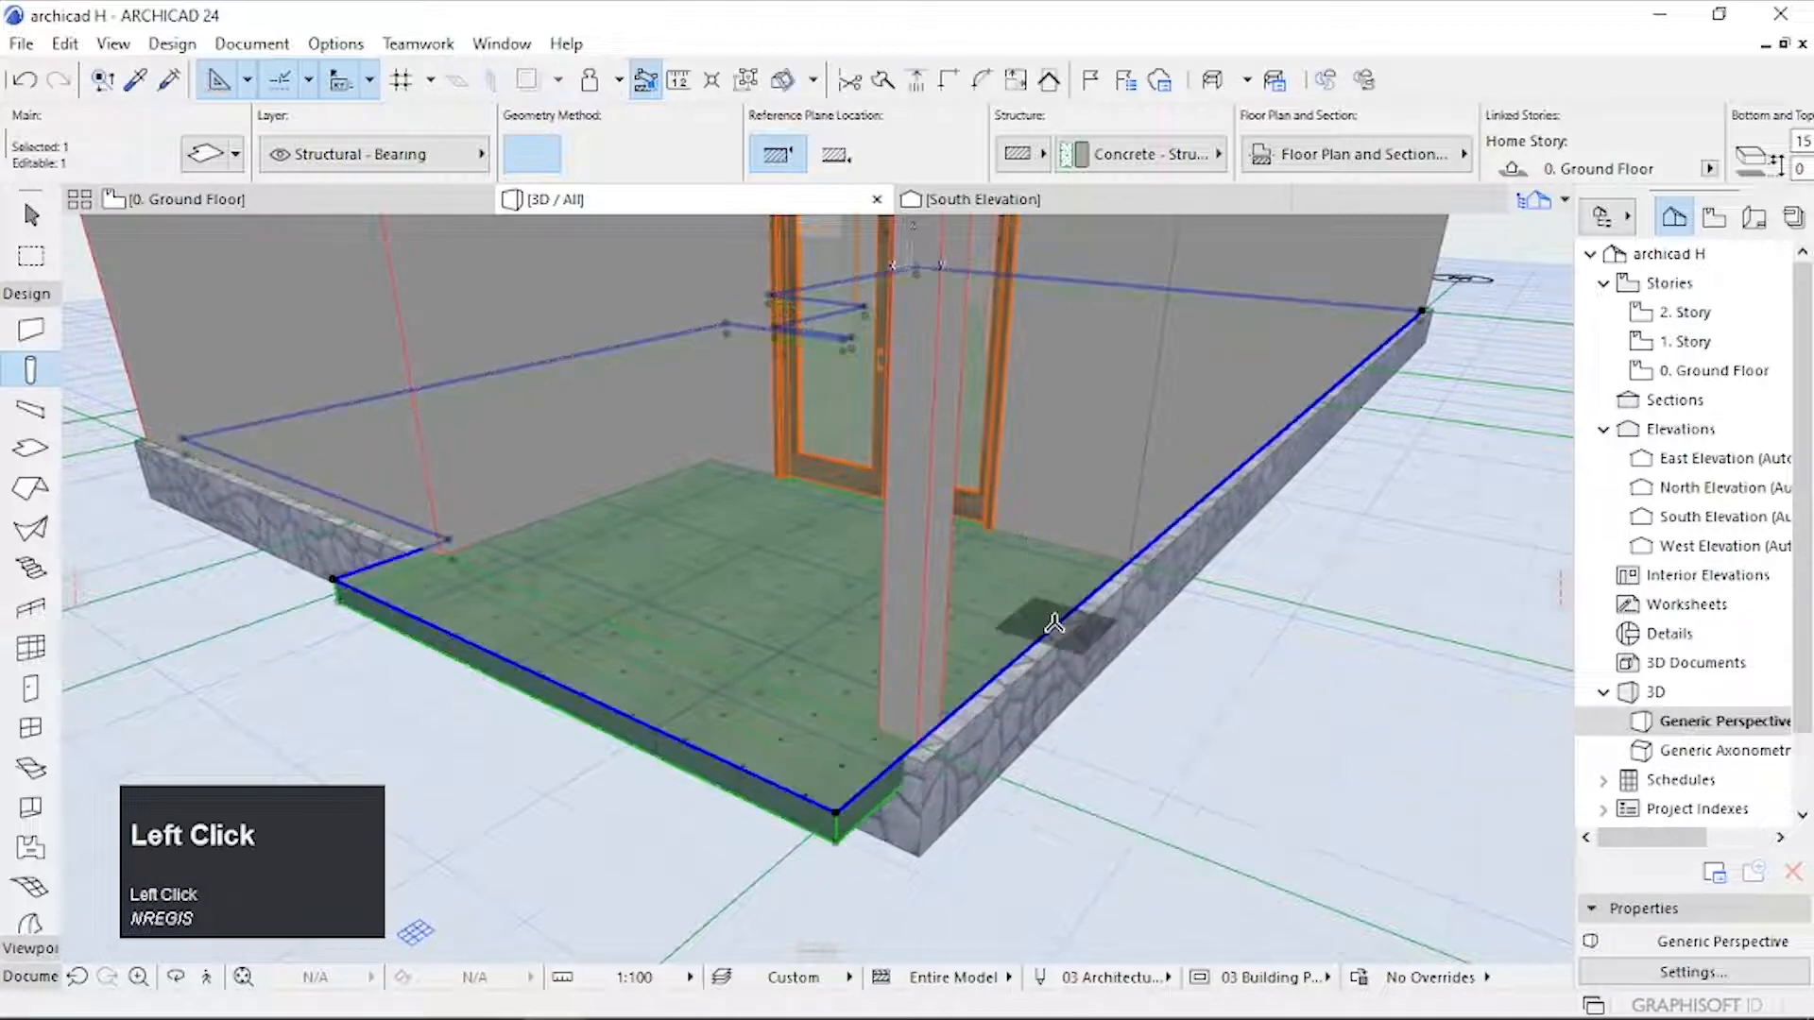
left_click(1210, 626)
Step: Examine the porch column, the slab edges and the building's exterior in 3D from several sides
key("o")
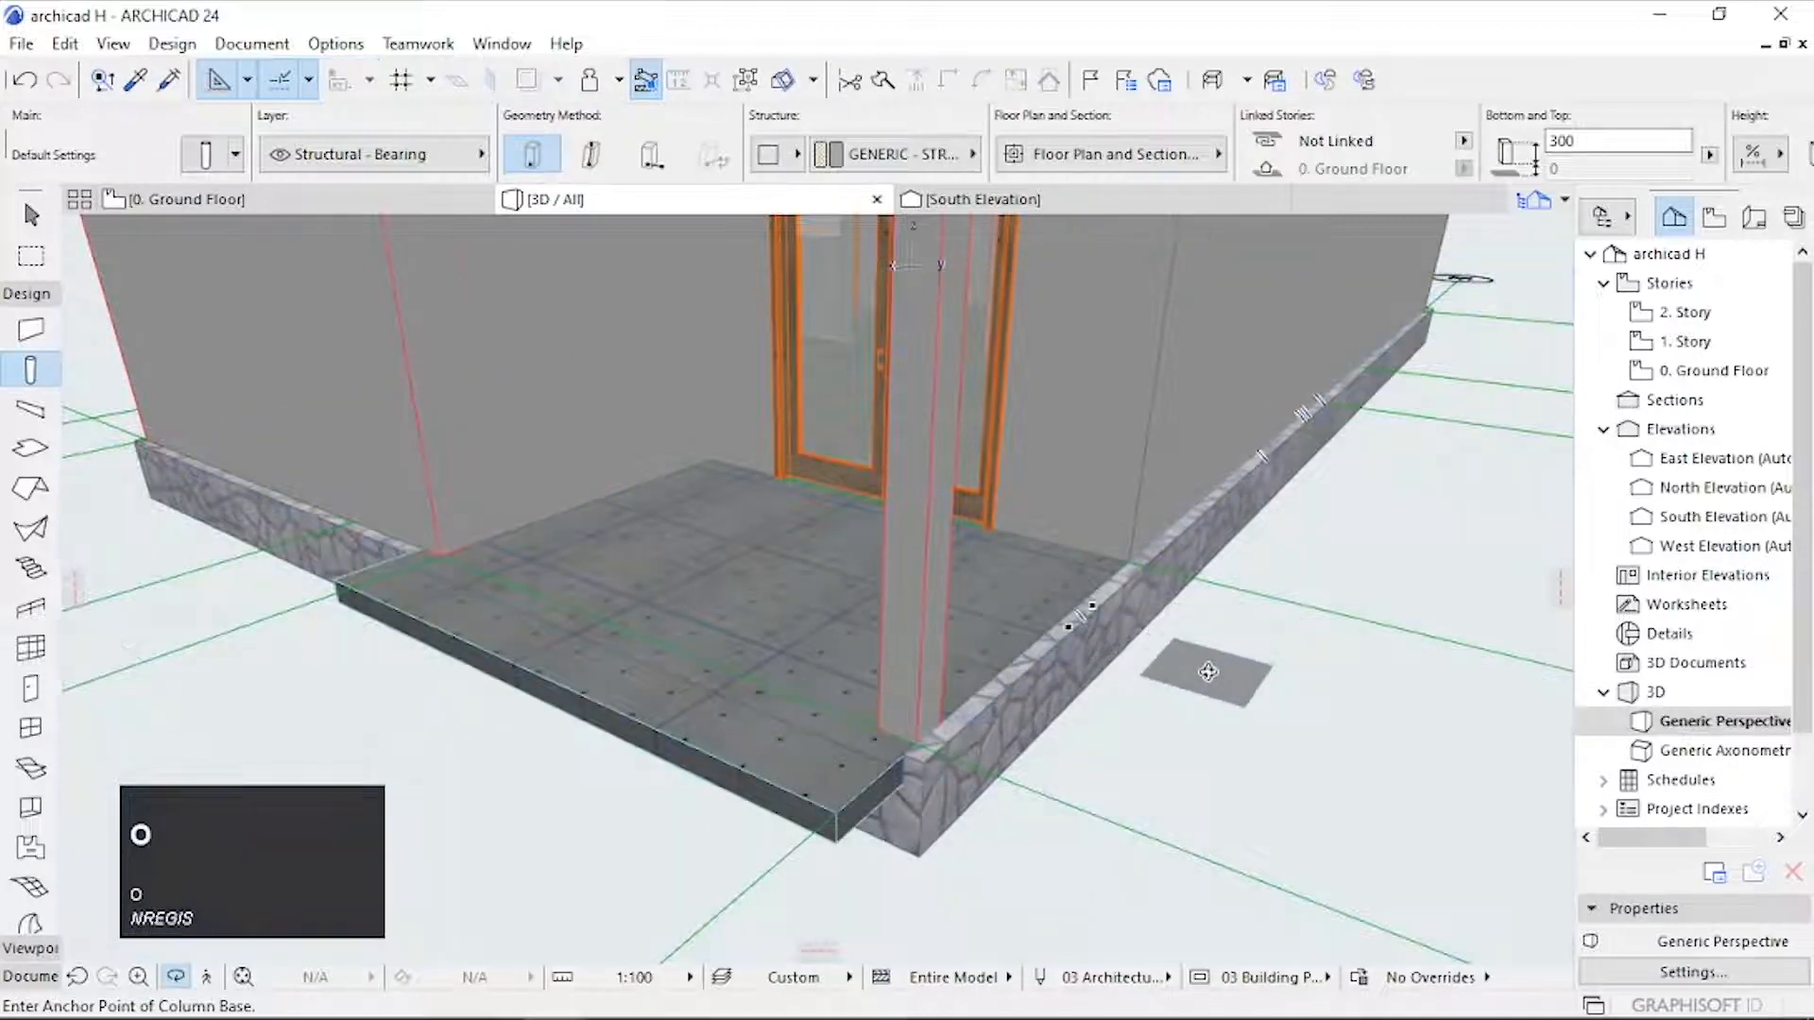
left_click_drag(1207, 669, 1235, 555)
scroll(1048, 636, "down", 4)
scroll(1235, 555, "down", 2)
left_click_drag(1025, 584, 1114, 585)
scroll(1319, 540, "up", 2)
scroll(1096, 607, "up", 5)
scroll(1096, 607, "up", 1)
key("Escape")
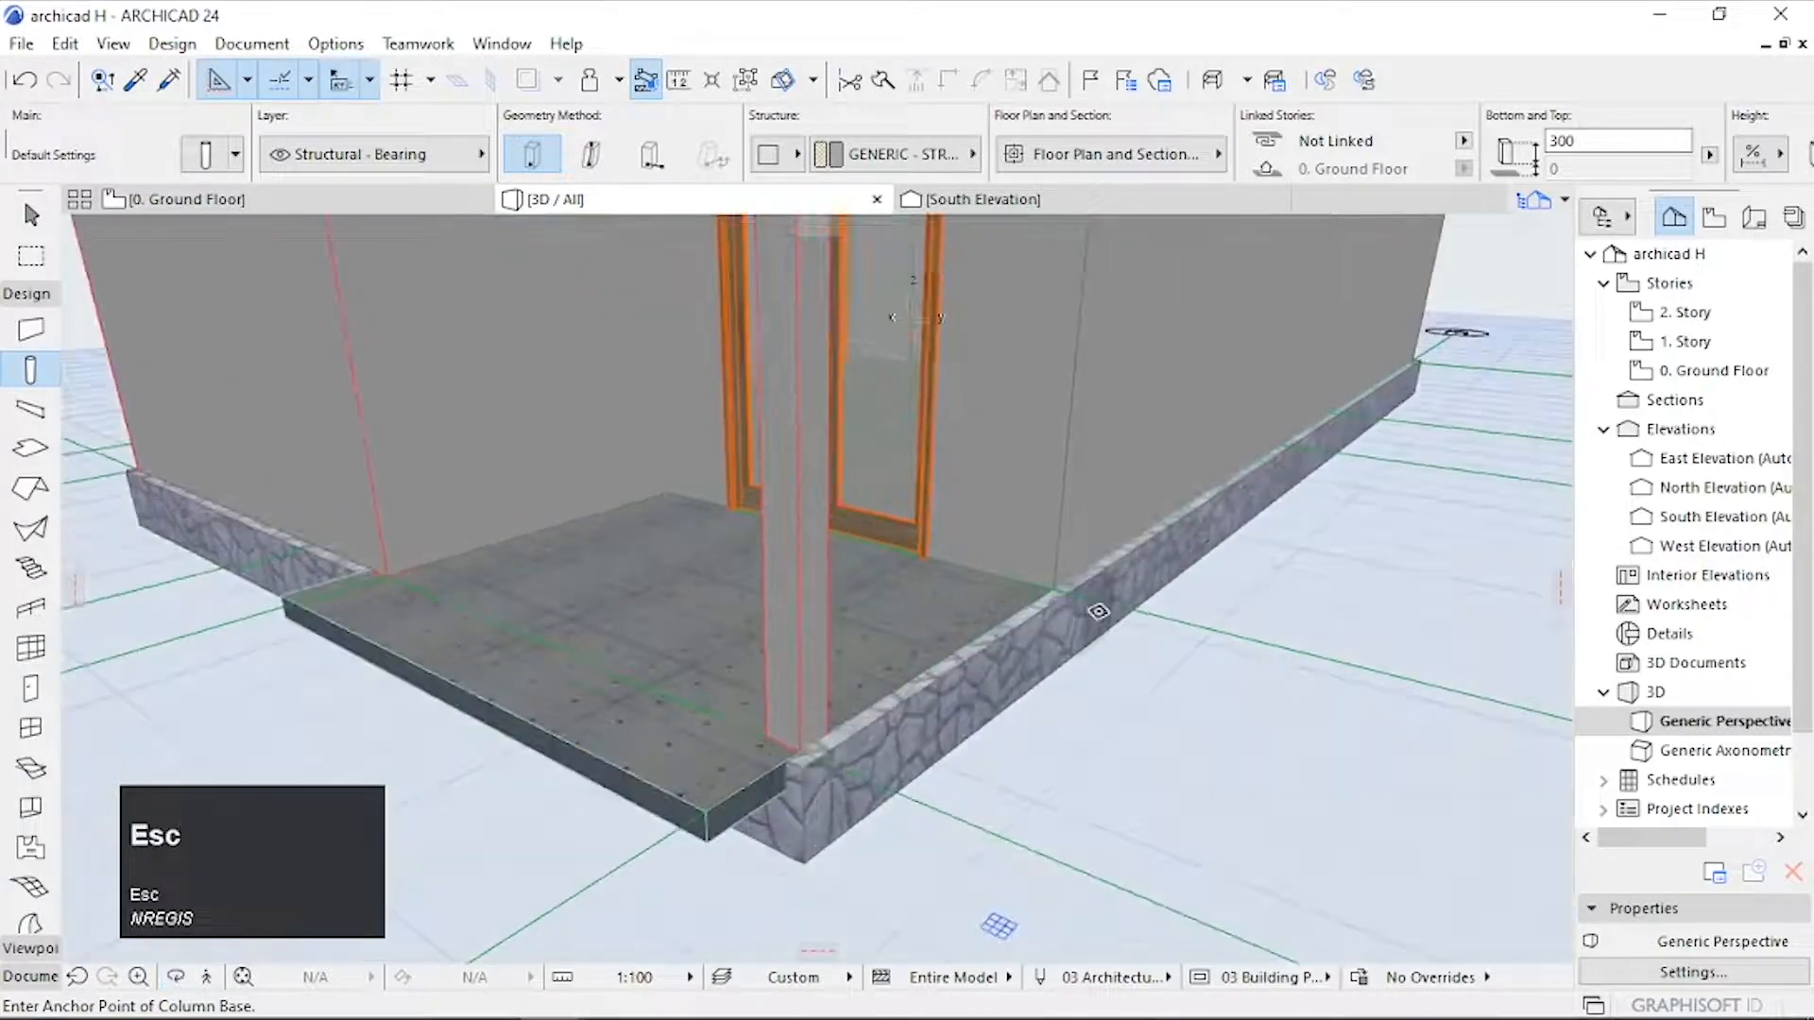
scroll(1049, 610, "up", 3)
scroll(1017, 599, "down", 8)
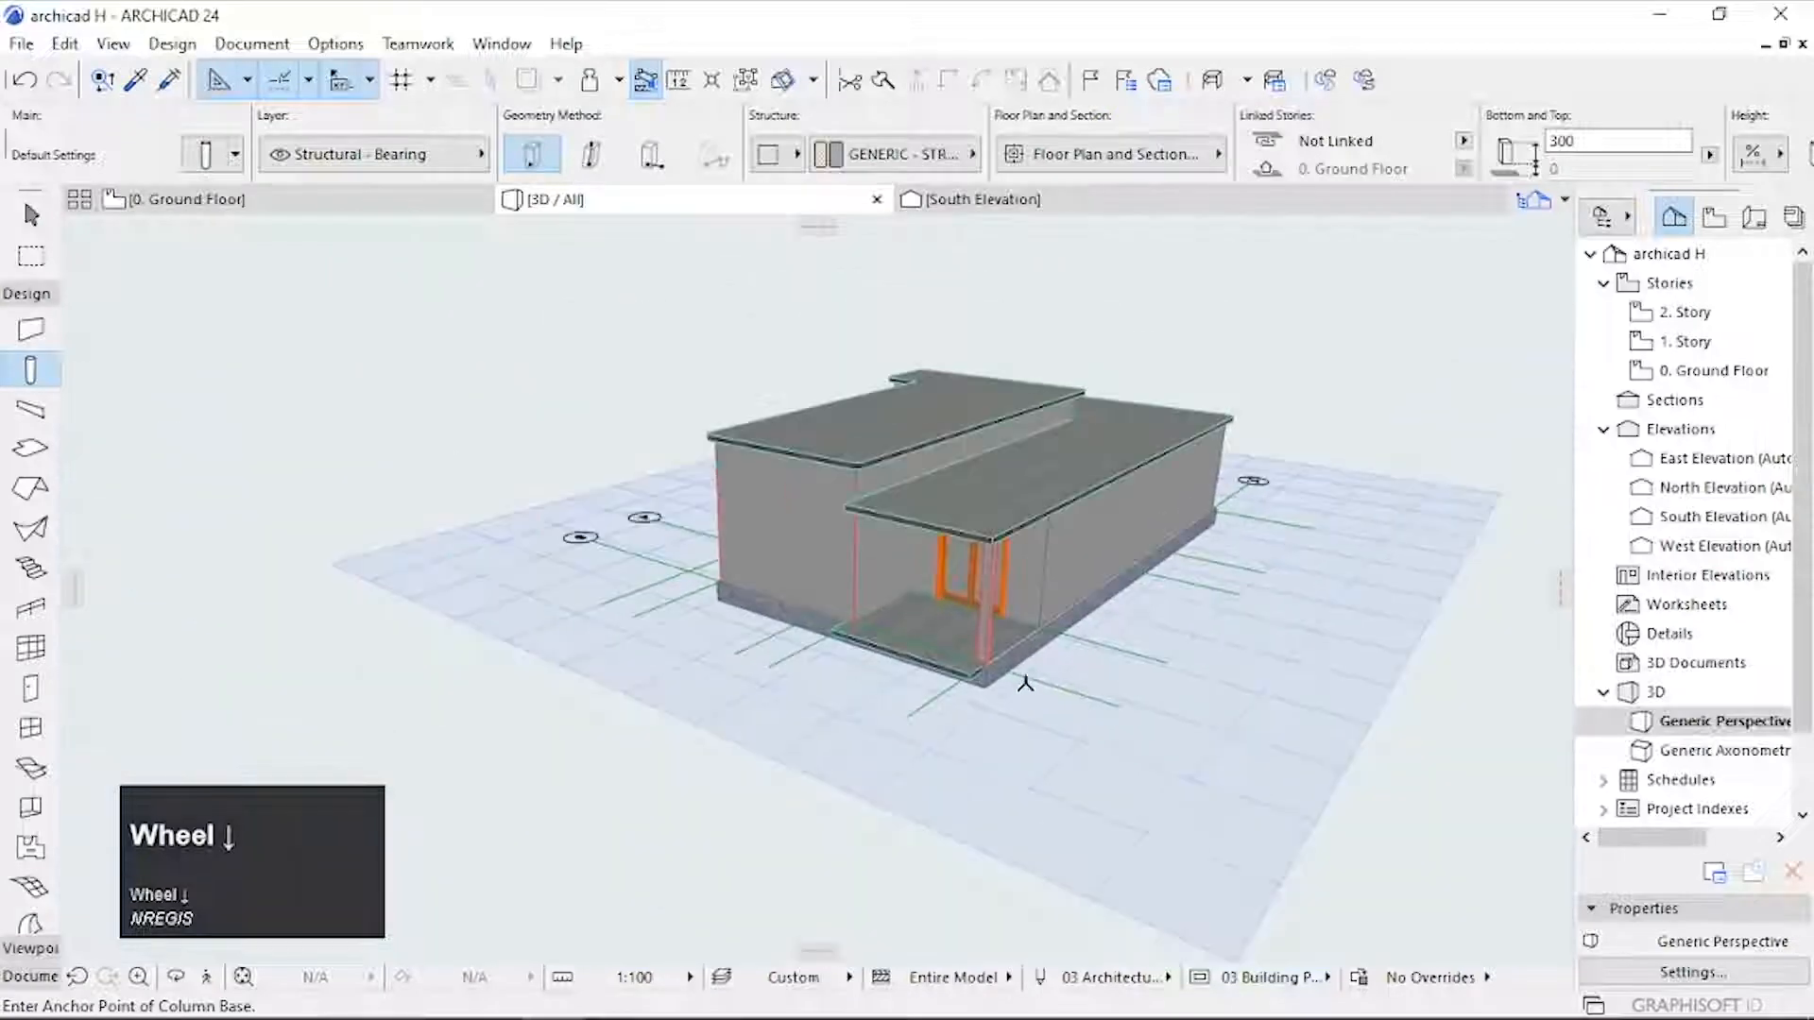
key("o")
left_click_drag(1020, 685, 1222, 661)
scroll(1222, 660, "down", 3)
middle_click_drag(850, 573, 1194, 627)
scroll(1194, 627, "up", 4)
left_click_drag(1194, 627, 949, 600)
middle_click_drag(949, 599, 218, 586)
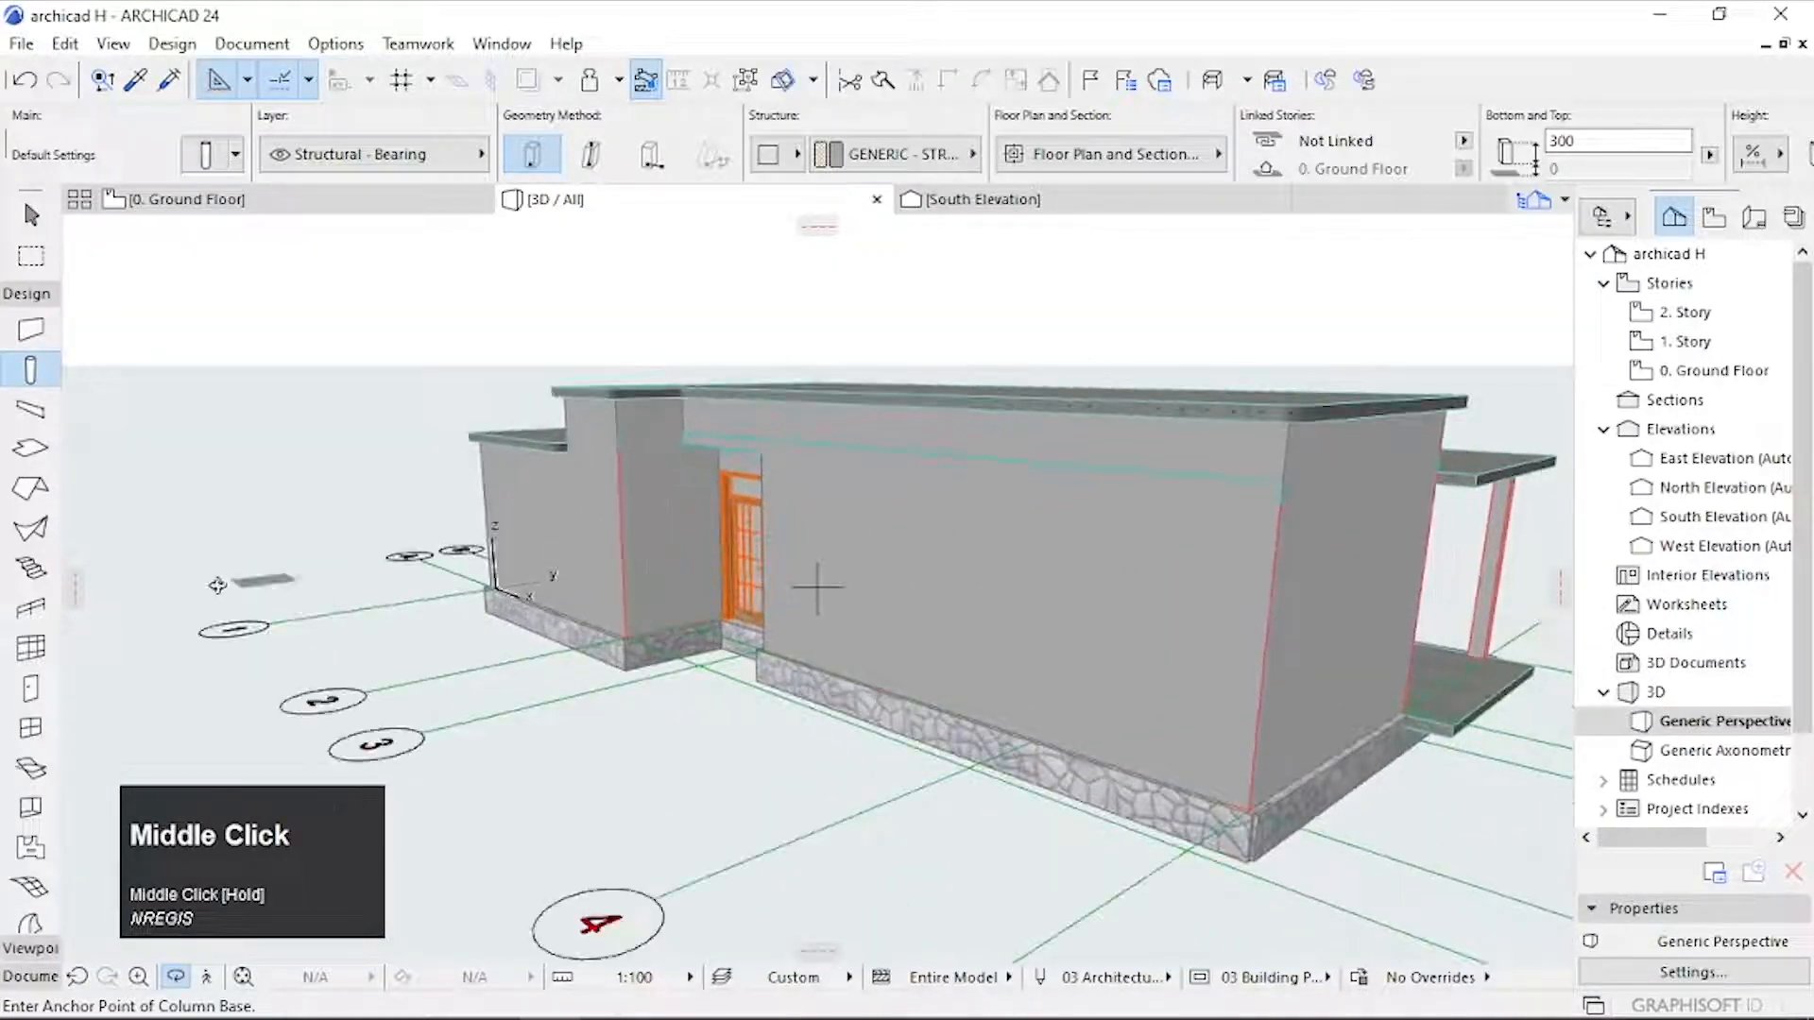
left_click_drag(468, 545, 138, 441)
Step: On the ground floor plan, set the Window tool's default to Double Sash Window 24 from Basic Windows 24, sized 150 × 150
left_click(35, 328)
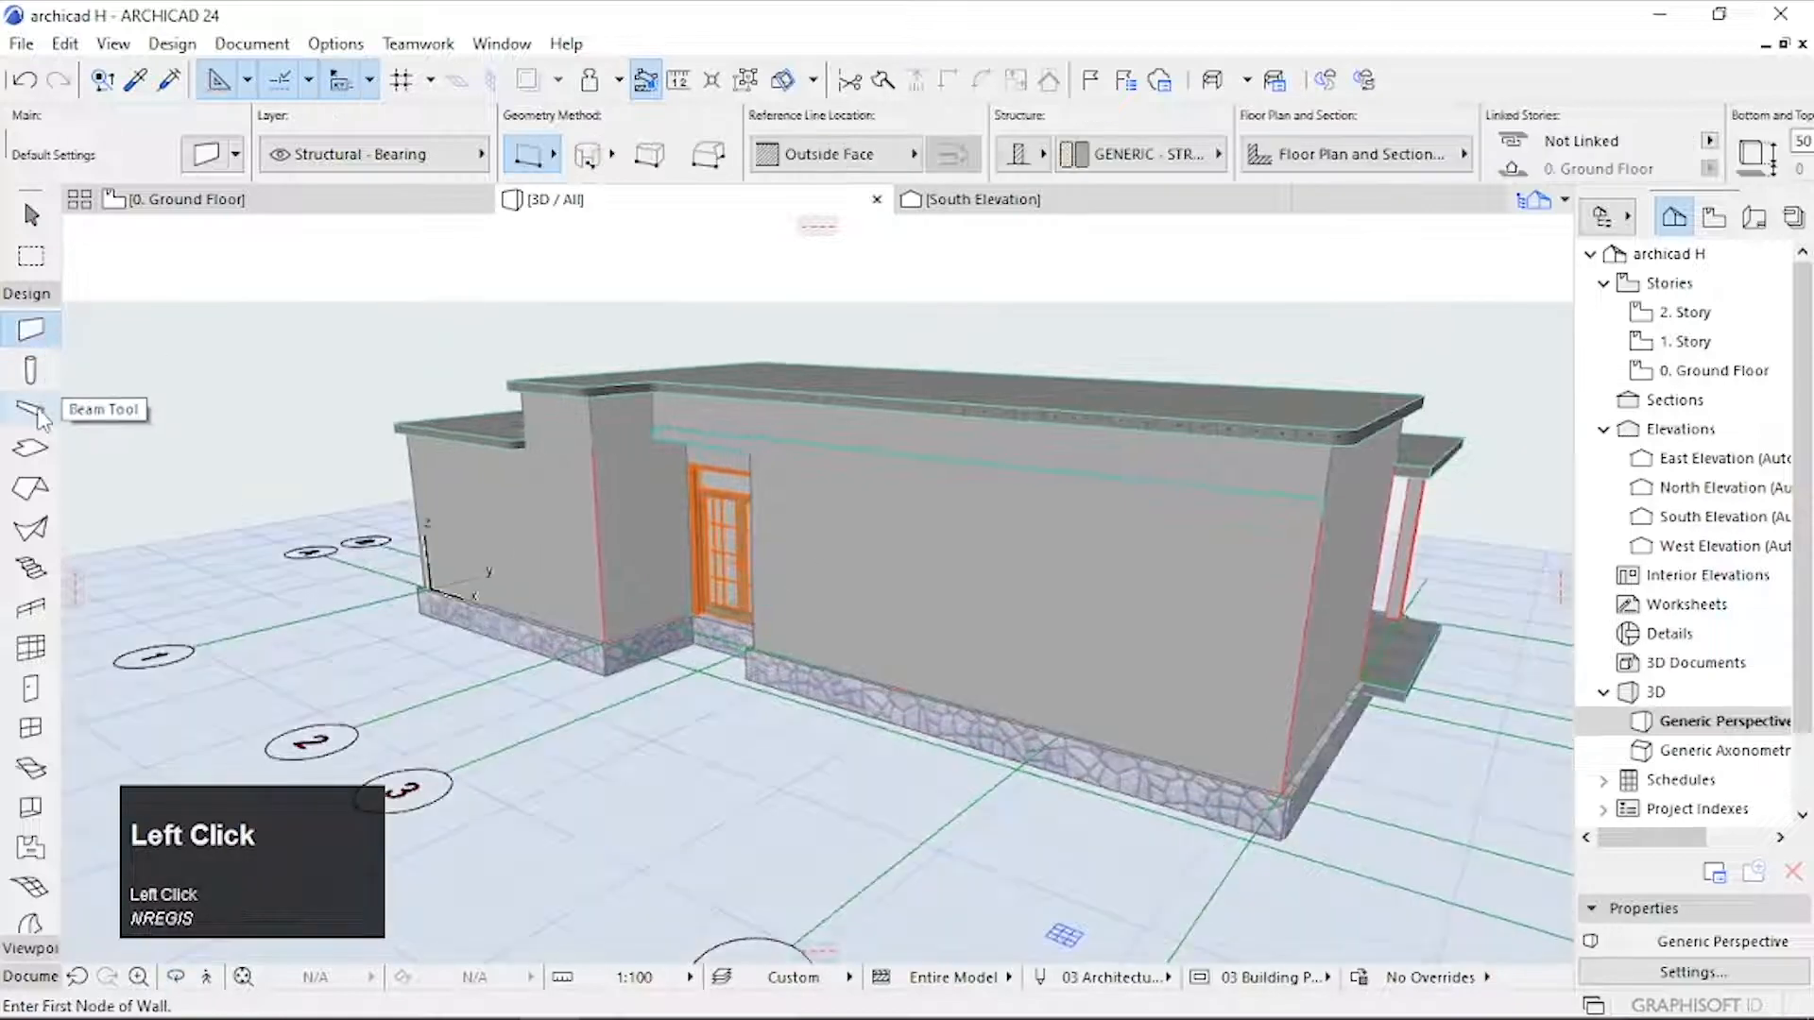
left_click(187, 200)
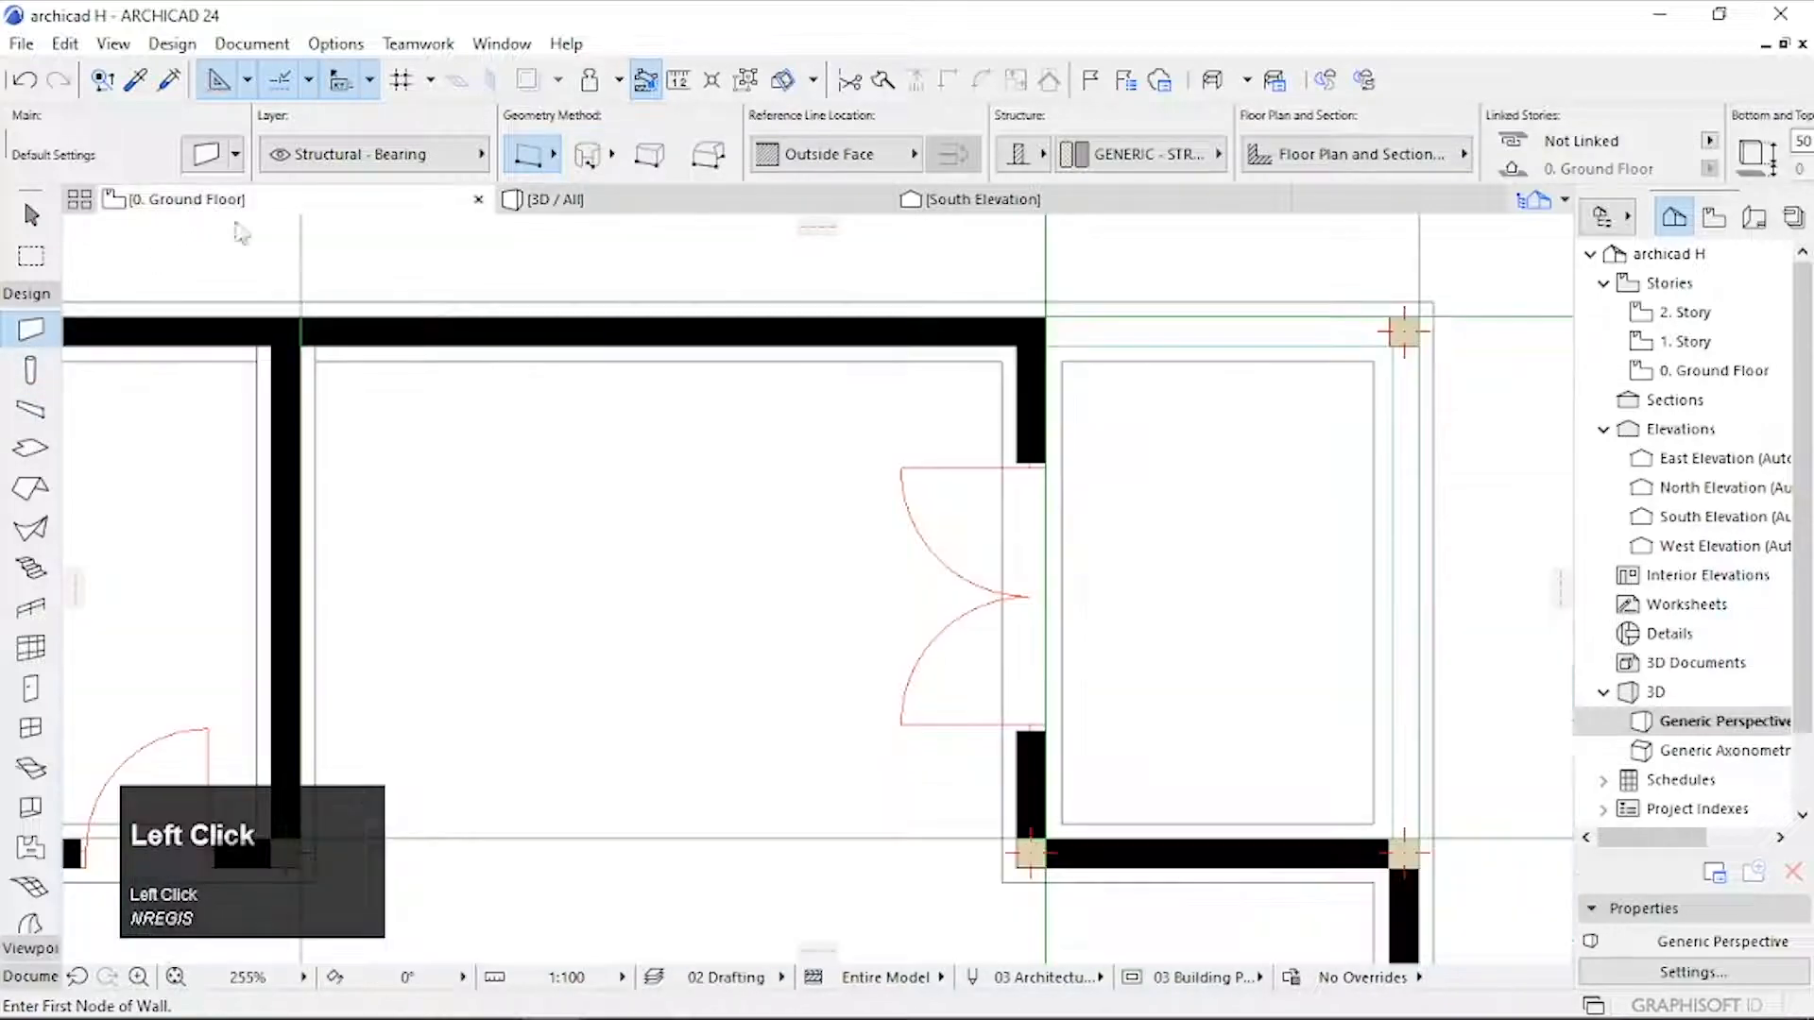
scroll(764, 652, "down", 5)
middle_click_drag(763, 652, 875, 514)
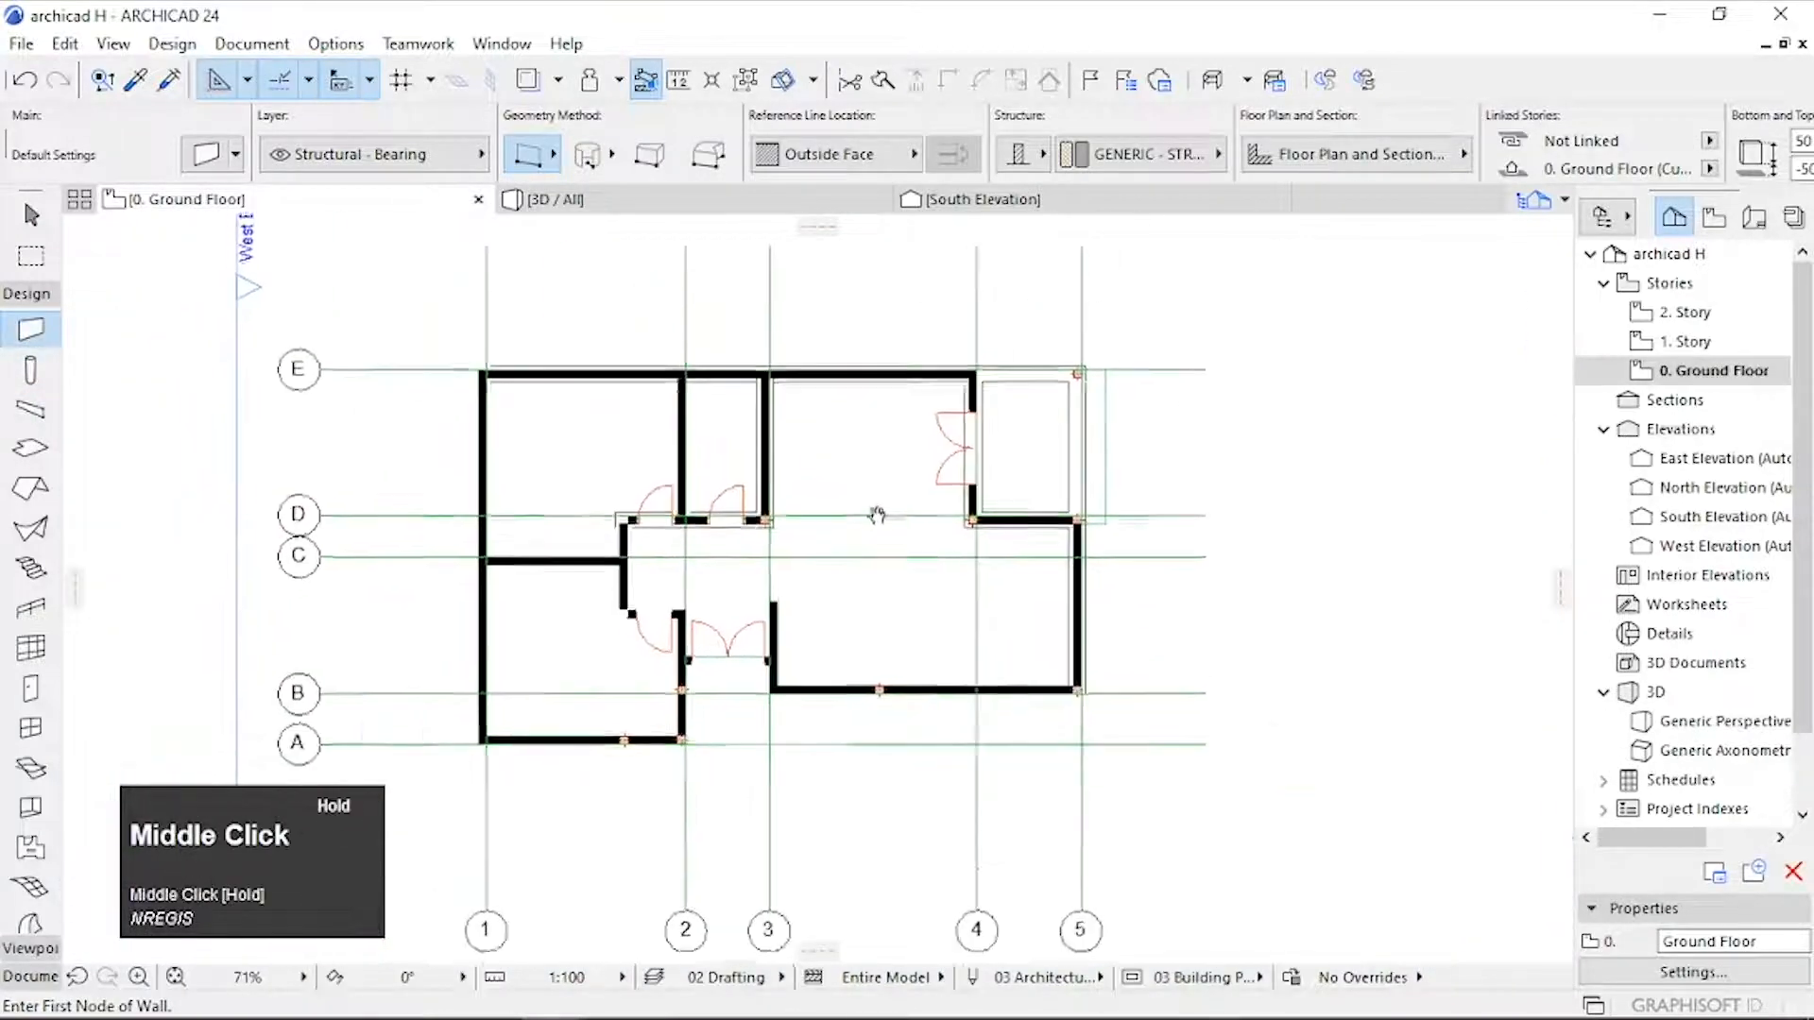
scroll(775, 517, "up", 3)
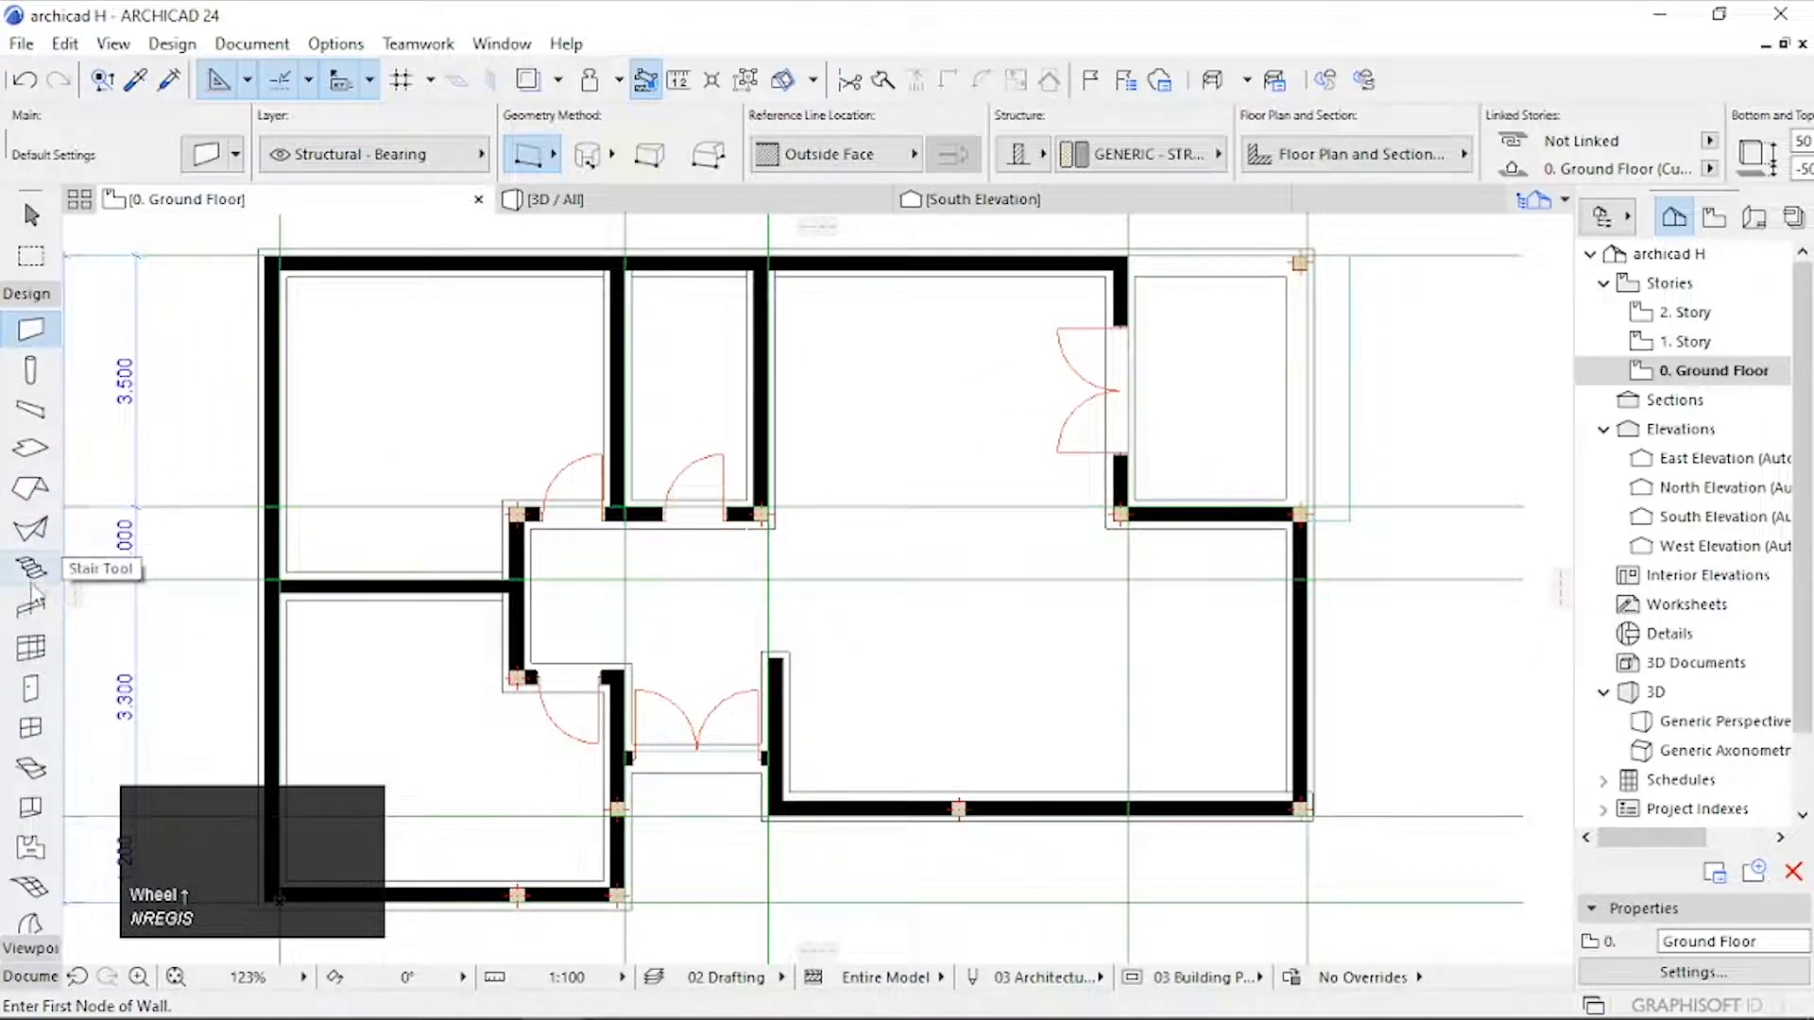
left_click(31, 728)
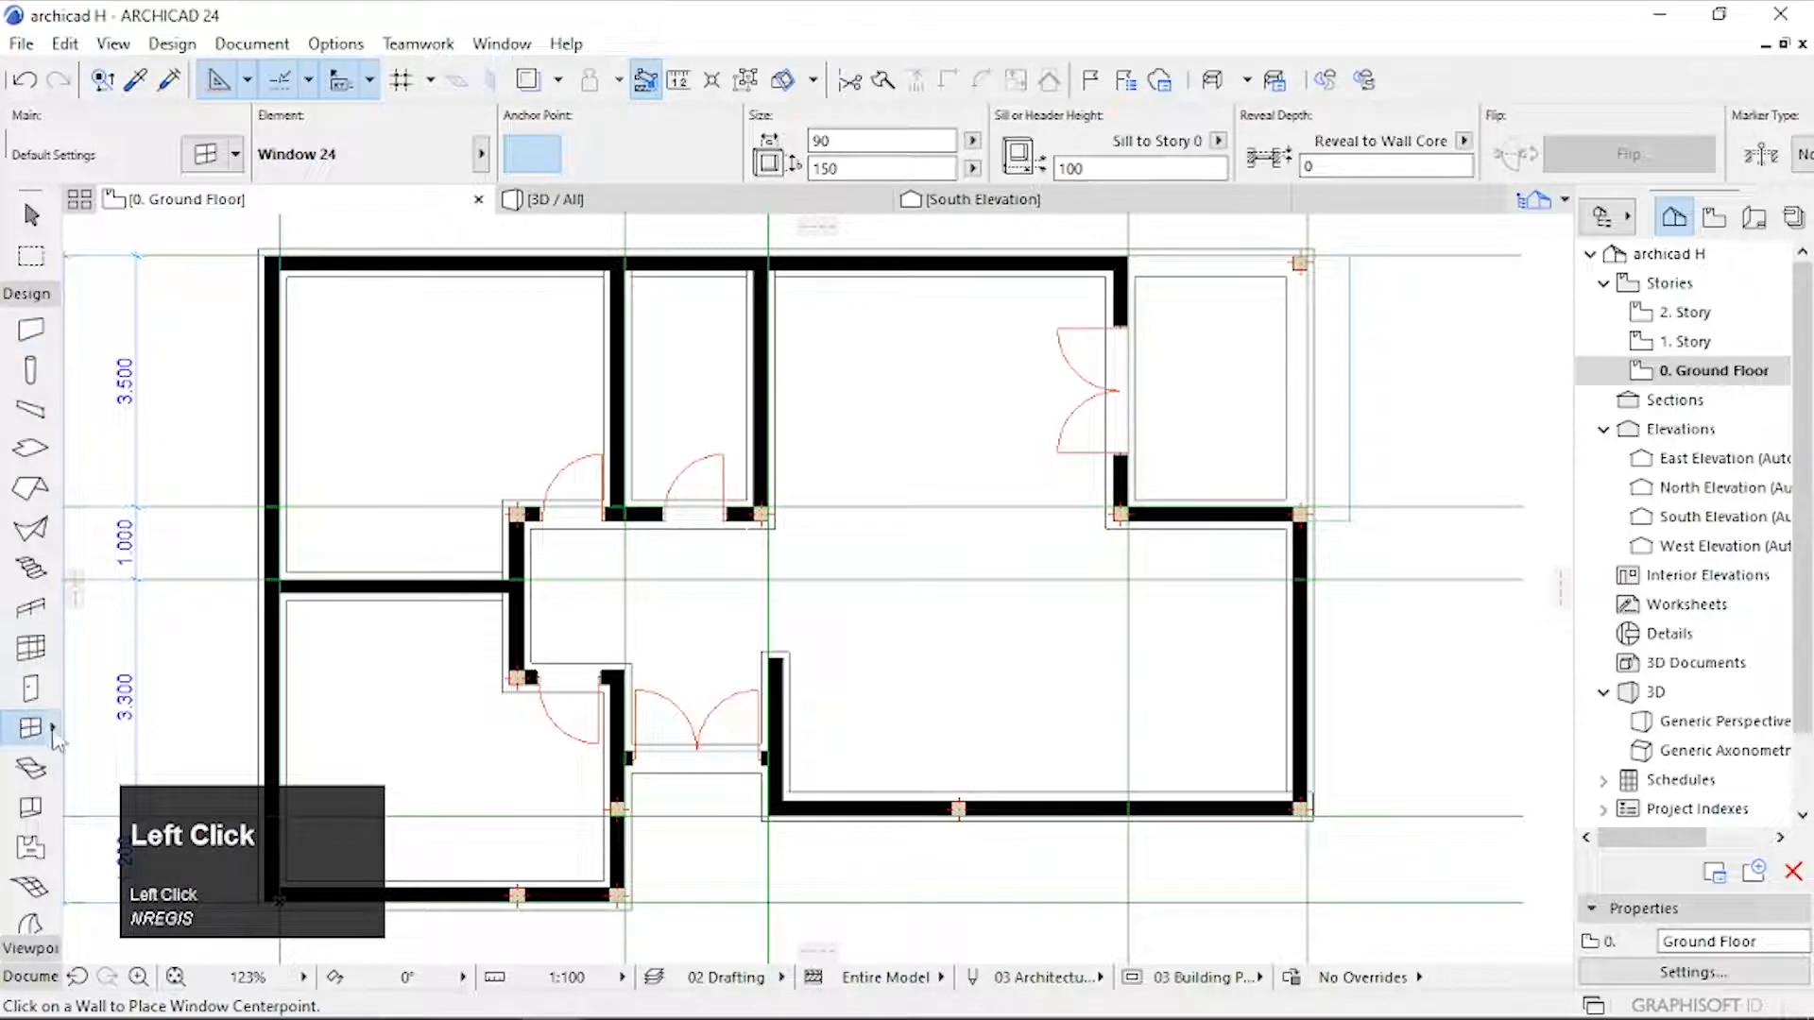
double_click(601, 643)
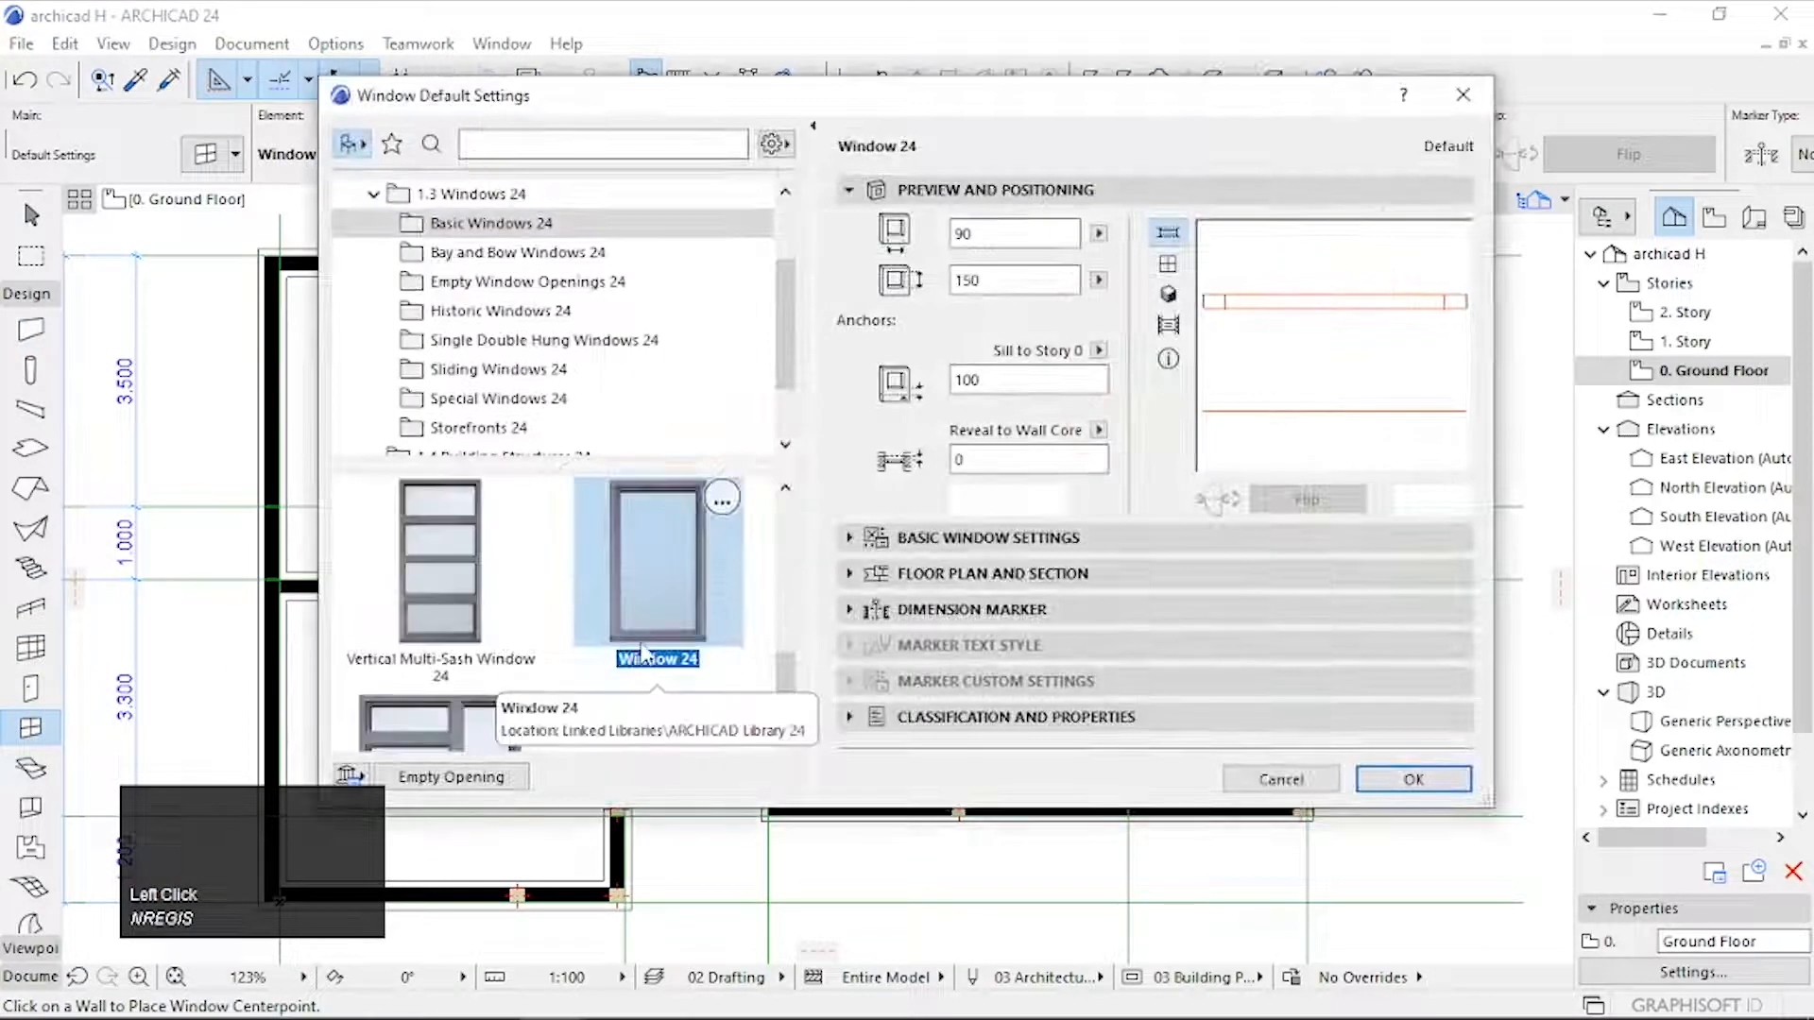
scroll(567, 583, "up", 4)
left_click(460, 607)
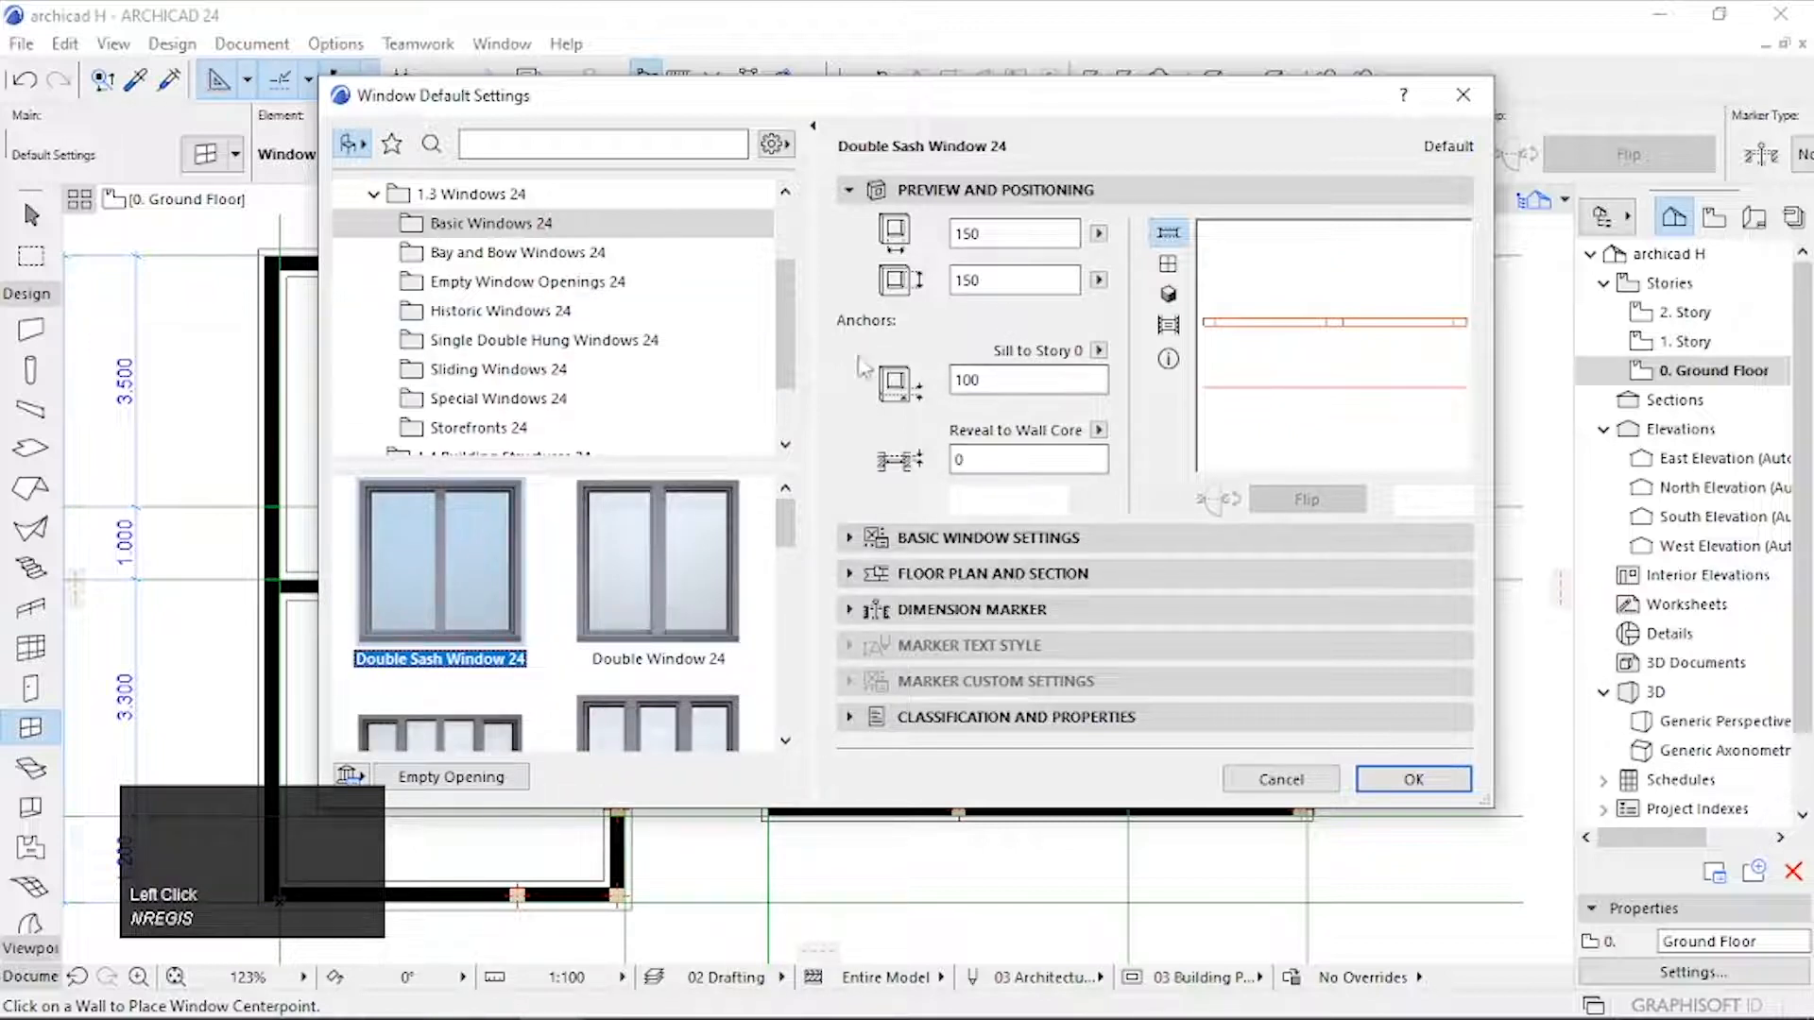
left_click(1412, 780)
middle_click_drag(705, 647, 957, 570)
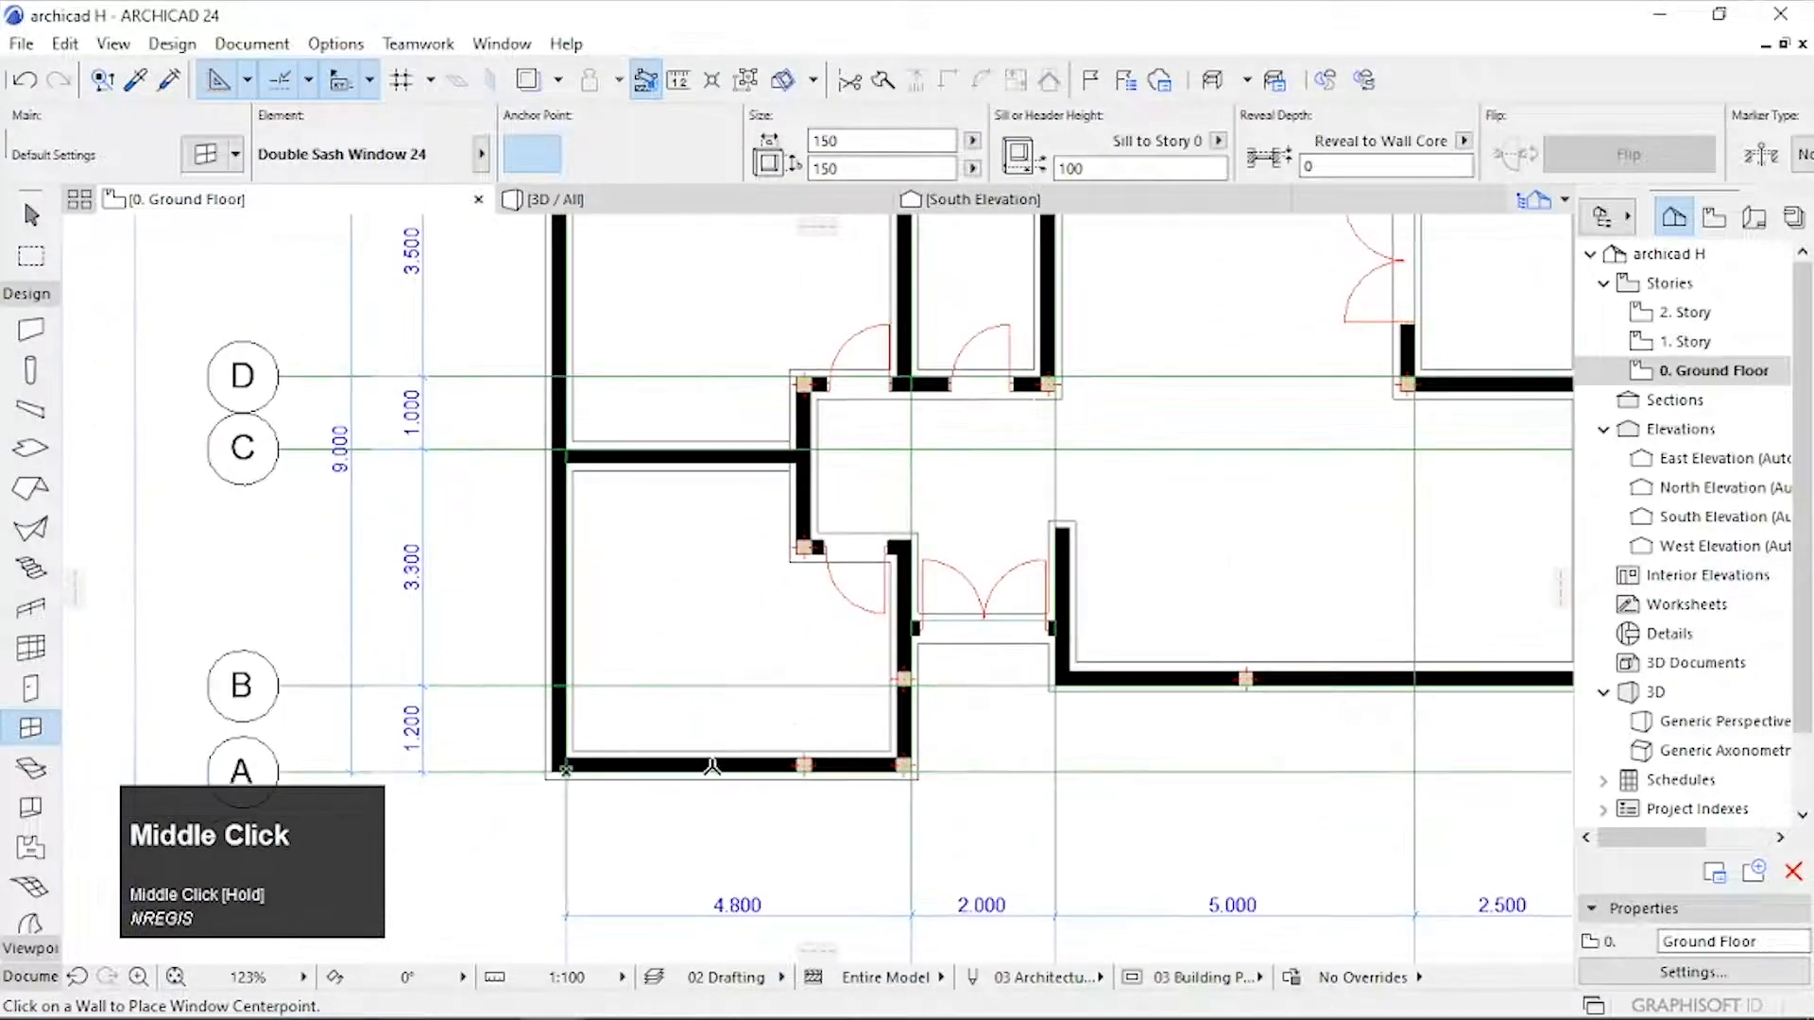
Step: Place a 150 × 150 window opening inward in the wall along grid A, midway between the corner at grid 1 and the column
scroll(693, 767, "up", 4)
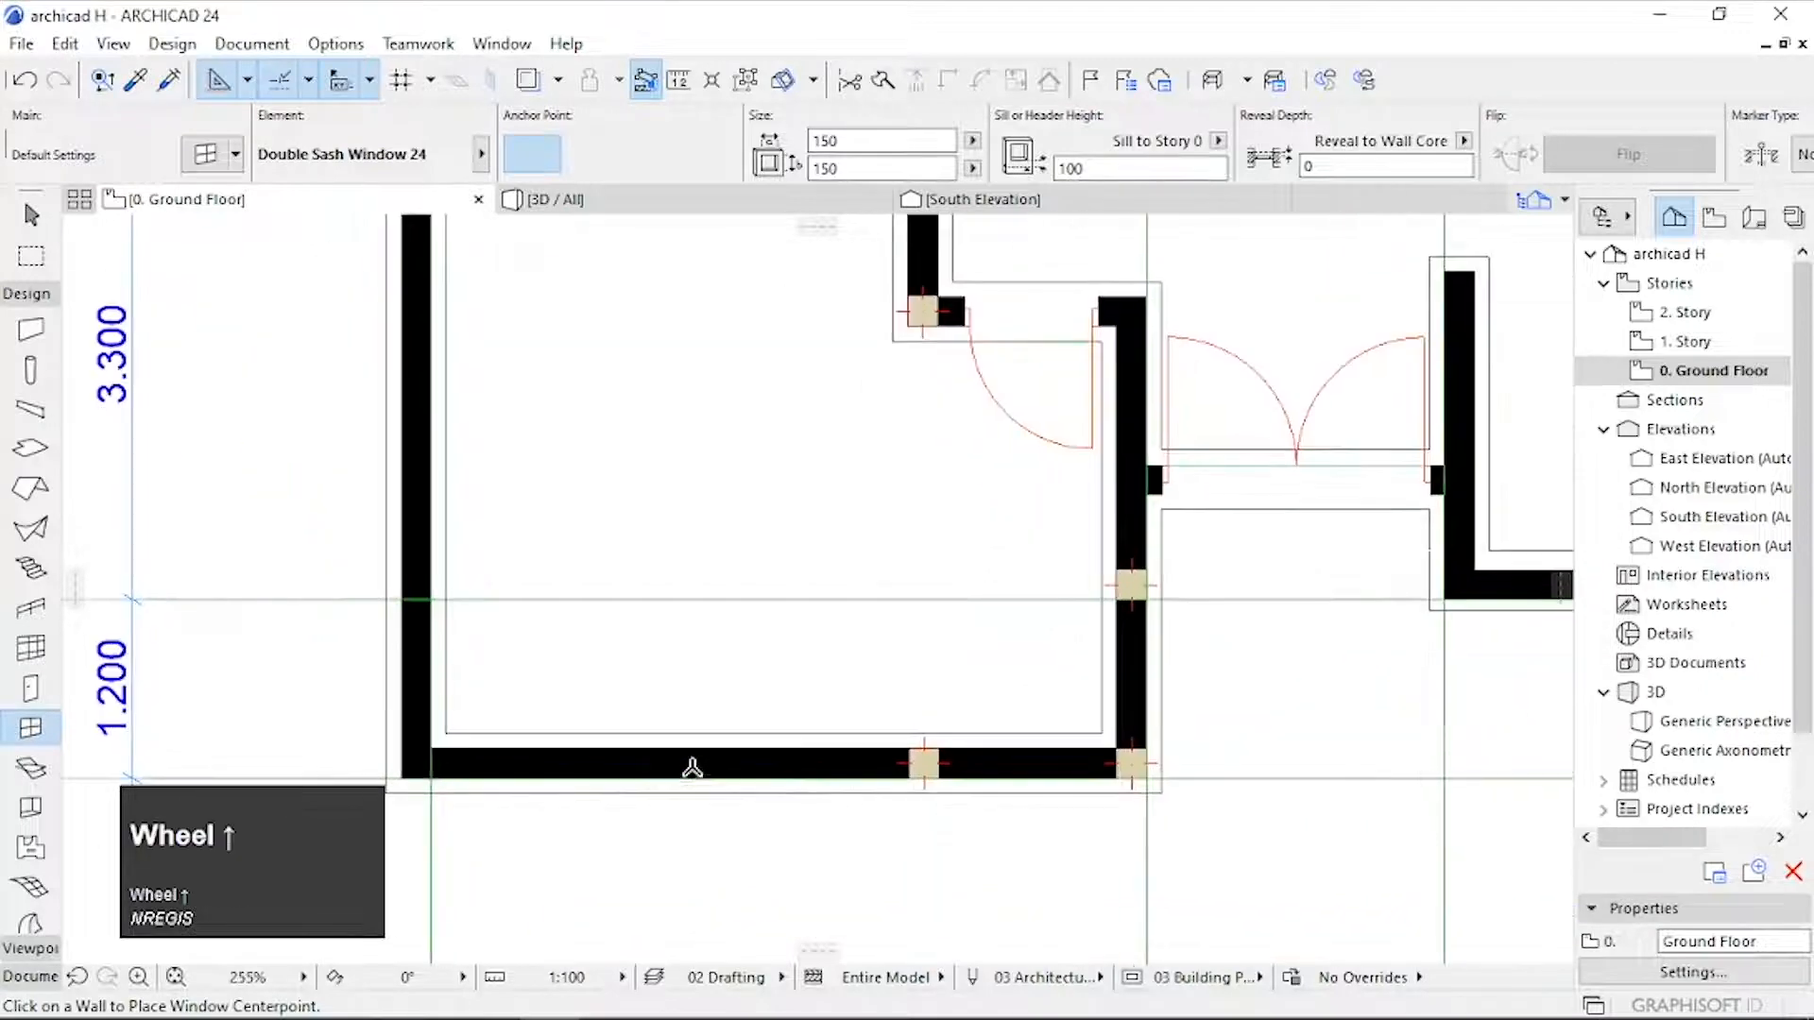
left_click(697, 775)
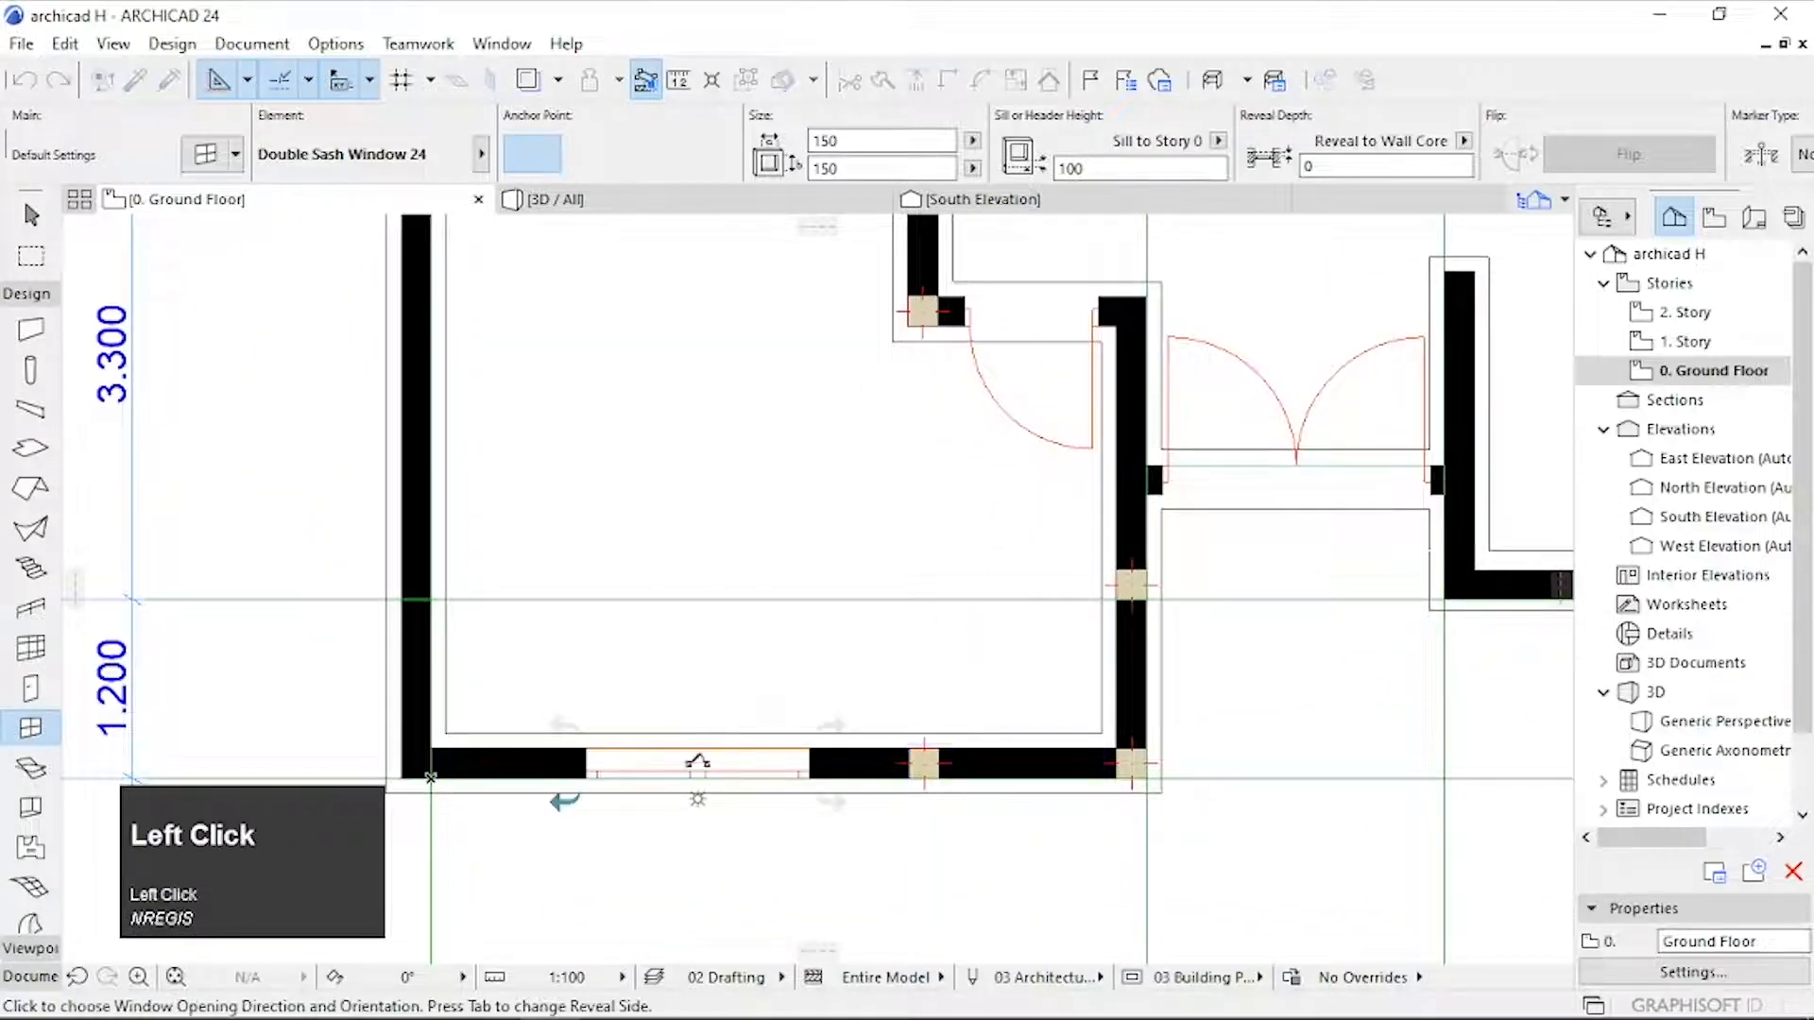
left_click(708, 715)
Step: Place a 150 × 150 window in the grid E wall of the corner room, between grids 1 and 2
scroll(708, 718, "down", 5)
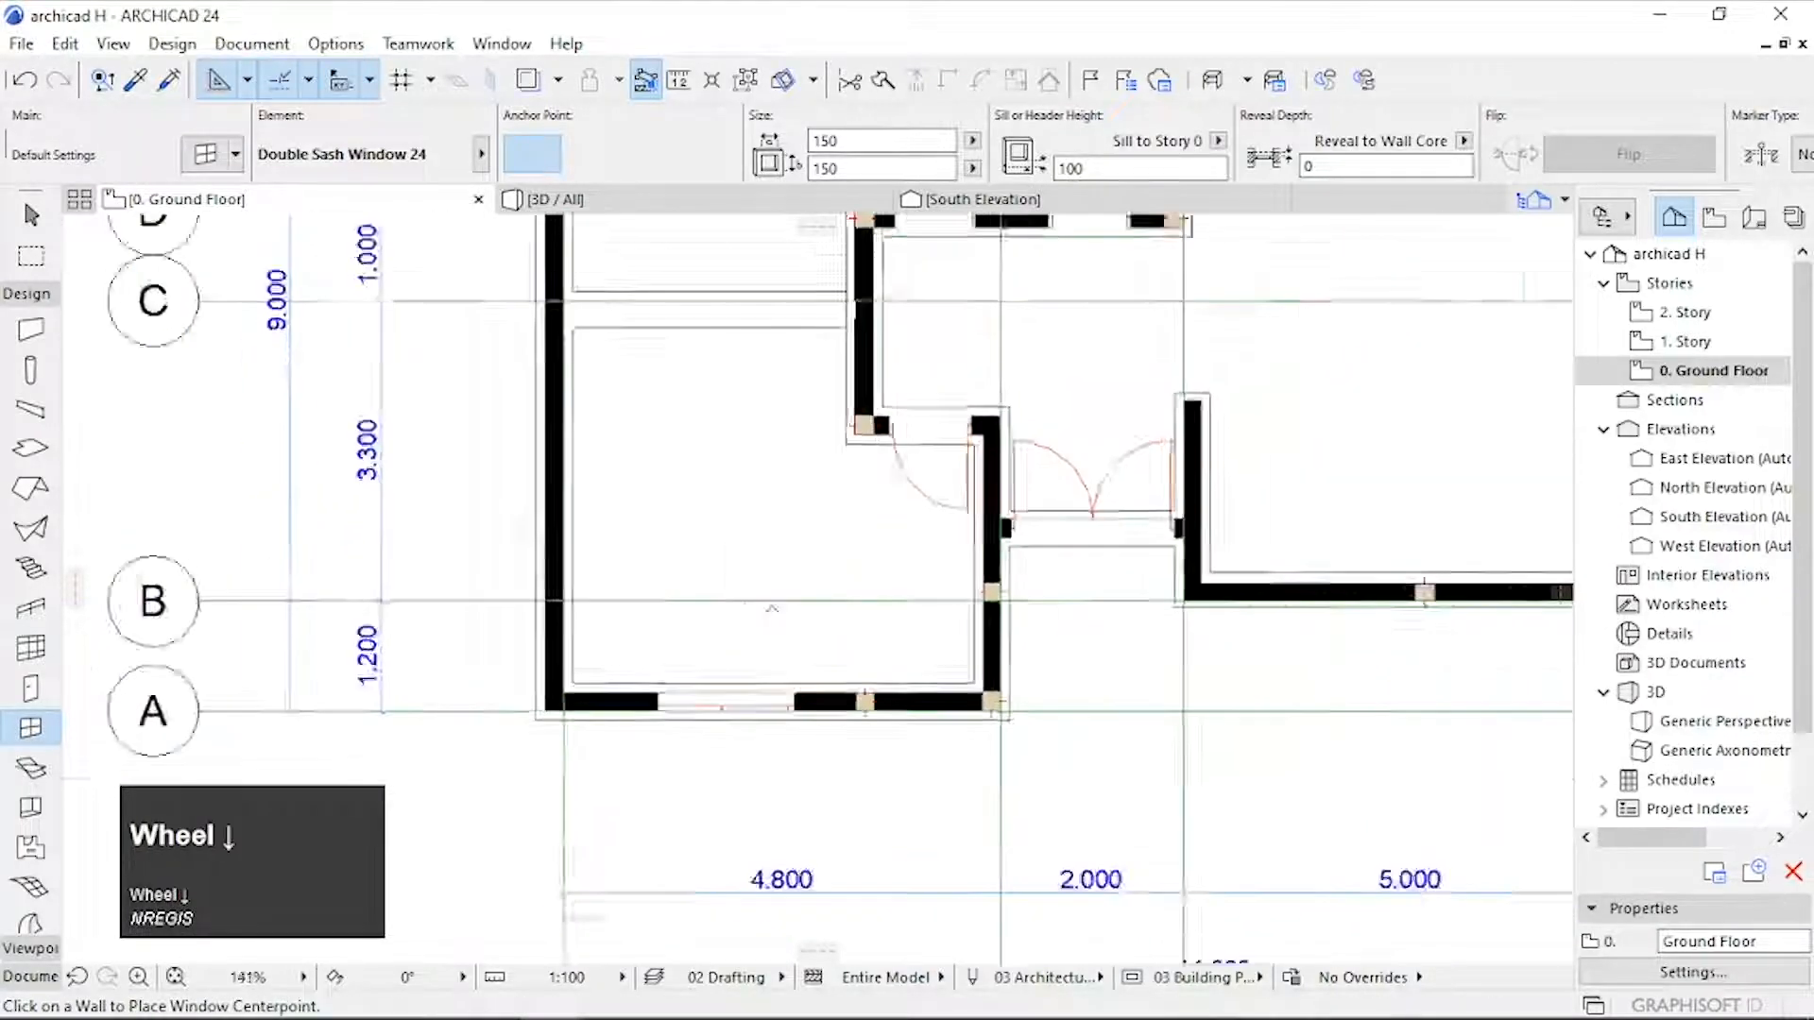
middle_click_drag(619, 642, 700, 745)
scroll(737, 563, "down", 4)
middle_click_drag(737, 563, 699, 723)
scroll(679, 584, "up", 7)
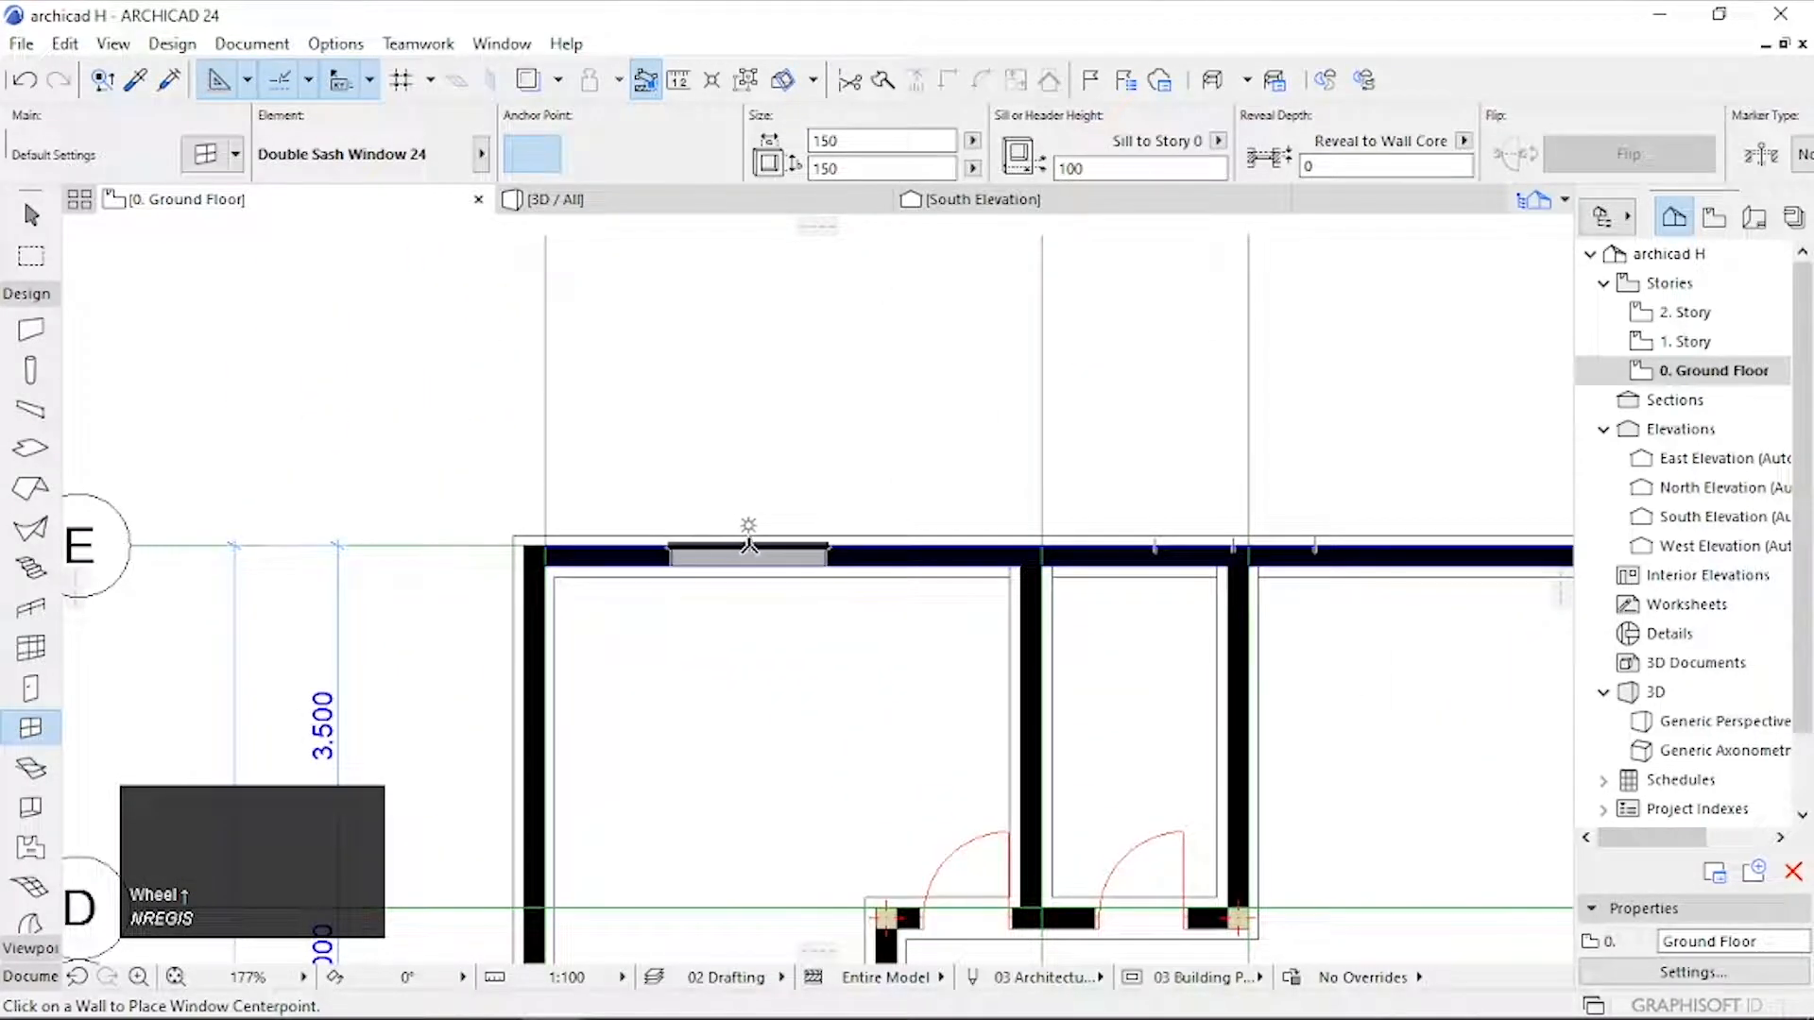
left_click(753, 546)
left_click(778, 639)
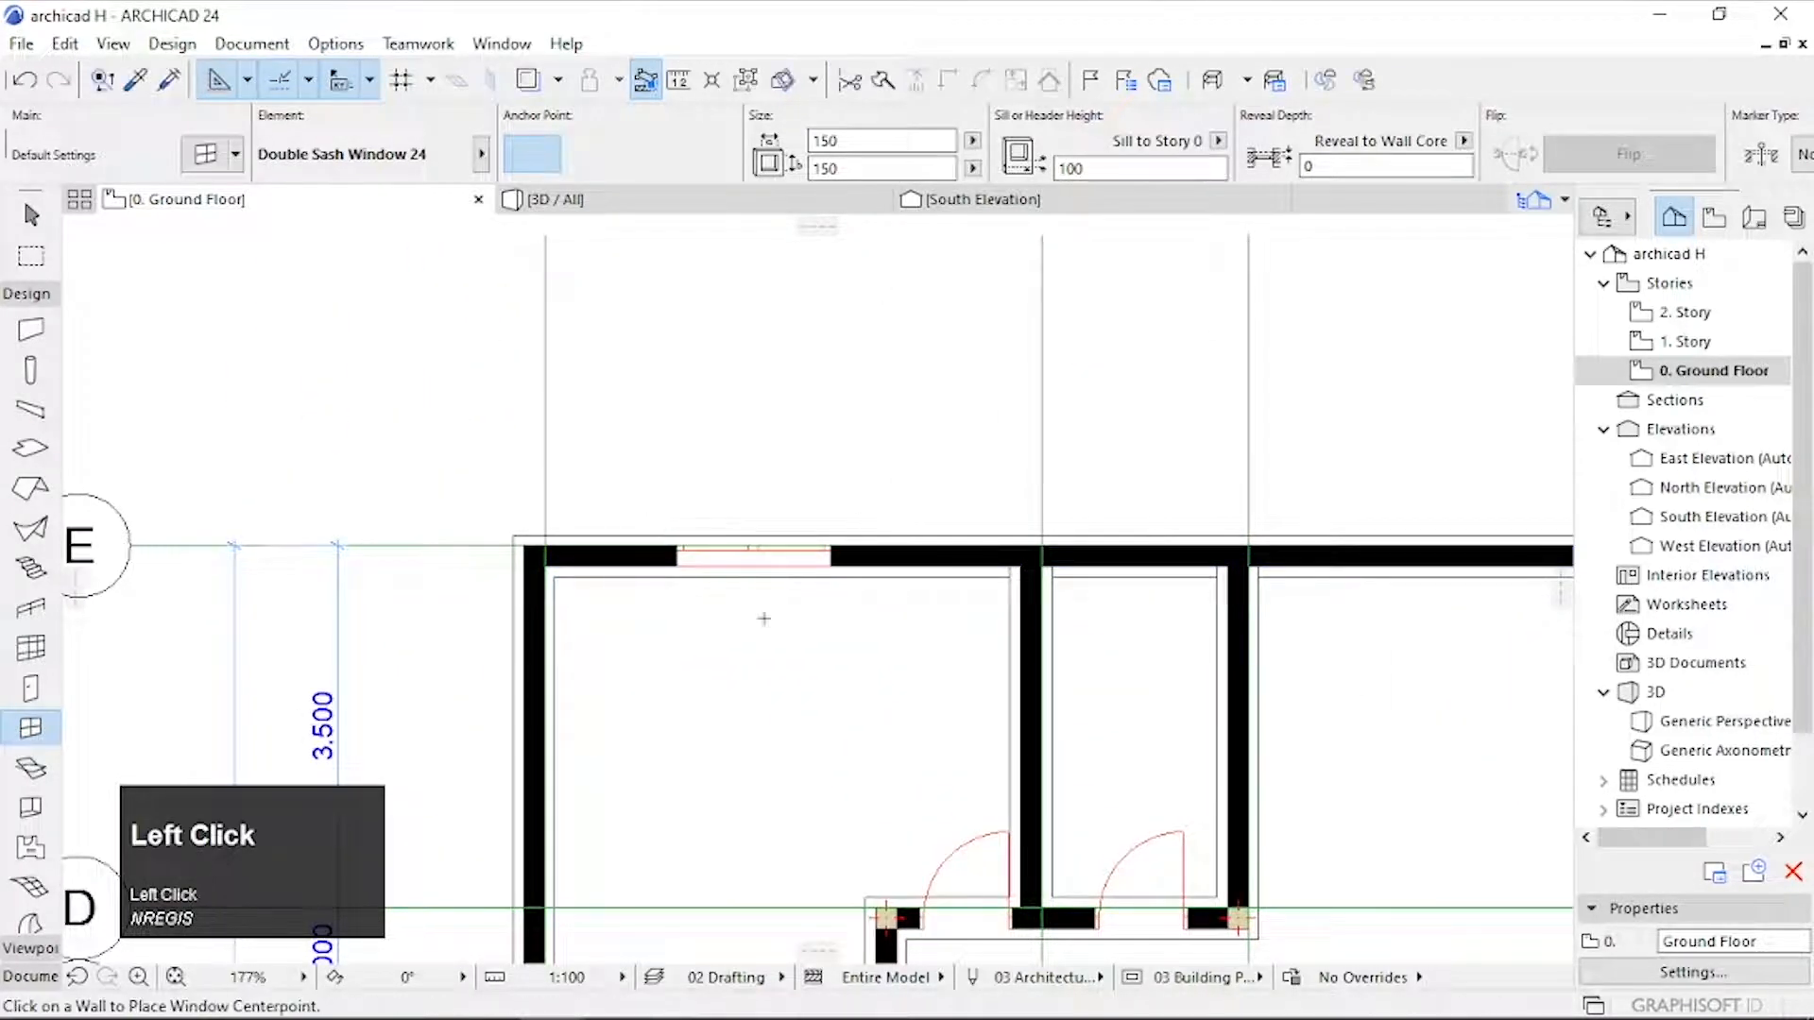
Step: Set the default window width to 200 and place a window in the outer wall on grid 5, below grid C
scroll(778, 639, "down", 7)
middle_click_drag(1047, 676, 1004, 665)
scroll(979, 749, "up", 5)
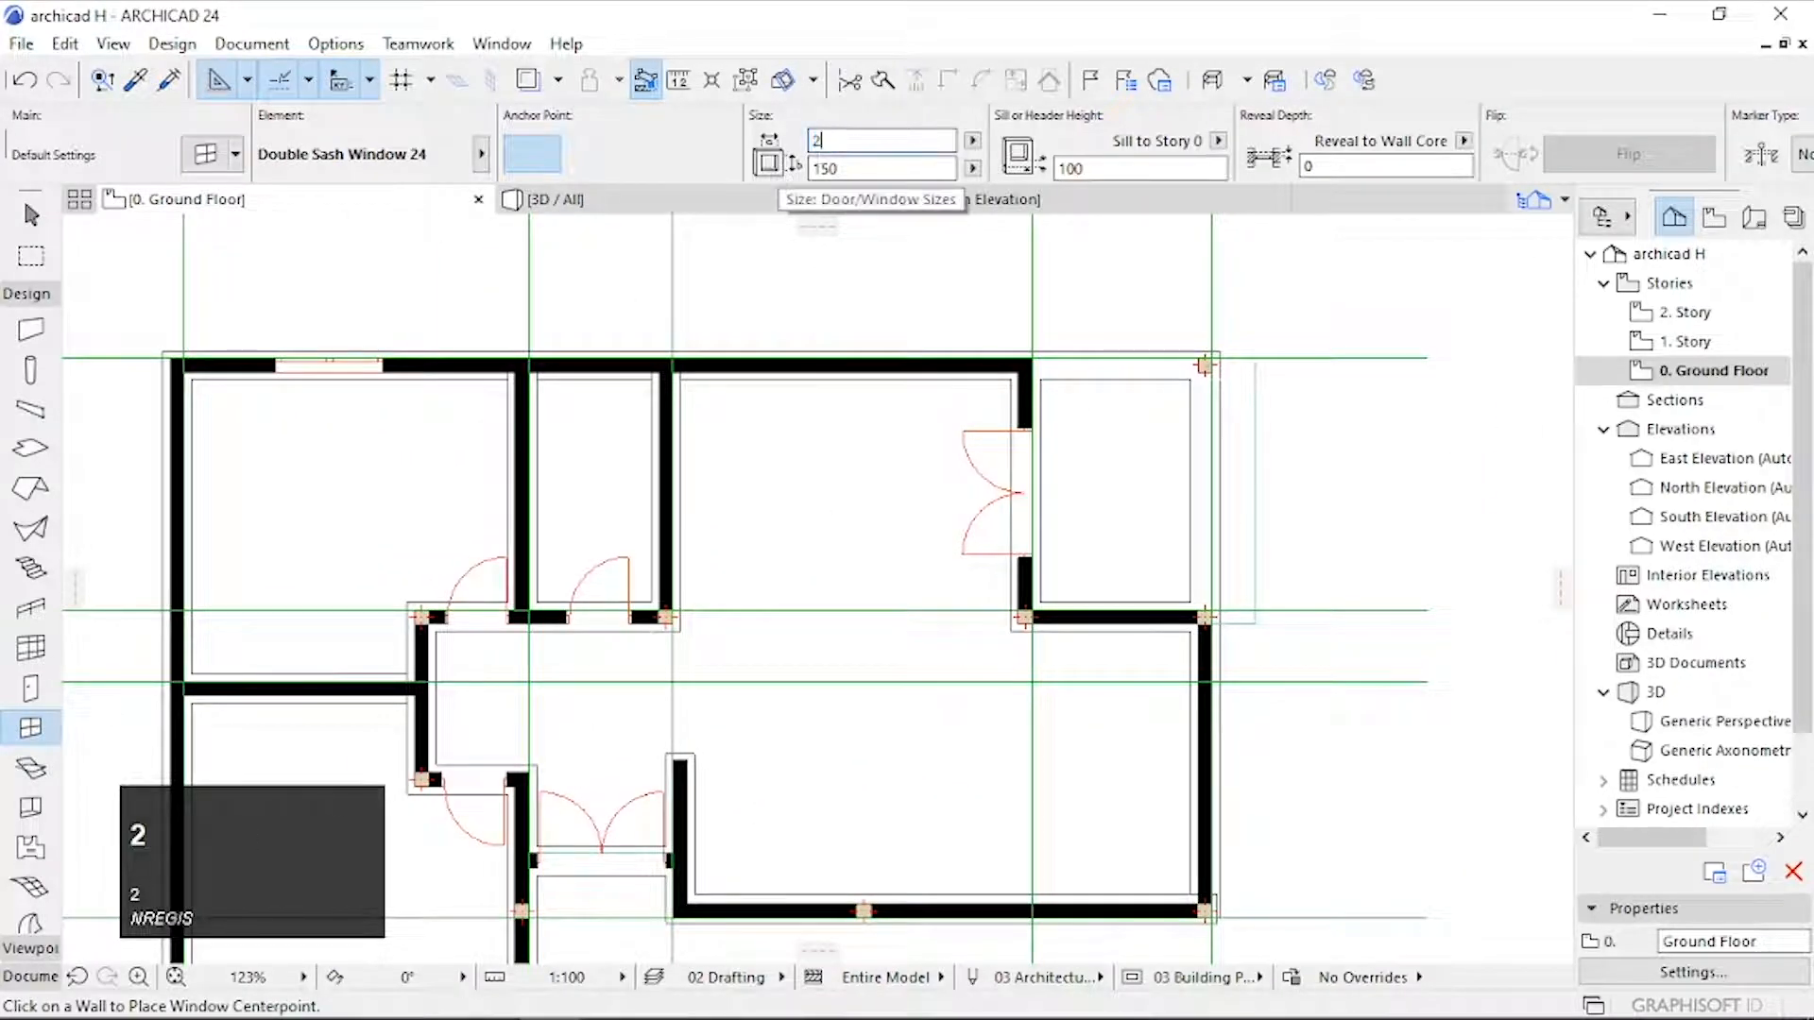
scroll(979, 714, "down", 3)
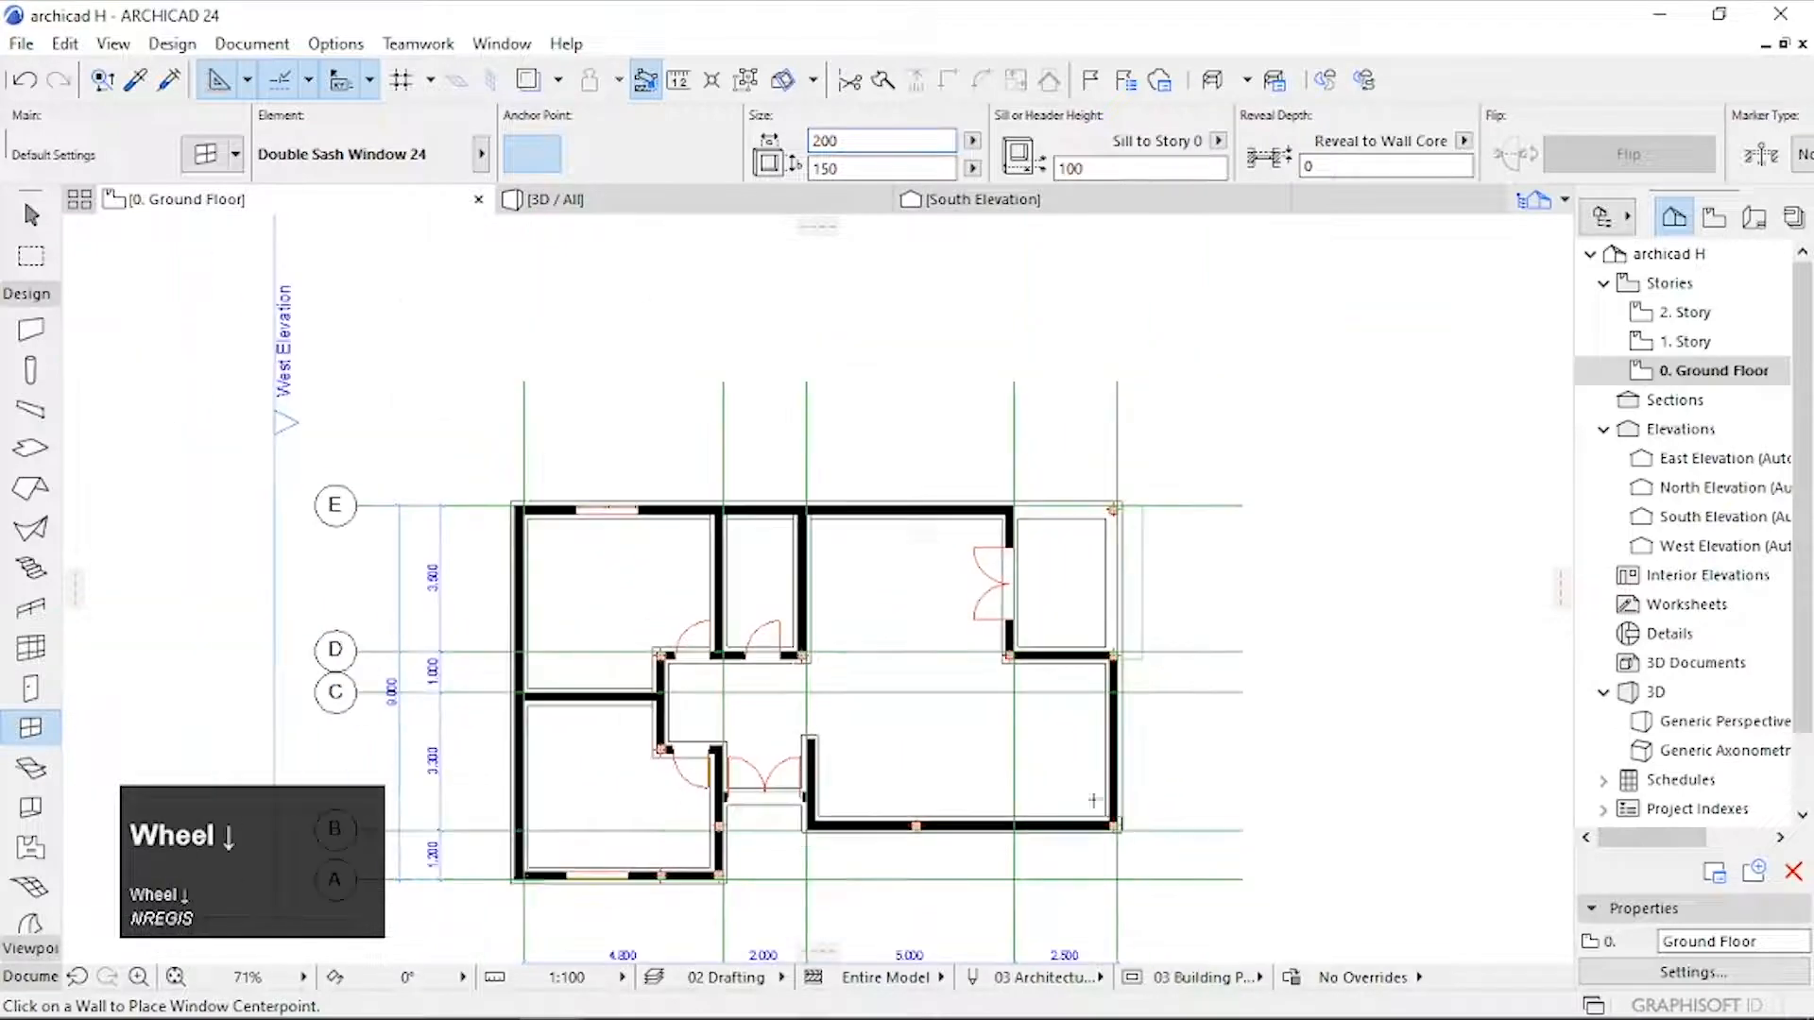
scroll(1096, 758, "up", 2)
scroll(1091, 747, "up", 4)
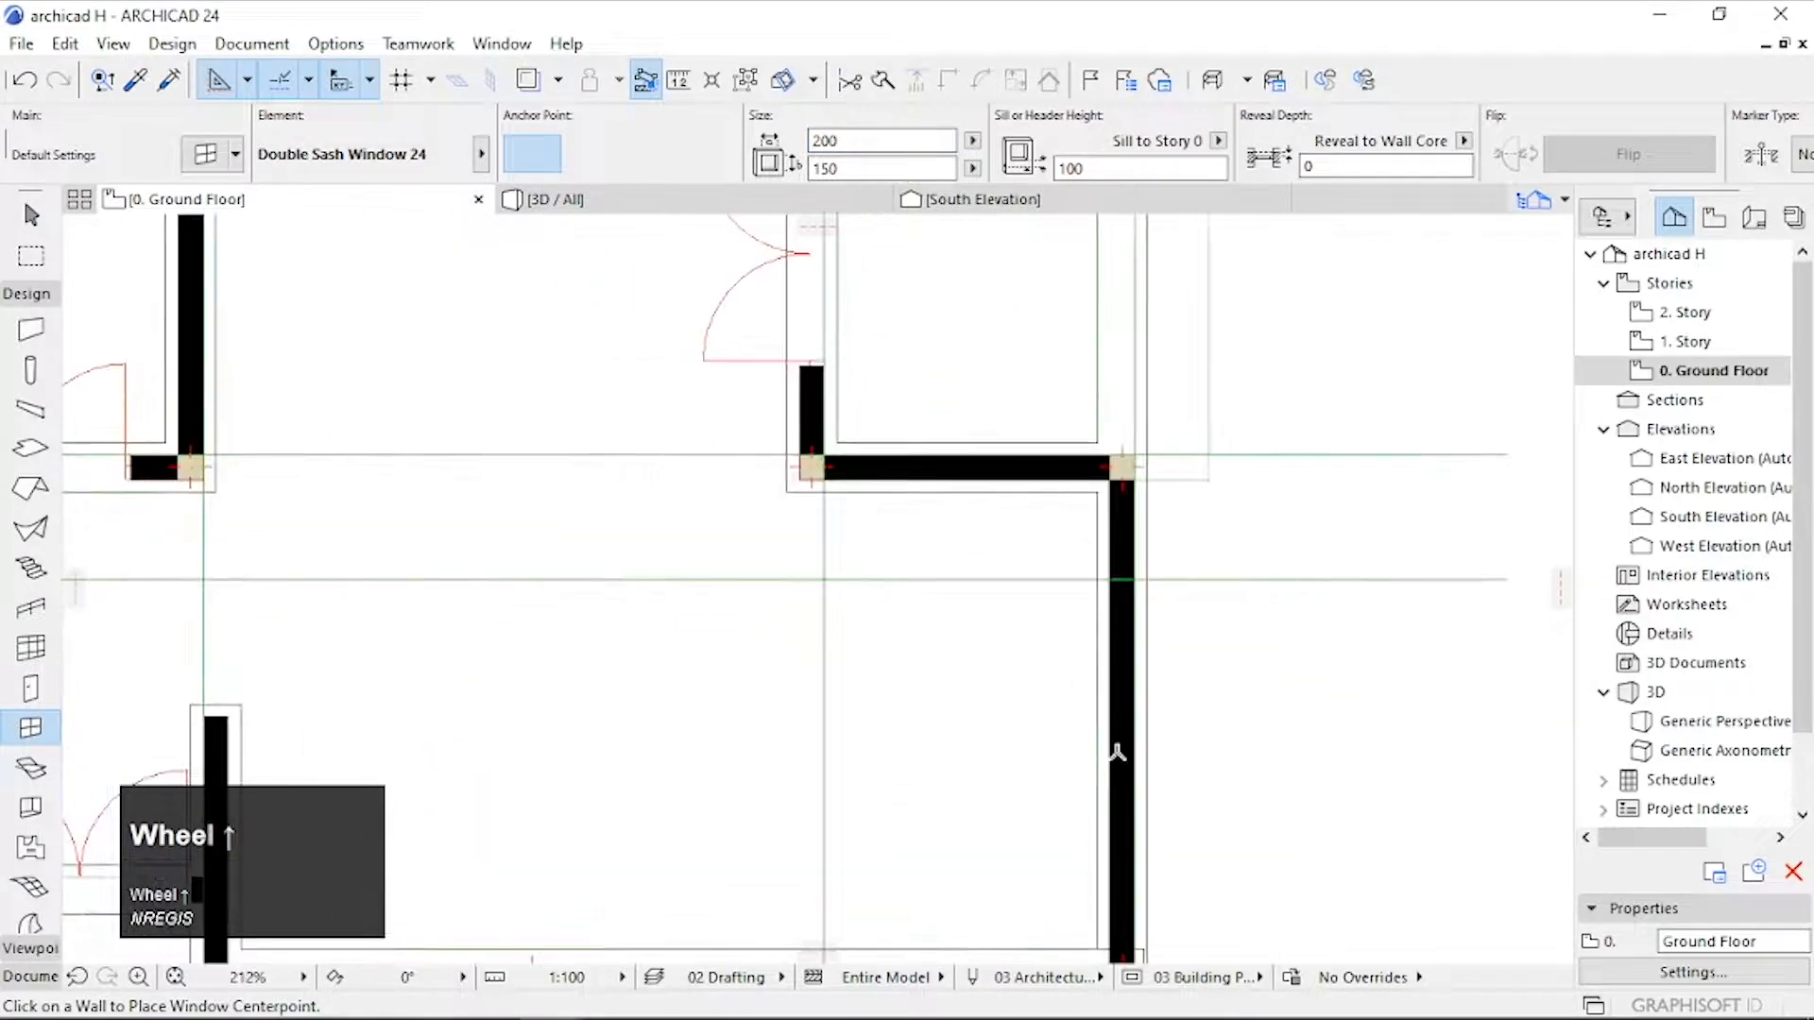
left_click(1131, 746)
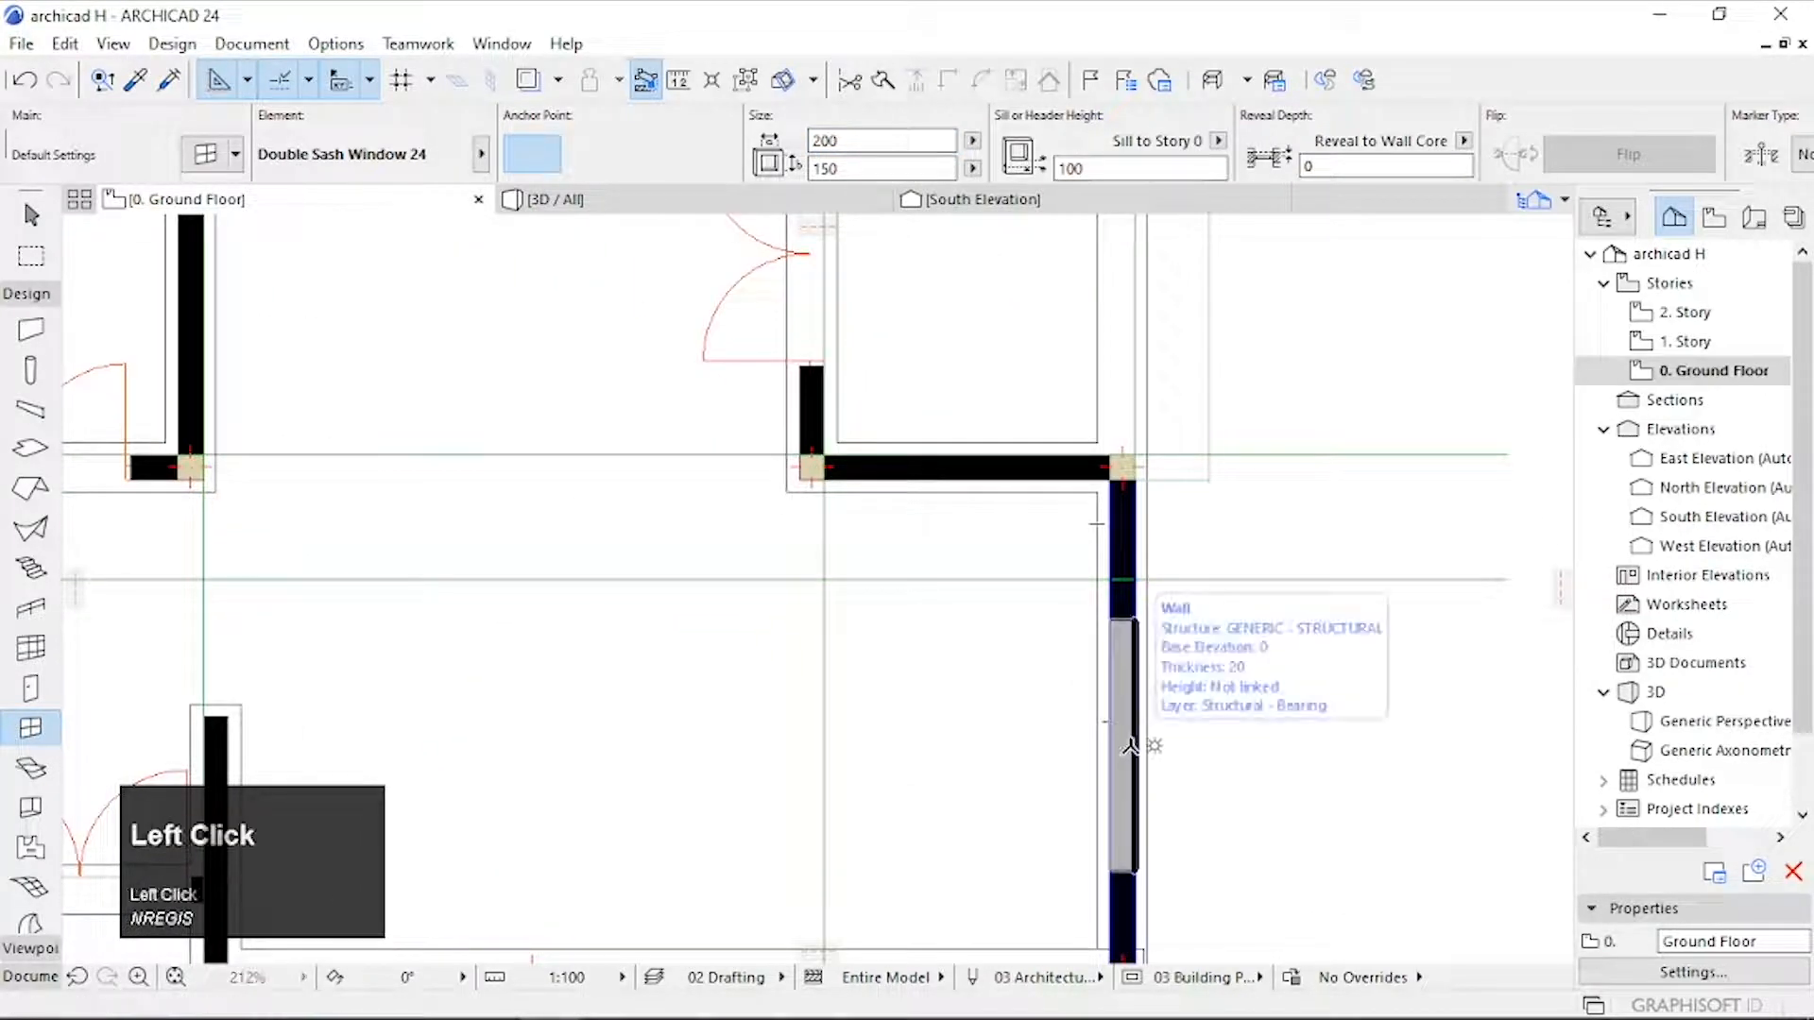
left_click(1063, 741)
Step: Place a 200 × 150 window in the grid E wall of the large room, midway between grids 3 and 4
scroll(897, 614, "down", 4)
scroll(897, 561, "up", 3)
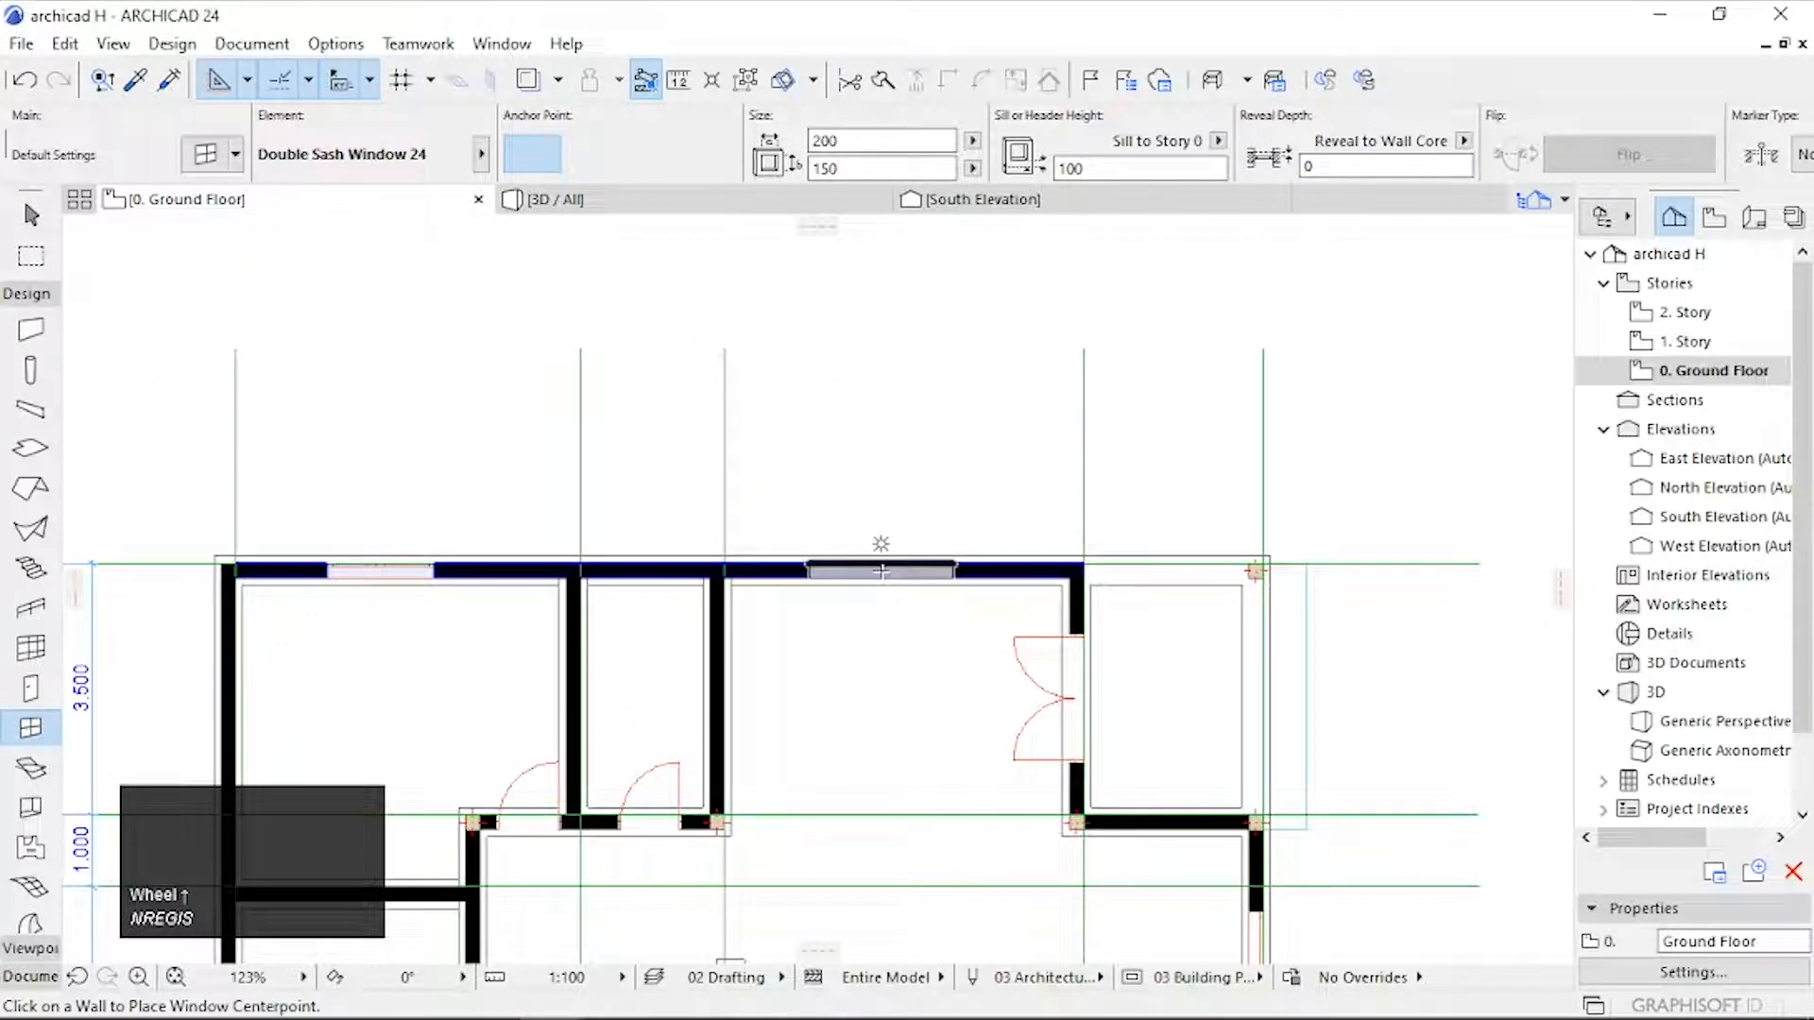
left_click(880, 571)
left_click(898, 599)
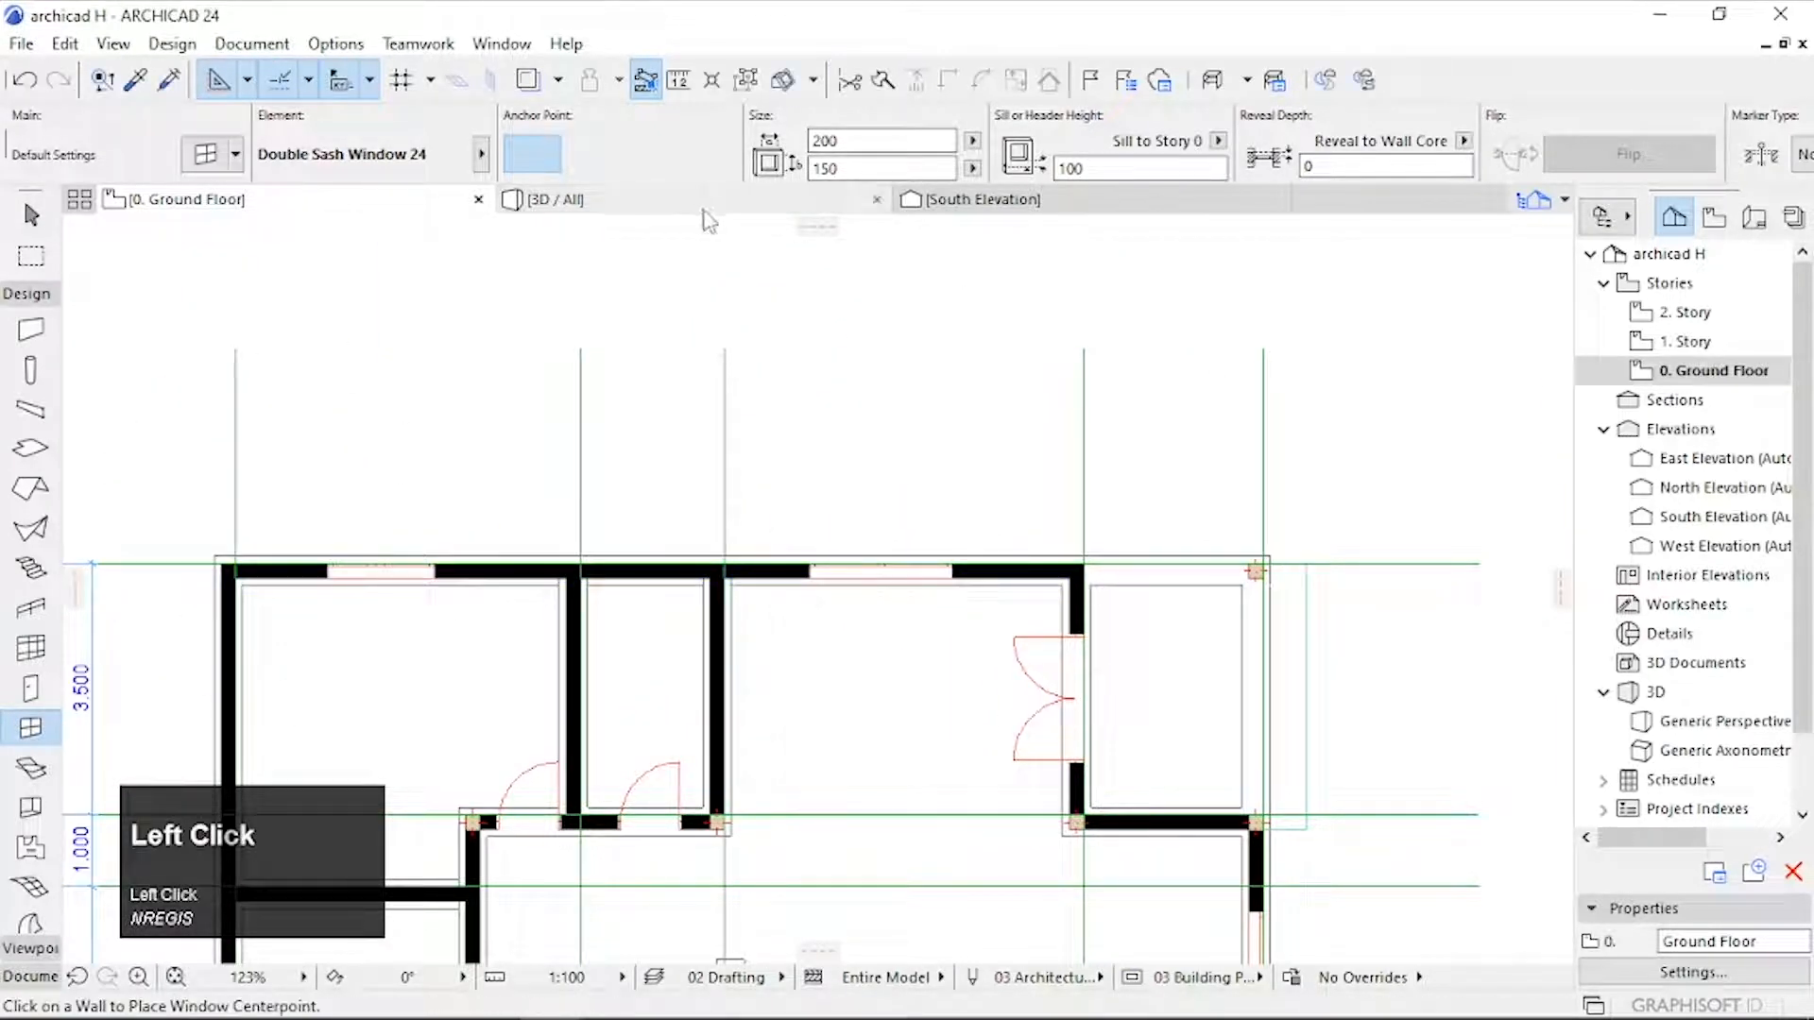
Step: Switch to the 3D view of the building and select all the windows
left_click(557, 199)
scroll(949, 551, "down", 3)
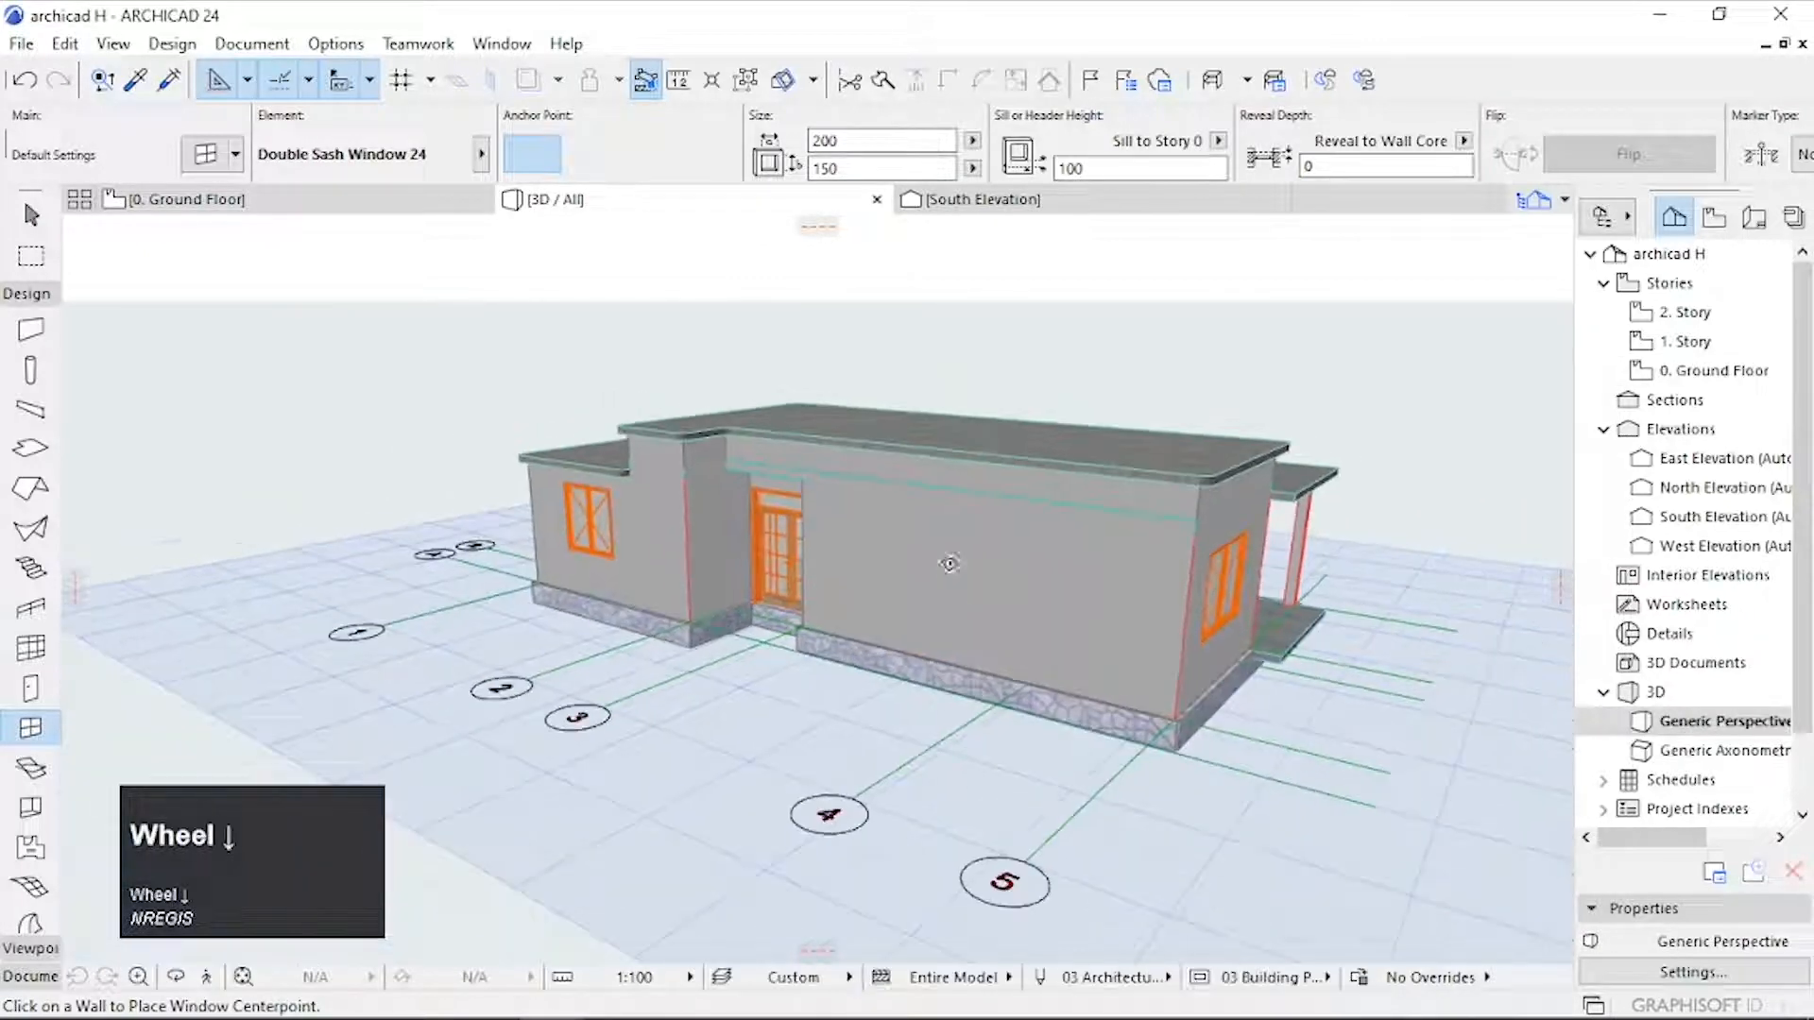
key("o")
left_click_drag(923, 642, 1268, 670)
key("Escape")
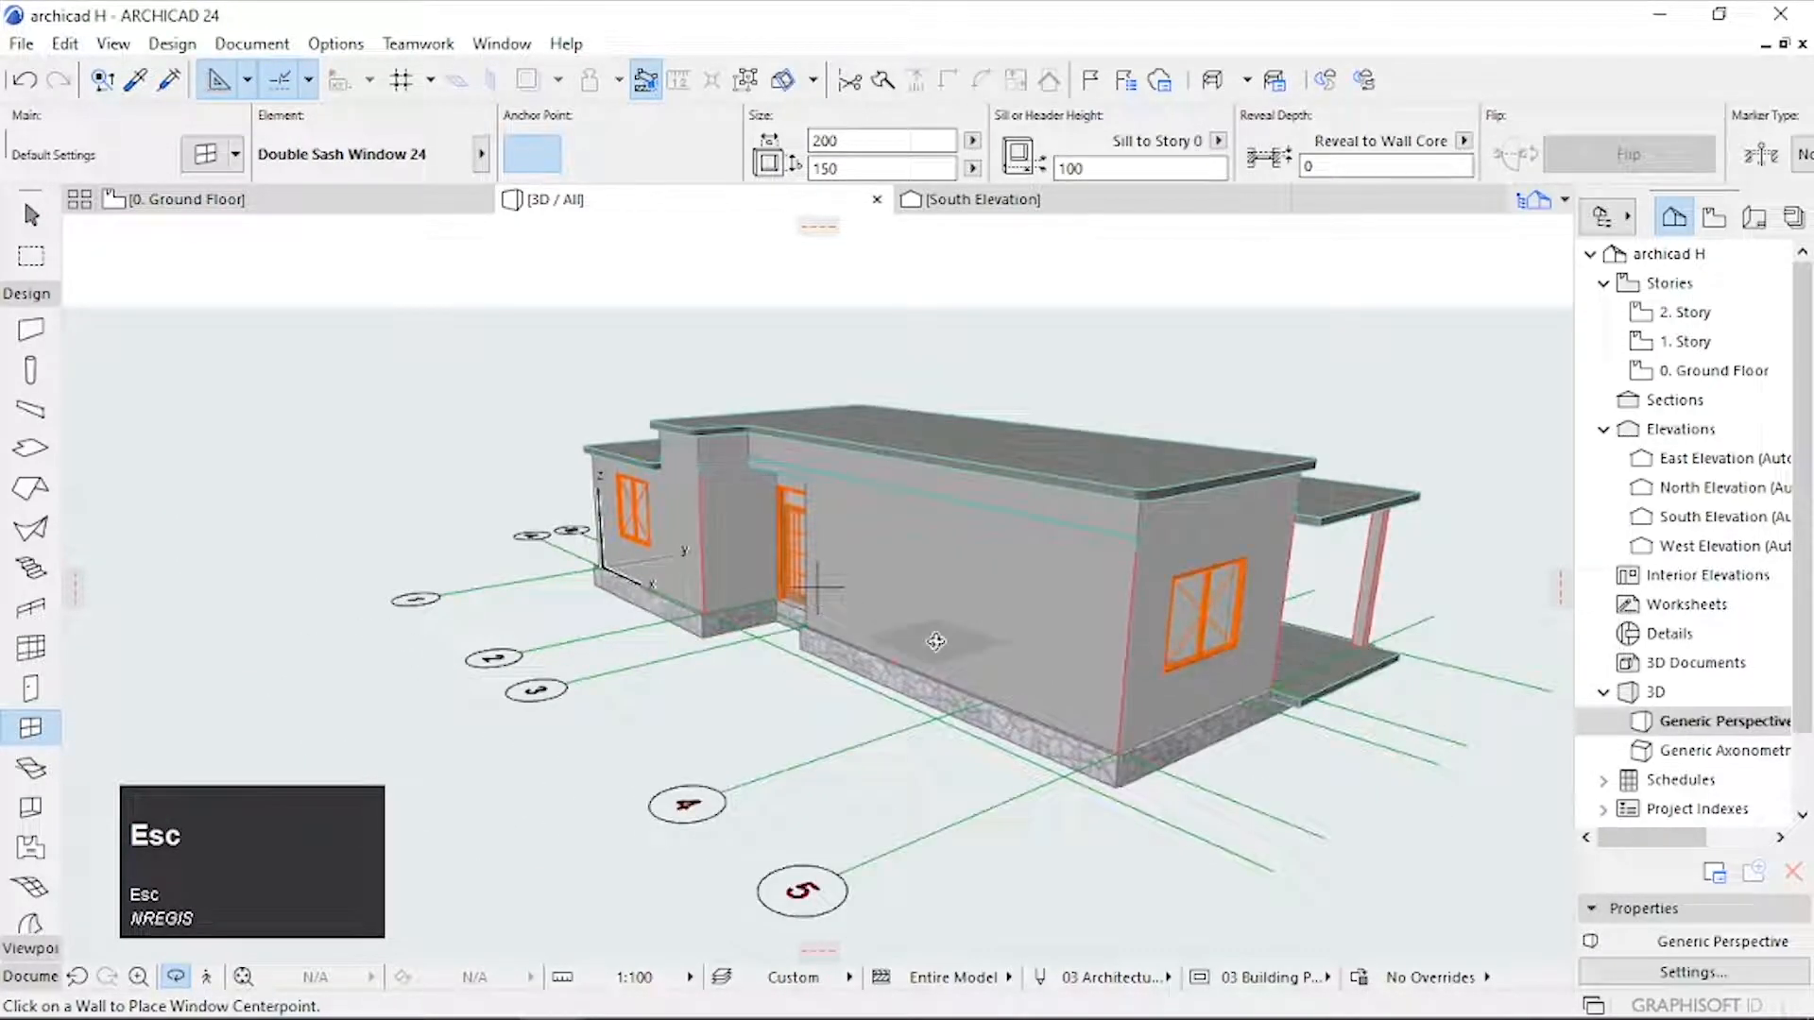
key("ctrl+a")
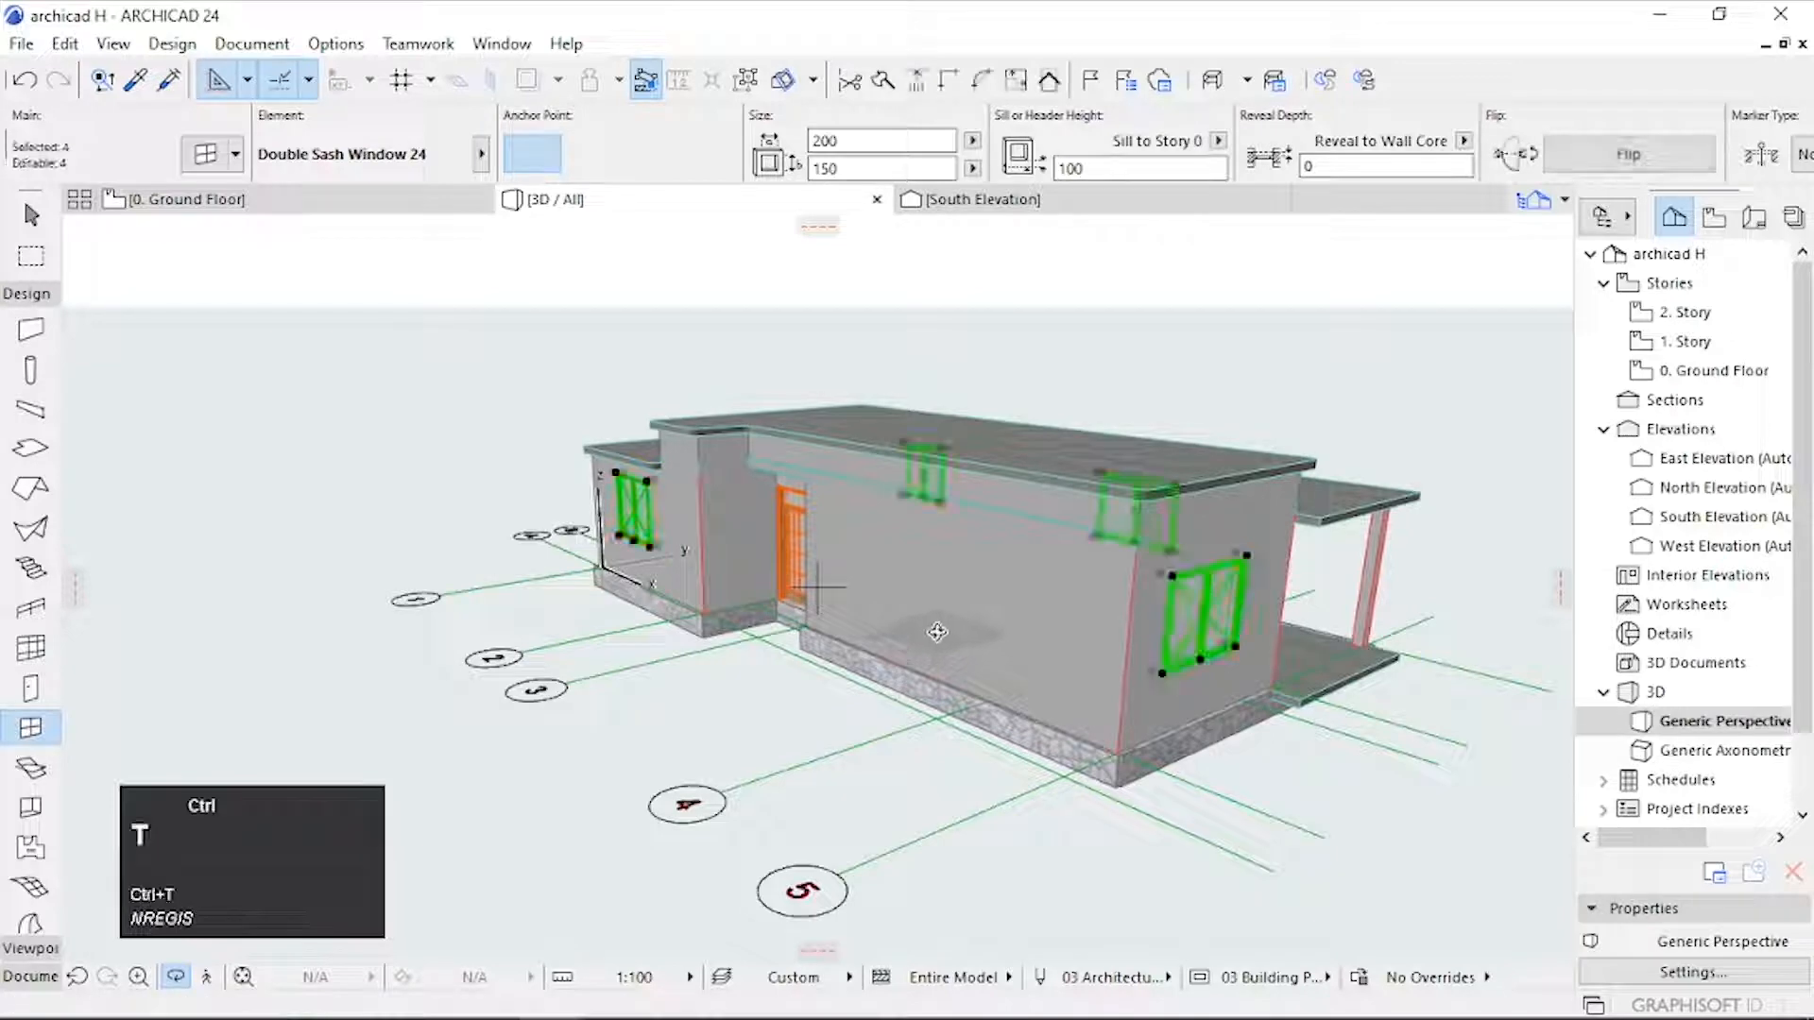
Step: Override the model view options for the windows' 3D projections, turn off their Opening Line, and deselect them
key("ctrl+t")
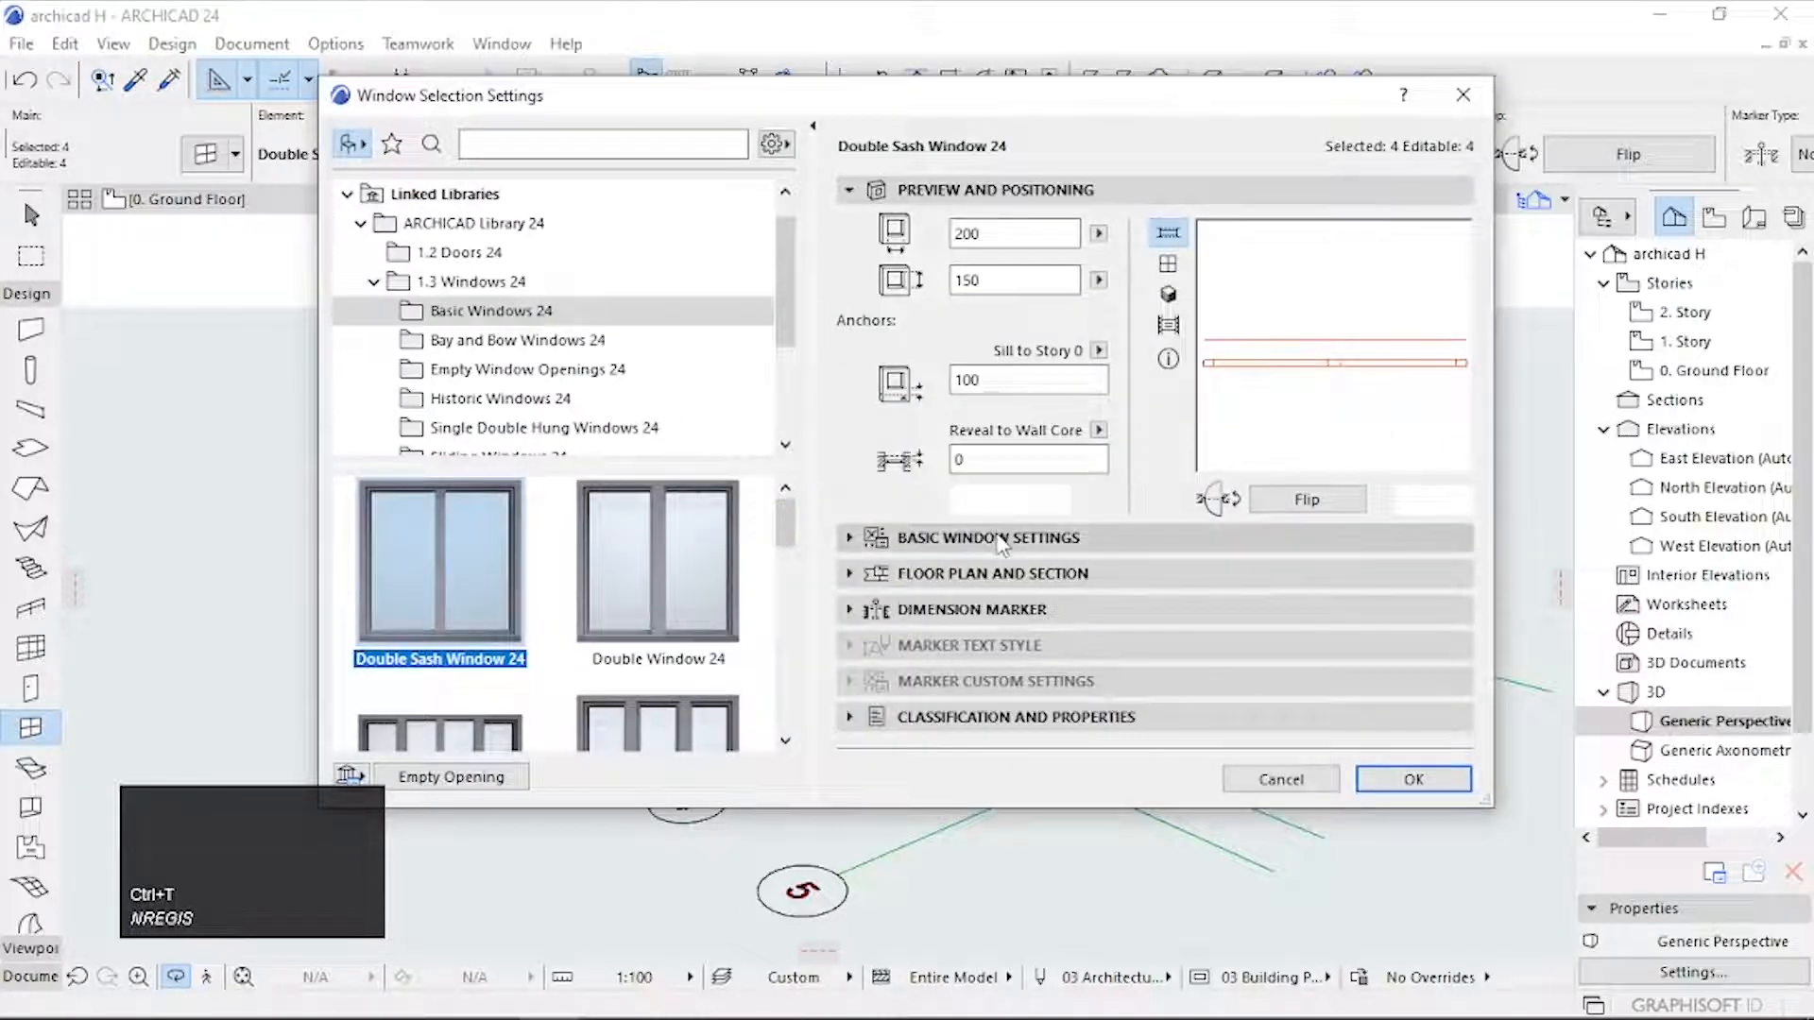
left_click(1002, 531)
left_click(1111, 268)
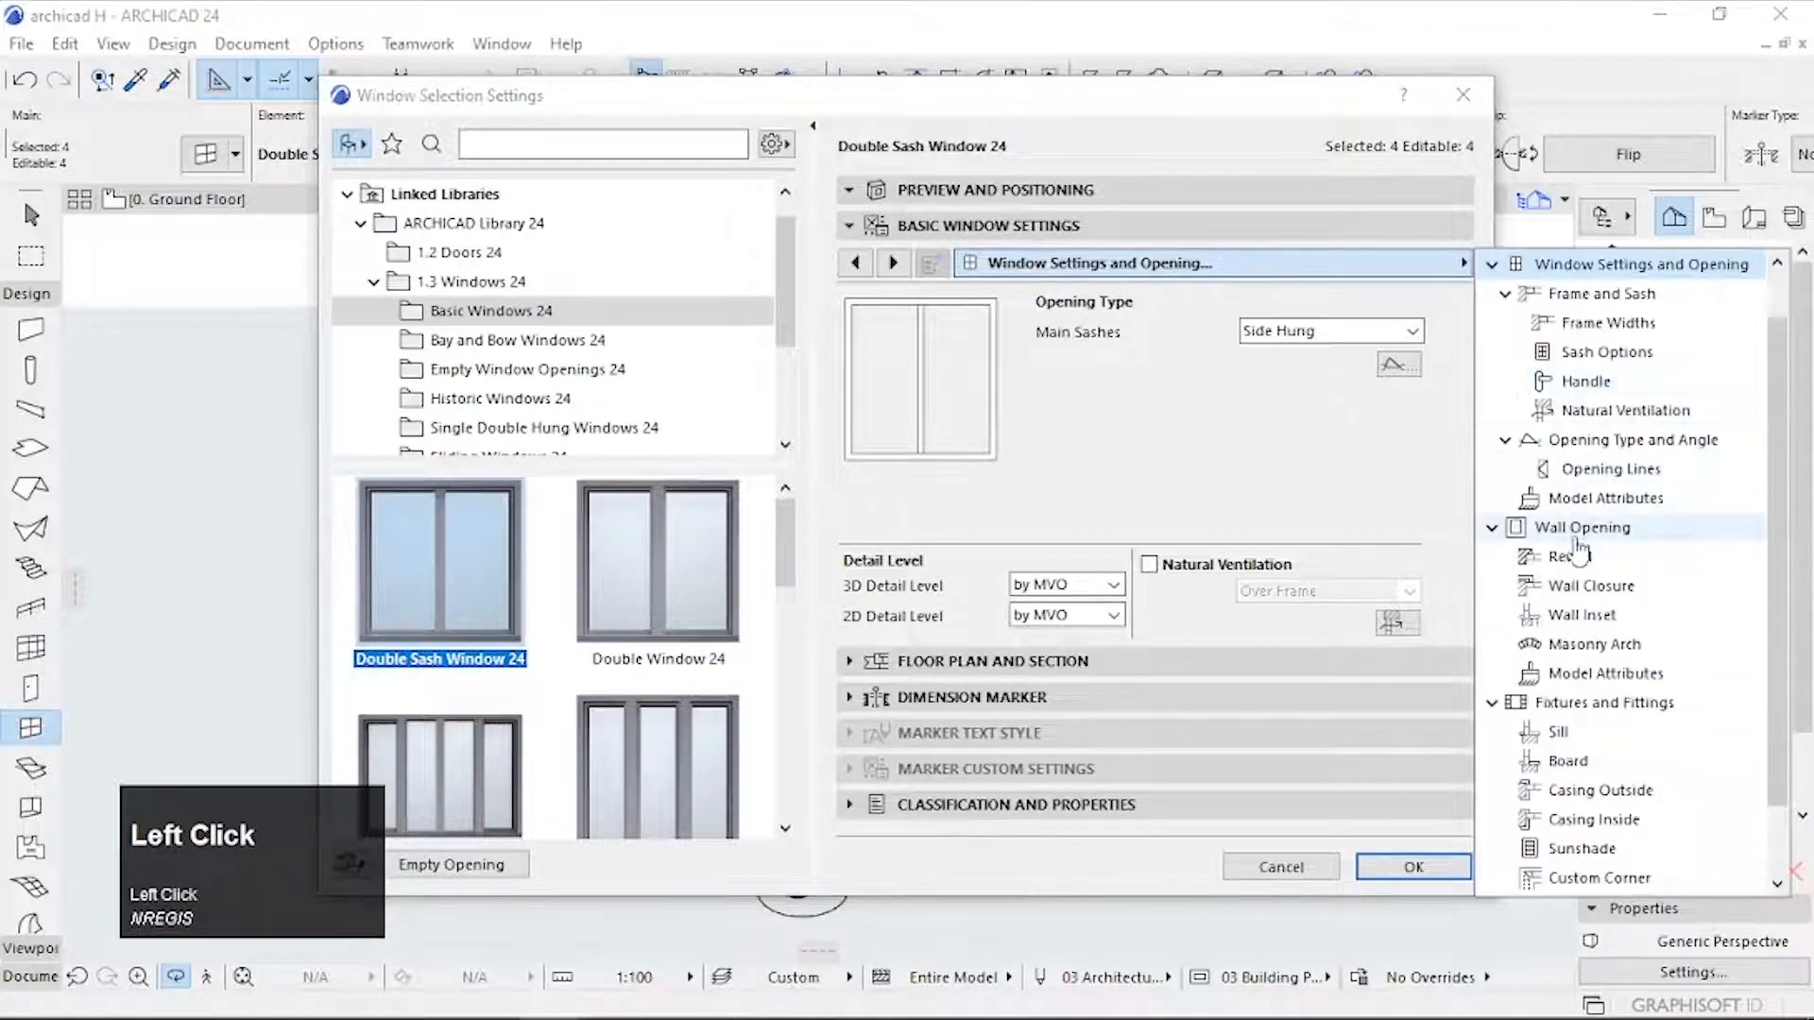
left_click(1512, 469)
left_click(1147, 331)
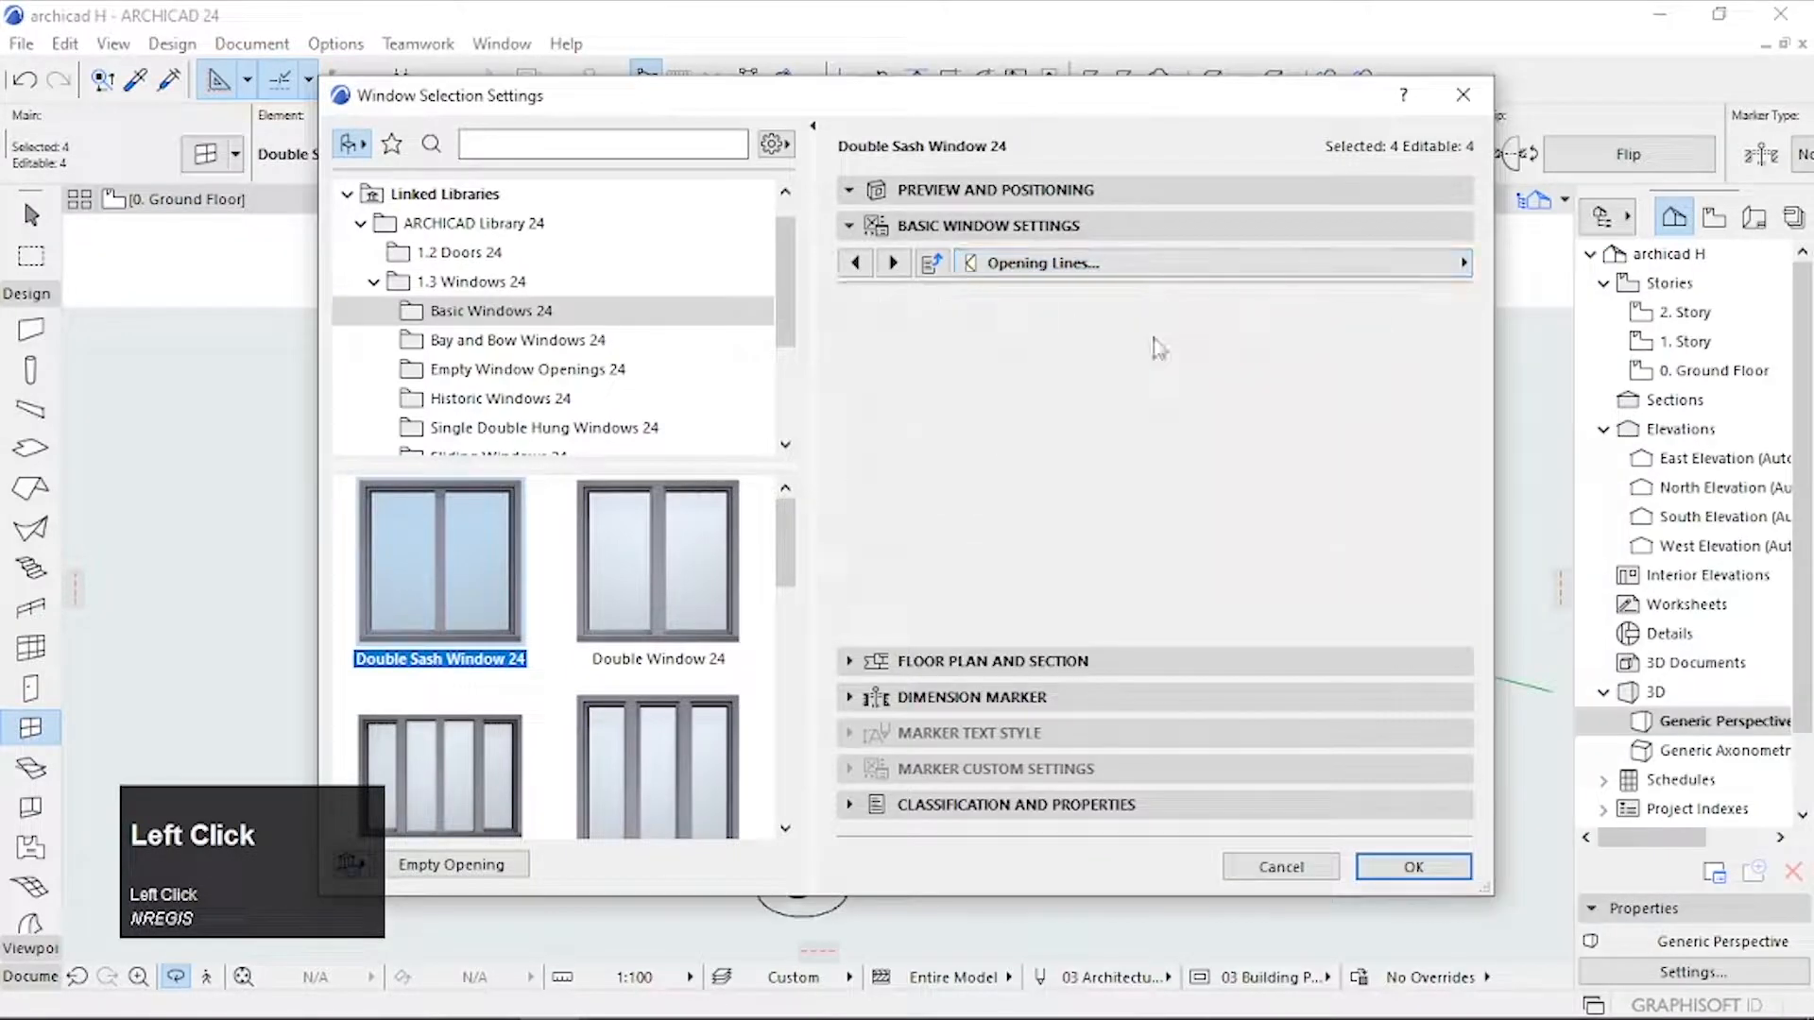
left_click(1147, 363)
left_click(1406, 867)
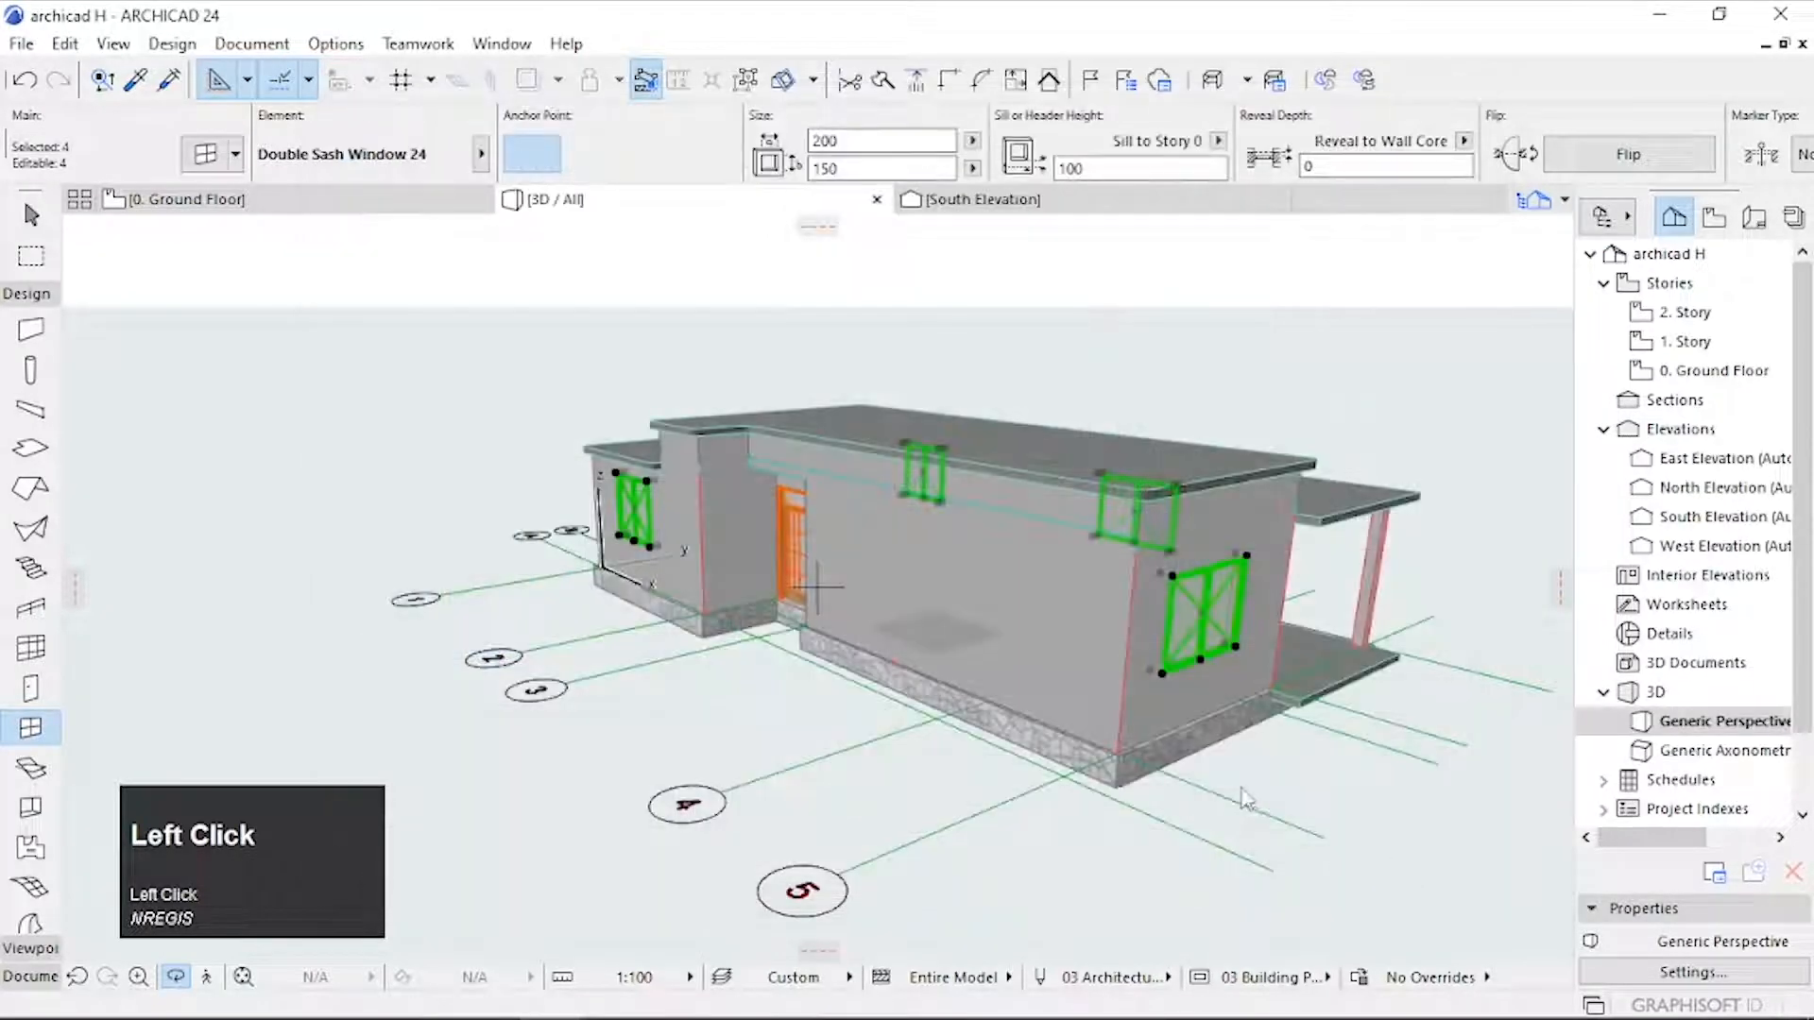
key("o")
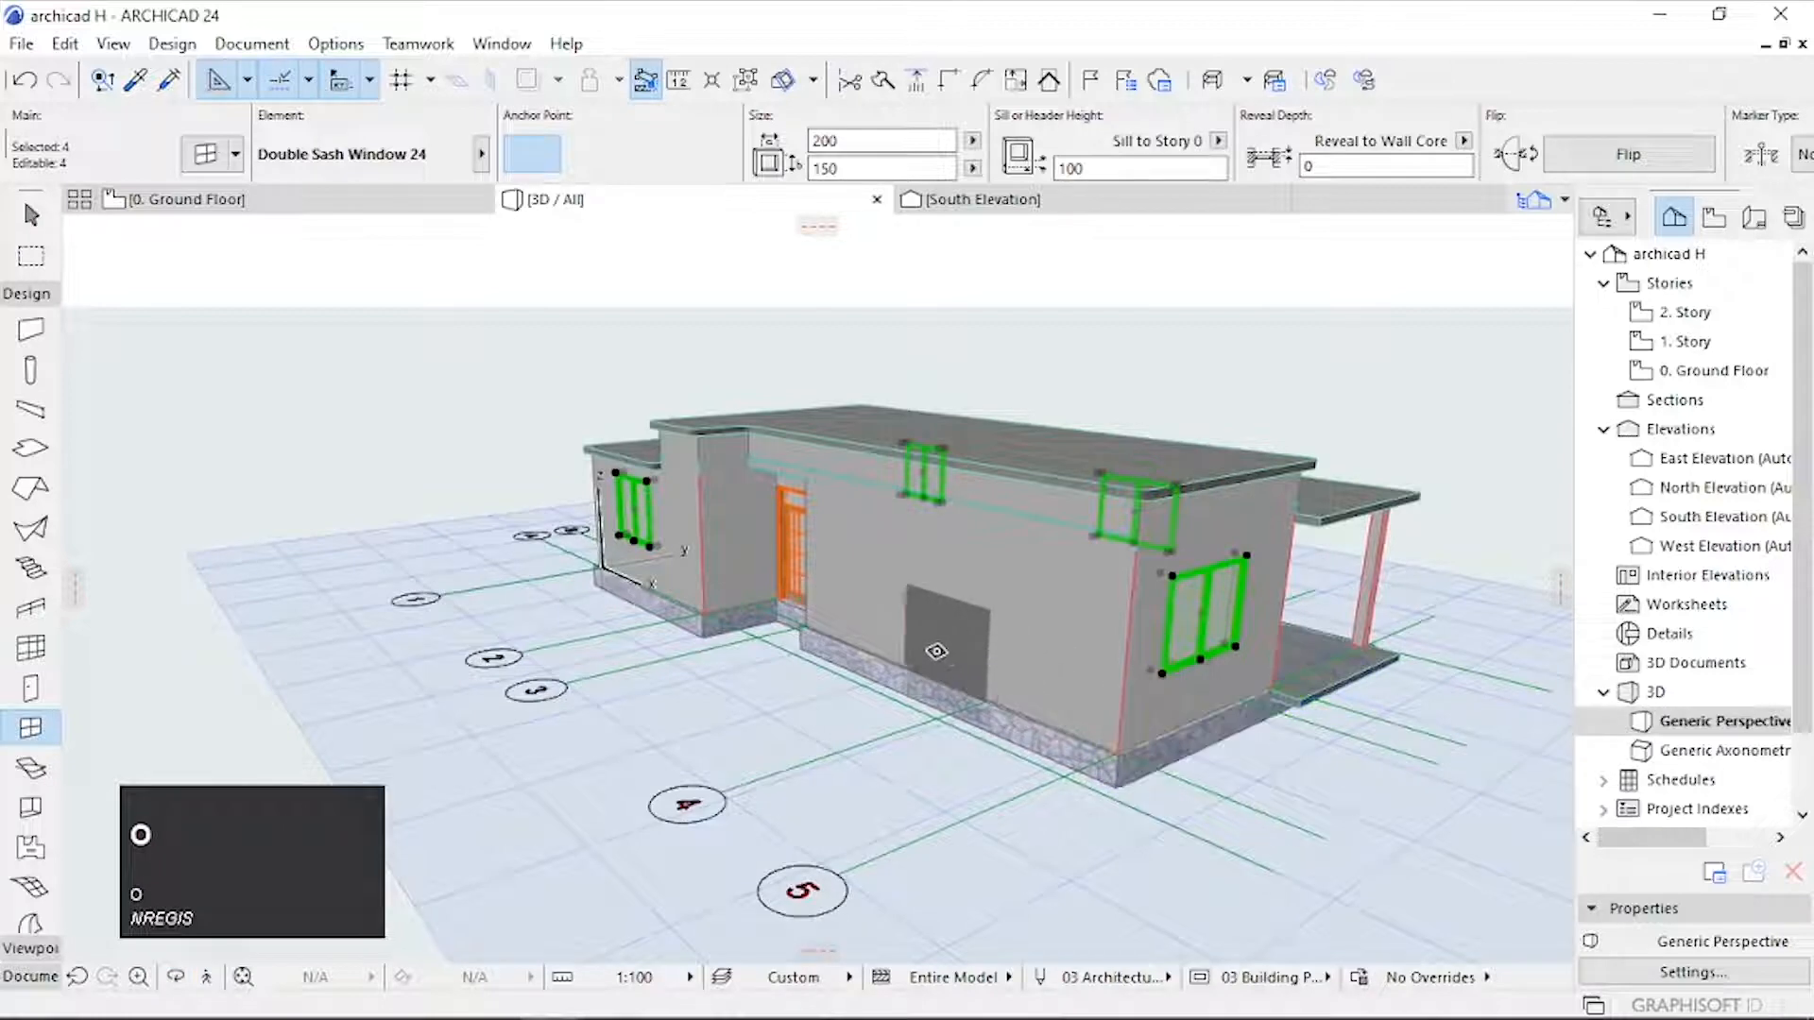
left_click(1070, 830)
Step: Examine the windows on every side of the building in 3D from several angles and distances
key("o")
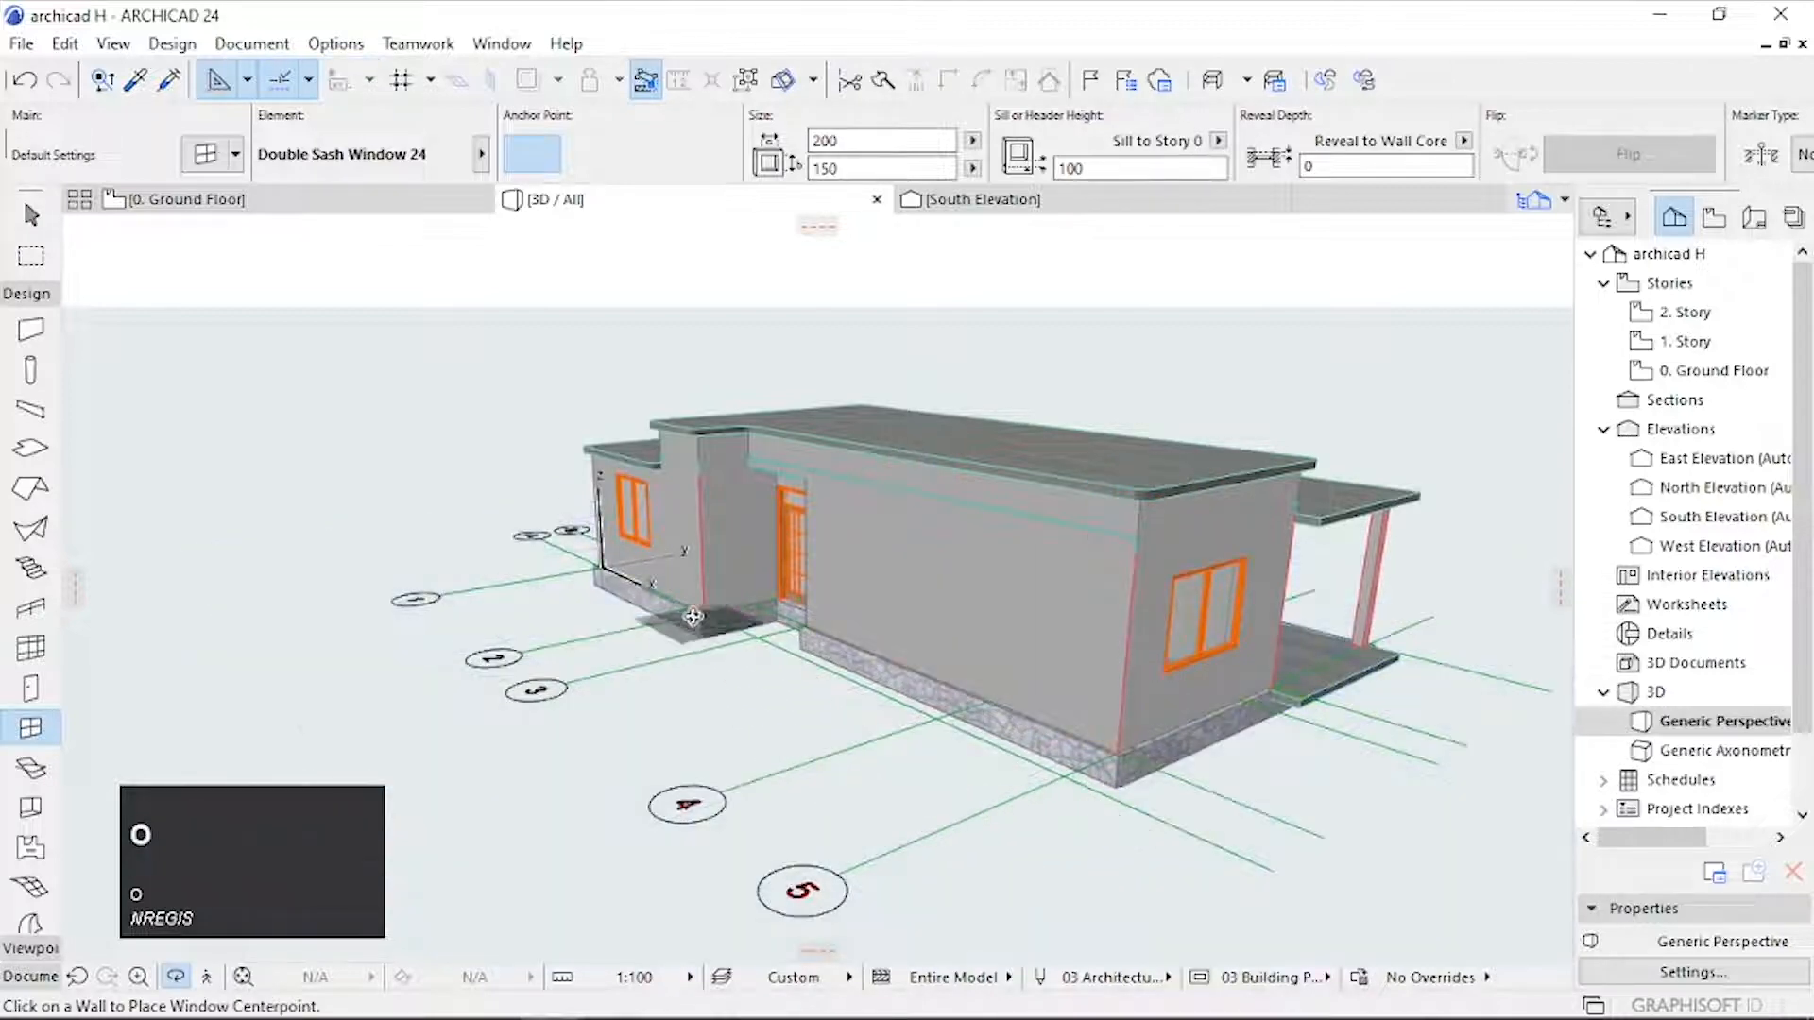
left_click_drag(699, 626, 977, 639)
scroll(680, 589, "up", 3)
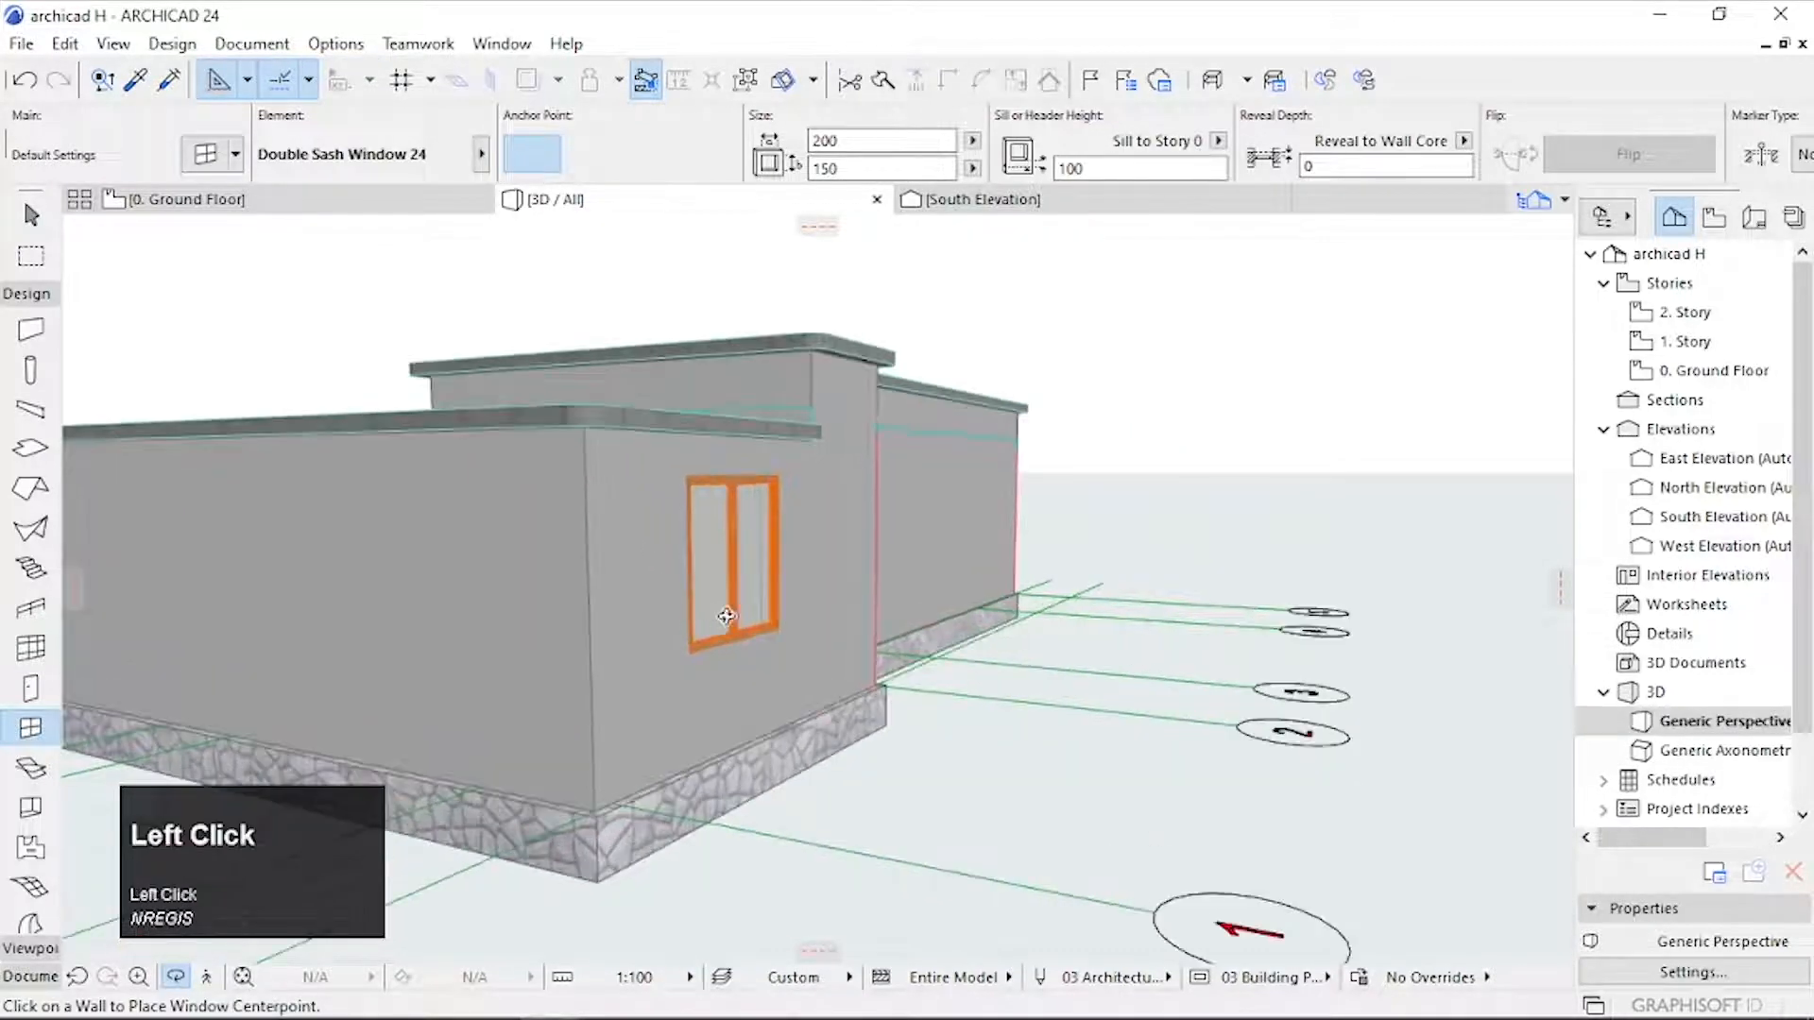
left_click_drag(730, 614, 1080, 643)
scroll(910, 624, "down", 4)
left_click_drag(931, 633, 1114, 627)
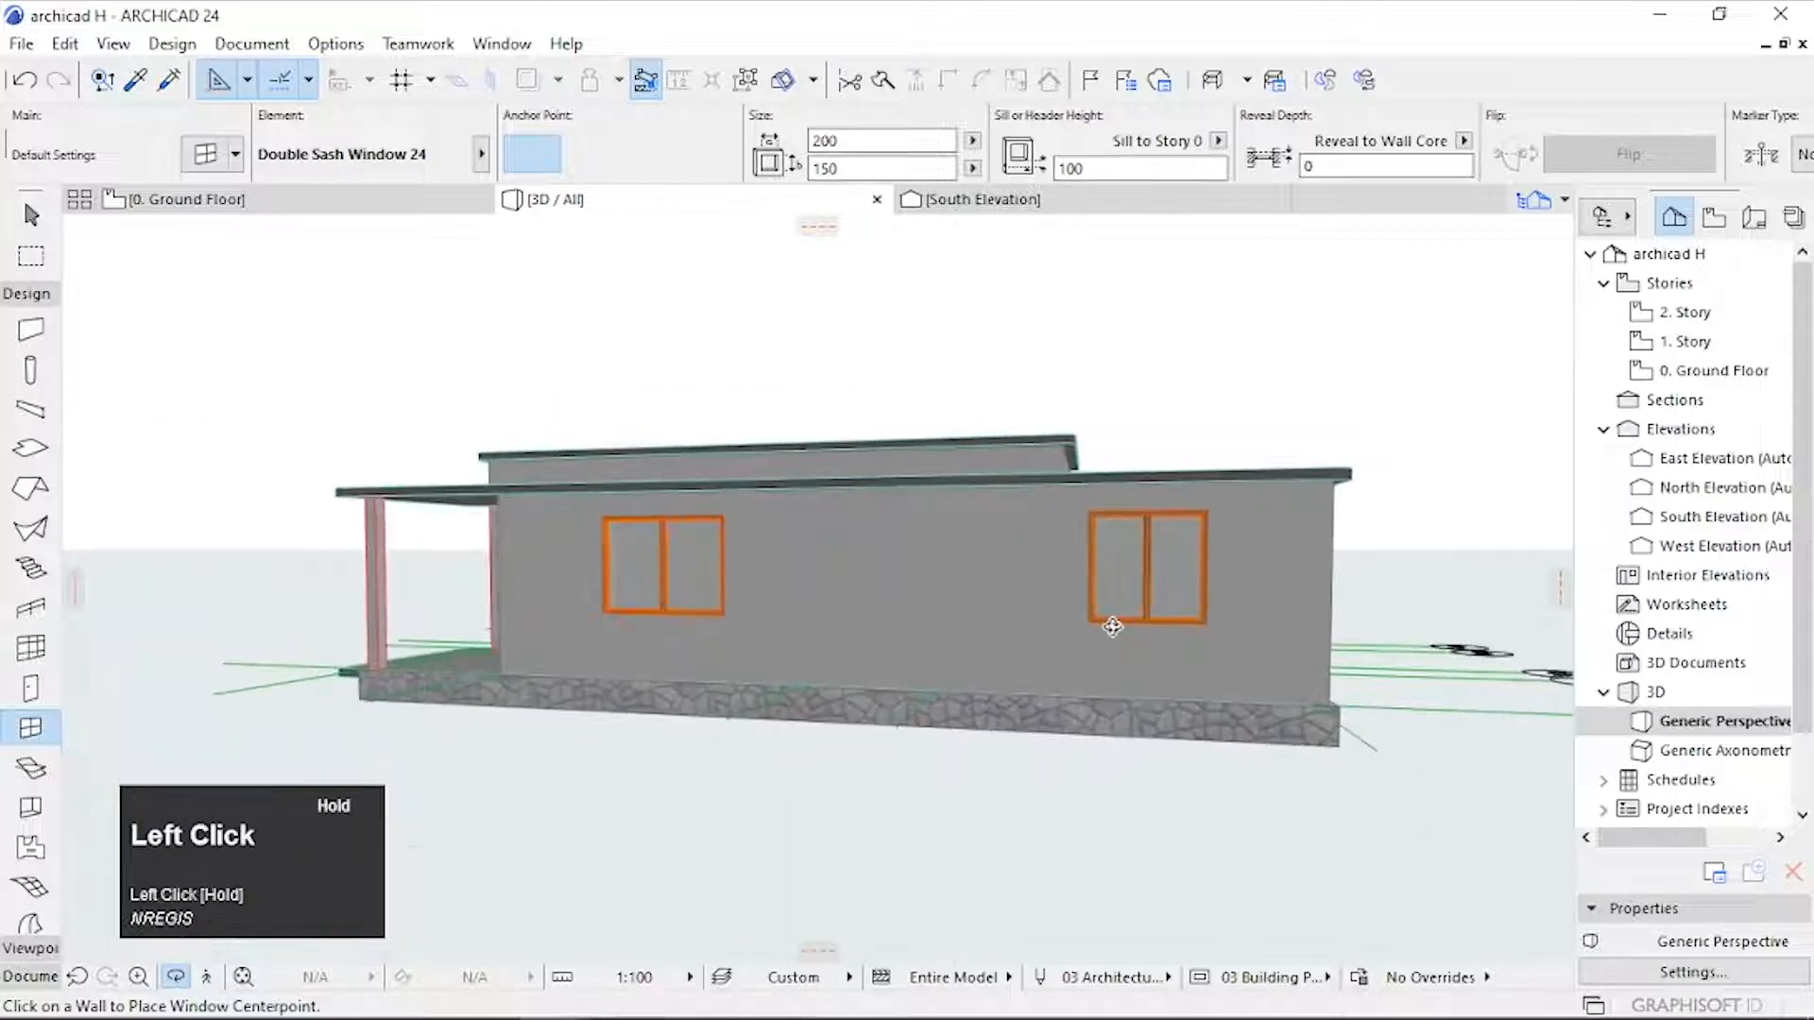
scroll(660, 557, "up", 4)
left_click_drag(659, 556, 450, 583)
scroll(450, 583, "down", 3)
left_click_drag(822, 587, 1162, 604)
scroll(882, 558, "up", 3)
scroll(1194, 607, "down", 2)
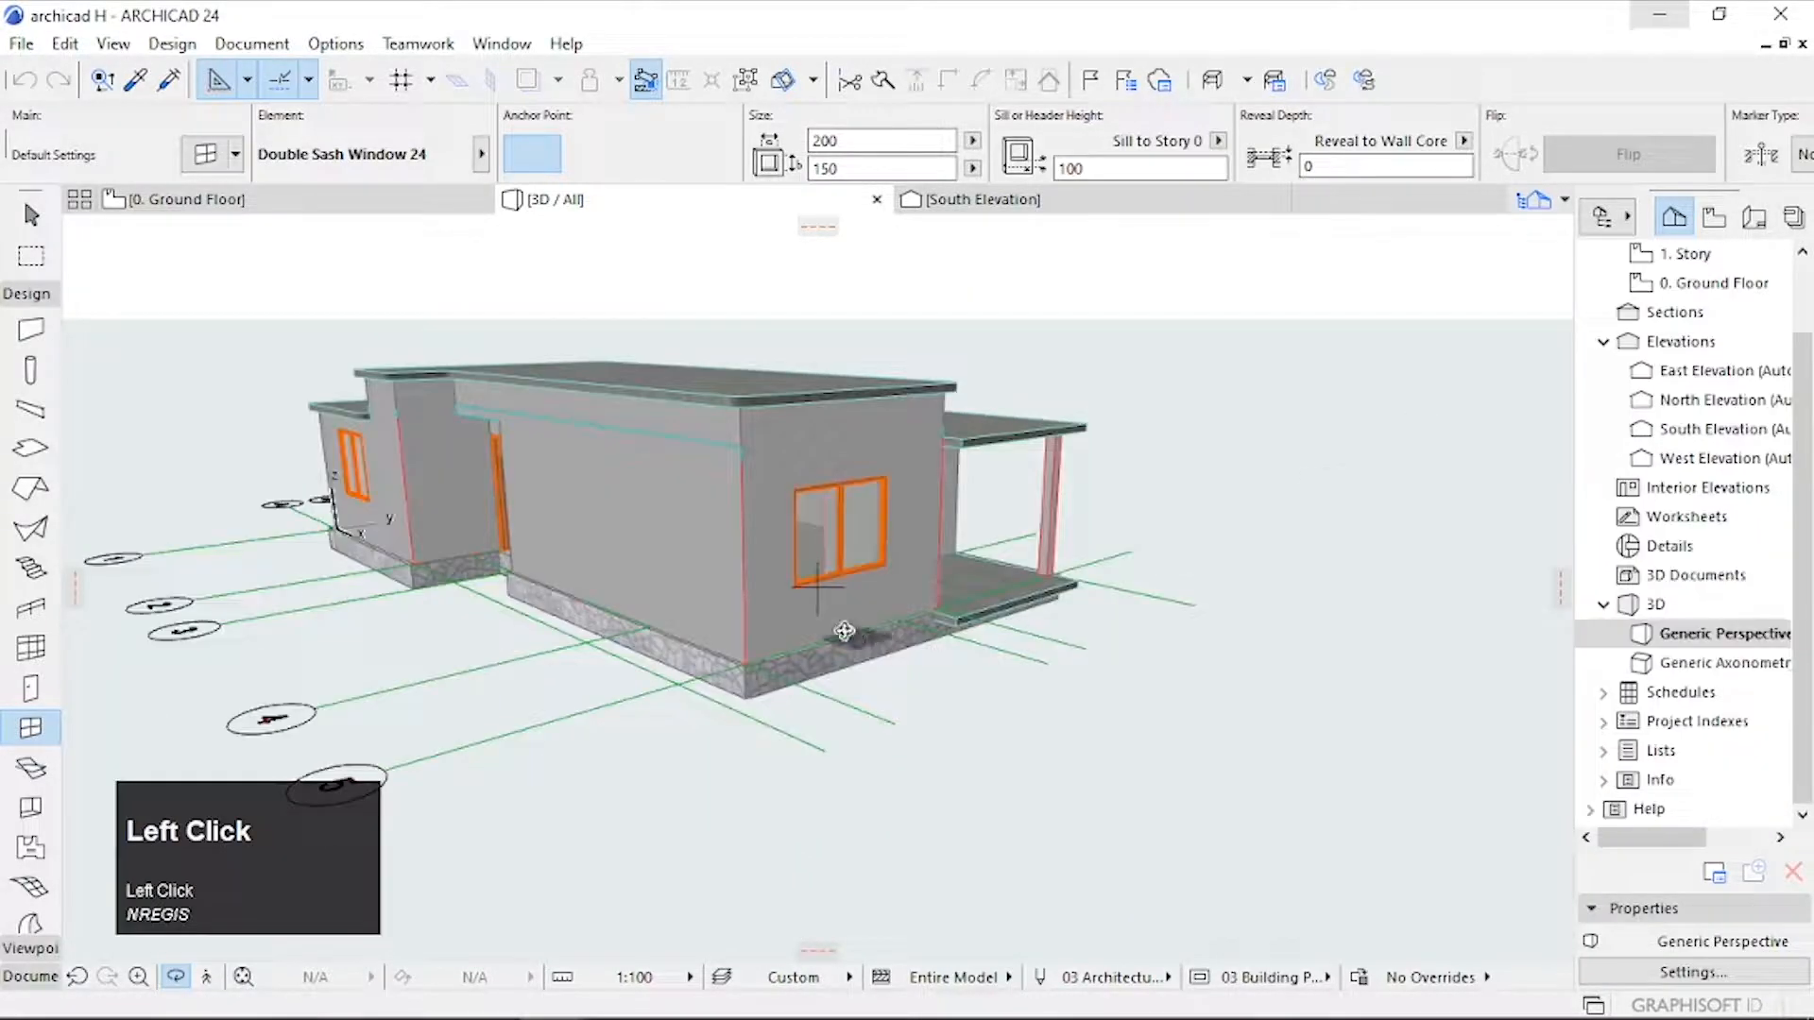
left_click_drag(843, 631, 878, 614)
scroll(879, 614, "down", 2)
middle_click_drag(879, 614, 955, 591)
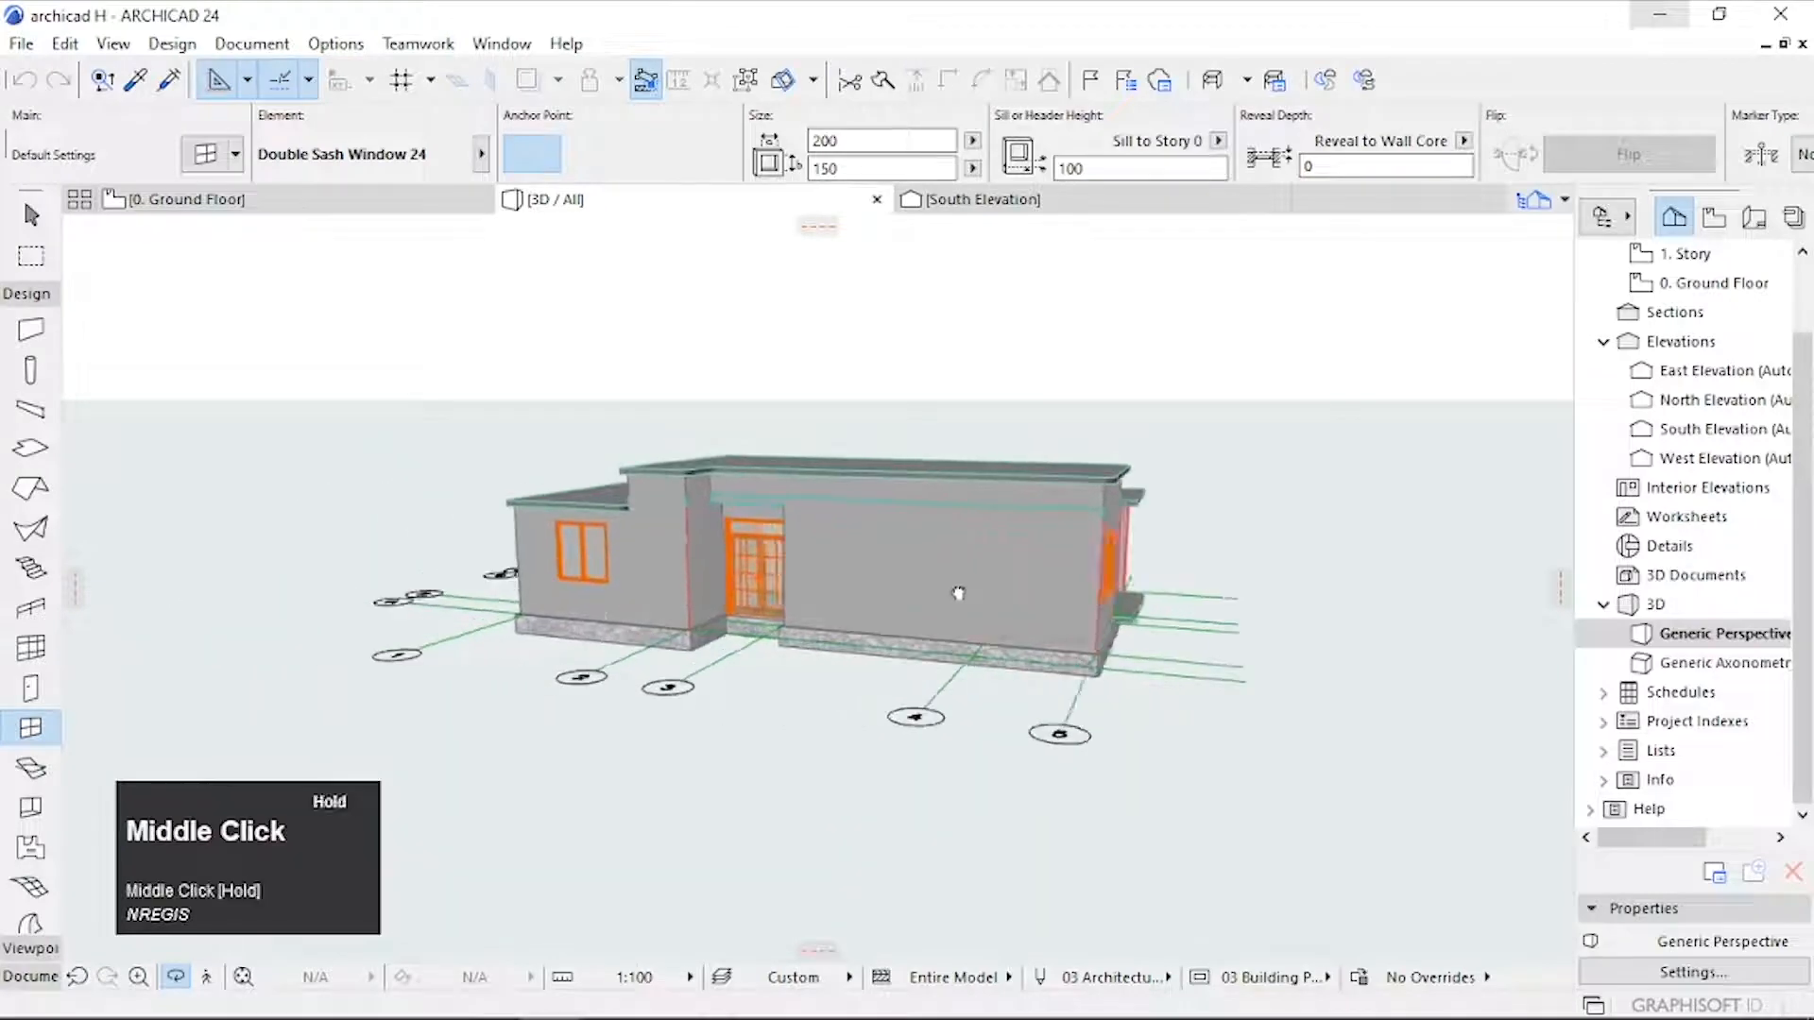
left_click_drag(955, 591, 709, 623)
scroll(1073, 711, "up", 2)
left_click_drag(1073, 712, 1193, 636)
left_click_drag(699, 614, 821, 631)
scroll(897, 642, "up", 3)
scroll(732, 613, "down", 1)
middle_click_drag(732, 612, 888, 608)
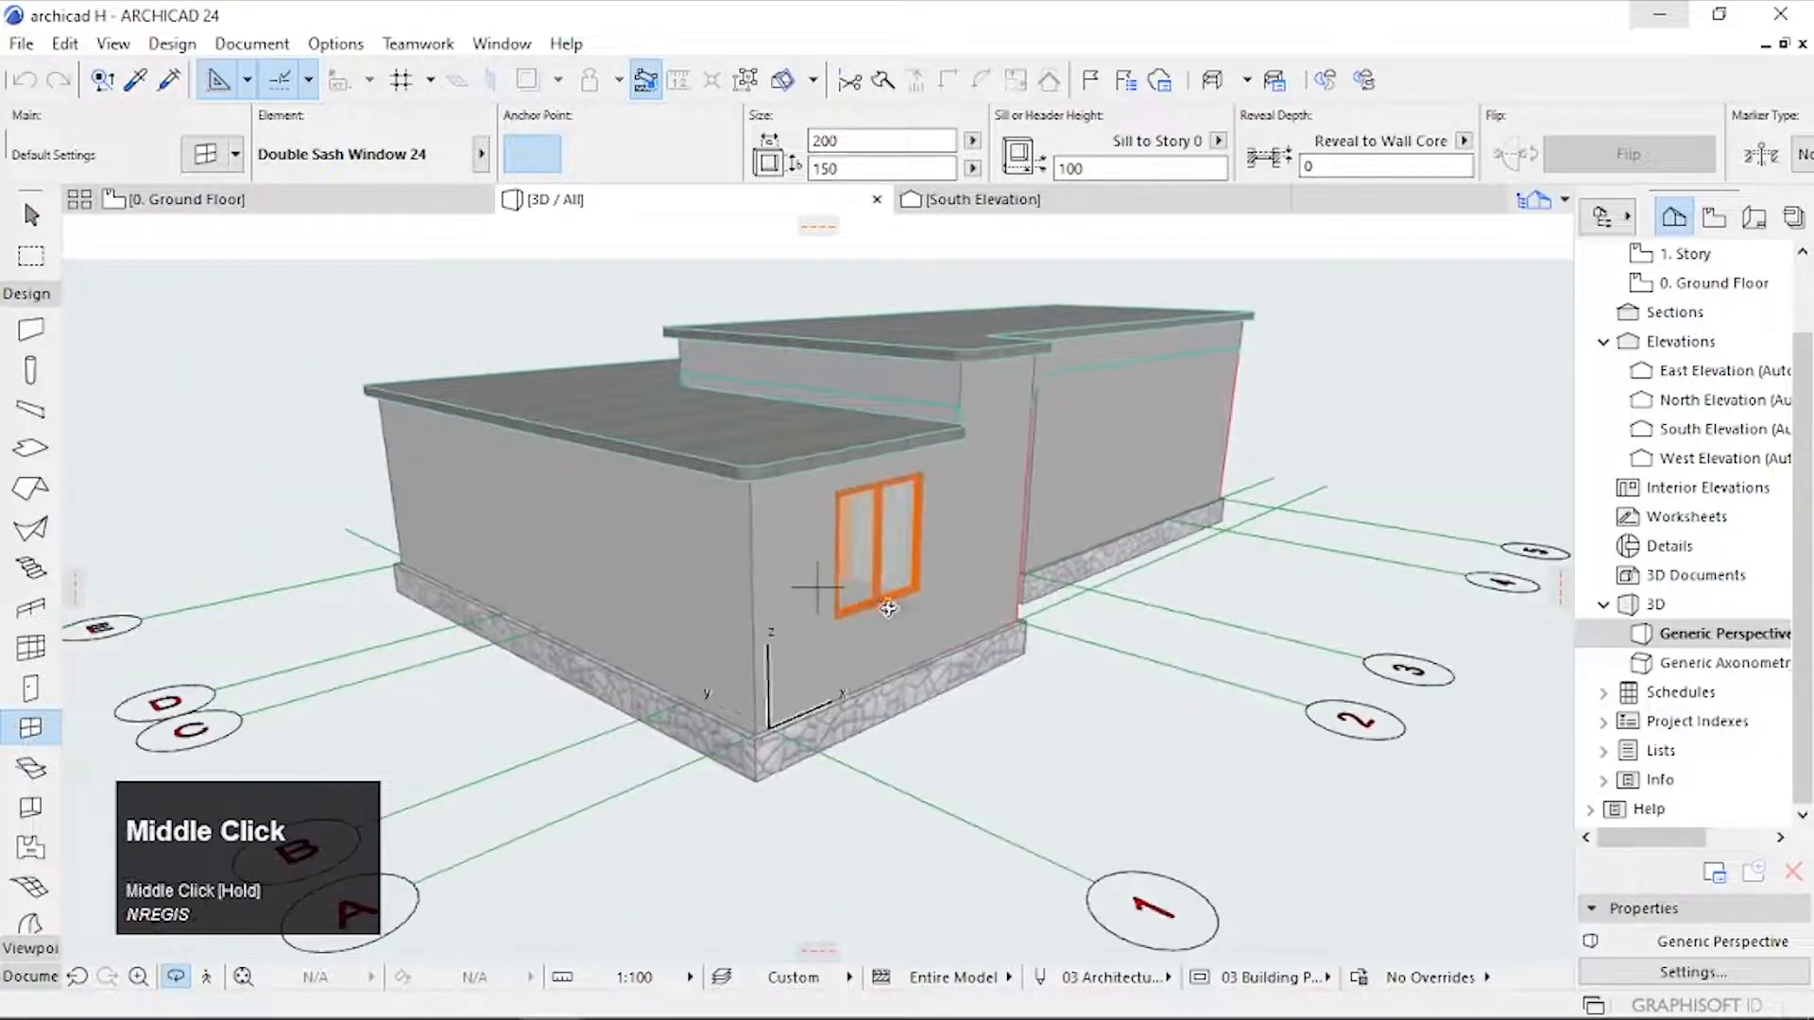
left_click(837, 587)
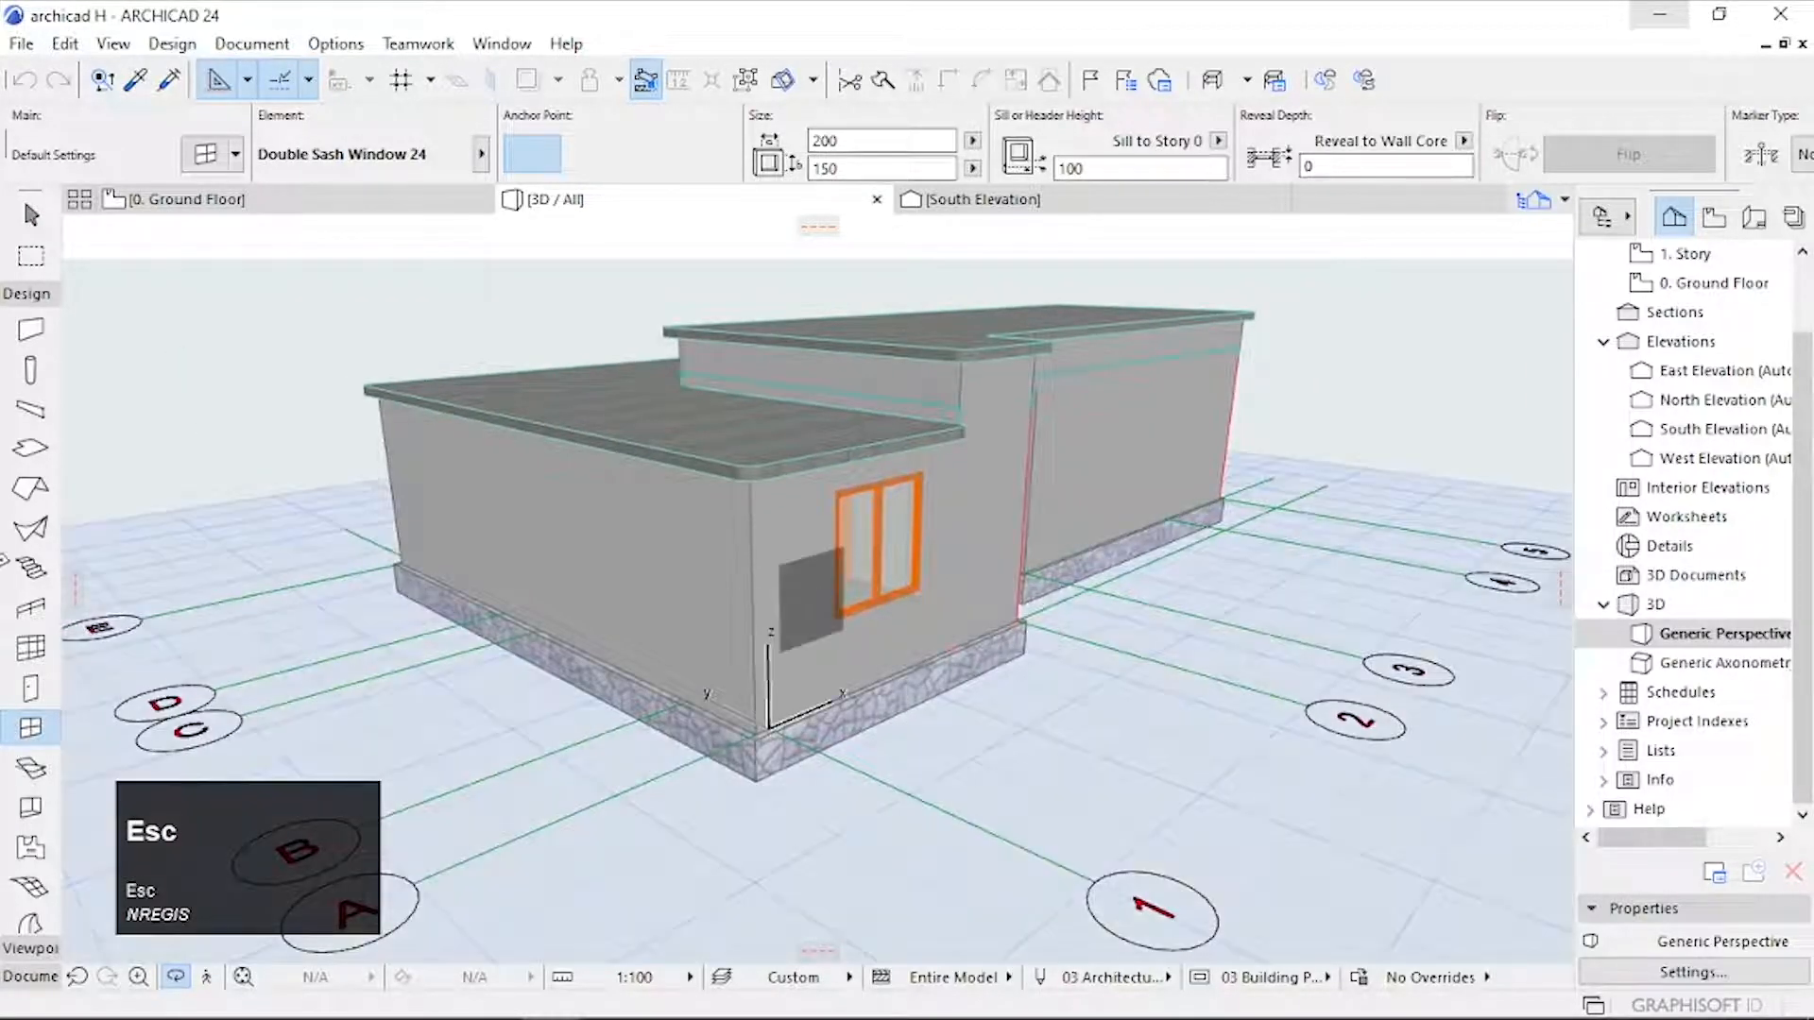
key("Escape")
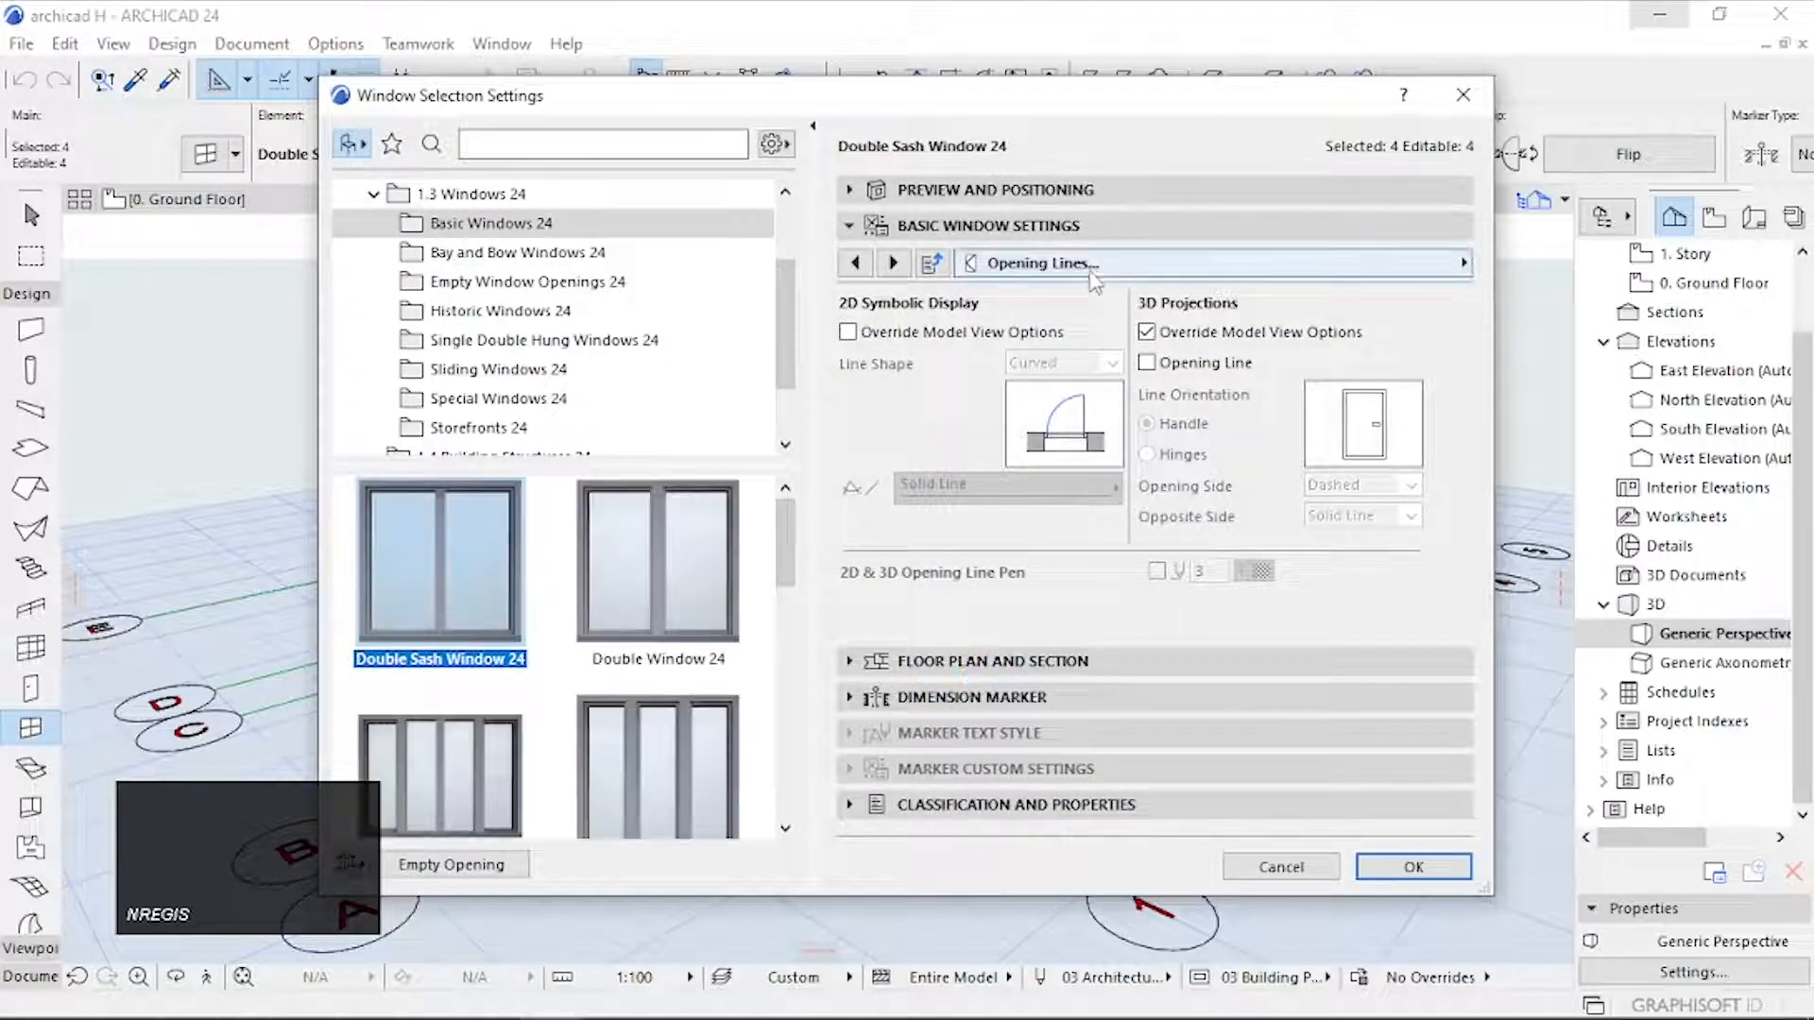
Step: In the selected windows' Model Attributes, enable Uniform Window Surfaces and set the frame and sash surfaces to Paint - Ivory Black
left_click(1095, 265)
left_click(1606, 412)
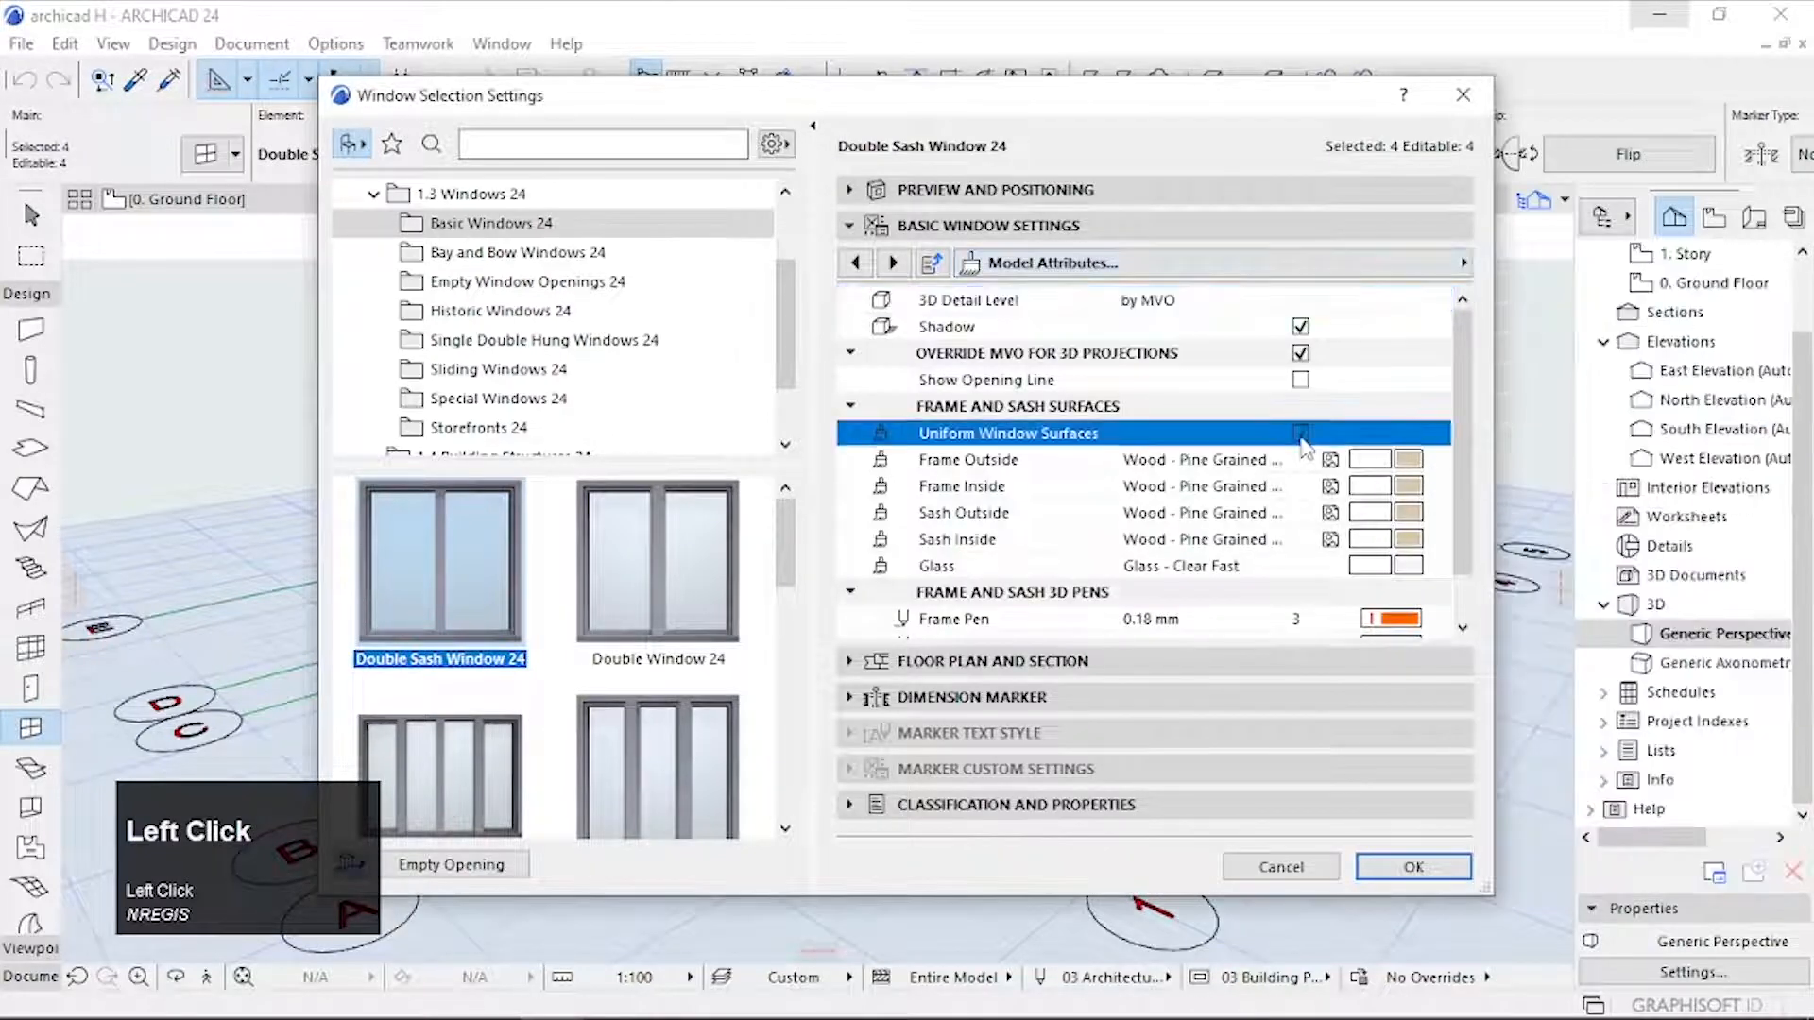
left_click(1400, 463)
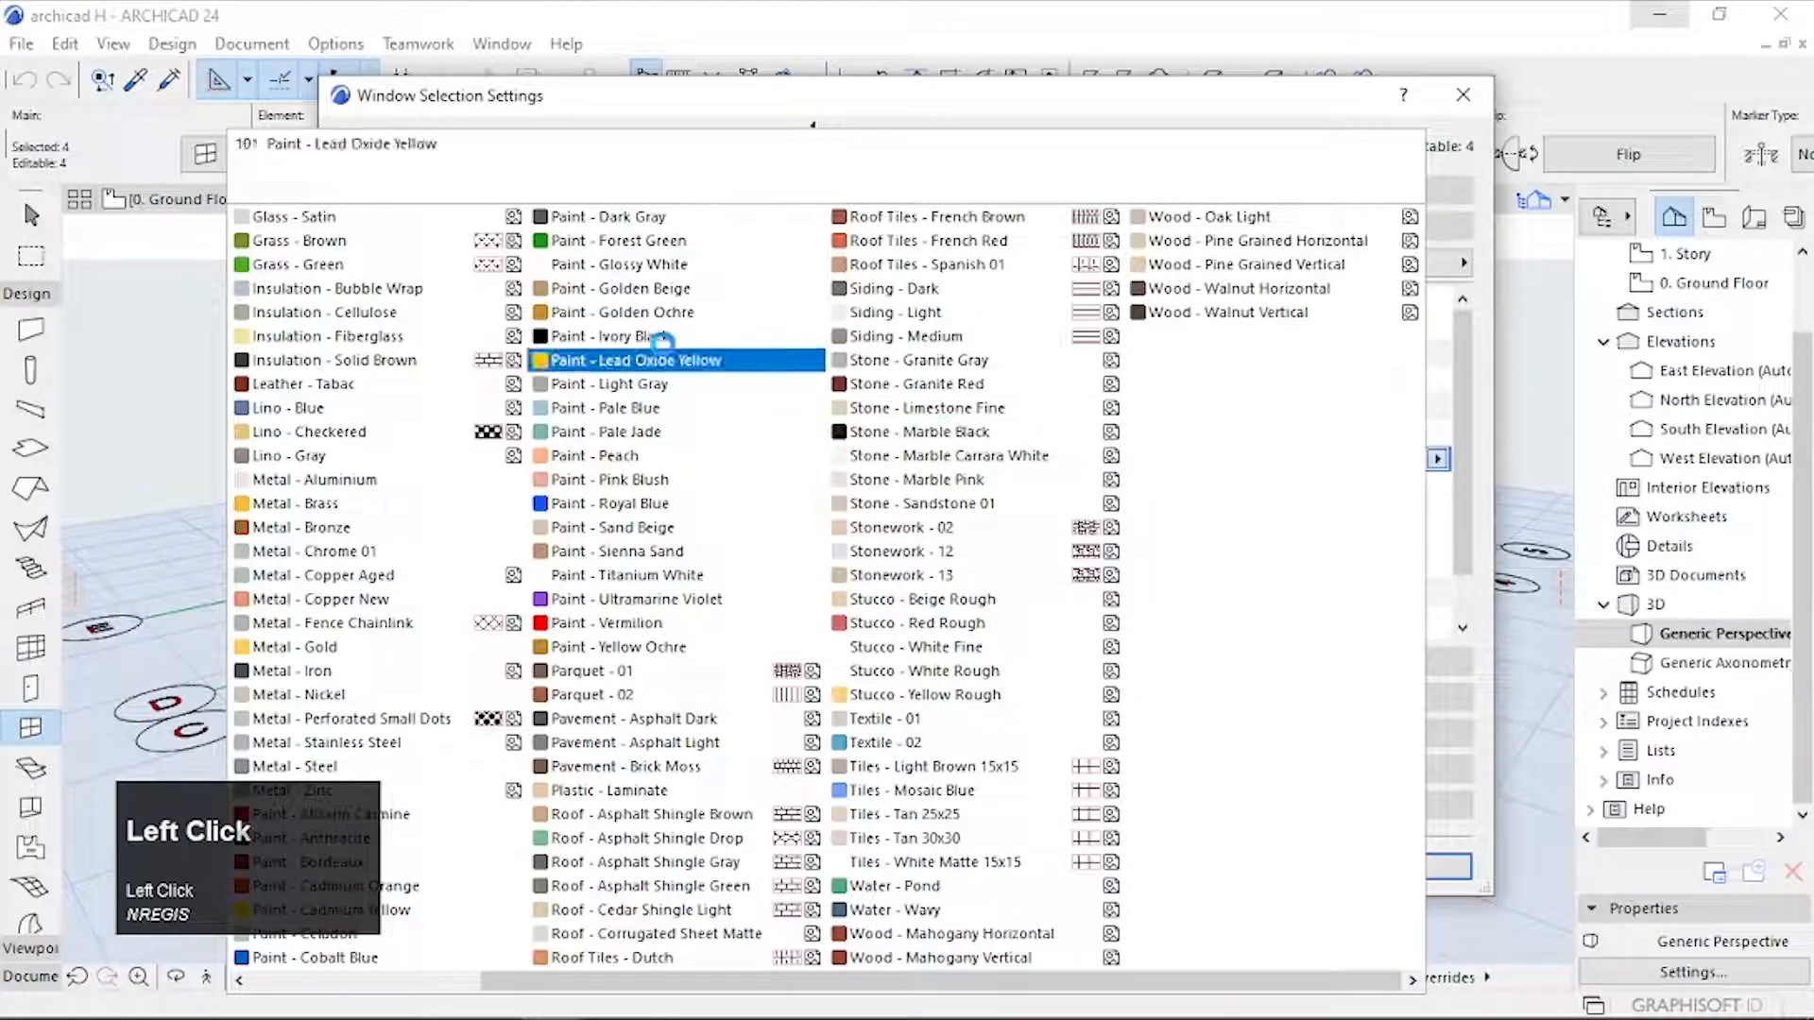
left_click(604, 337)
Step: Set the Frame, Sash and Glass 3D pens of the selected windows to black pen 1 and apply the settings
scroll(1417, 567, "down", 2)
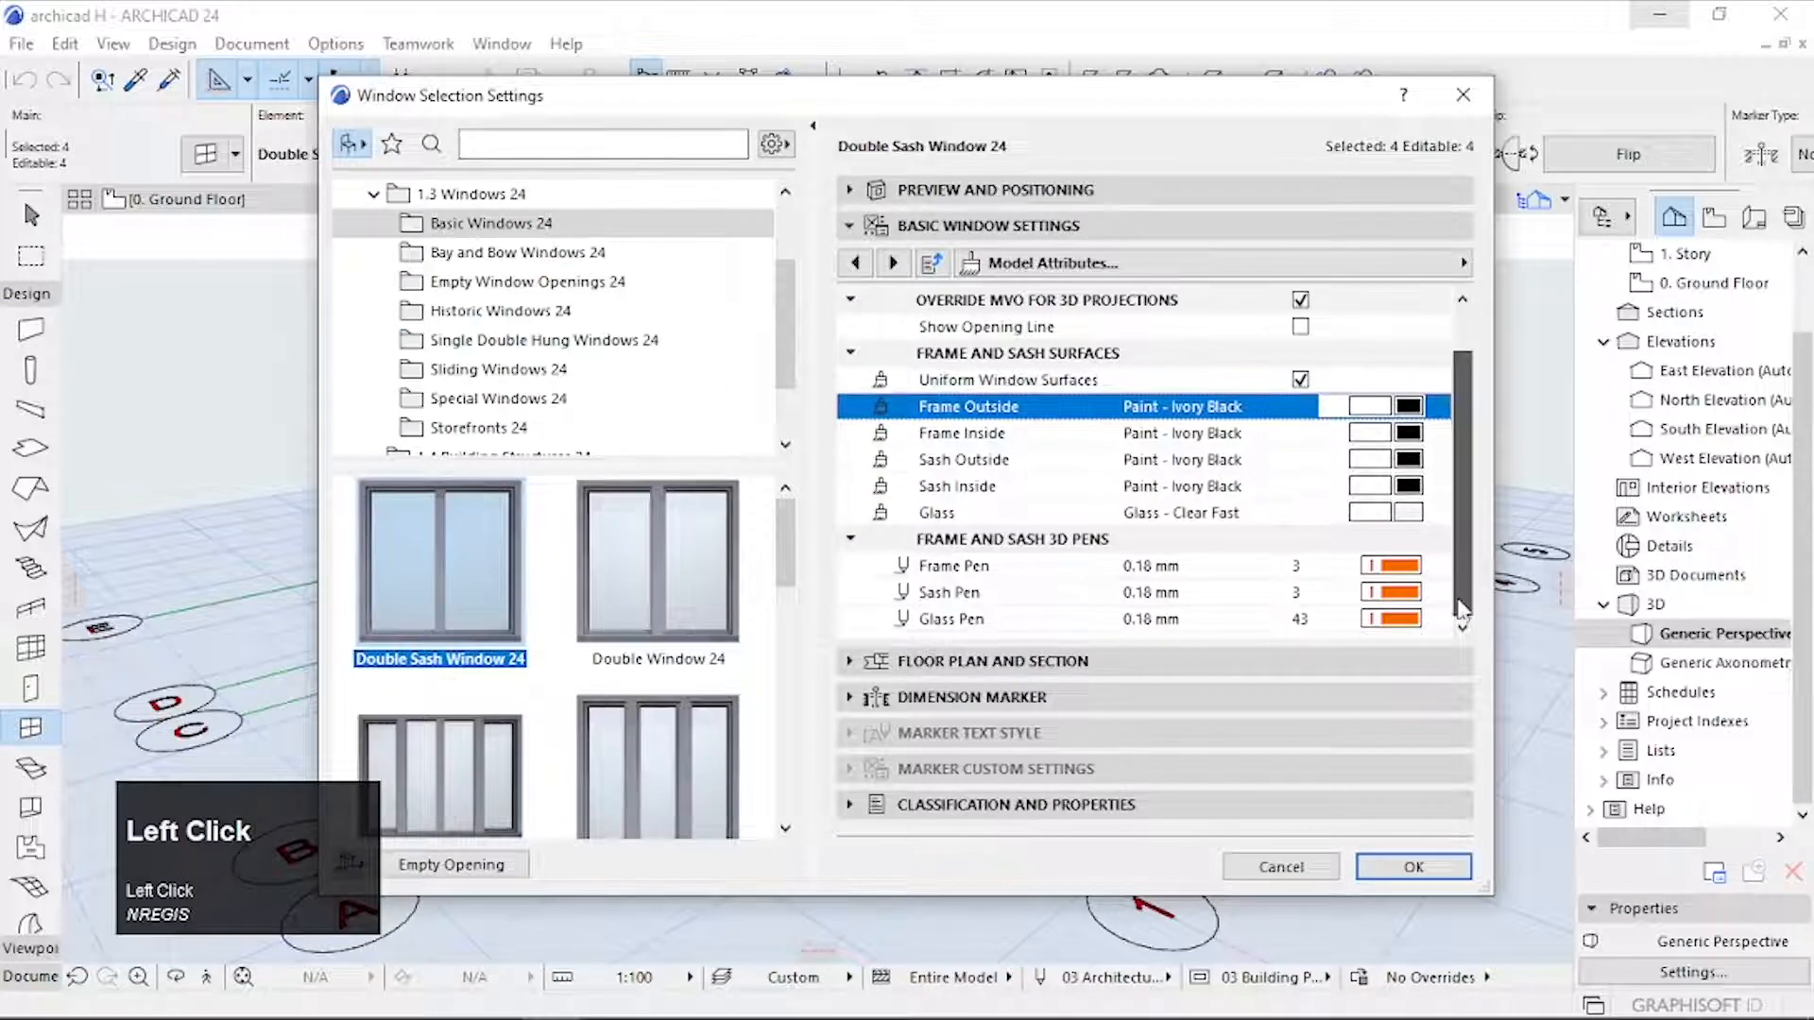
left_click(1411, 570)
left_click(985, 625)
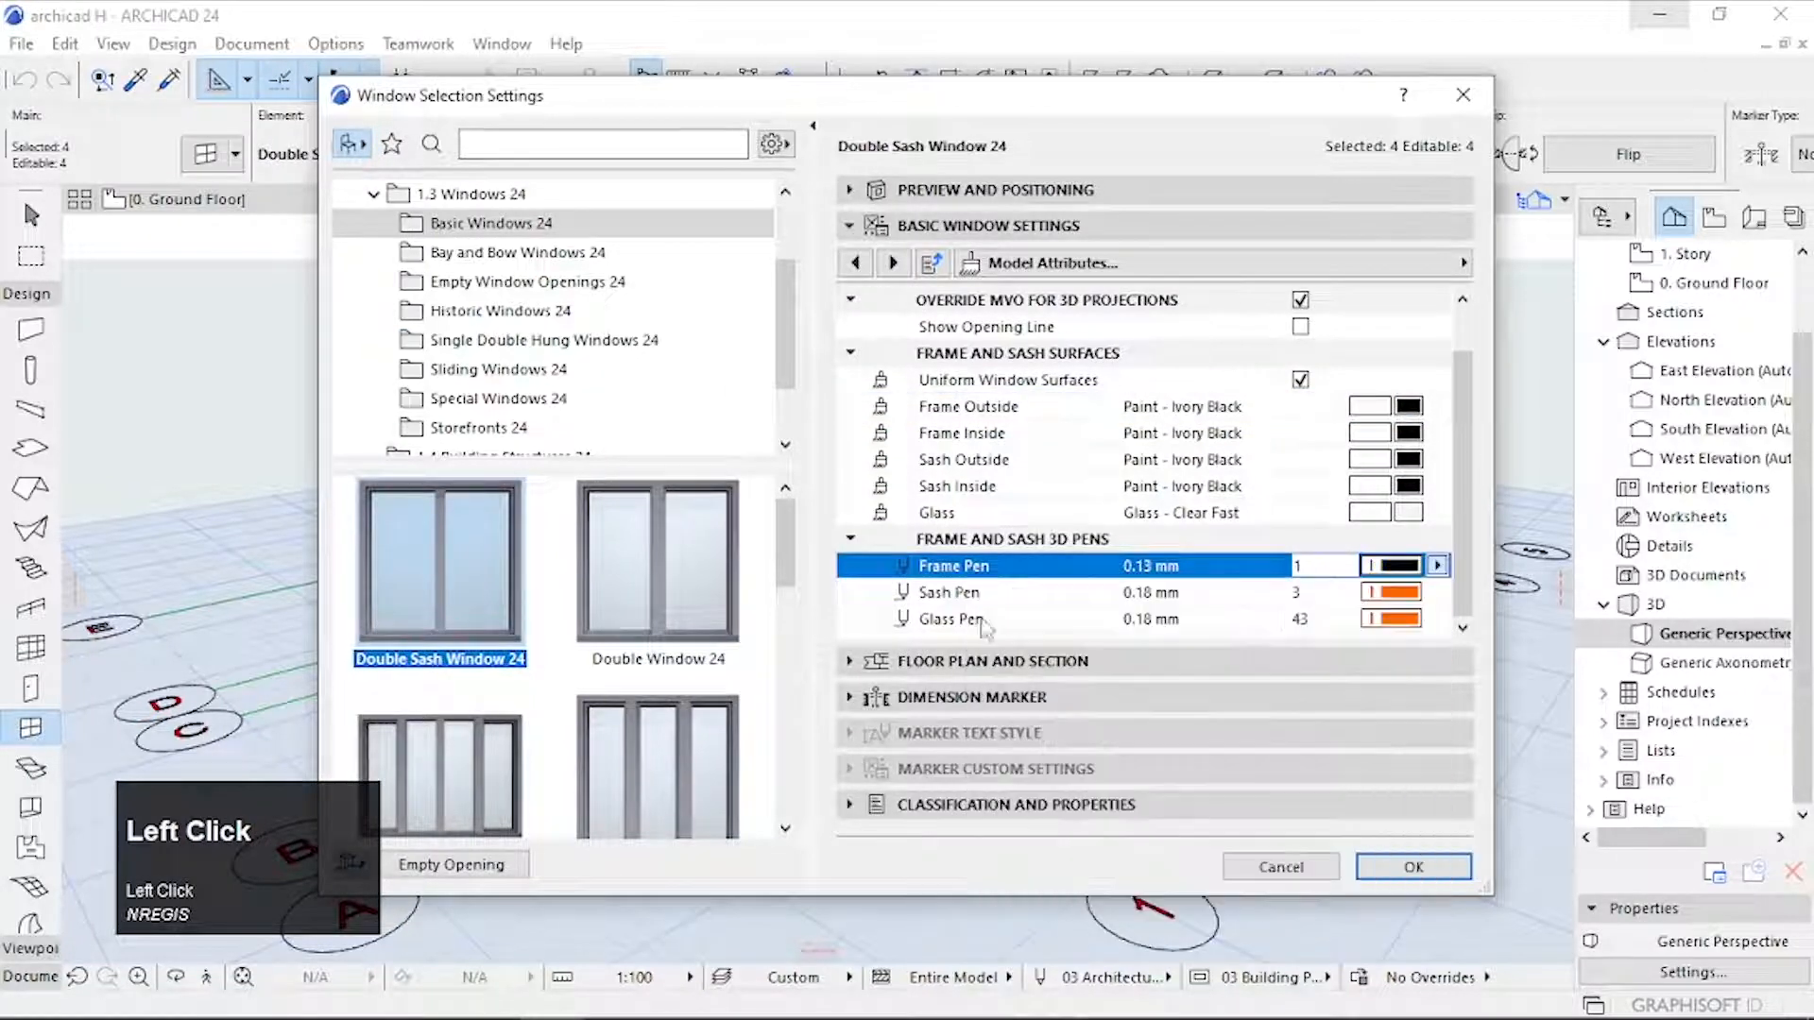
left_click(1388, 592)
left_click(980, 639)
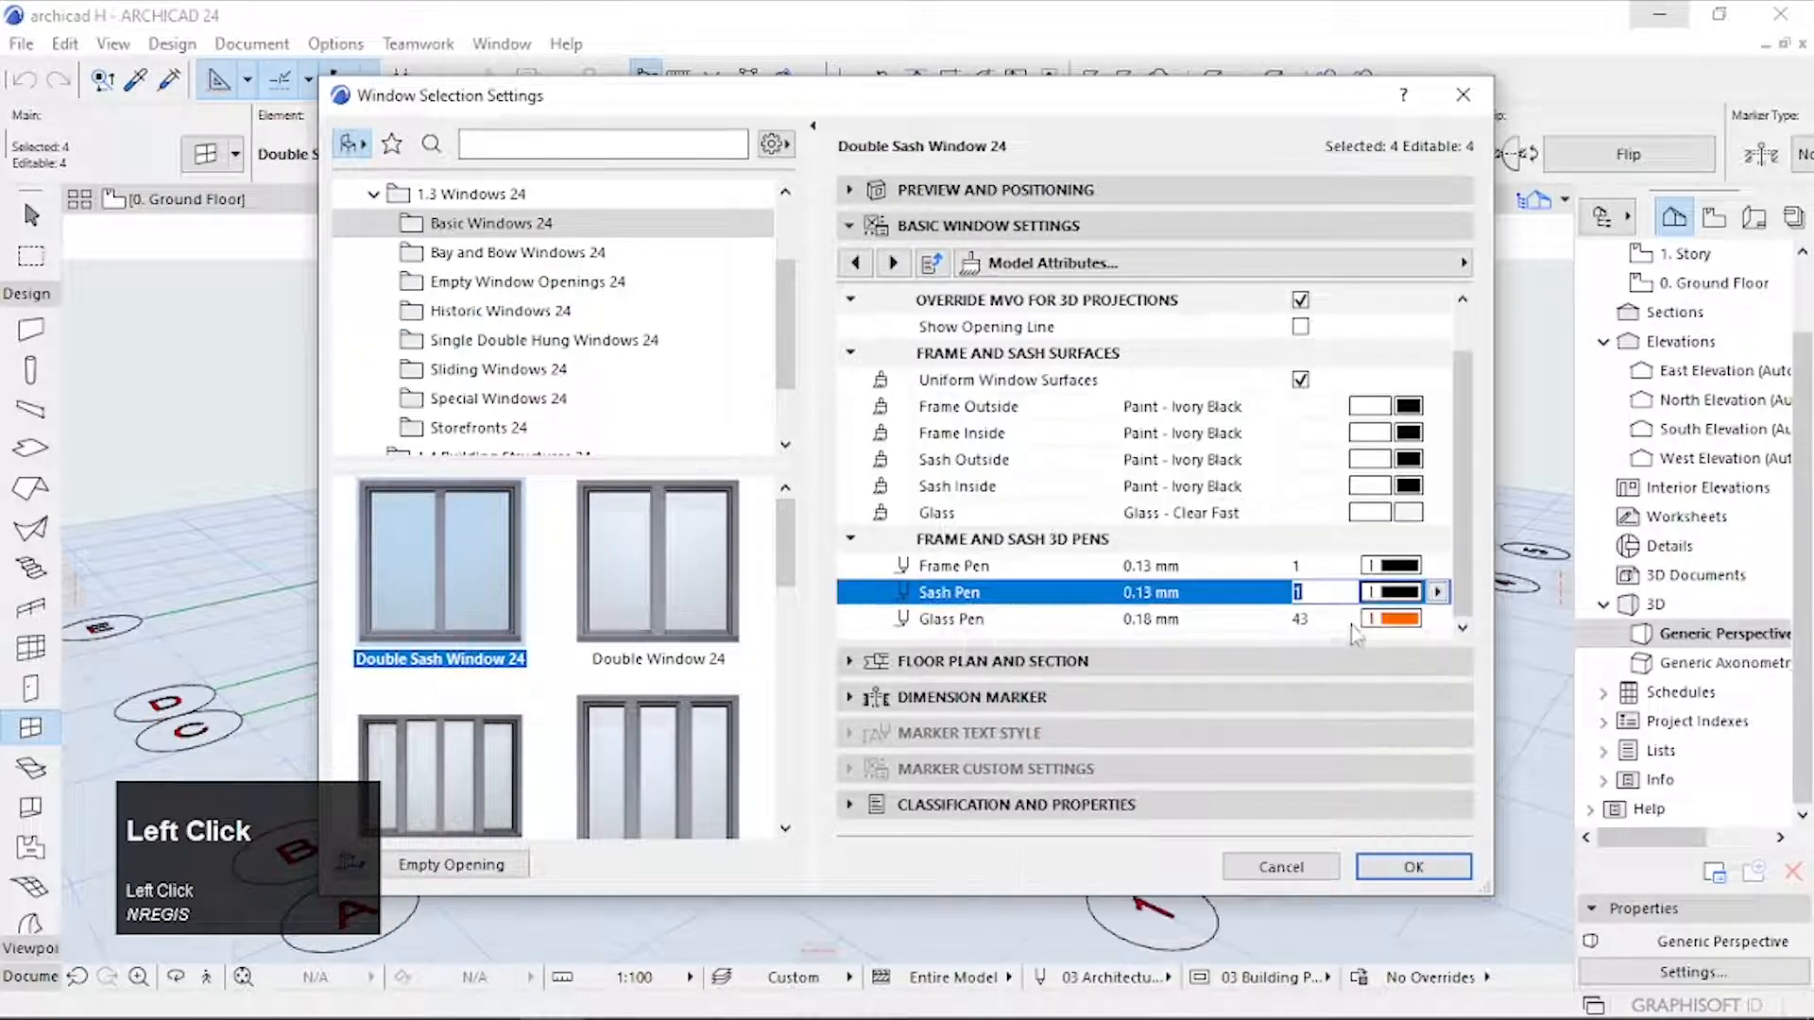
left_click(1366, 620)
left_click(979, 667)
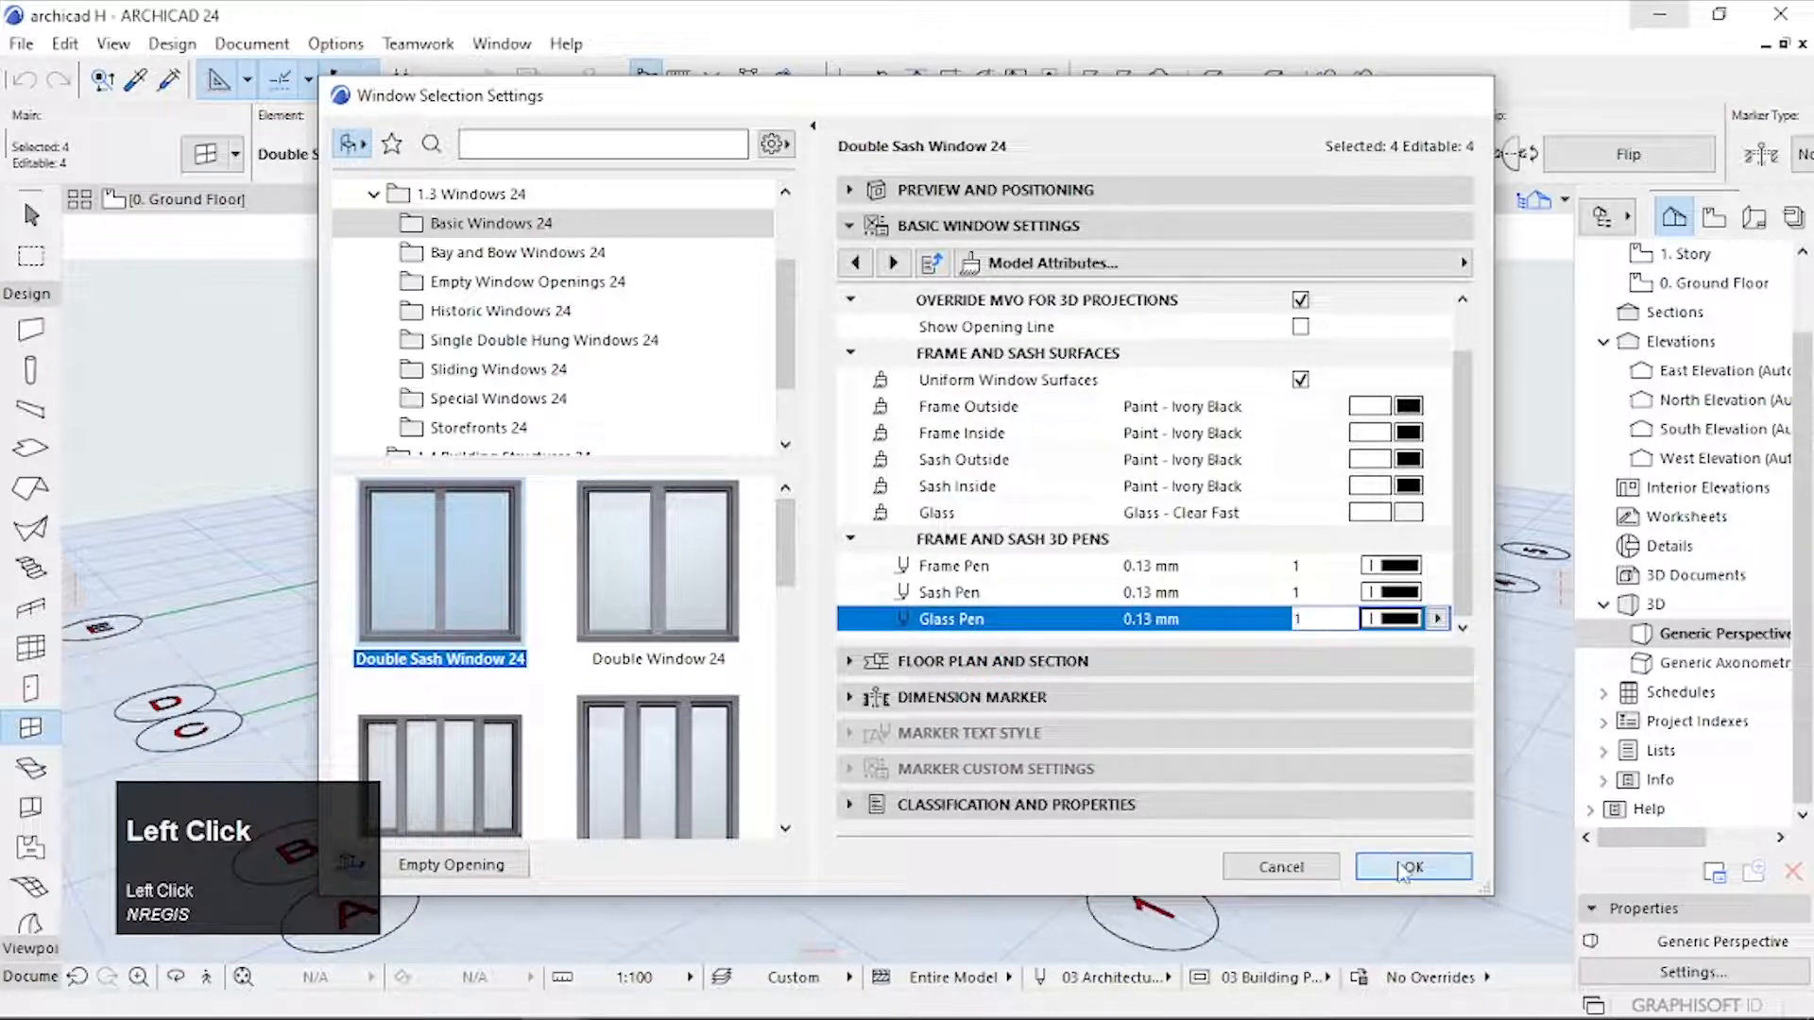
left_click(1414, 865)
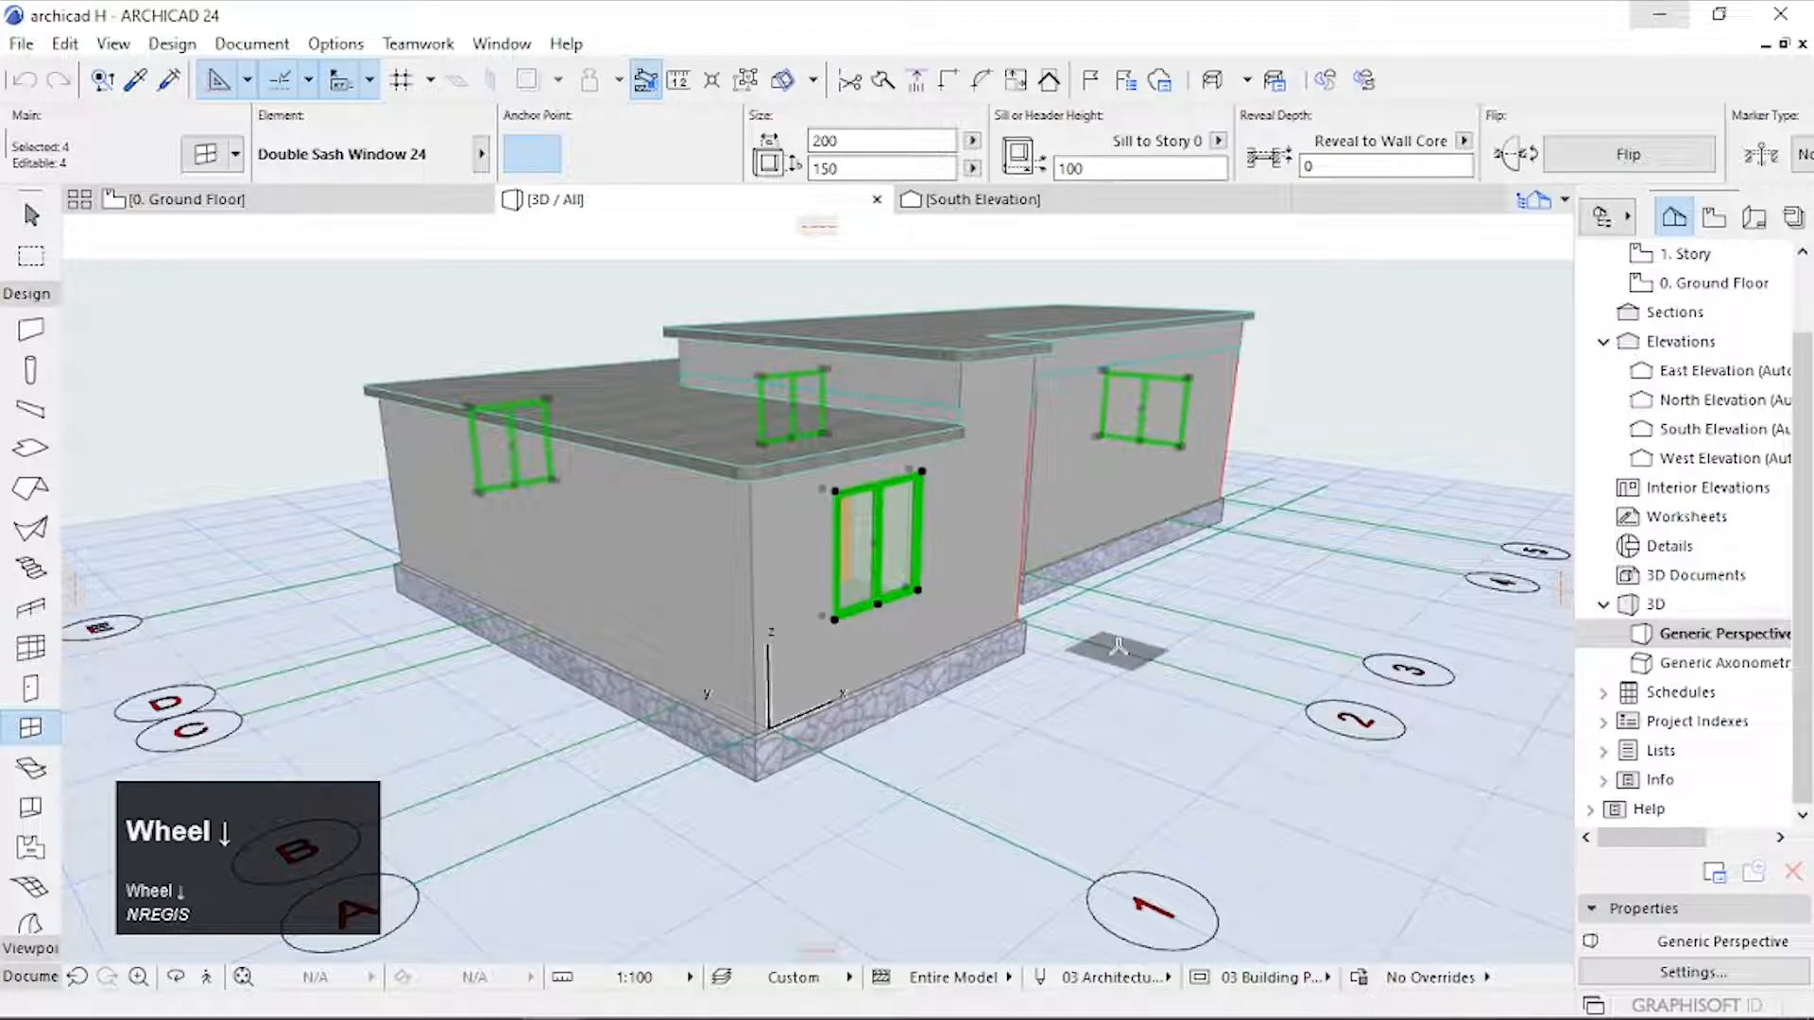
Step: Examine the windows' new black frames in 3D, including the end wall and the porch side
scroll(1118, 647, "down", 1)
scroll(1118, 647, "up", 1)
key("o")
left_click_drag(1192, 624, 810, 609)
scroll(1129, 623, "up", 1)
left_click_drag(1129, 628, 738, 609)
scroll(795, 643, "up", 1)
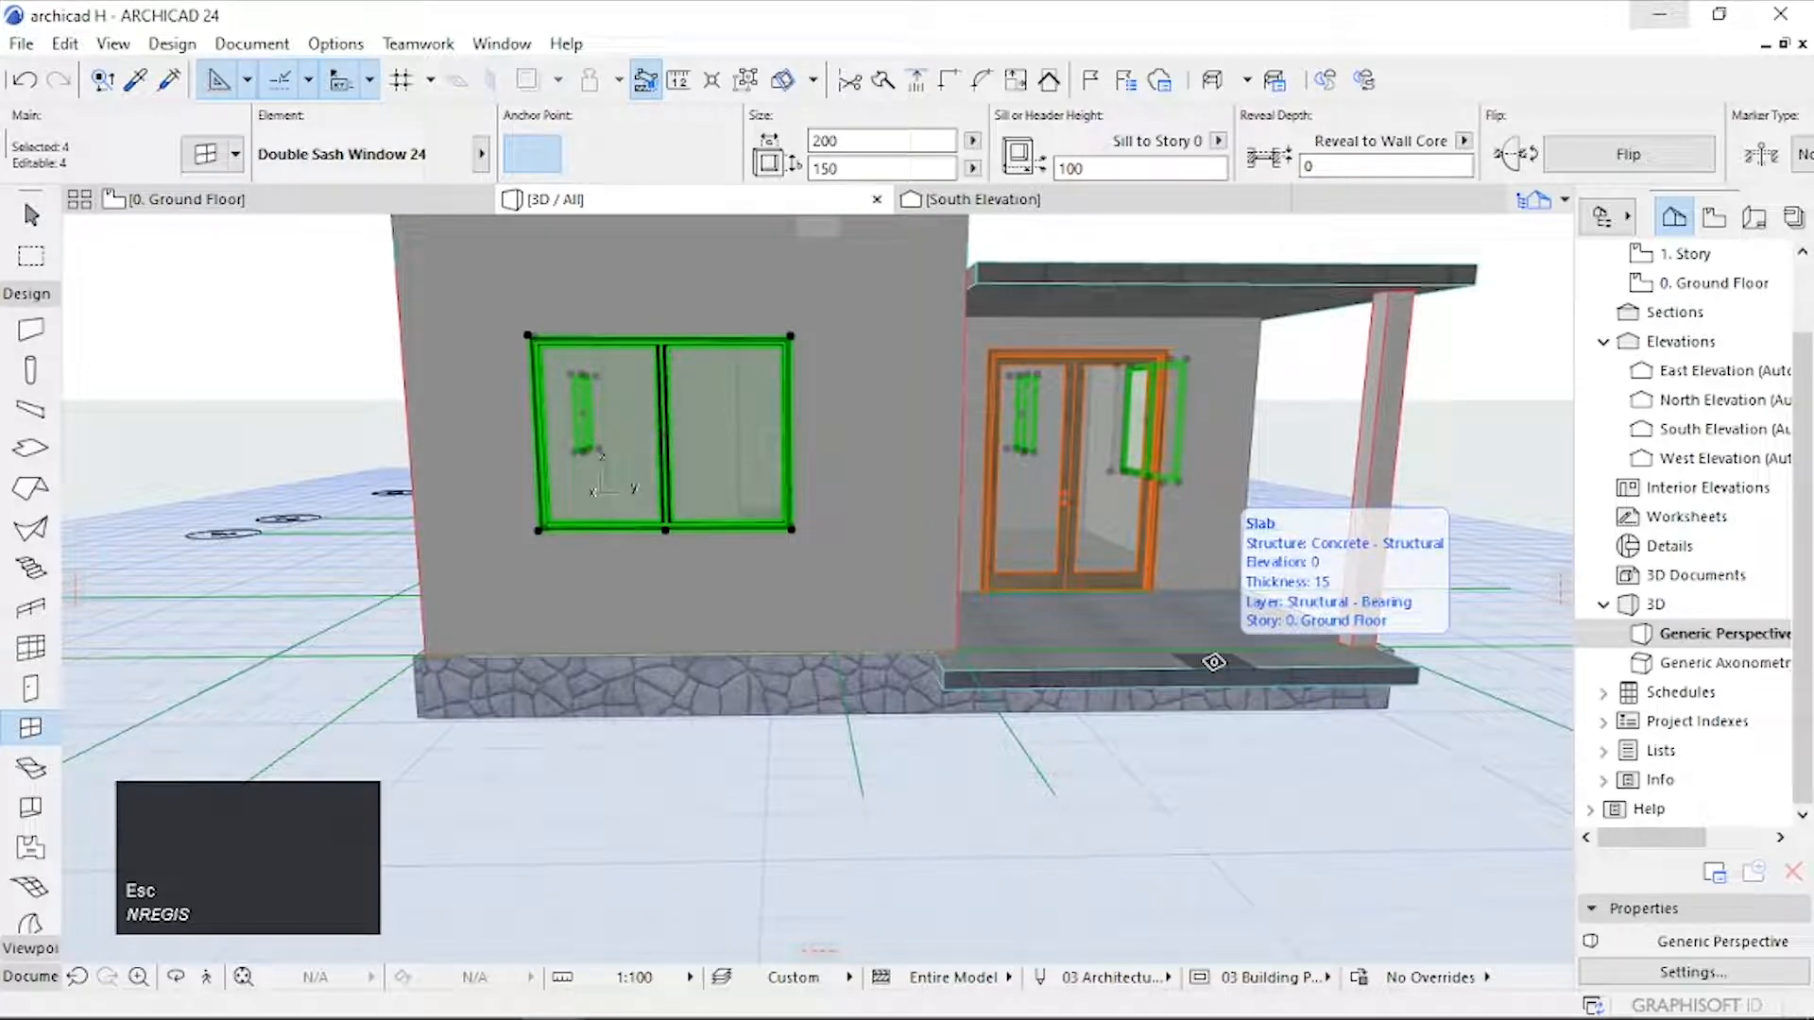
Step: Clear the window selection and examine the end wall and the wall beside the recessed glazed double door in 3D
left_click(1494, 384)
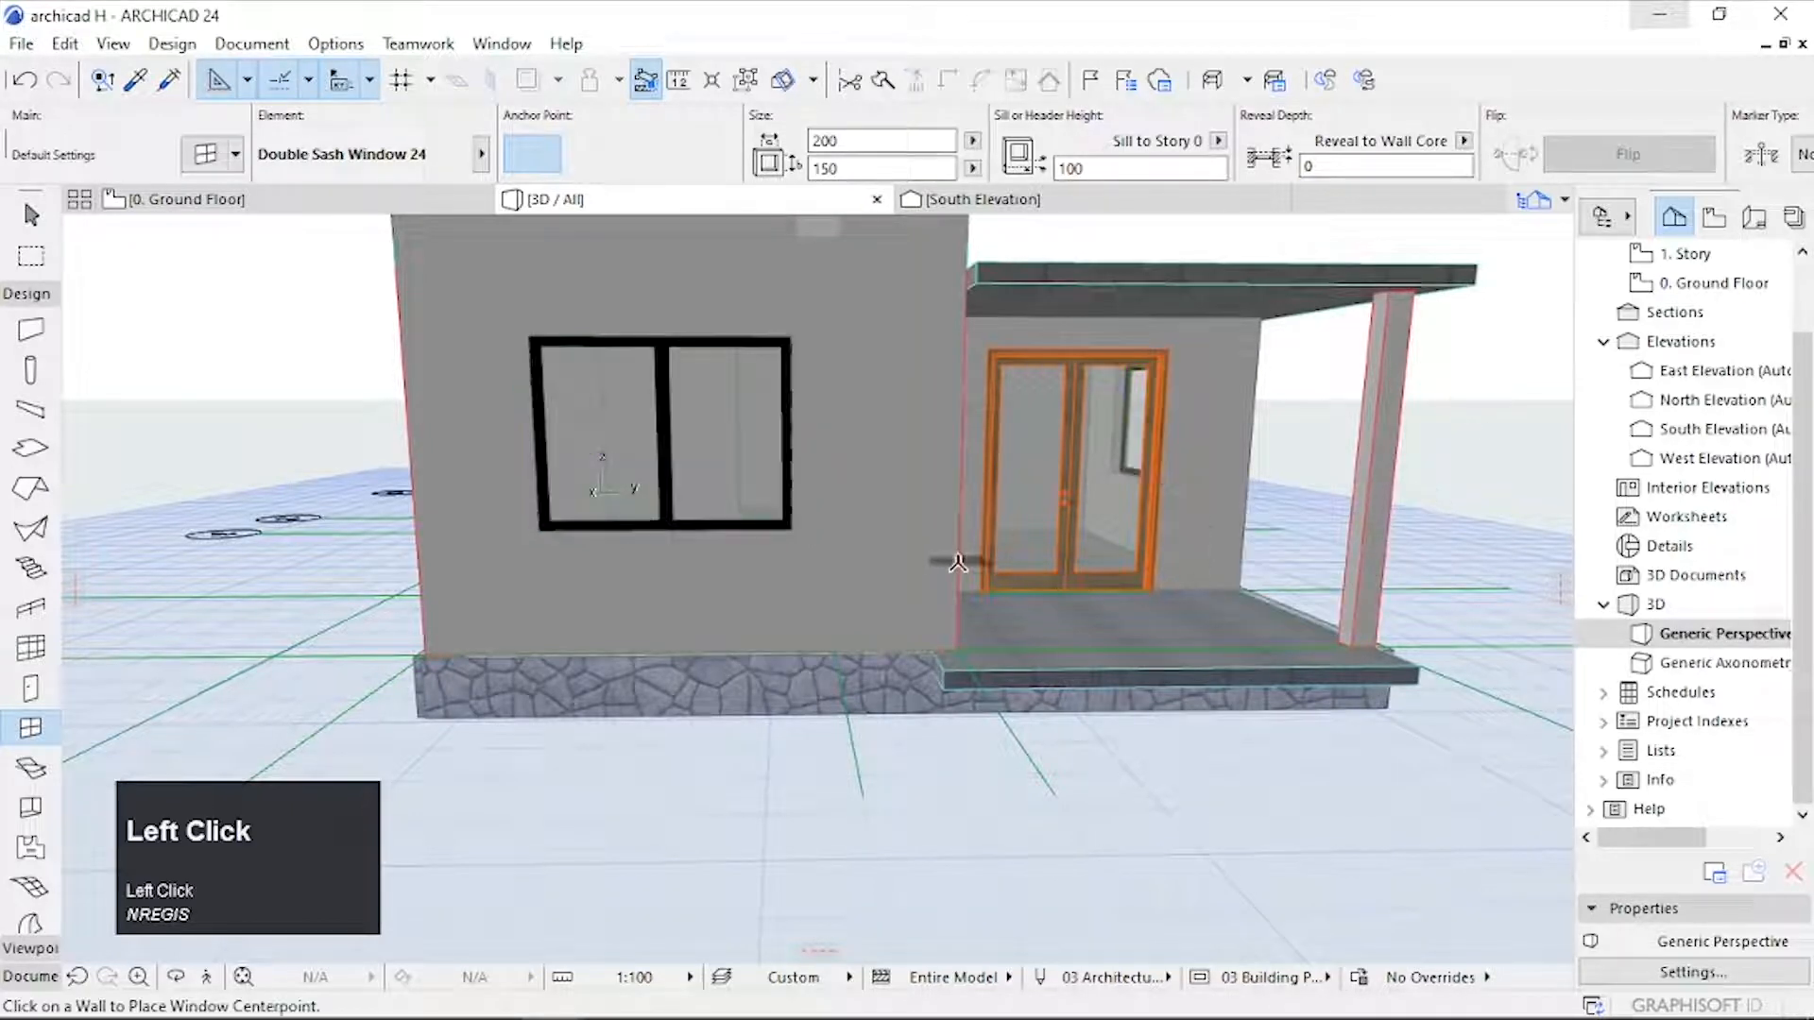
middle_click_drag(839, 689, 842, 769)
scroll(963, 764, "up", 3)
key("o")
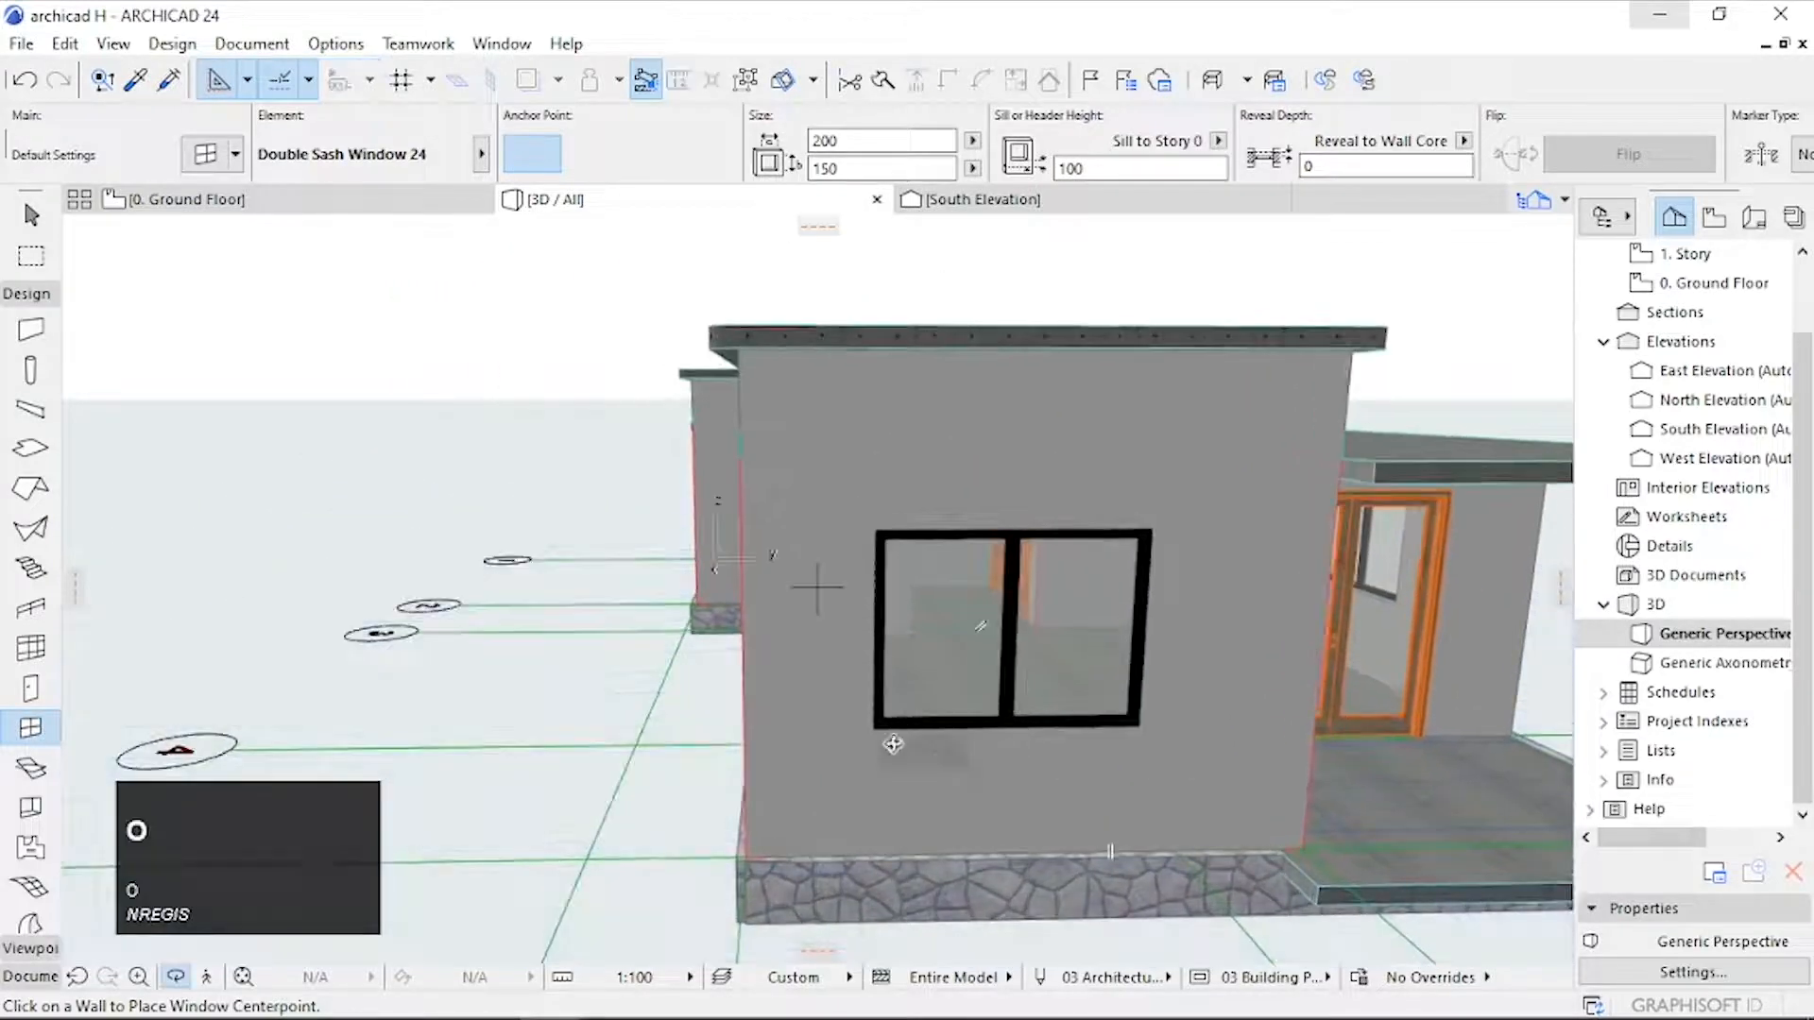
left_click_drag(895, 743, 1002, 724)
middle_click_drag(927, 759, 971, 703)
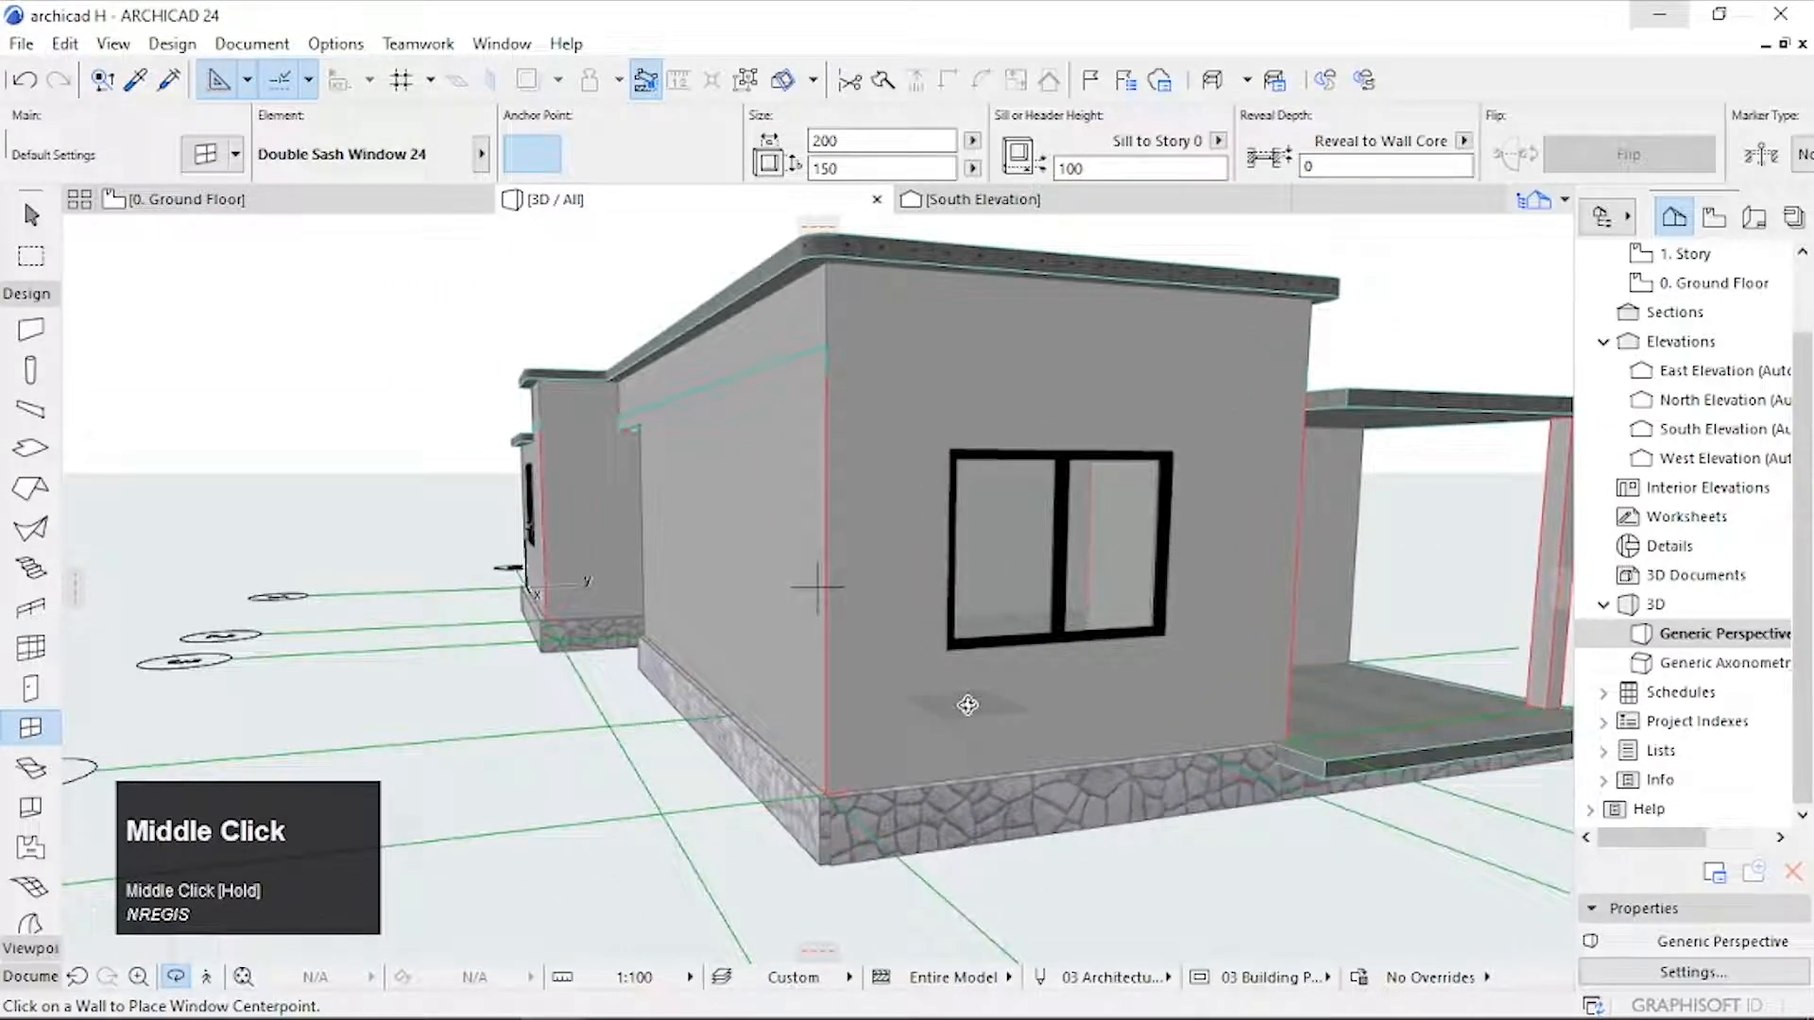
key("Escape")
key("o")
left_click_drag(724, 782, 813, 796)
scroll(813, 796, "down", 1)
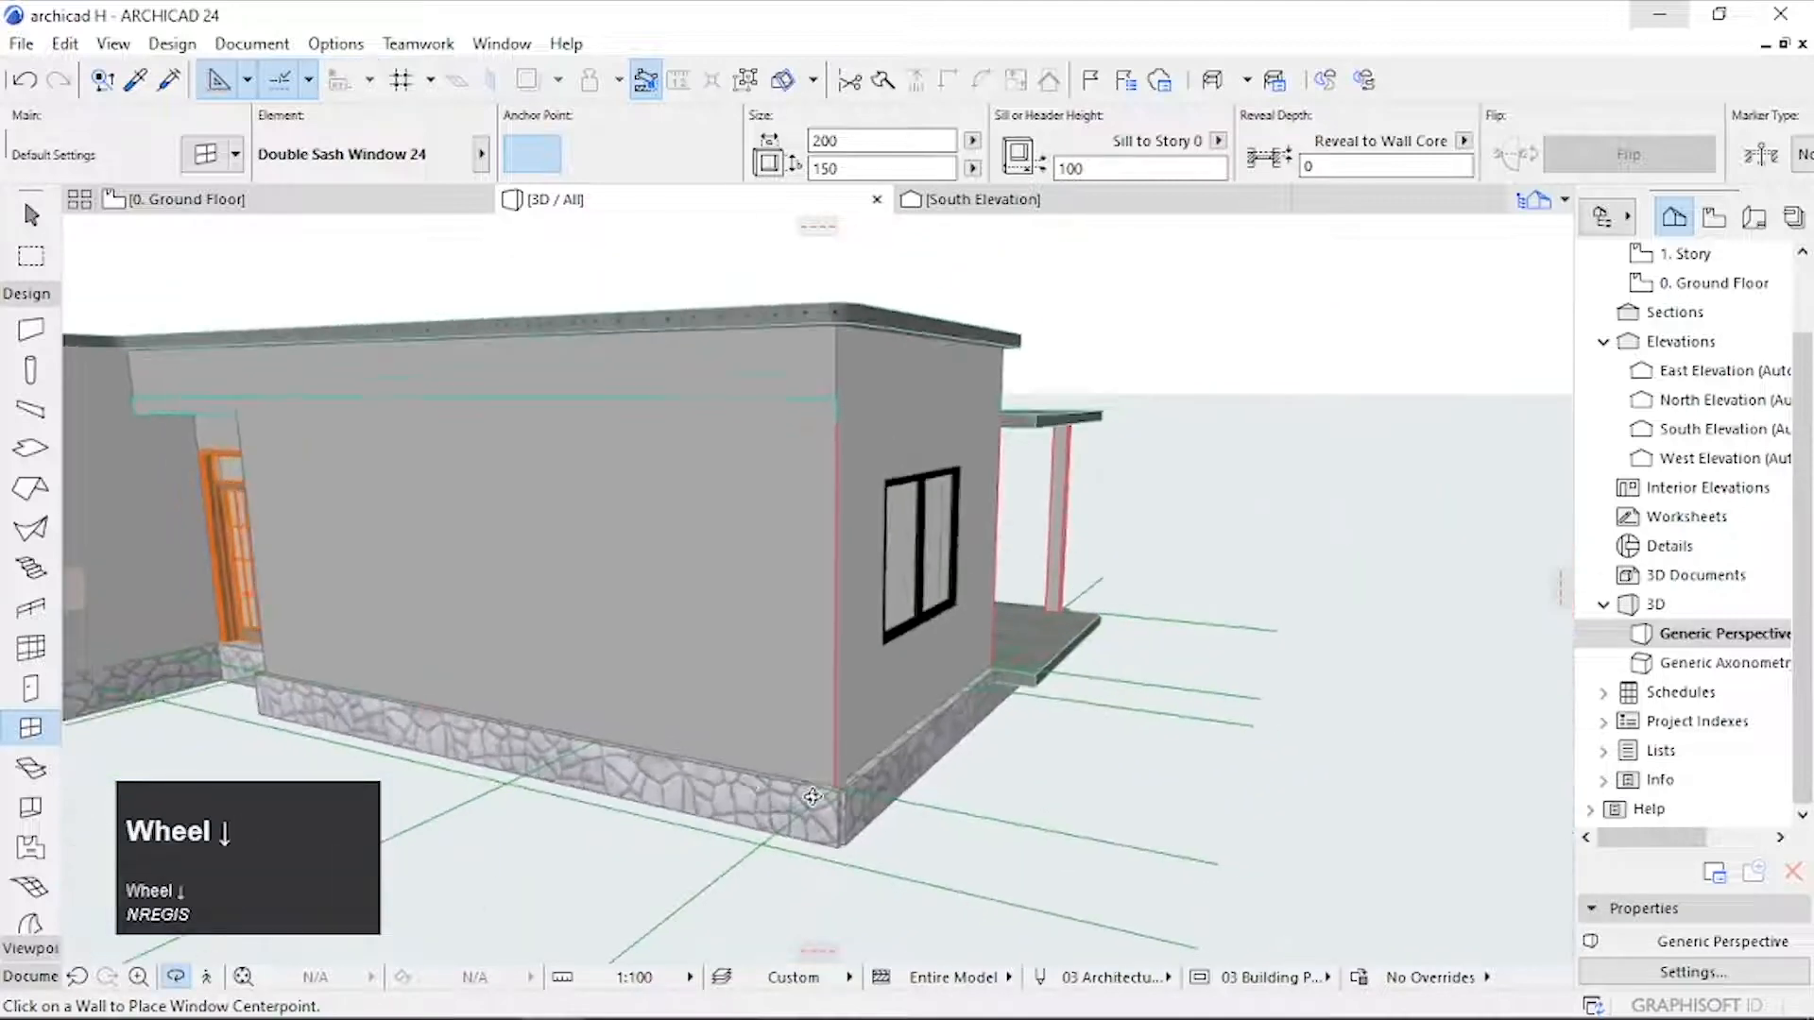
middle_click_drag(812, 796, 1299, 680)
left_click_drag(1299, 680, 983, 626)
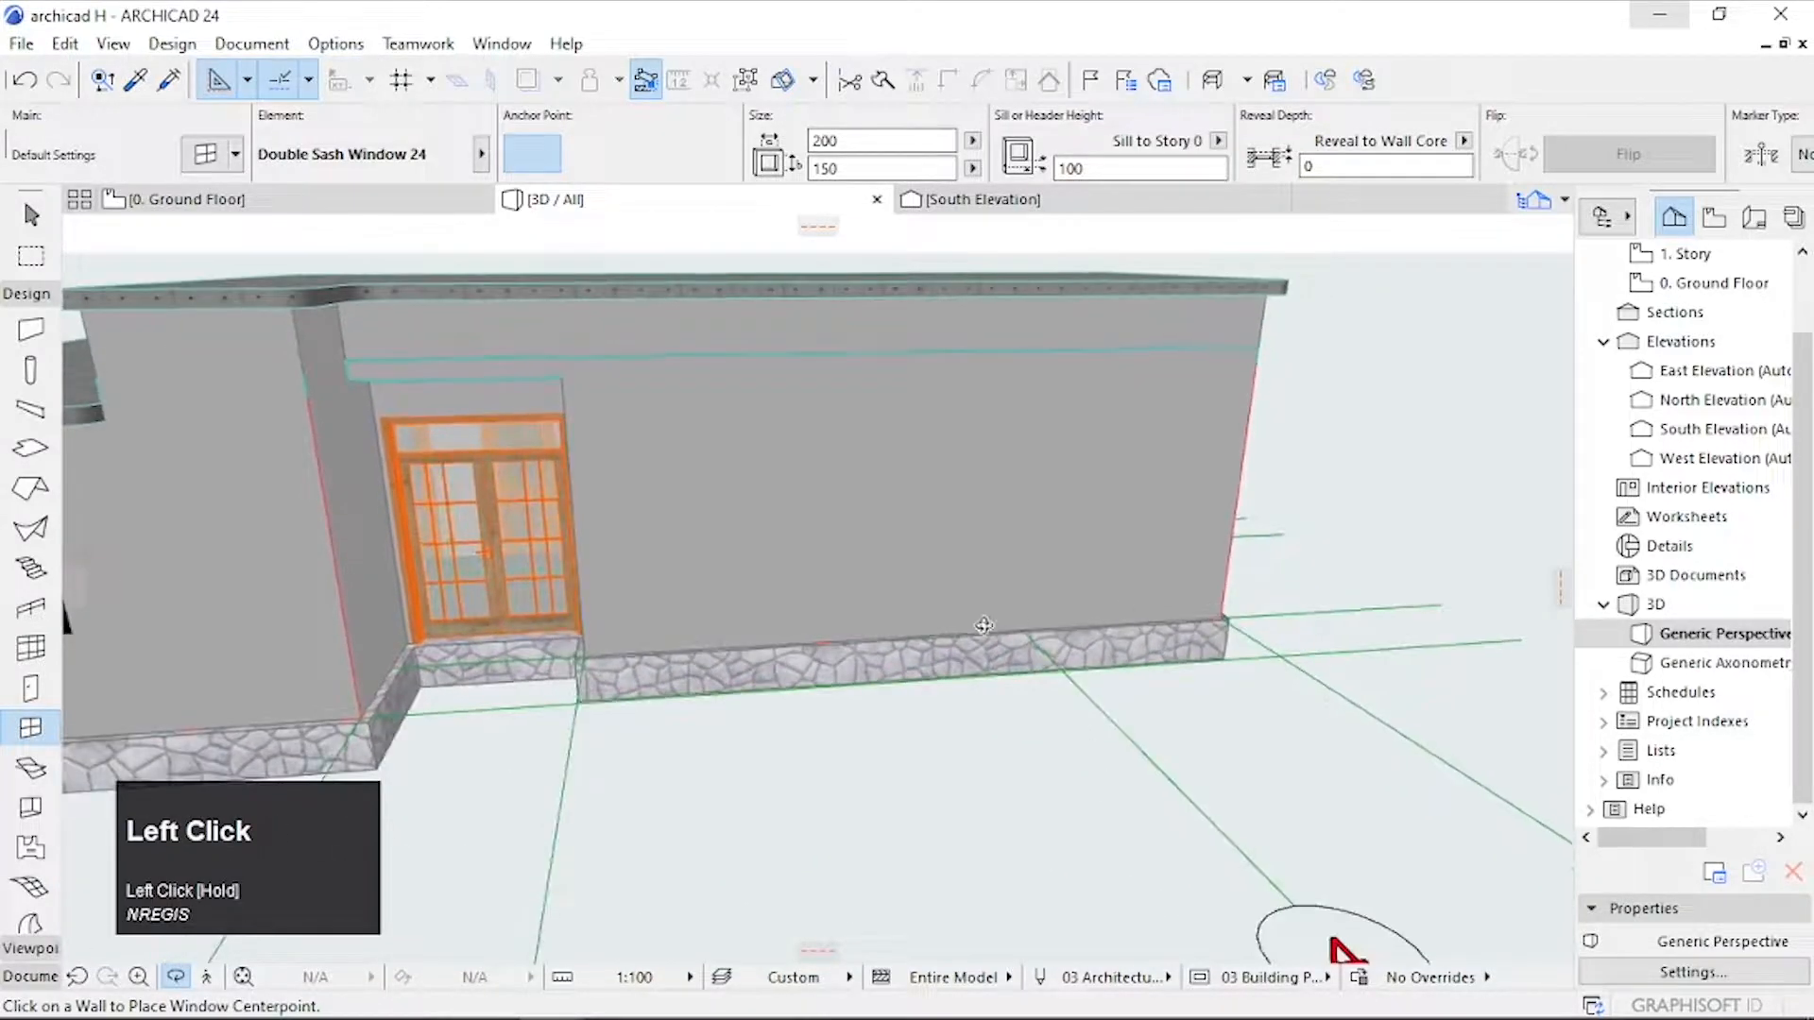
Step: Measure the length of the blank wall from the glazed double door's corner to the building's outer corner
scroll(983, 626, "up", 3)
key("Escape")
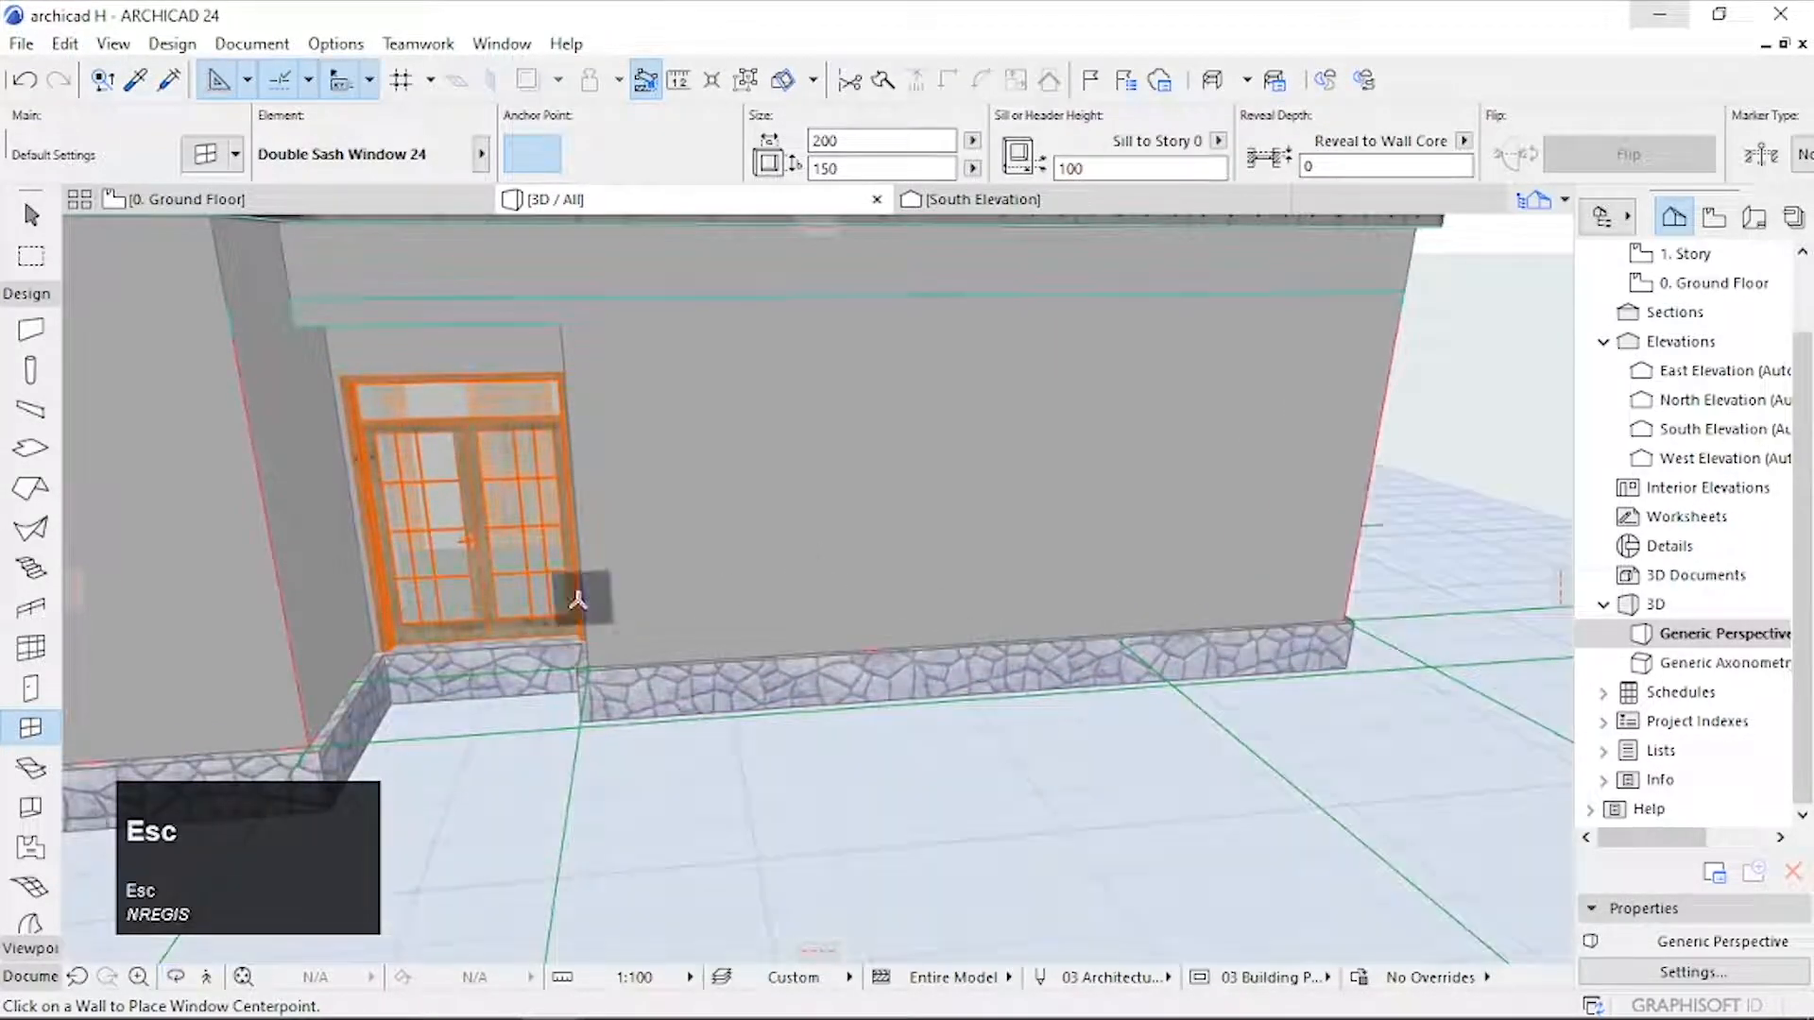
key("m")
left_click(581, 595)
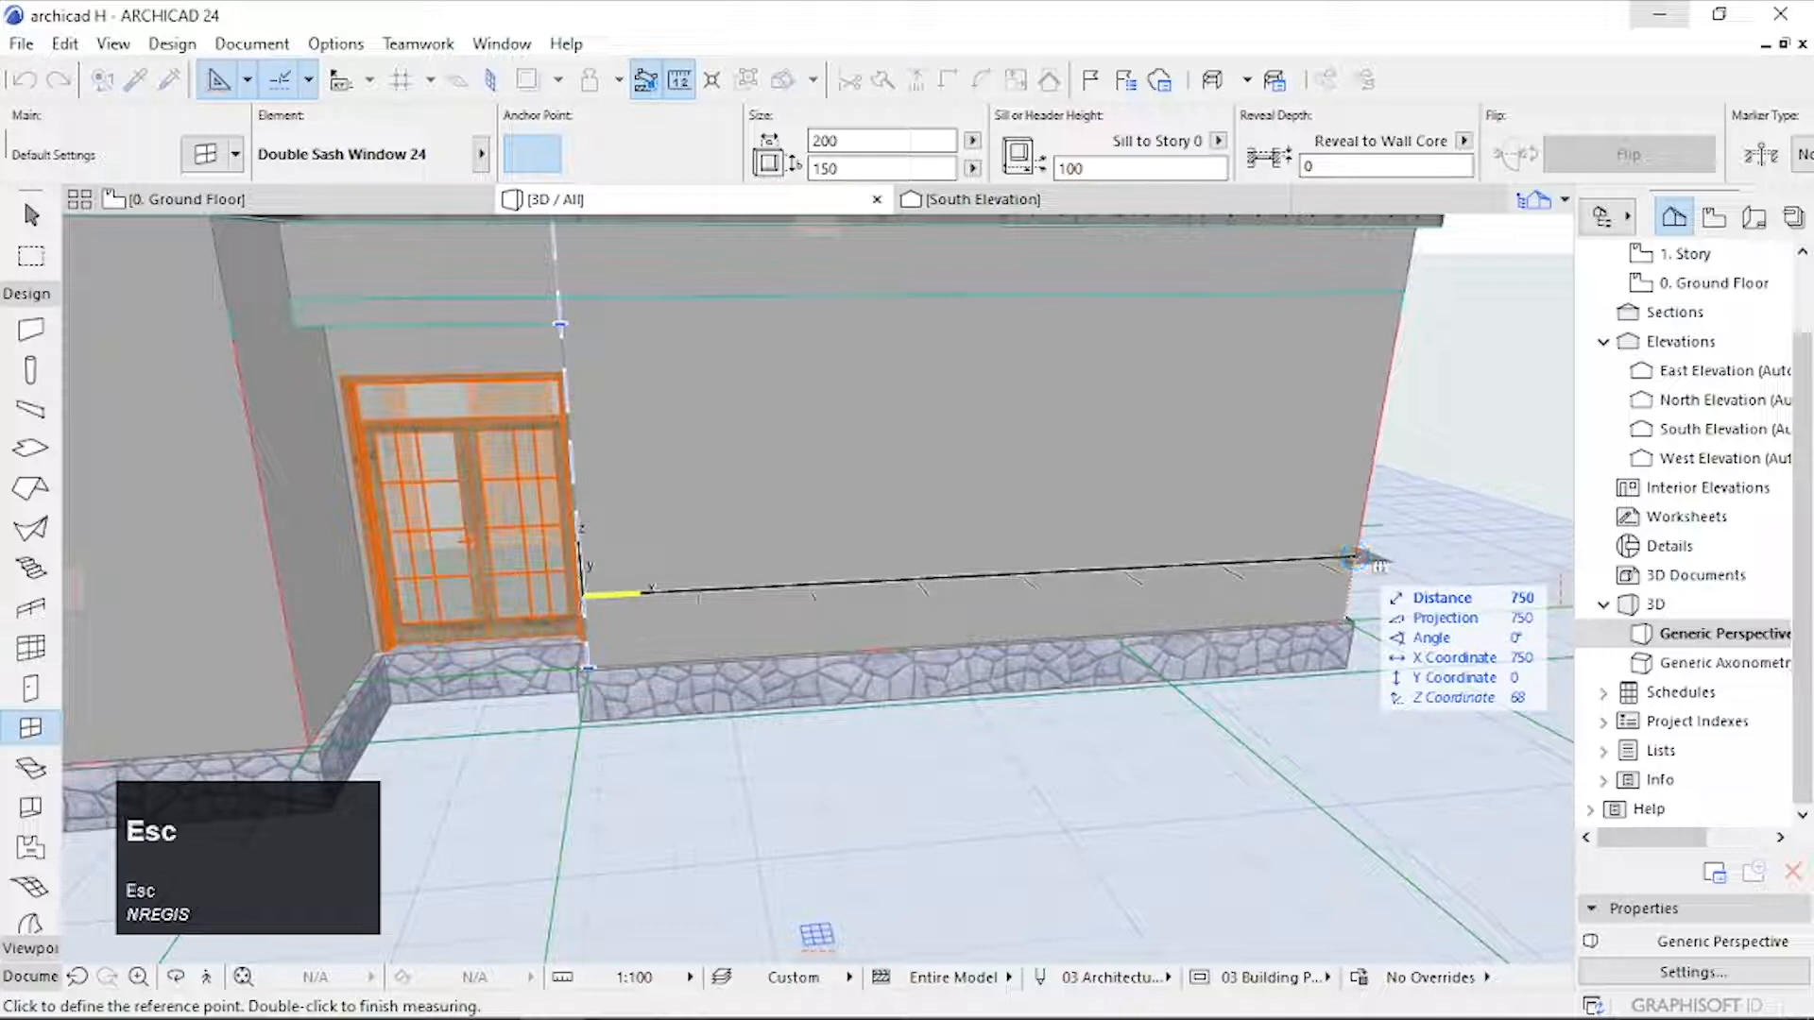
key("Escape")
Step: In the wall default settings, turn off the Stonework - 12 surface overrides and set the wall height to 300 and thickness to 5
middle_click_drag(1317, 710, 1052, 709)
scroll(126, 568, "up", 2)
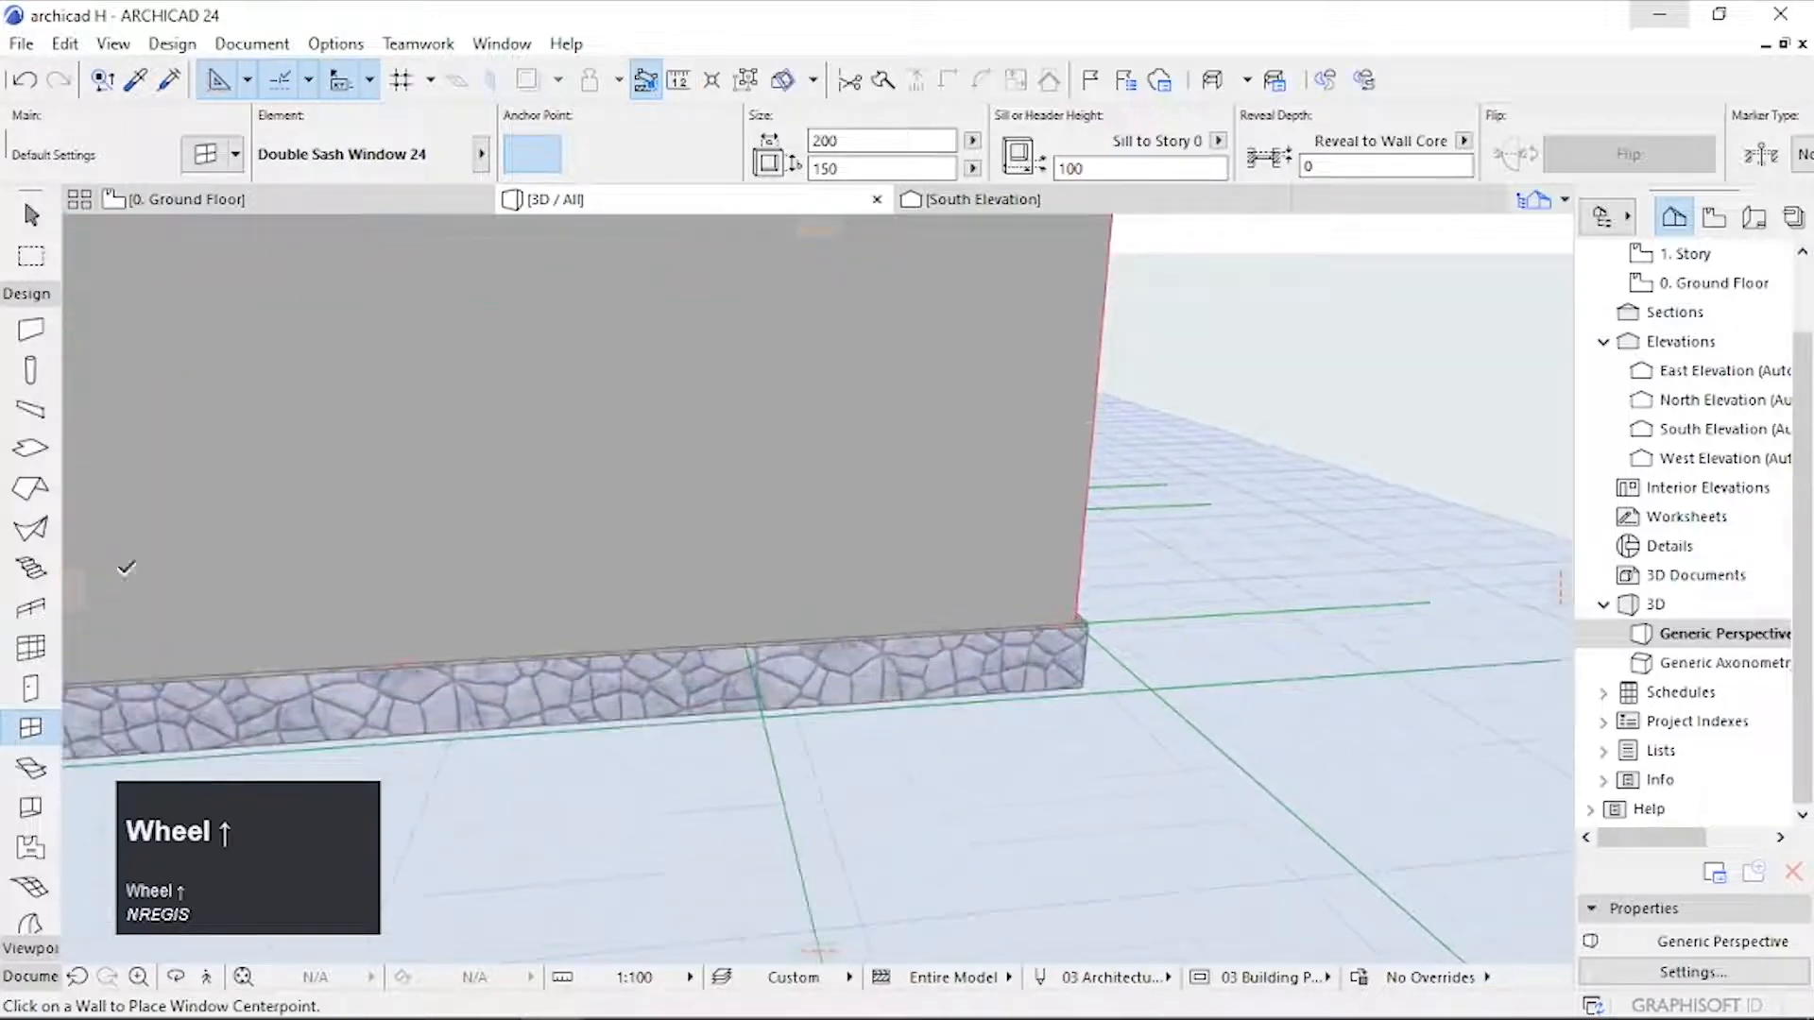
left_click(31, 331)
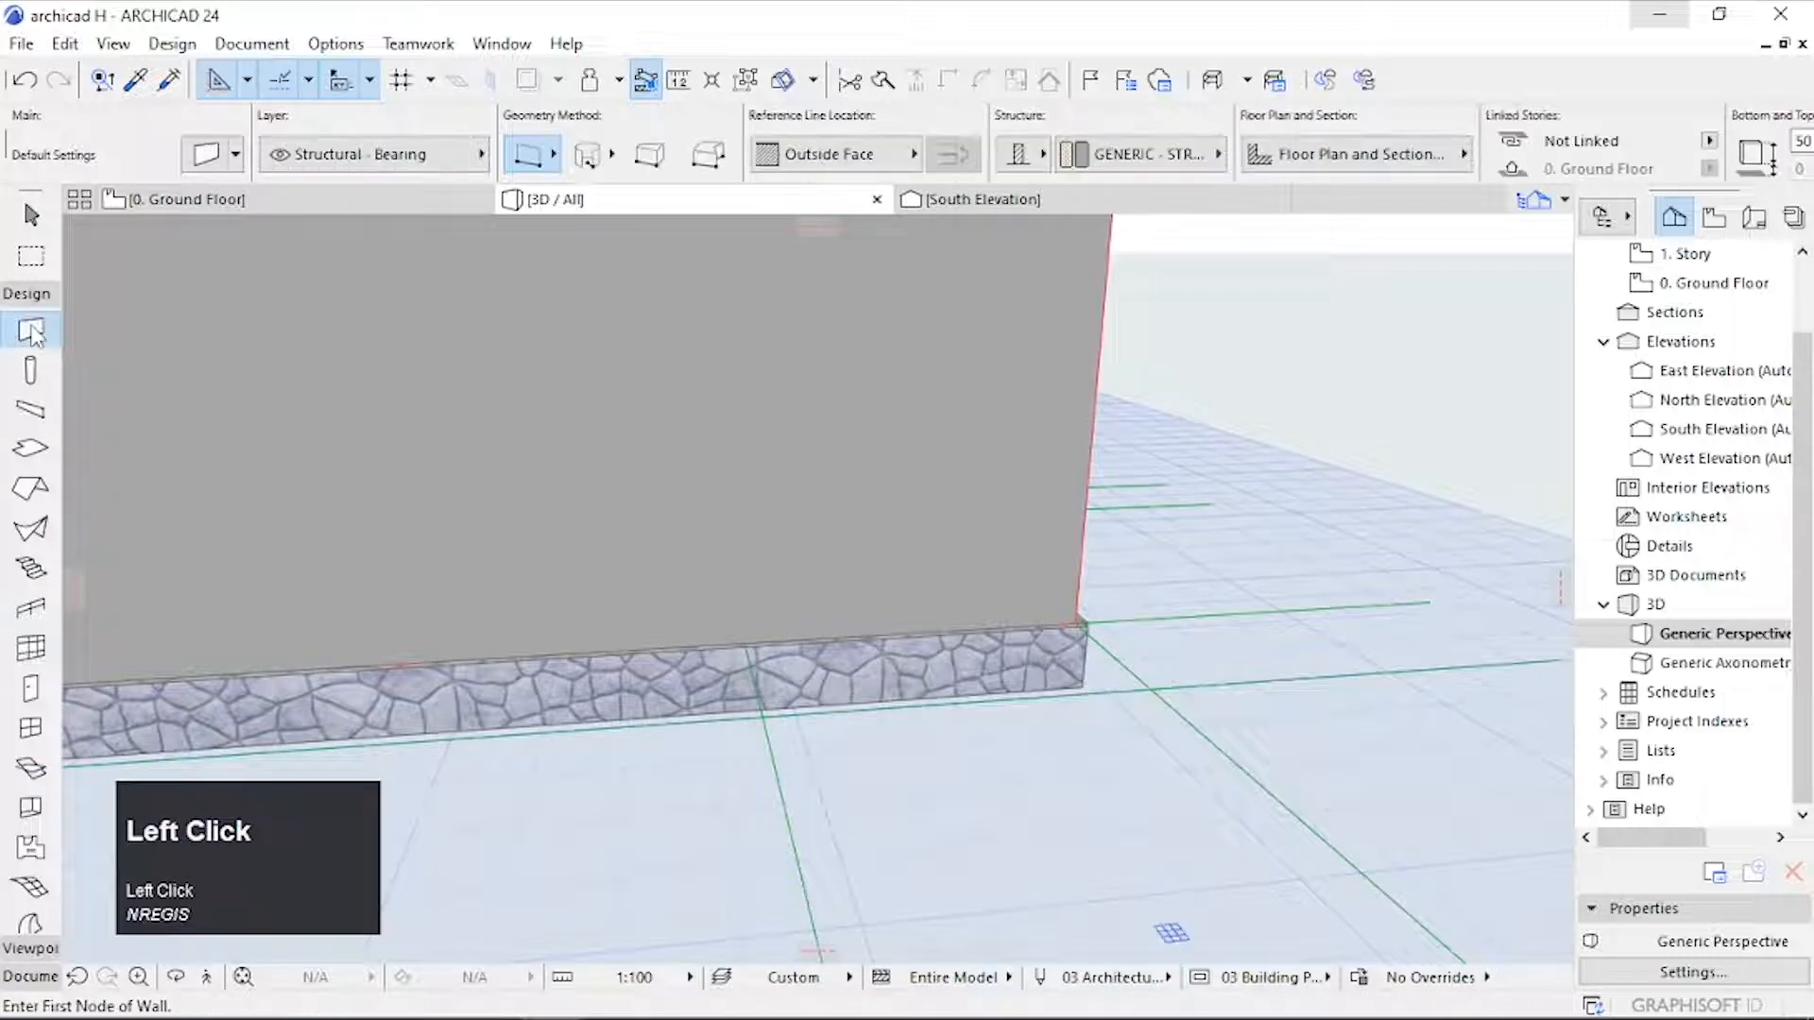
double_click(31, 330)
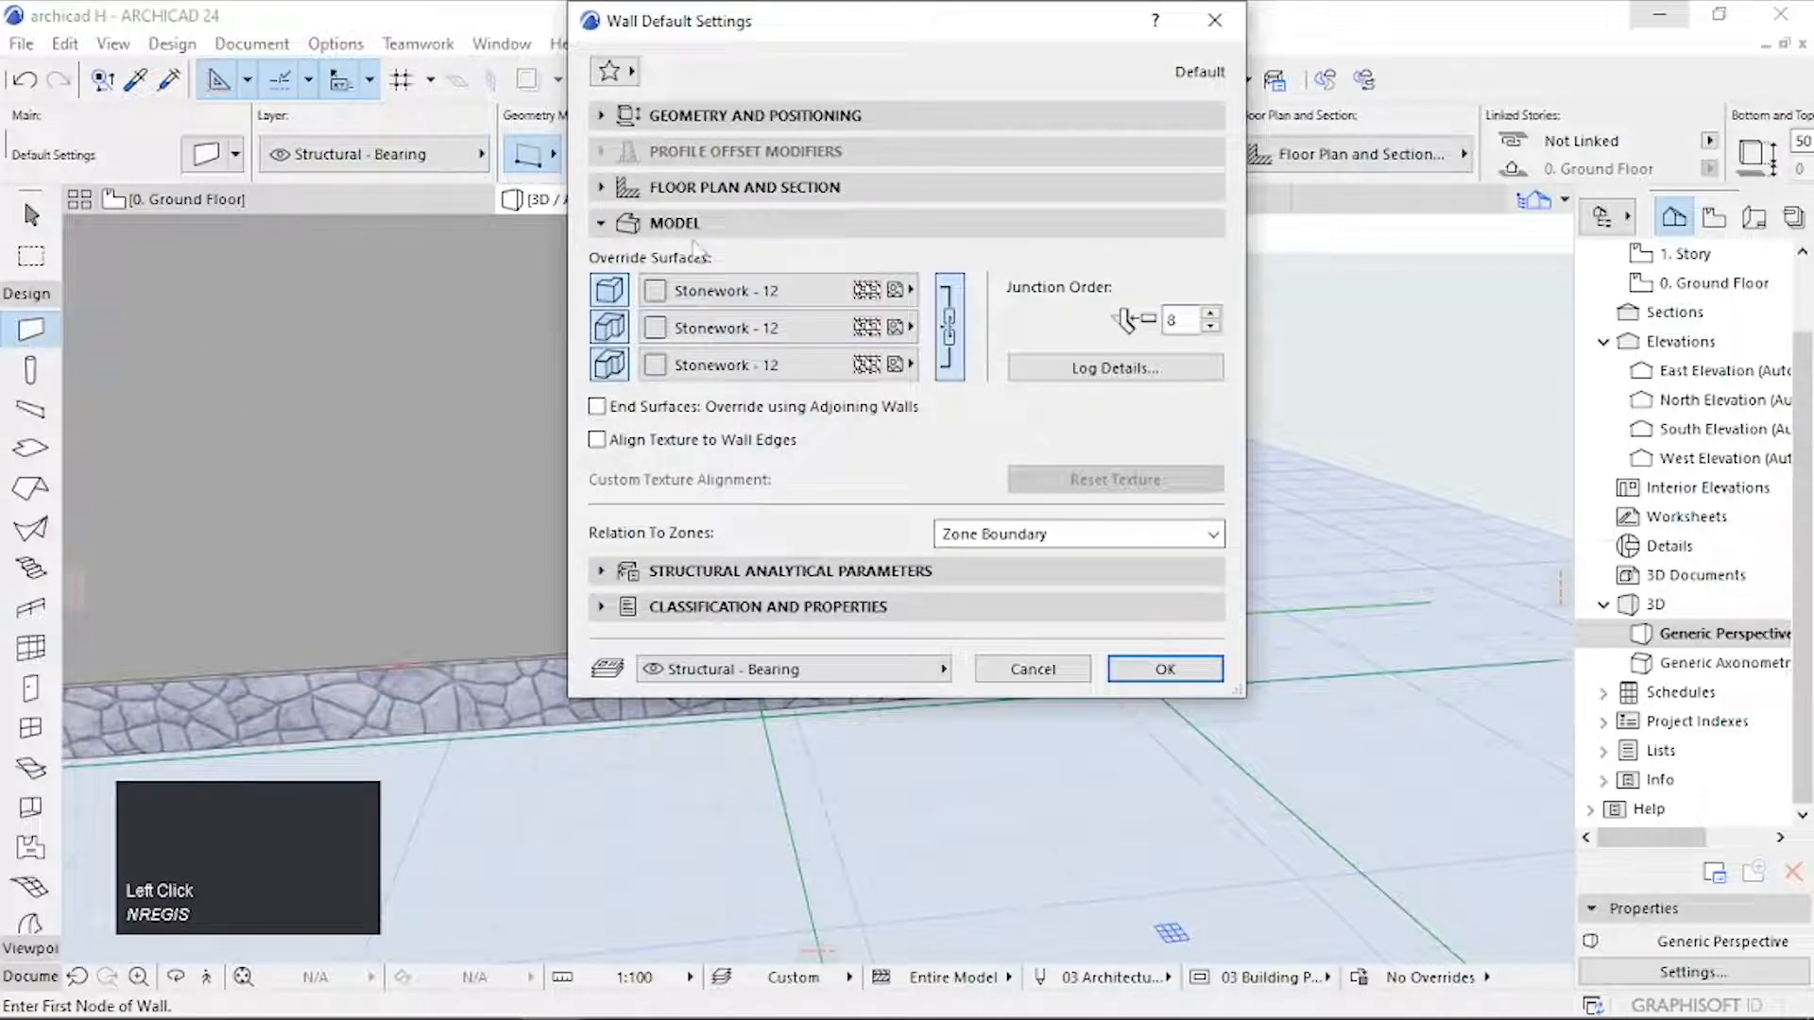
left_click(609, 290)
left_click(609, 327)
left_click(612, 366)
left_click(661, 117)
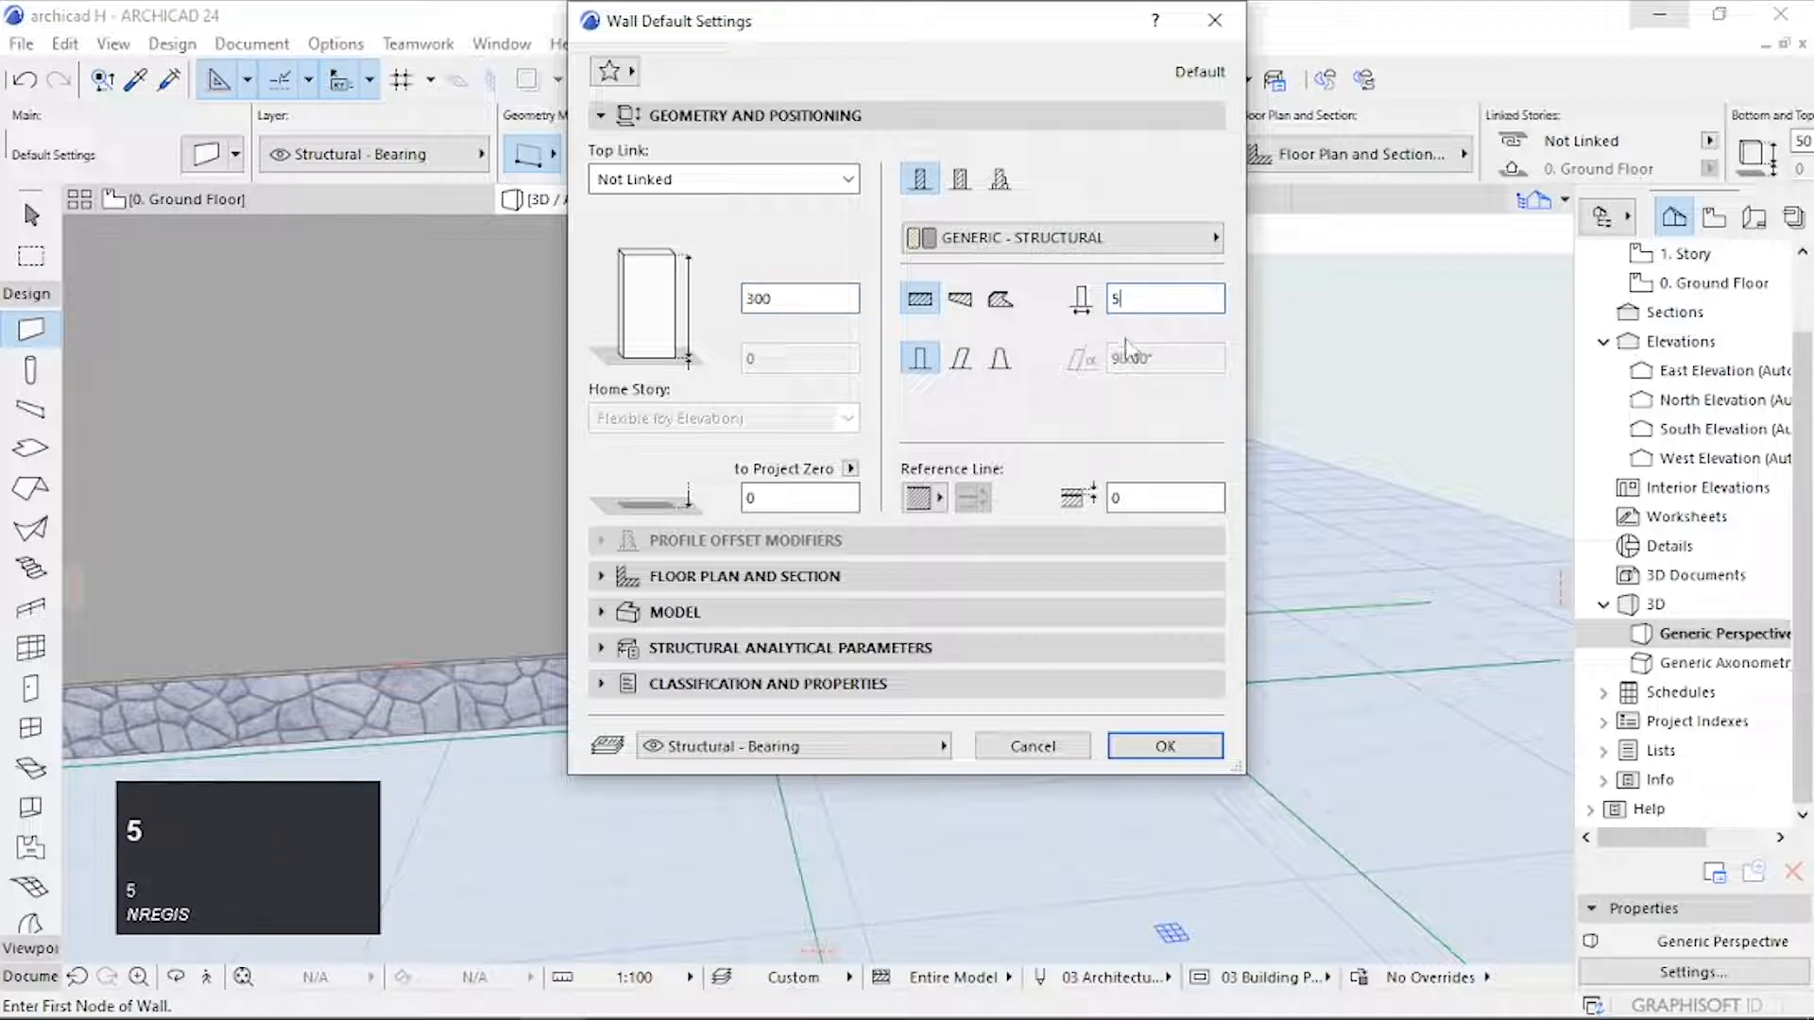
left_click(1165, 746)
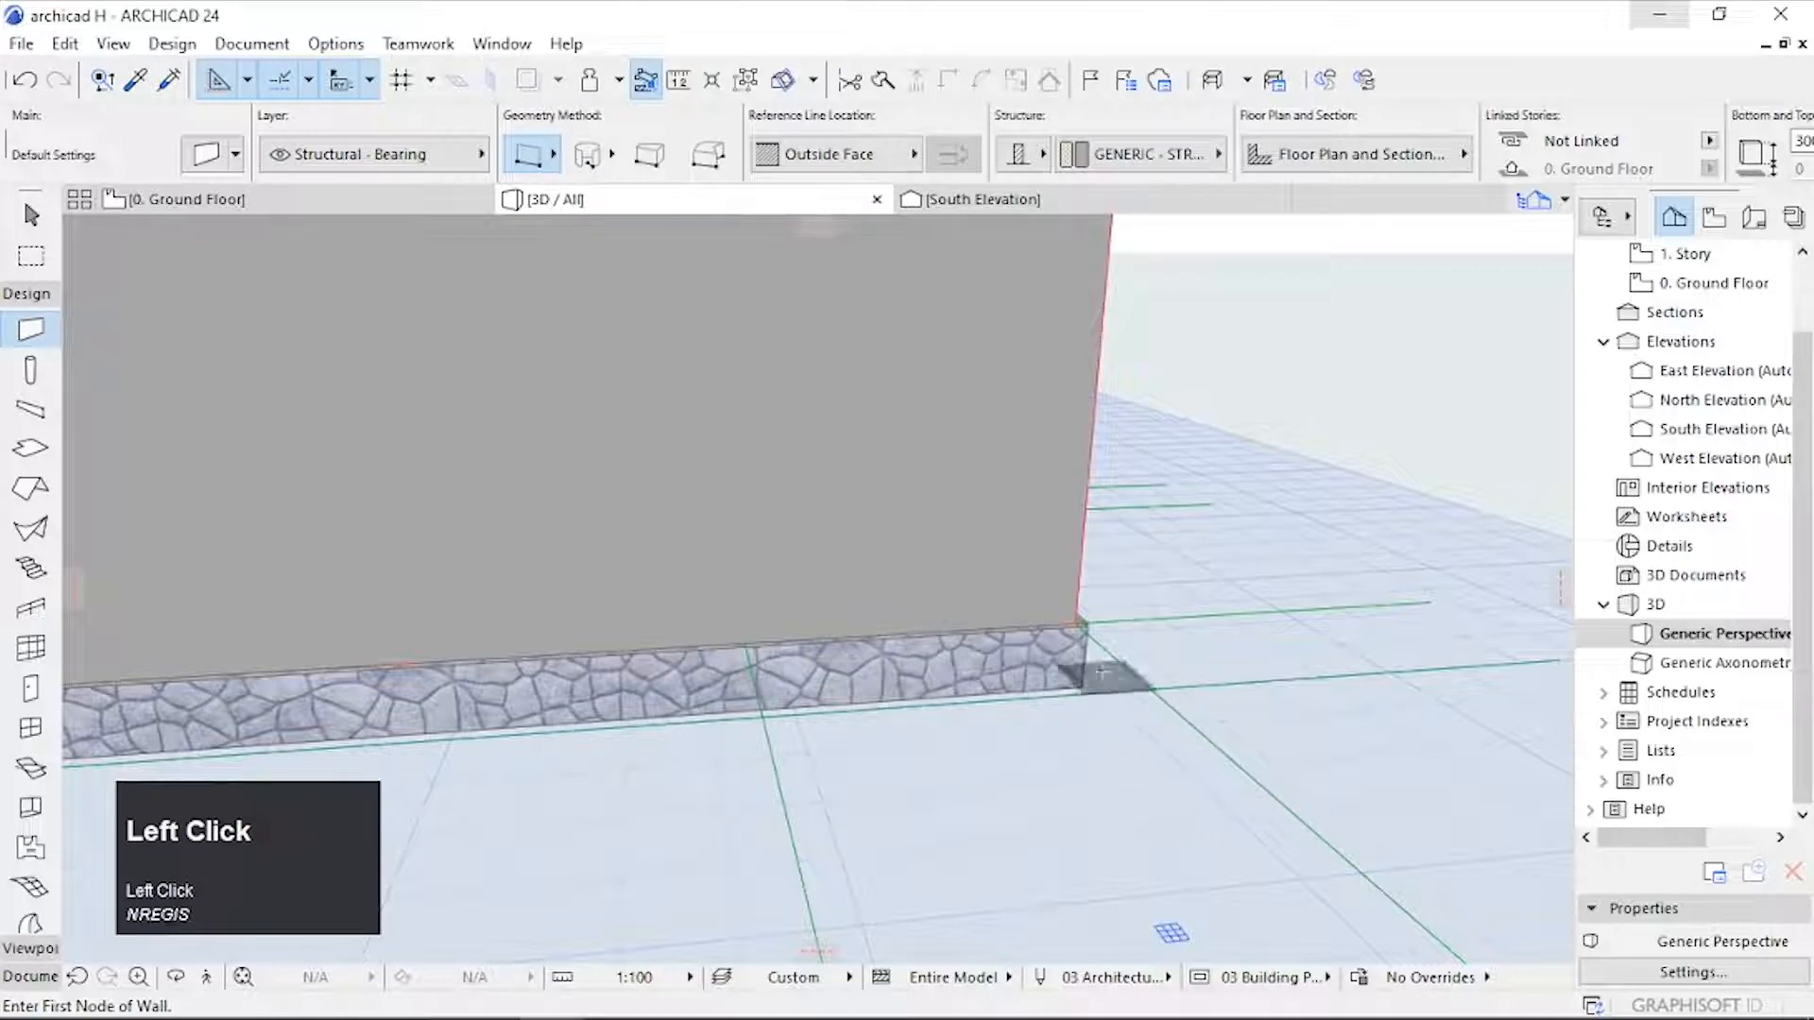
Step: Draw a 250 long wall from the building's outer corner along the base of the blank wall
scroll(1100, 672, "up", 4)
scroll(1044, 581, "down", 2)
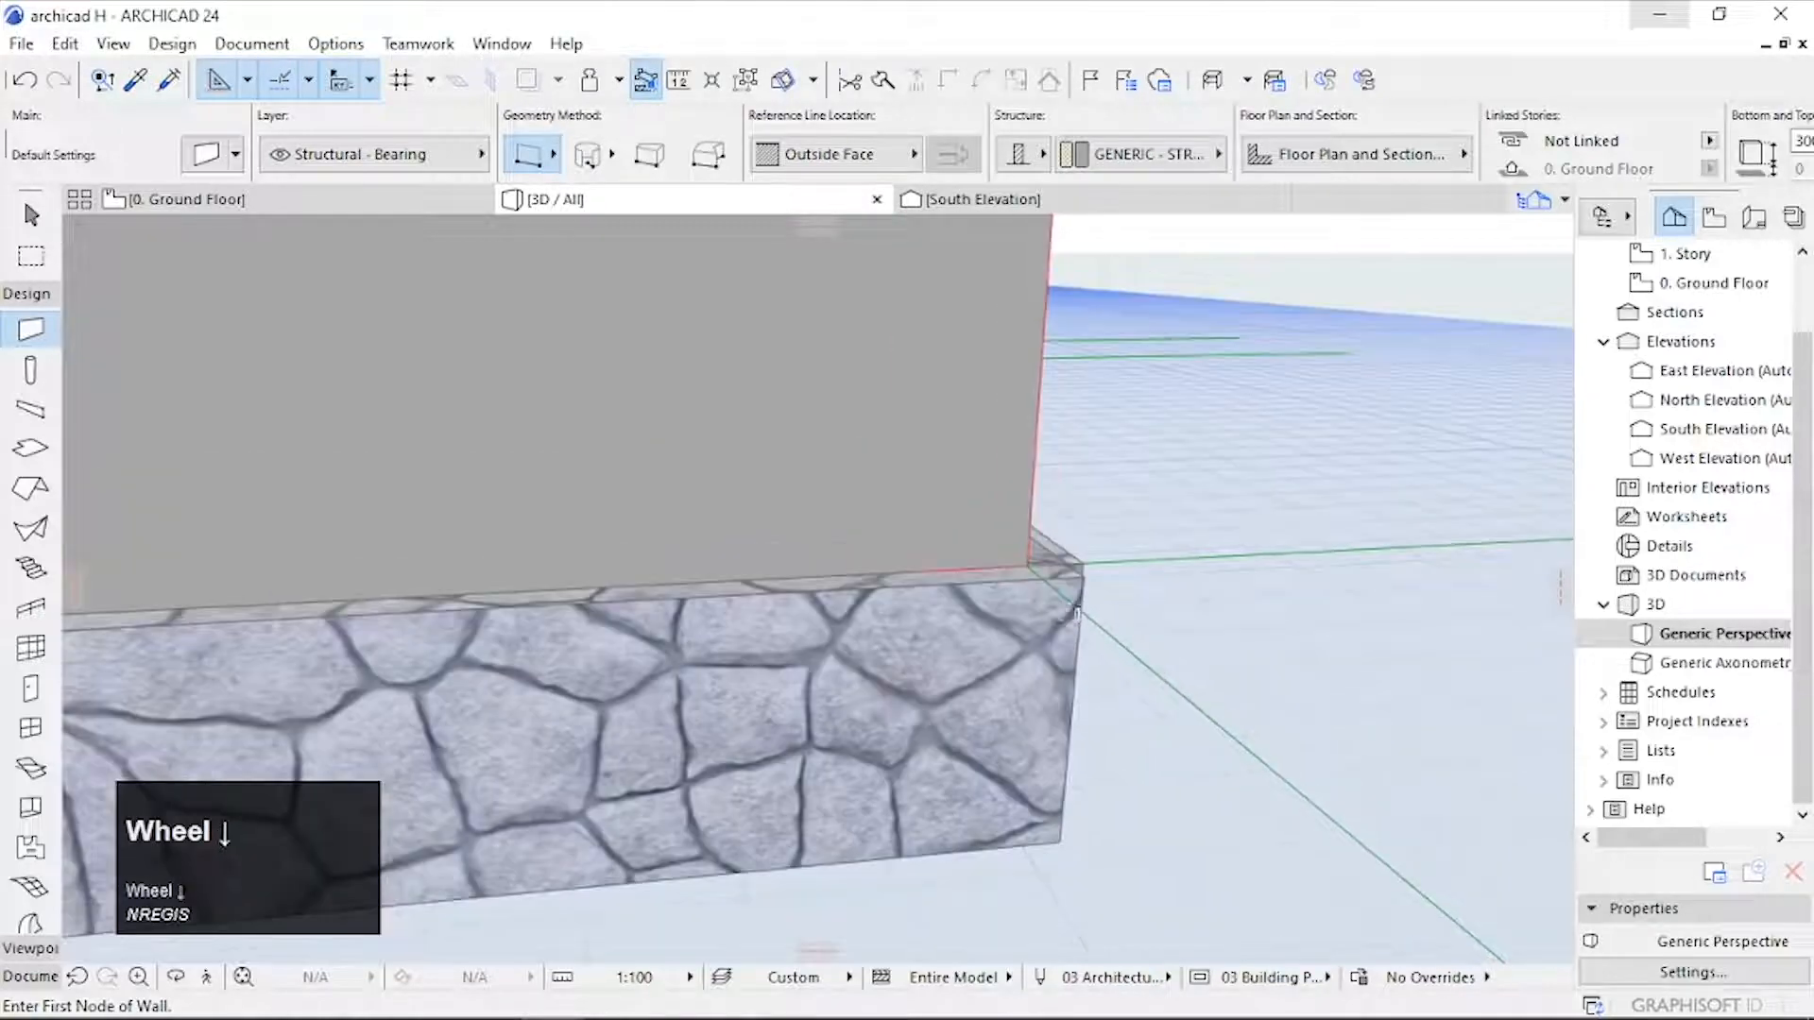
left_click(1031, 564)
scroll(718, 567, "down", 3)
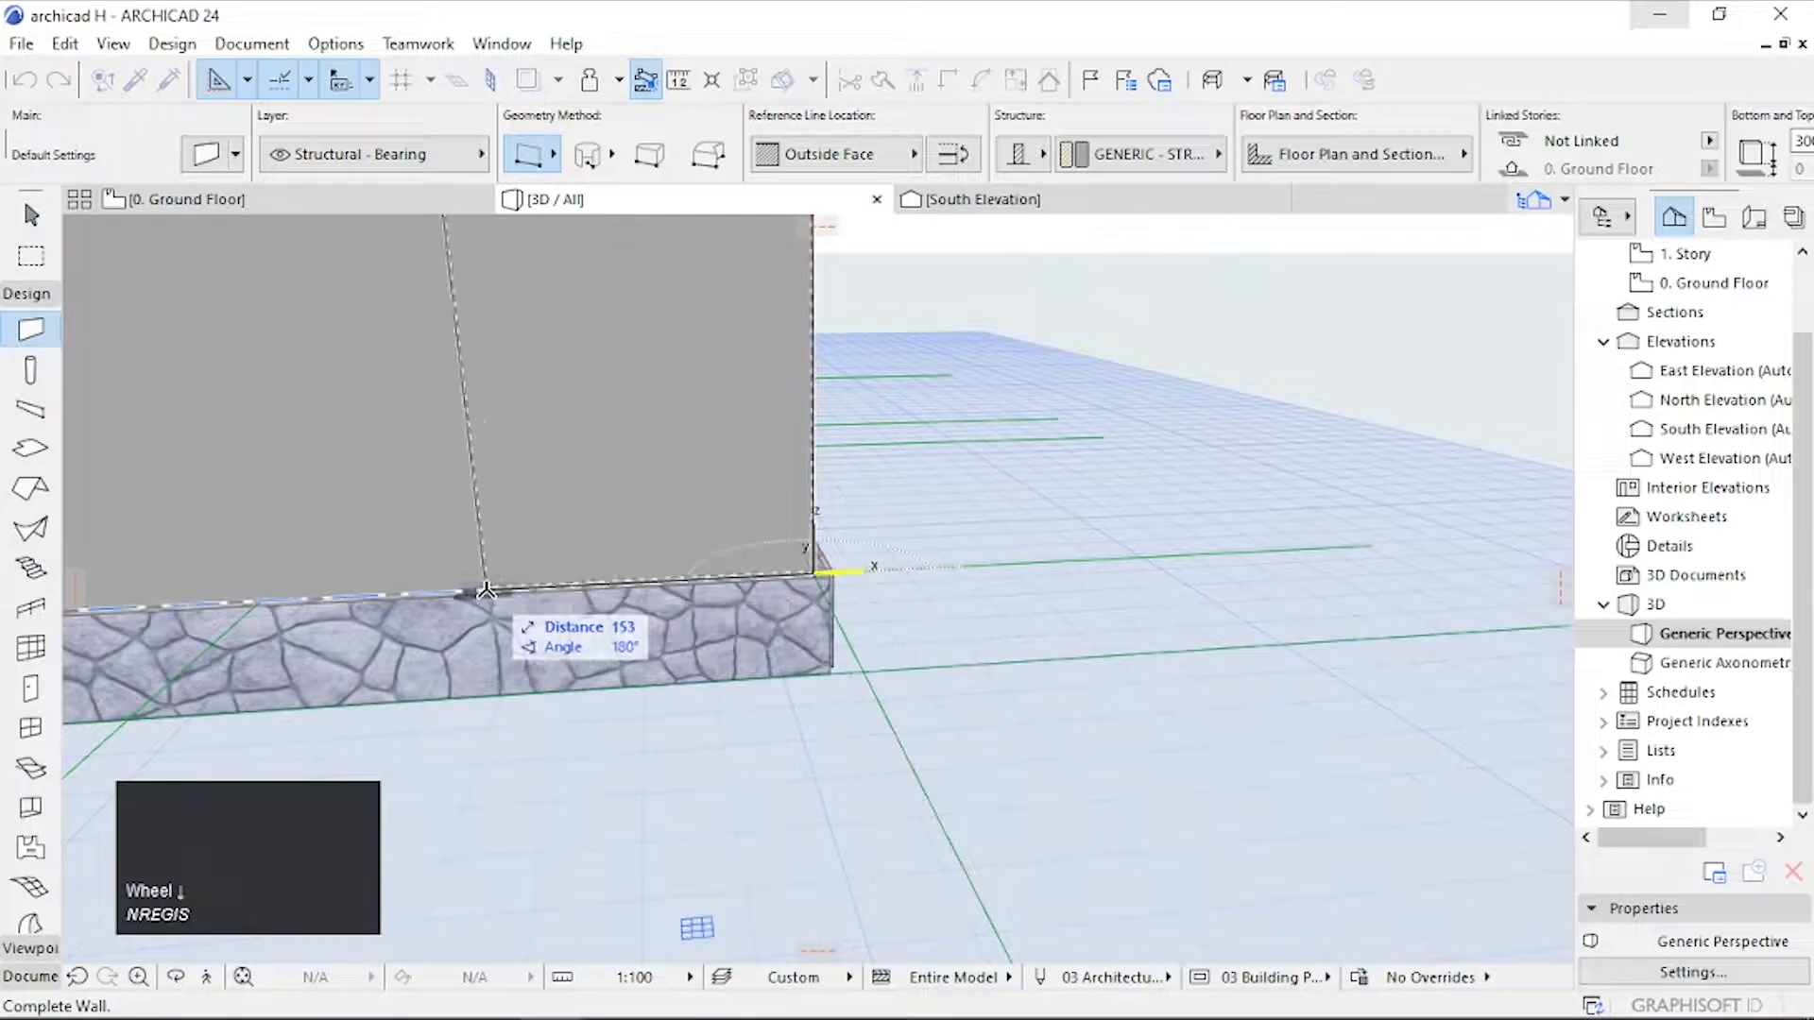
type("250")
key("Return")
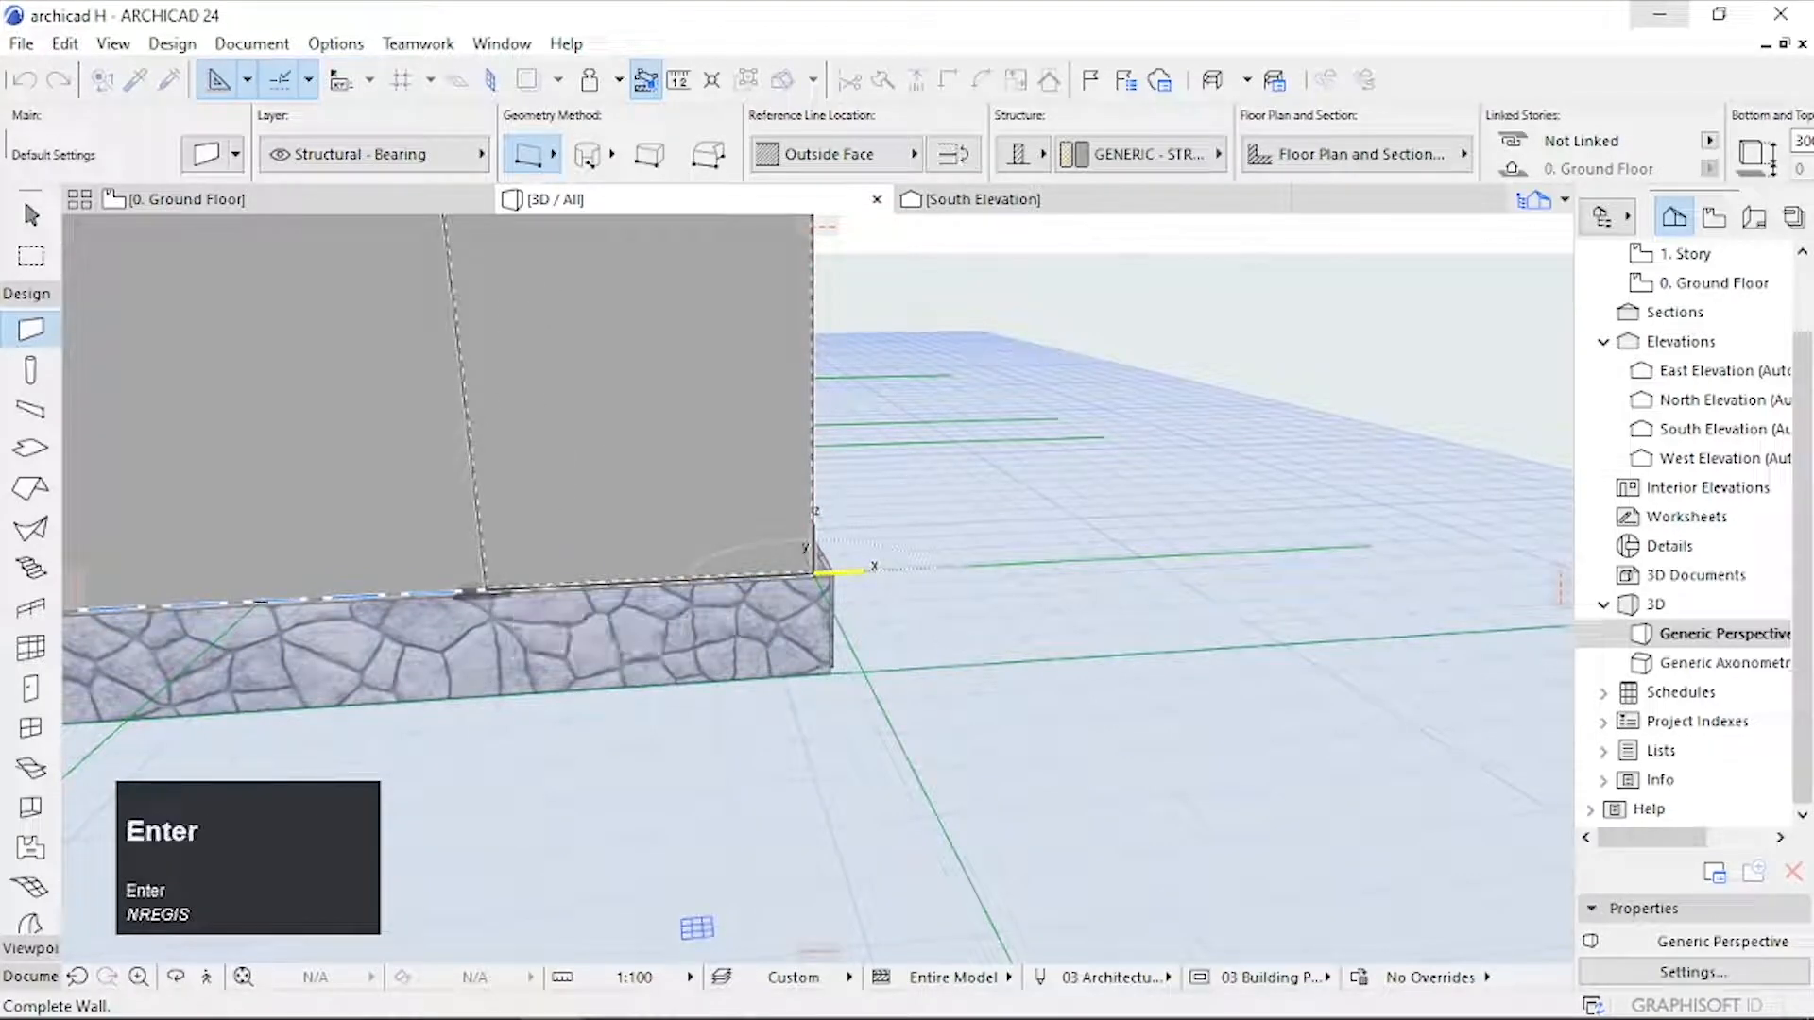
Step: Override all three default wall surfaces with Paint - Sienna Sand and apply the settings
scroll(730, 625, "down", 5)
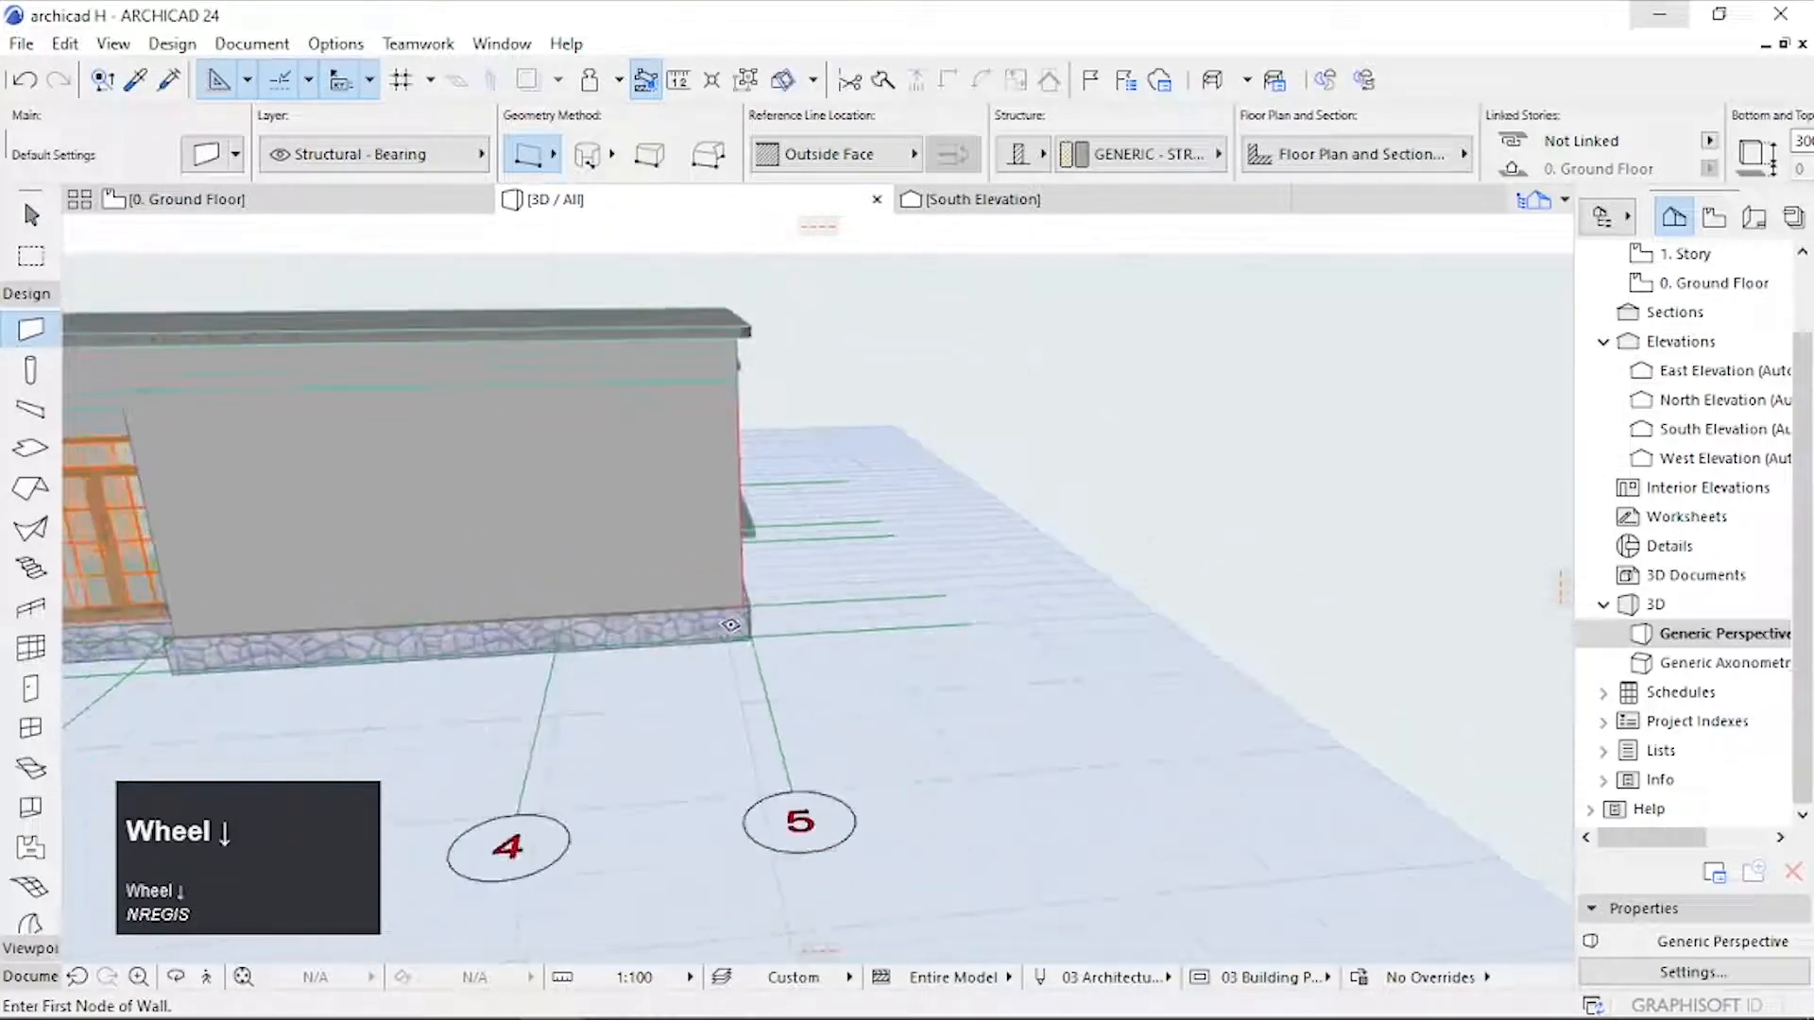
middle_click_drag(602, 638, 1063, 585)
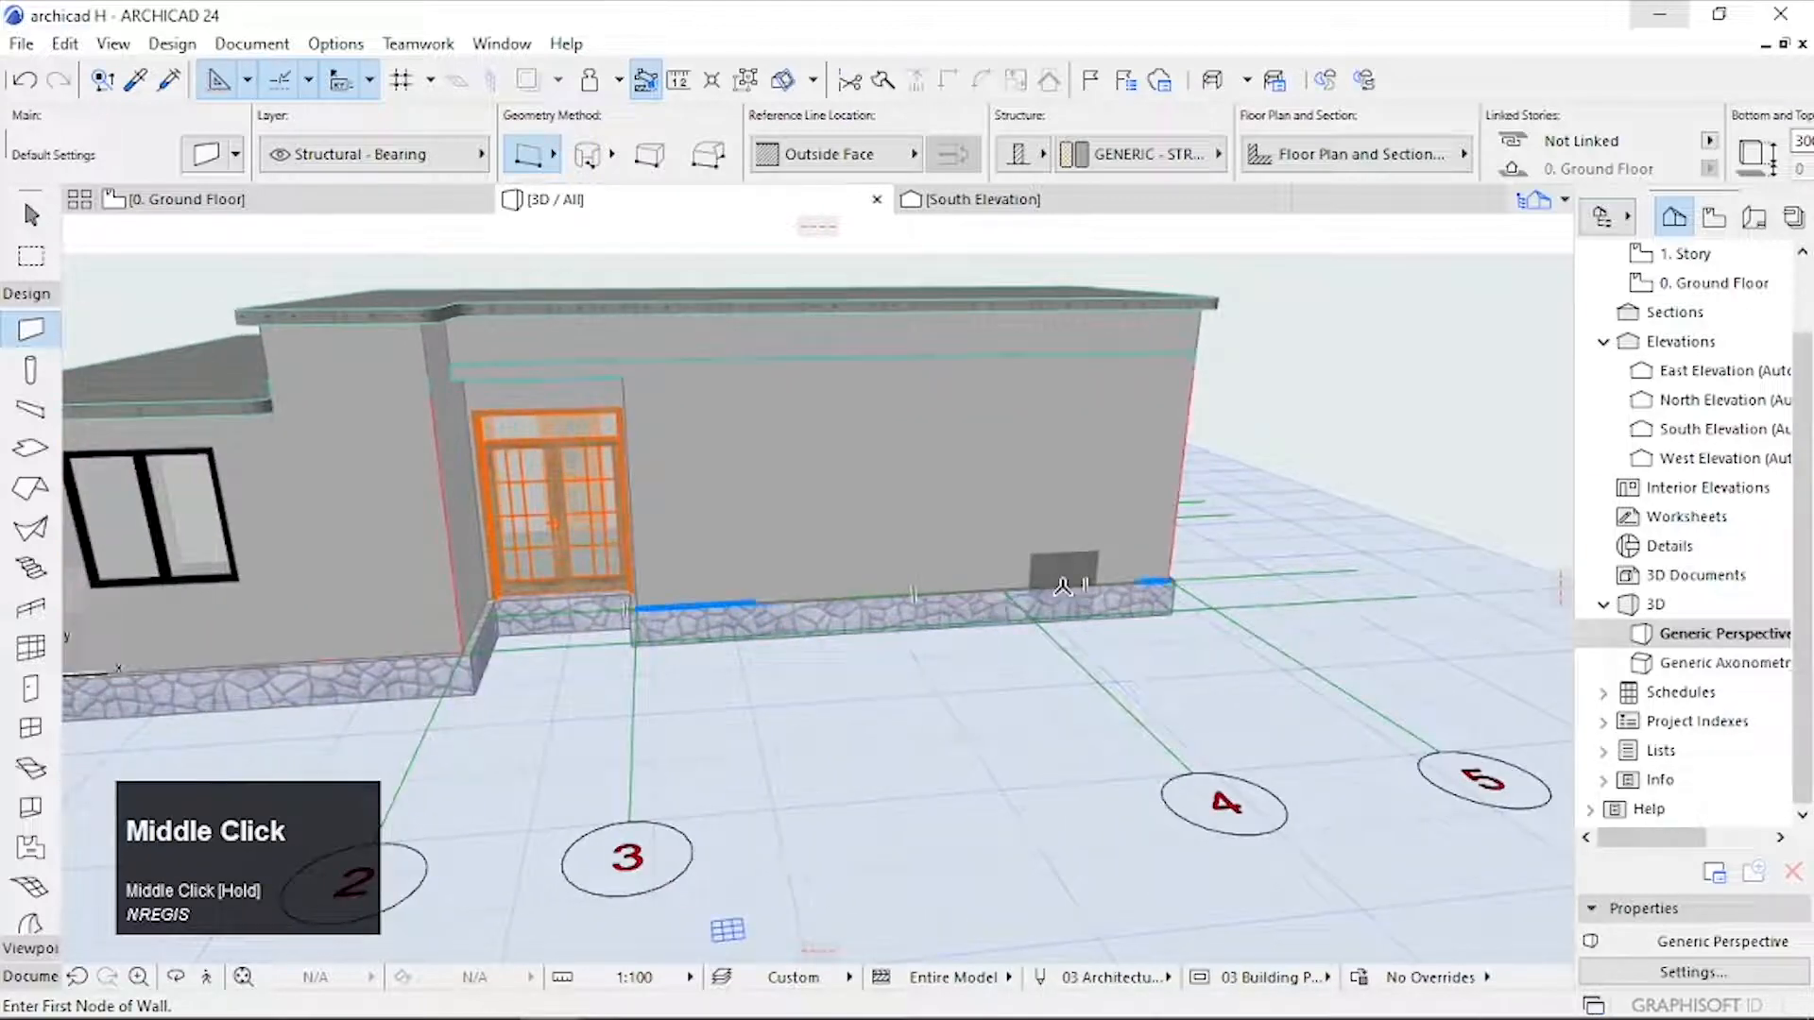
key("o")
left_click_drag(1042, 591, 1346, 661)
left_click_drag(854, 505, 907, 534)
scroll(907, 531, "up", 5)
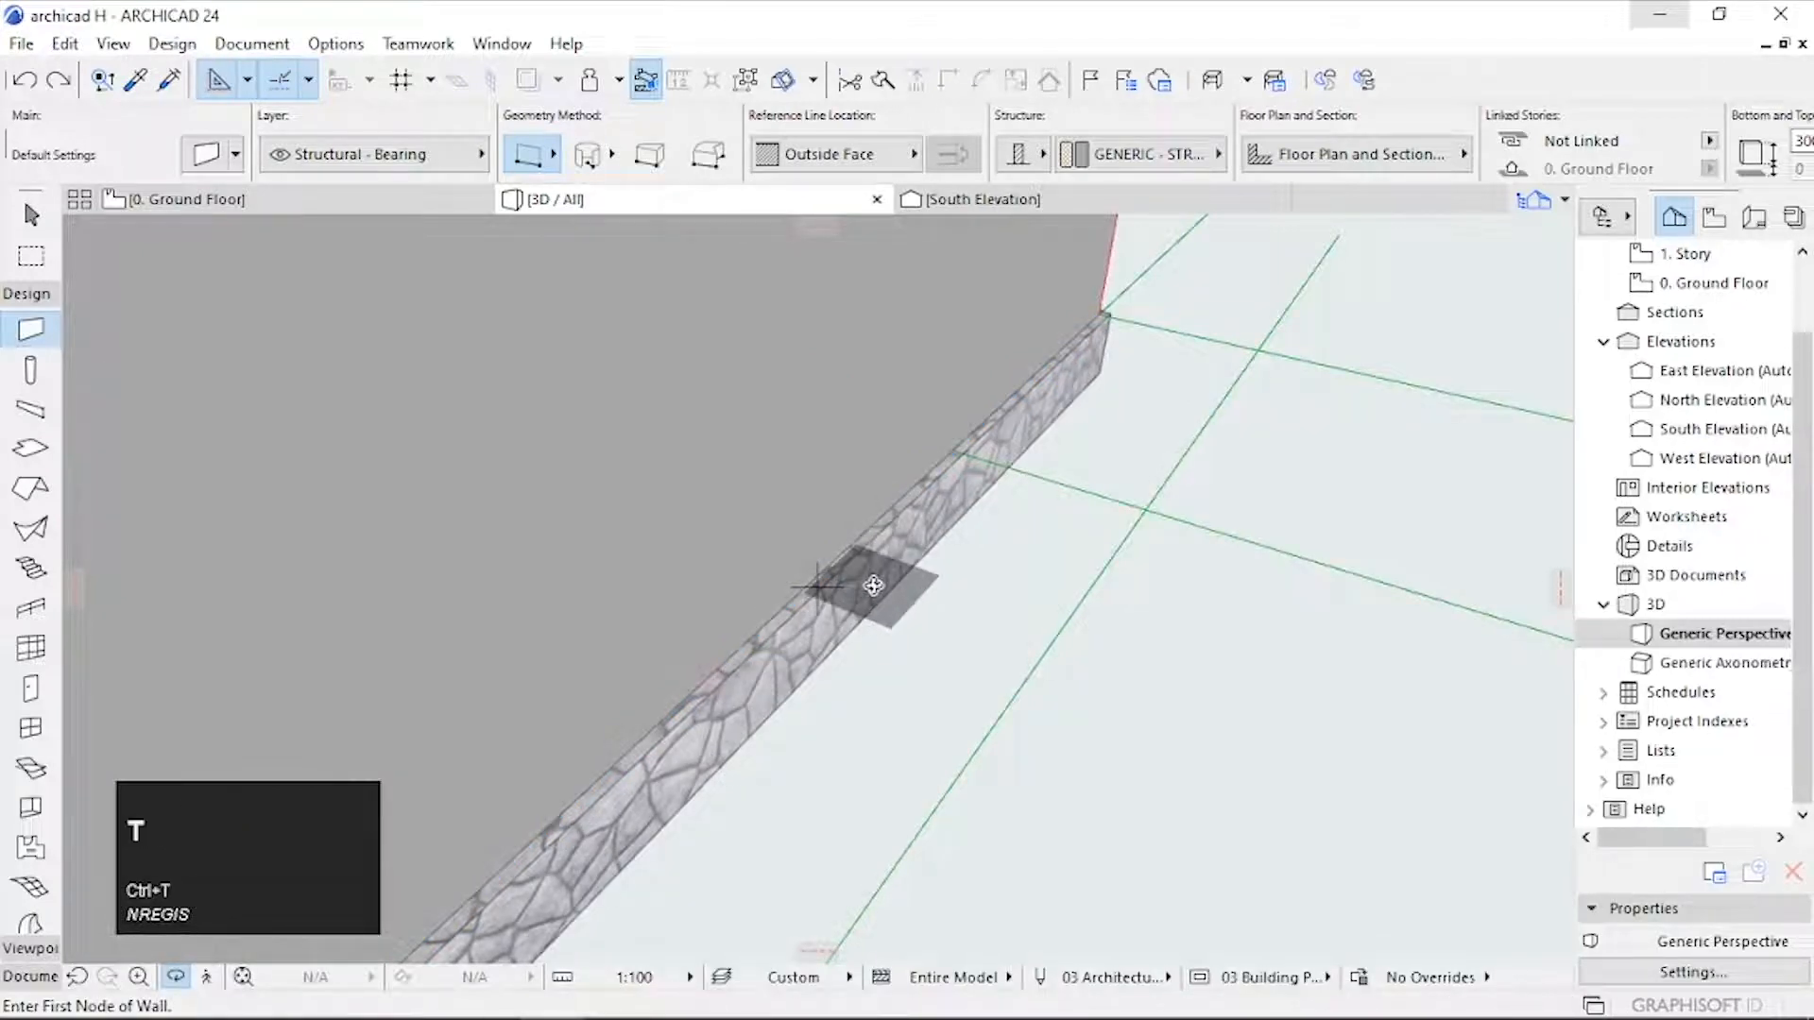
key("ctrl+t")
left_click(786, 616)
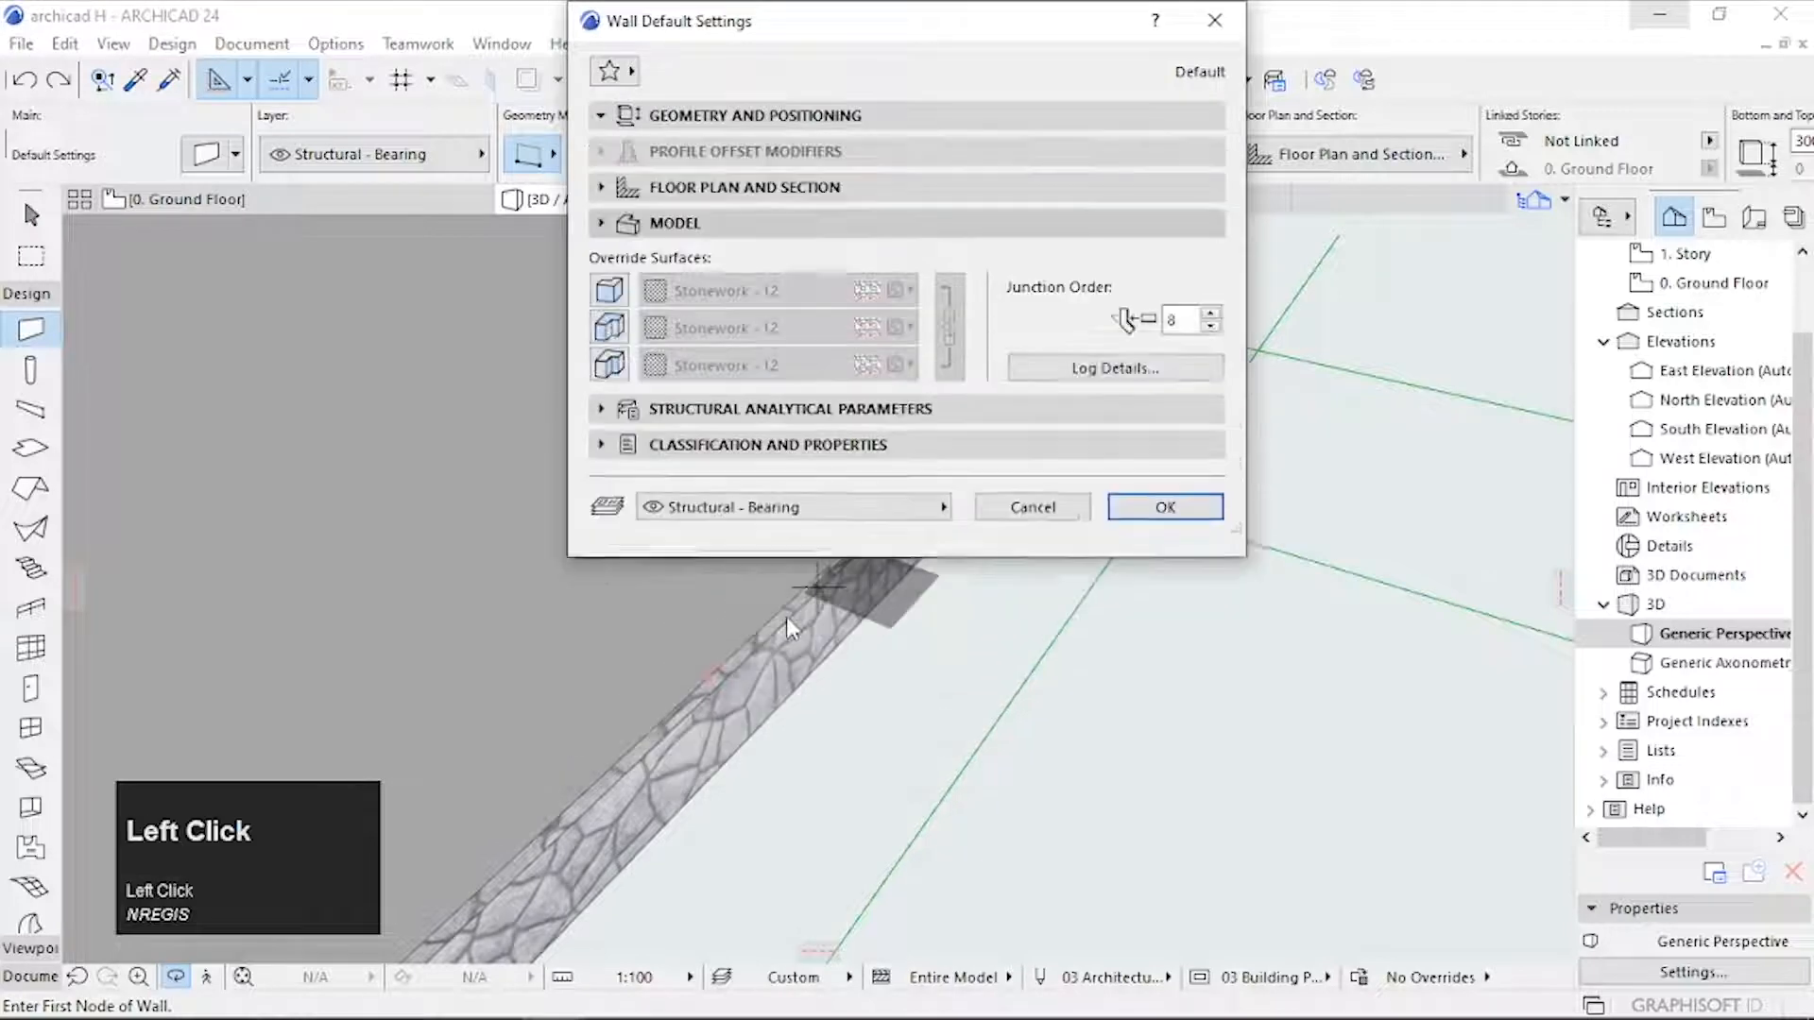
left_click(612, 294)
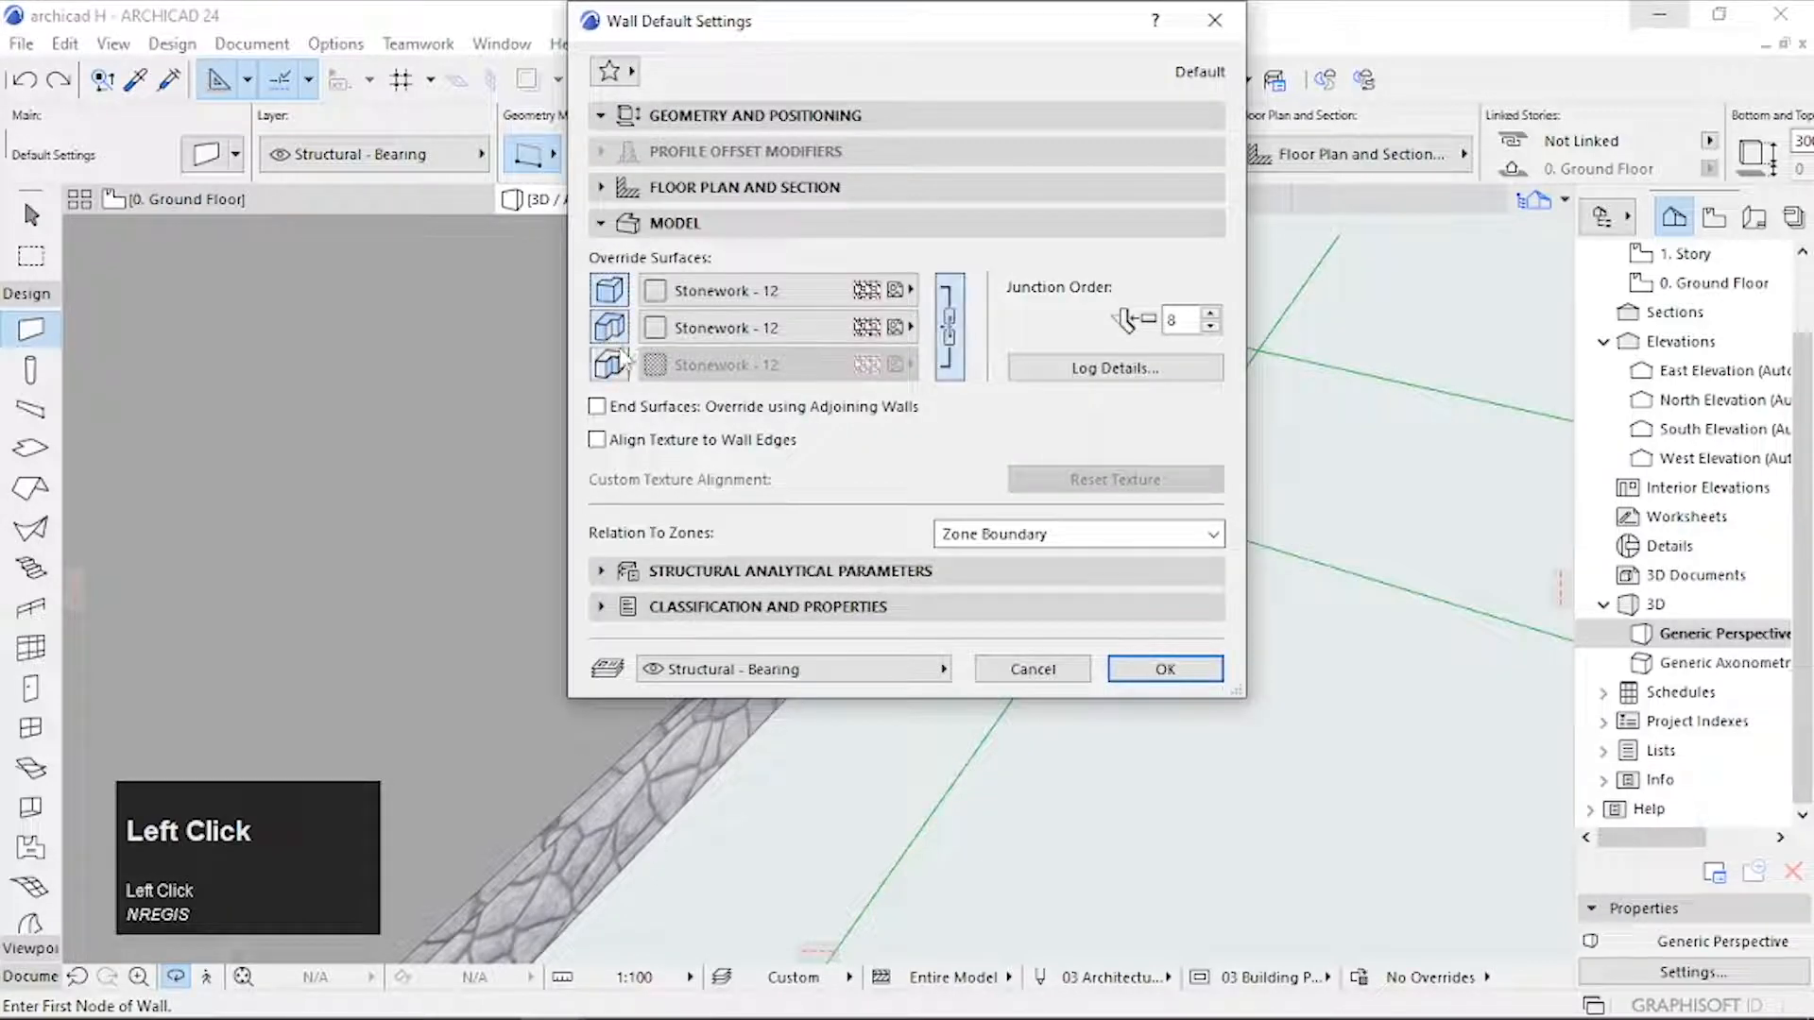
left_click(858, 293)
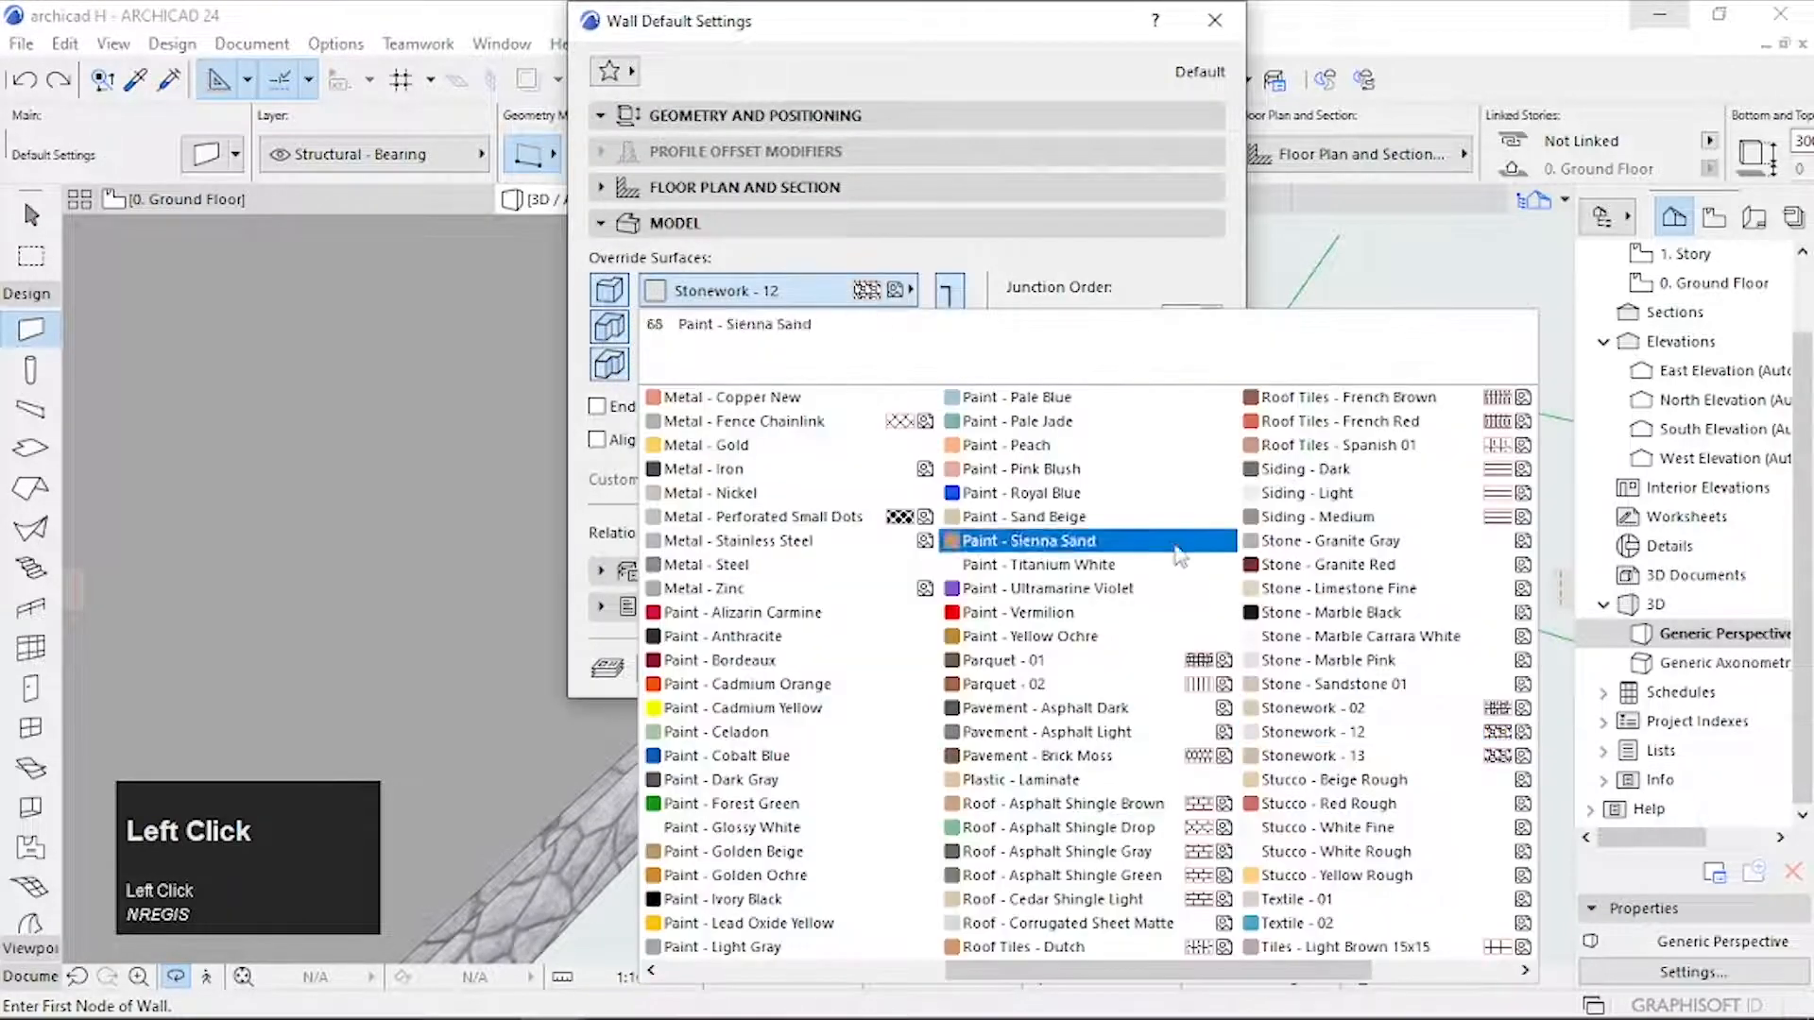
left_click(1067, 547)
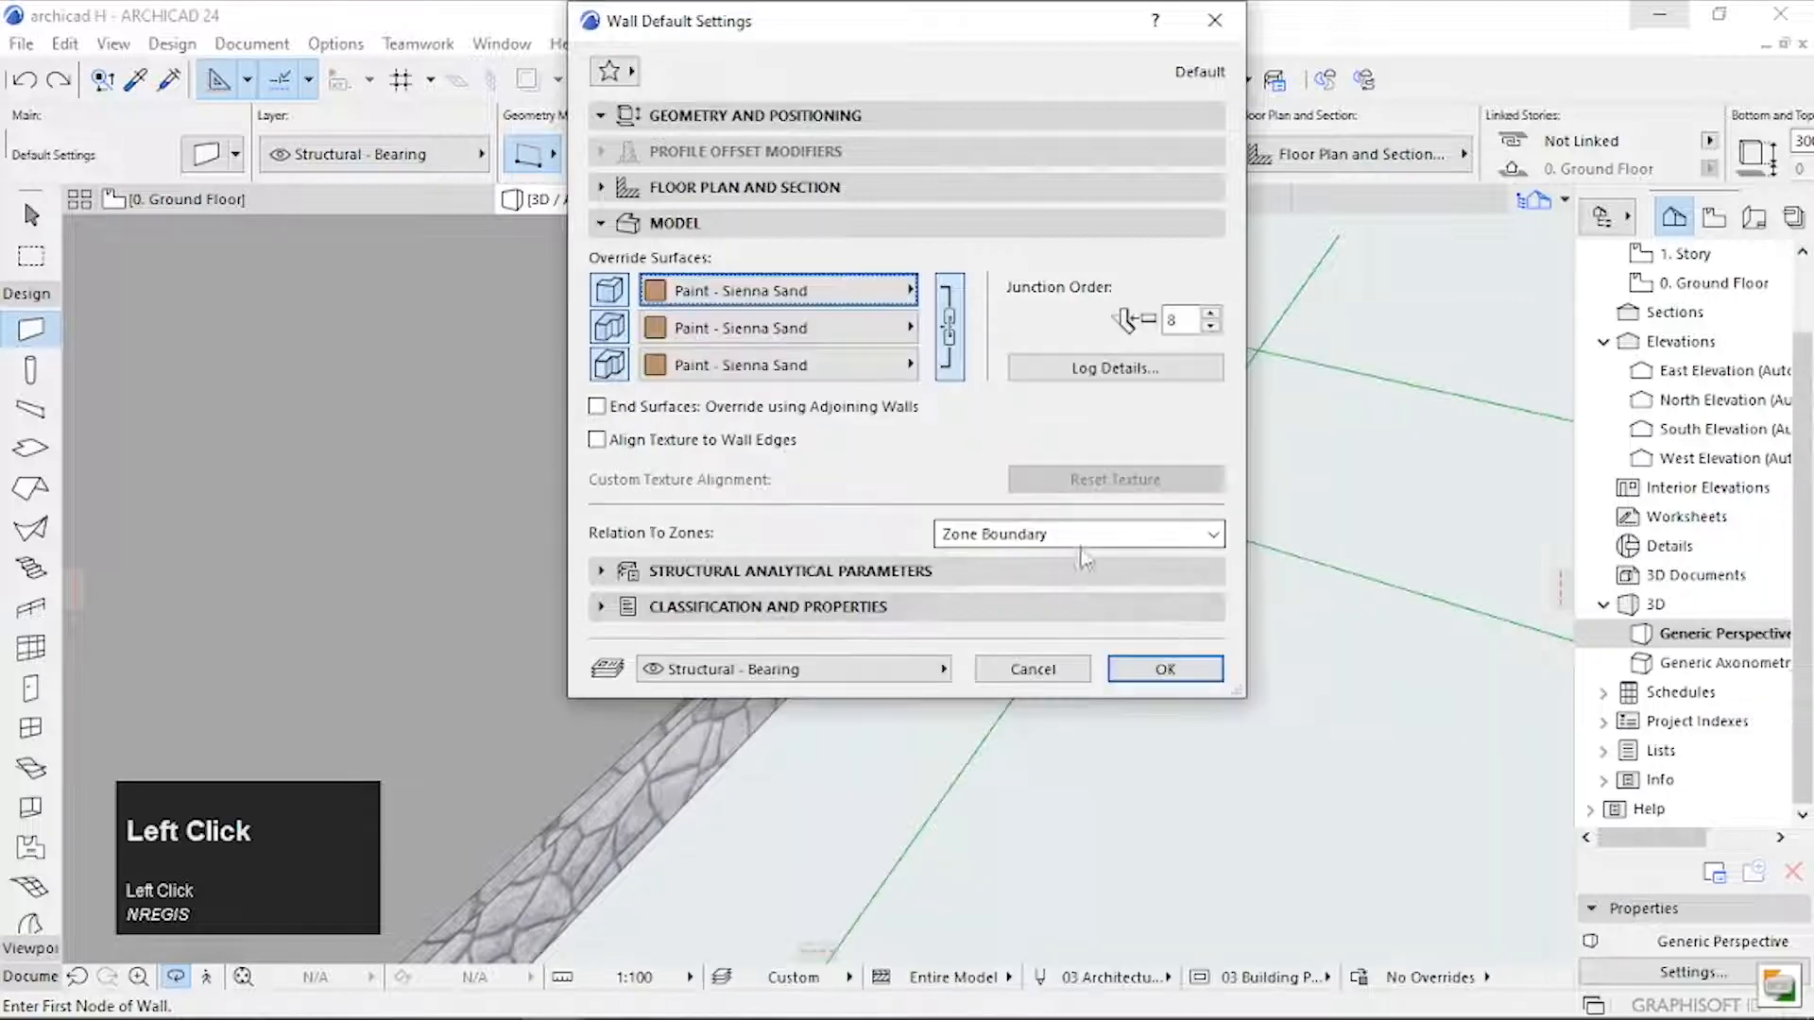
left_click(1165, 669)
Step: Draw a 250 long Sienna Sand wall from the outer corner along the blank wall's base, flipped to the outer side
scroll(1044, 591, "down", 3)
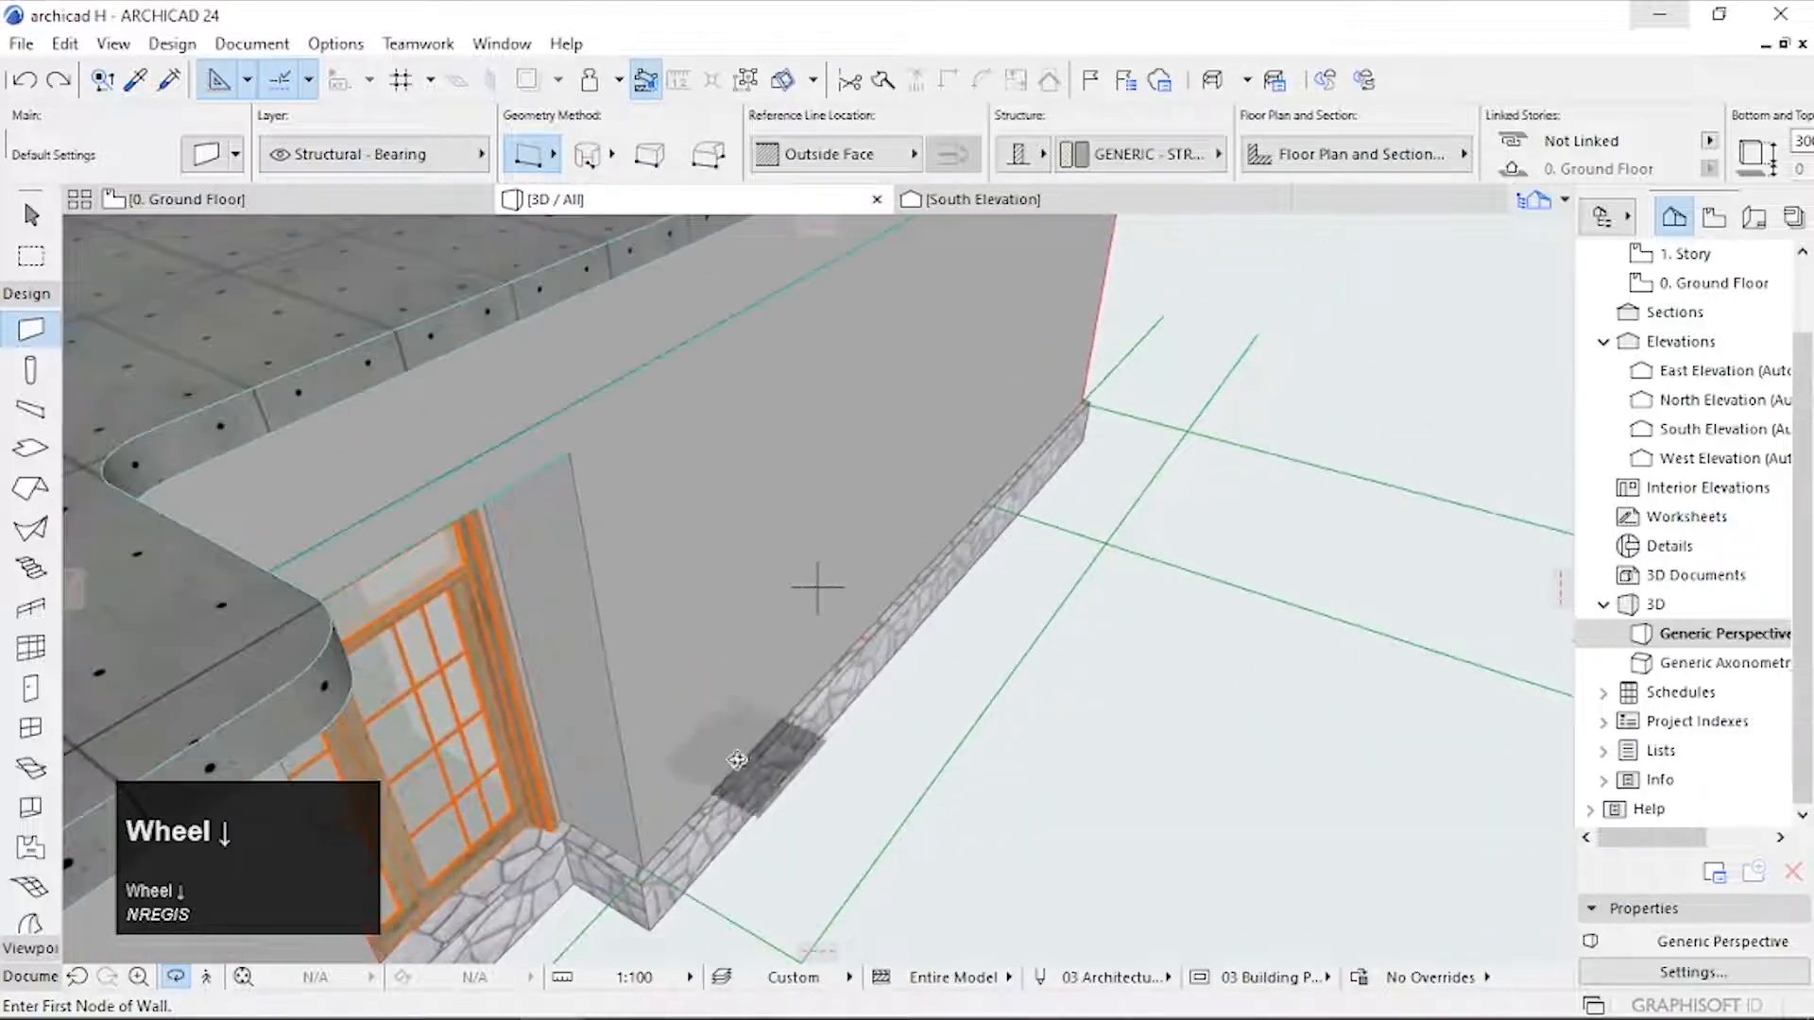
left_click_drag(1048, 594, 1234, 680)
middle_click_drag(1234, 680, 822, 587)
scroll(1008, 607, "up", 5)
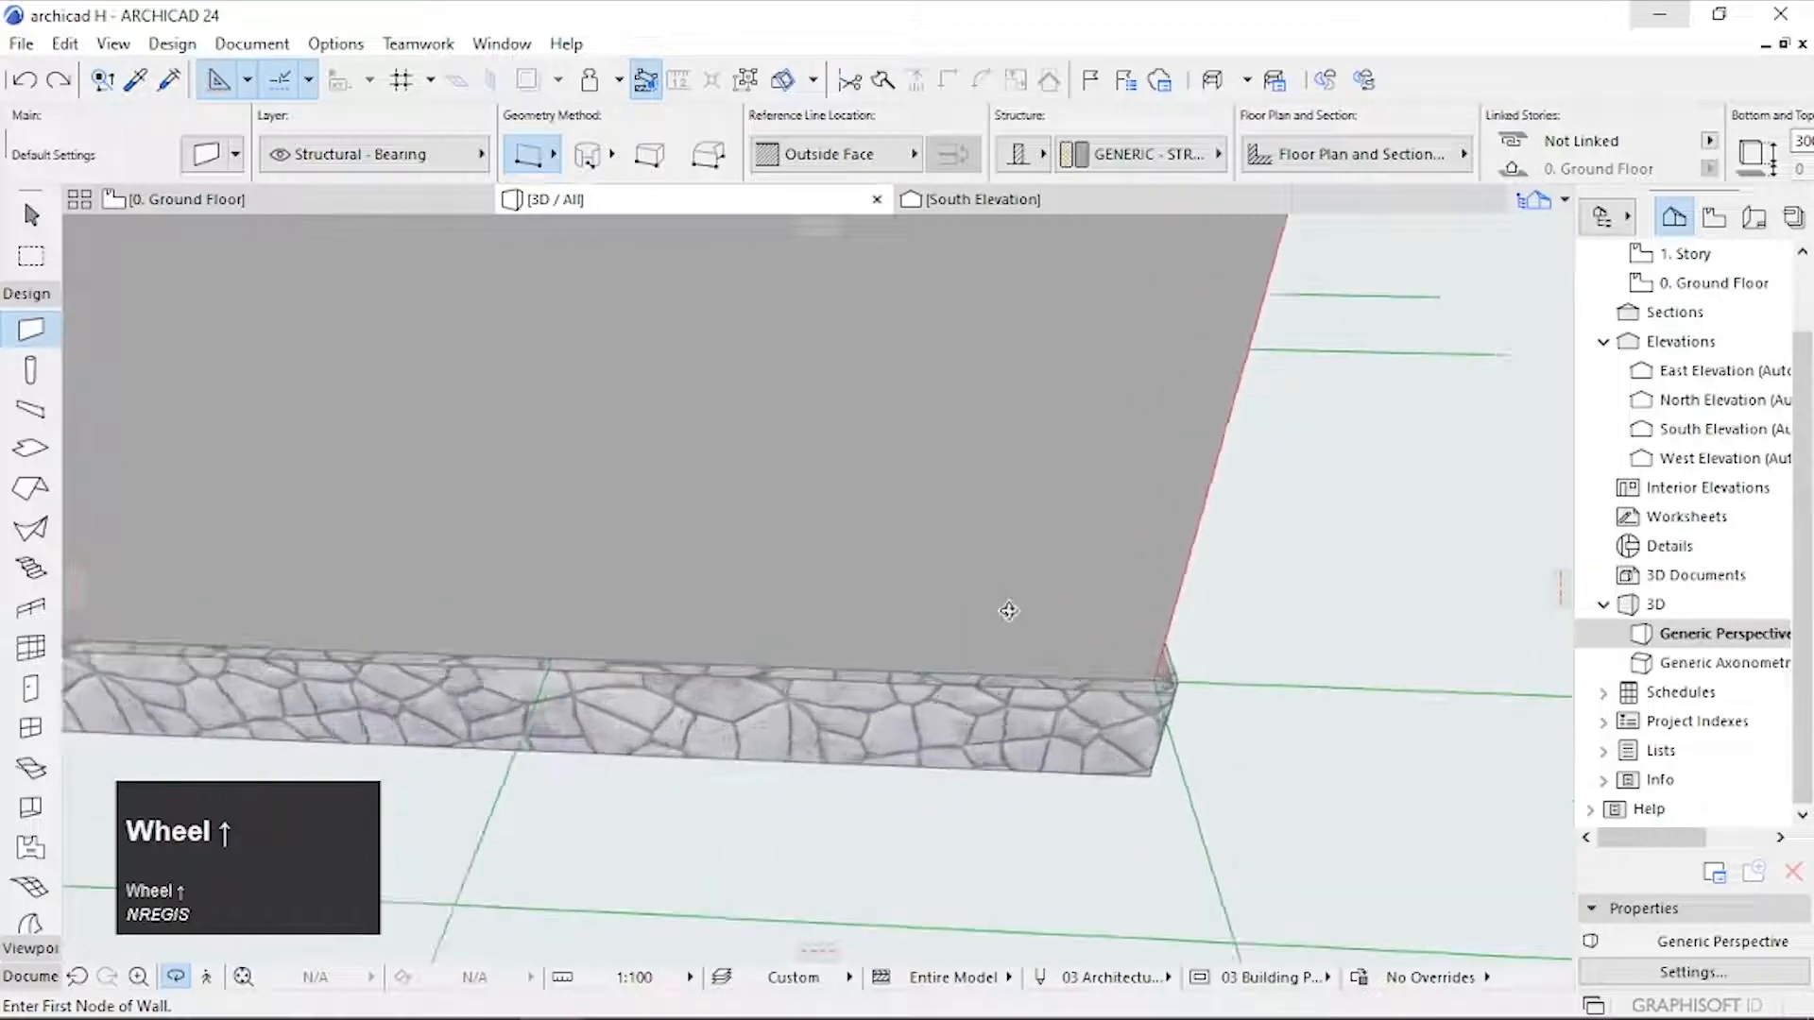
key("Escape")
left_click(1275, 745)
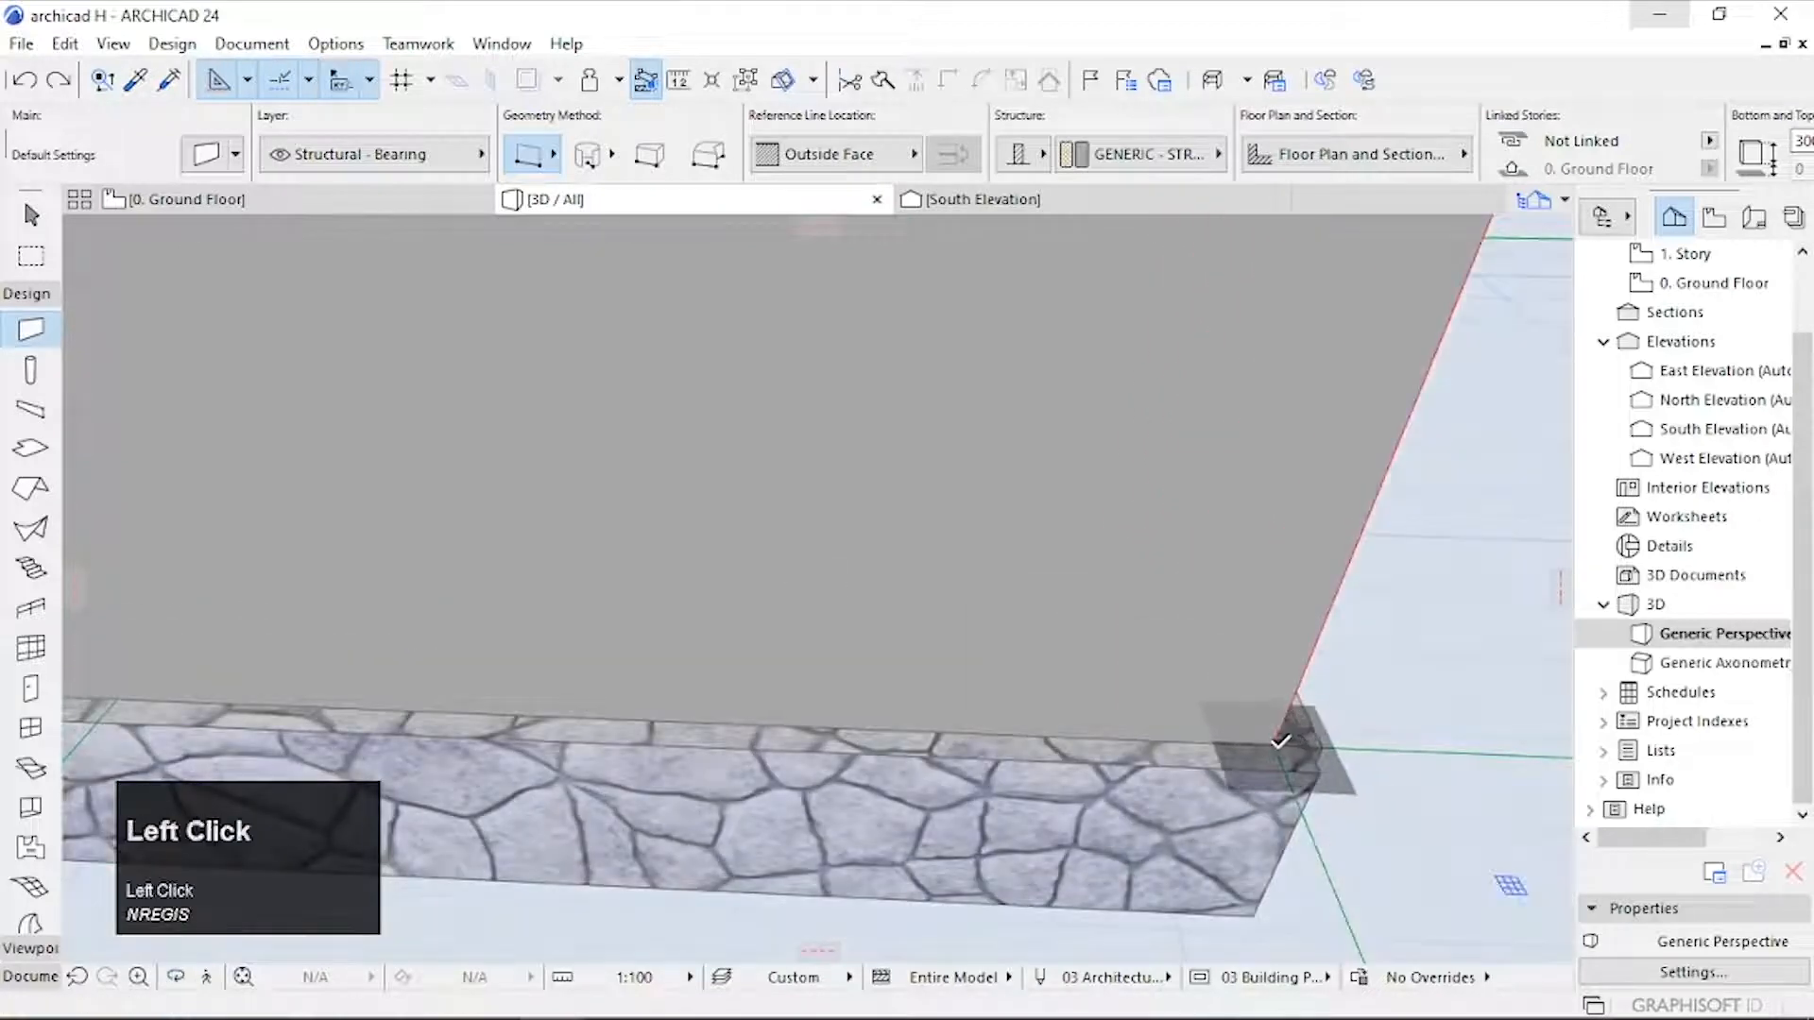
scroll(879, 733, "down", 2)
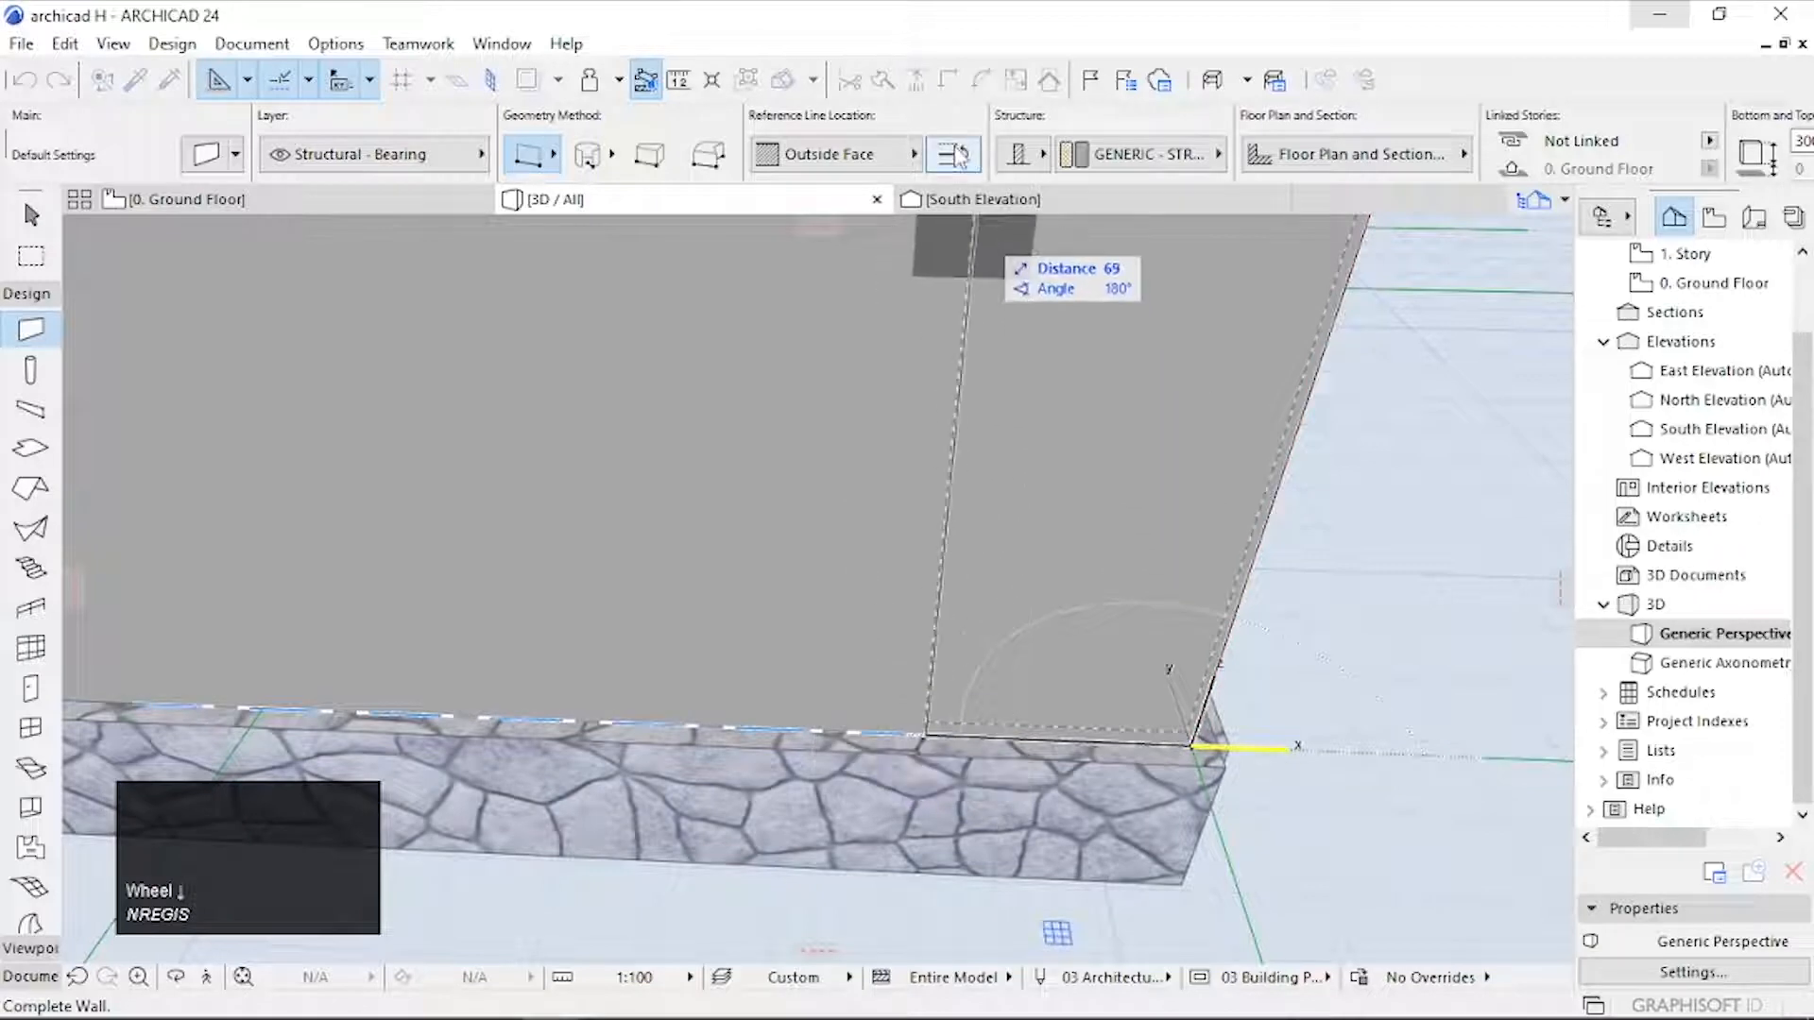
scroll(808, 723, "down", 2)
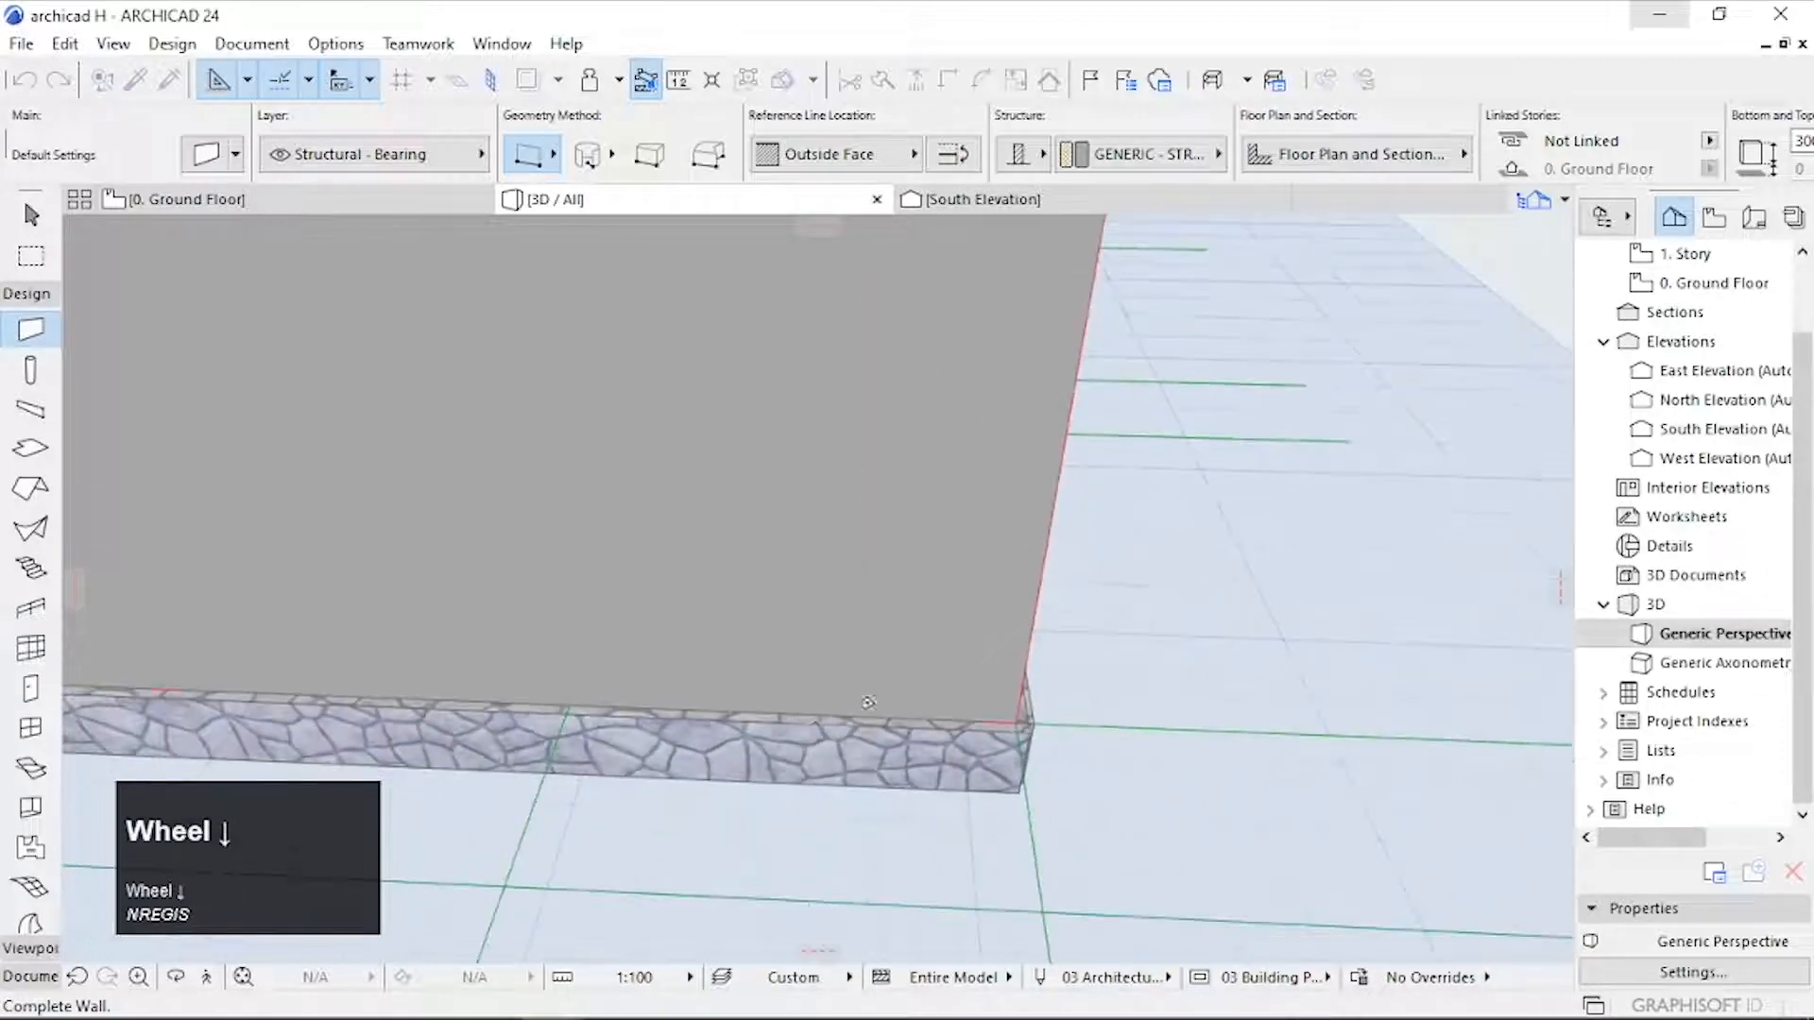
middle_click_drag(704, 727, 1074, 730)
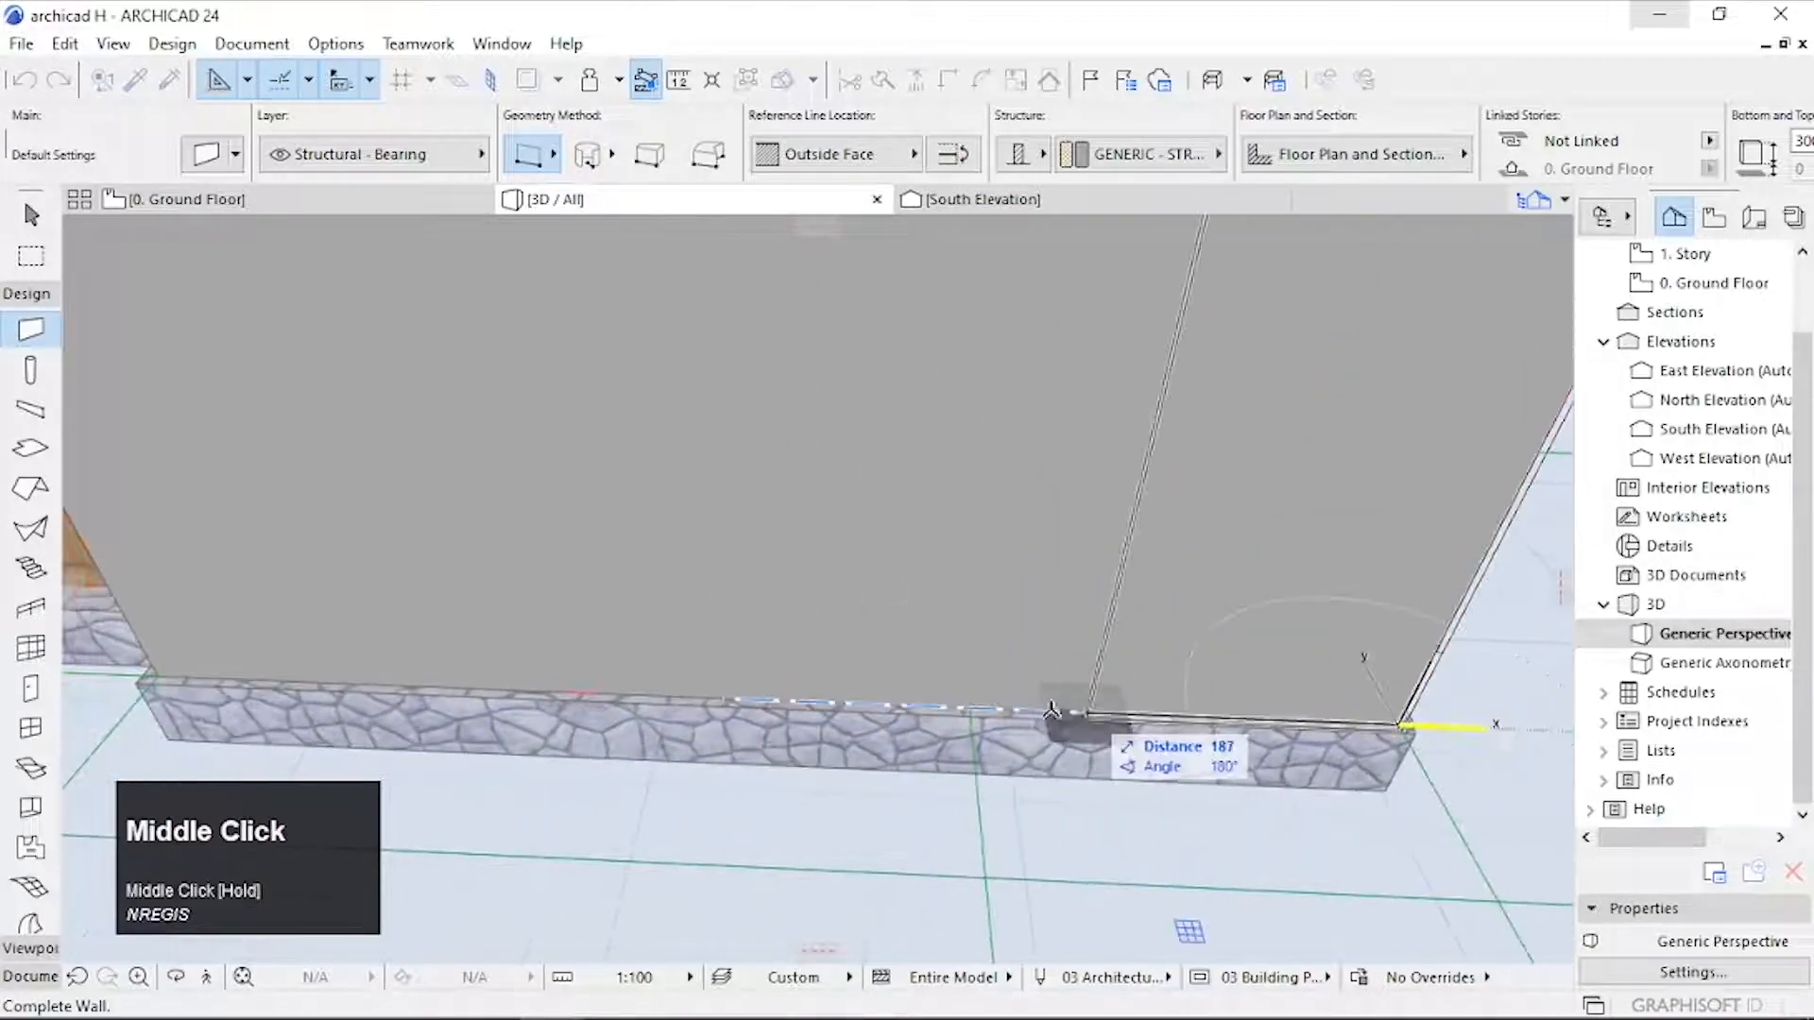
type("250")
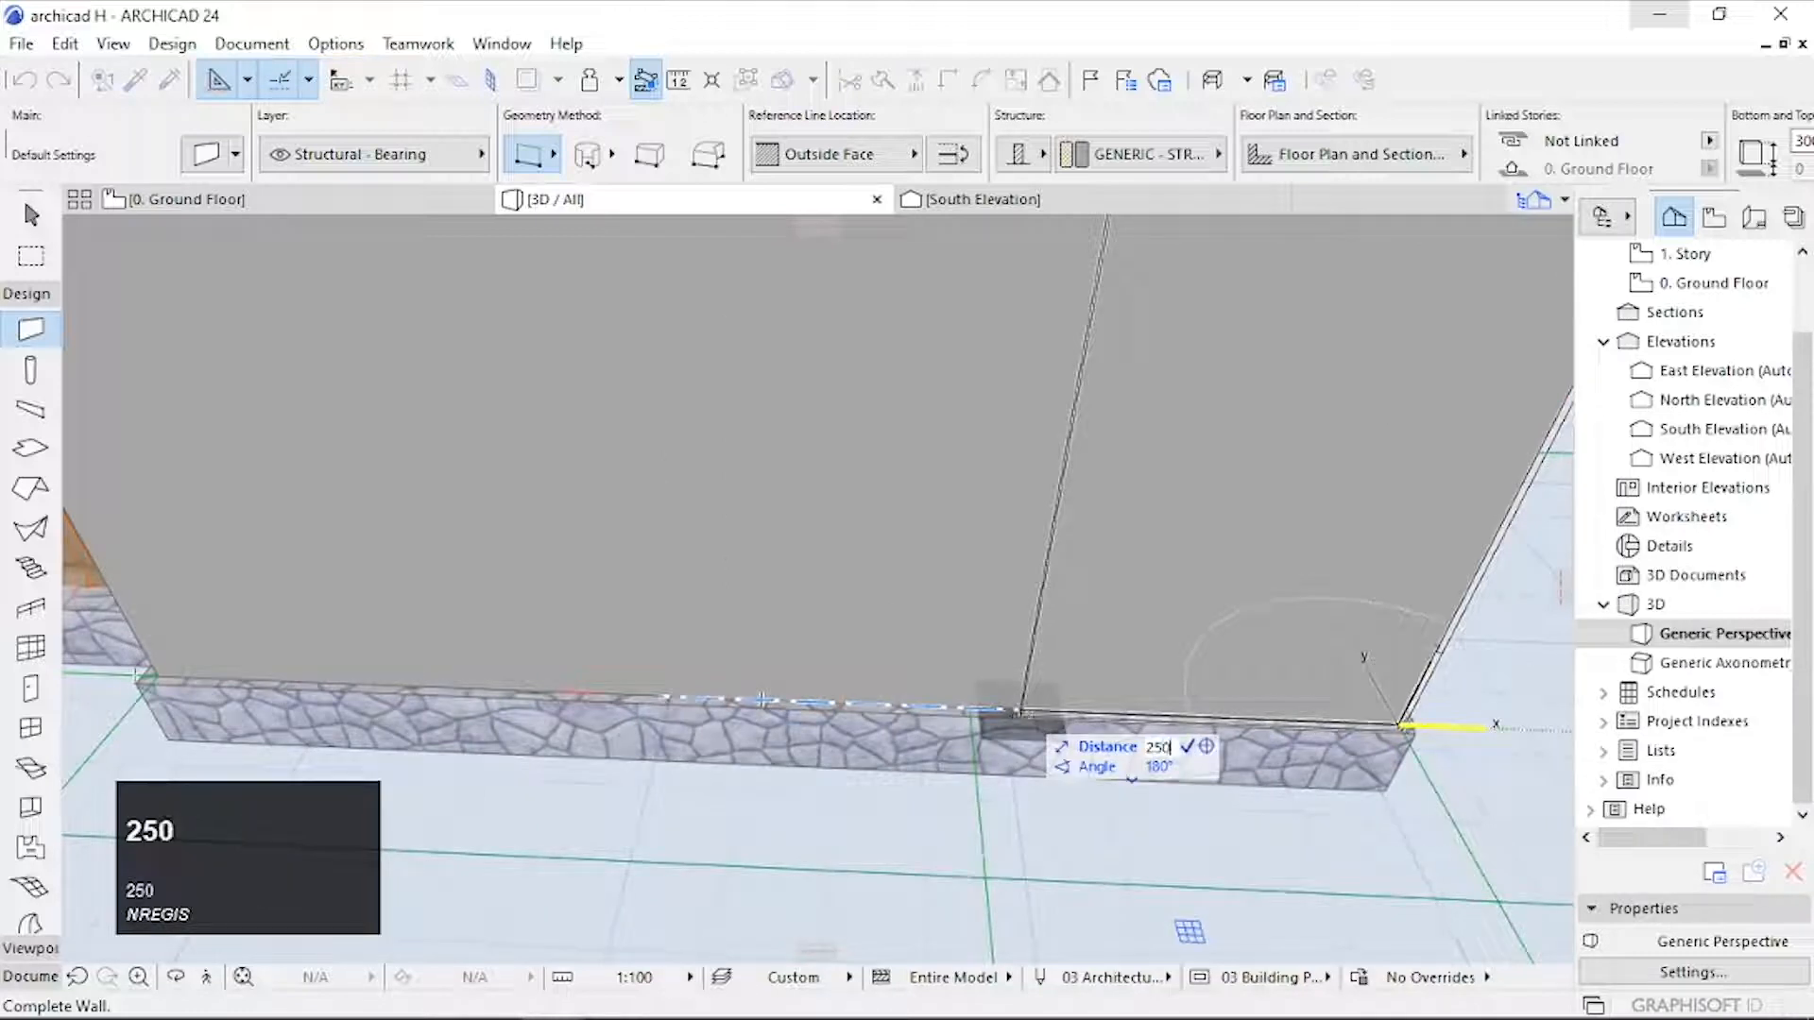
scroll(1022, 732, "down", 3)
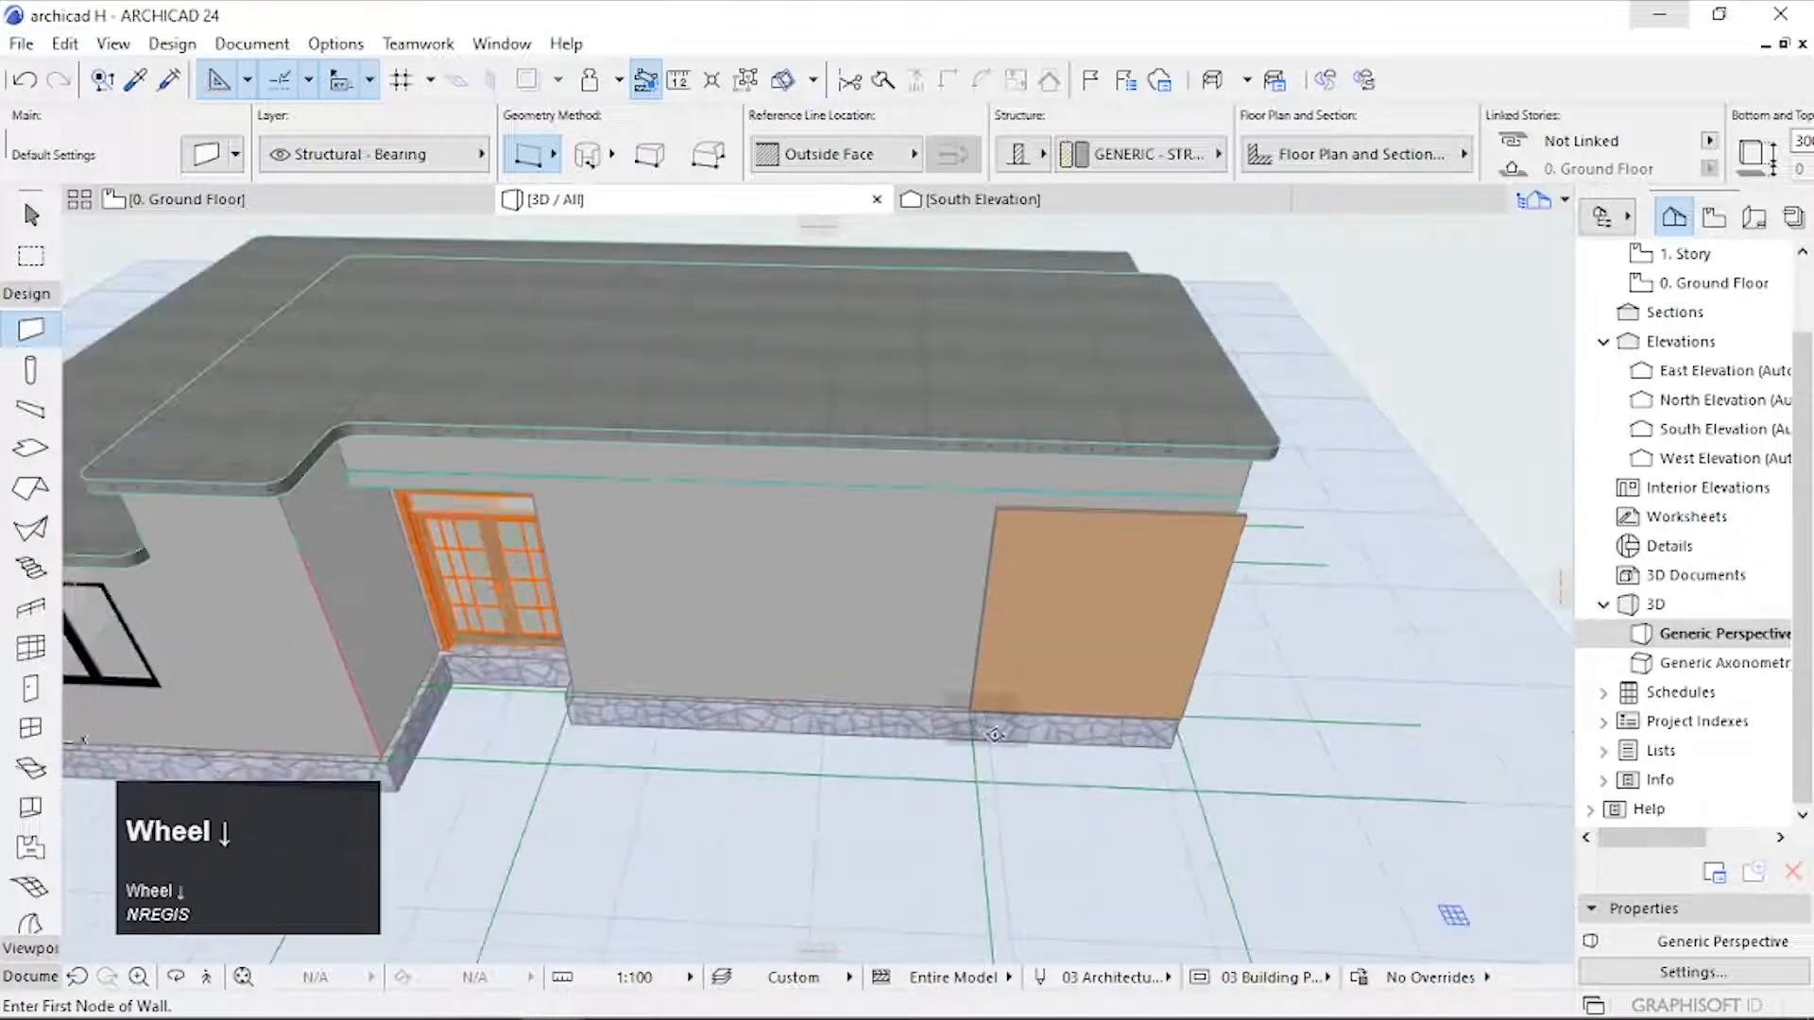
Step: Examine the new Sienna Sand wall and its upper end corner beside the windowed end wall in 3D
key("o")
left_click_drag(1058, 739, 604, 699)
middle_click_drag(1133, 746, 1052, 648)
scroll(1052, 648, "up", 3)
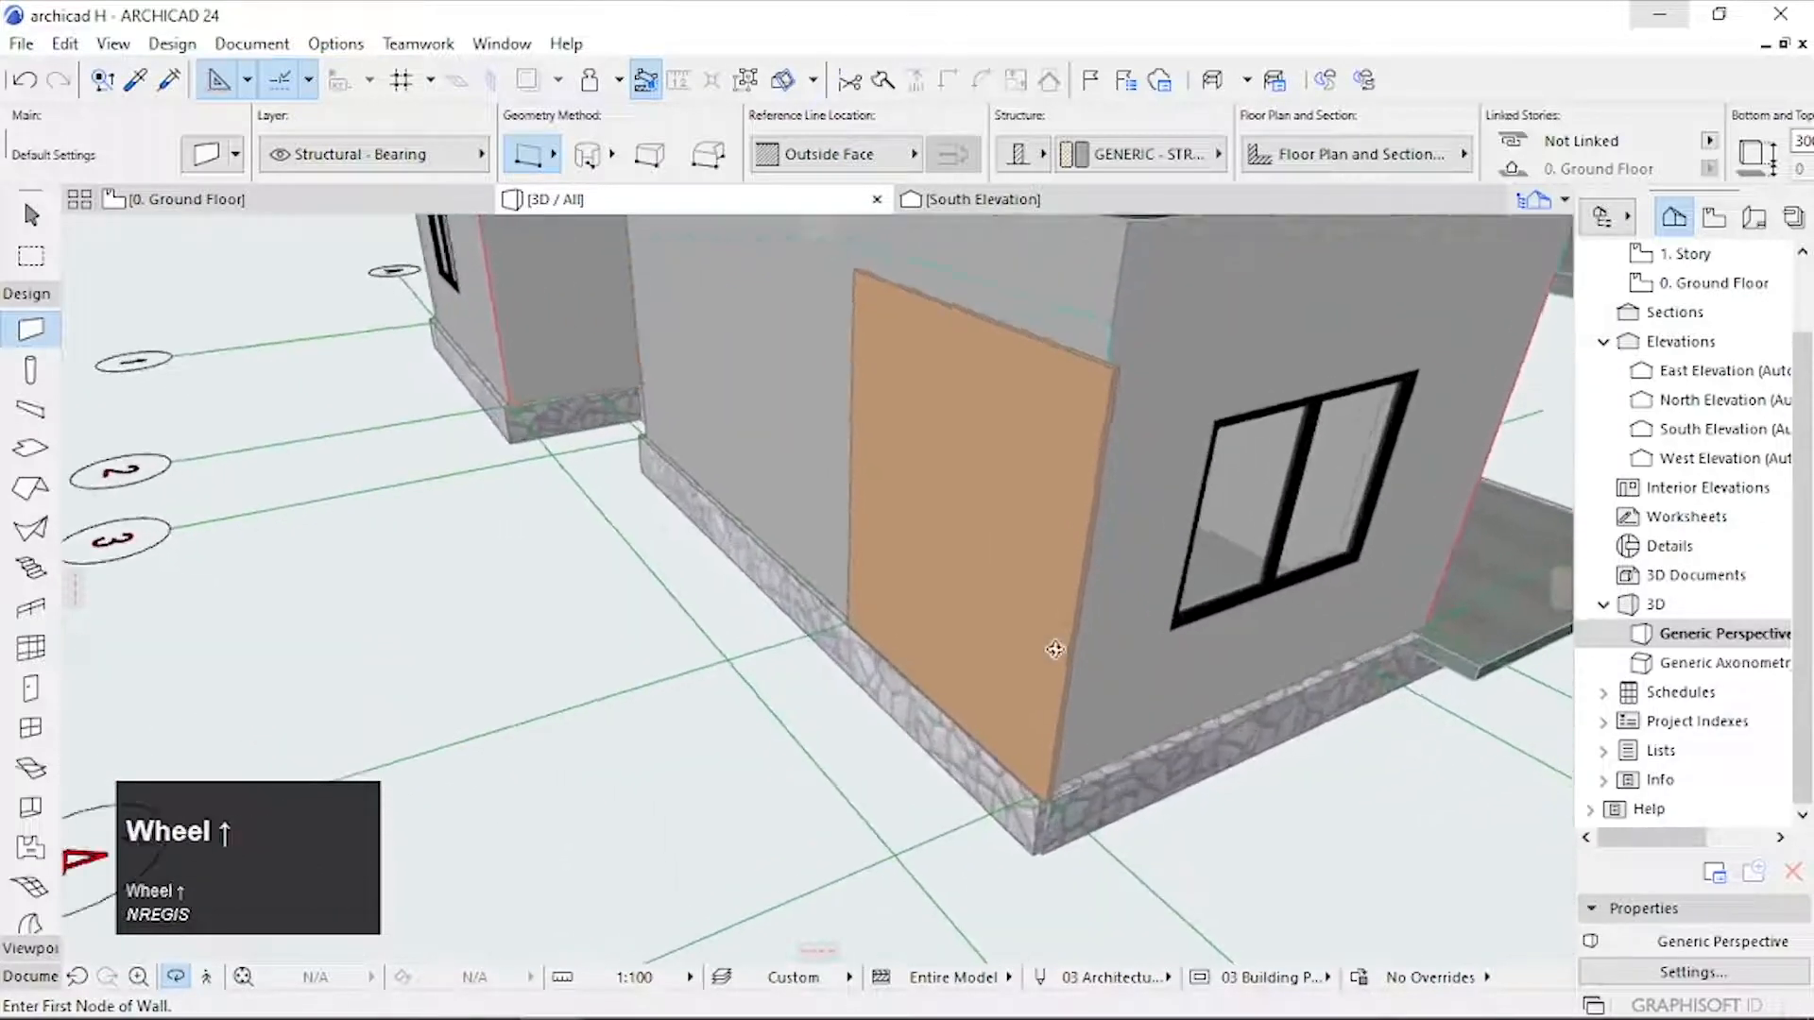
left_click_drag(1053, 648, 1064, 709)
scroll(1065, 708, "up", 2)
key("Escape")
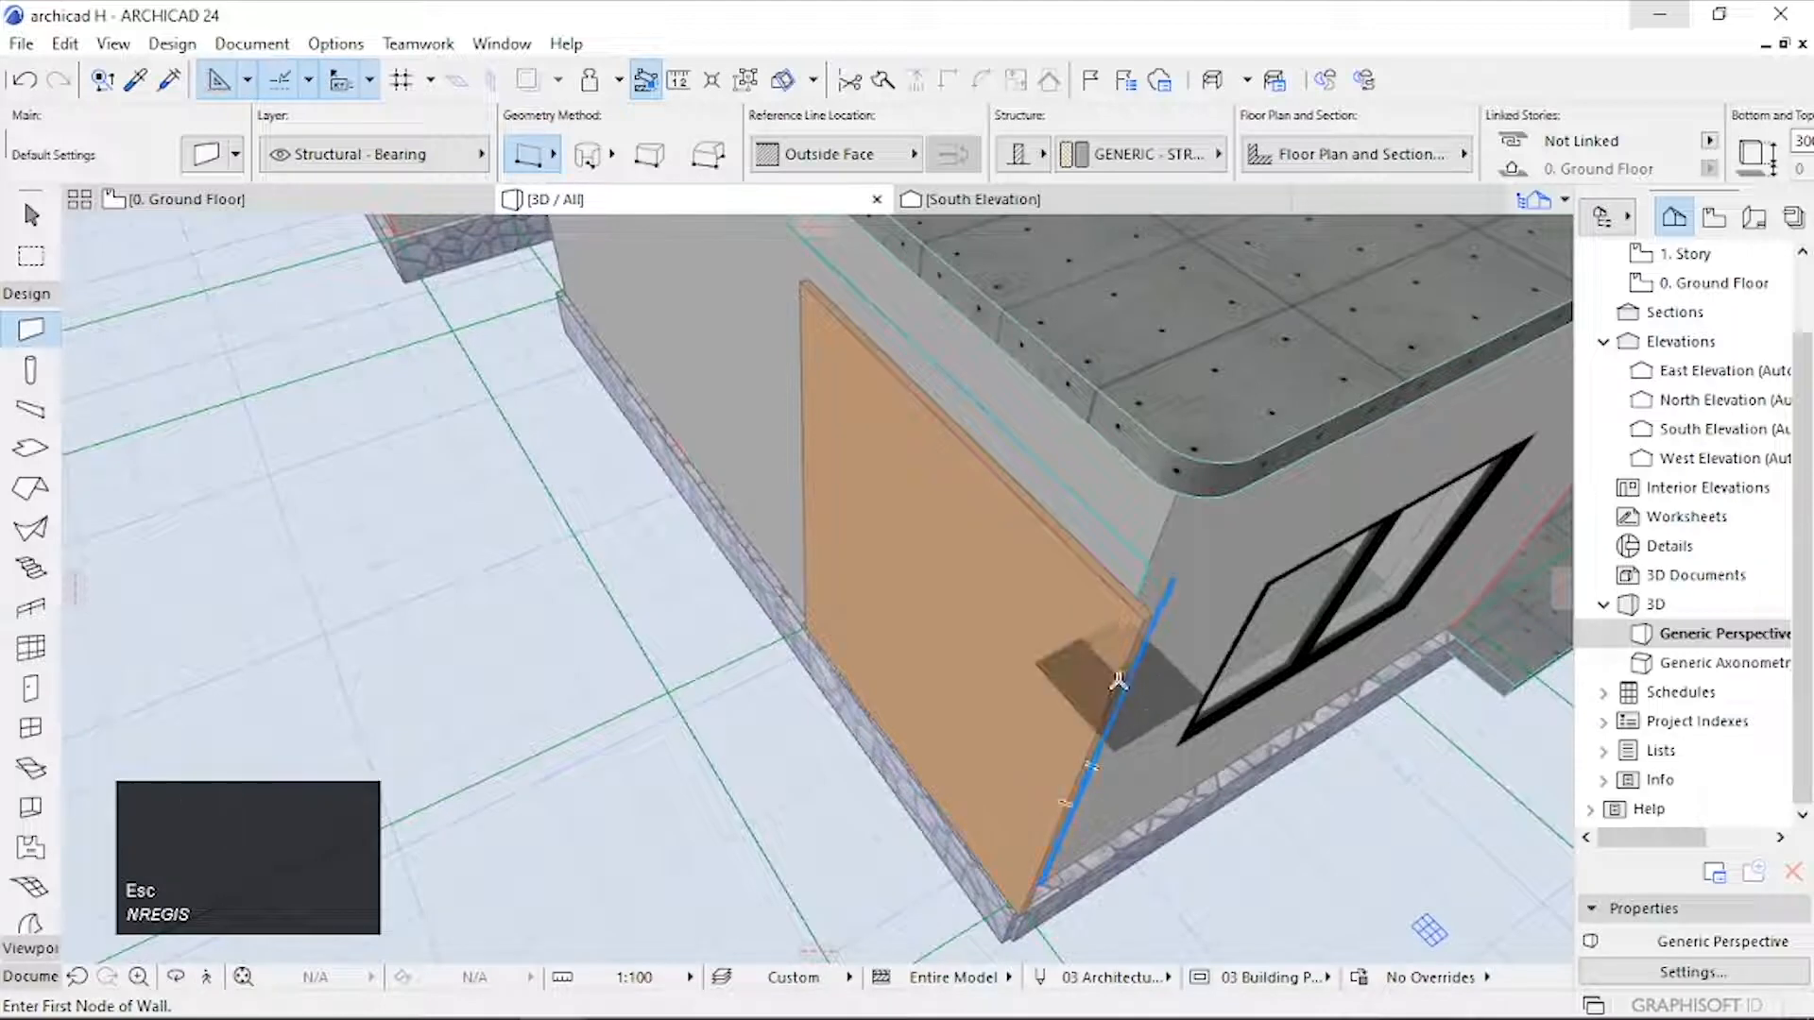
scroll(1142, 607, "up", 5)
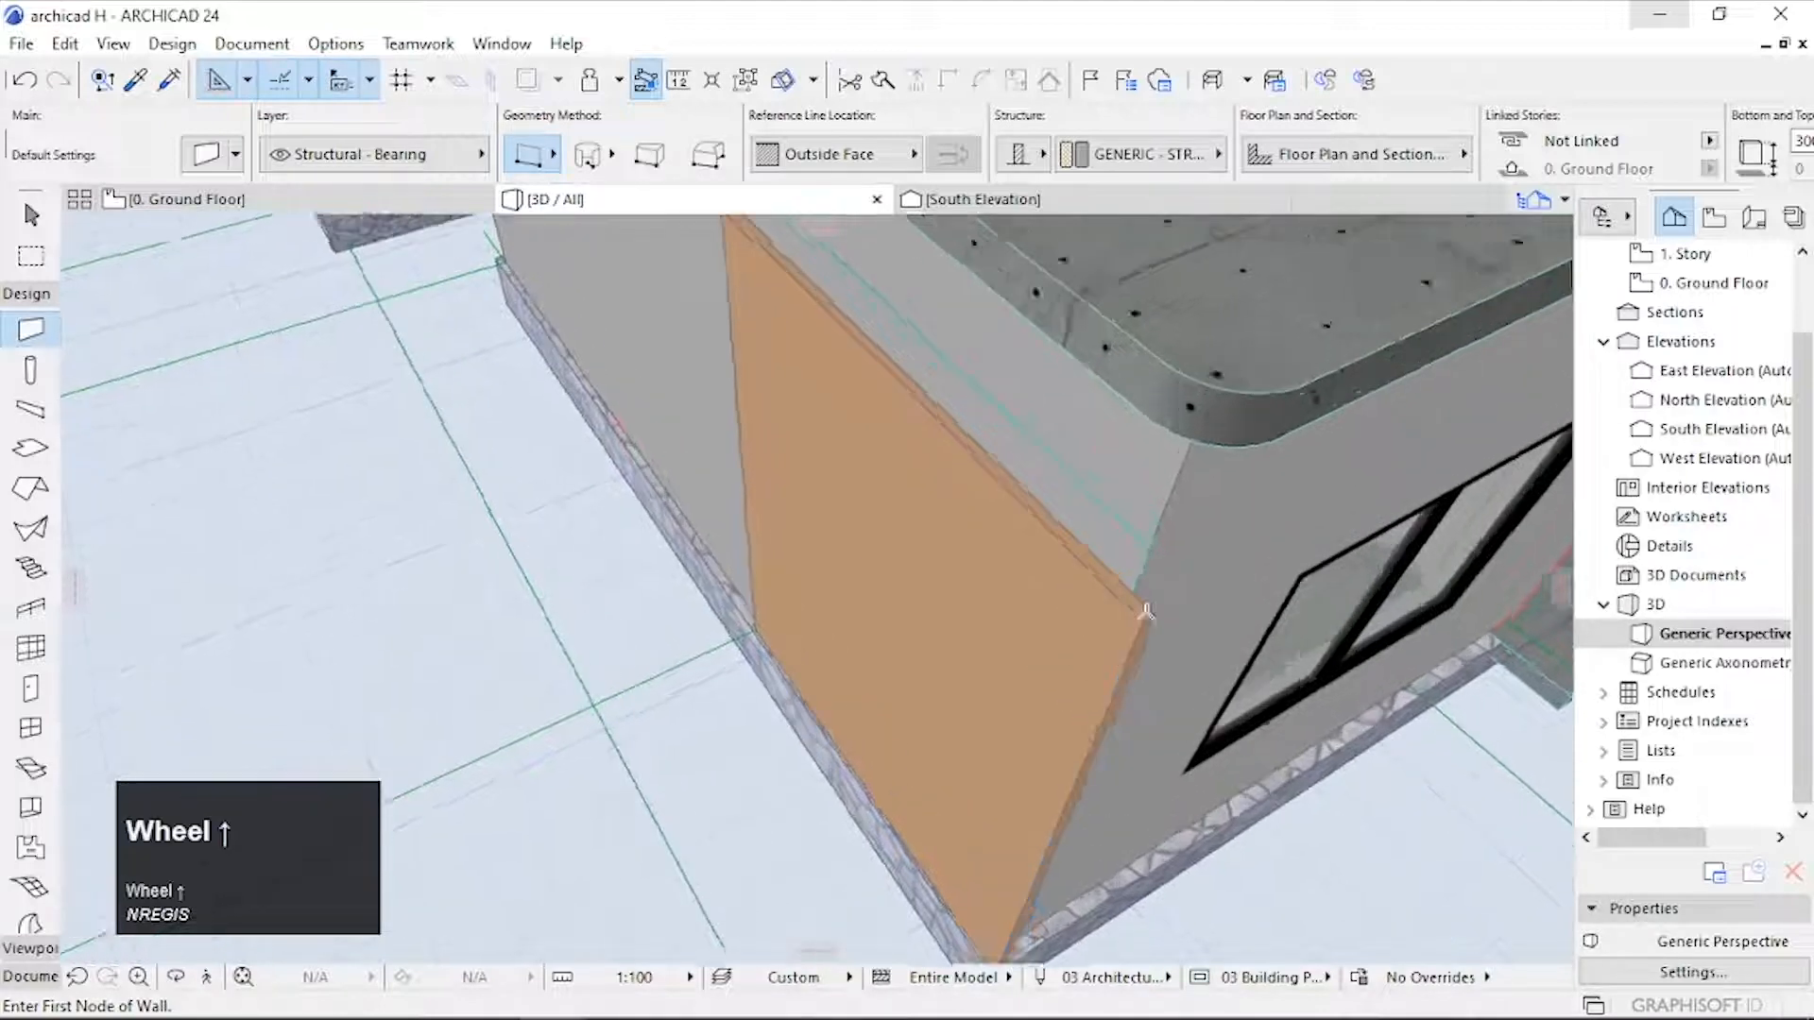
left_click(1167, 616)
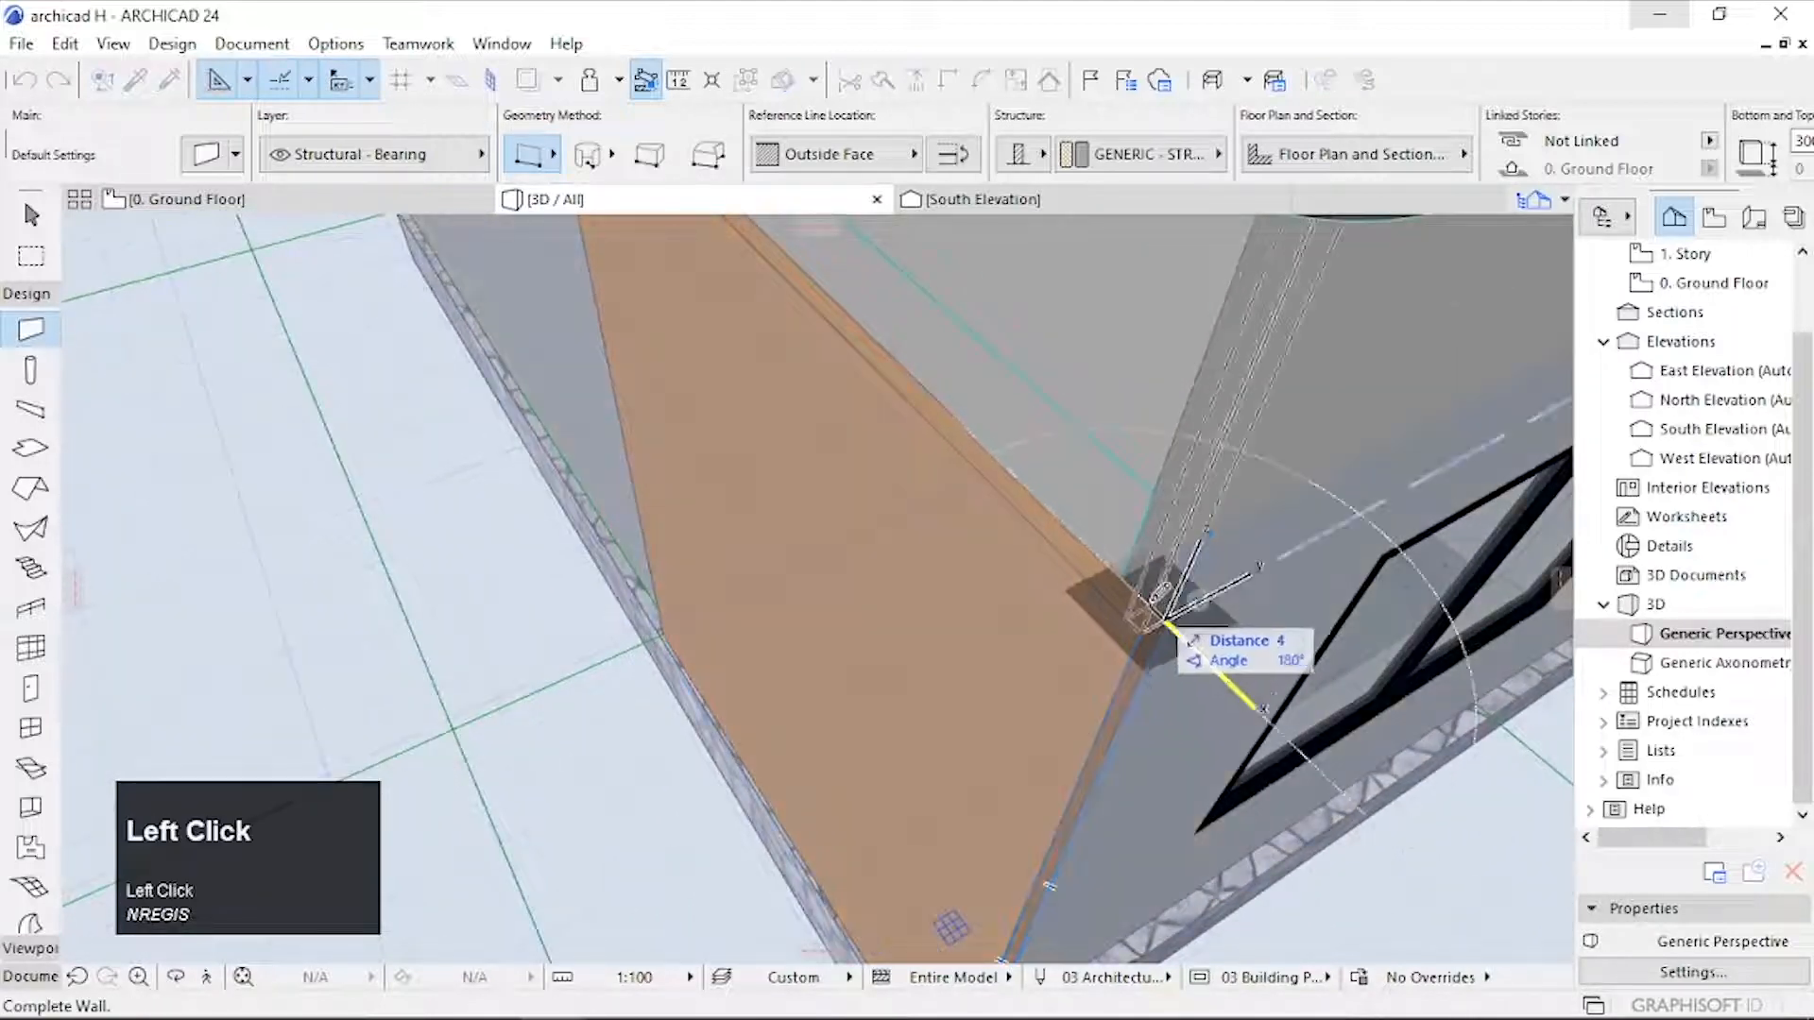
key("Escape")
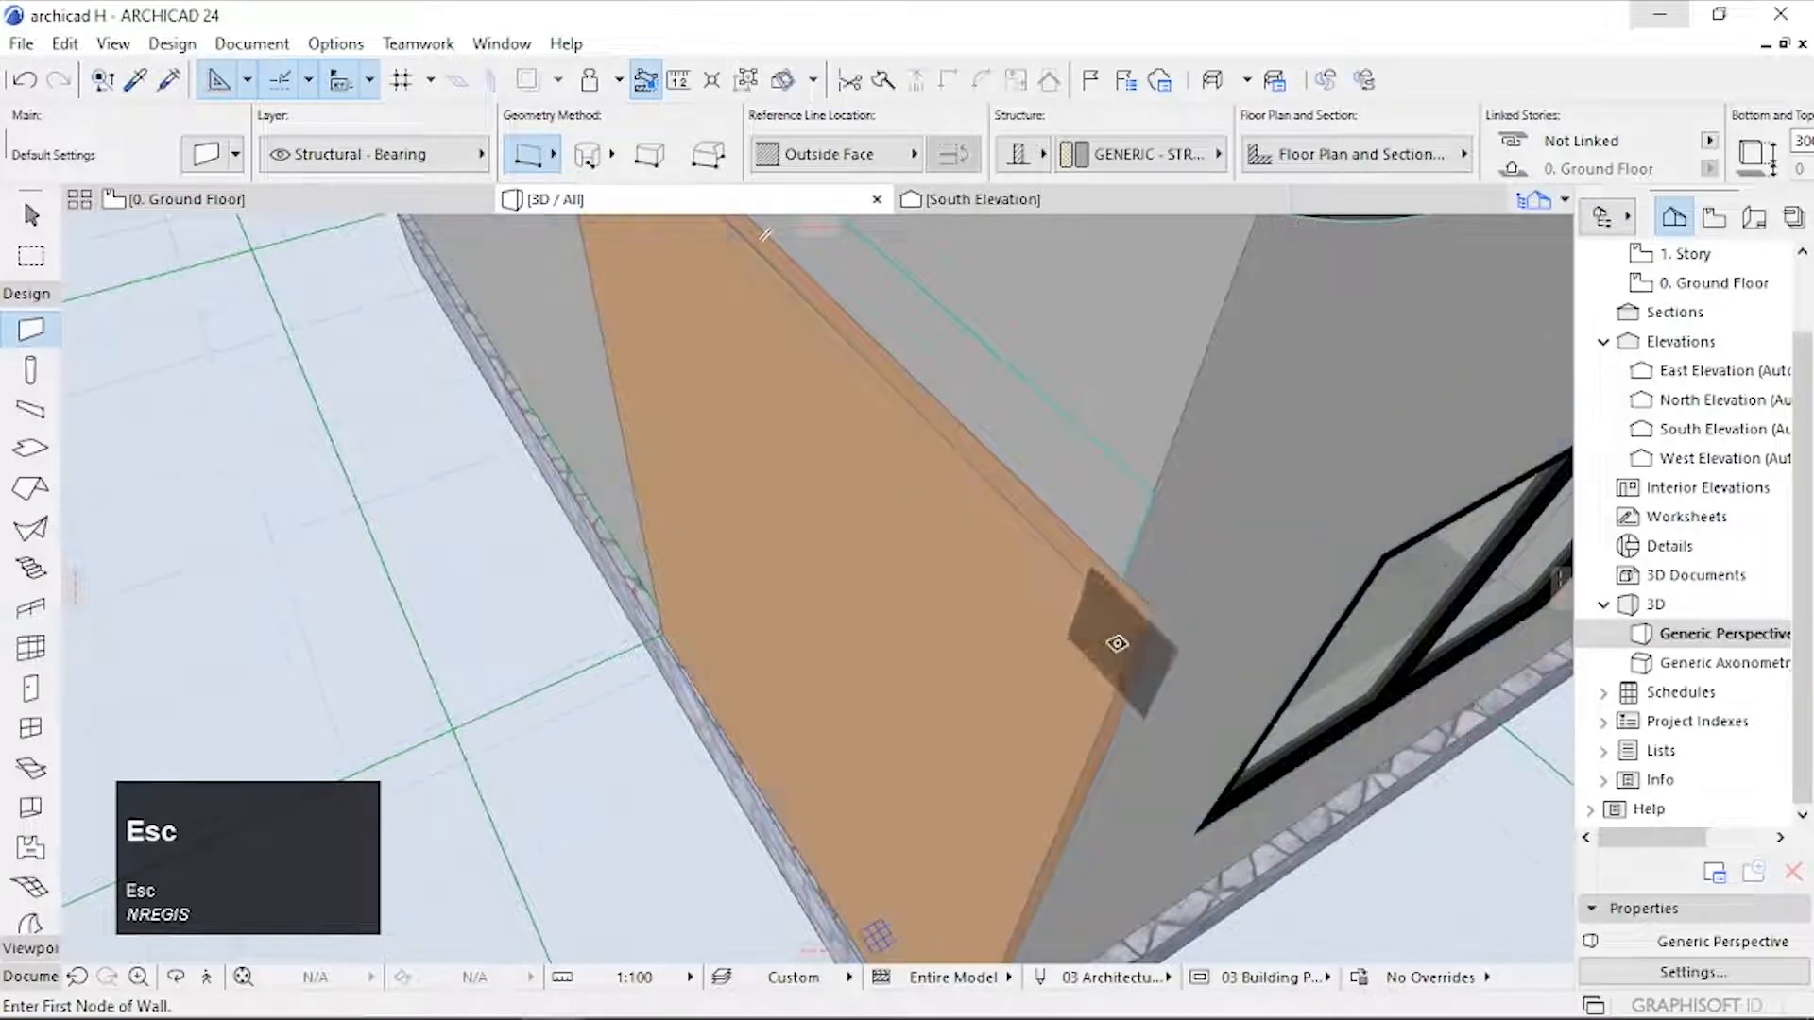
Step: Try shifting the Sienna Sand wall inward by its upper outer corner, and move it back out to its previous position
left_click(1117, 643, "shift")
key("ctrl+d")
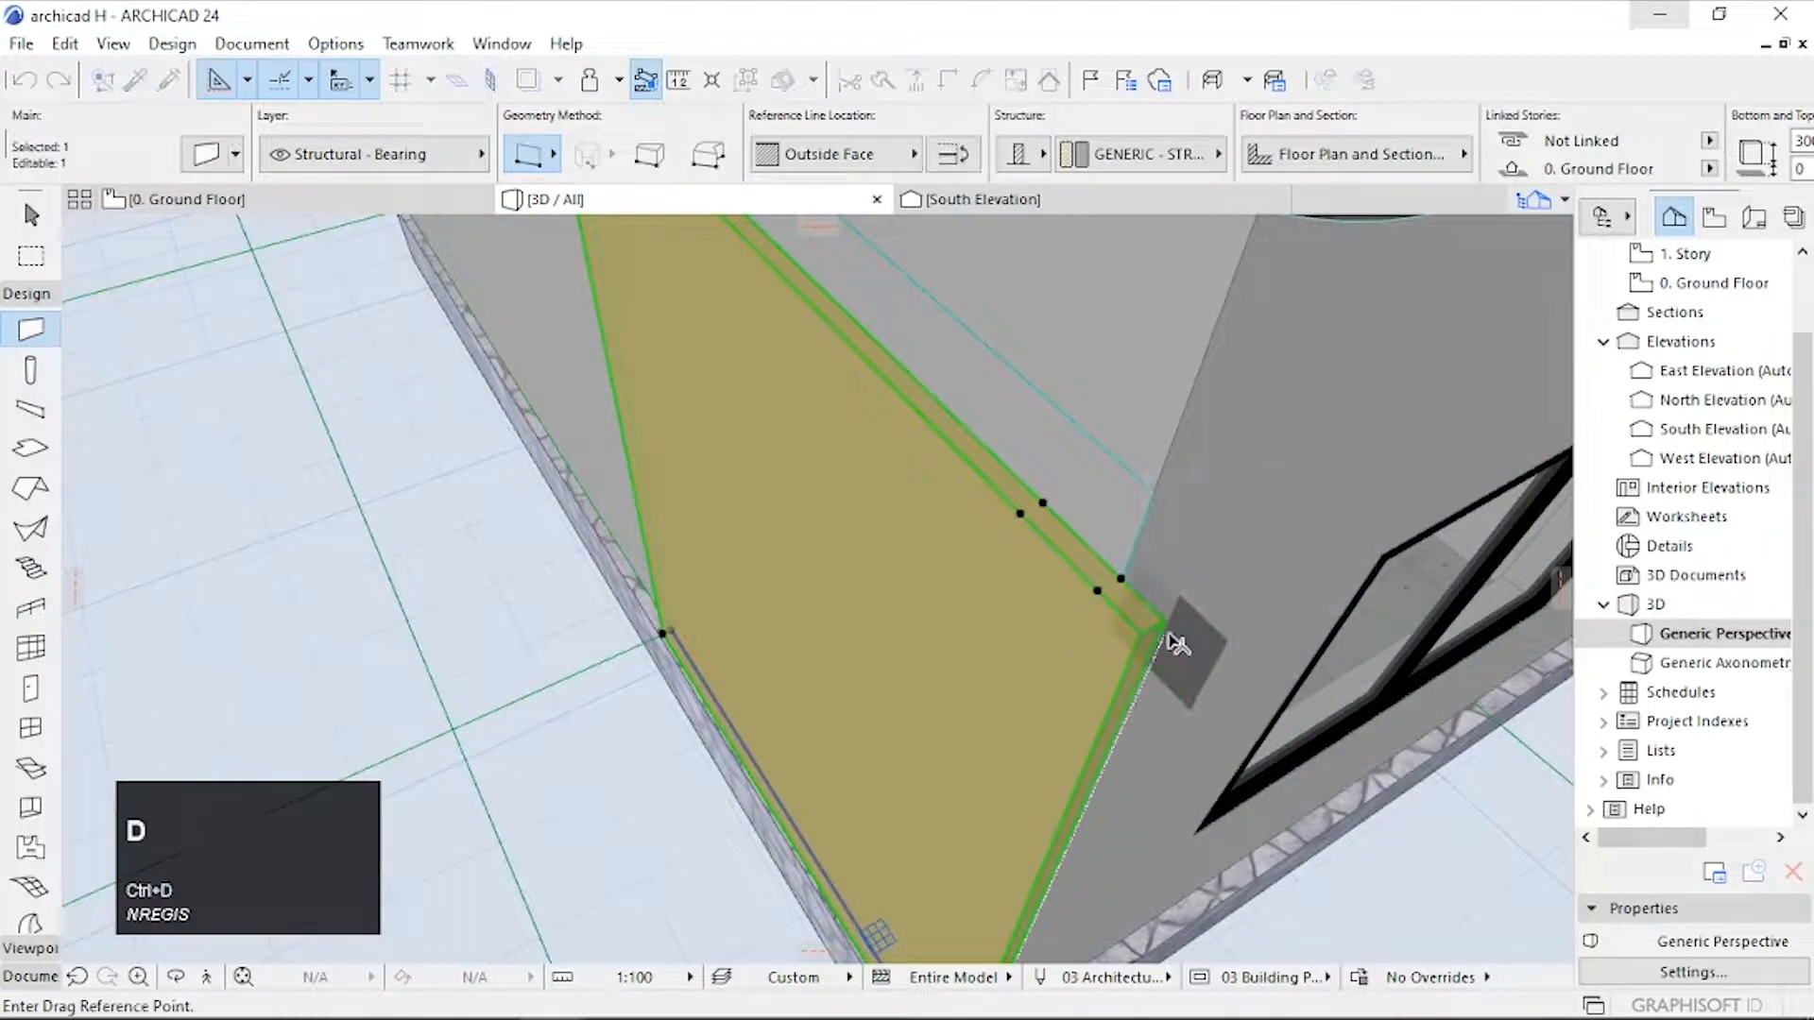
left_click(1163, 620)
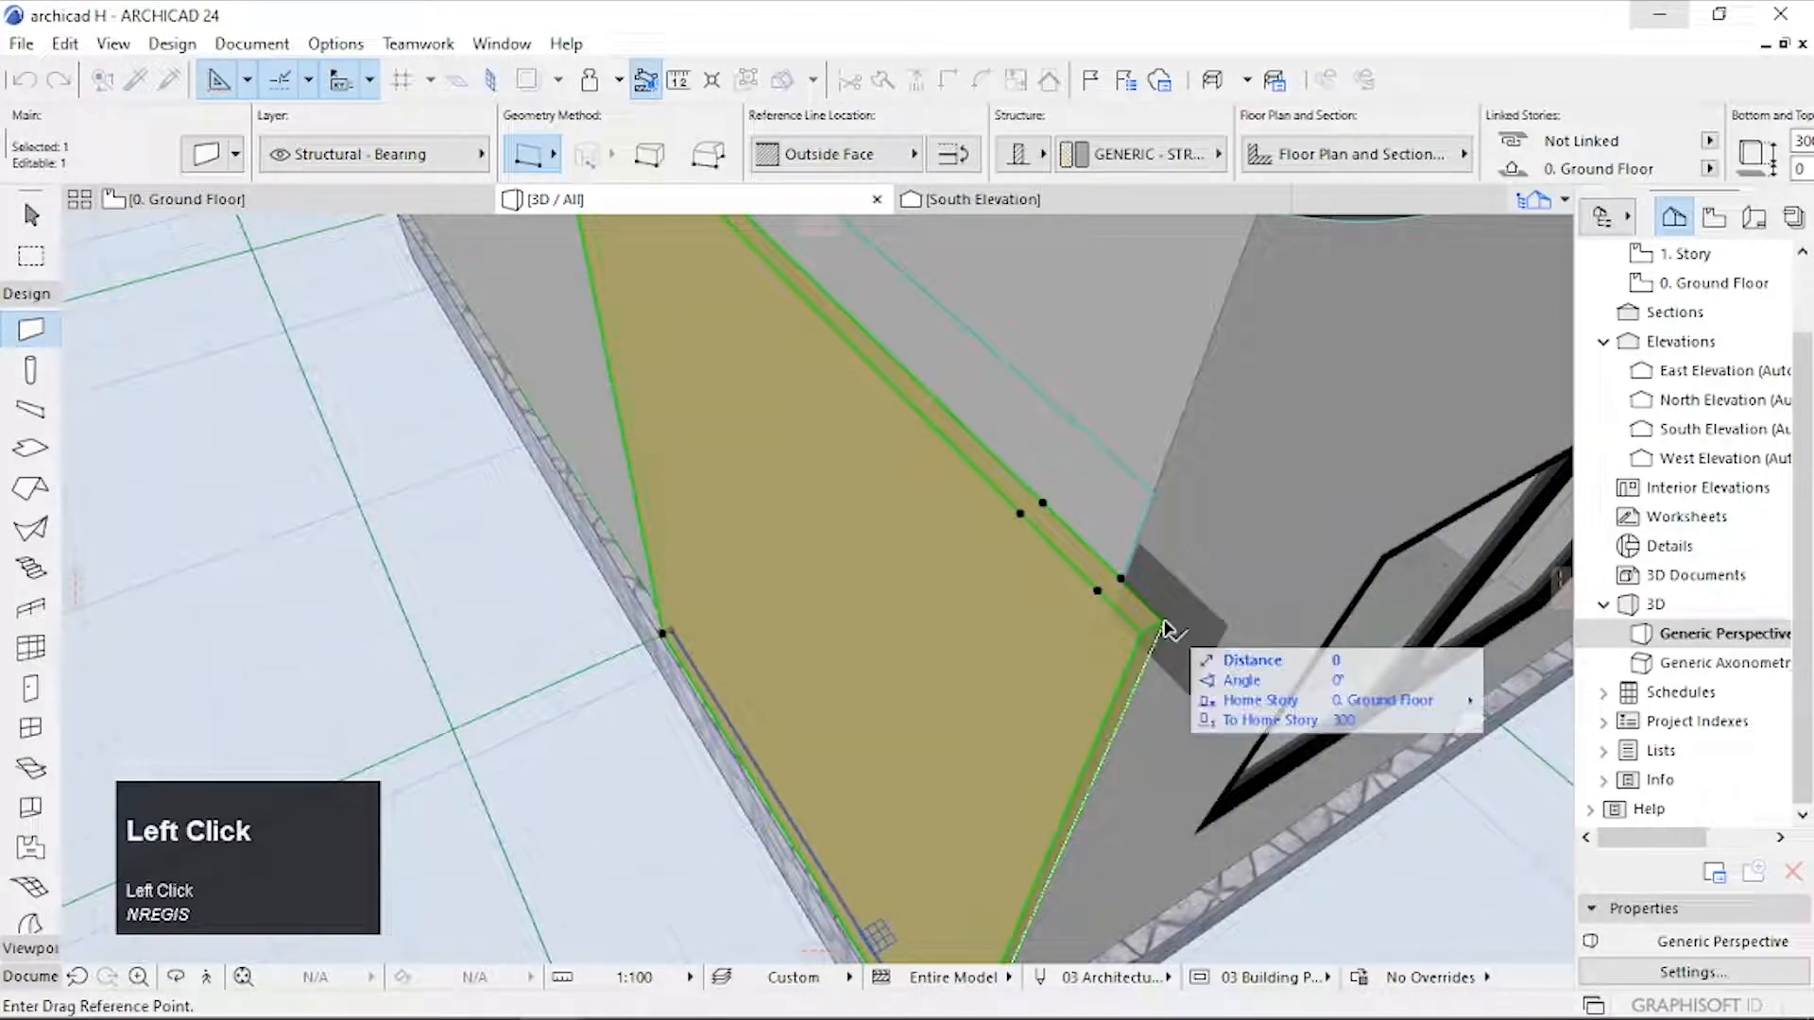
left_click(1123, 580)
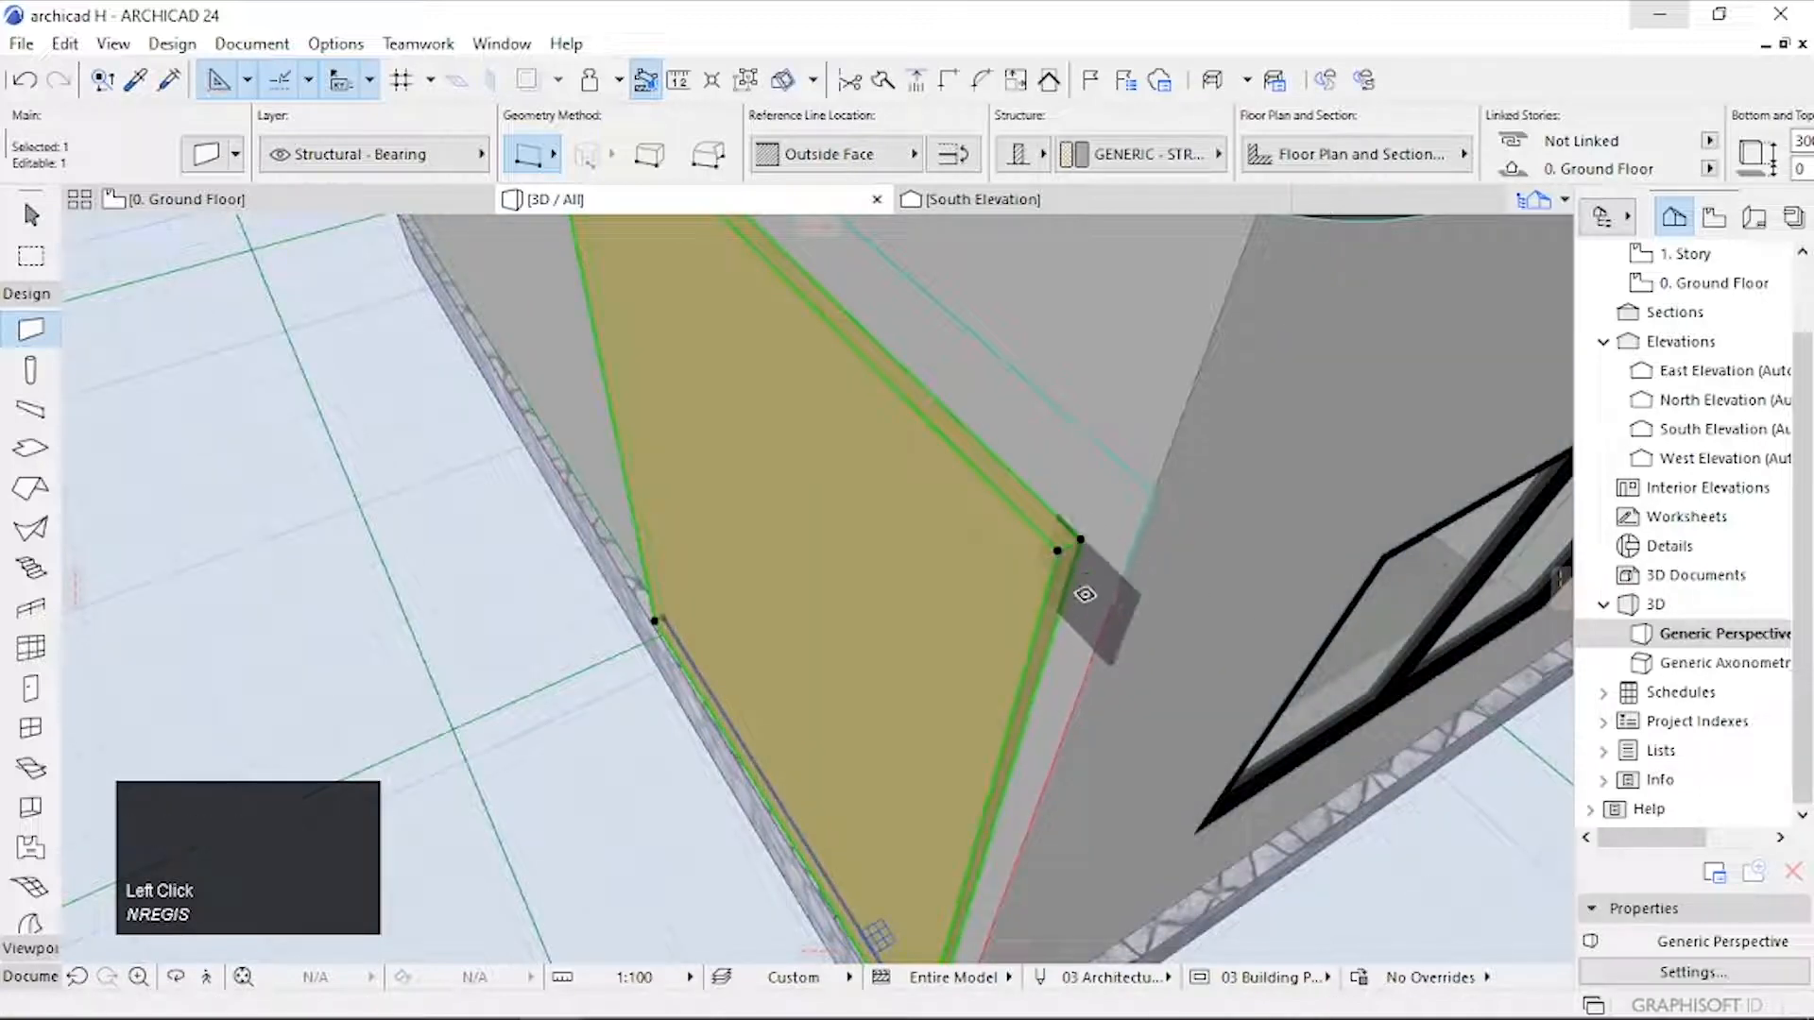
key("ctrl+d")
left_click(1082, 546)
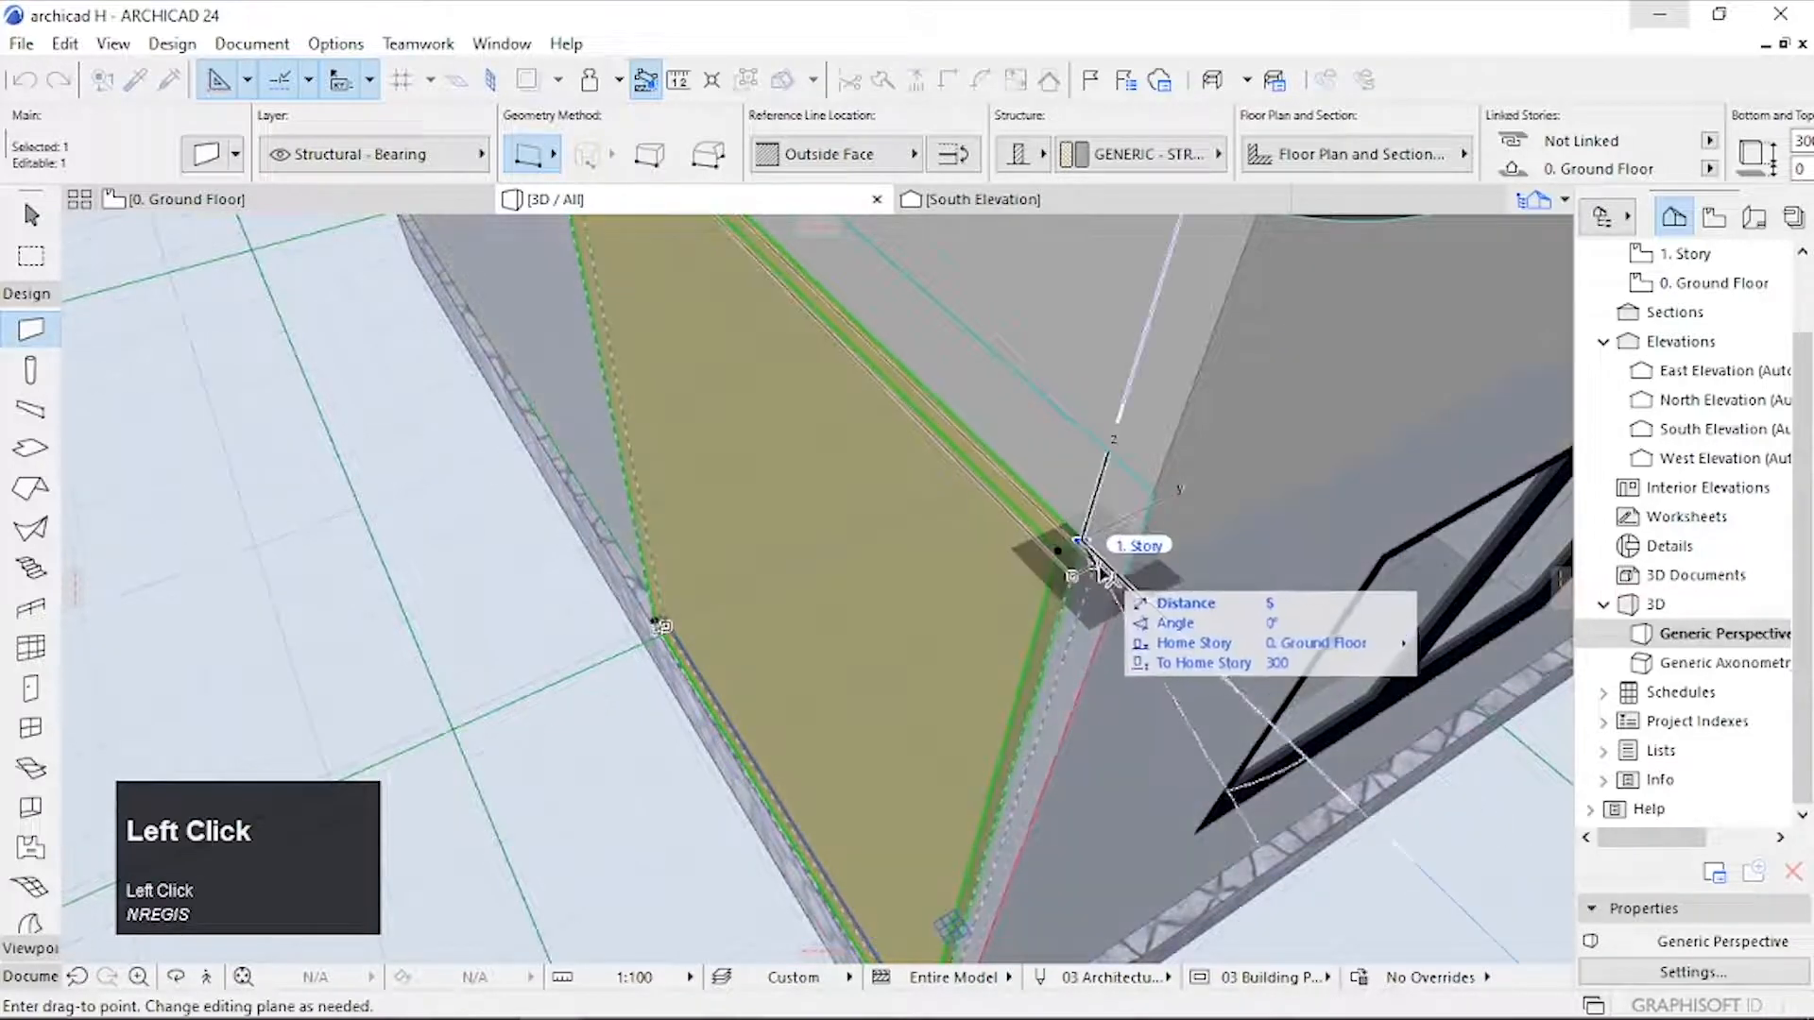
left_click(1123, 622)
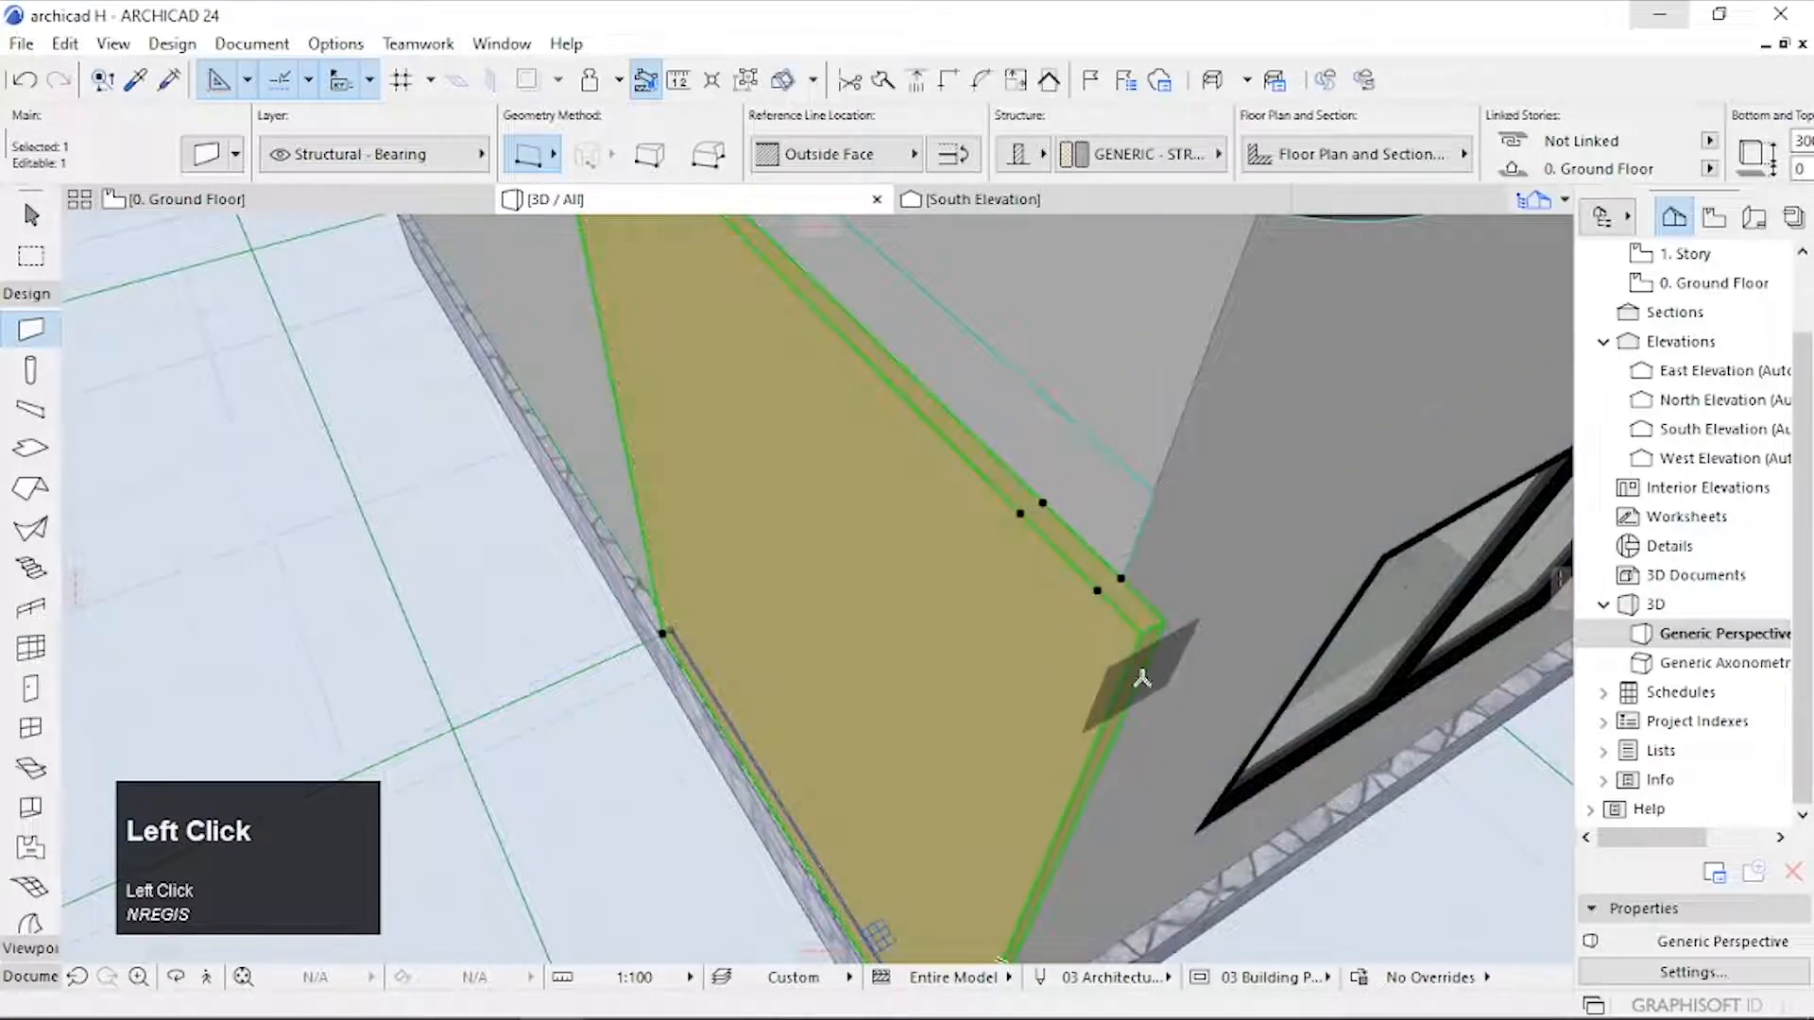
Step: Draw a second 250 long Sienna Sand wall along the facade base, continuing from the free end of the first one
key("o")
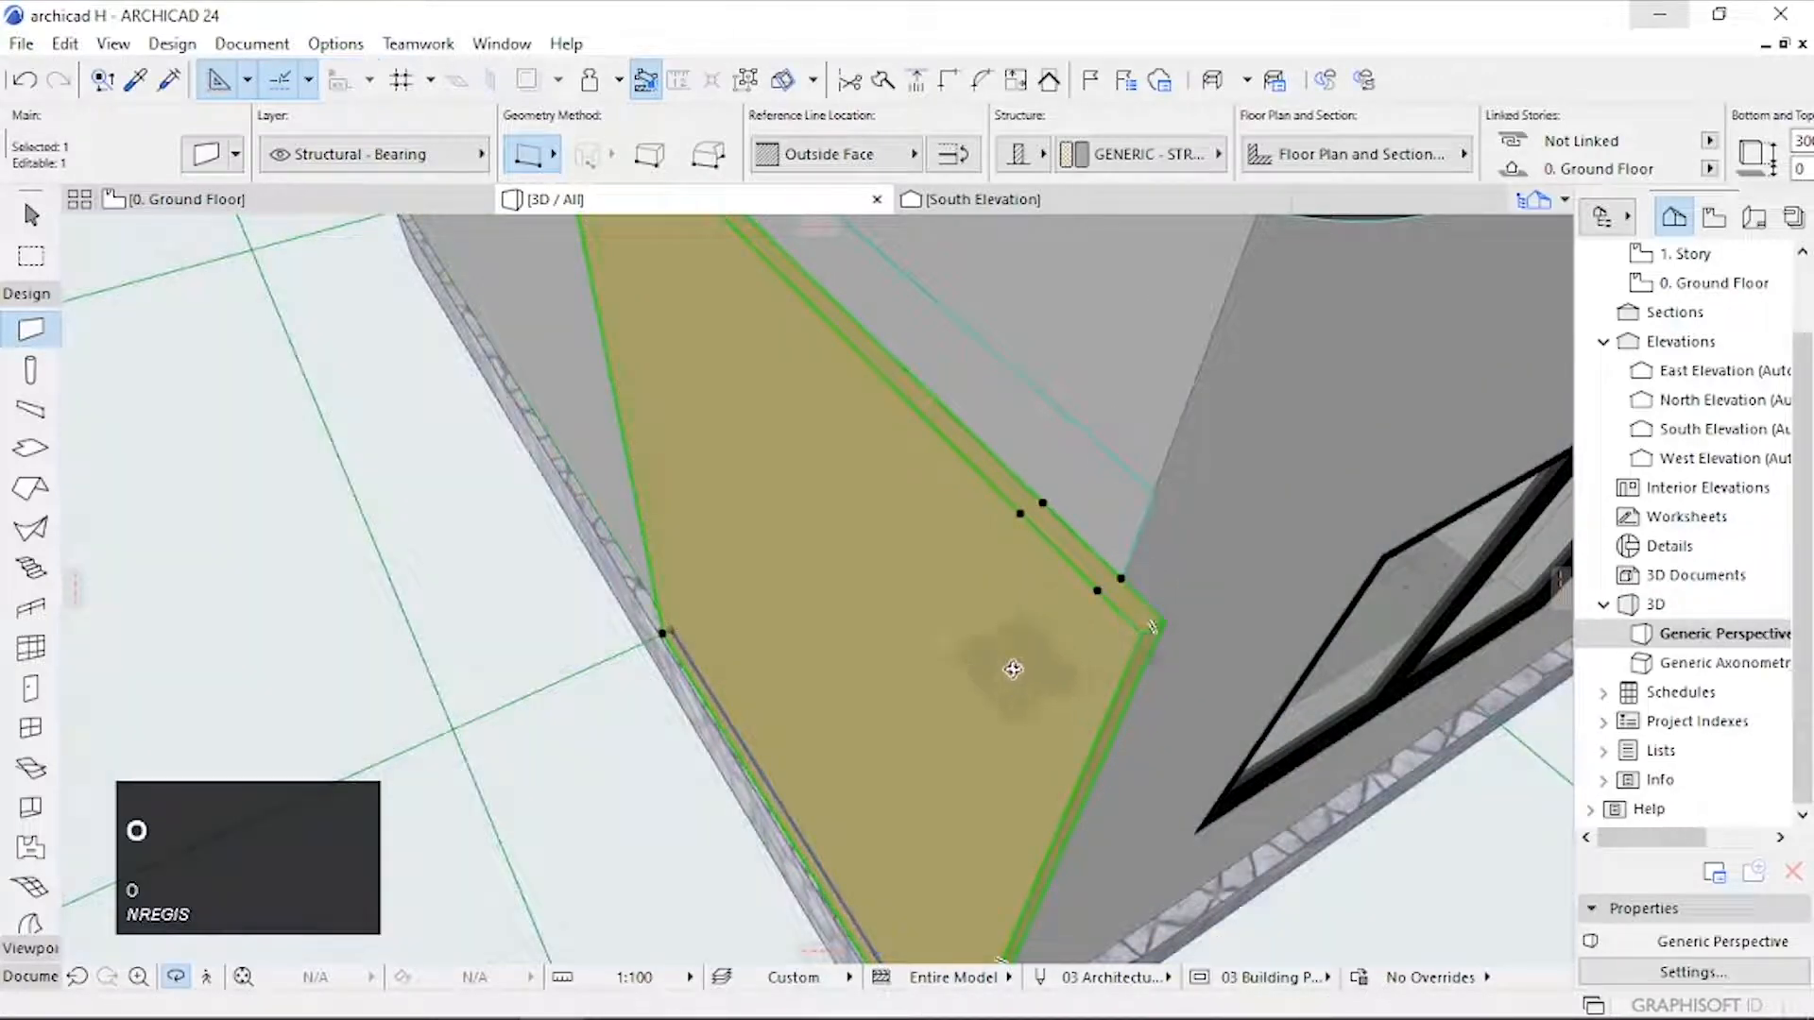
scroll(1077, 631, "down", 5)
left_click_drag(1009, 669, 793, 725)
middle_click_drag(792, 725, 818, 587)
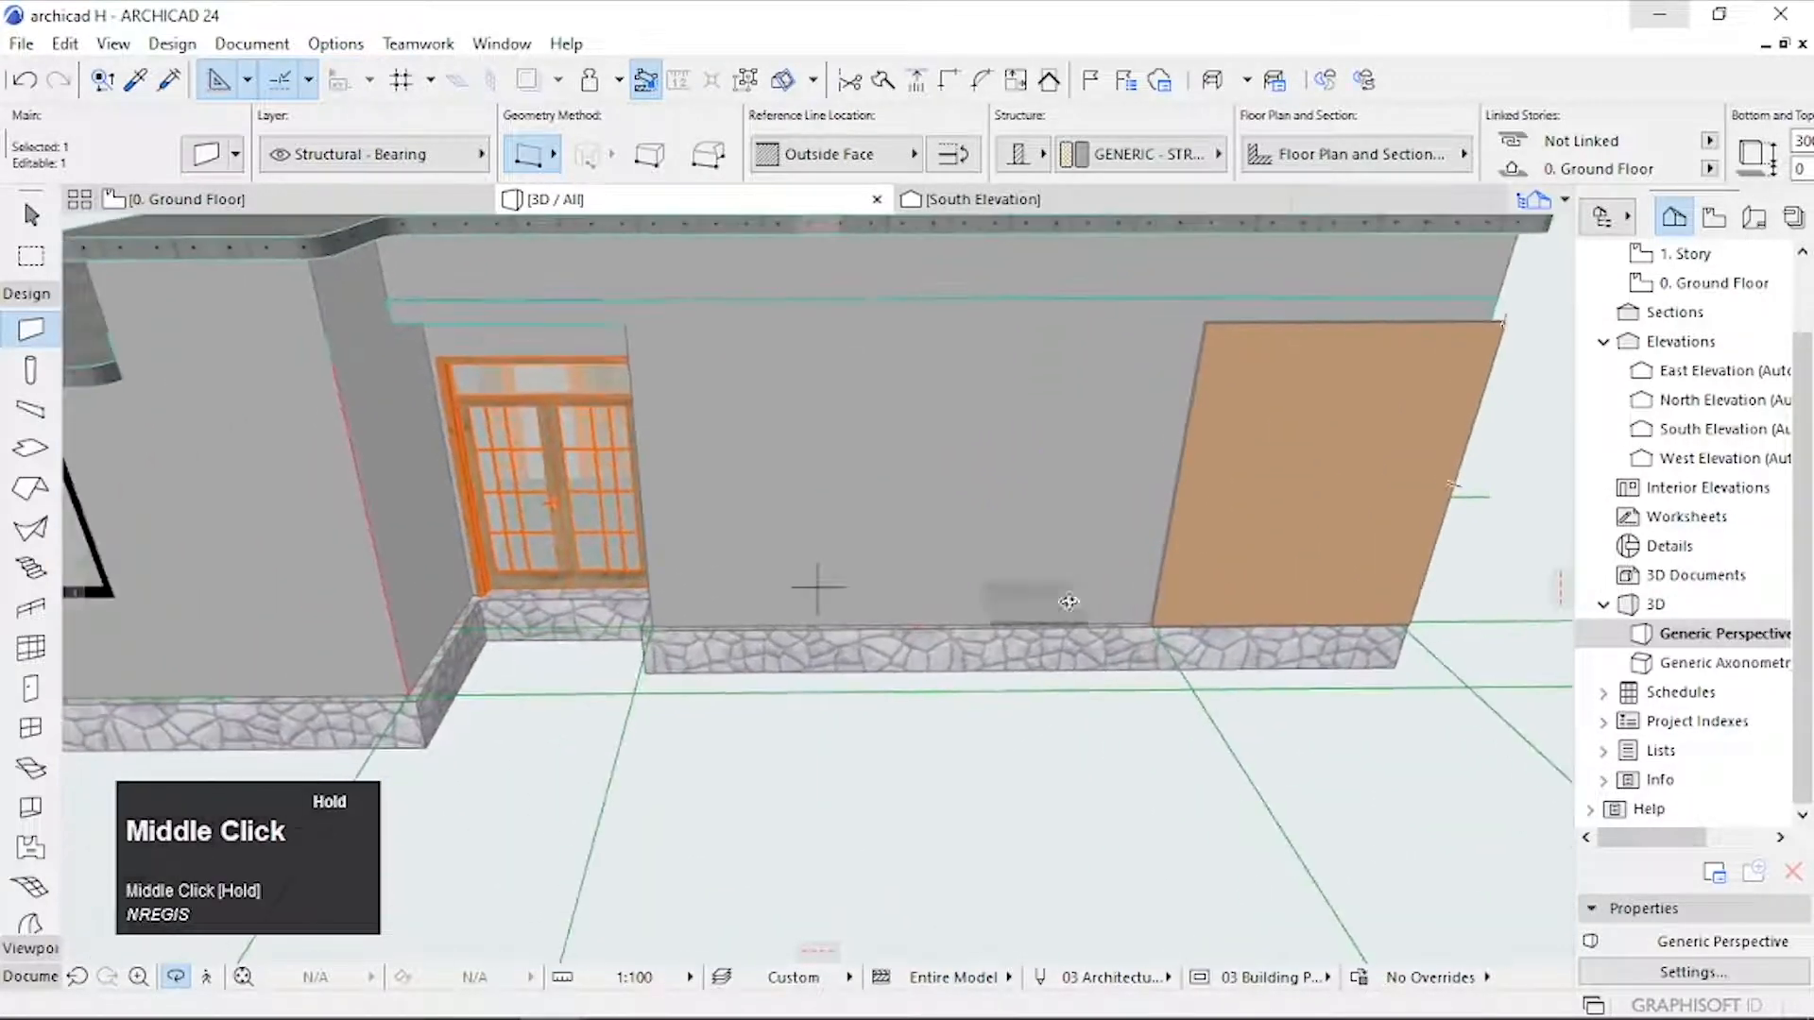
scroll(1117, 599, "up", 3)
key("Escape")
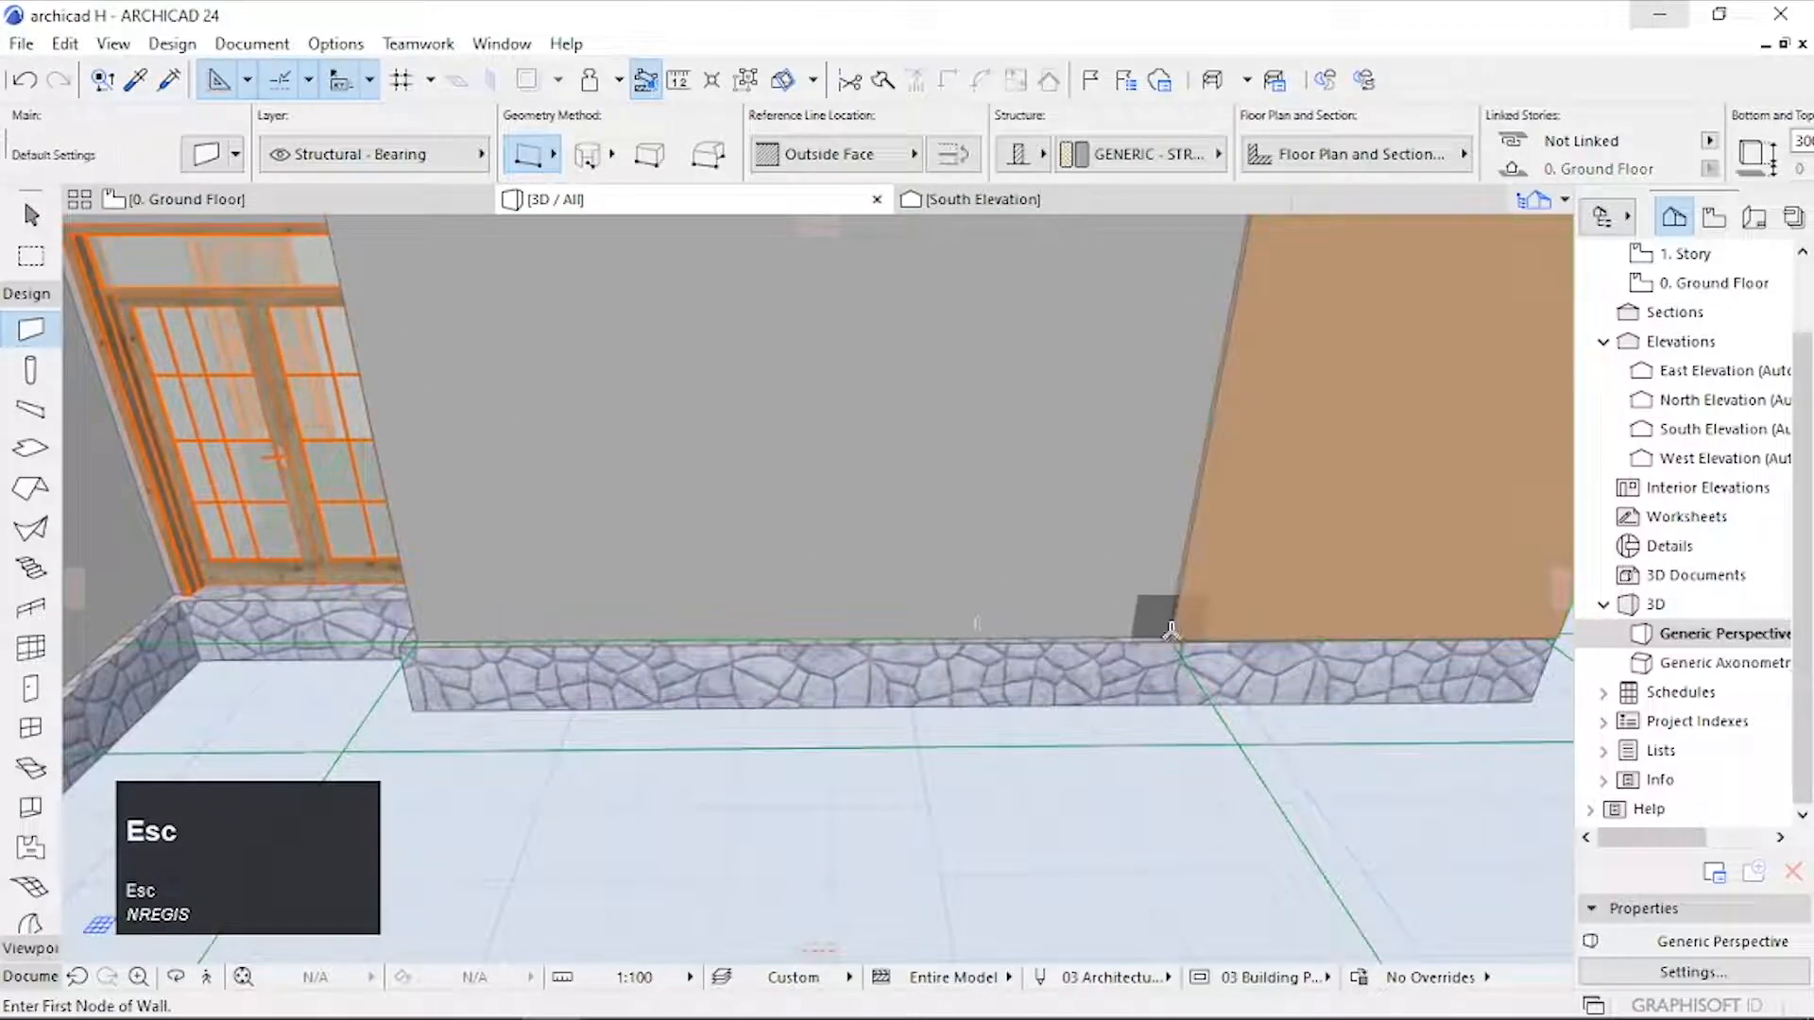
scroll(1169, 631, "up", 2)
left_click(1168, 632)
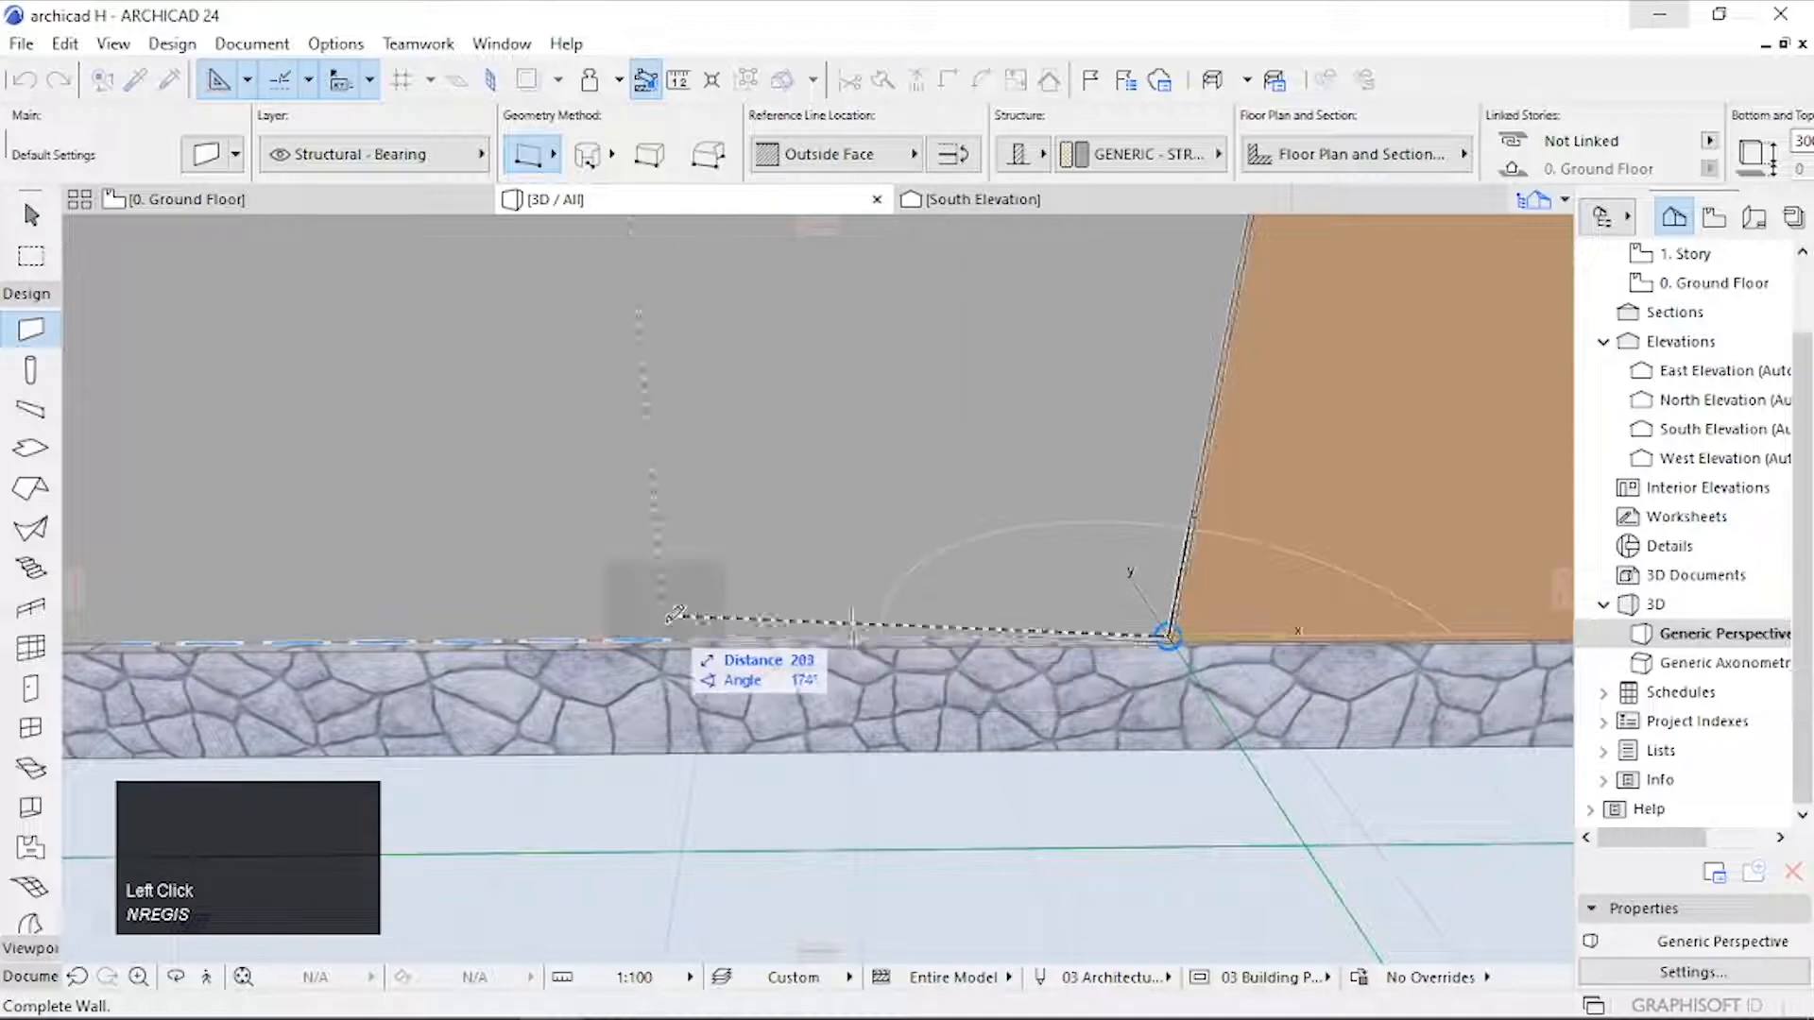
type("25")
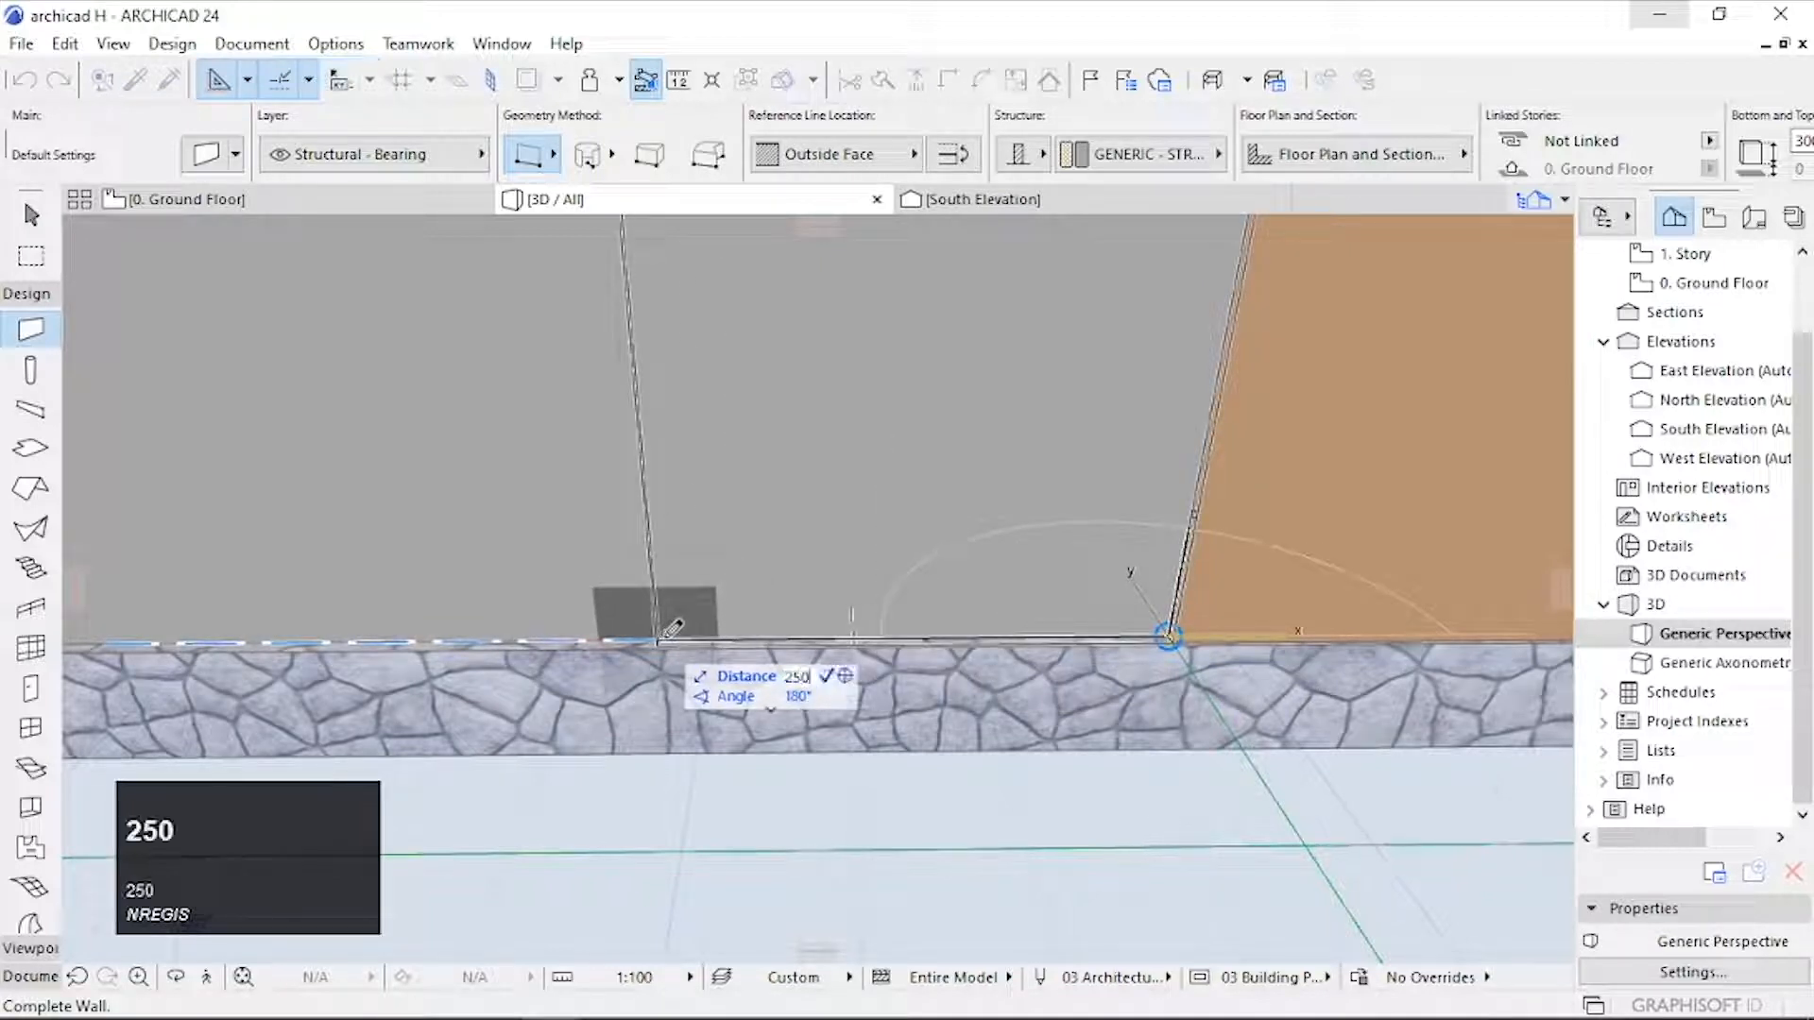
type("0")
key("Return")
scroll(812, 689, "down", 4)
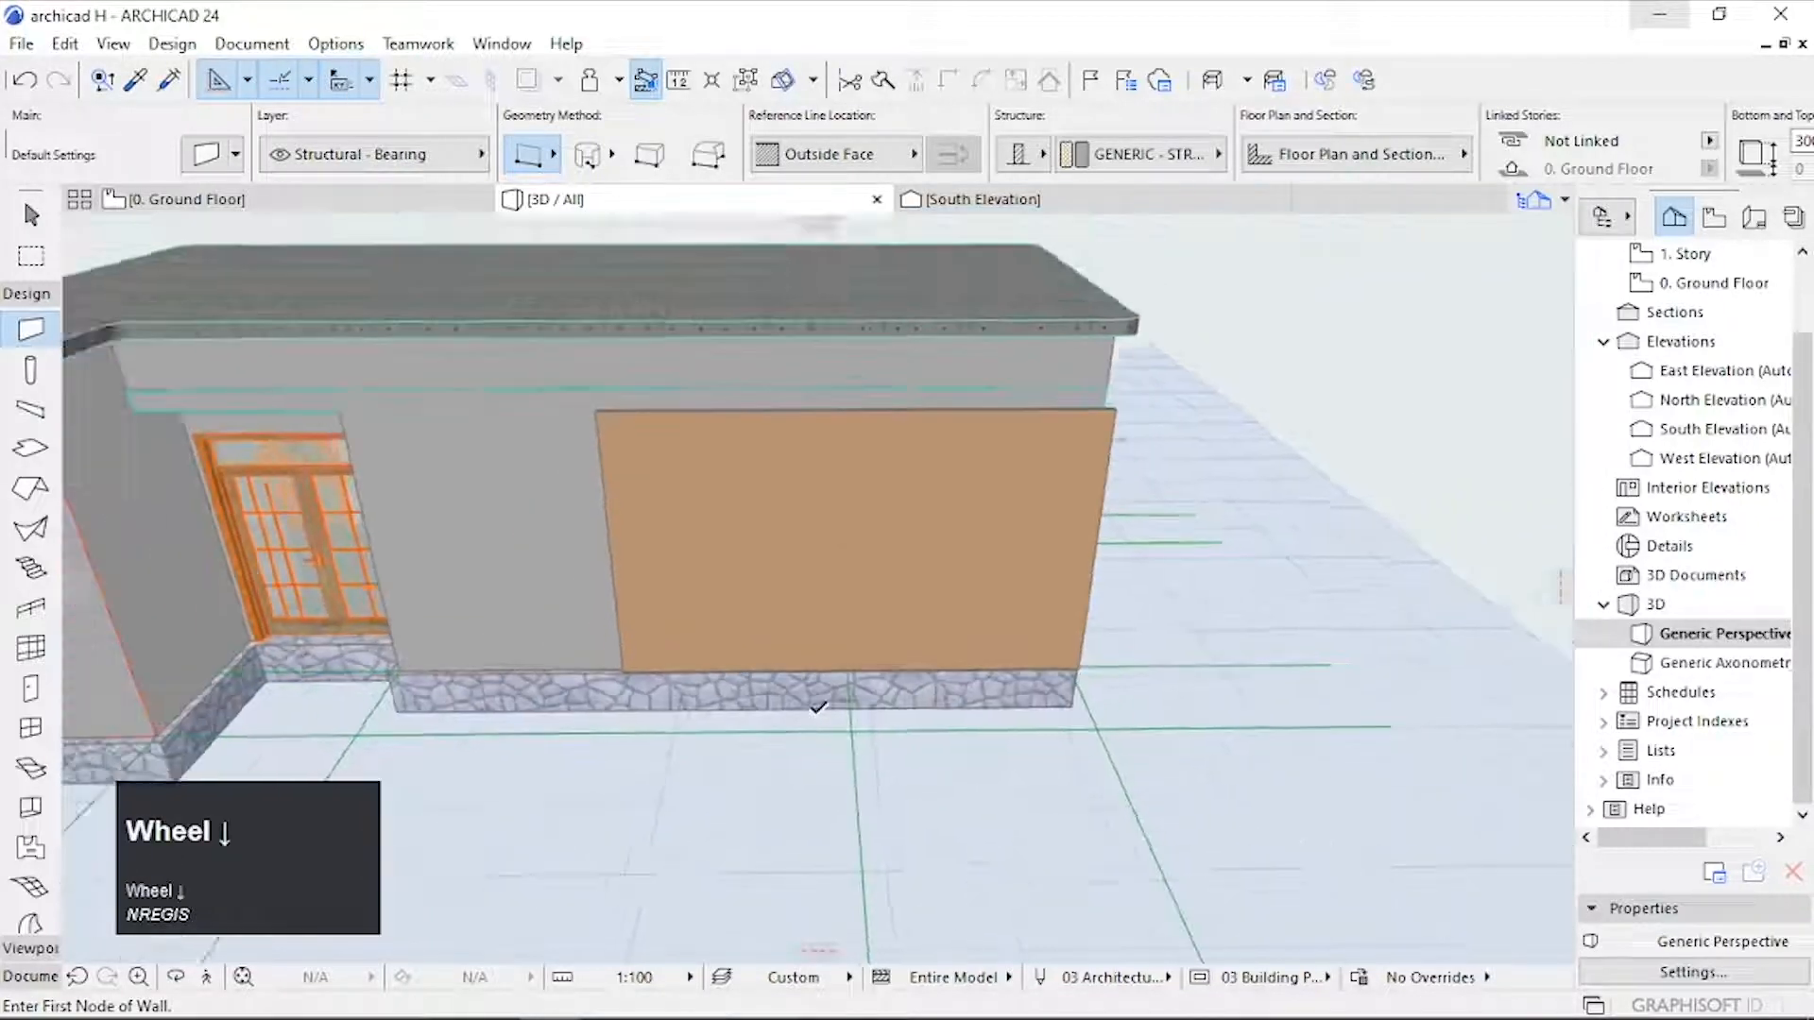
scroll(811, 688, "up", 1)
key("Escape")
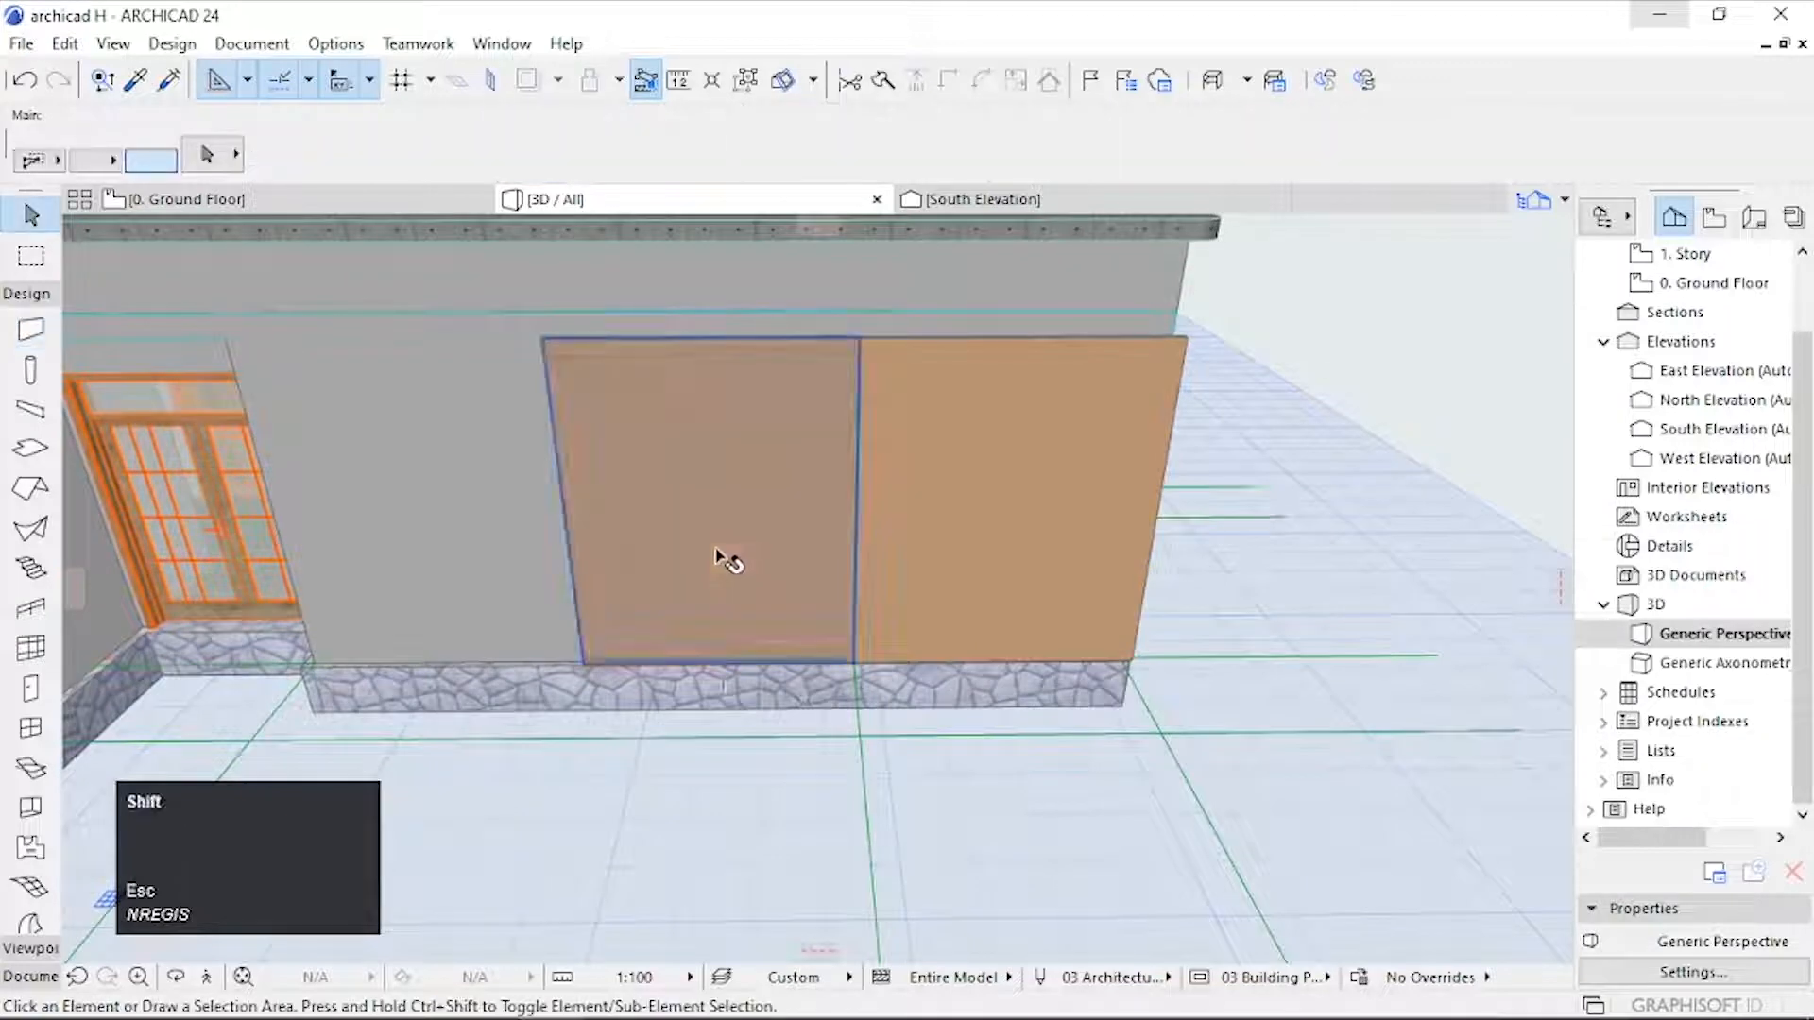
Step: Draw a third Sienna Sand wall from the end of the second one to the facade corner beside the orange-framed door
middle_click(813, 625)
scroll(955, 668, "up", 5)
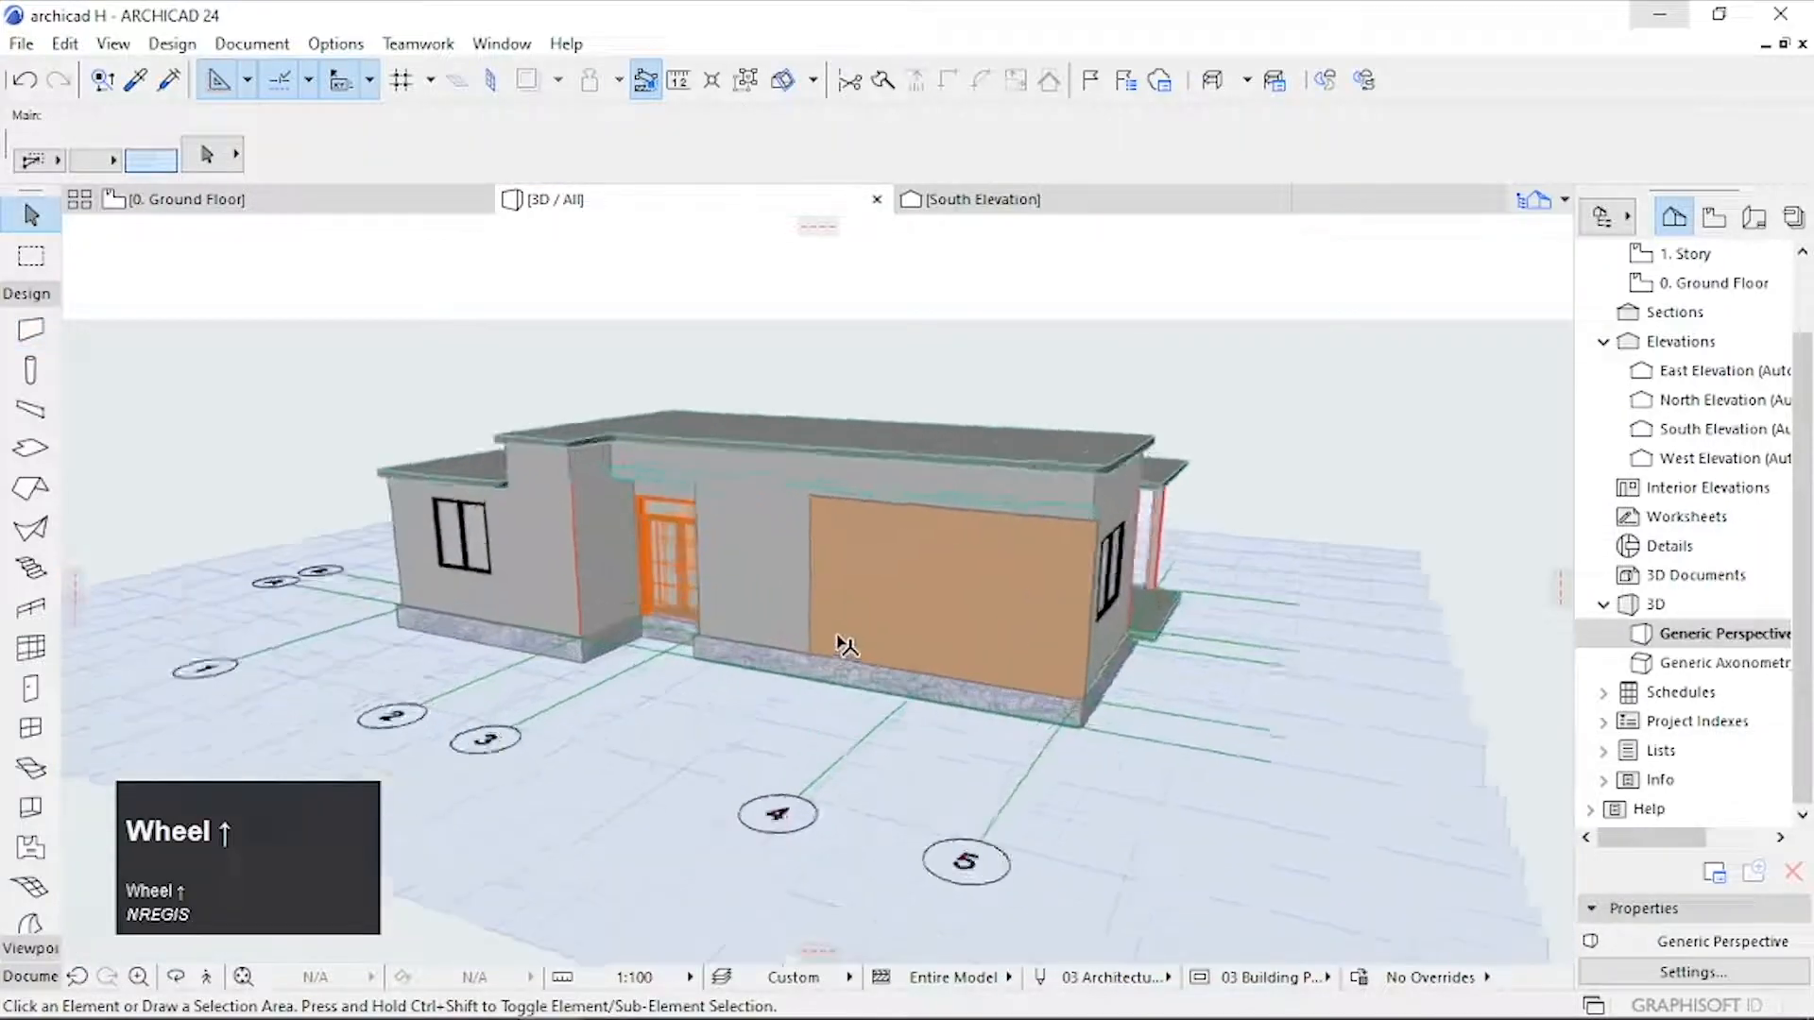
middle_click_drag(813, 644, 1121, 661)
scroll(1100, 663, "up", 3)
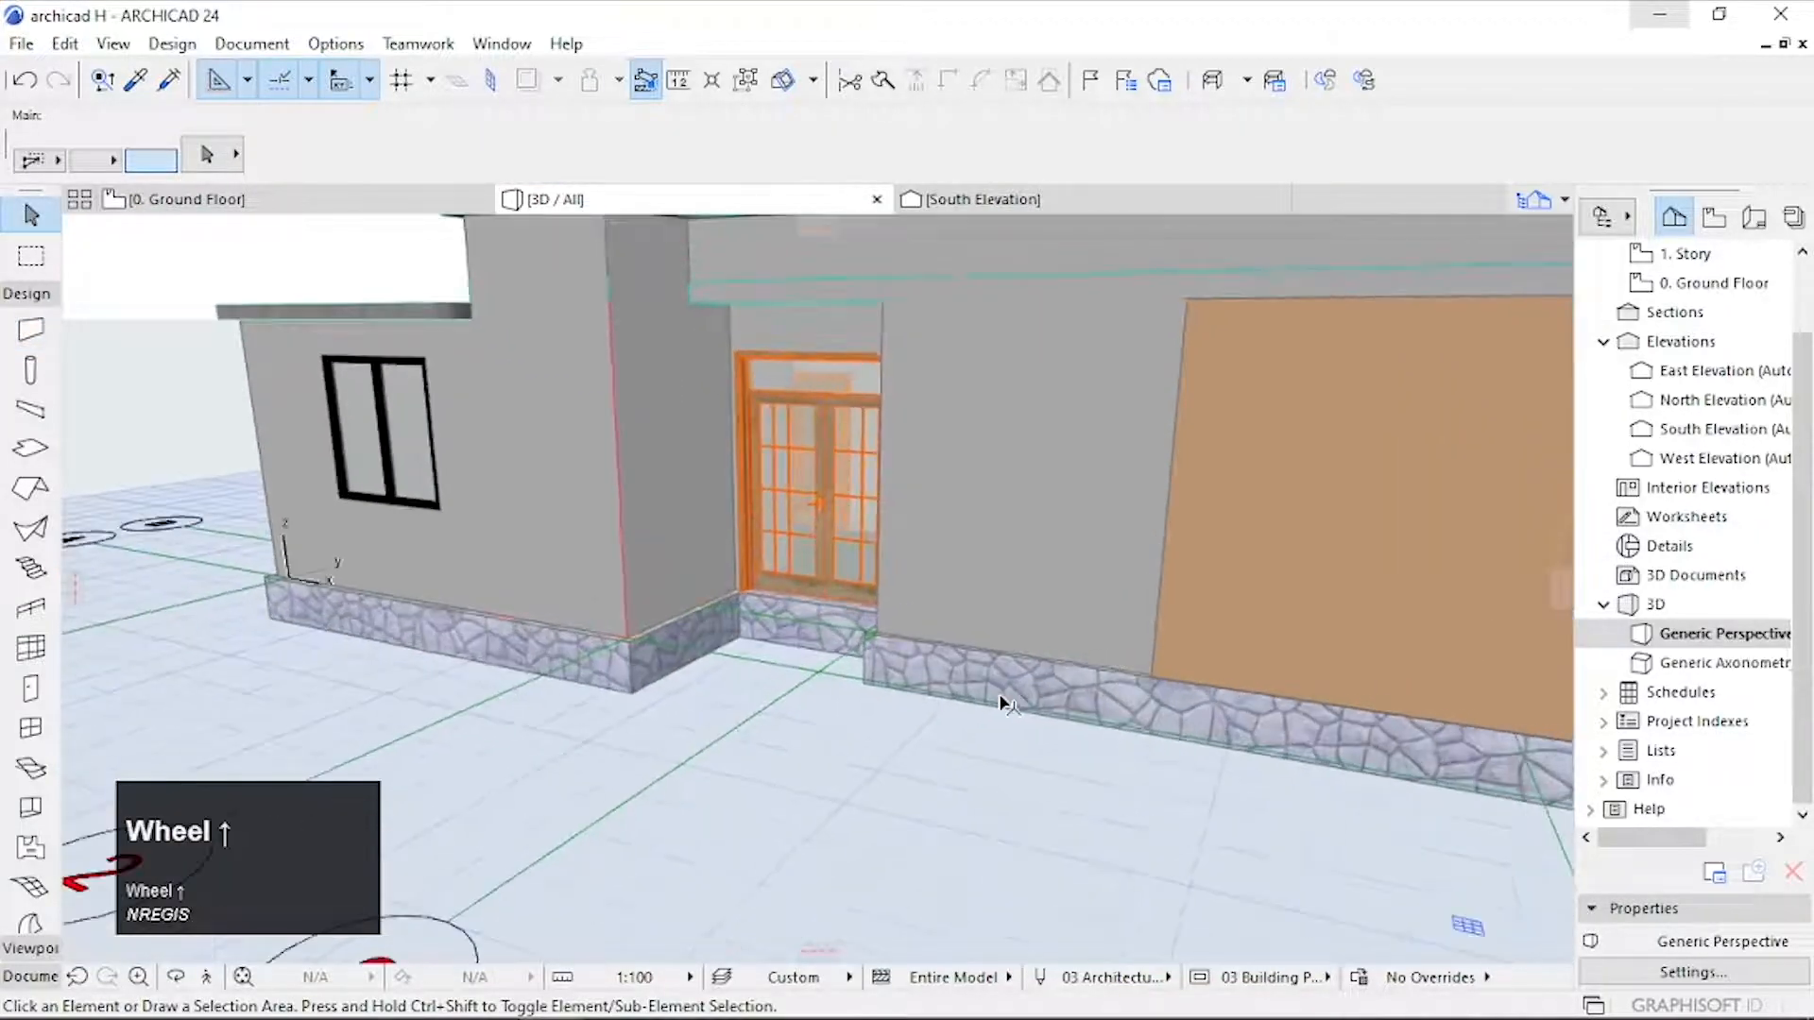
key("o")
left_click_drag(1003, 704, 1190, 656)
scroll(1189, 655, "up", 3)
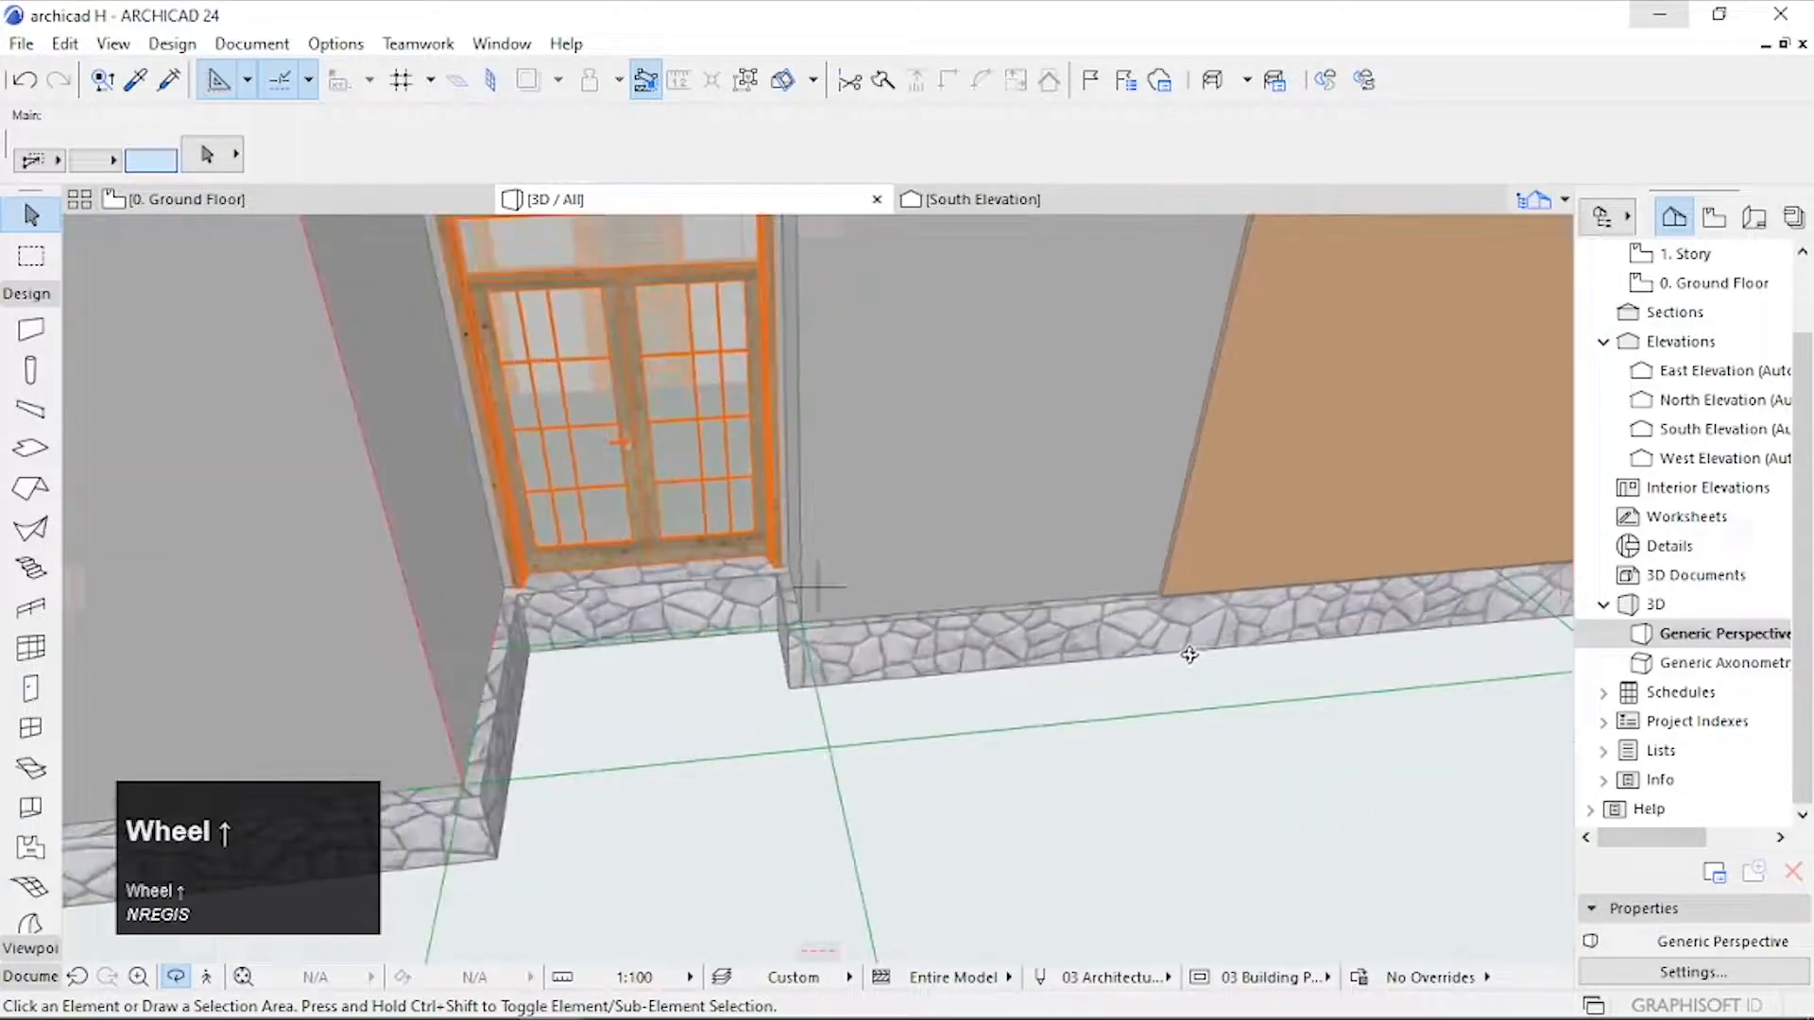
key("Escape")
scroll(1160, 605, "up", 3)
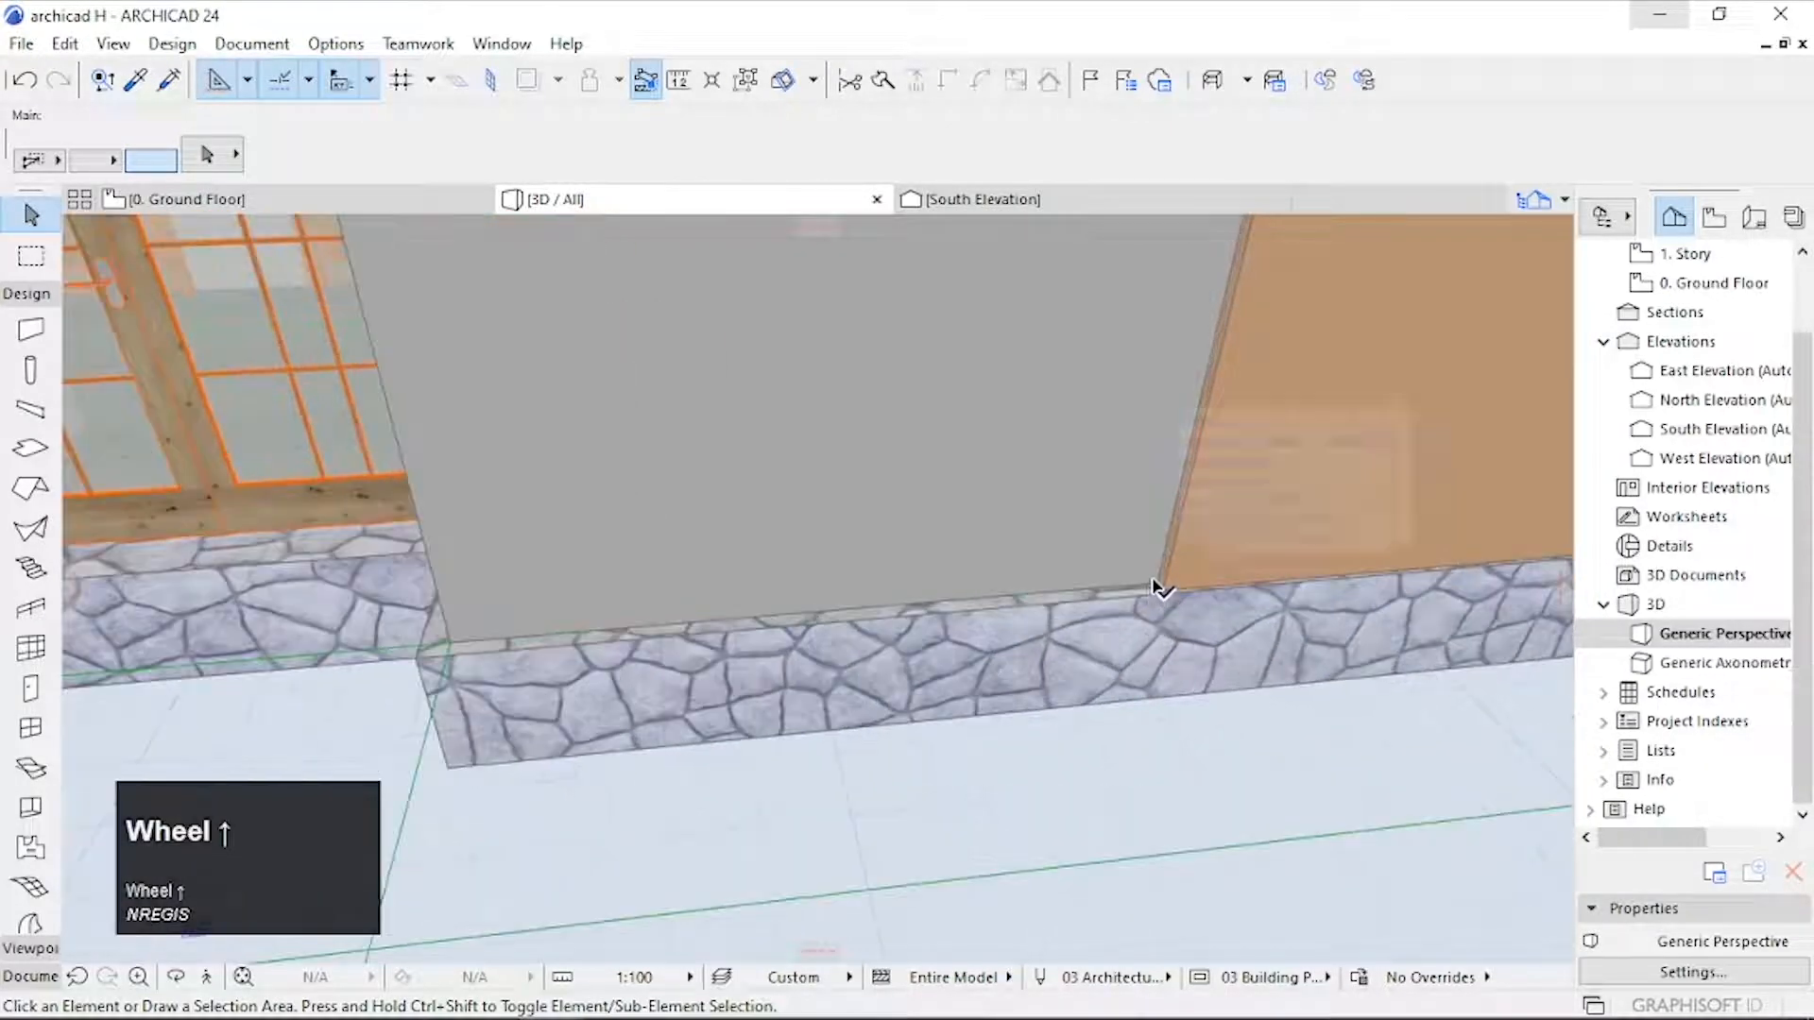
left_click(1159, 591)
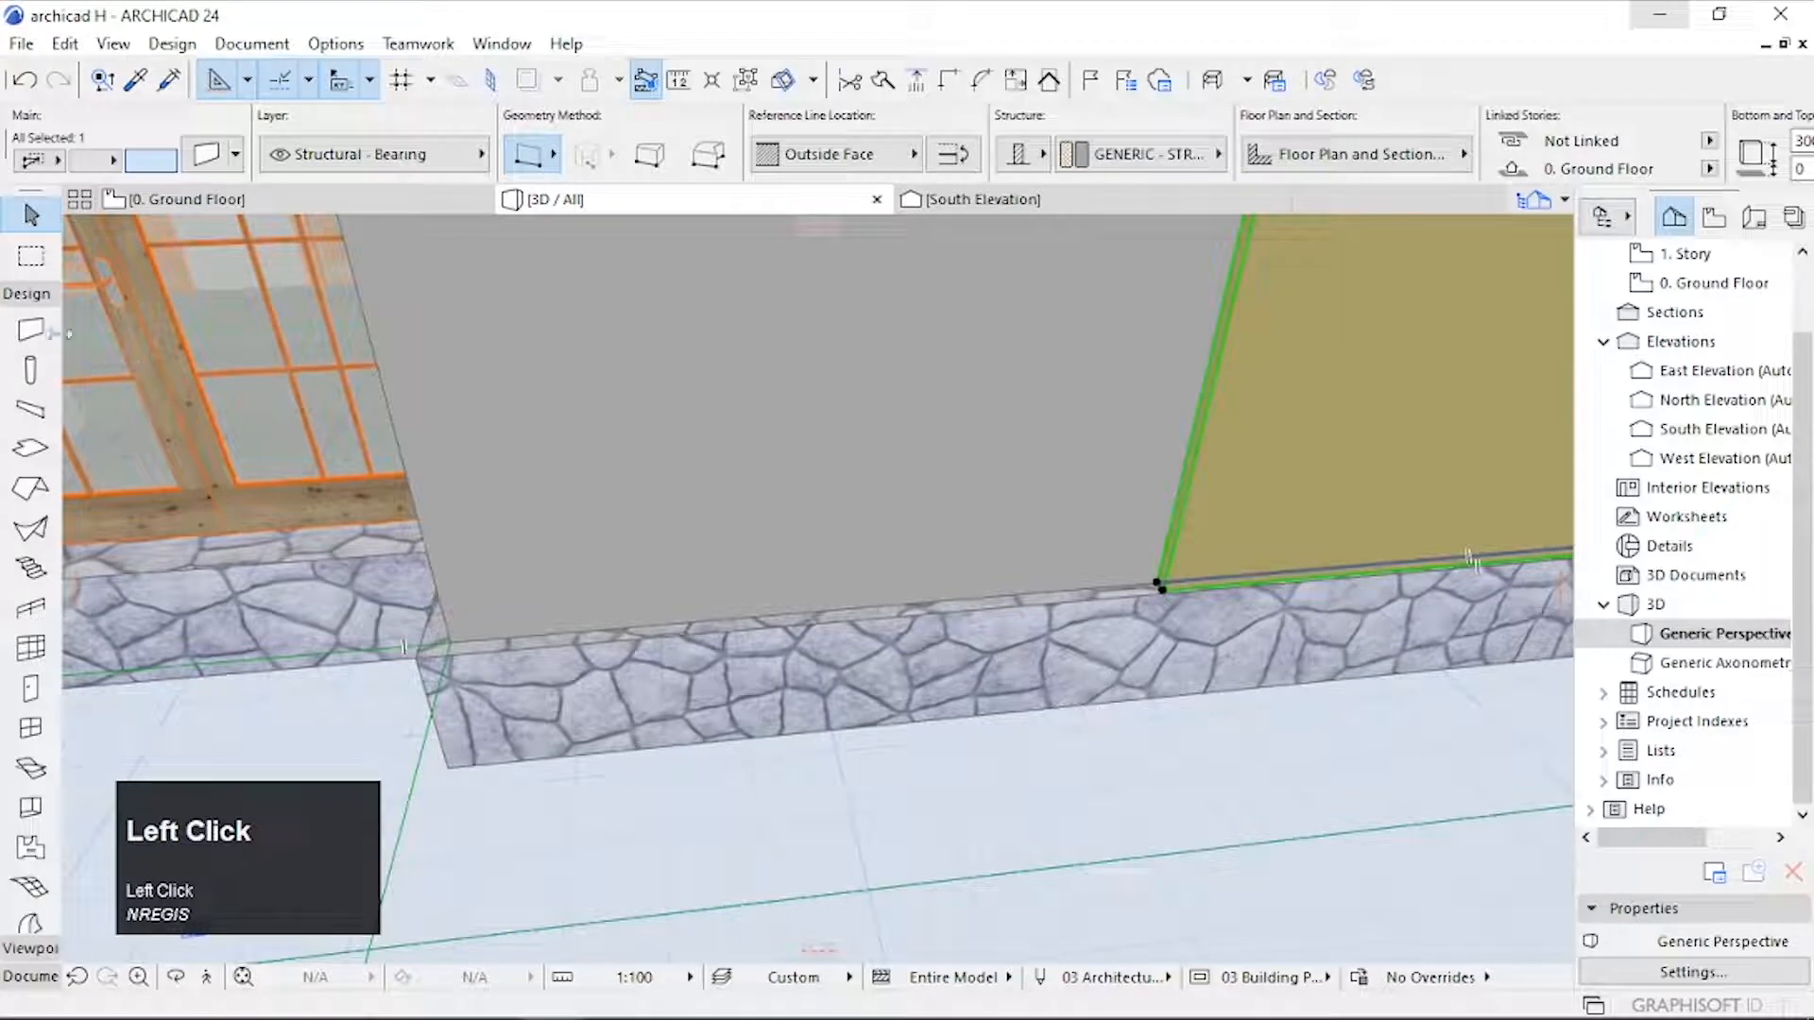
left_click(34, 330)
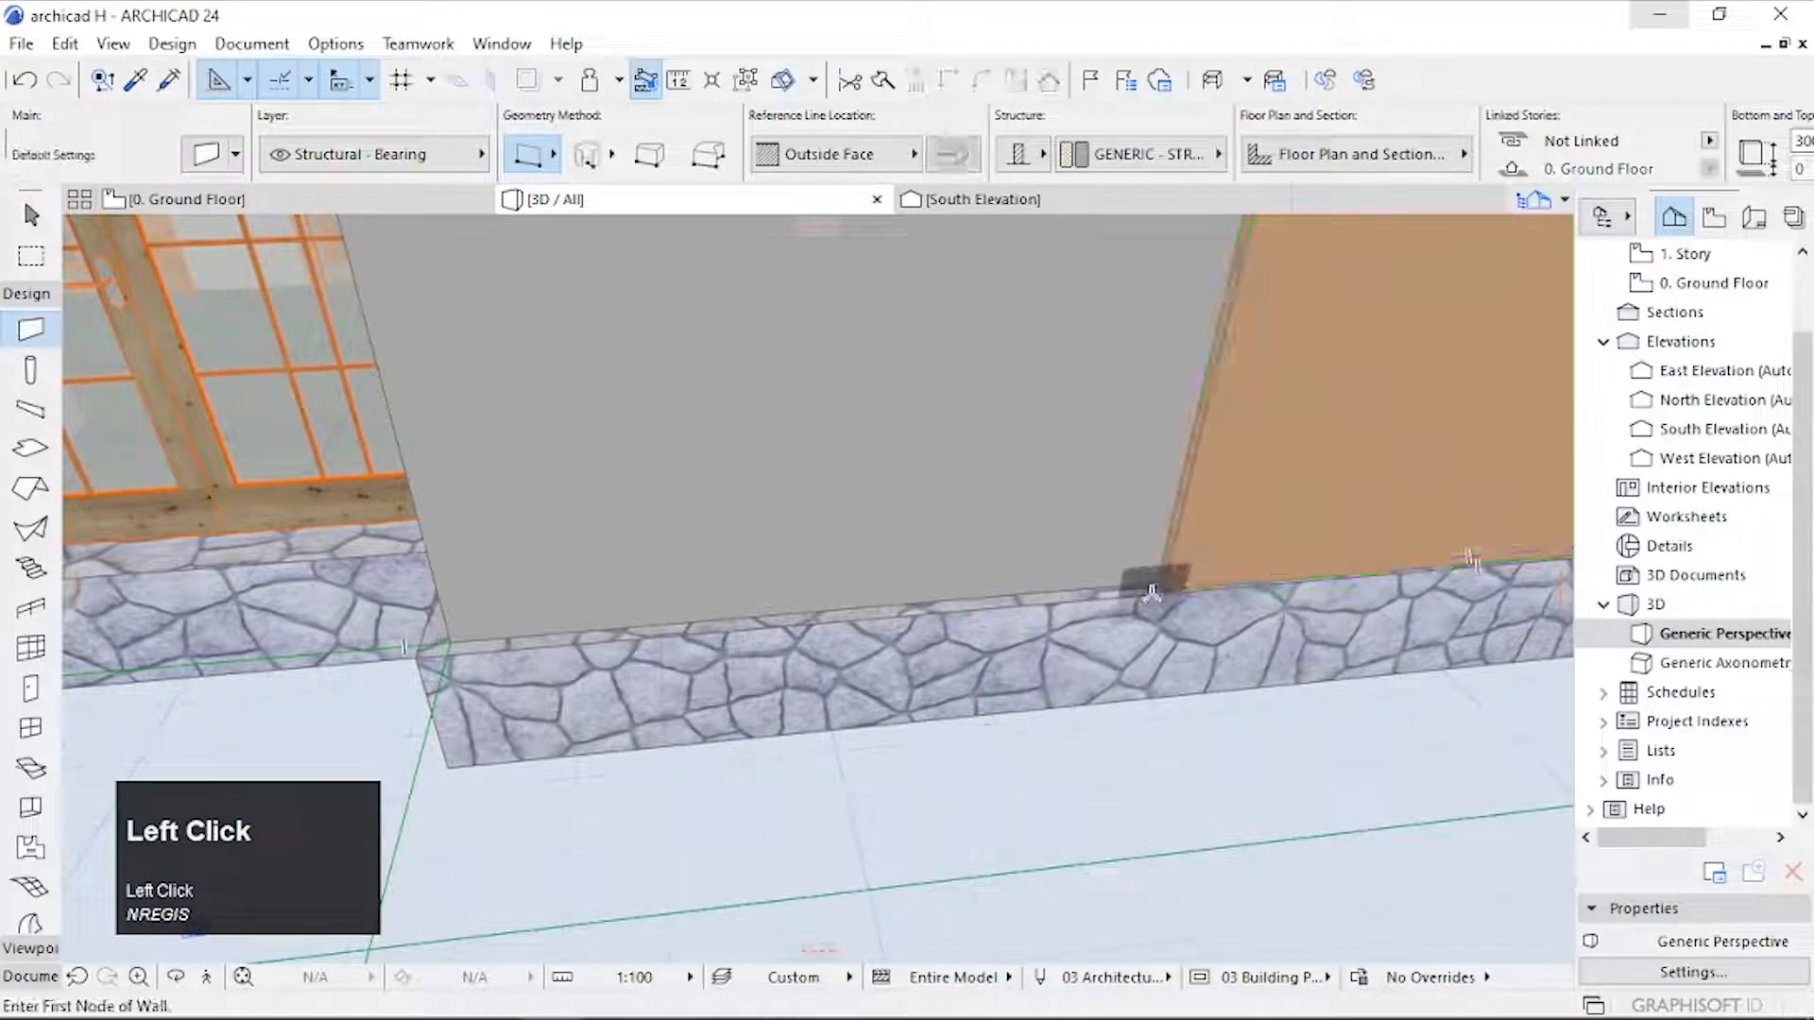
left_click(1154, 588)
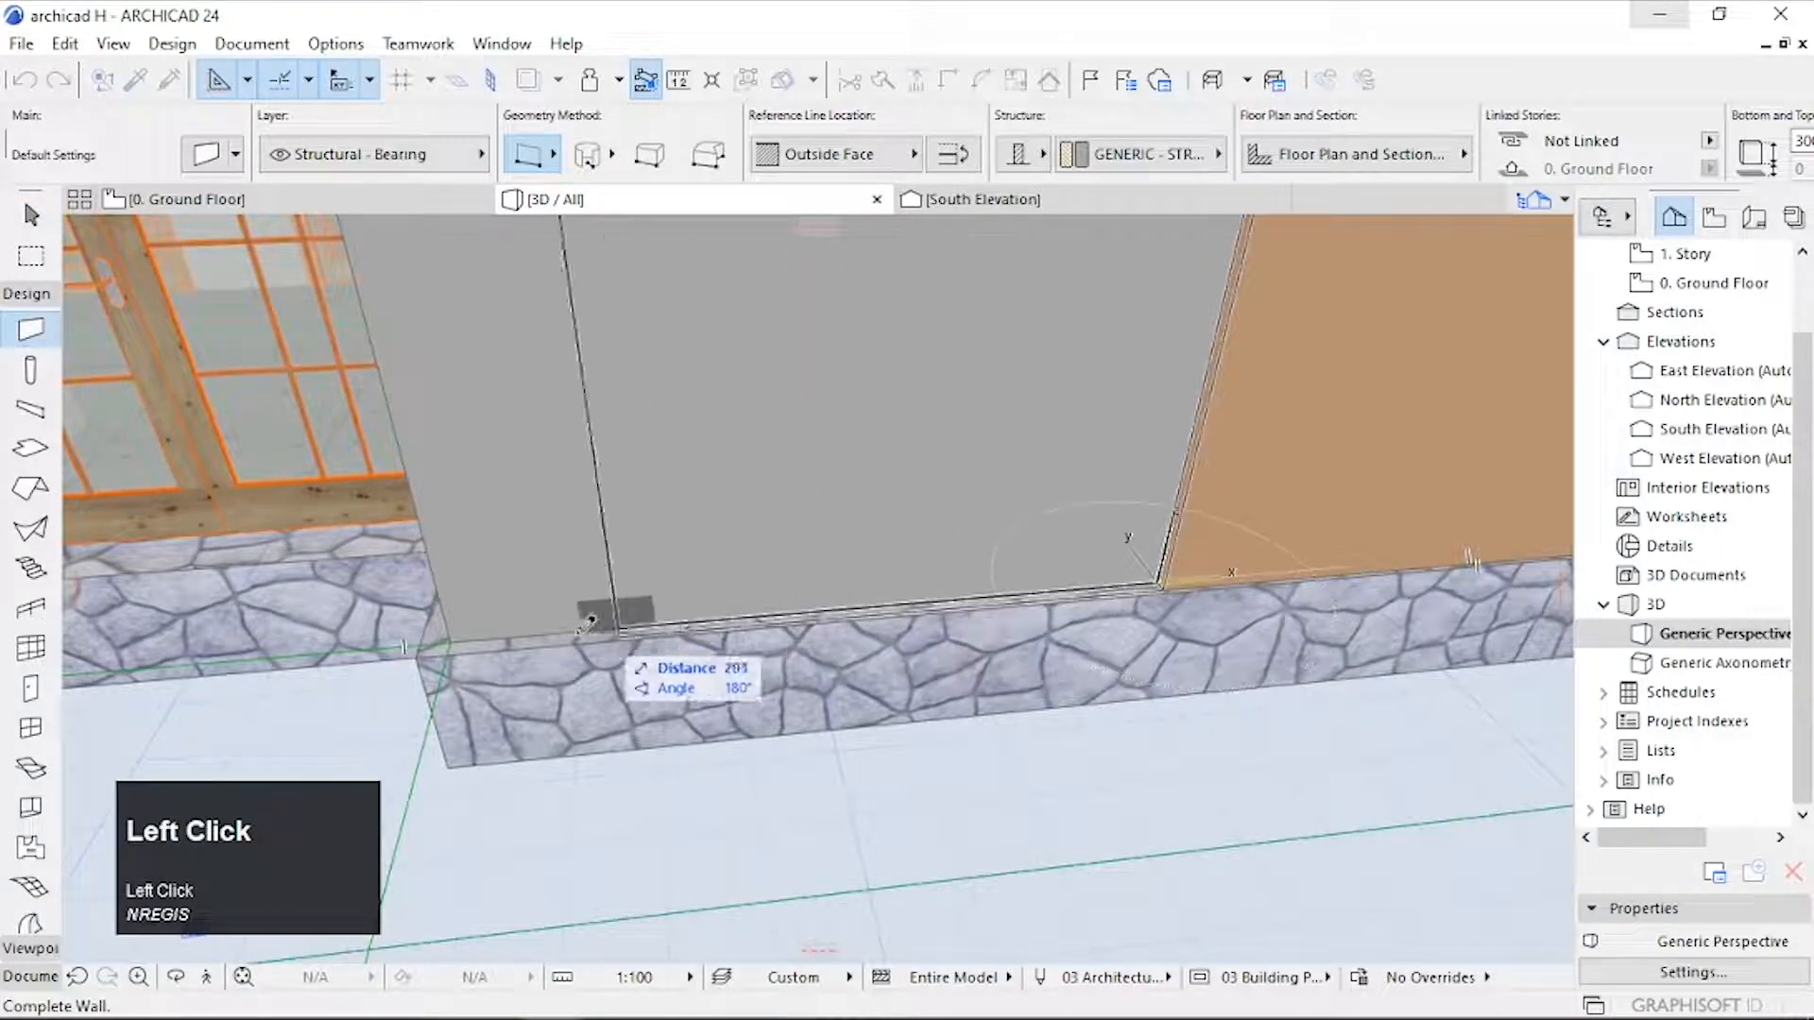
left_click(444, 642)
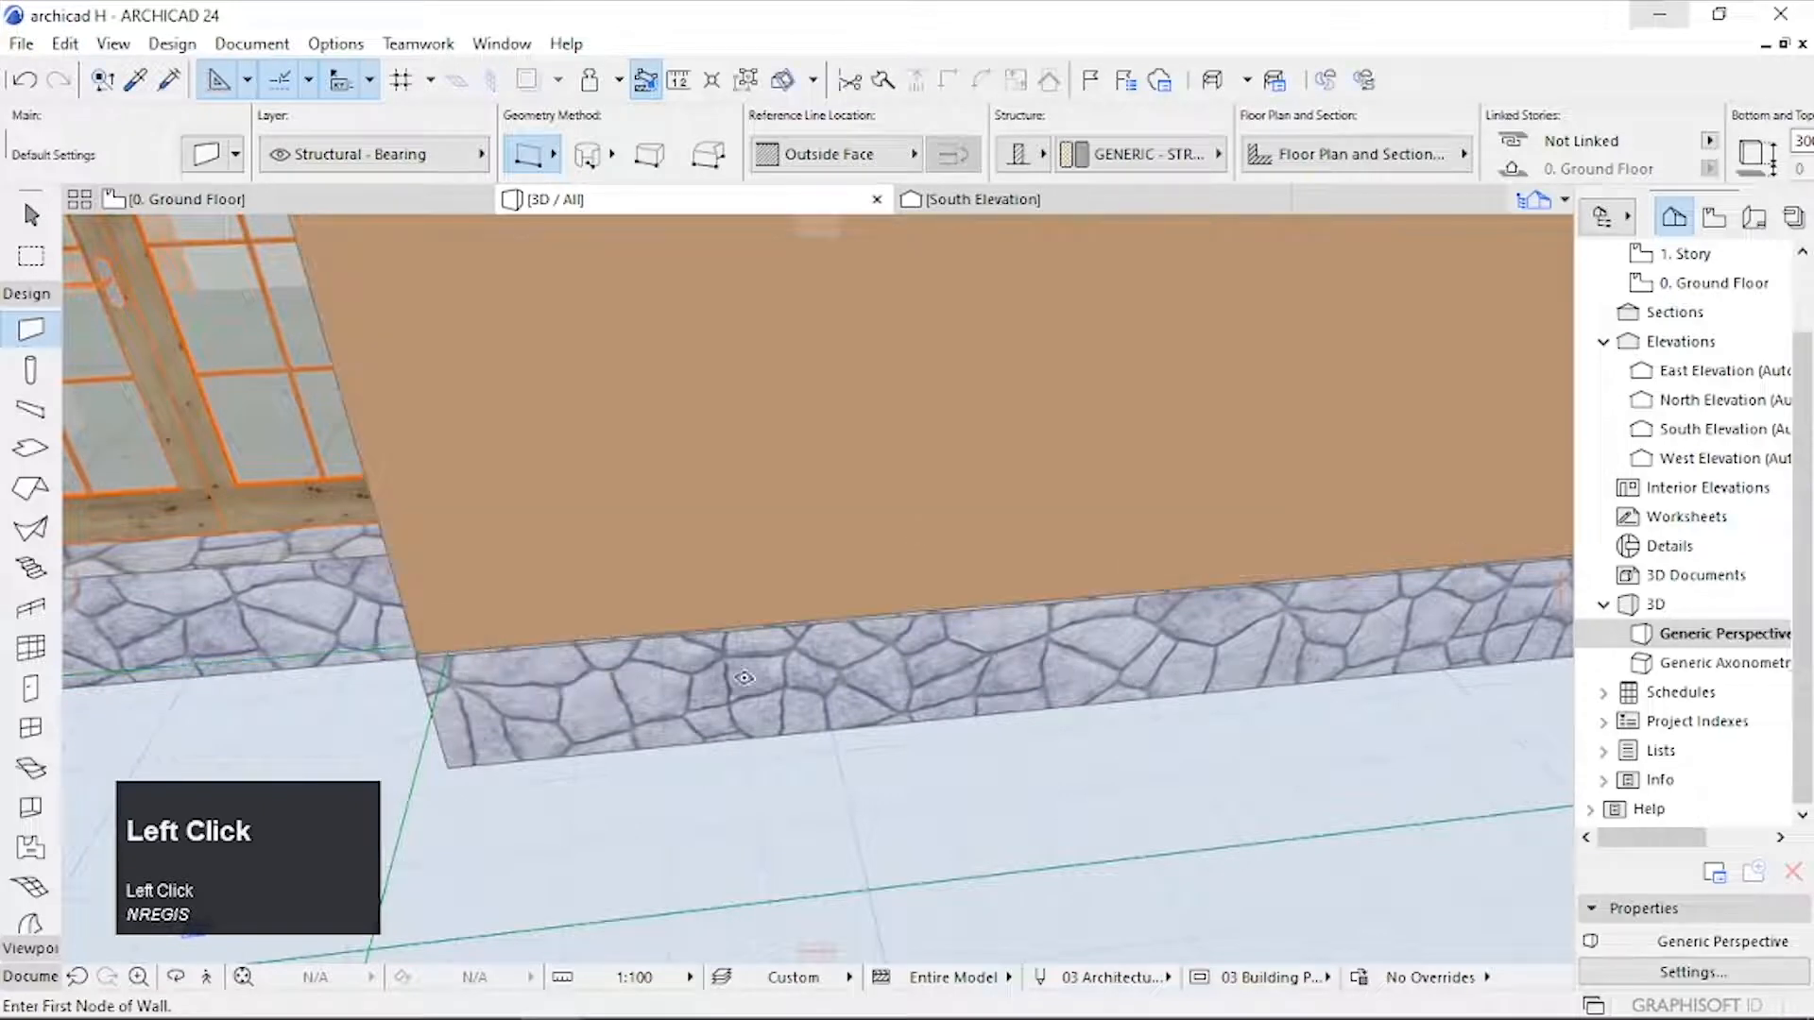
Step: Turn all three Sienna Sand walls into log walls with log height 30, starting with a half log and rounded on both sides
scroll(745, 677, "down", 5)
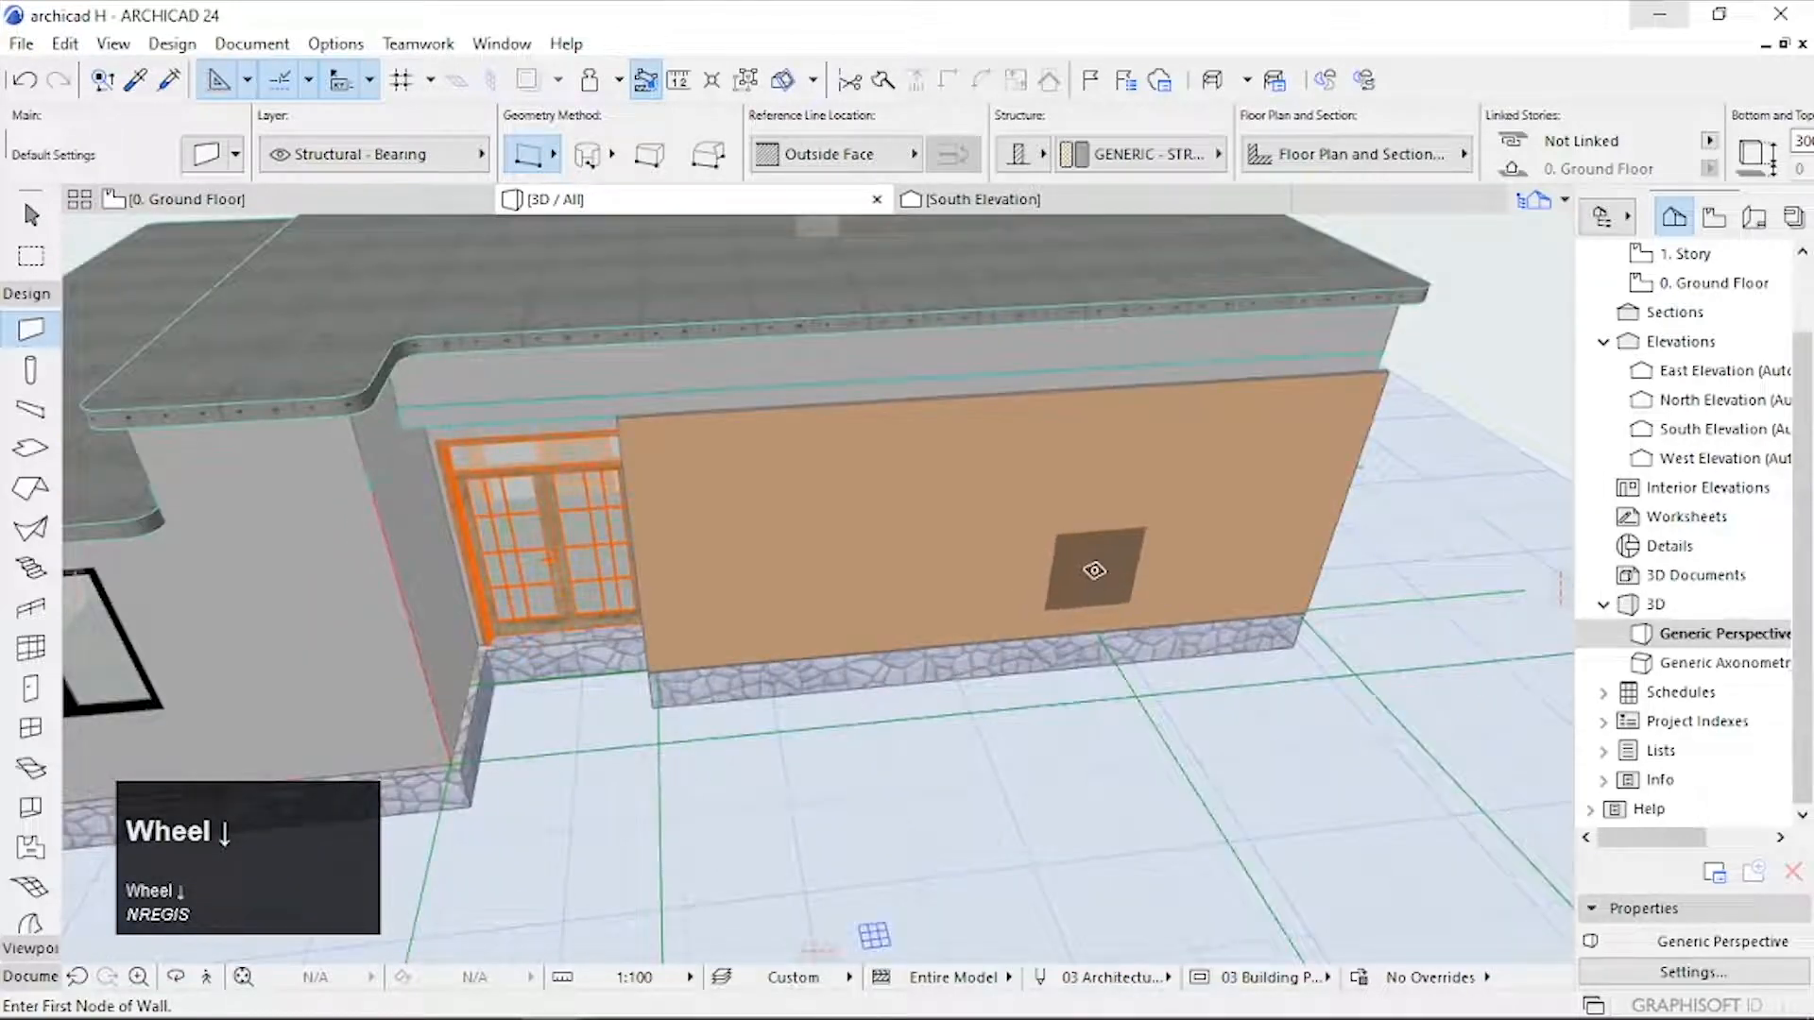
key("o")
left_click_drag(1126, 570, 962, 545)
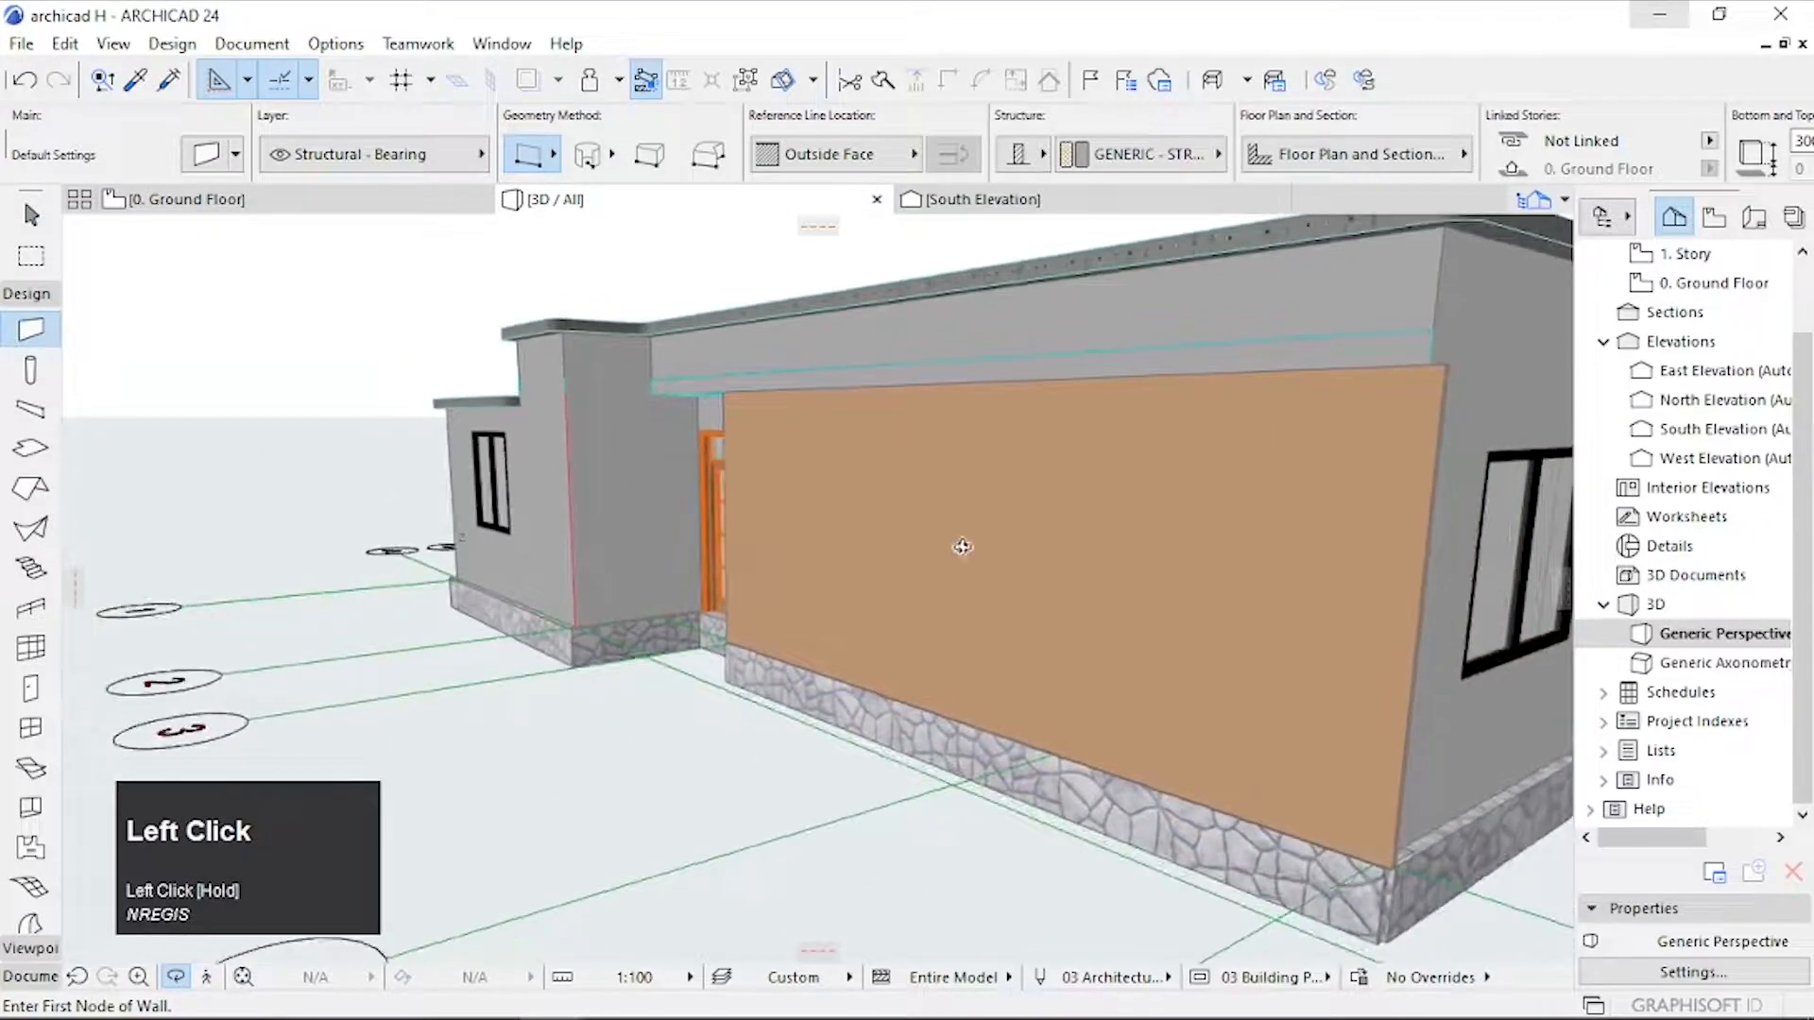
key("Escape")
middle_click_drag(1299, 631, 931, 599)
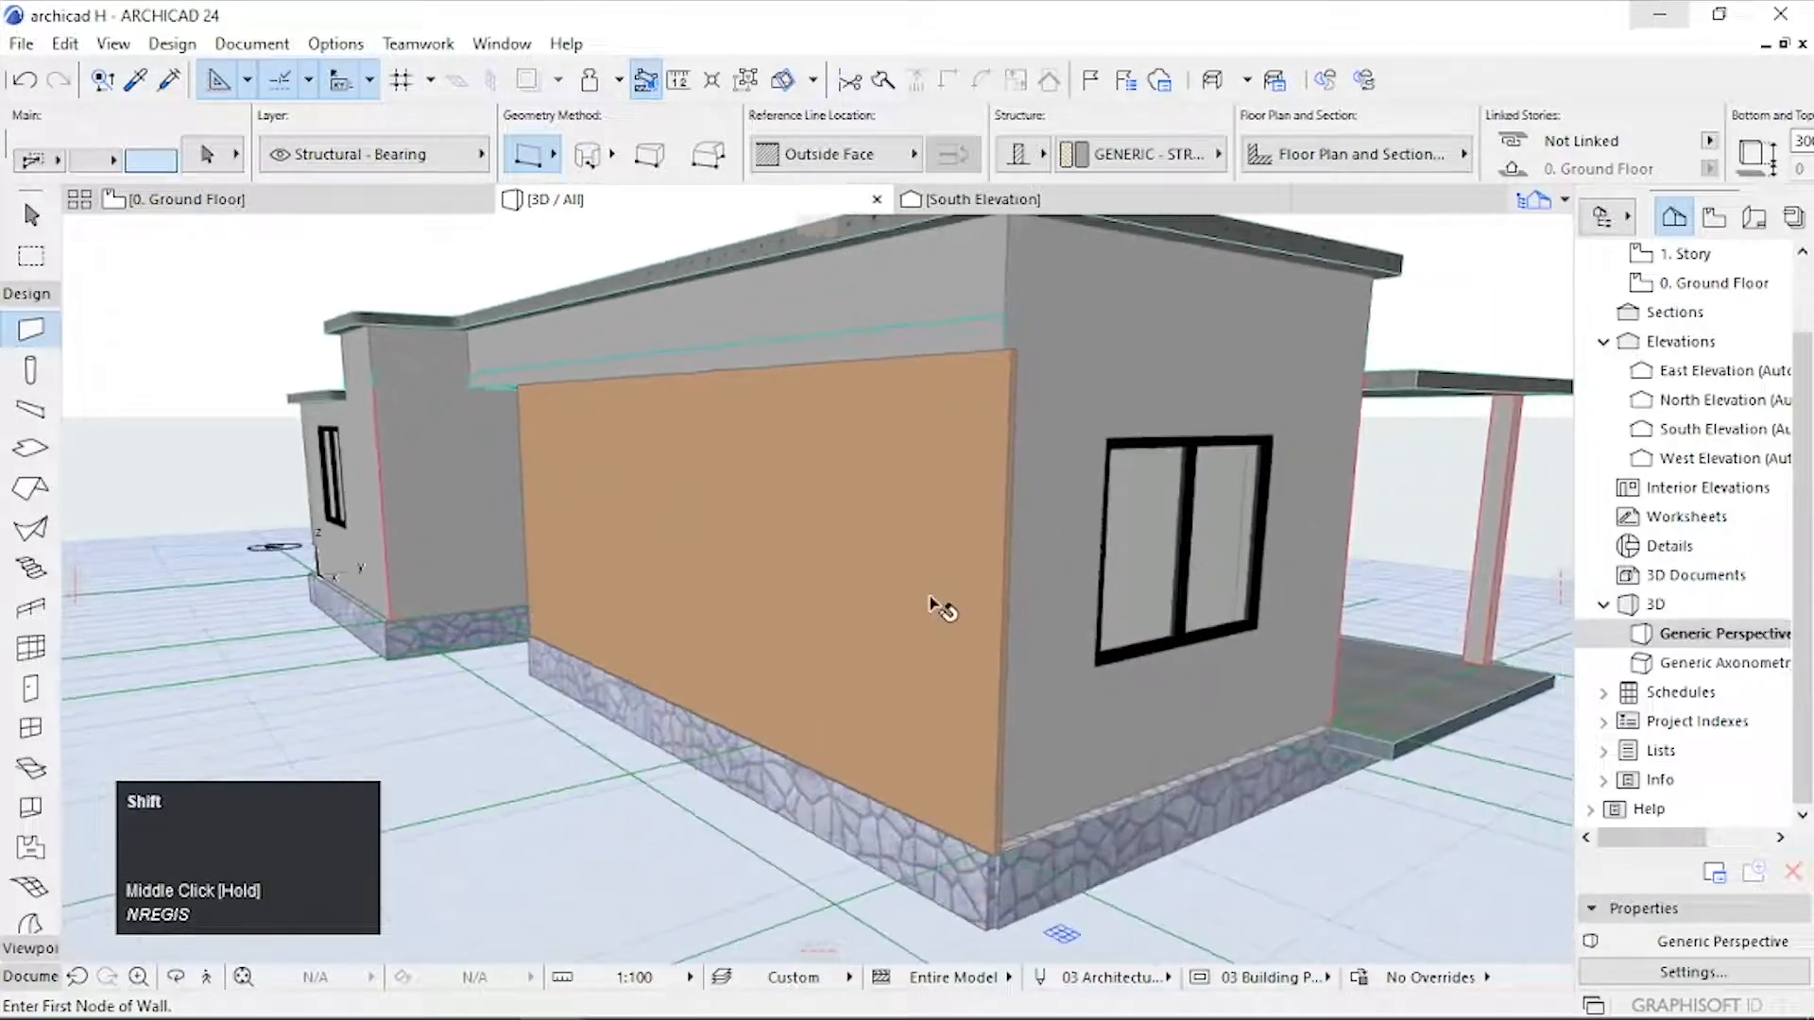
left_click(929, 605, "shift")
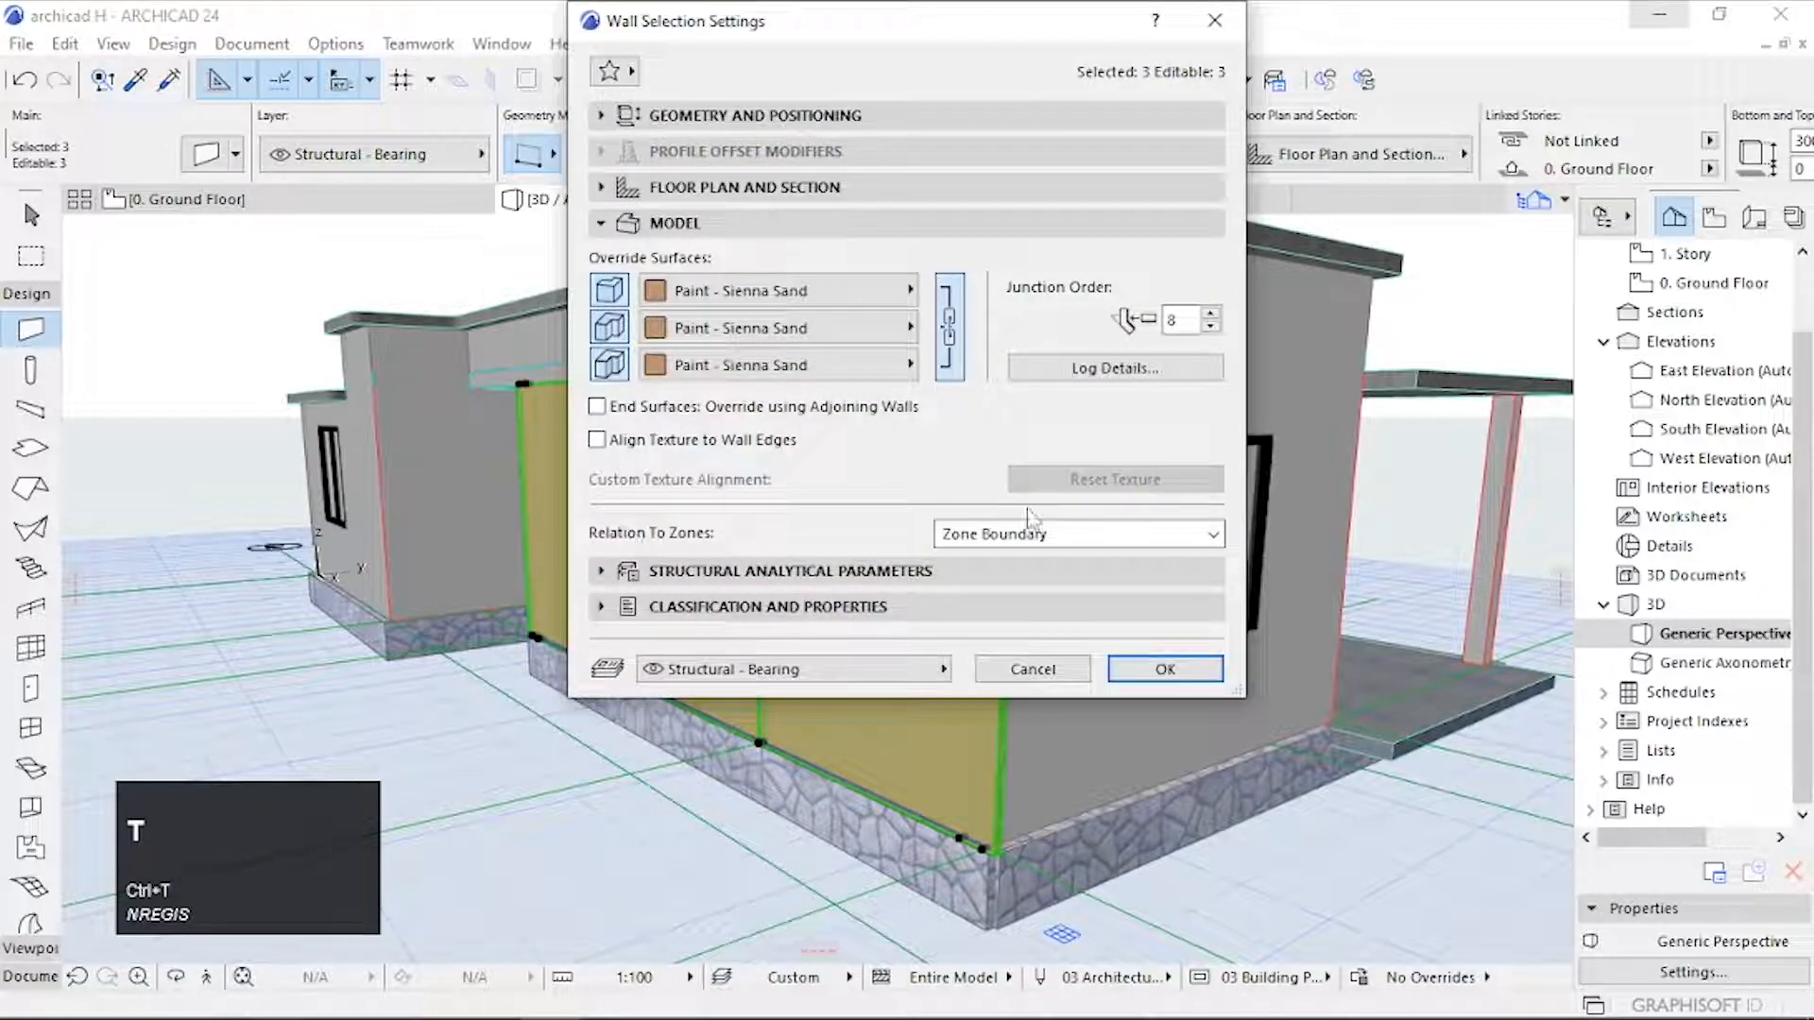
left_click(1115, 367)
left_click(656, 174)
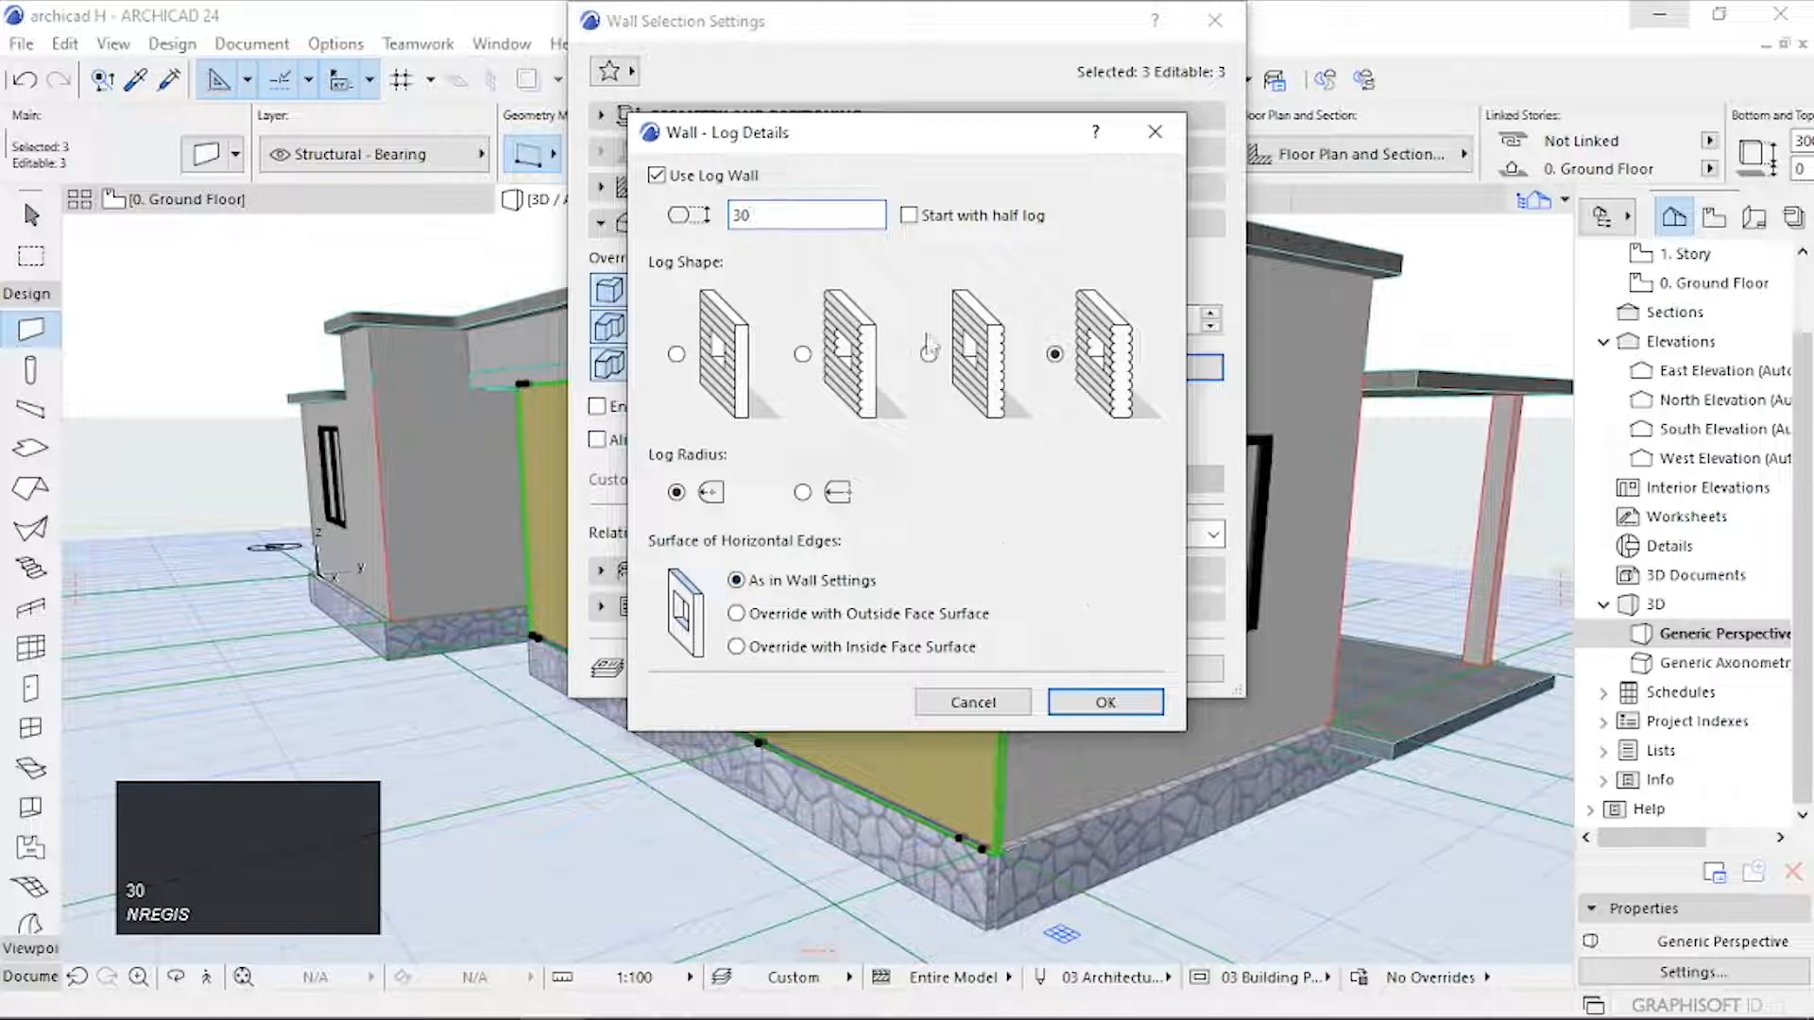
left_click(1129, 703)
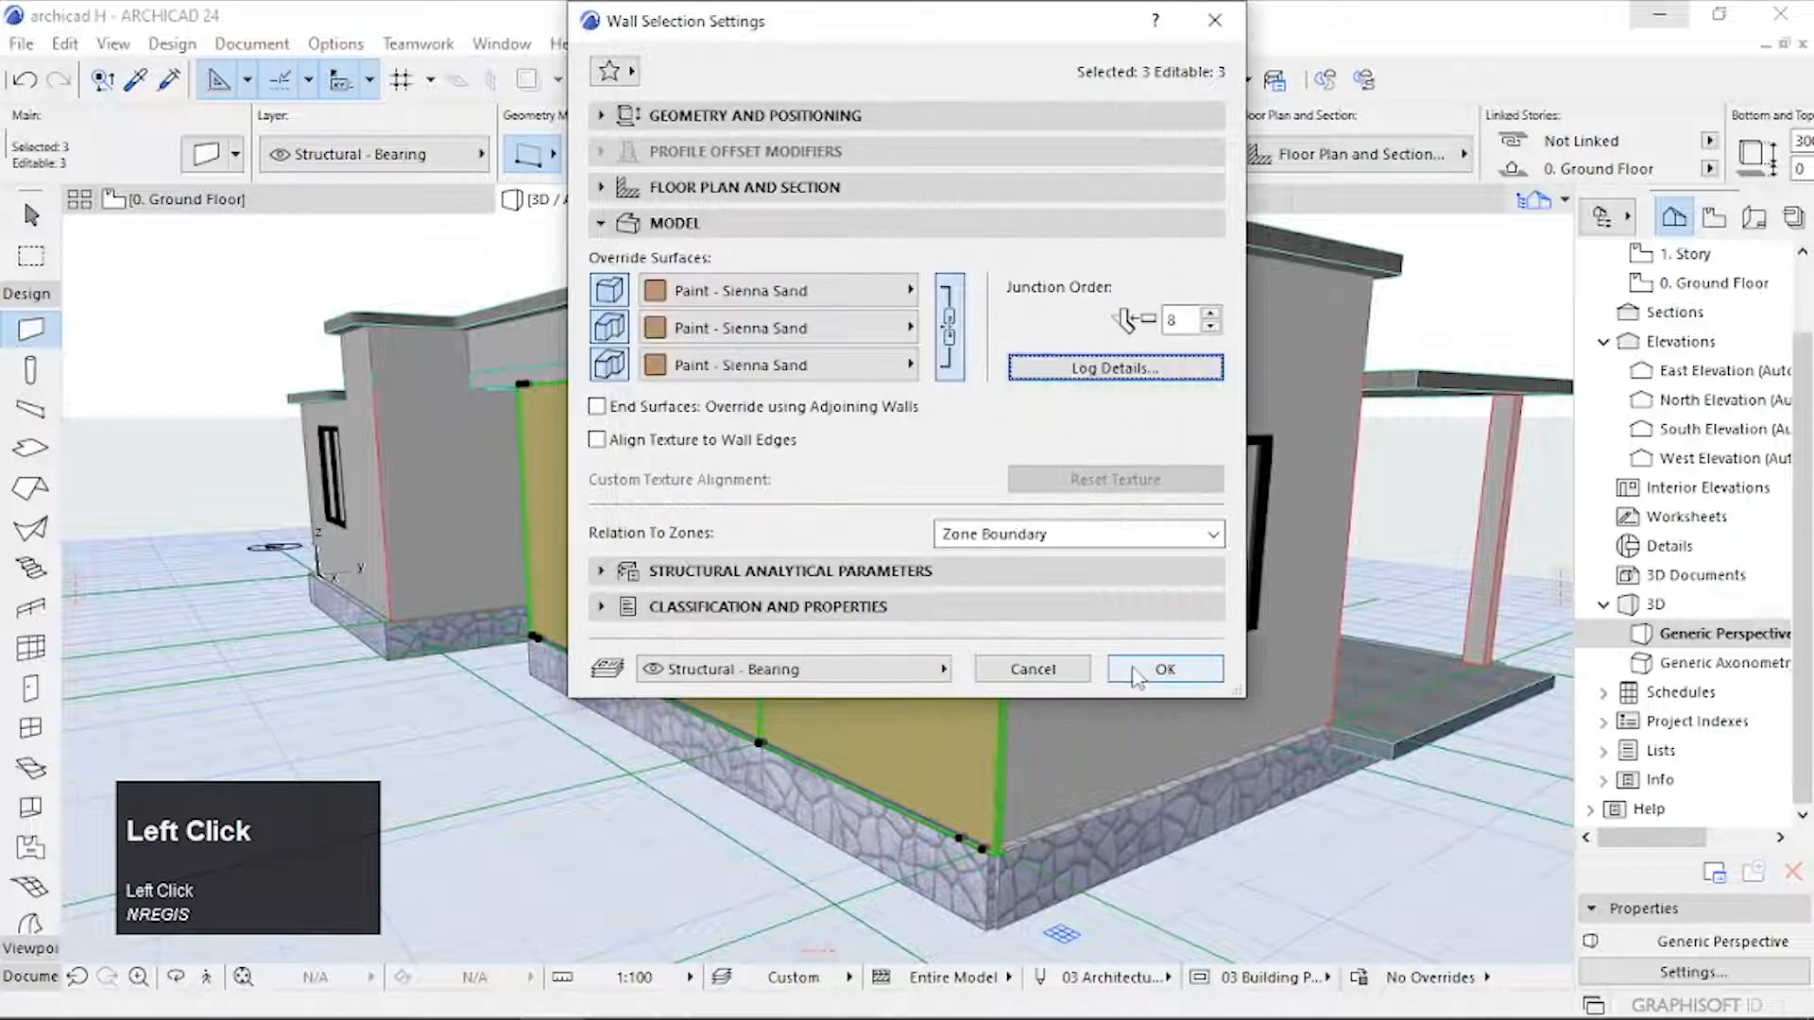
left_click(1138, 673)
Step: Change the log details of the three selected Sienna Sand walls to get continuous horizontal boards instead of separate rods
scroll(904, 579, "up", 5)
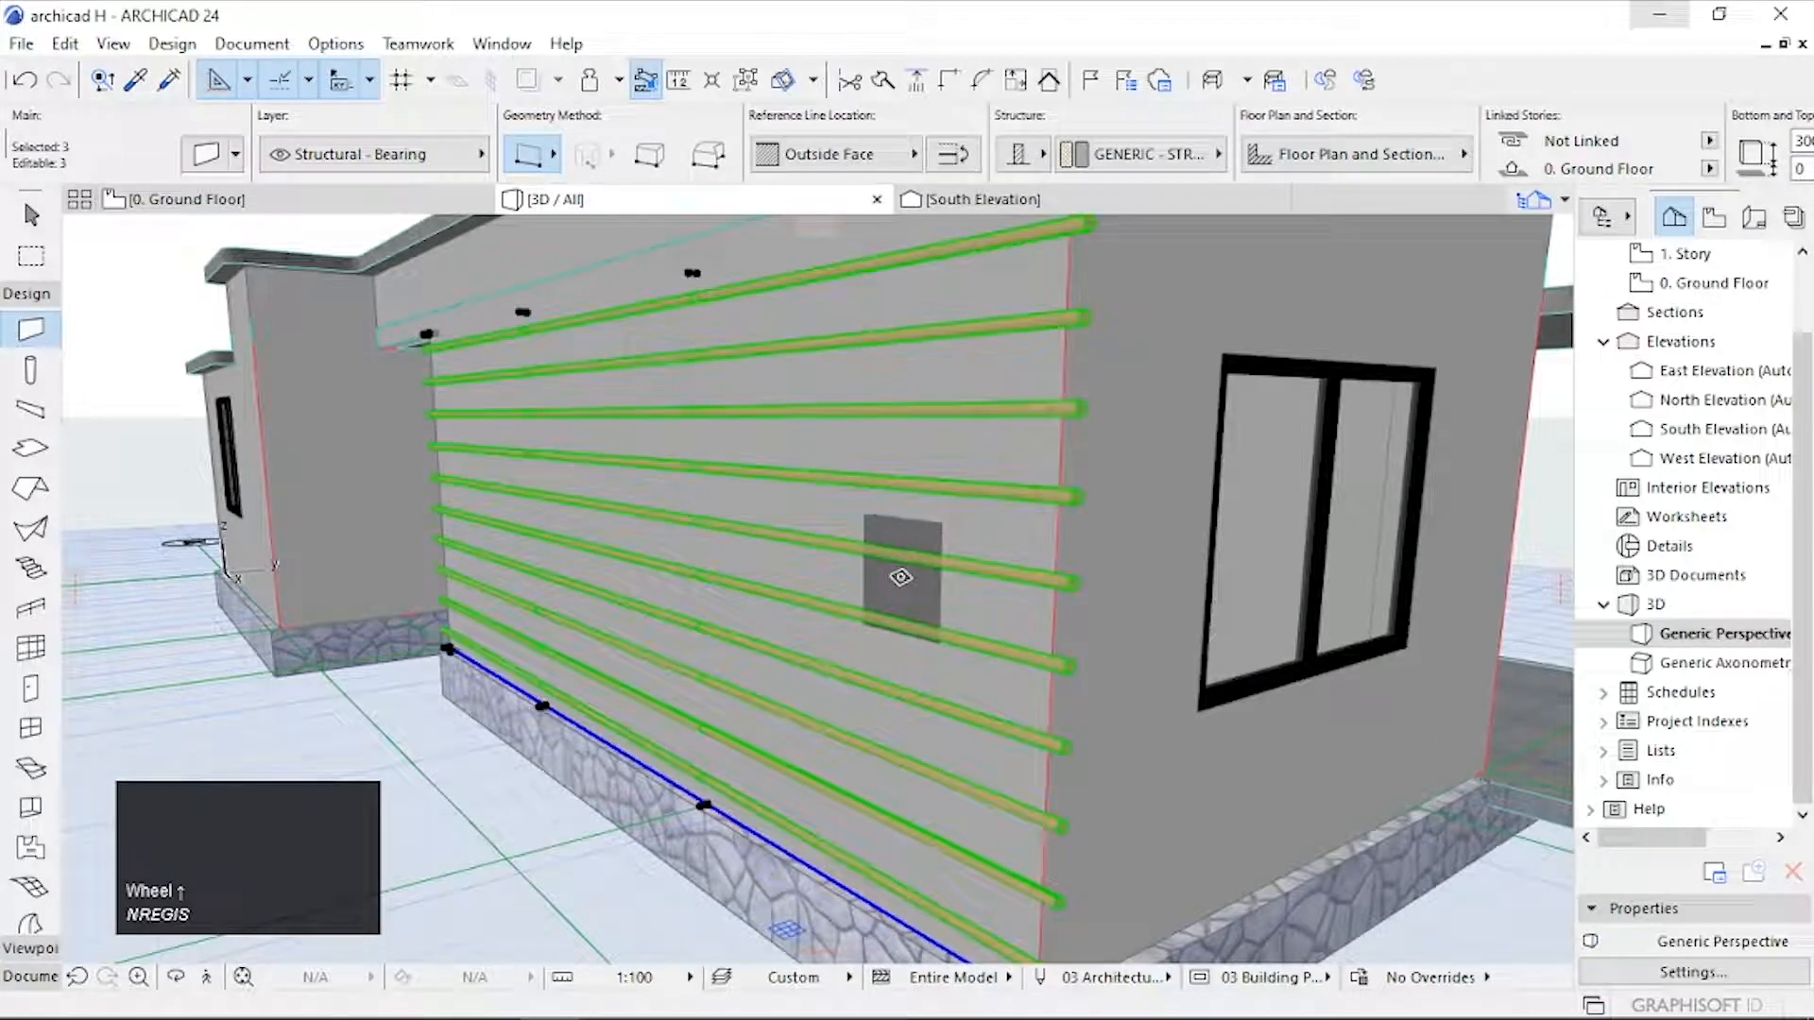
key("o")
mouse_move(859, 583)
left_mouse_down()
mouse_move(1153, 648)
mouse_move(1141, 629)
left_mouse_up()
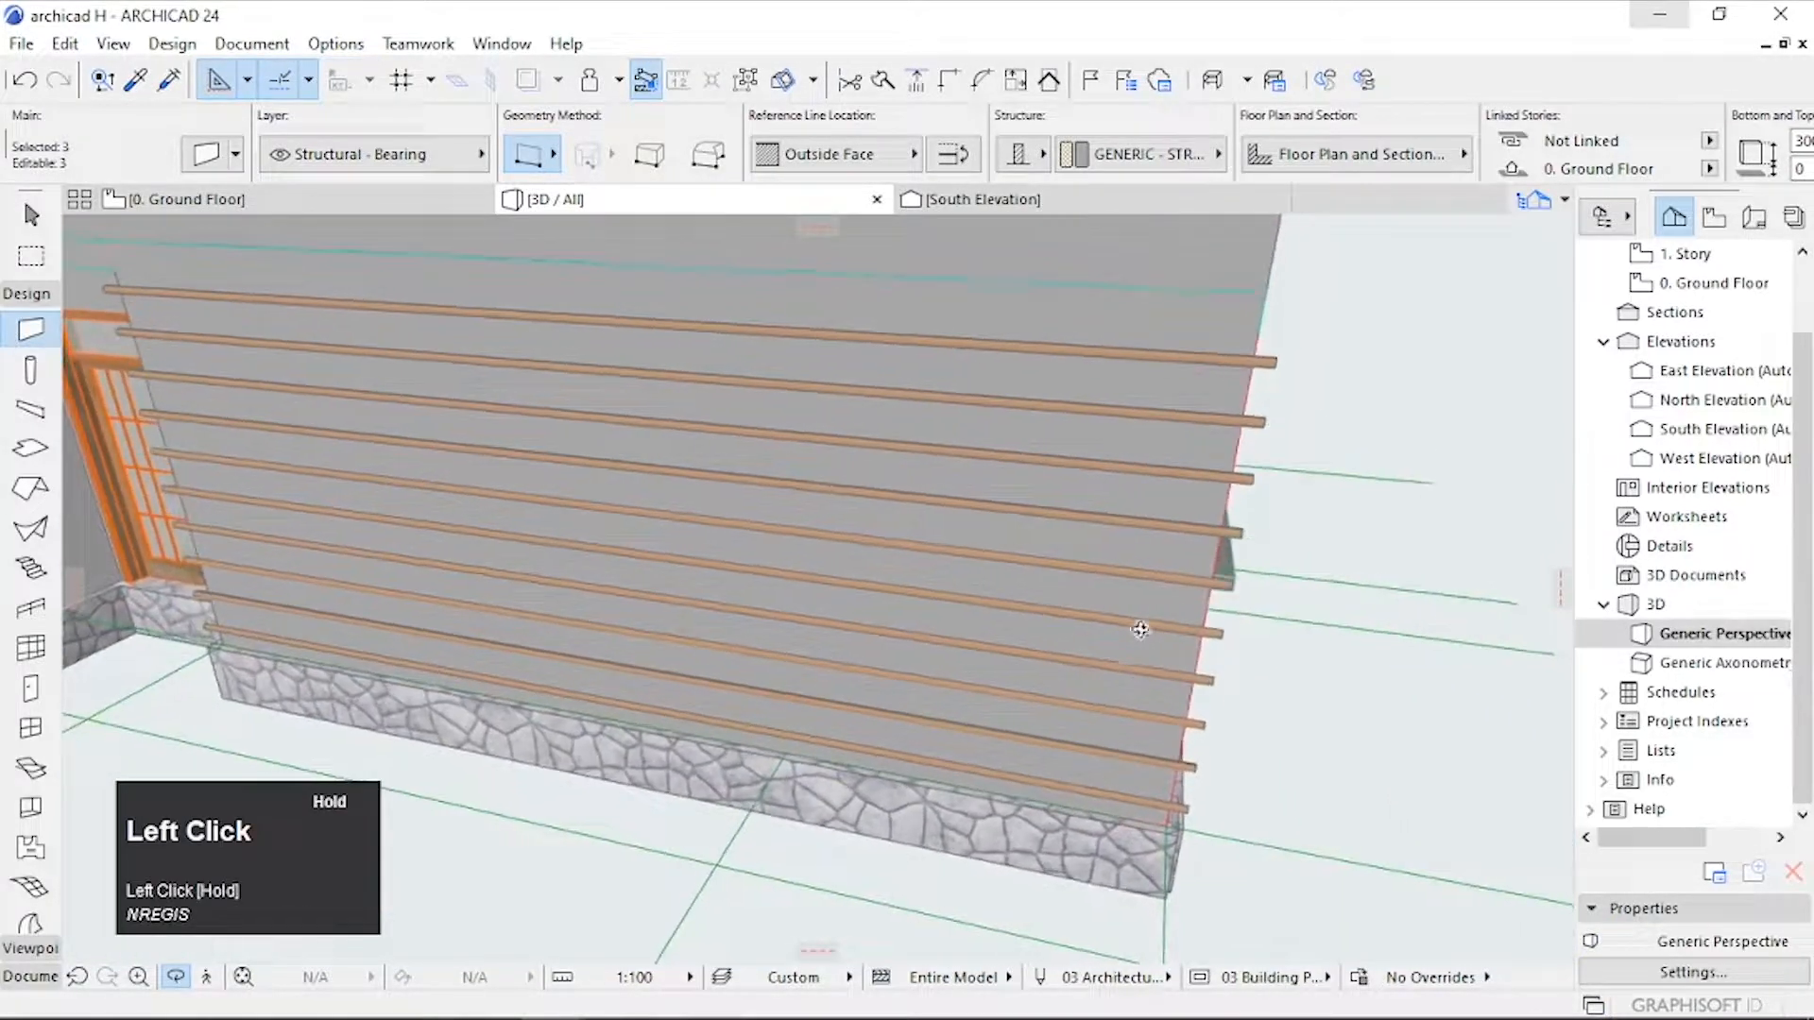
key("Escape")
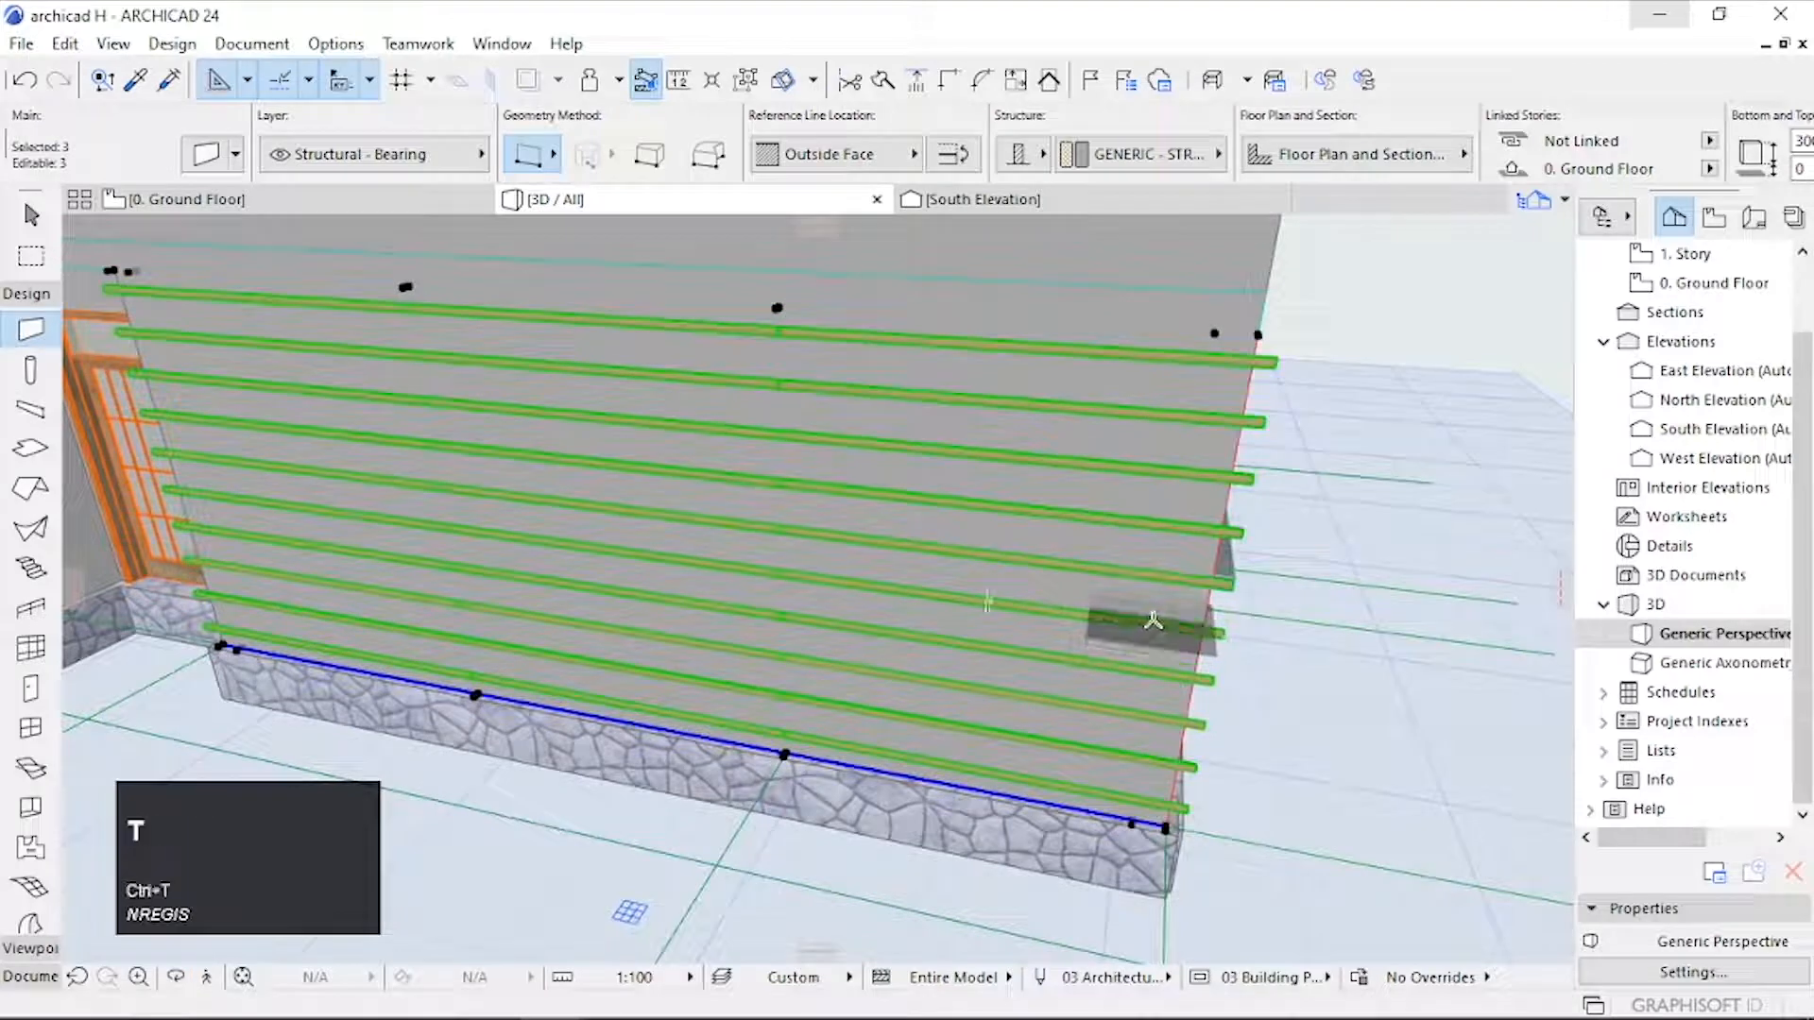
left_click(1110, 366)
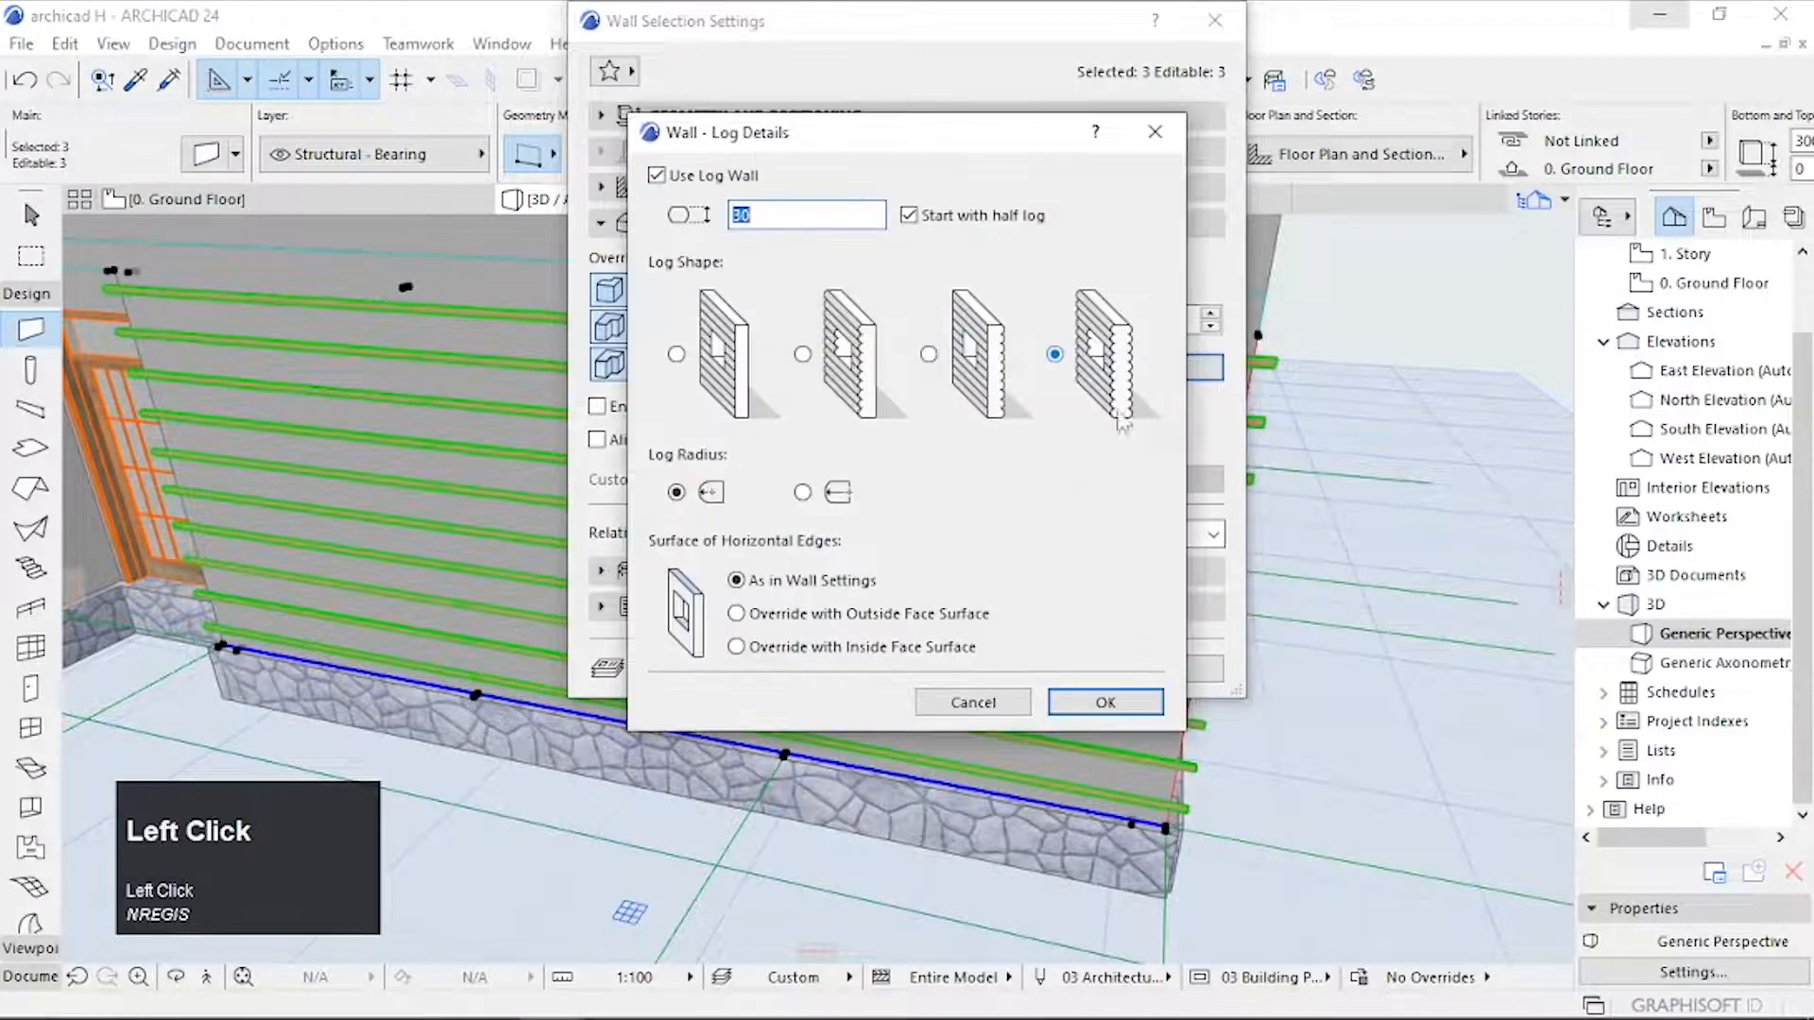
left_click(1105, 702)
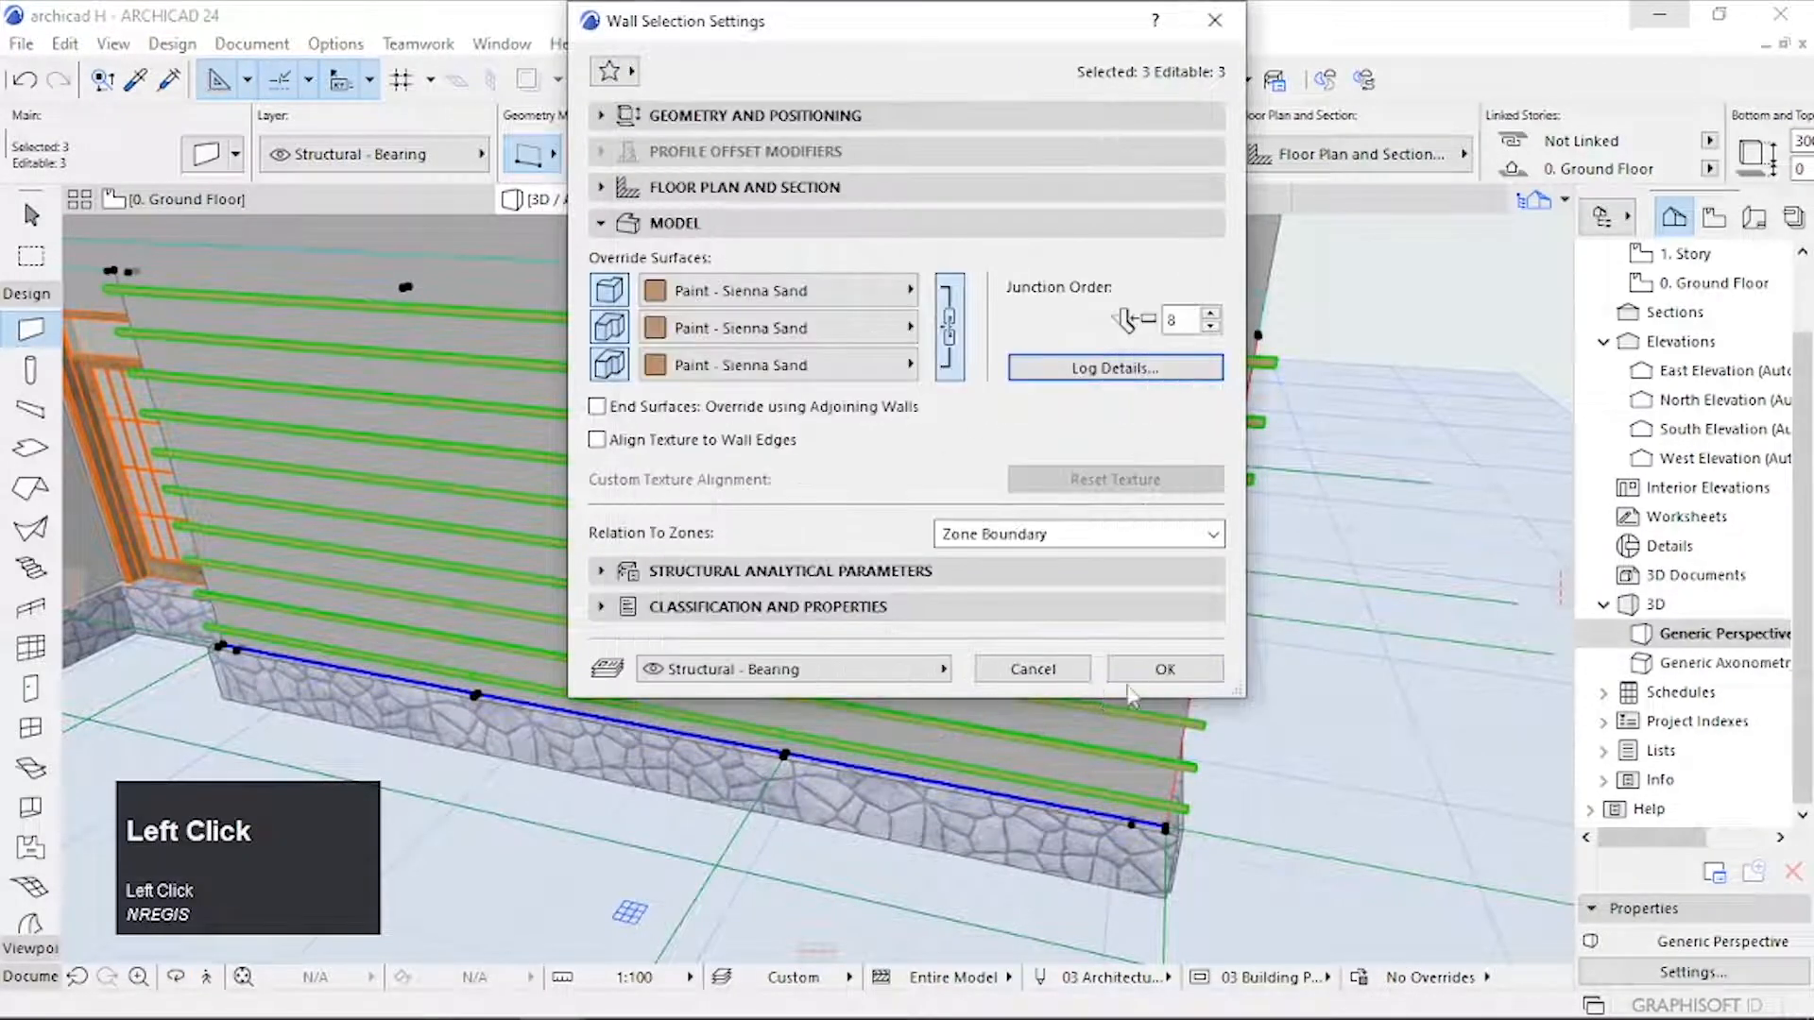
left_click(1156, 670)
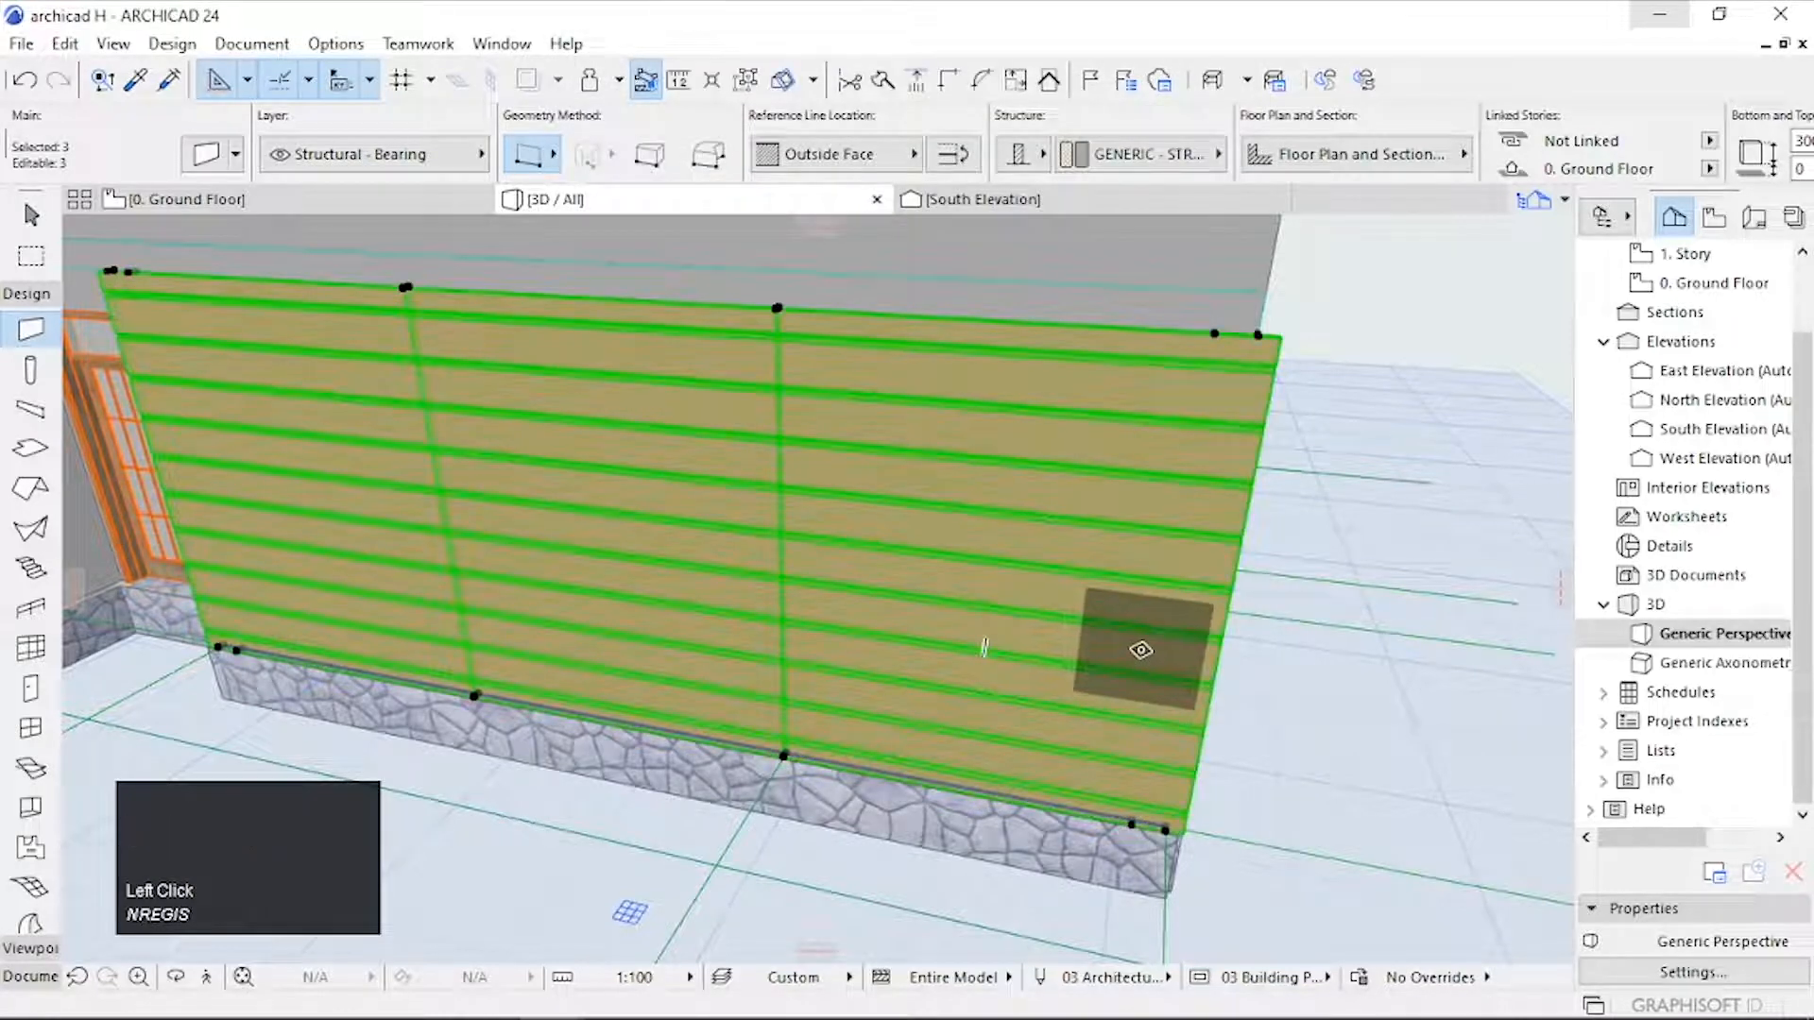
Step: Examine the horizontal board cladding and its edge at the windowed end wall from several angles in 3D
key("o")
left_click_drag(1187, 652, 1286, 596)
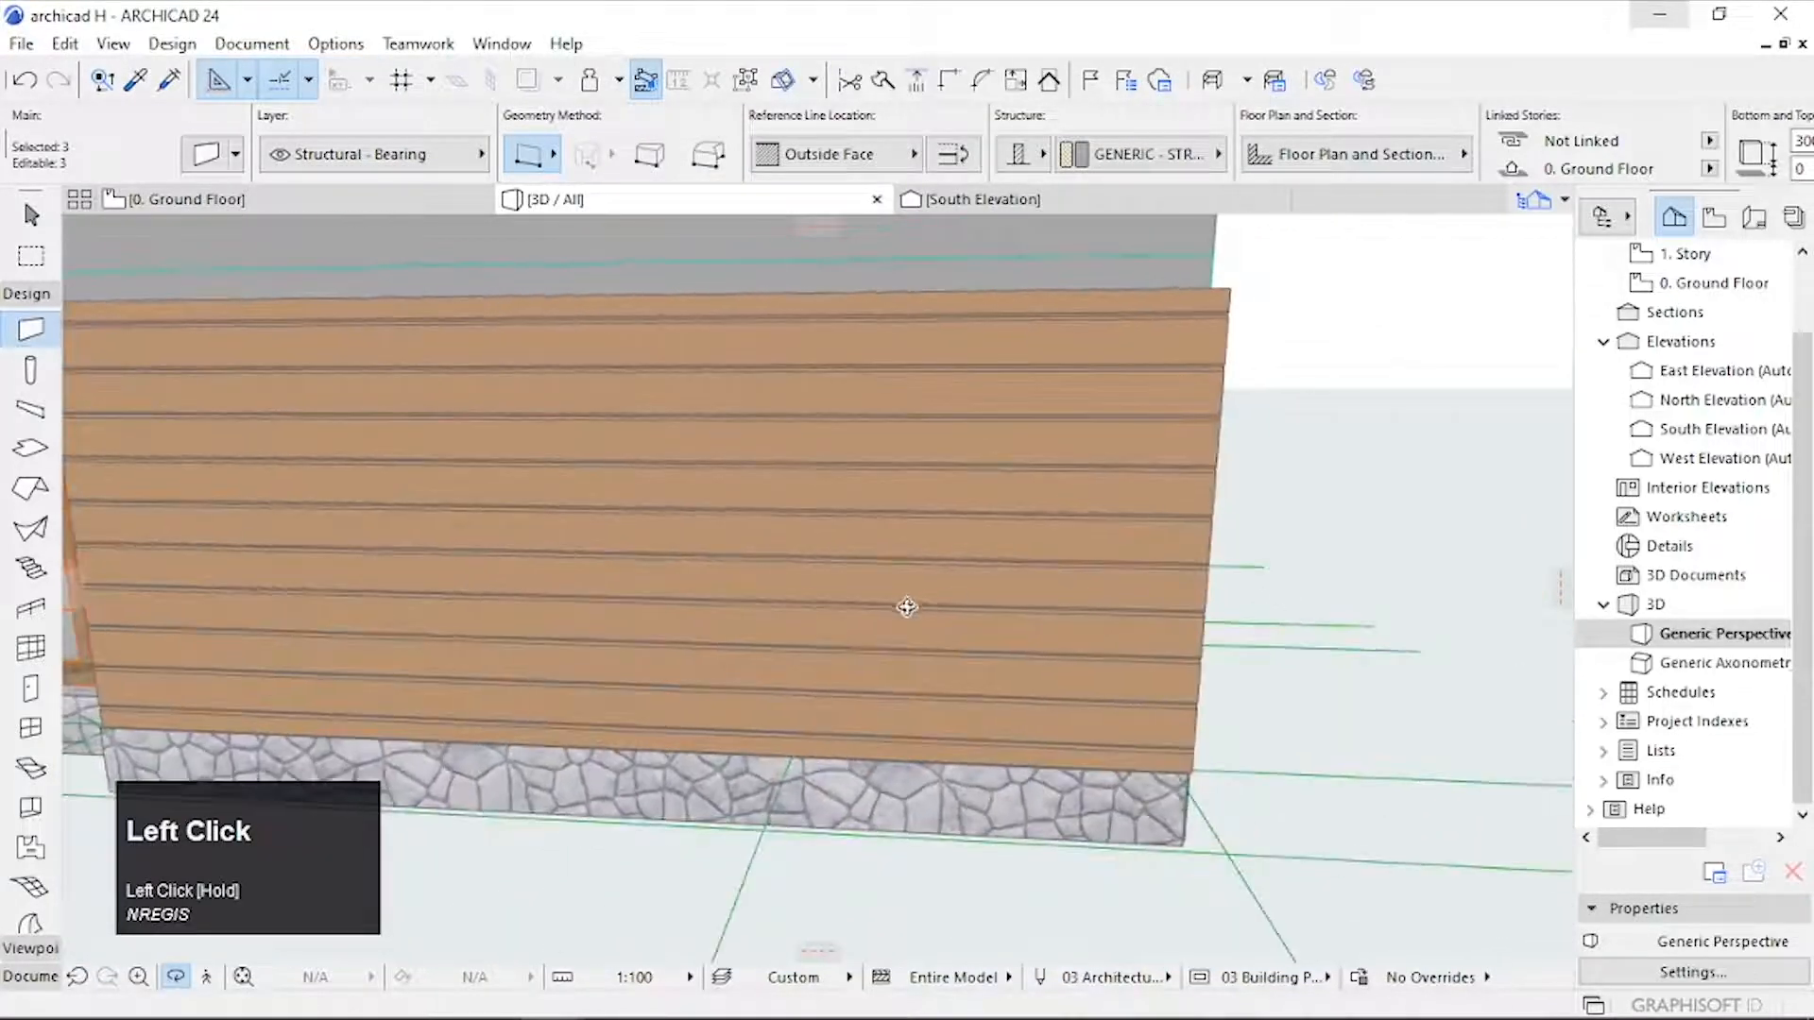
left_click_drag(907, 606, 717, 498)
scroll(786, 443, "up", 3)
scroll(790, 433, "down", 3)
scroll(1031, 501, "up", 2)
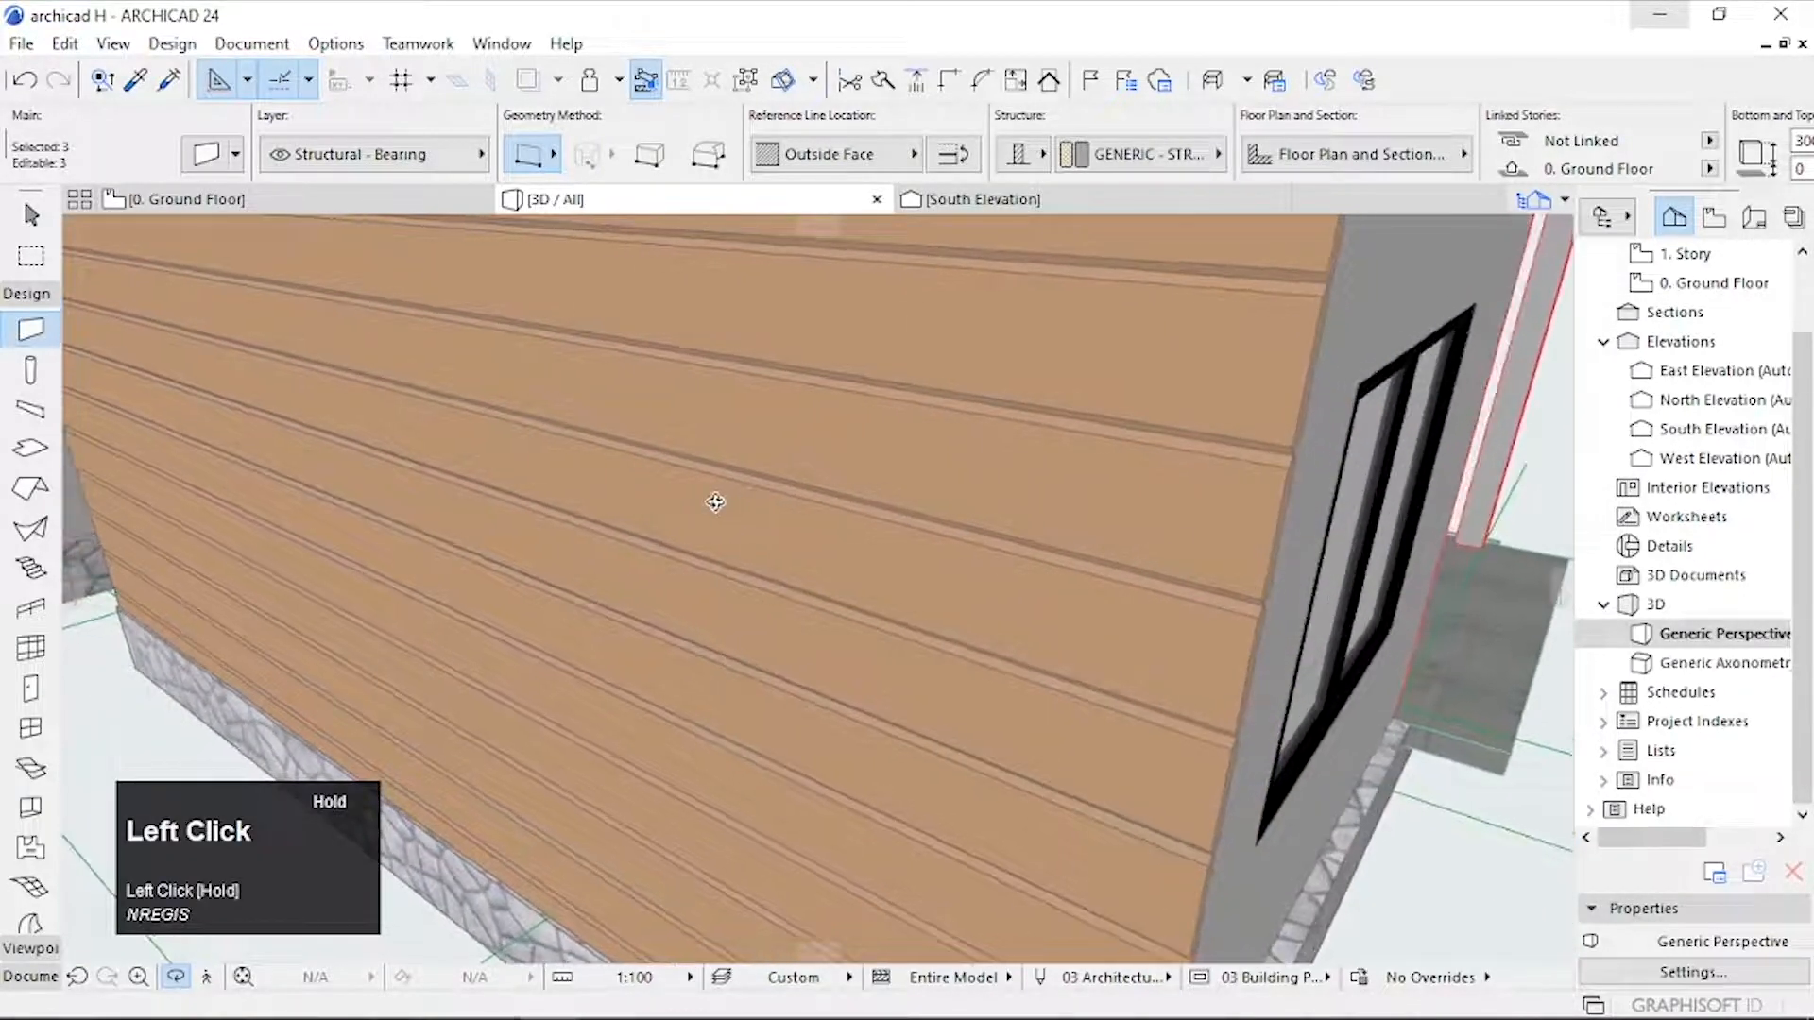
scroll(863, 519, "down", 3)
scroll(862, 518, "up", 4)
left_click_drag(862, 519, 1033, 500)
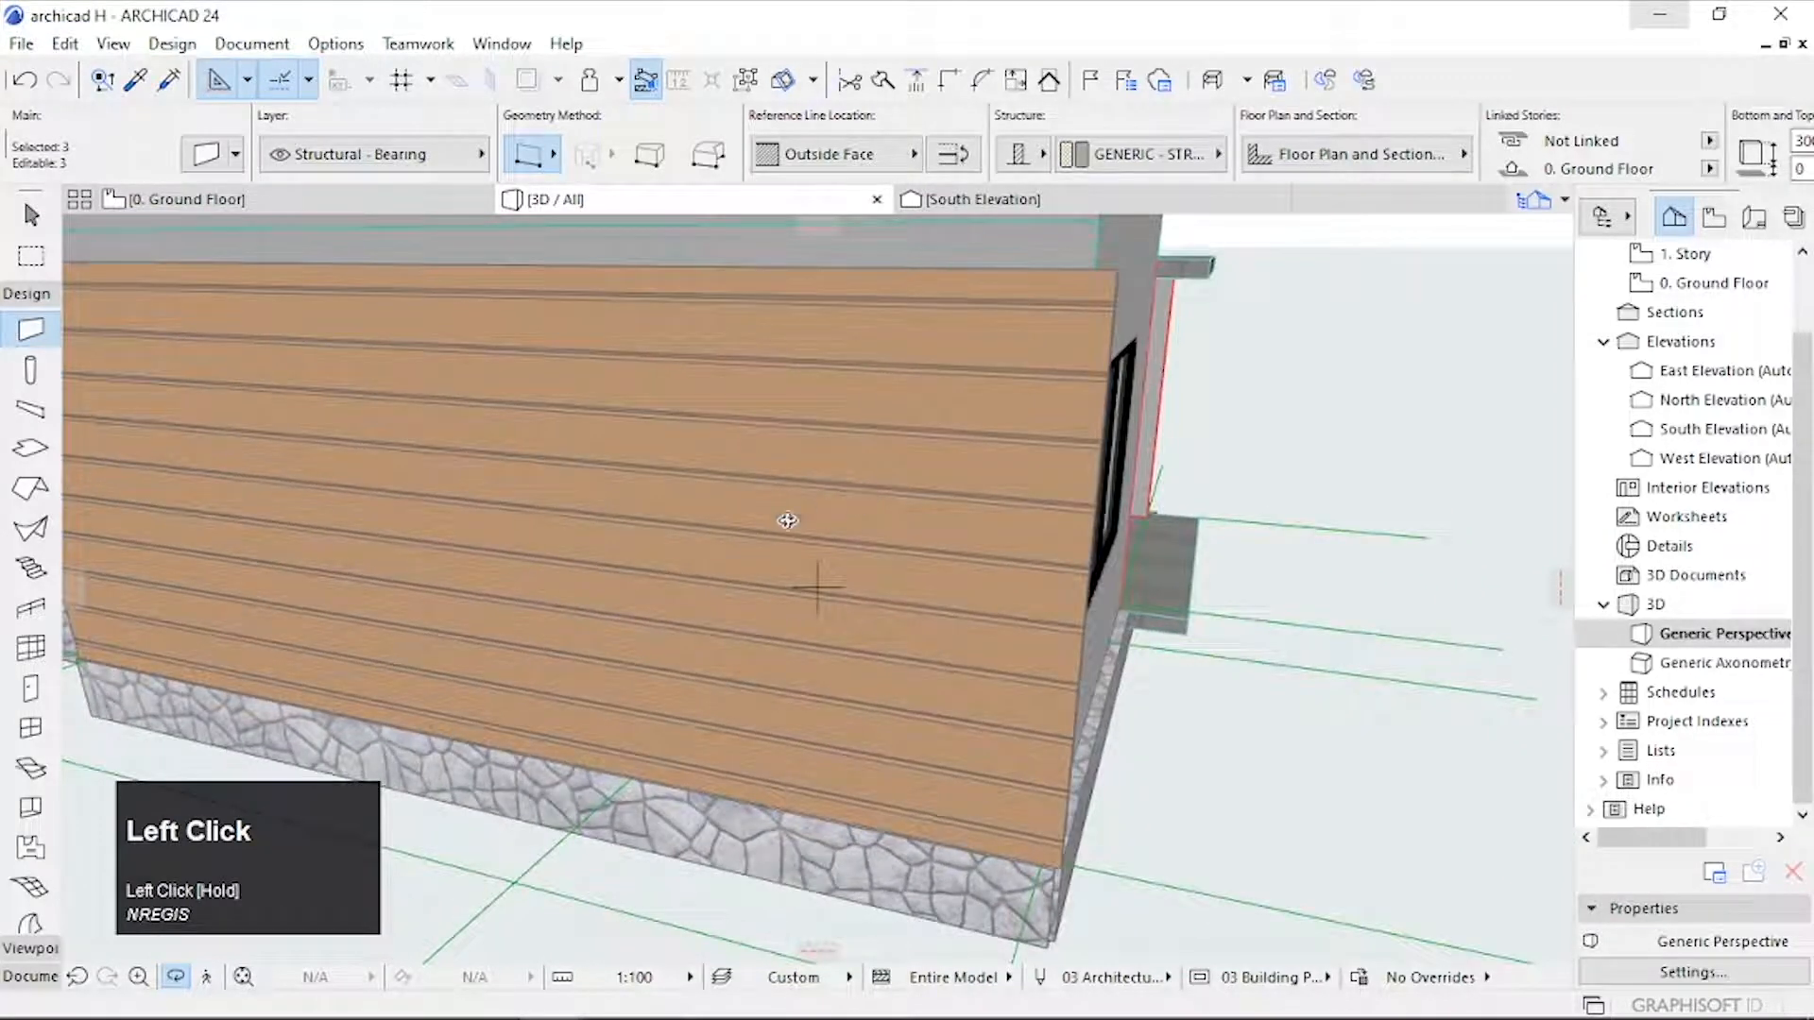
Step: Deselect the log walls and inspect the clad facade's corner, the windowed end wall and the uncovered strip under the roof
key("Escape")
scroll(777, 524, "down", 3)
left_click(1275, 458)
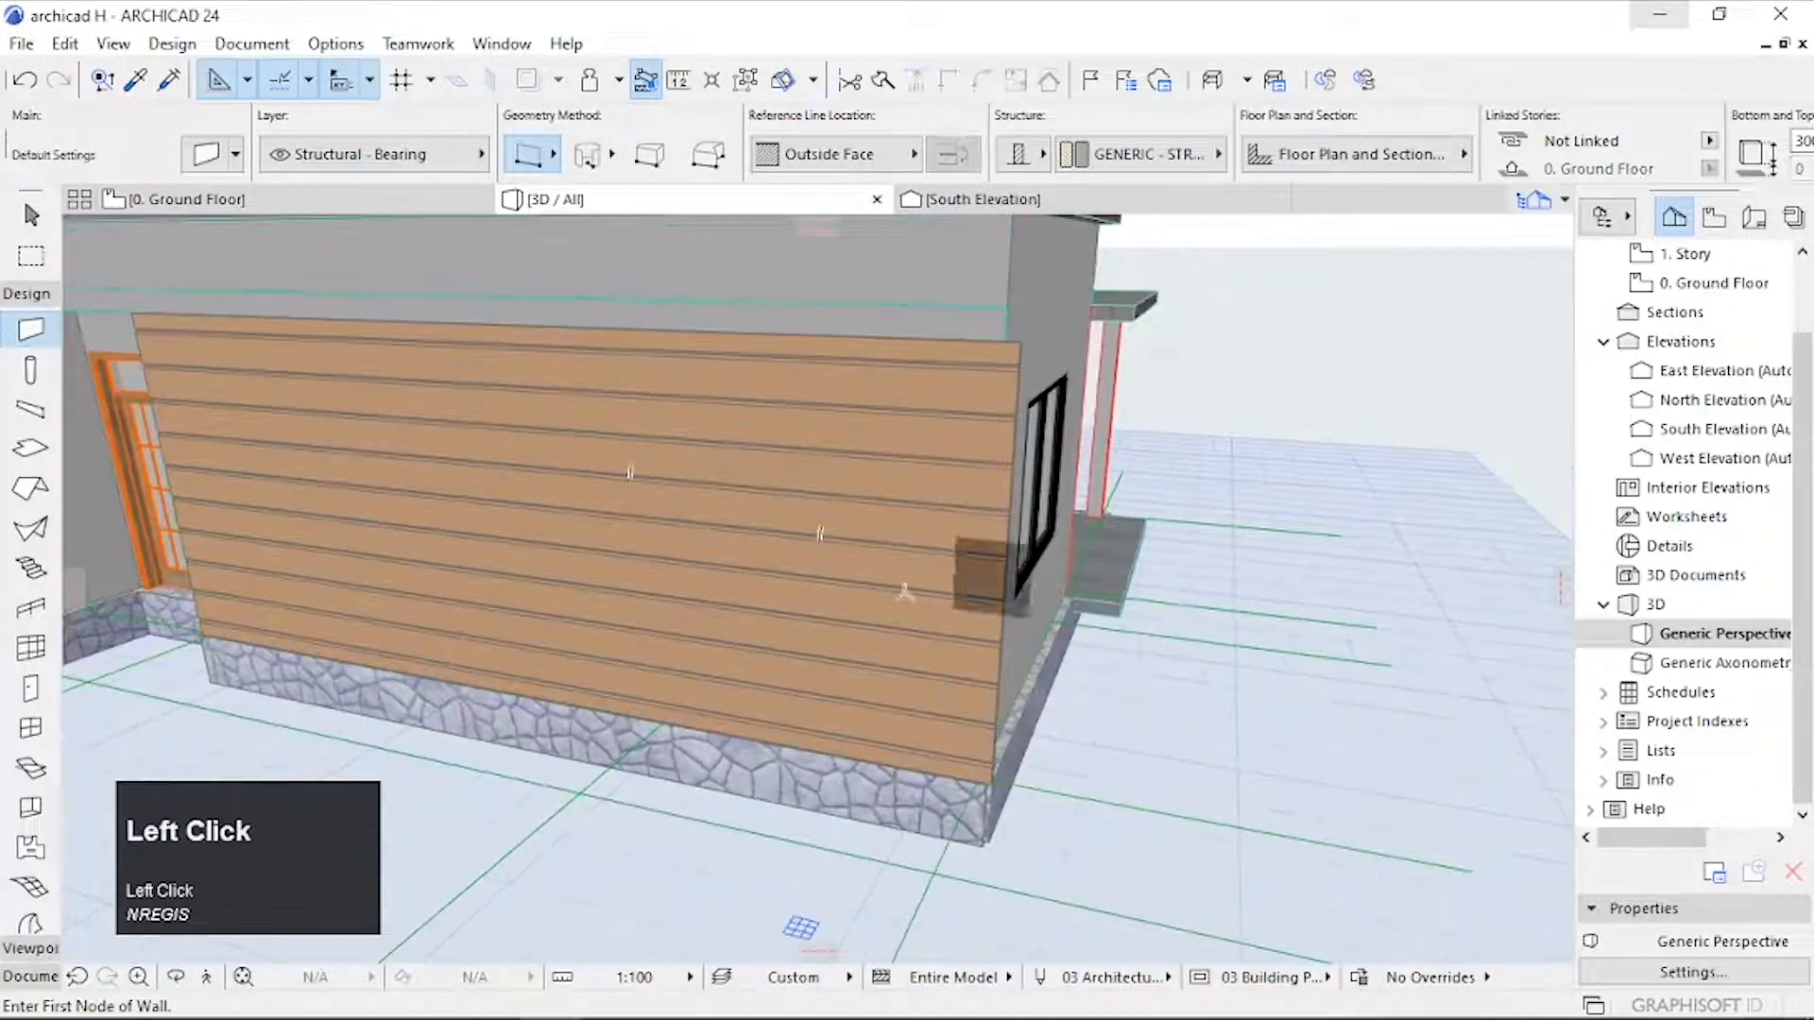
middle_click_drag(904, 592, 1011, 588)
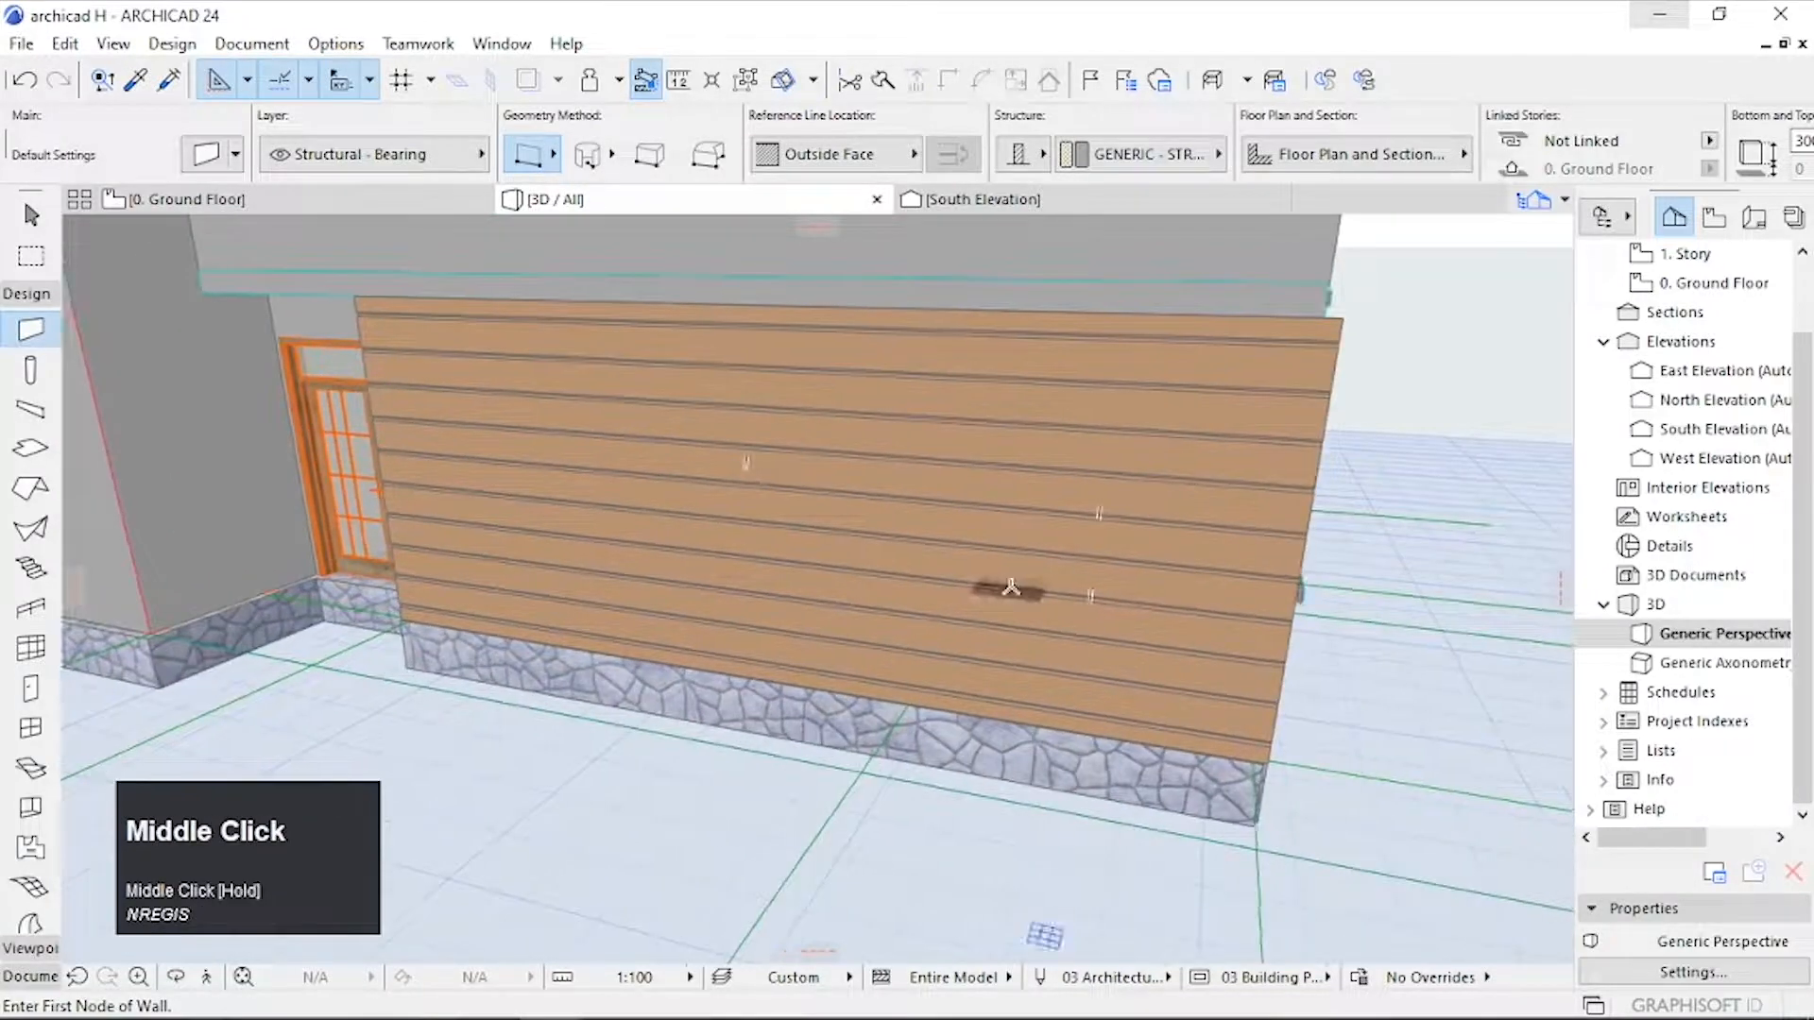
key("o")
left_click_drag(1137, 578, 670, 558)
key("Escape")
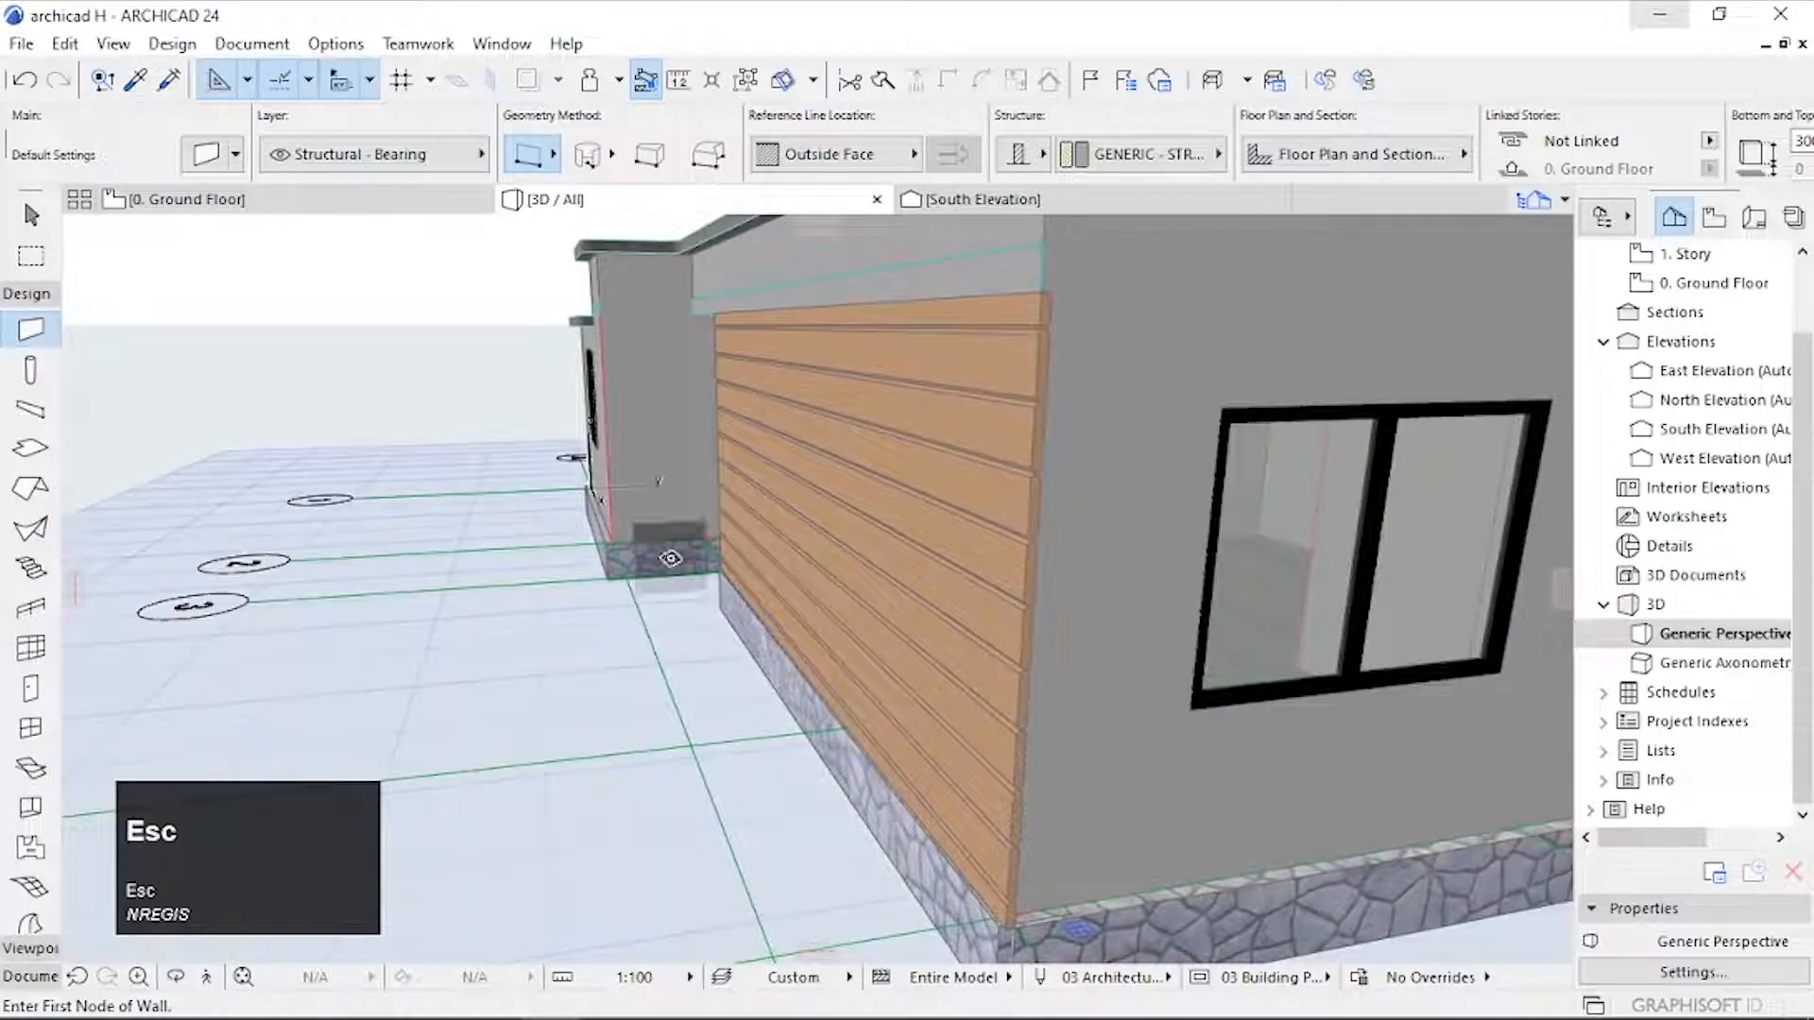
scroll(977, 595, "down", 2)
middle_click_drag(978, 595, 850, 647)
scroll(835, 654, "up", 3)
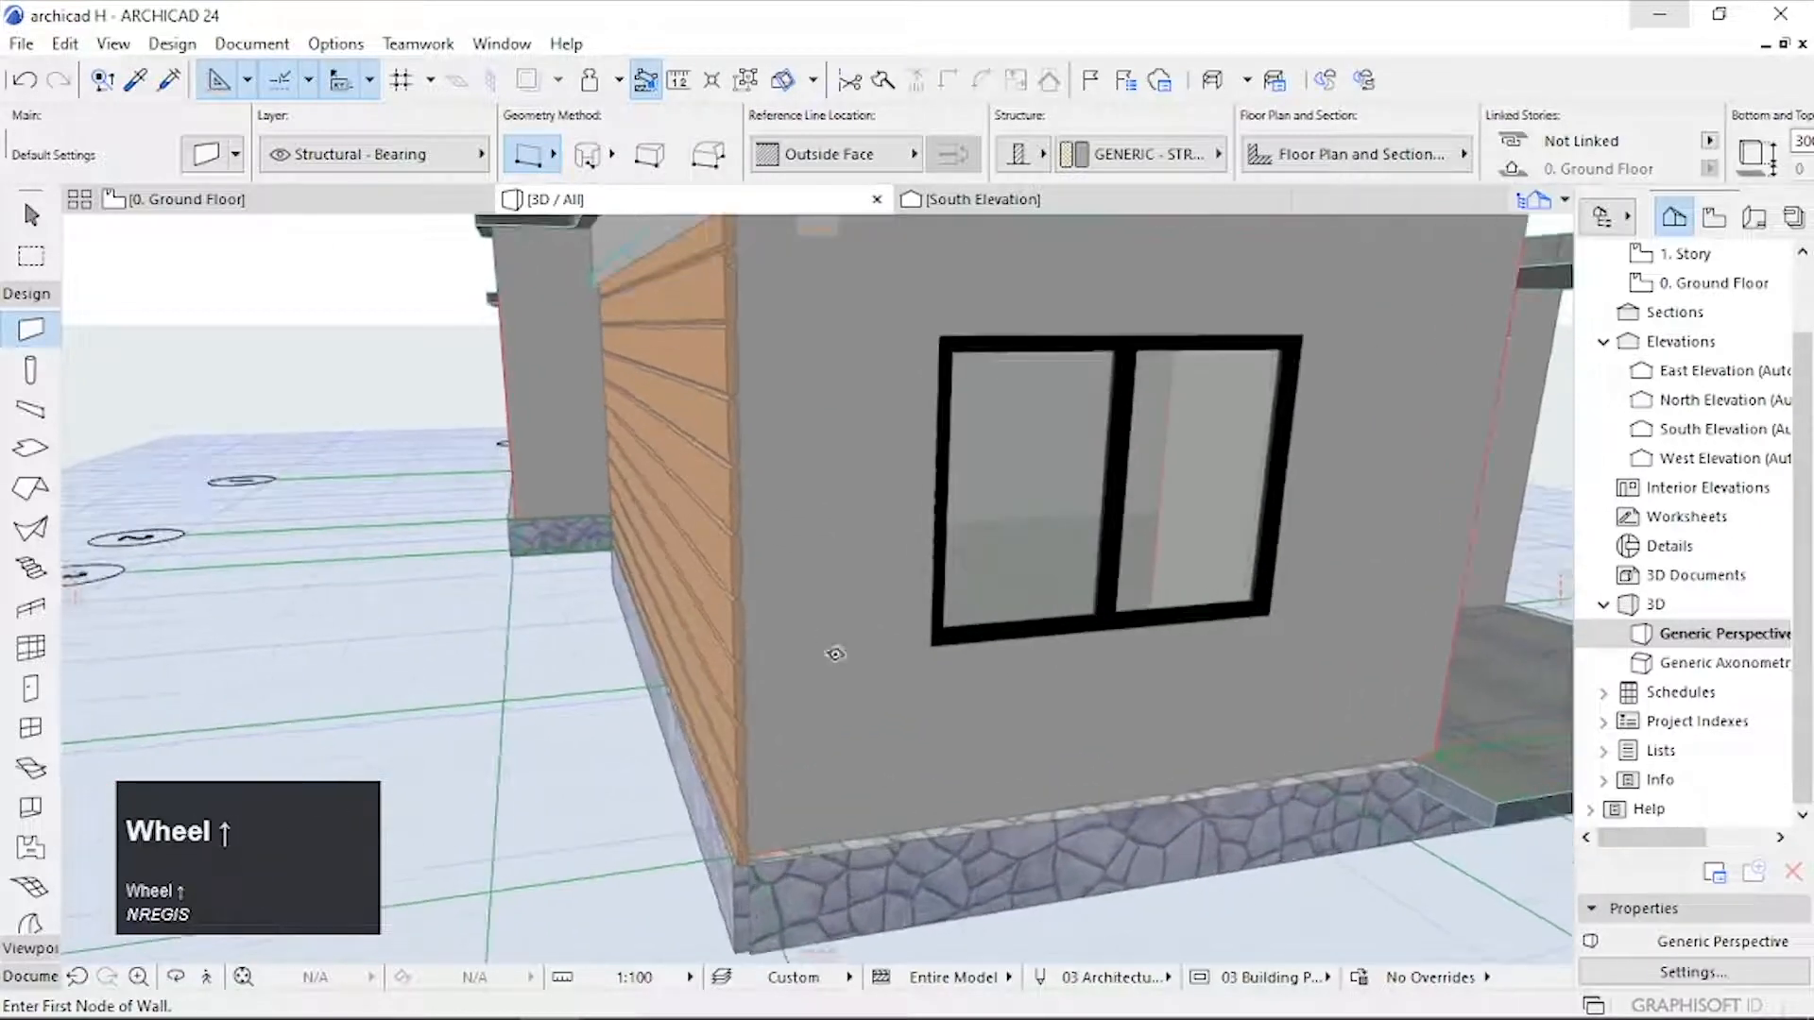
scroll(766, 801, "down", 2)
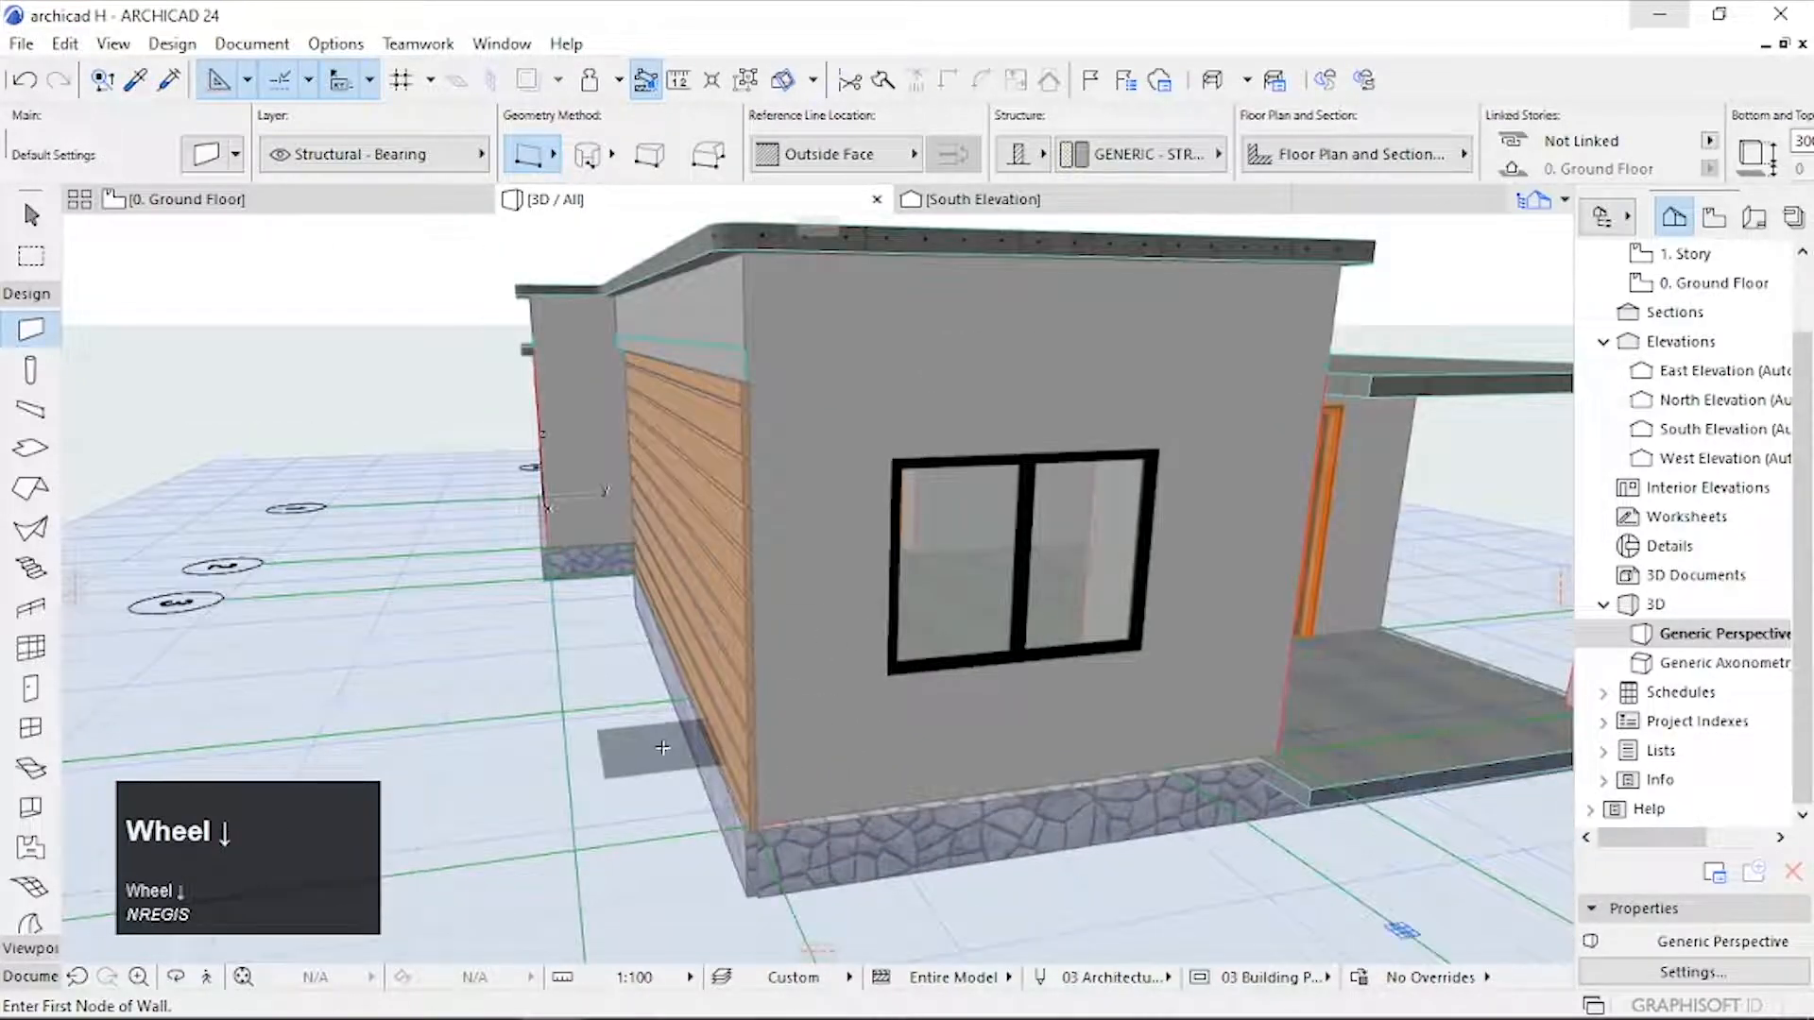
key("o")
left_click_drag(663, 747, 898, 735)
middle_click_drag(897, 734, 1366, 720)
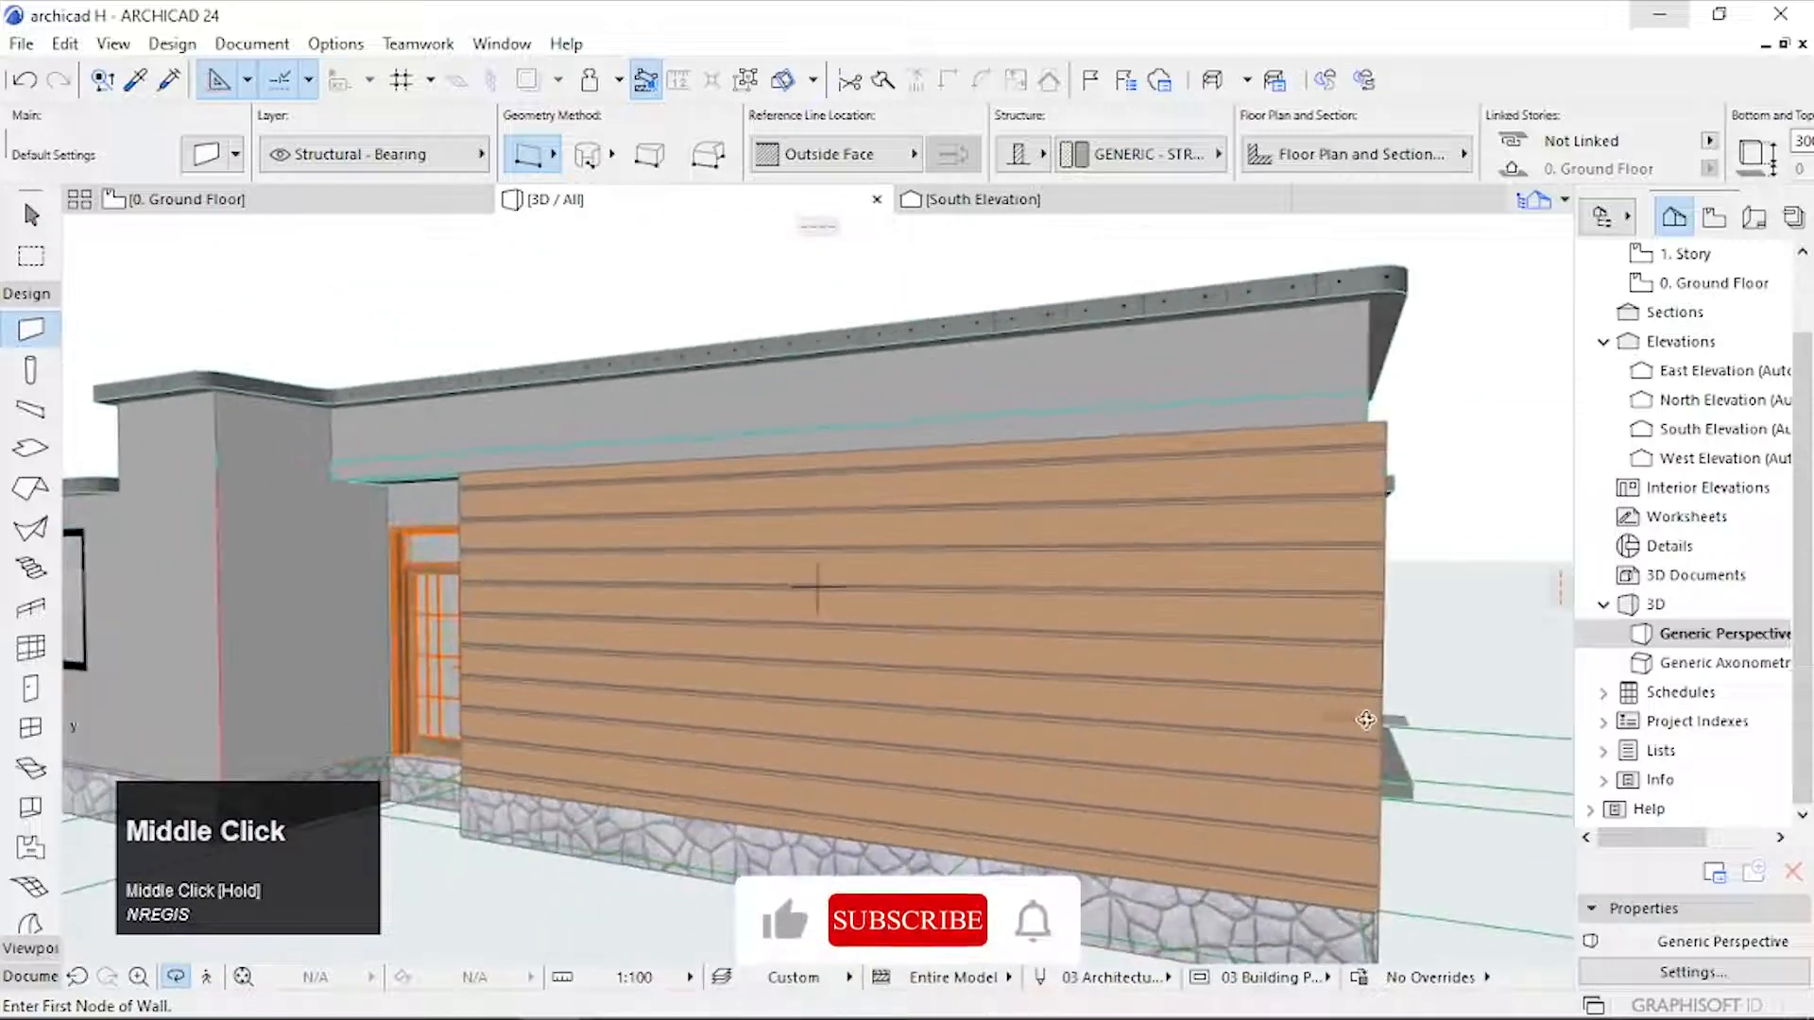
Step: Stretch the three board-clad walls together in height up to the underside of the roof
key("Escape")
left_click(1323, 632, "shift")
scroll(1323, 632, "up", 2)
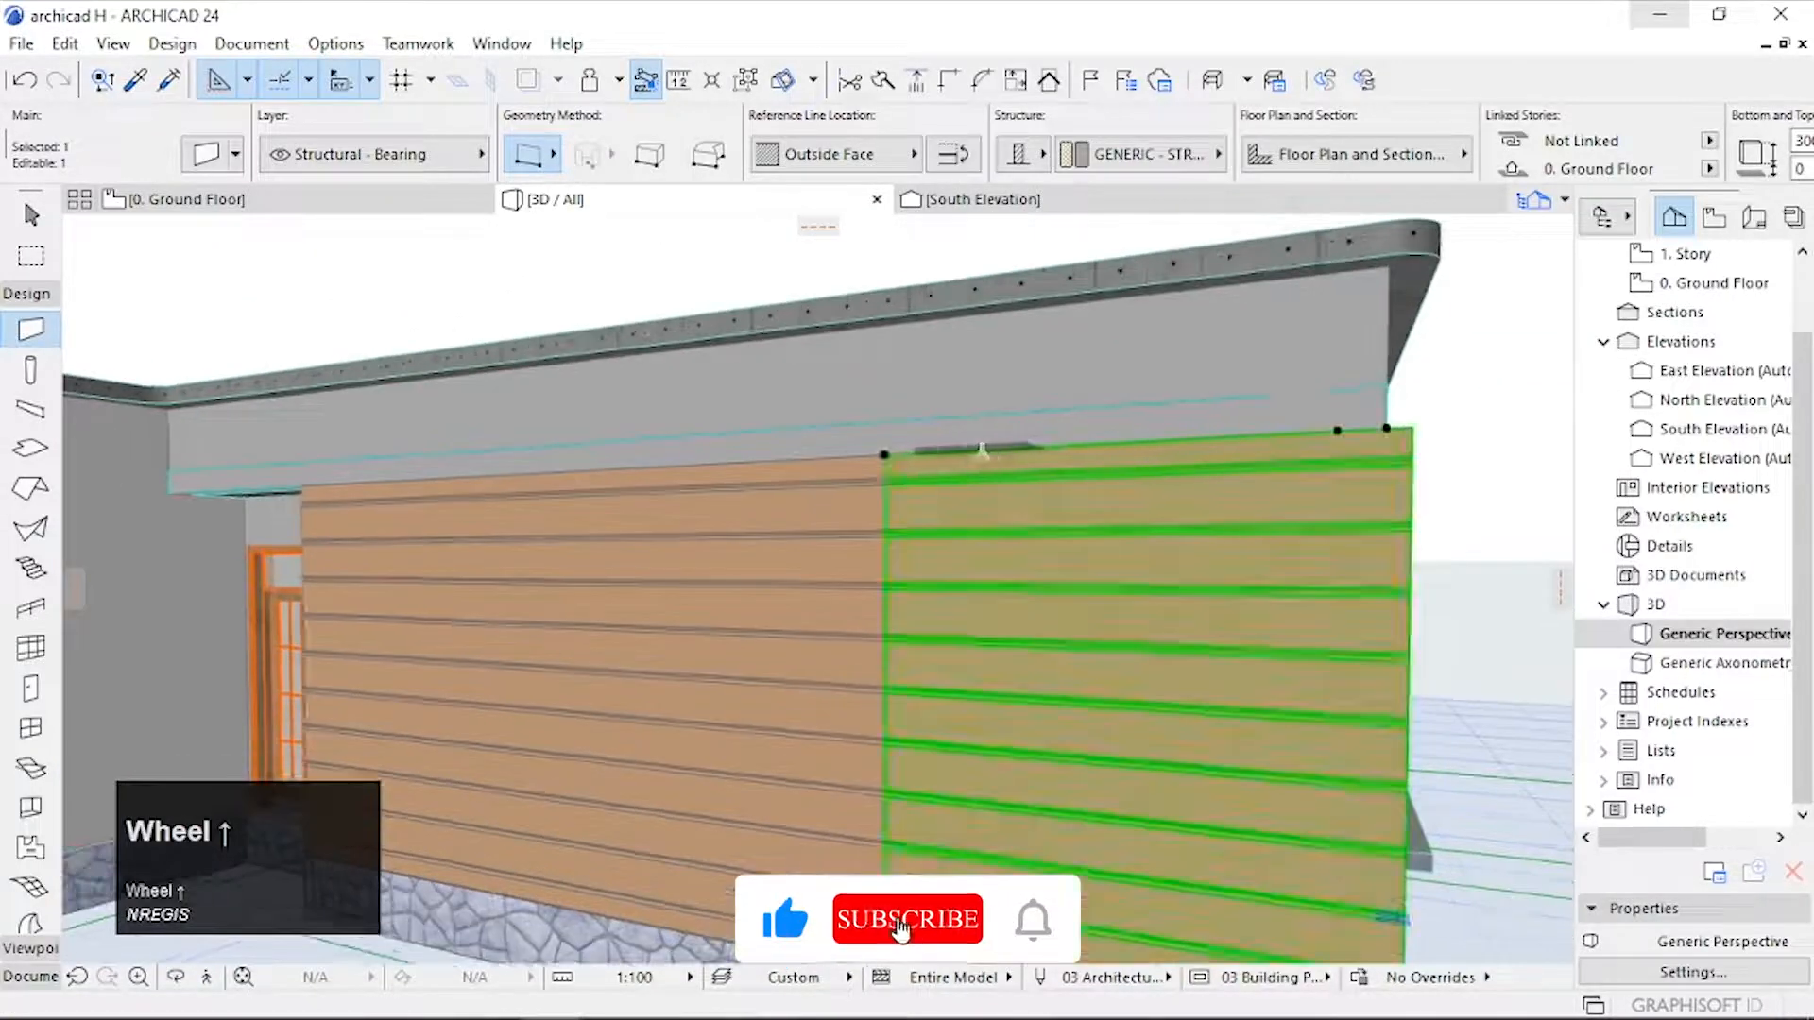
left_click(851, 511, "shift")
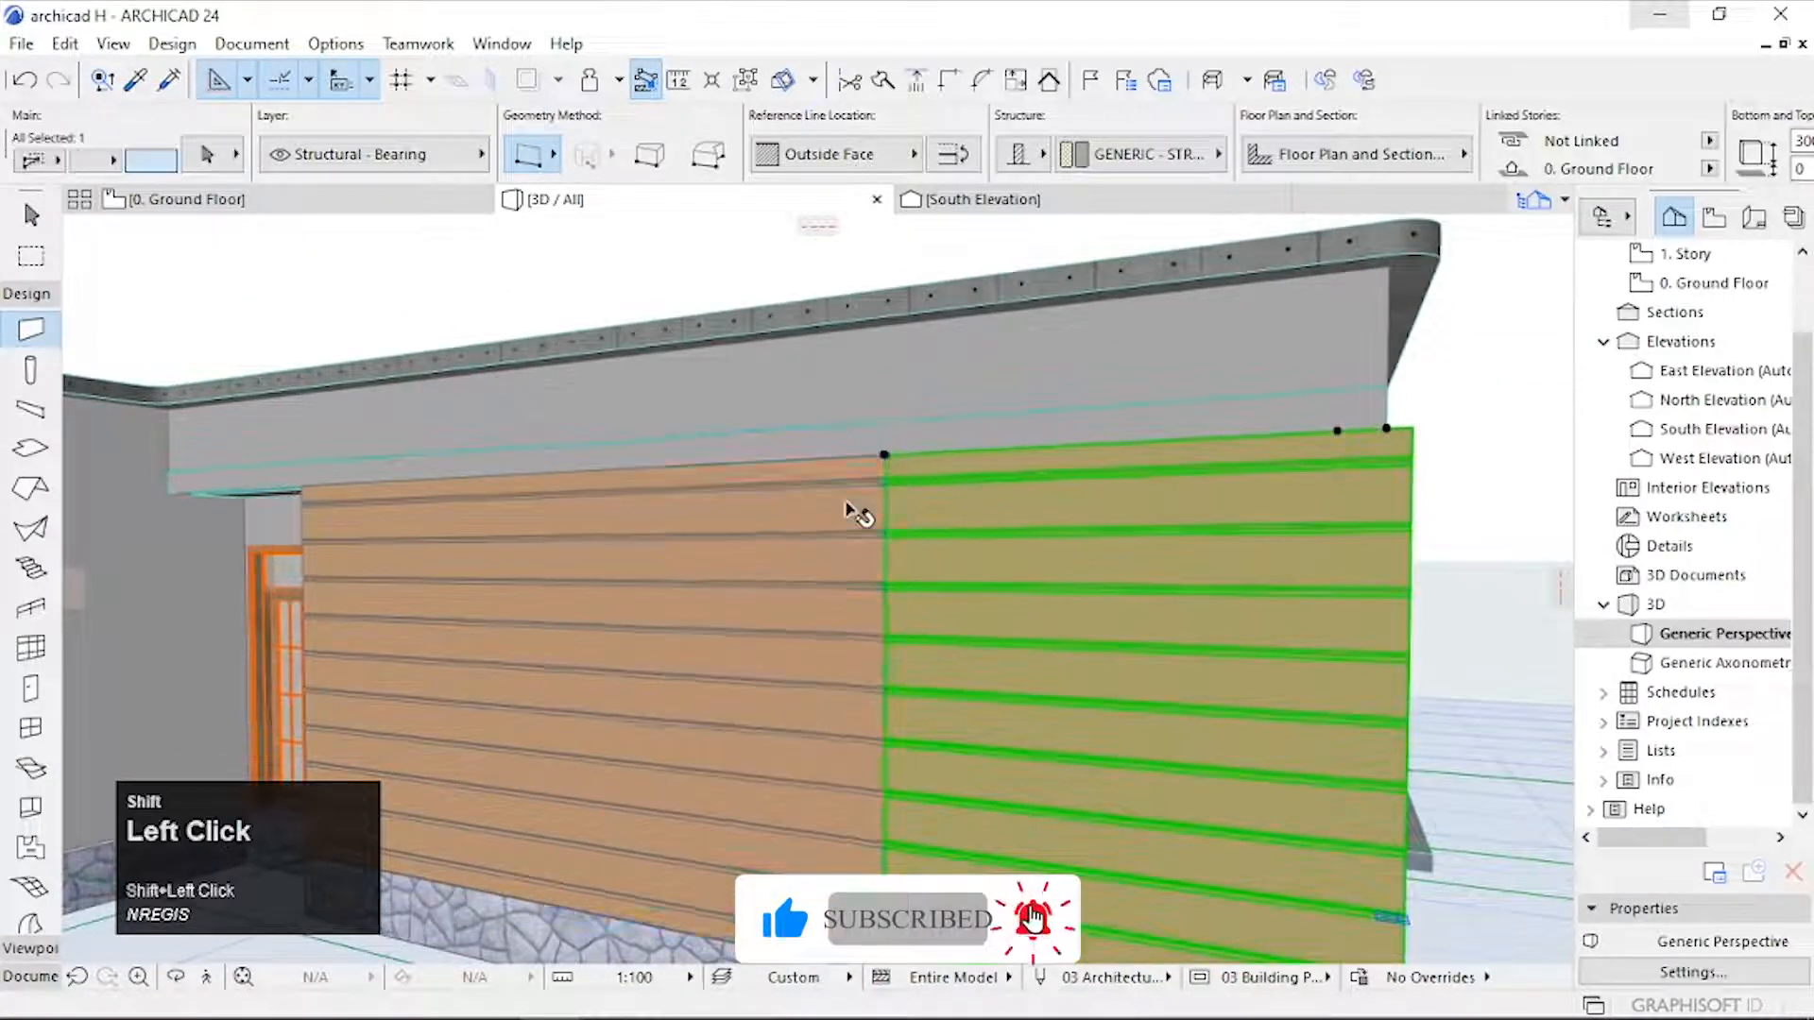
left_click(514, 518, "shift")
left_click(551, 469)
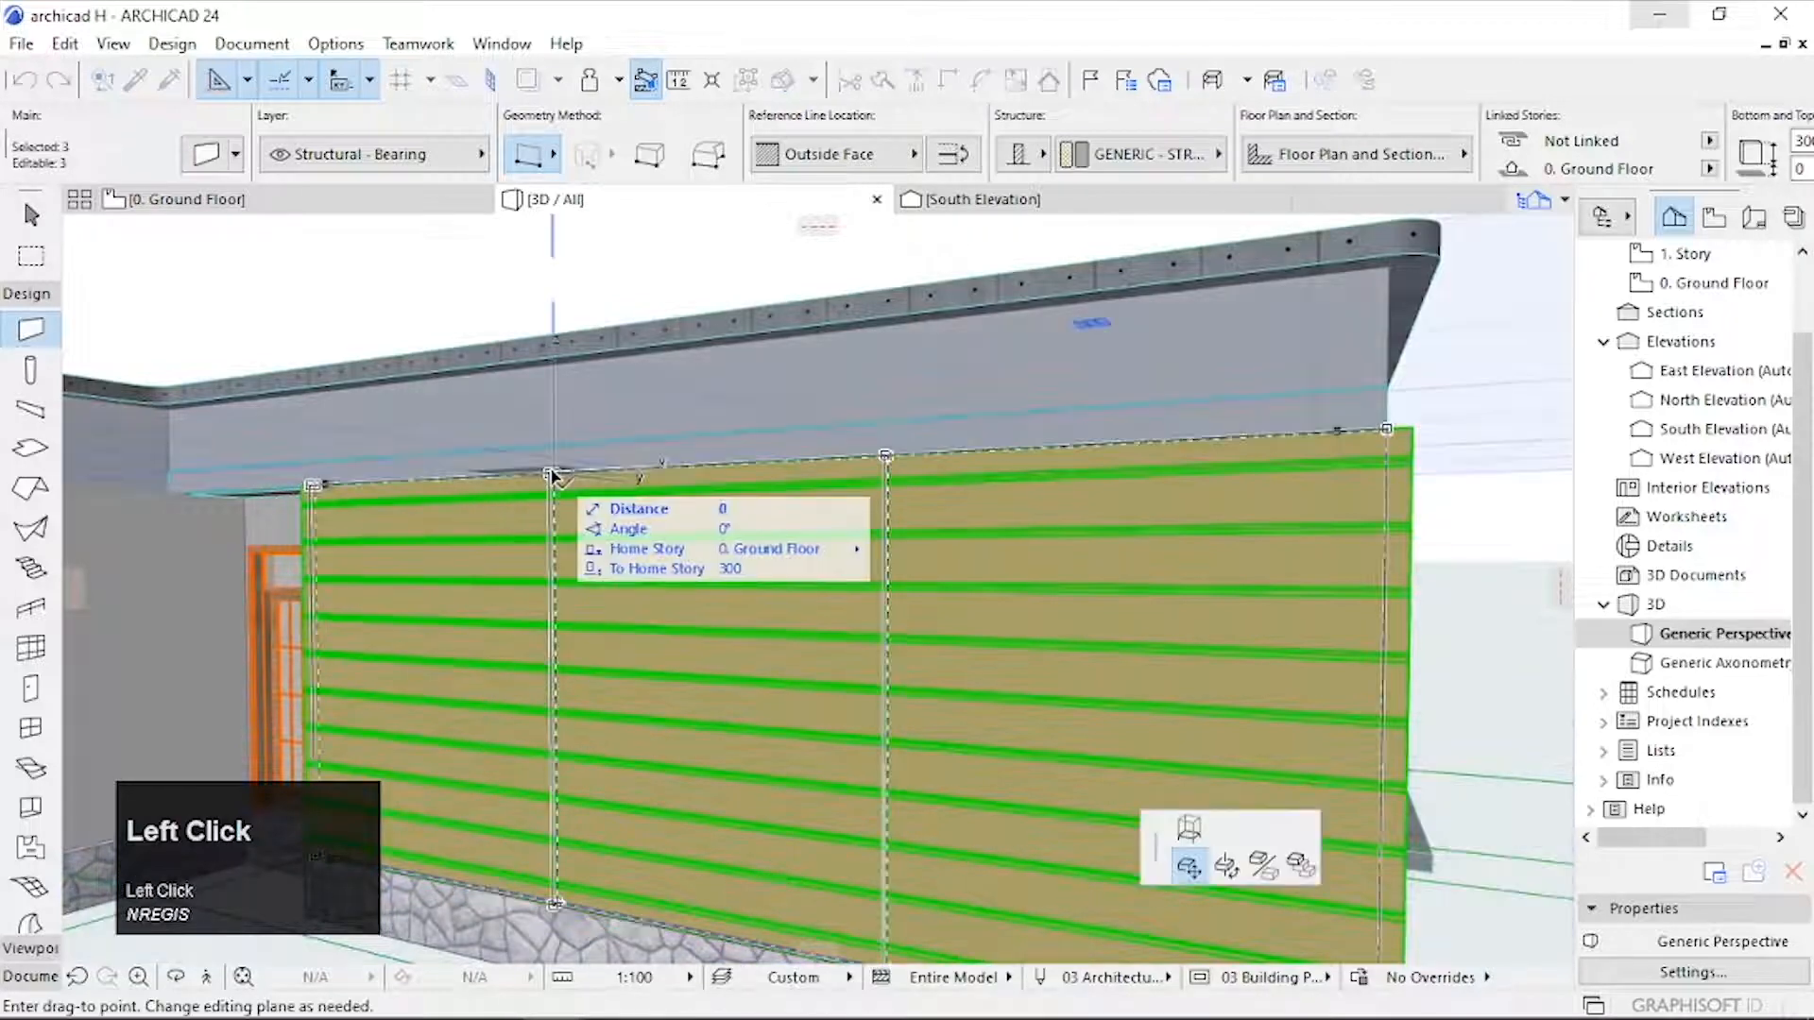
left_click(1190, 829)
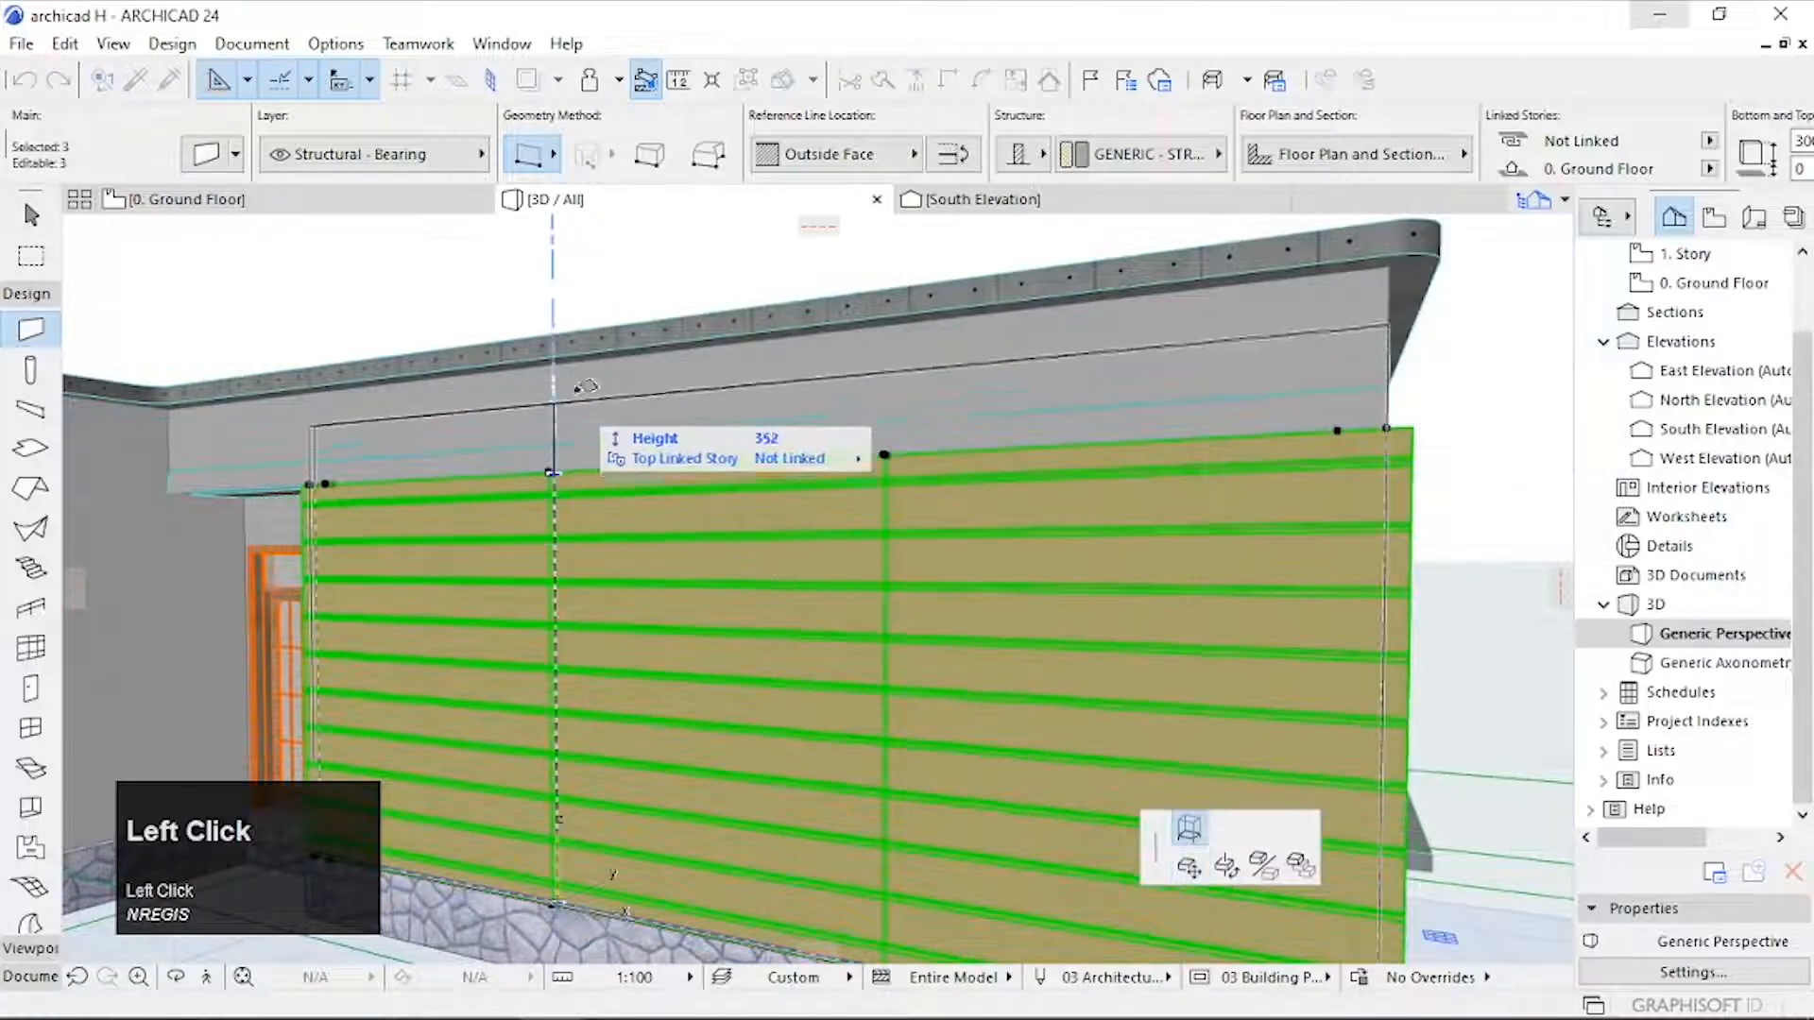
left_click(582, 355)
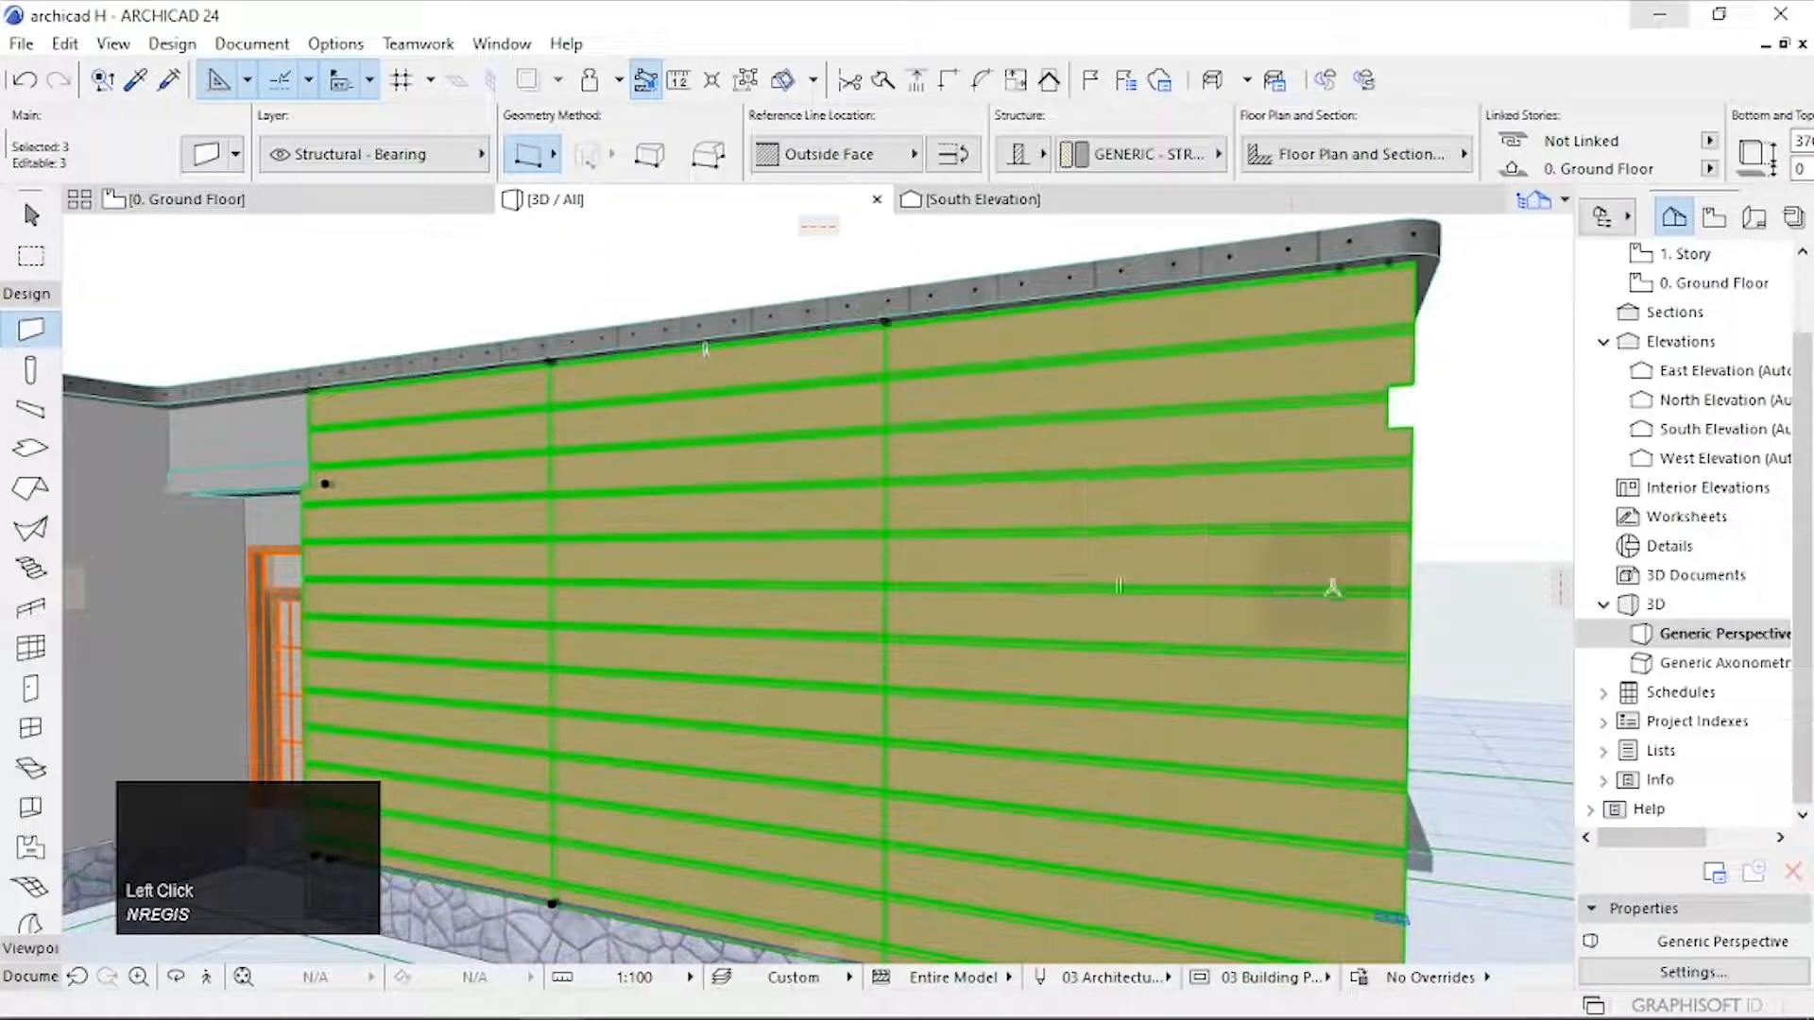
Step: Draw a Sienna Sand wall 94 long on the end wall, from below the window's near edge to the board-clad corner
key("o")
left_click_drag(1332, 588, 991, 658)
scroll(930, 619, "down", 5)
scroll(696, 606, "down", 3)
middle_click_drag(992, 658, 834, 555)
scroll(834, 554, "up", 4)
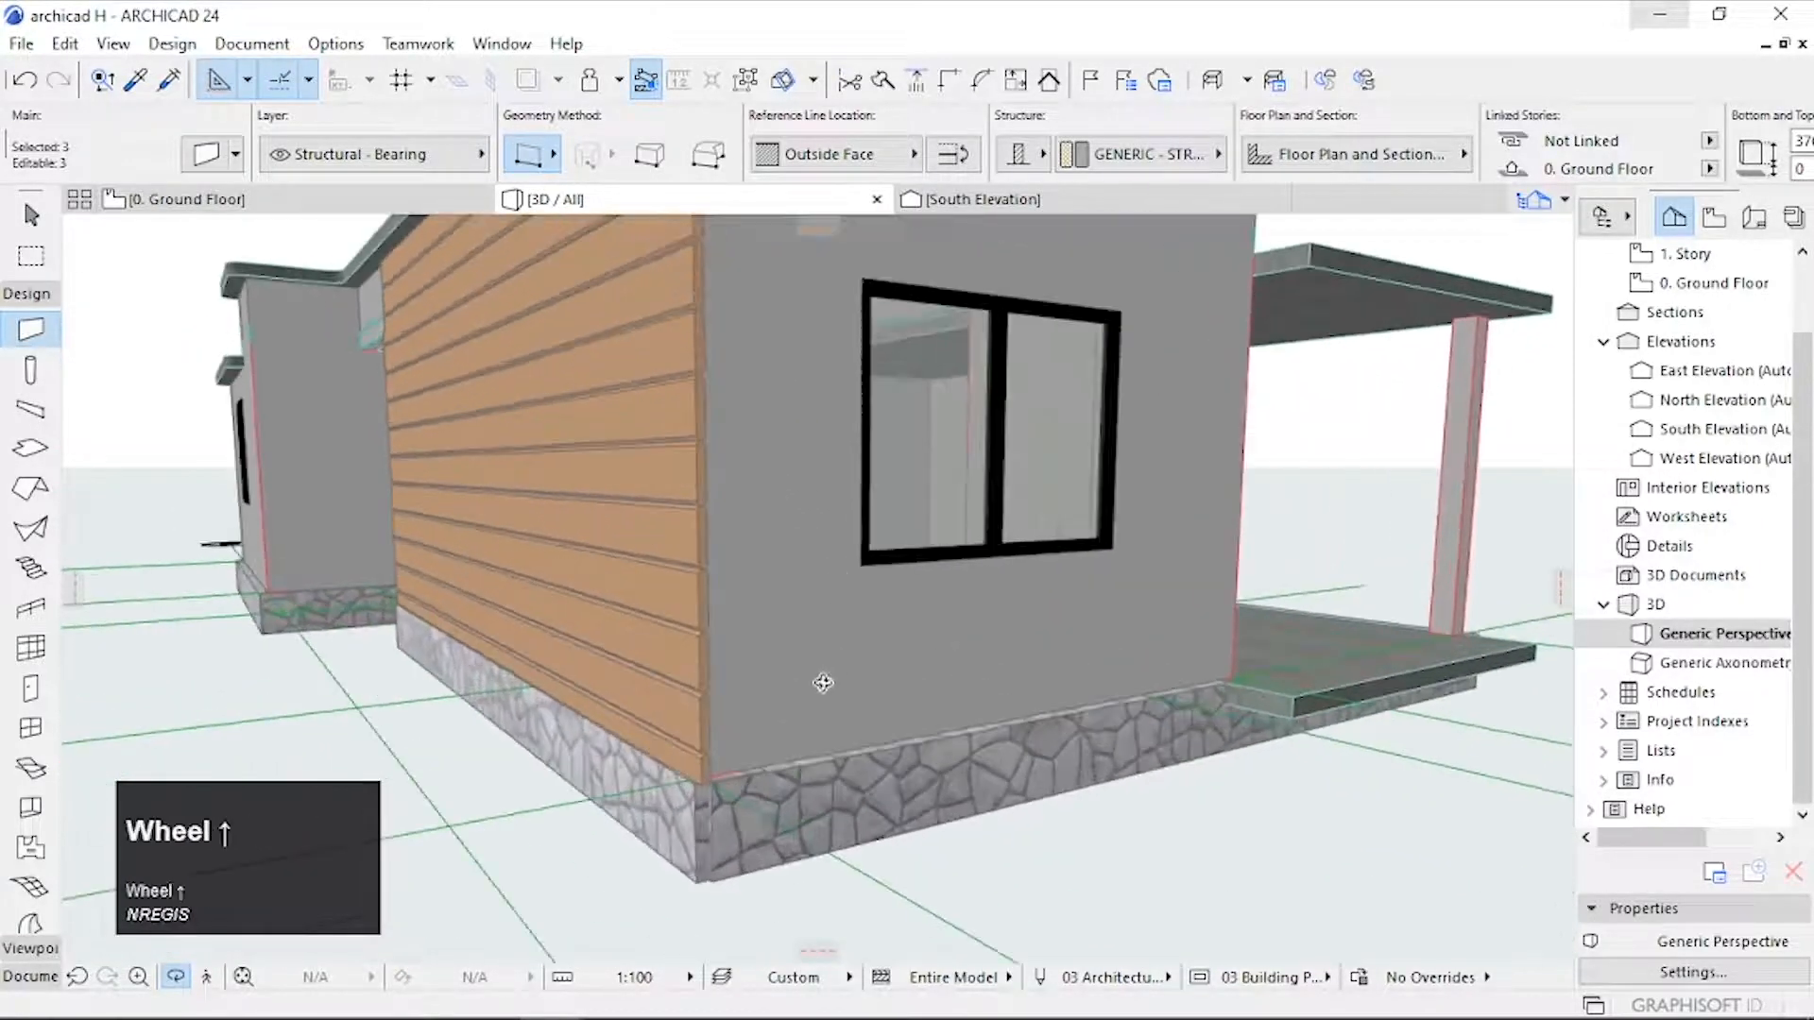
left_click_drag(823, 682, 830, 668)
middle_click_drag(831, 668, 822, 587)
scroll(797, 636, "up", 3)
left_click_drag(797, 636, 707, 674)
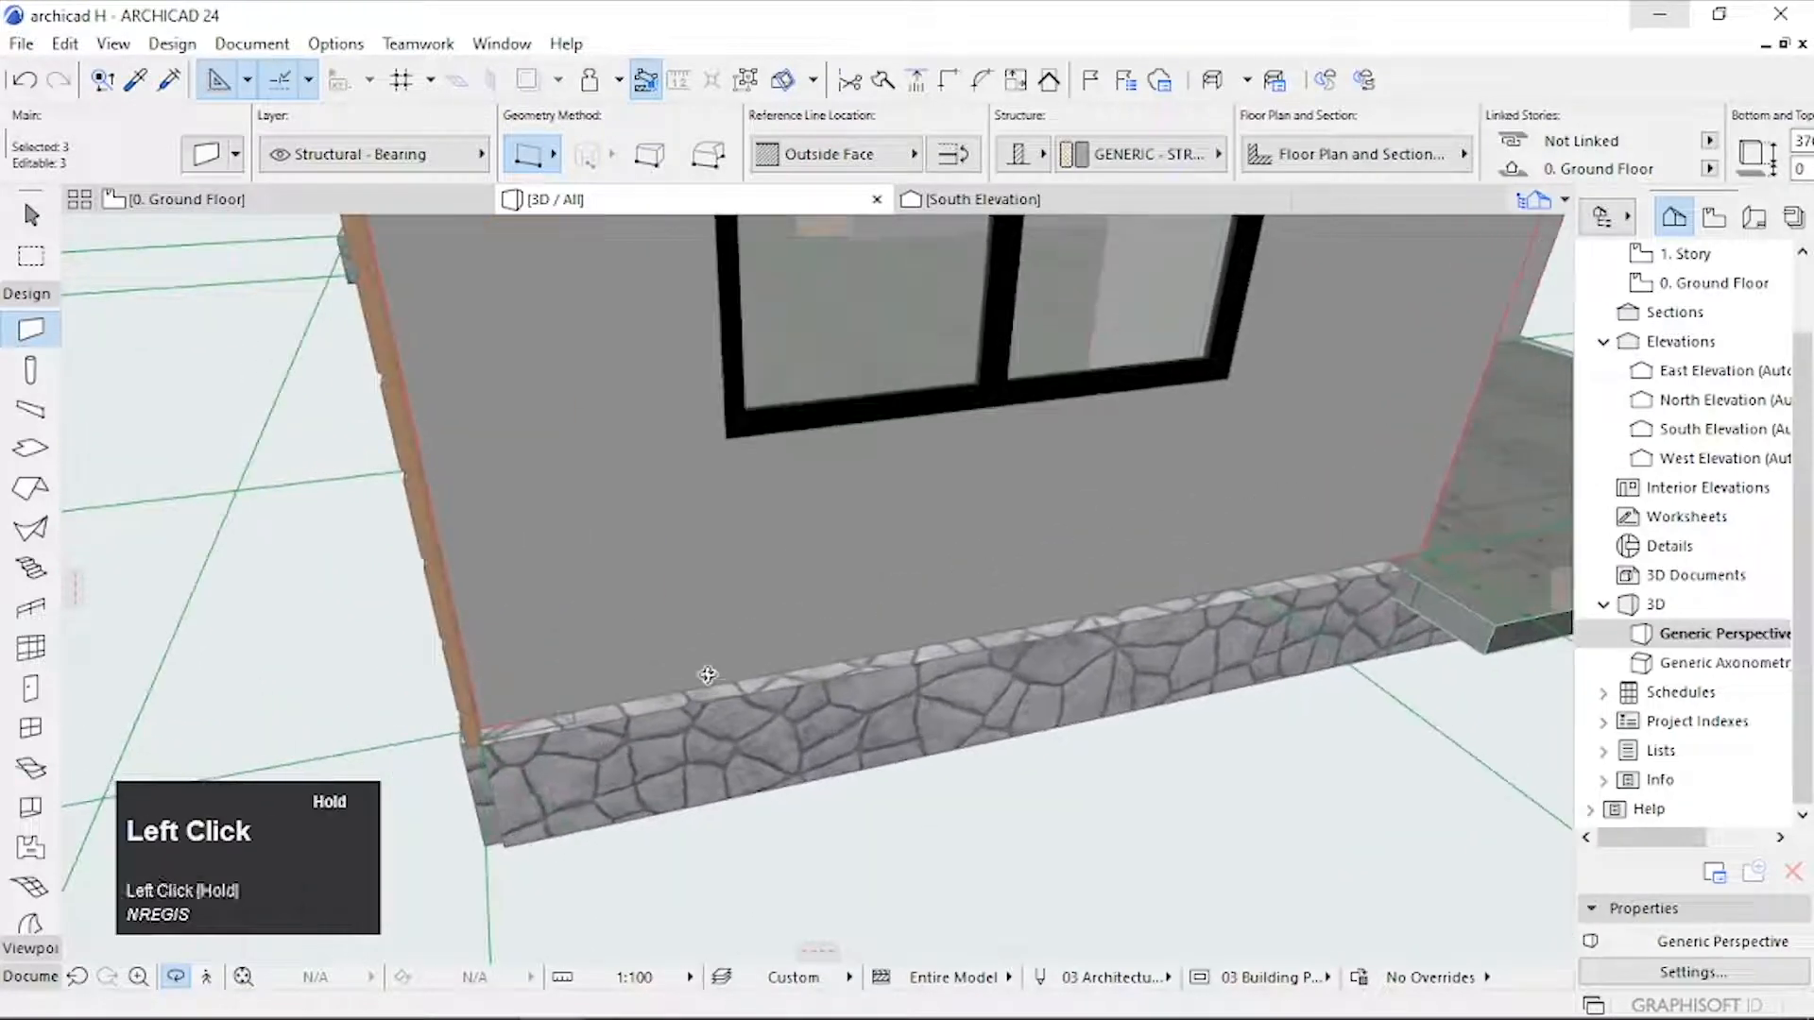
key("Escape")
key("Escape")
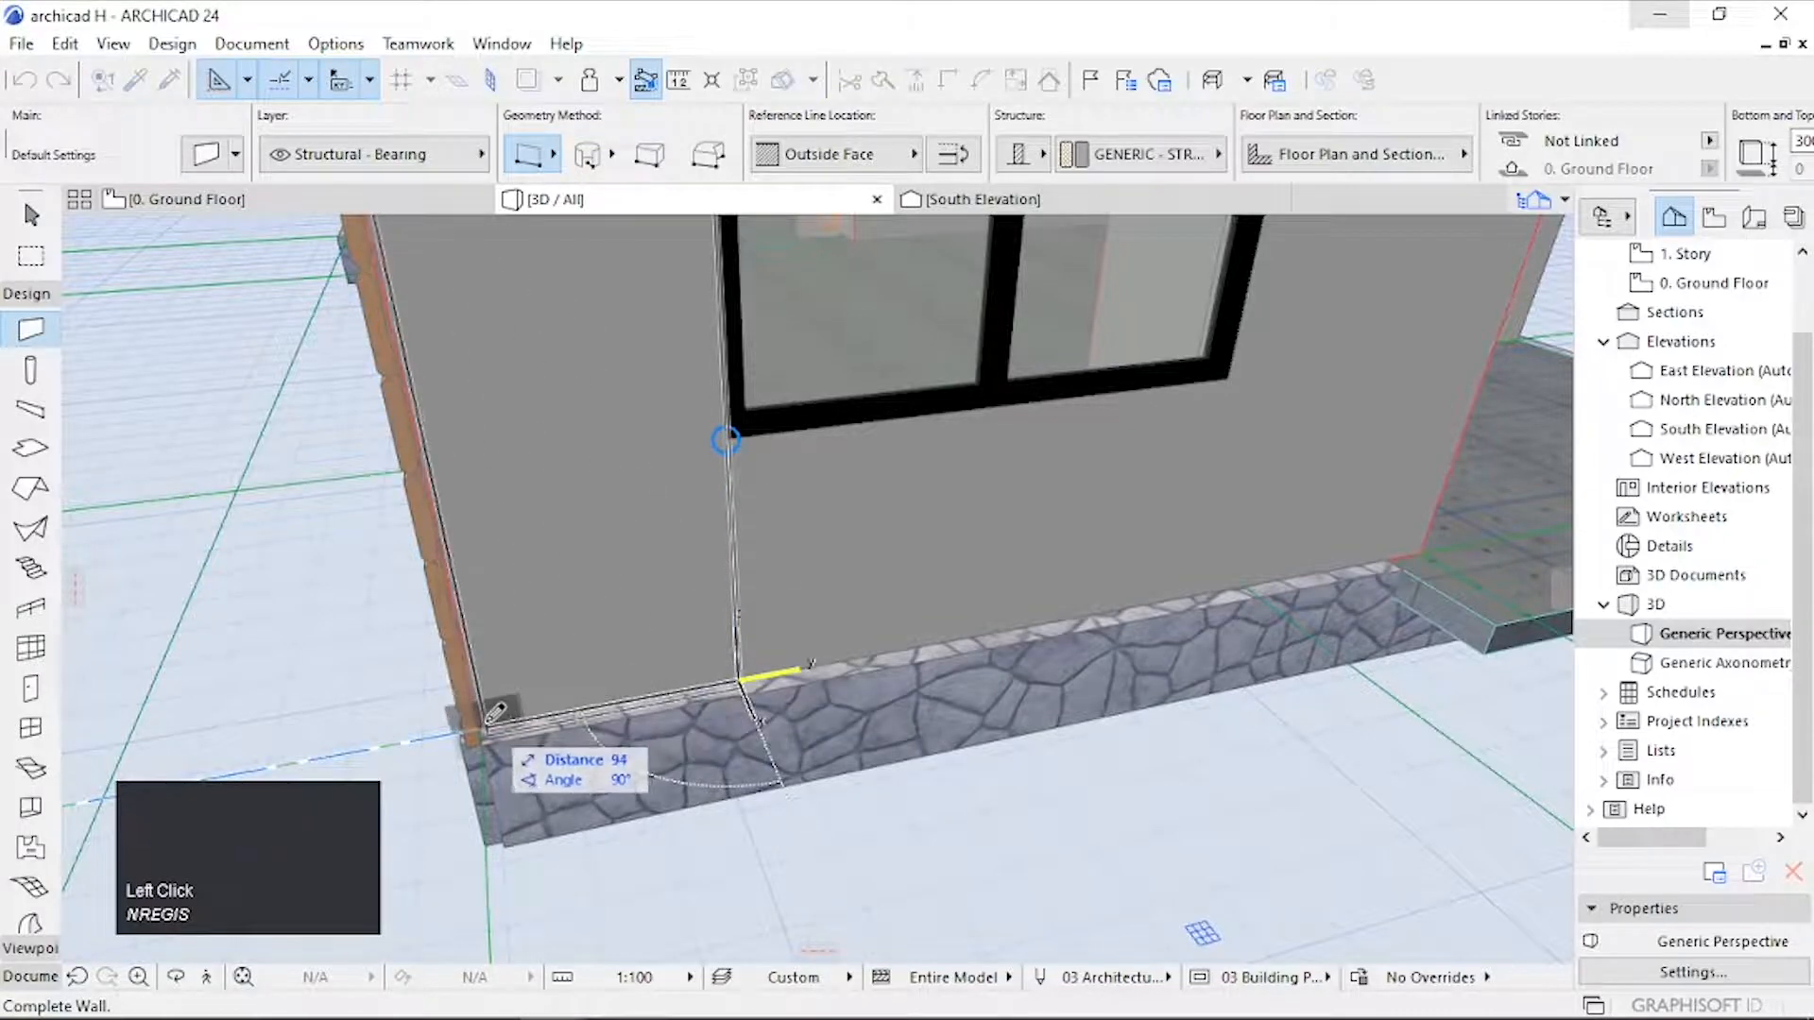
left_click(492, 712)
Step: Intersect the new end-wall panel with the adjacent board-clad wall at the corner and clear the selection
scroll(825, 690, "down", 2)
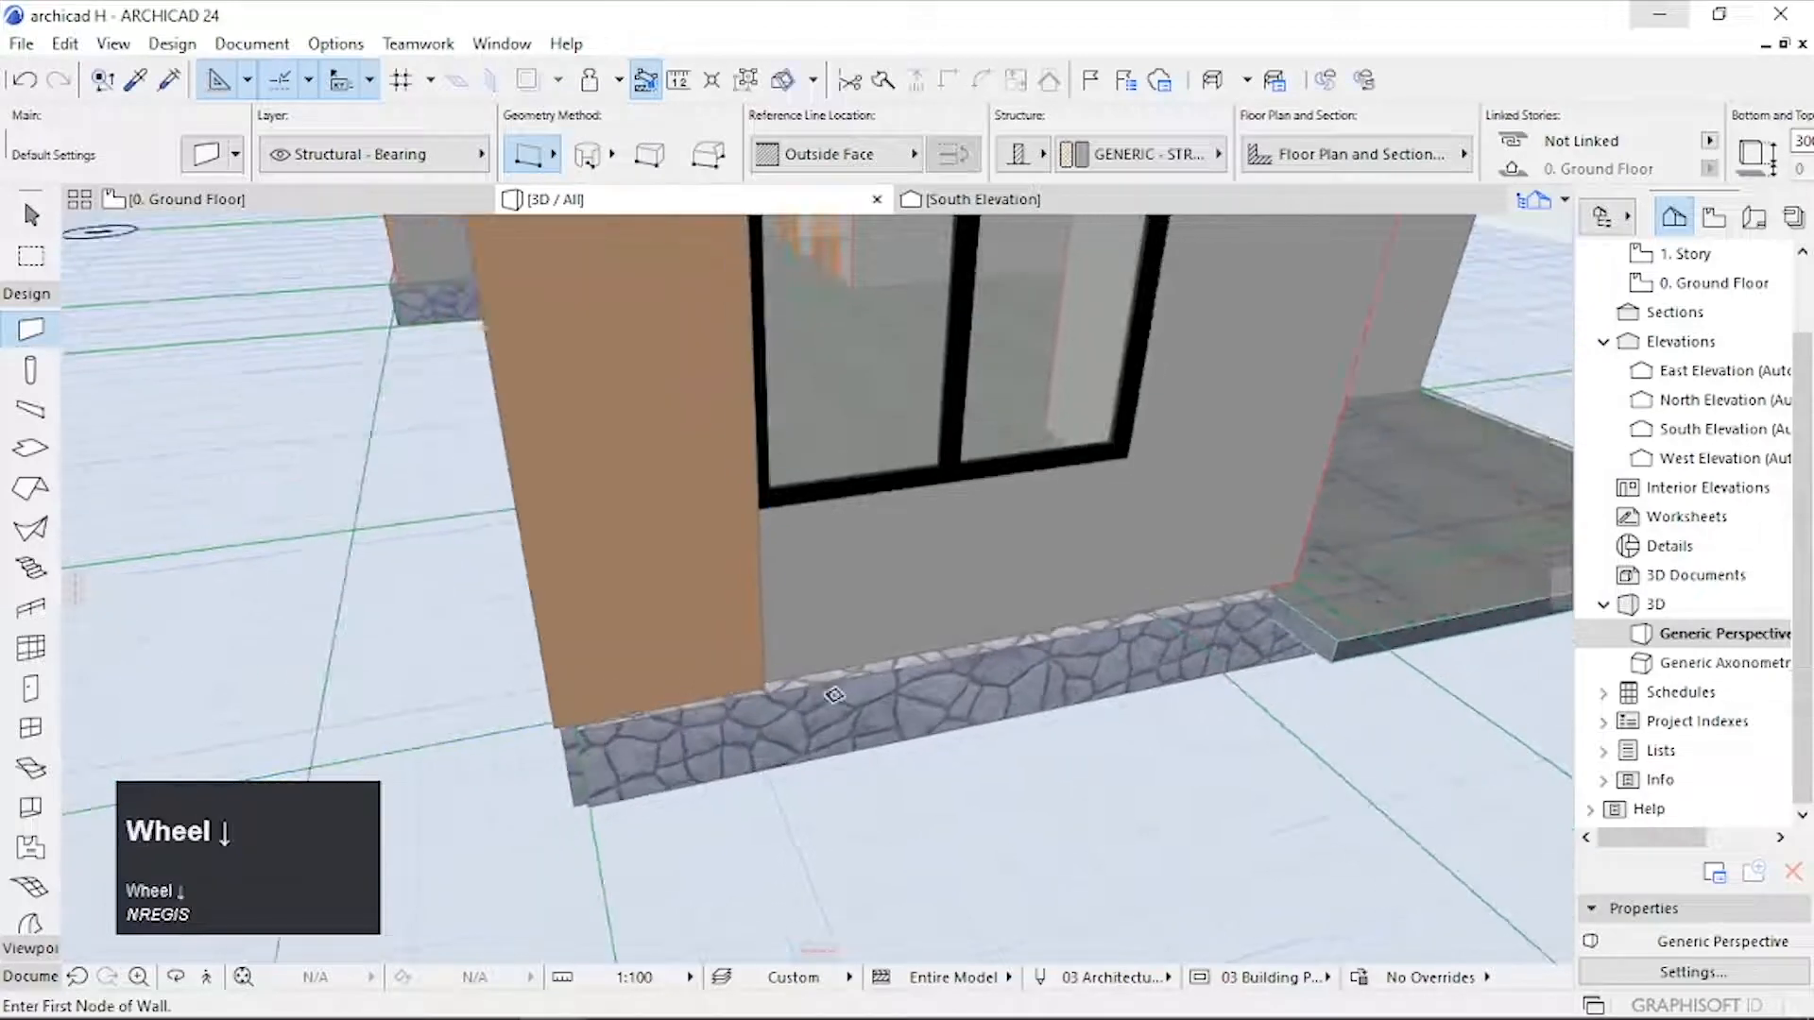
middle_click_drag(833, 696, 1335, 867)
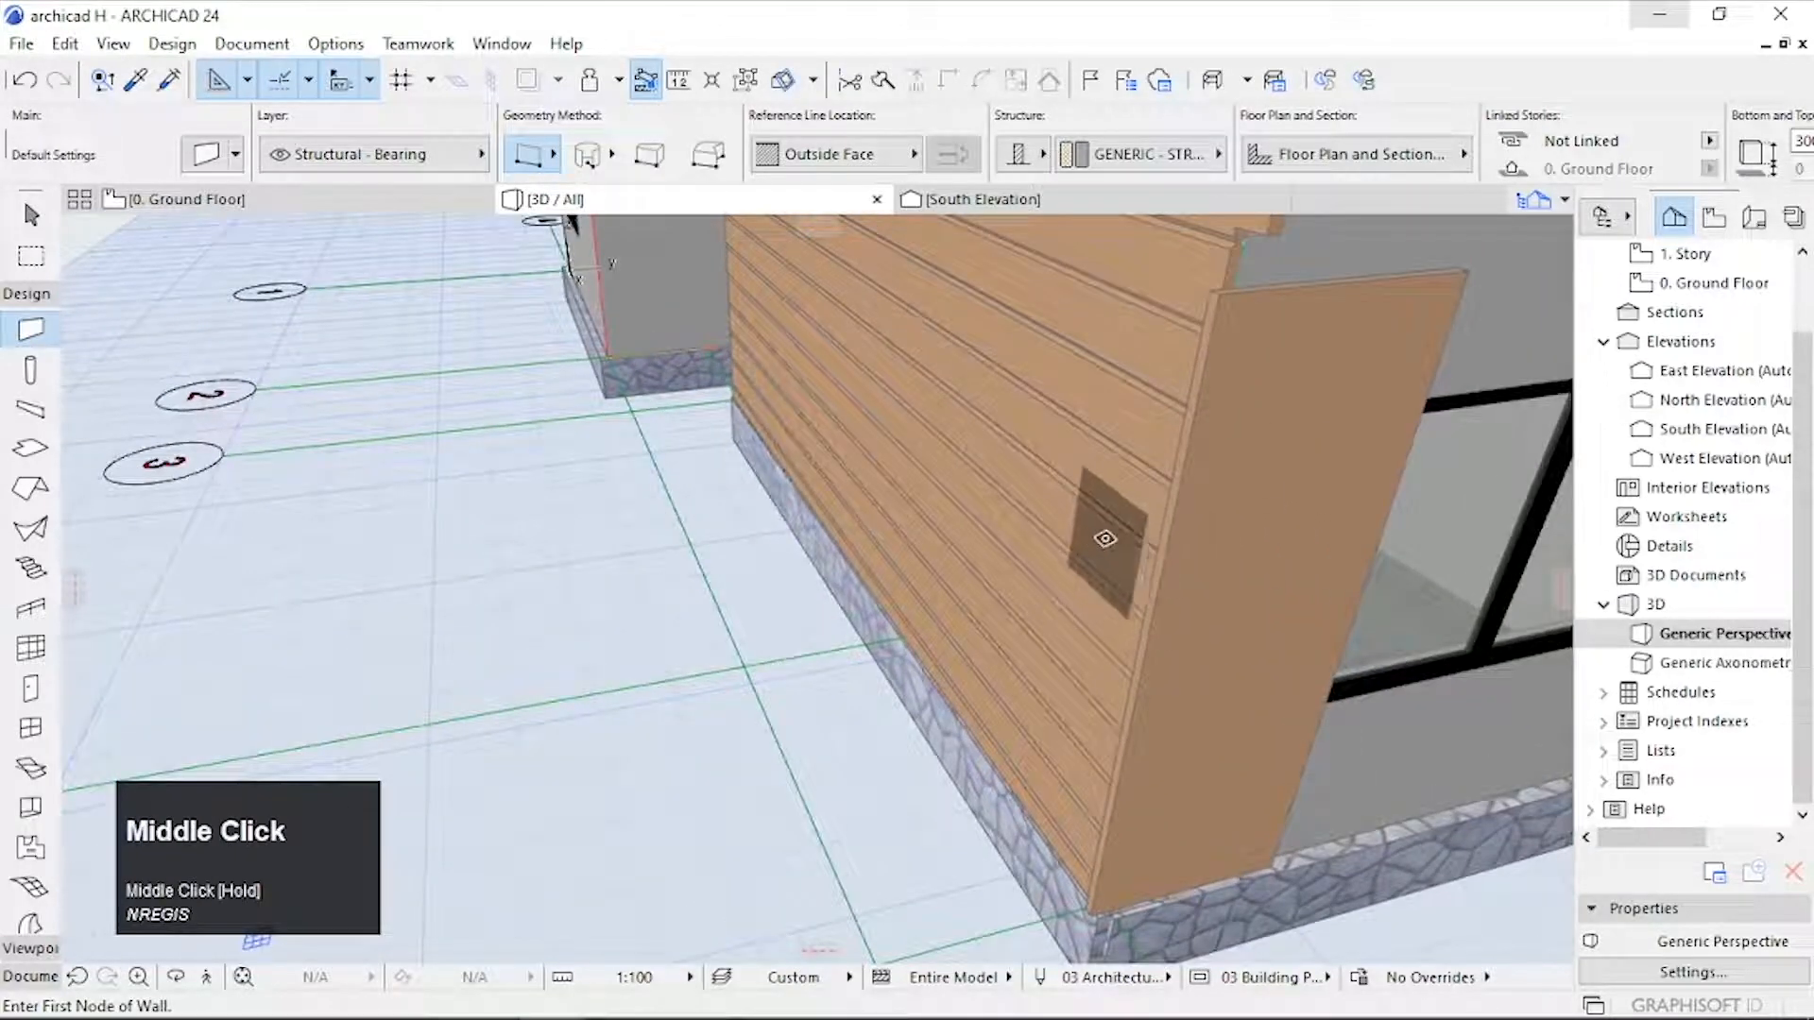
left_click(1111, 533, "shift")
left_click(1225, 558, "shift")
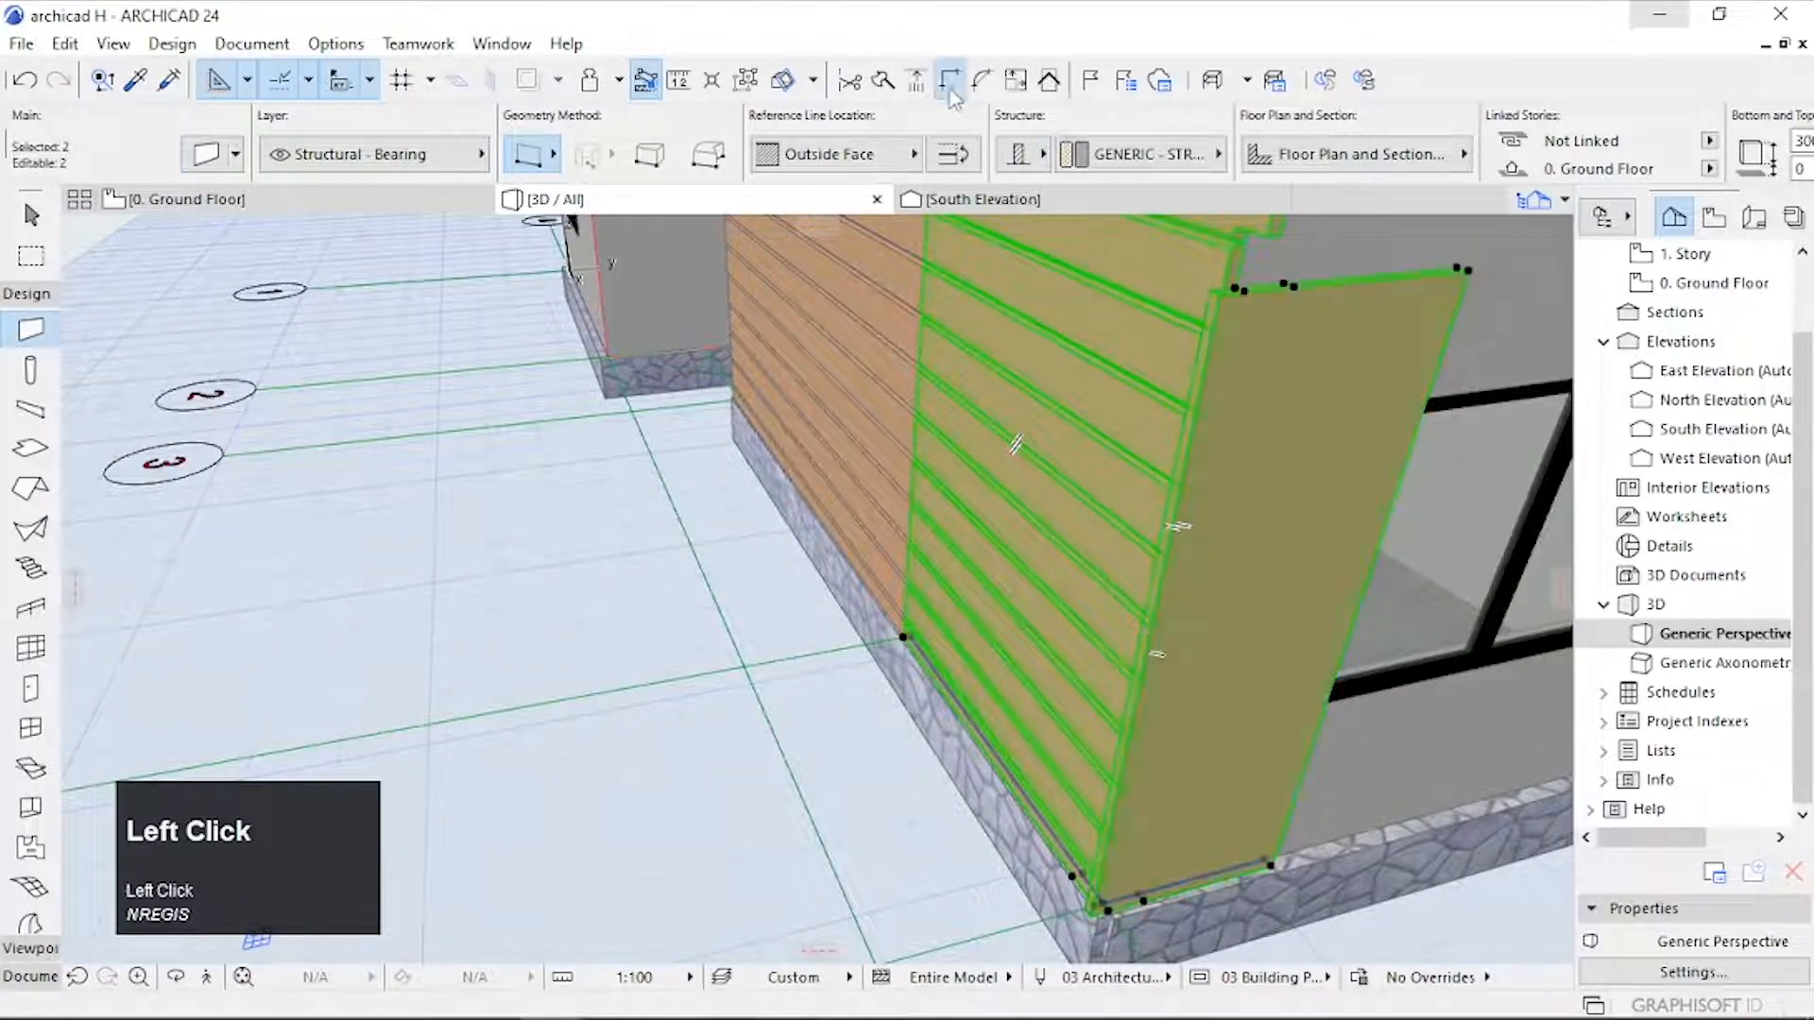
key("Escape")
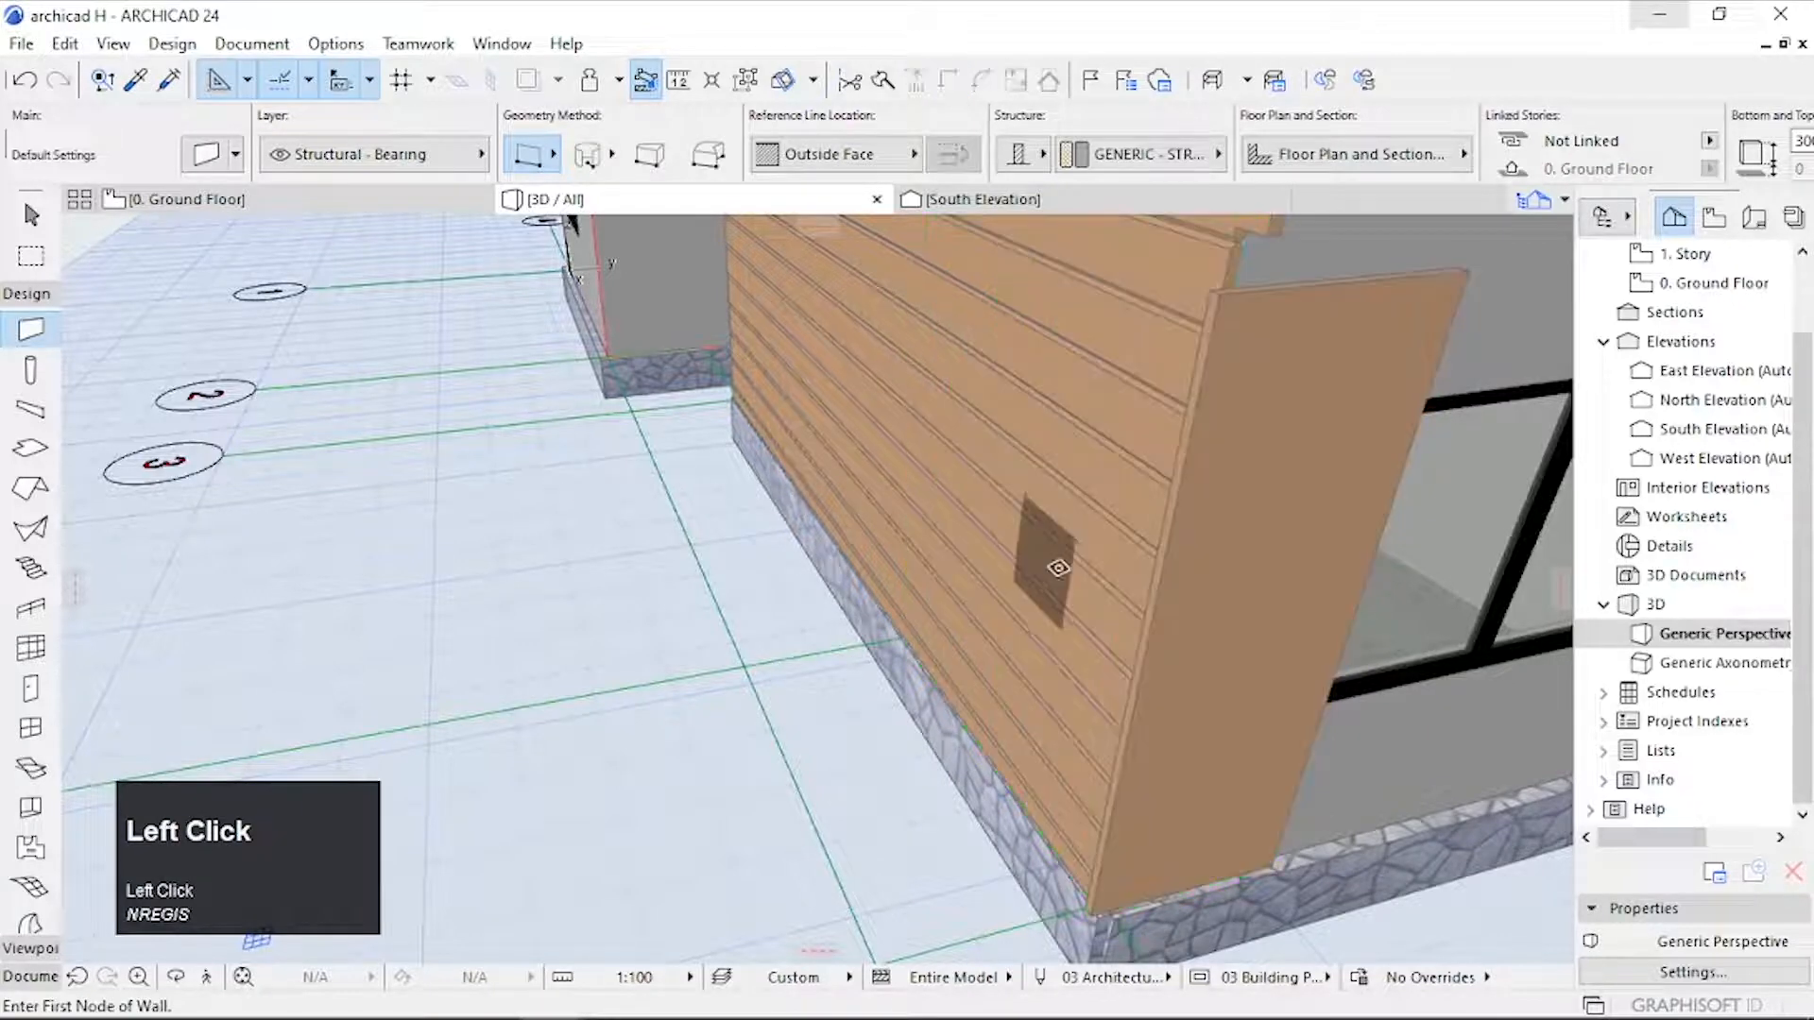
Step: Stretch the Sienna Sand panel between the corner and the window up to the underside of the roof
key("o")
left_click_drag(1122, 651, 888, 627)
scroll(889, 574, "down", 2)
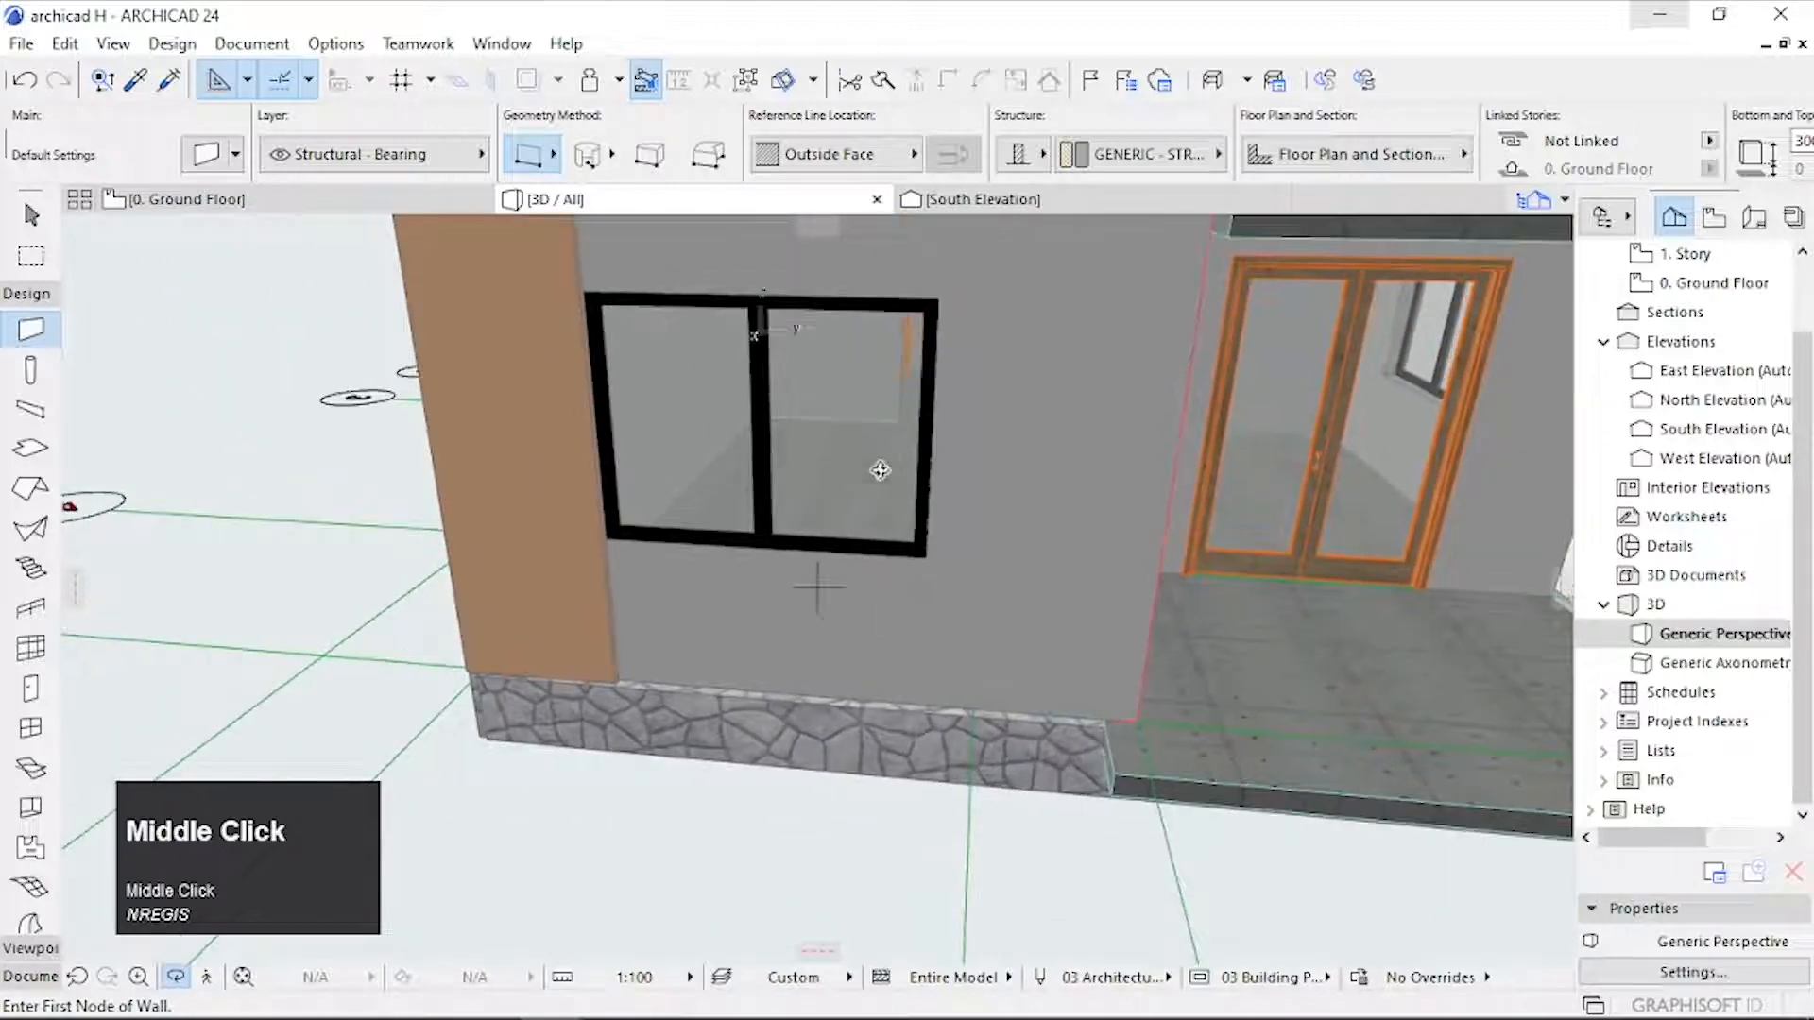
middle_click_drag(882, 470, 733, 405)
scroll(733, 405, "up", 3)
key("Escape")
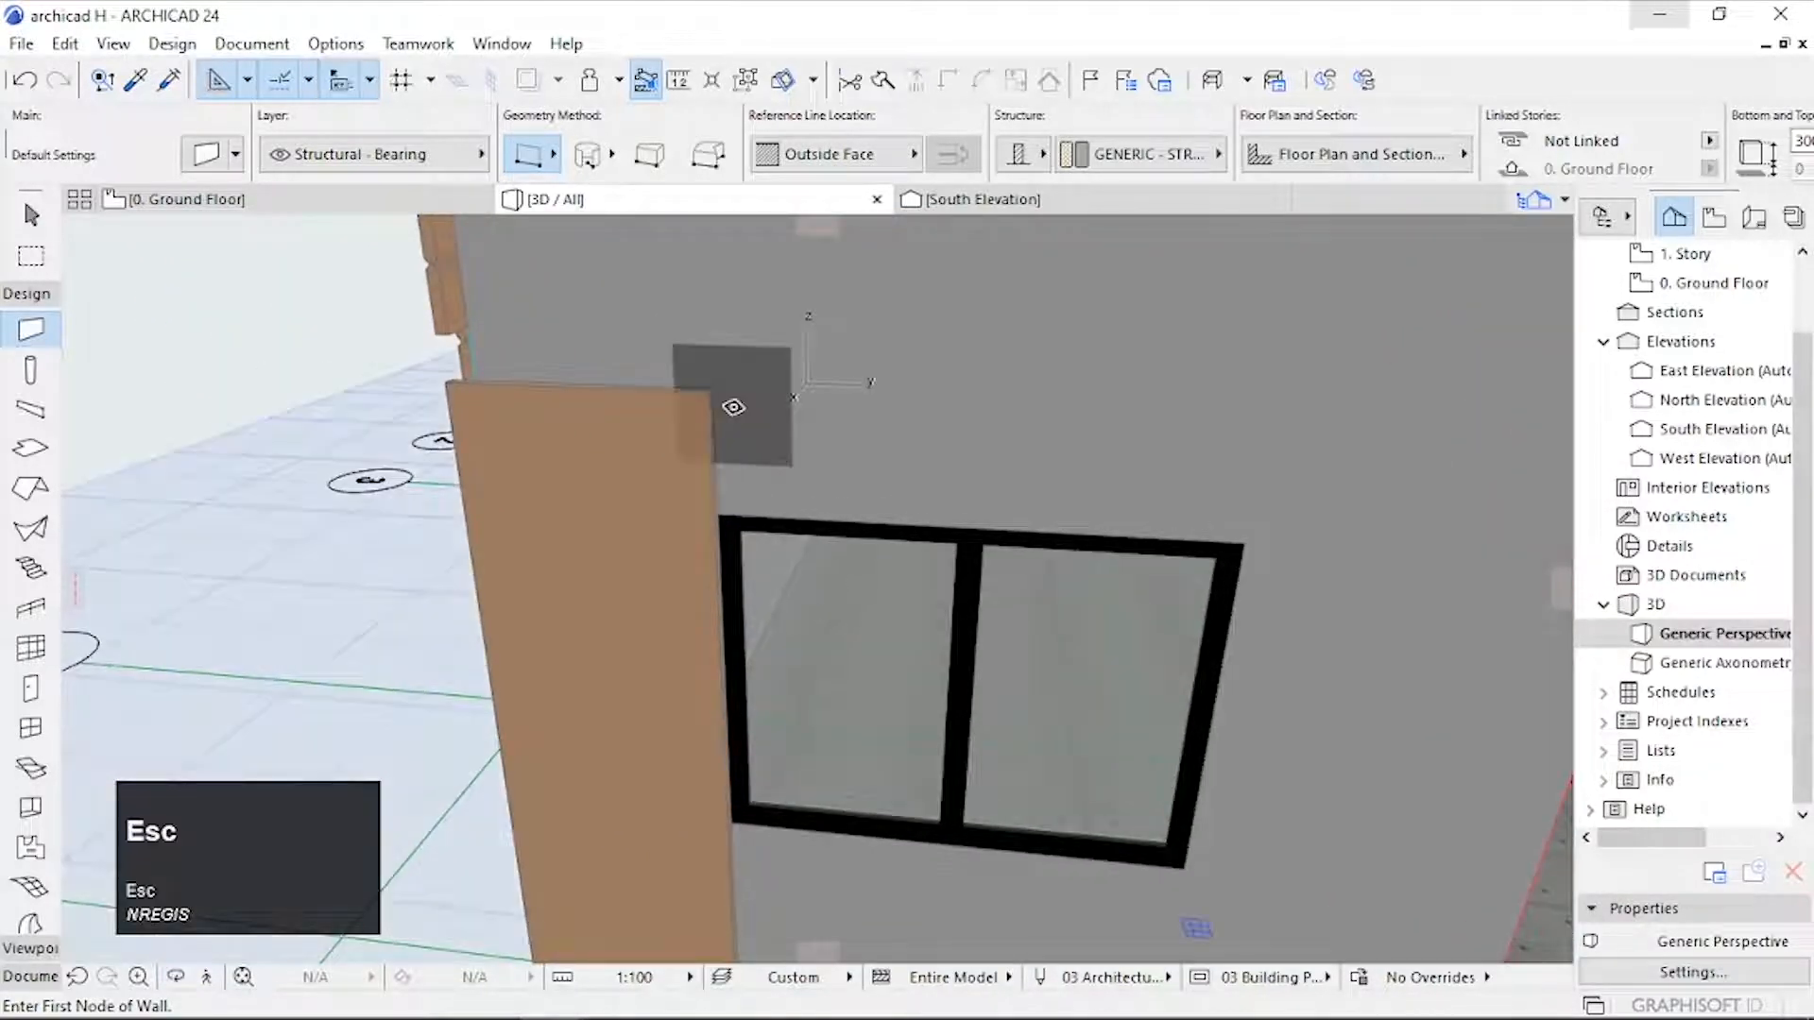
scroll(732, 404, "up", 2)
key("shift")
left_click(696, 388, "shift")
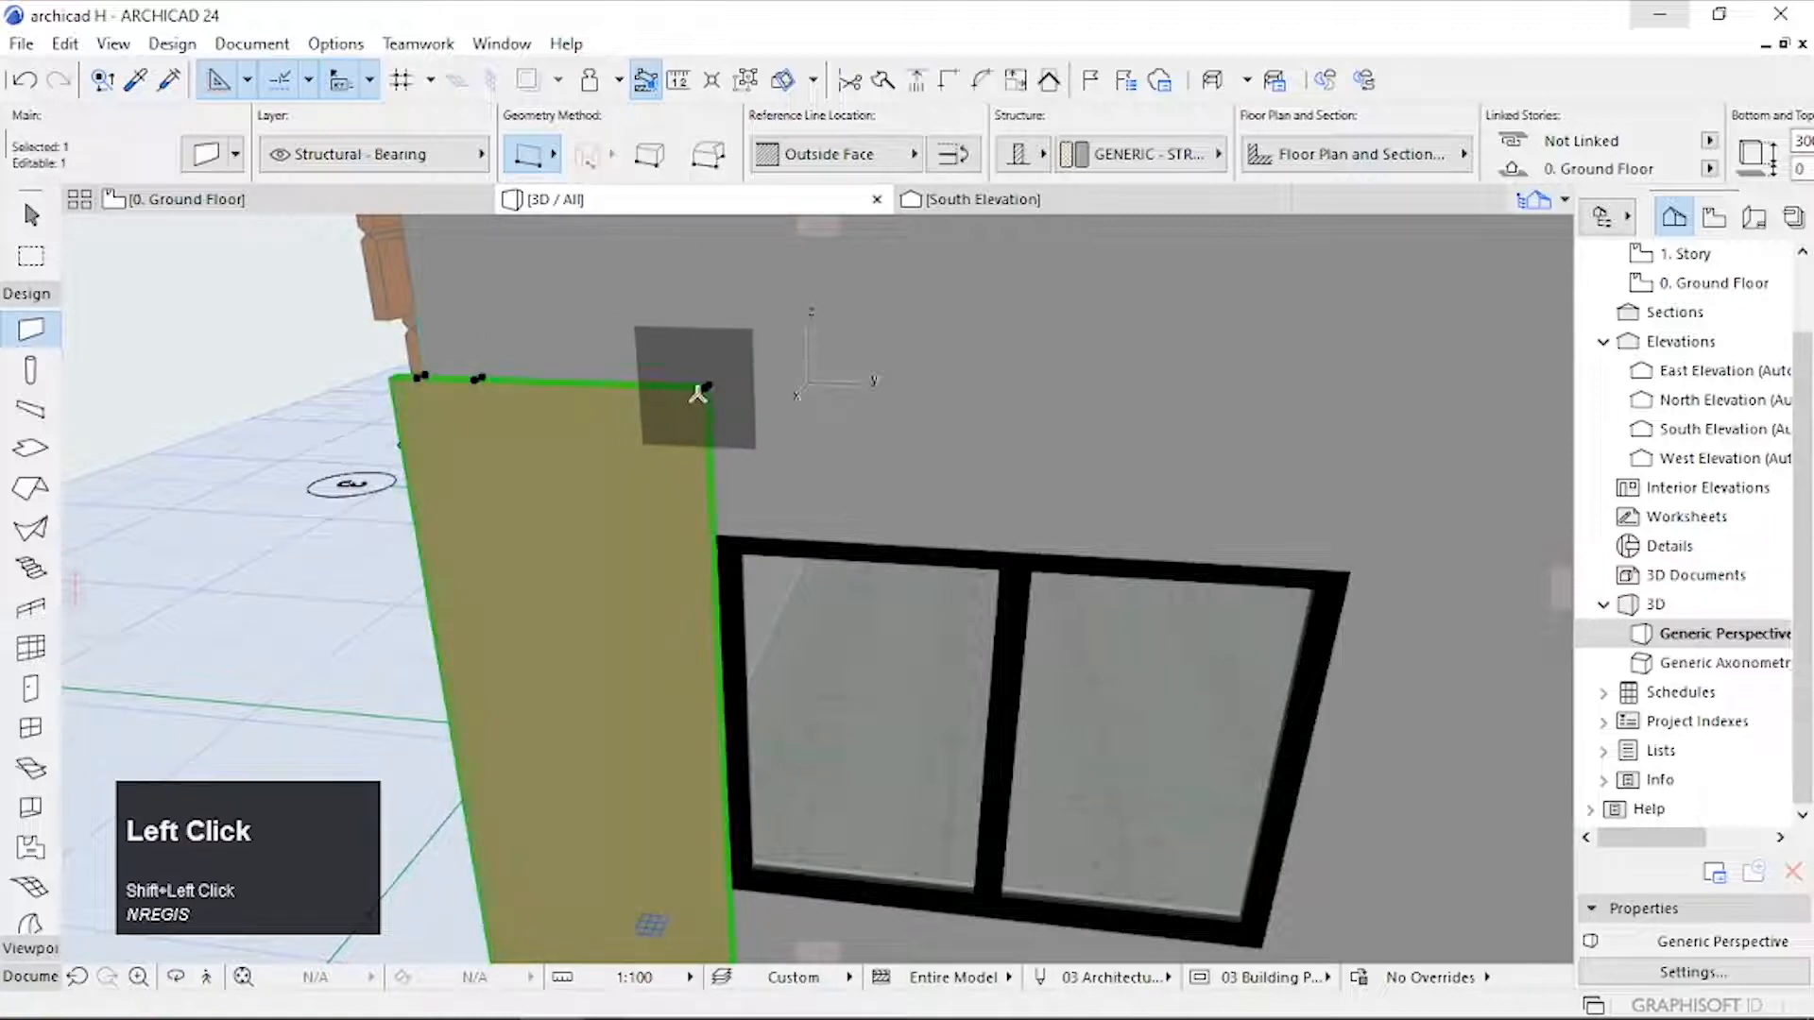
scroll(700, 389, "up", 2)
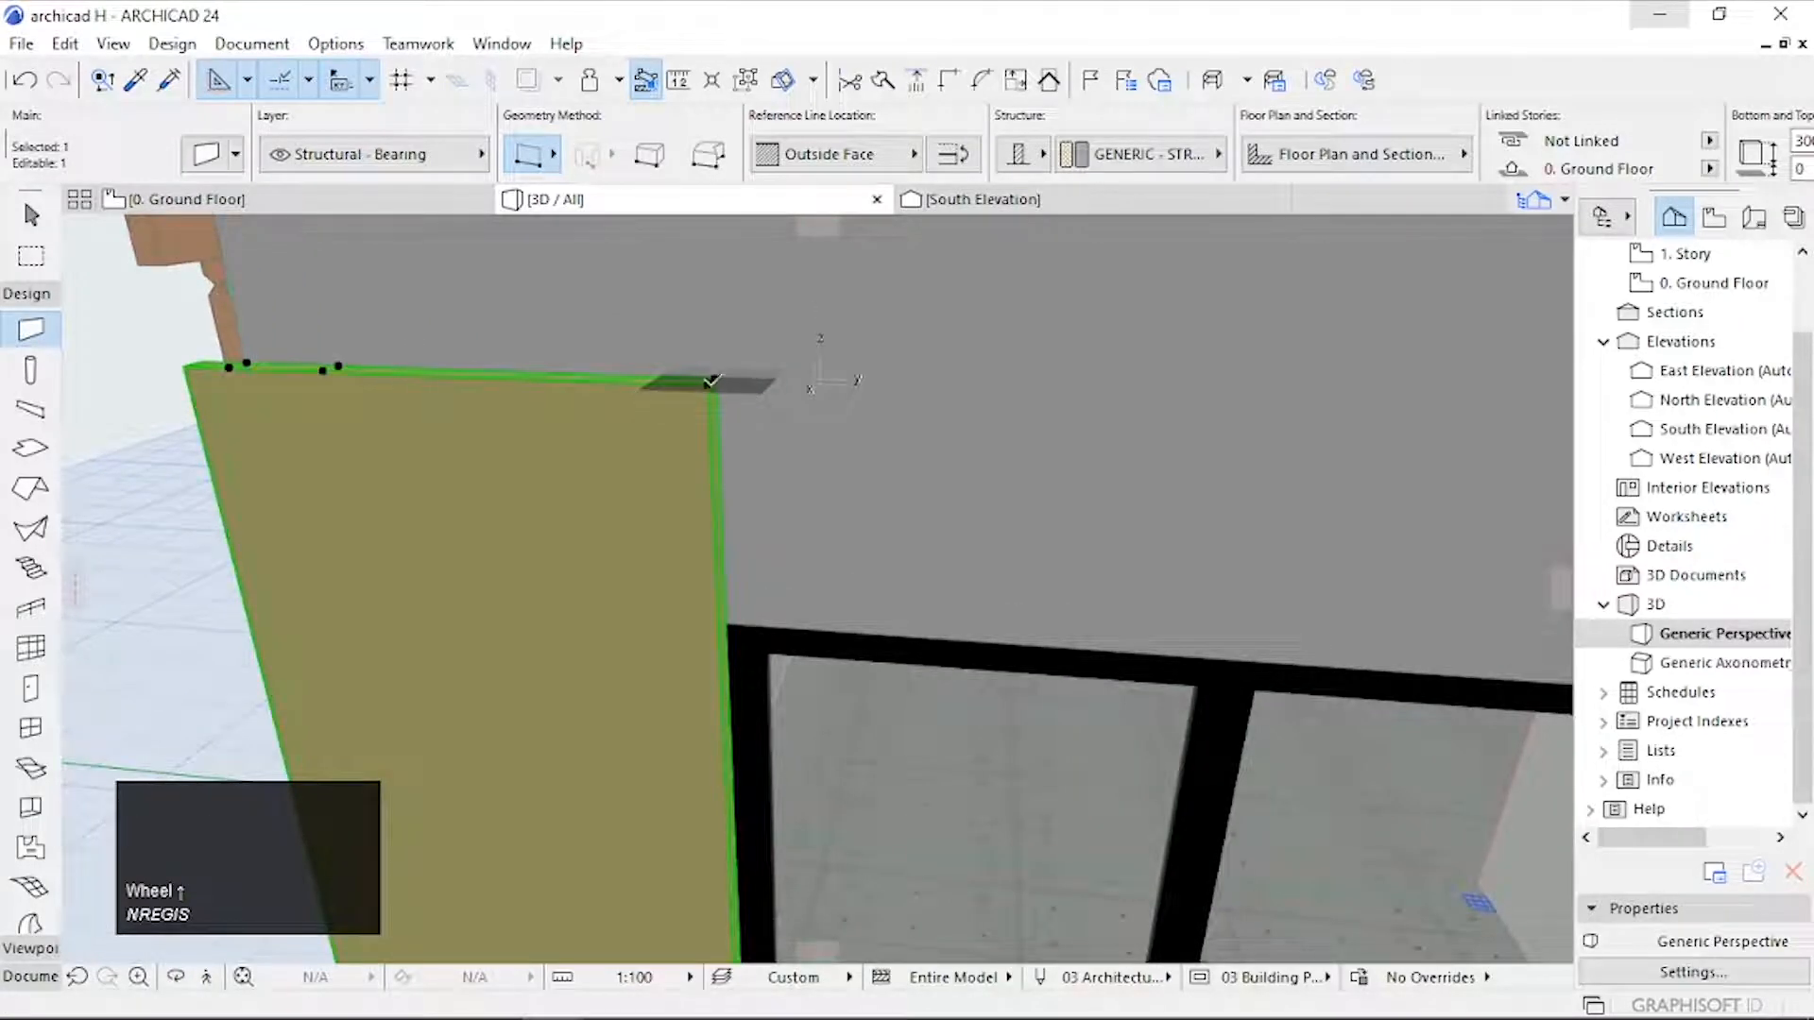
left_click(715, 379)
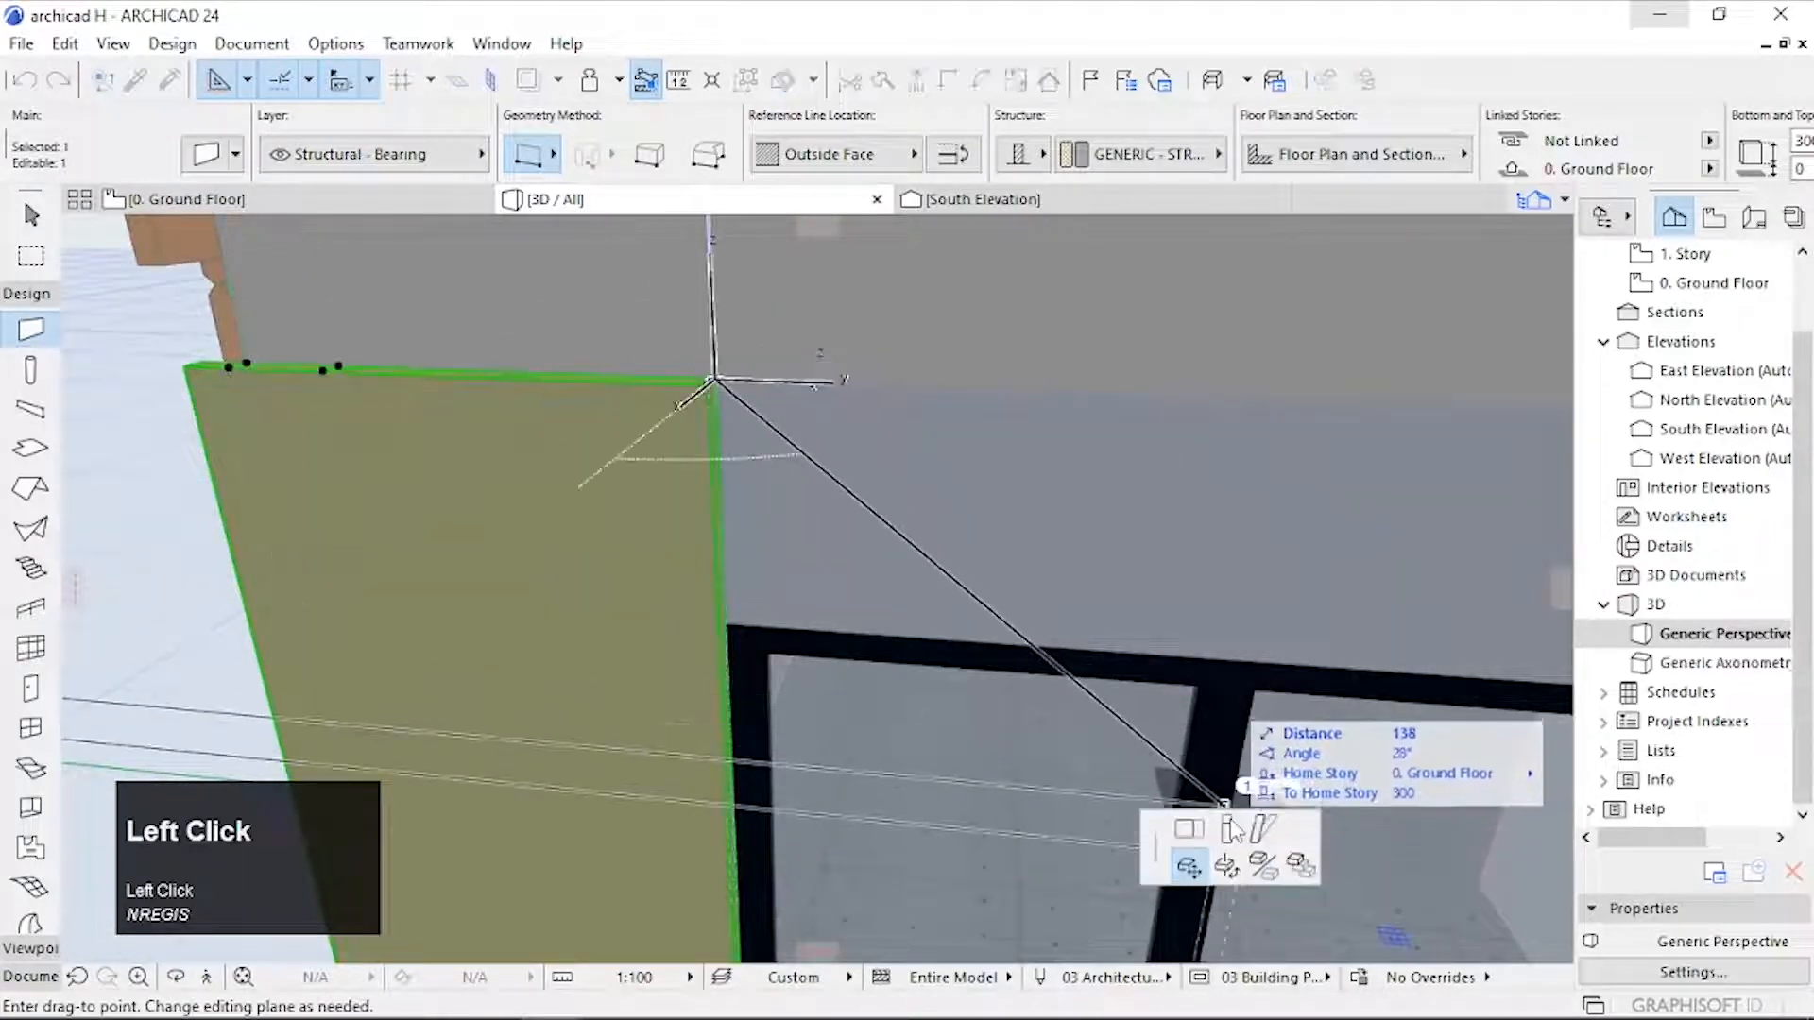
scroll(1047, 563, "down", 2)
middle_click_drag(959, 494, 858, 374)
left_click(858, 363)
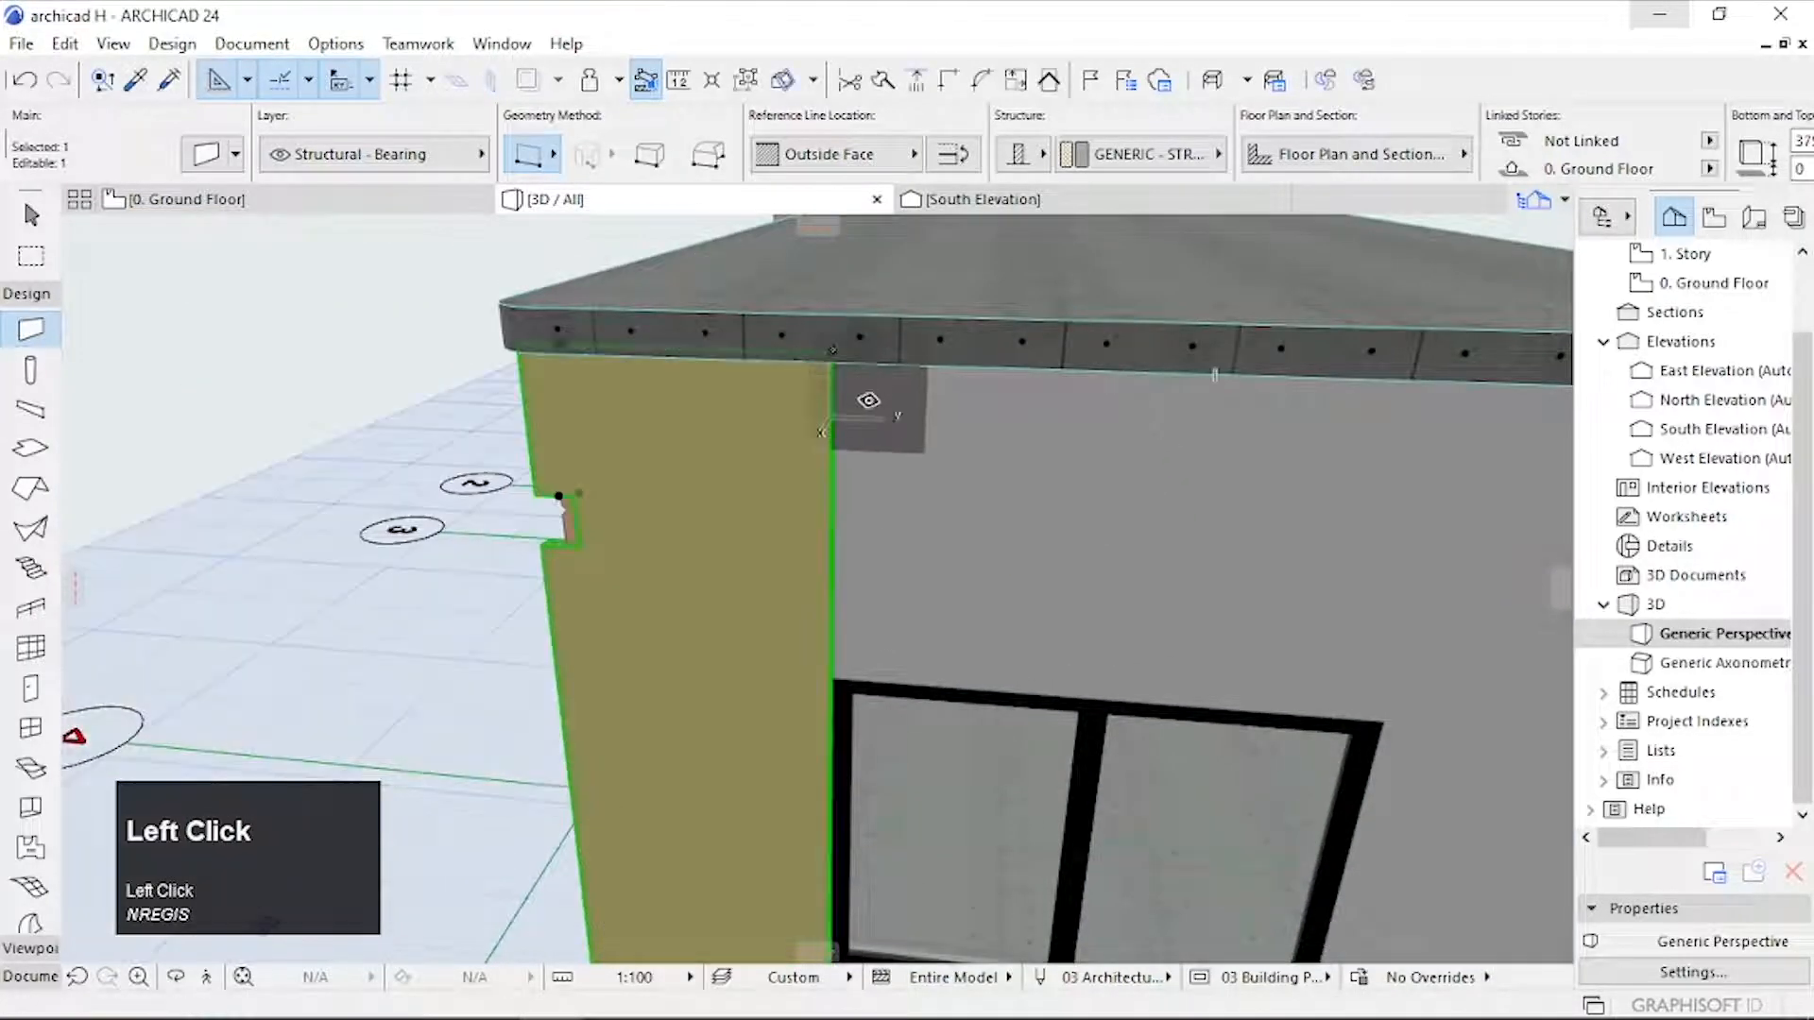
Step: Examine the raised corner panel and the bare end wall between the window and the porch
left_click_drag(871, 430, 806, 737)
scroll(814, 611, "down", 3)
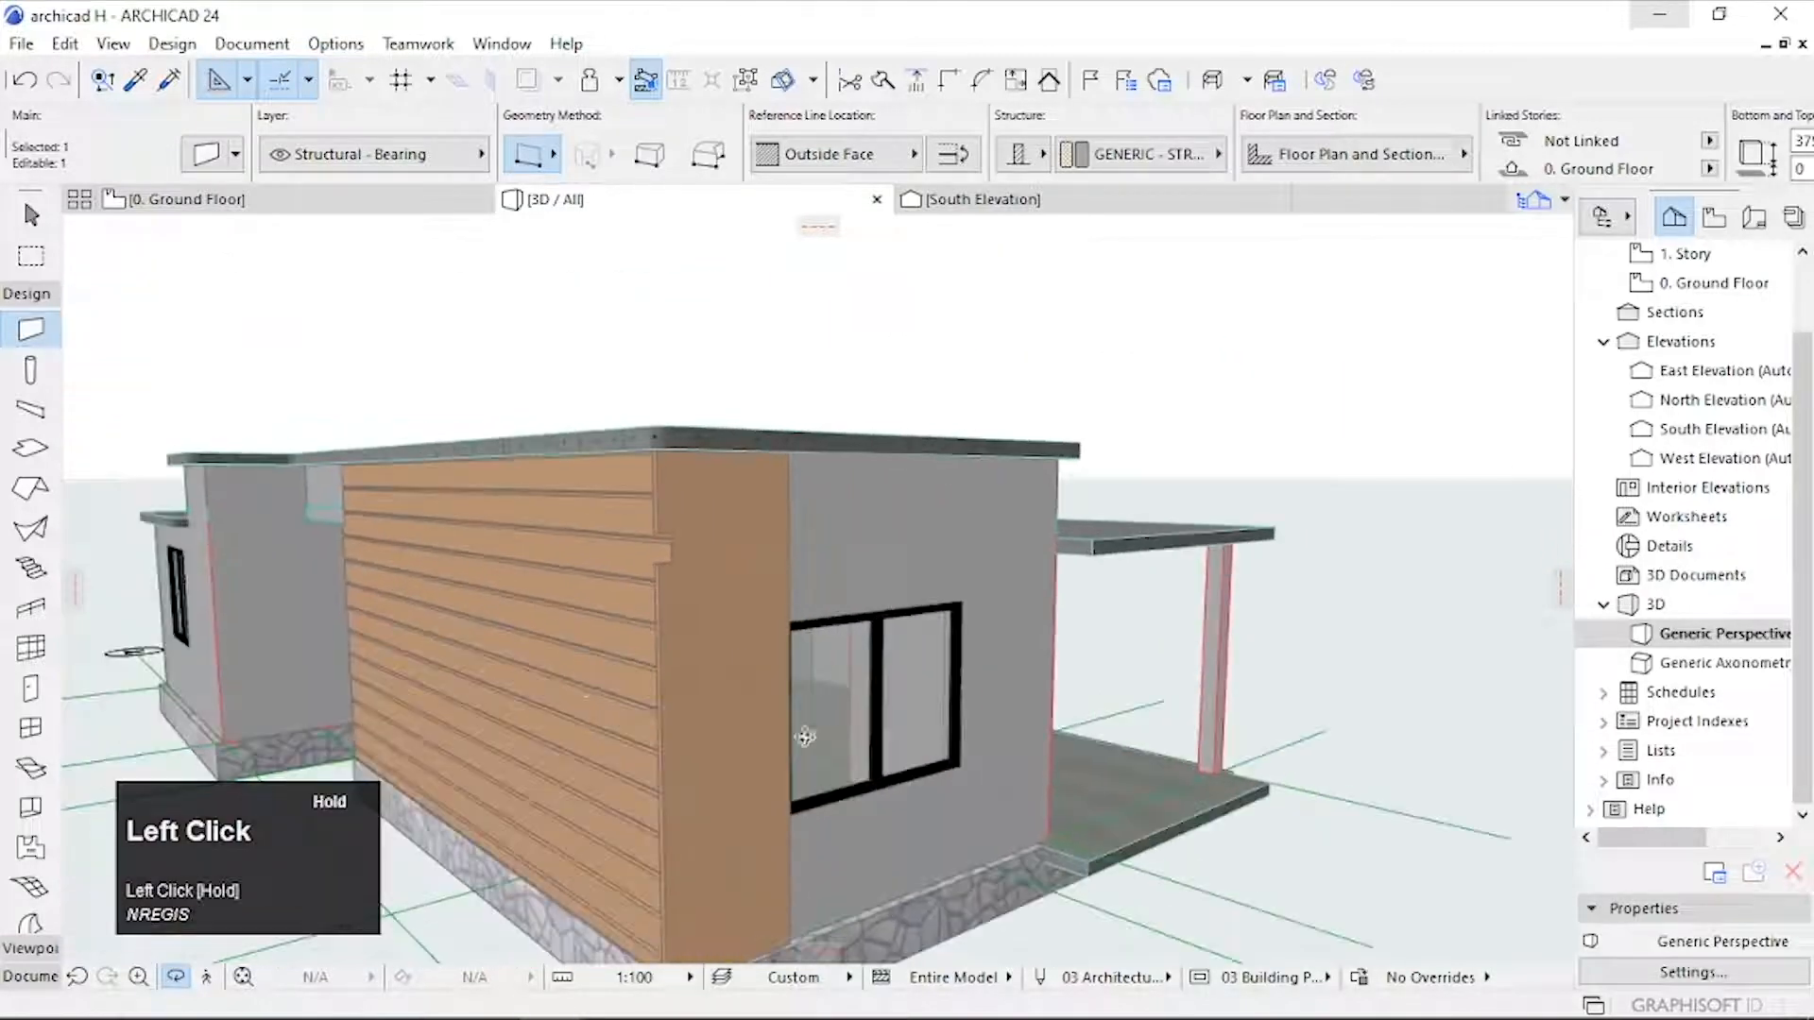
middle_click_drag(815, 734, 515, 563)
left_click_drag(515, 563, 863, 745)
middle_click_drag(862, 746, 822, 595)
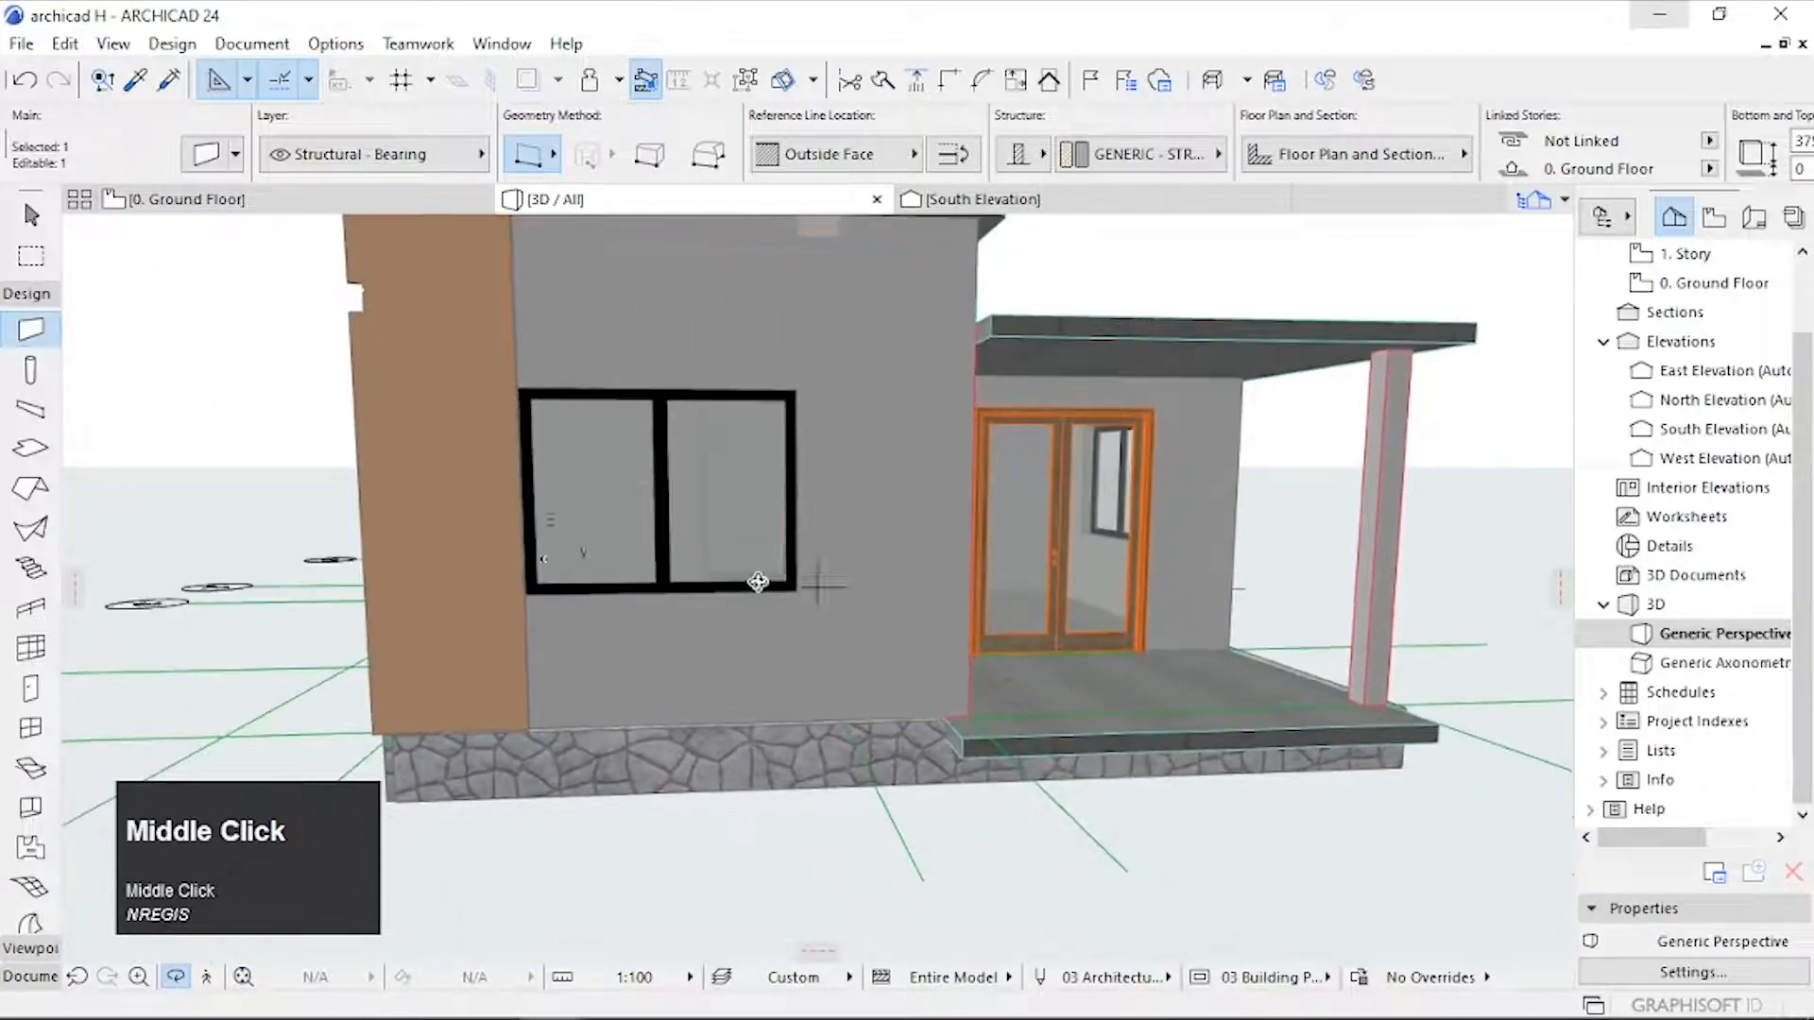
scroll(760, 581, "up", 3)
key("Escape")
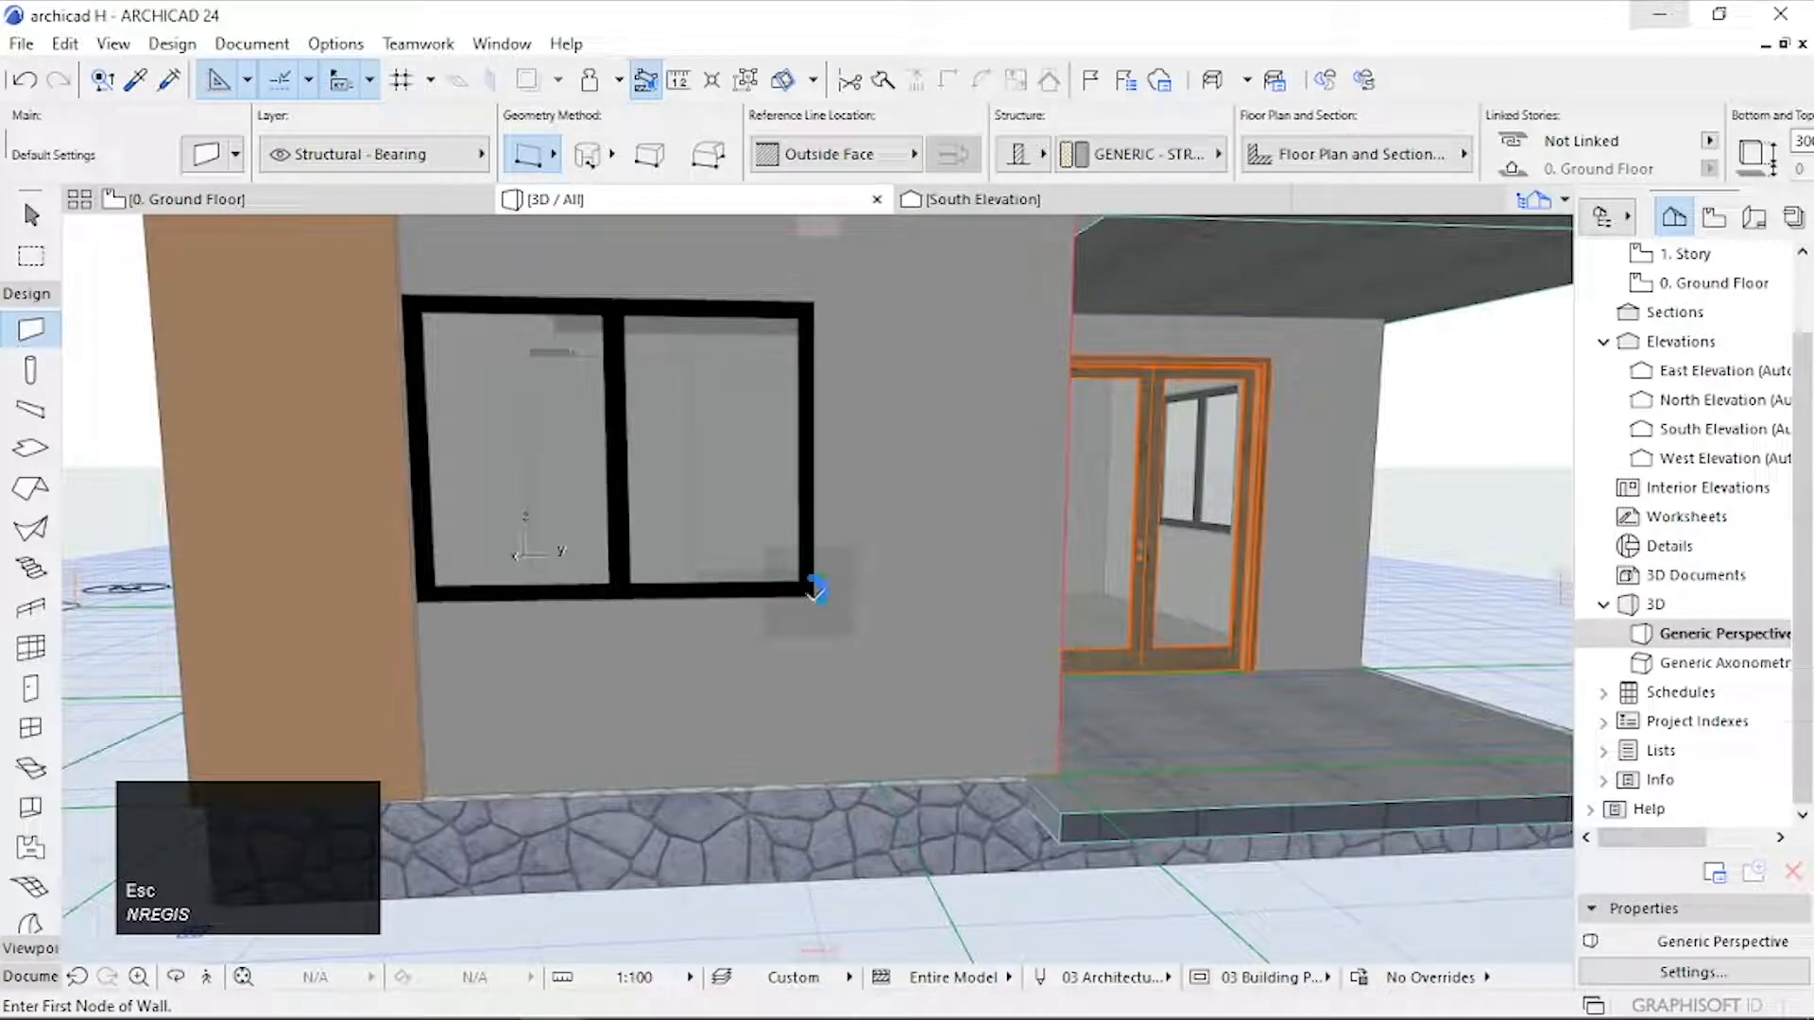
Step: Try to draw a wall from below the window's porch-side edge to the porch corner, and undo it
left_click(814, 770)
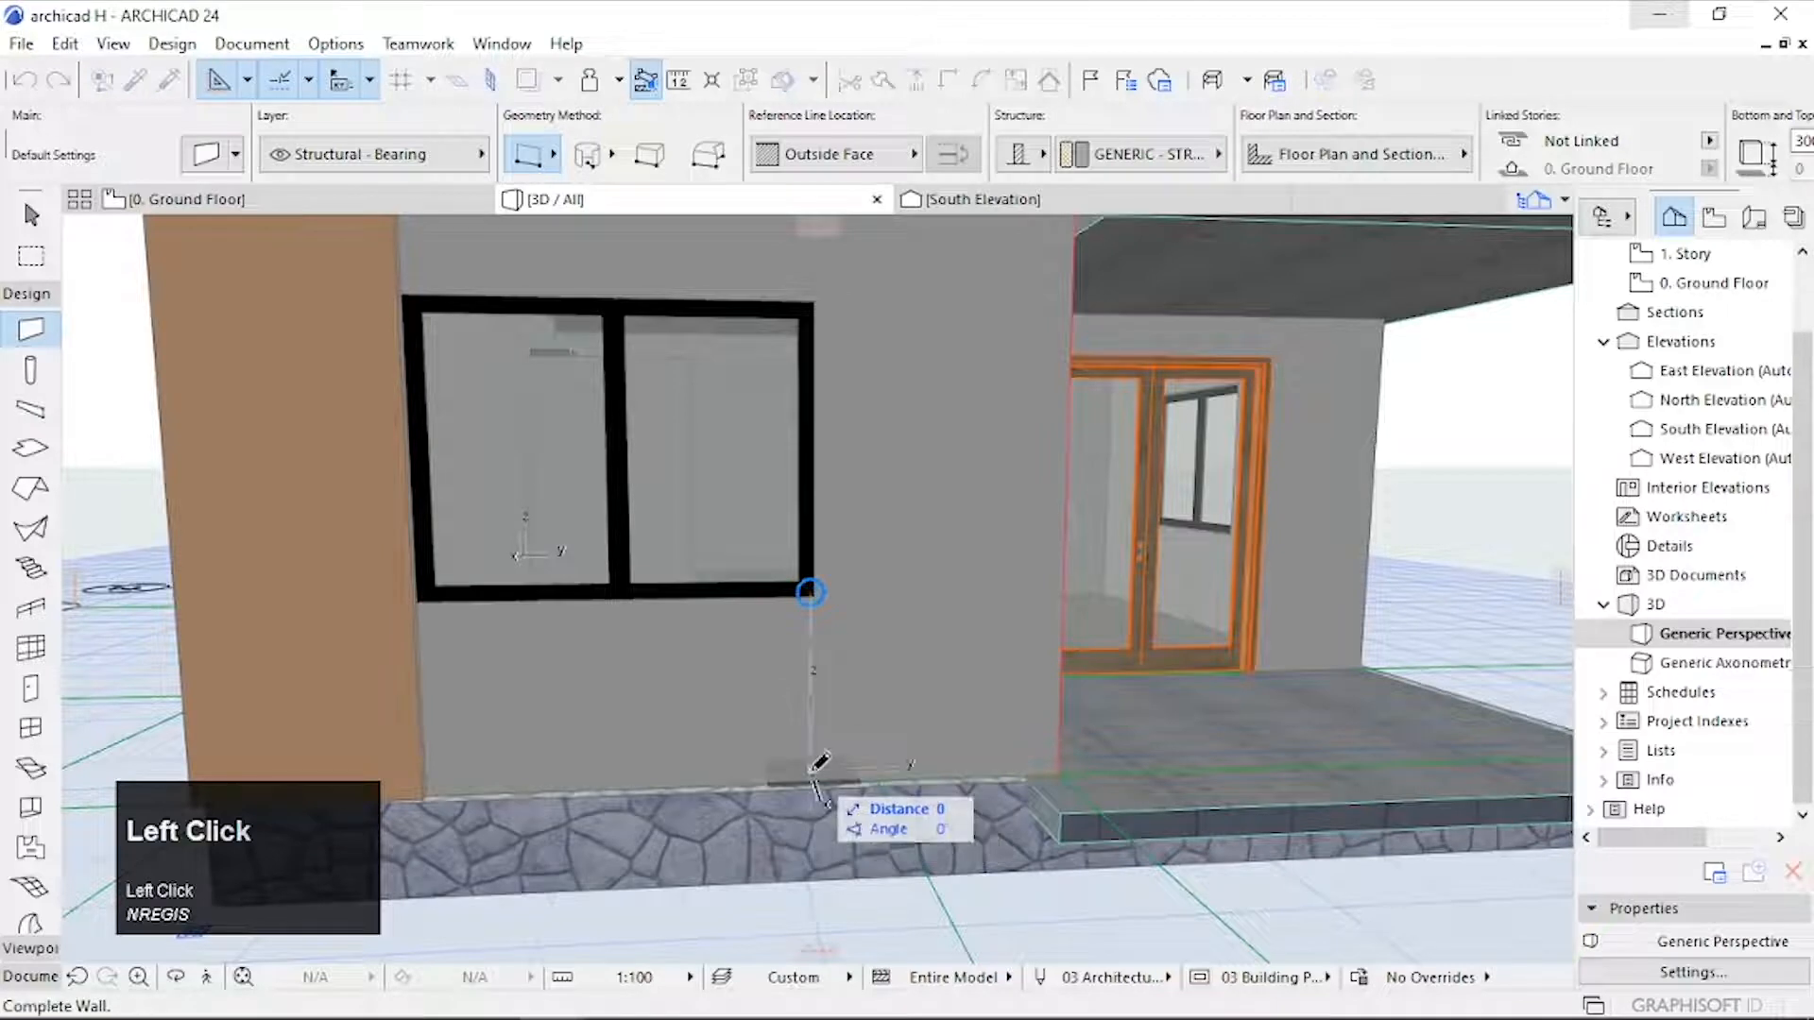
left_click(1062, 756)
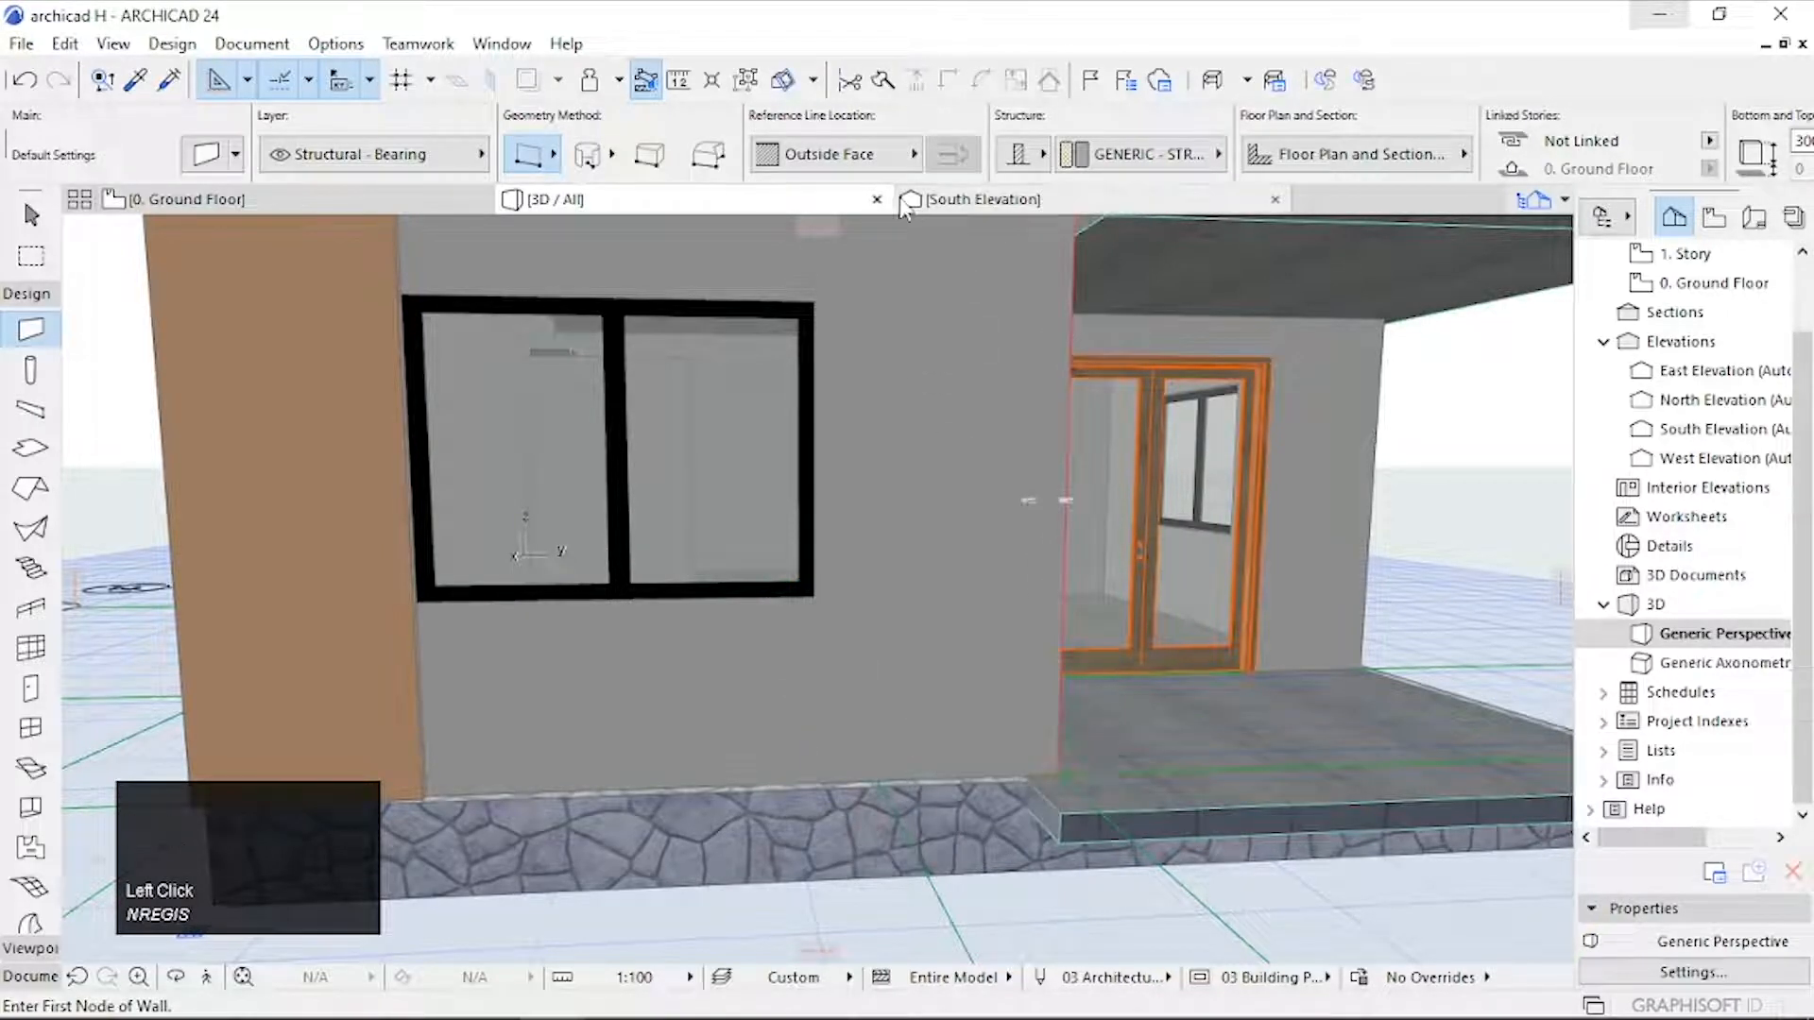
key("ctrl+z")
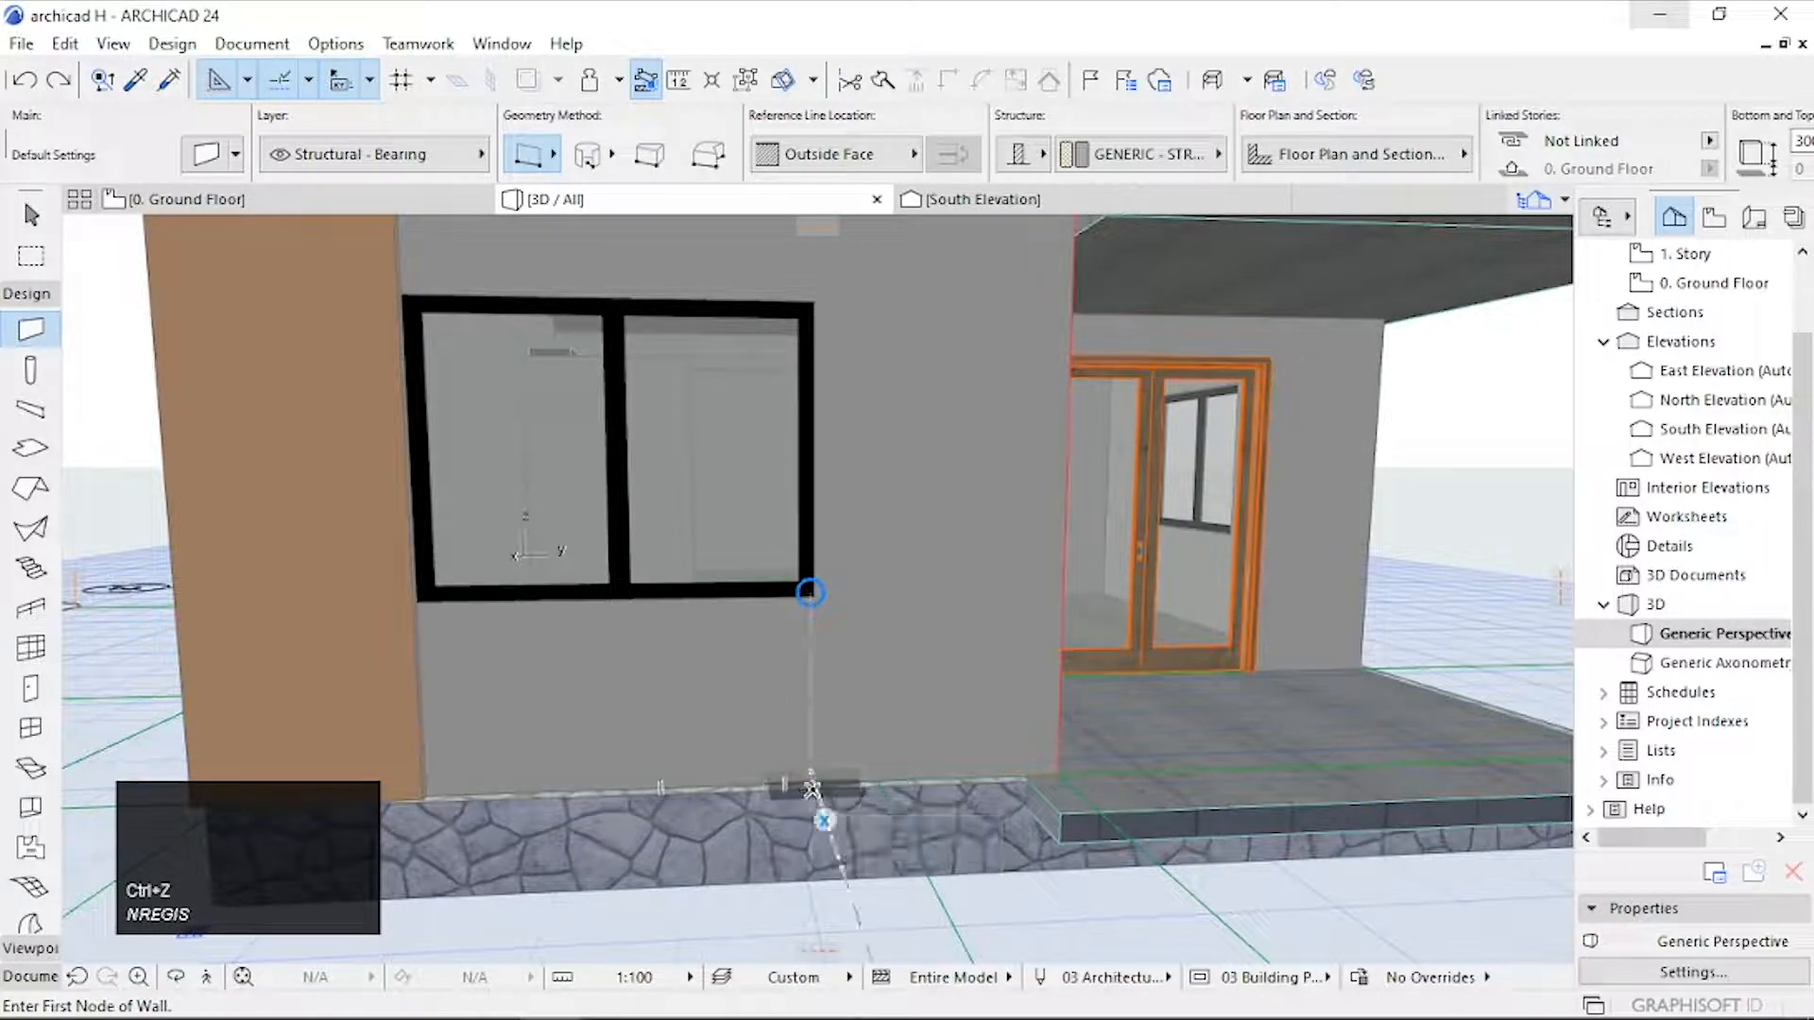
Step: Draw a Sienna Sand wall from below the window's porch-side edge to the porch corner, flipped about its reference line
left_click(813, 784)
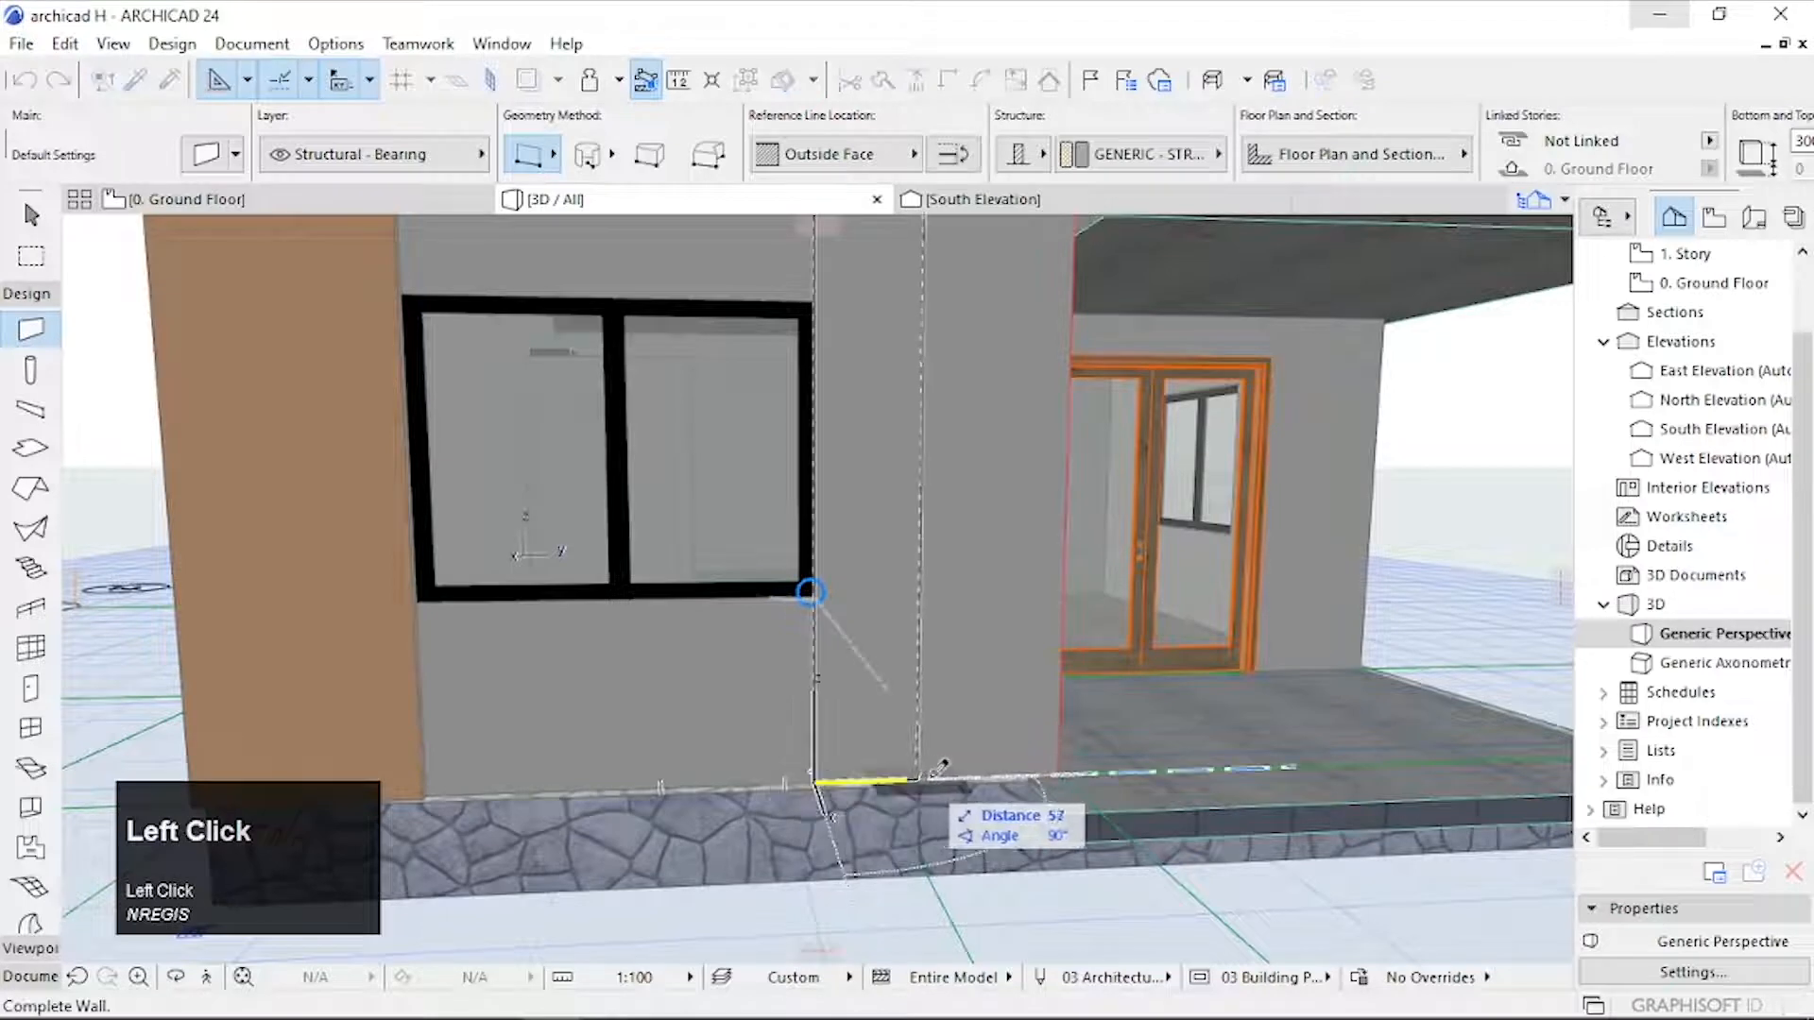
left_click(961, 163)
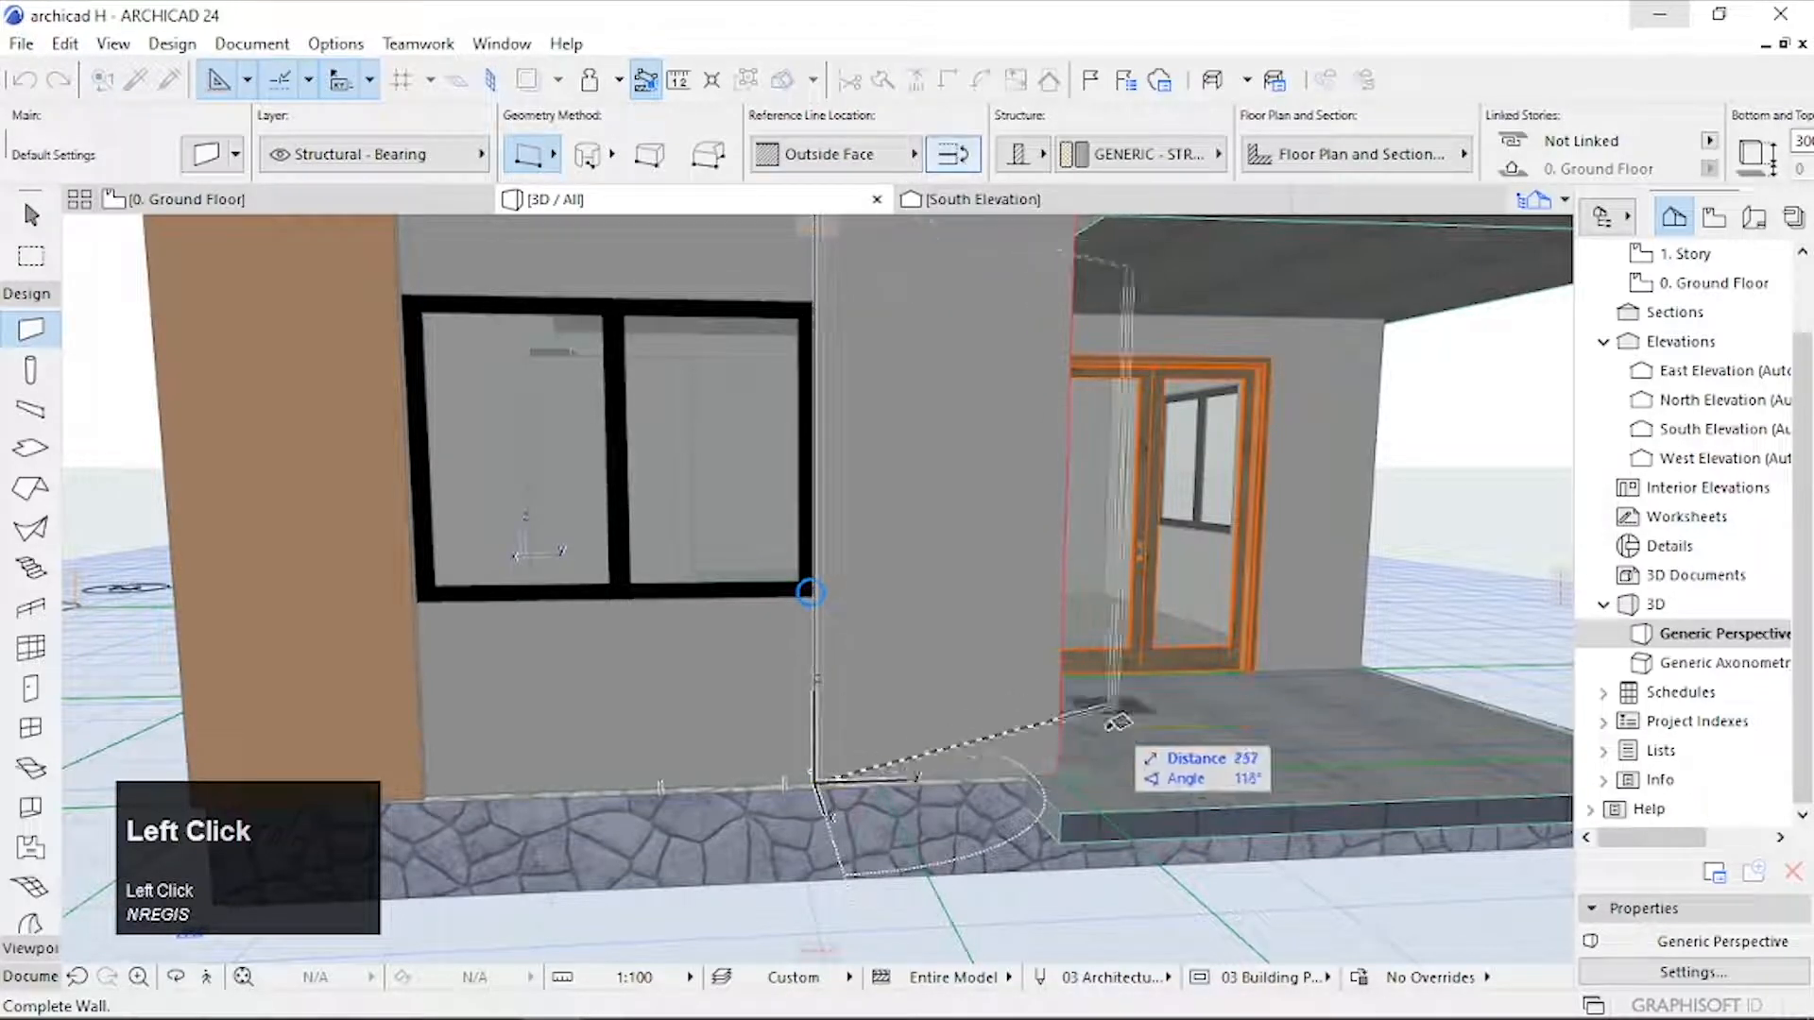
left_click(1068, 773)
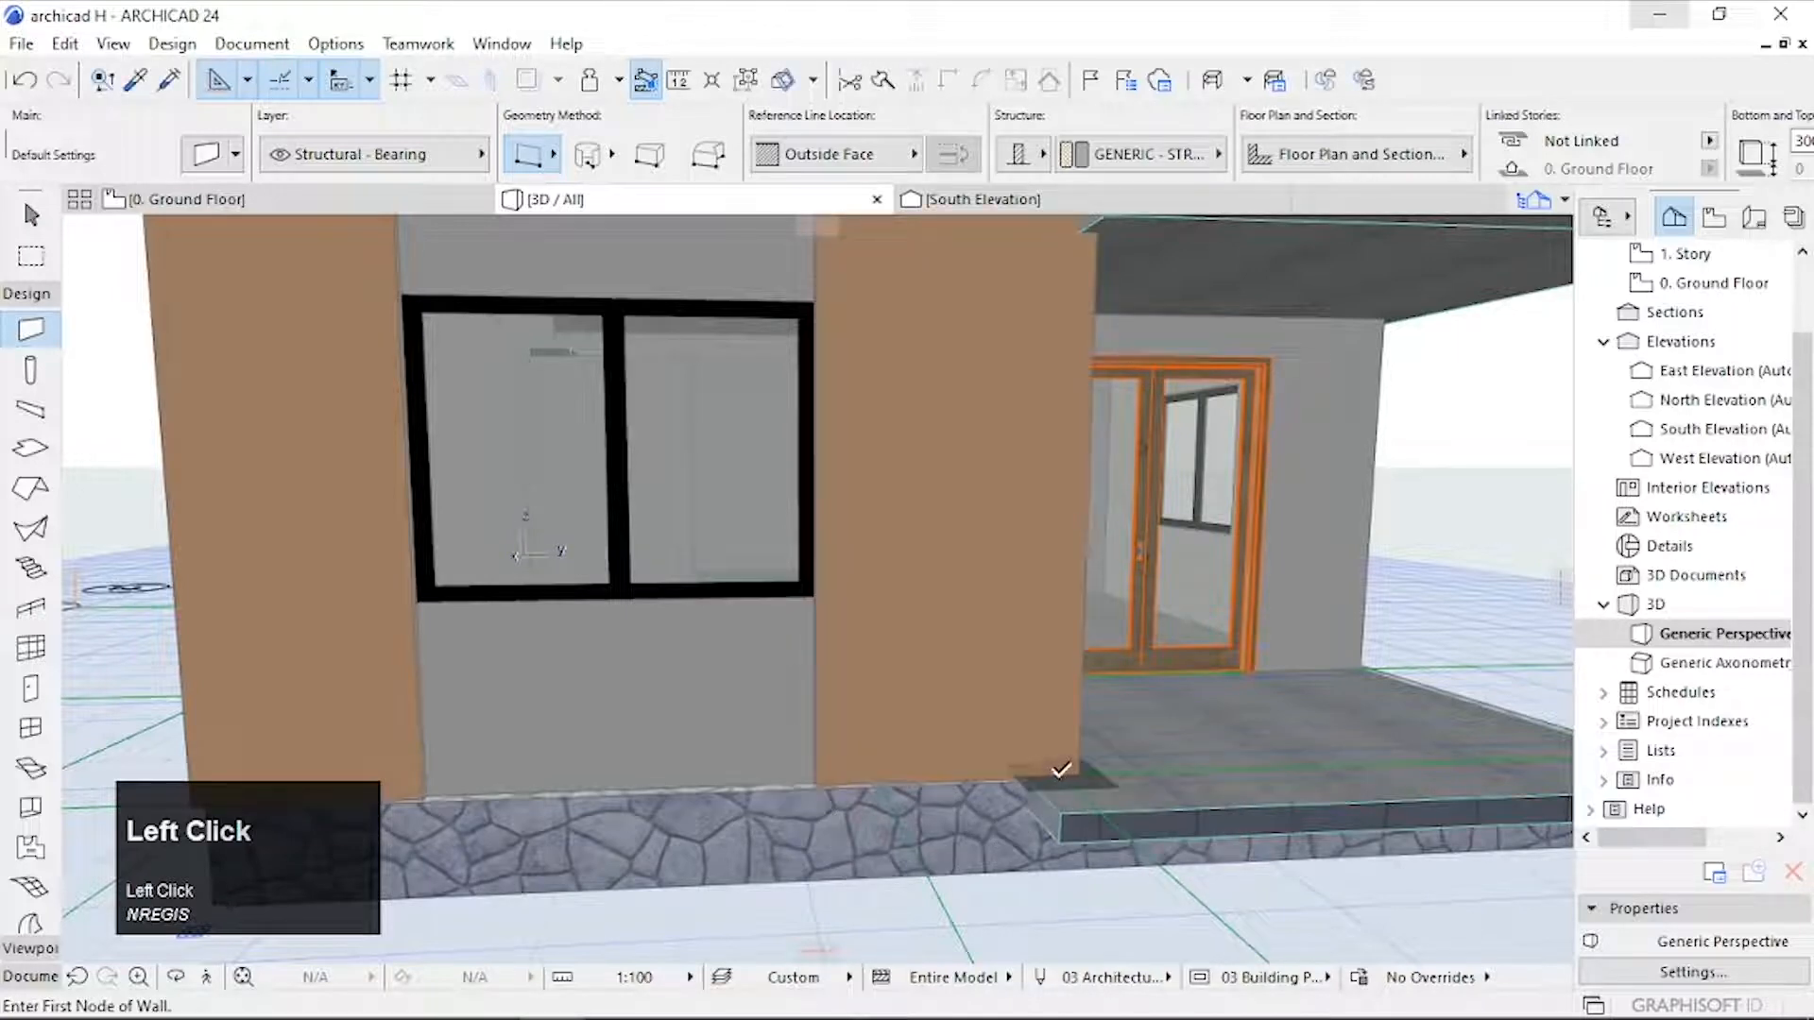
Step: Examine the new porch-side panel's top edge and its meeting with the porch slab and roof
key("o")
left_click_drag(1062, 770, 942, 822)
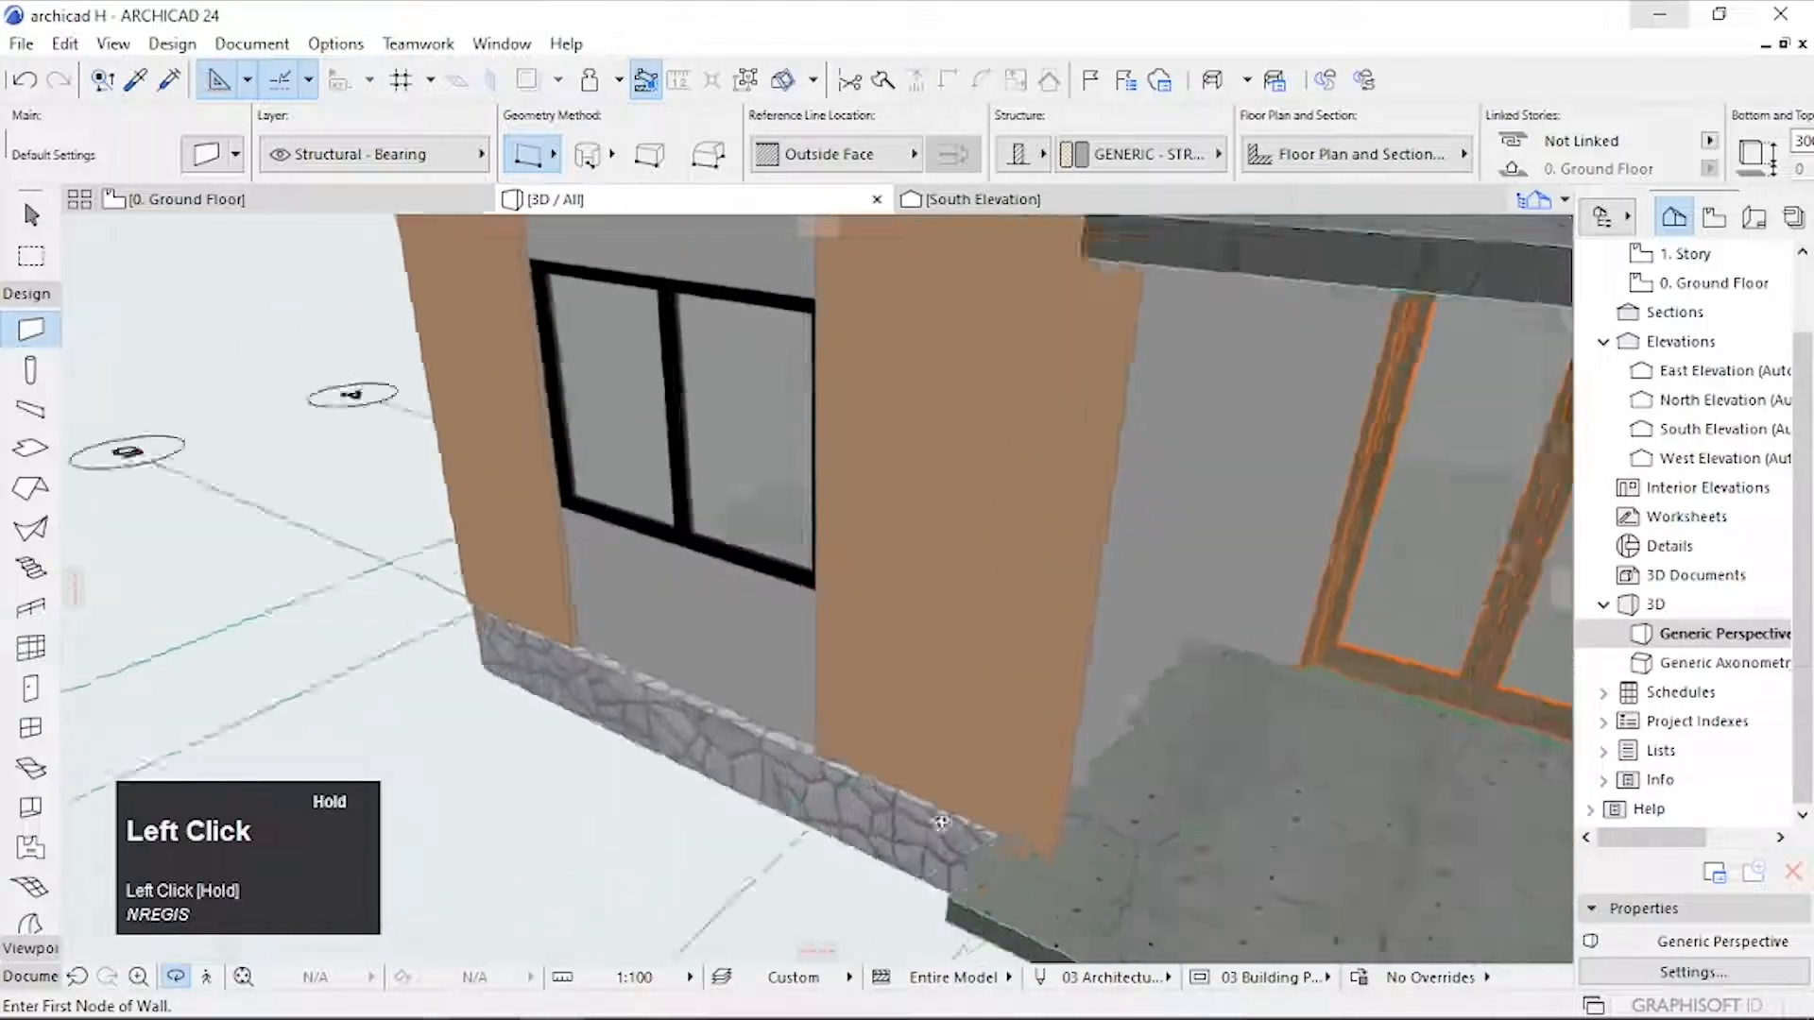
scroll(942, 822, "down", 2)
left_click_drag(944, 661, 984, 437)
scroll(969, 469, "up", 3)
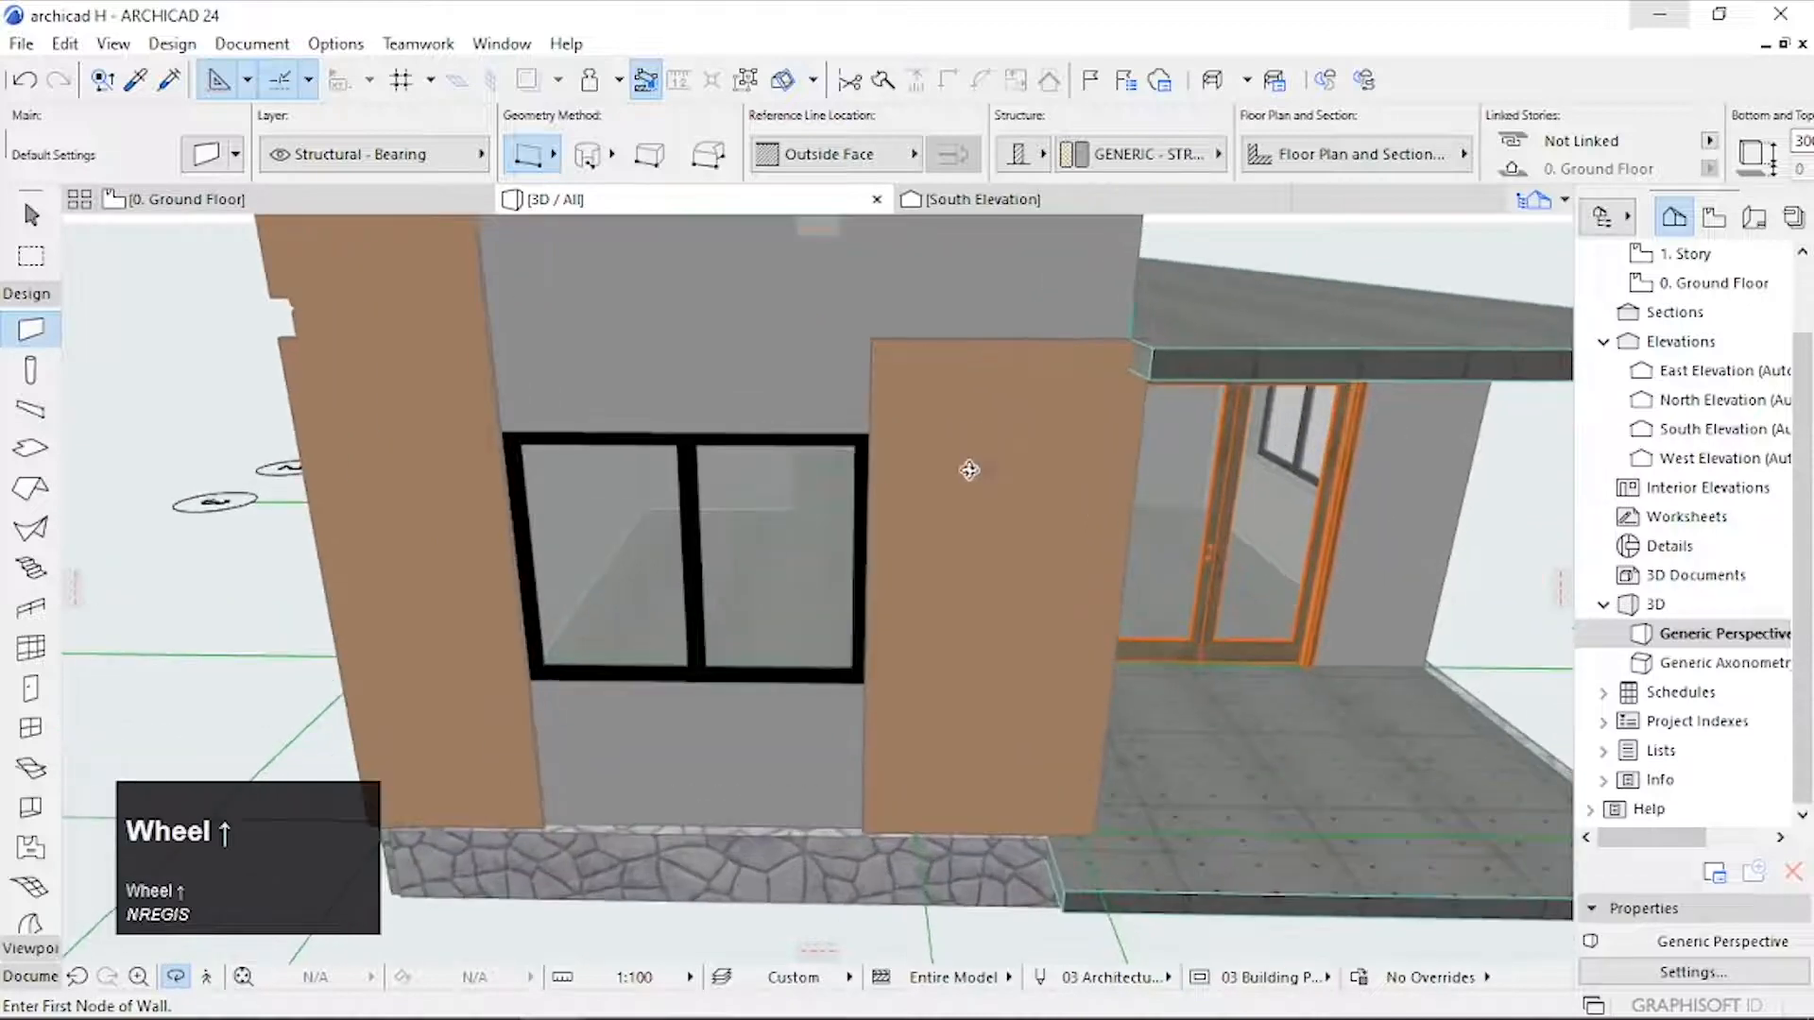
Step: Examine the porch-side panel's end where it meets the wall corner and porch roof, in 3D and on the ground floor plan
middle_click_drag(970, 469, 1052, 542)
scroll(1225, 537, "up", 2)
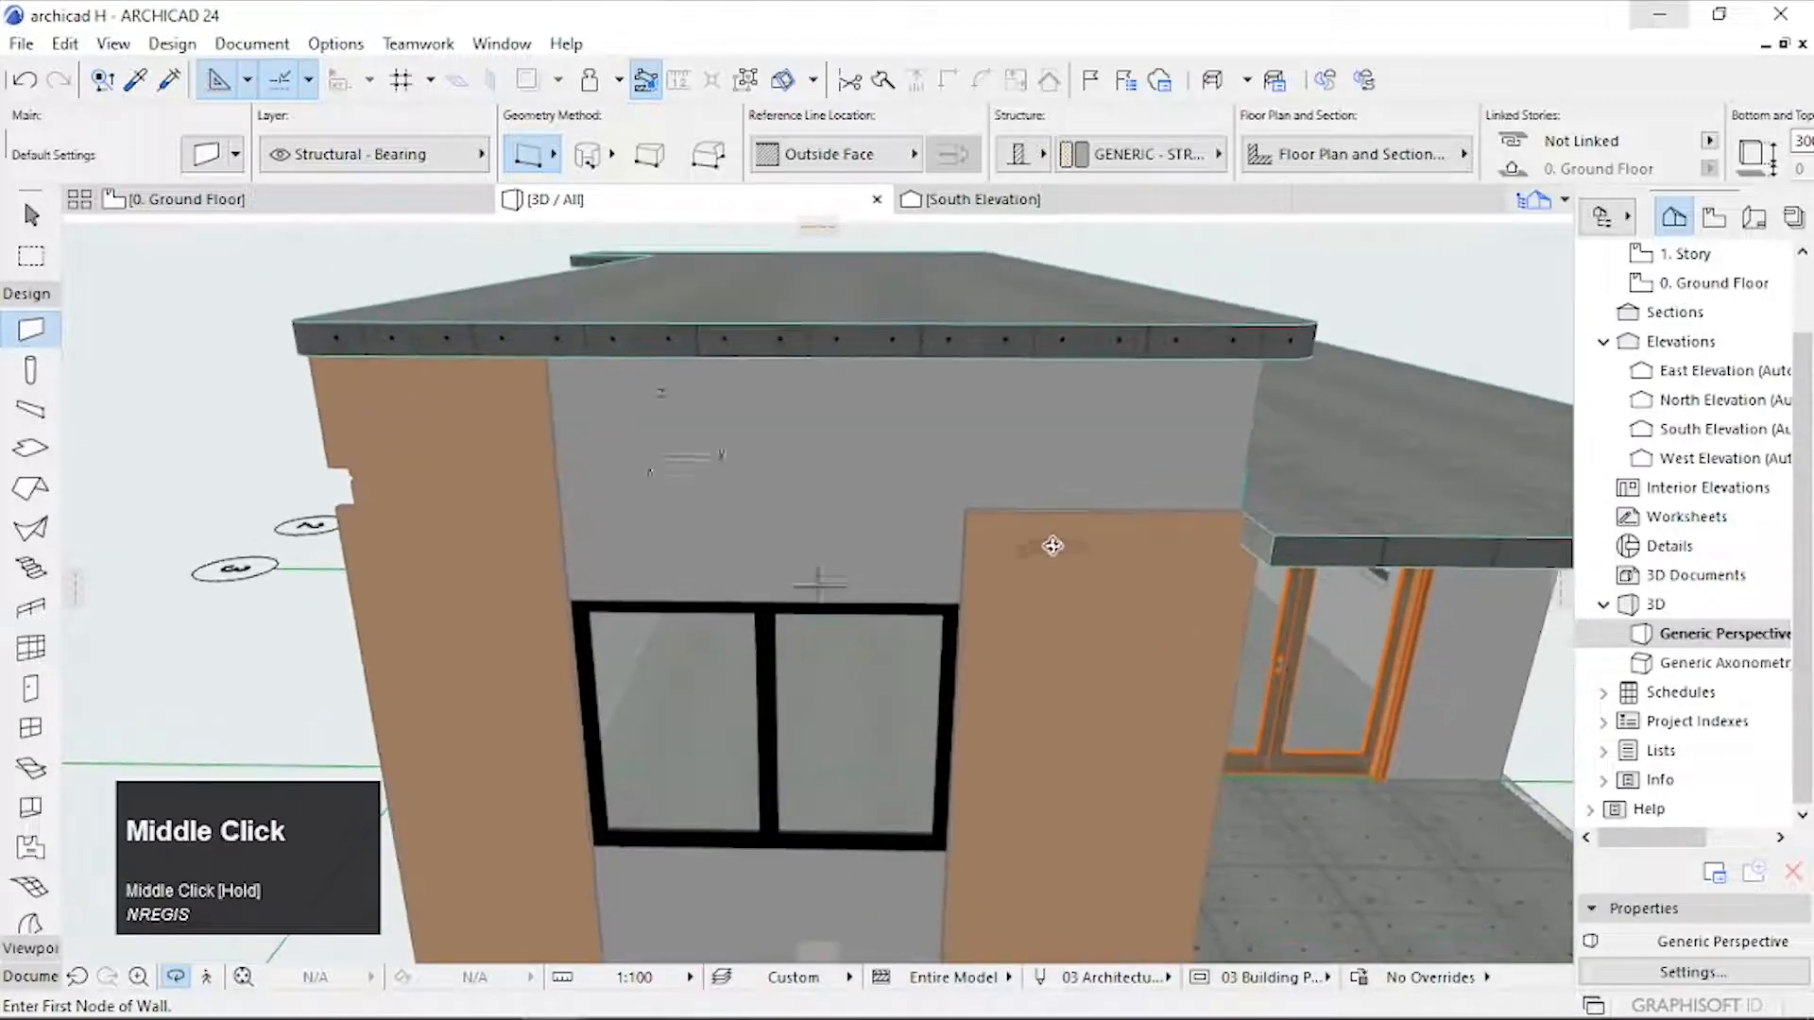
scroll(1075, 521, "up", 2)
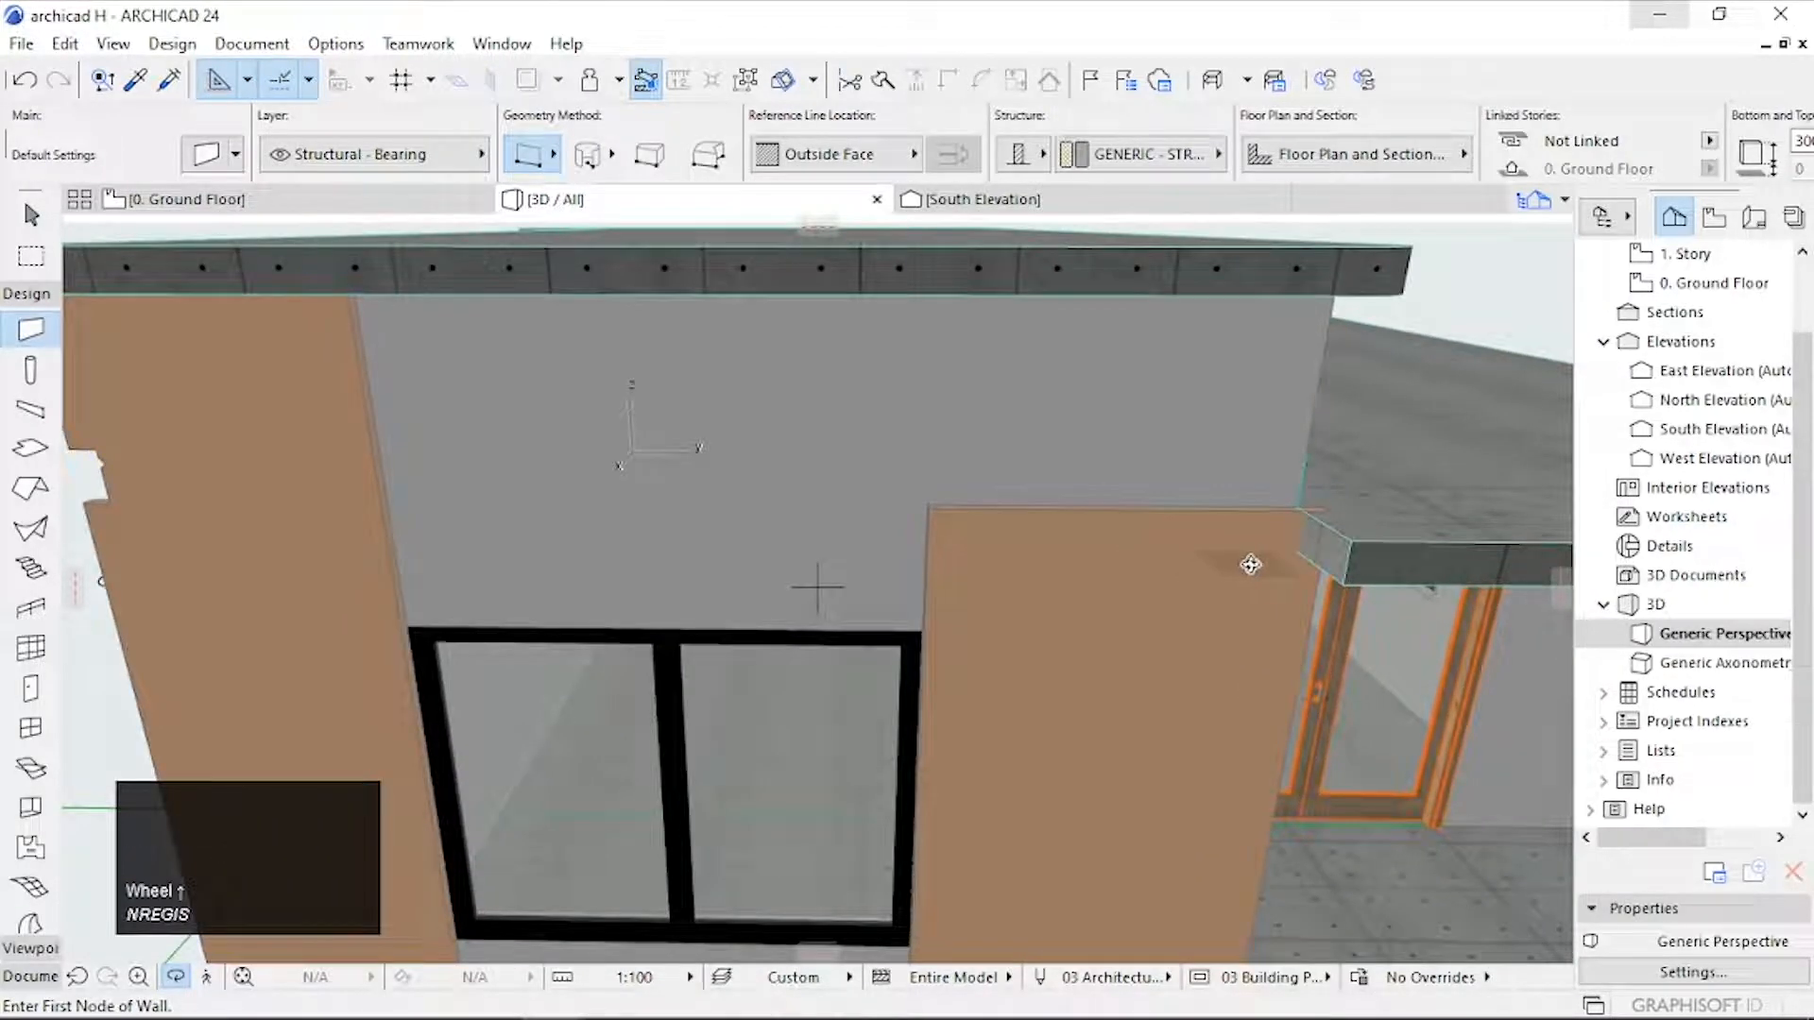
mouse_move(1251, 564)
left_mouse_down()
mouse_move(1228, 586)
mouse_move(472, 283)
mouse_move(299, 192)
left_mouse_up()
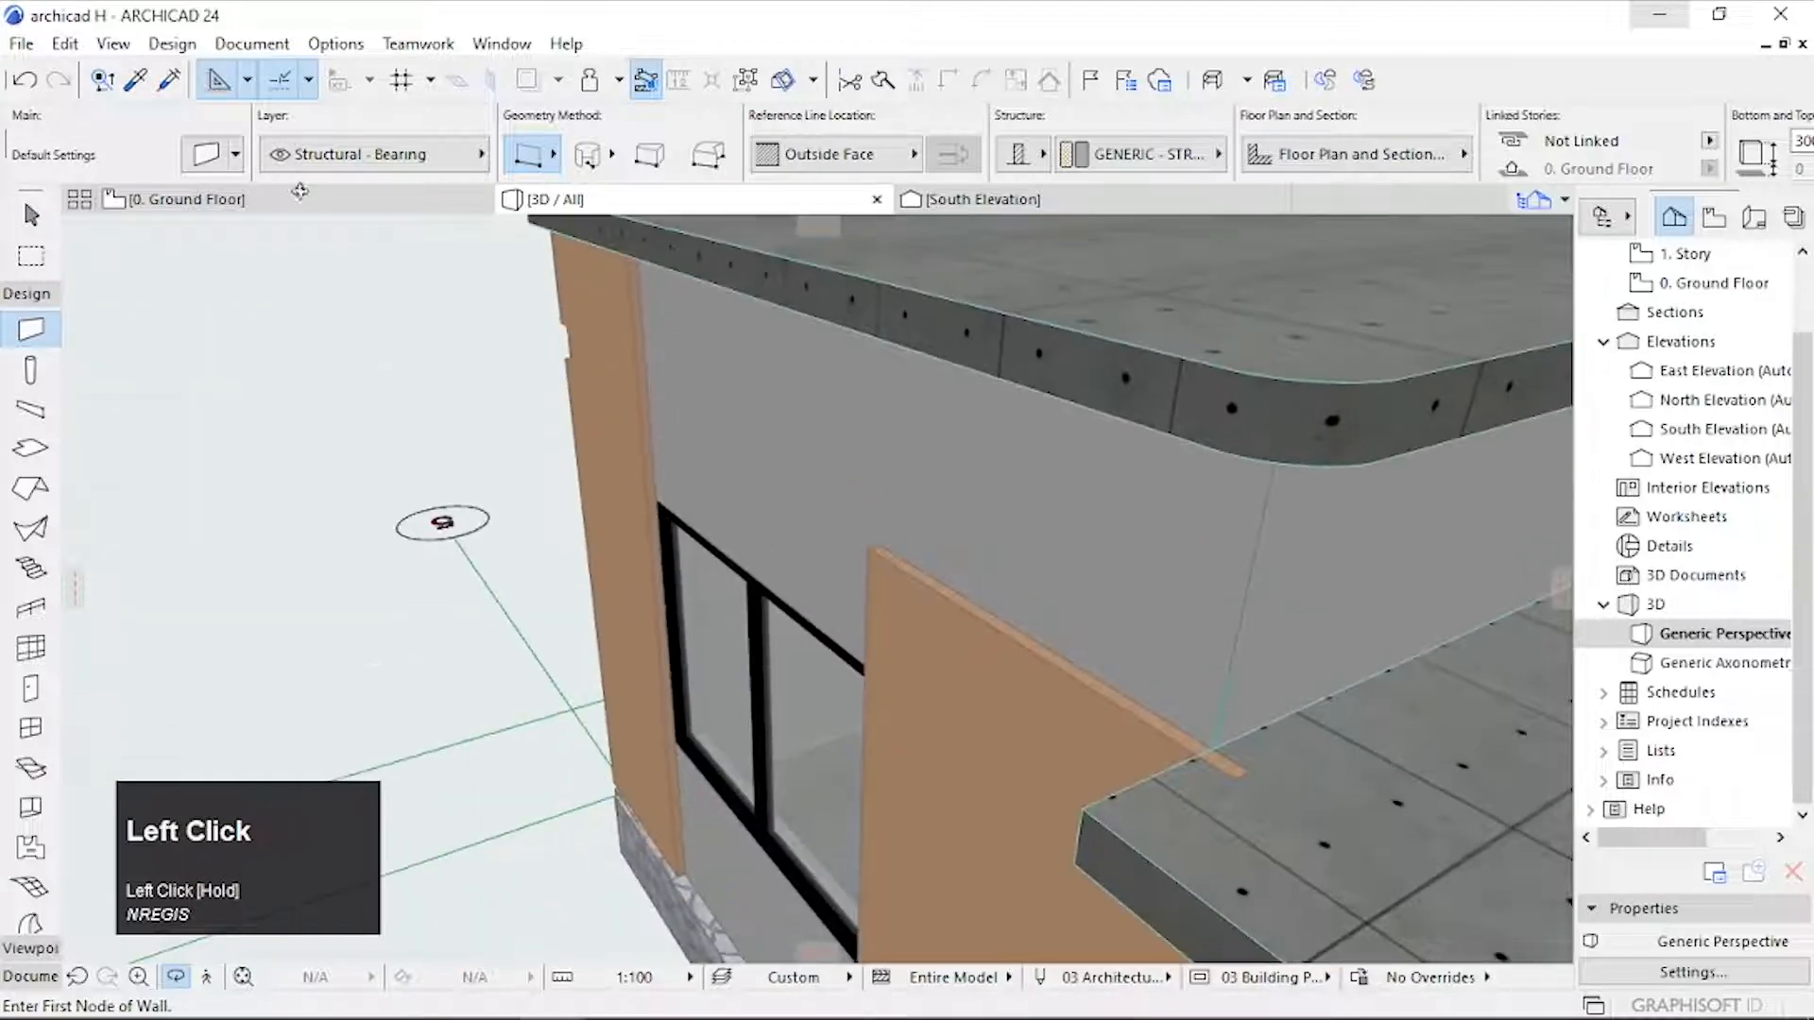
left_click(300, 194)
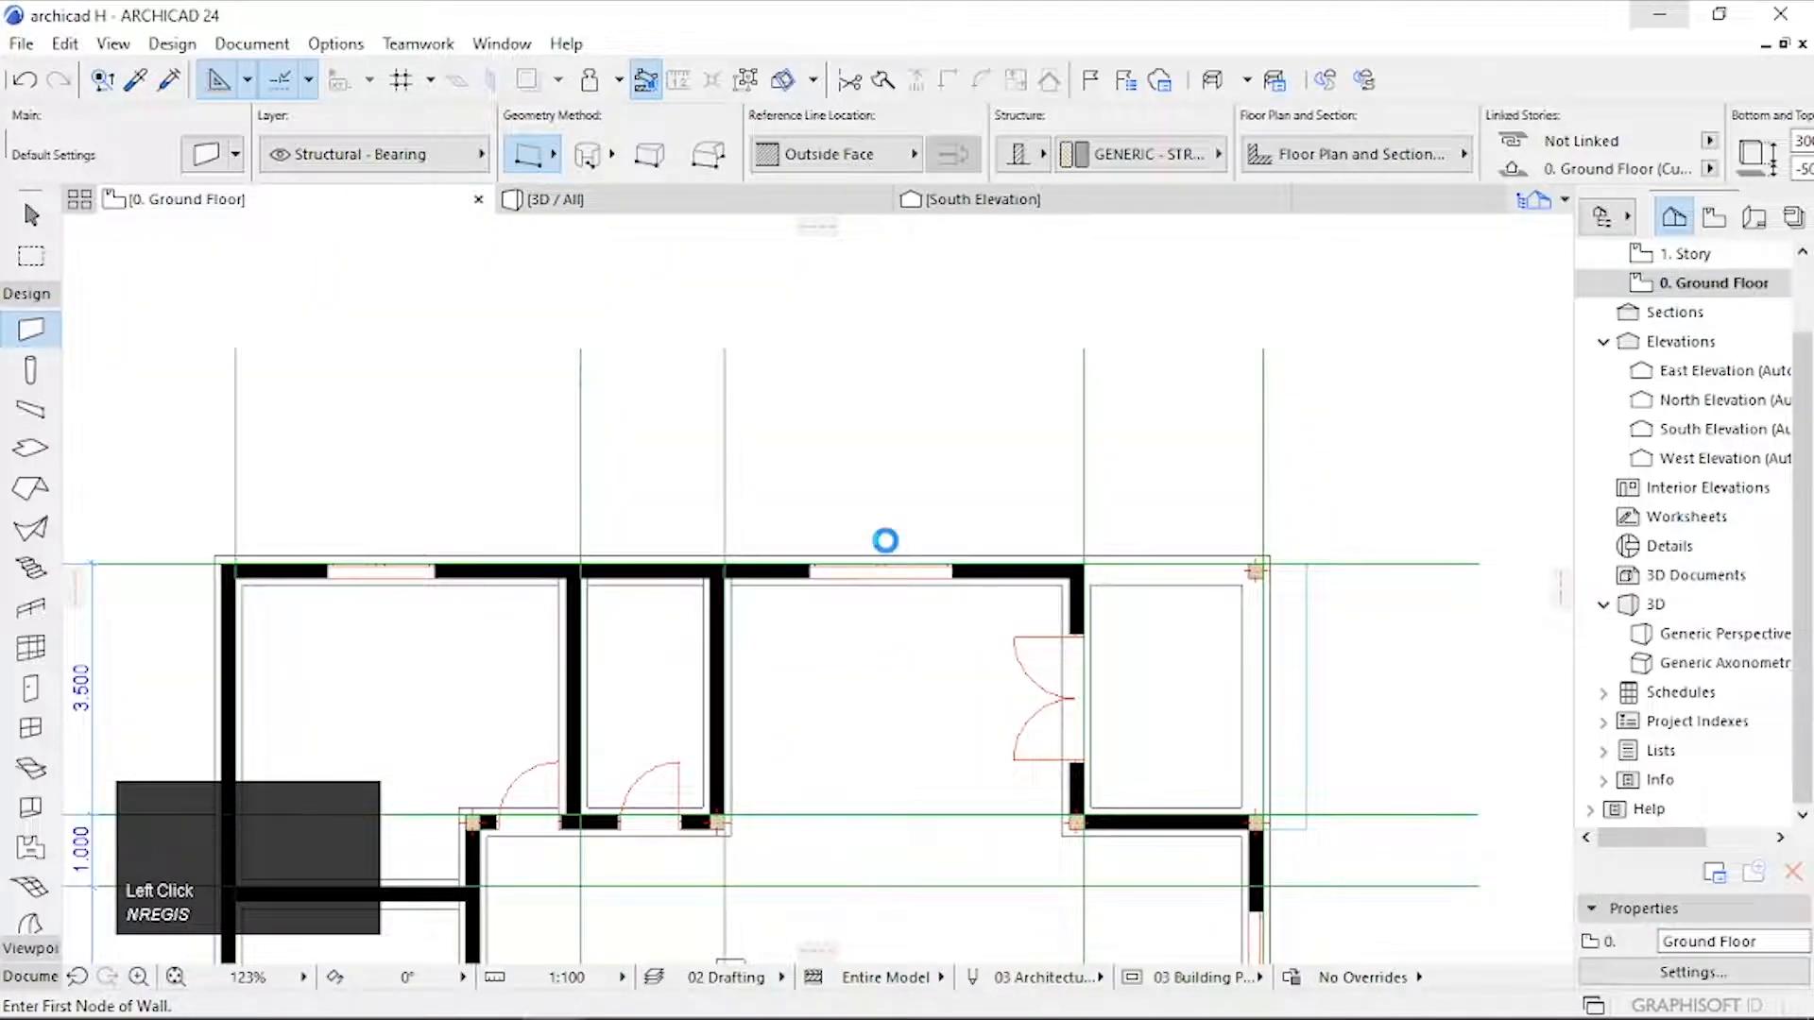
scroll(1096, 648, "down", 3)
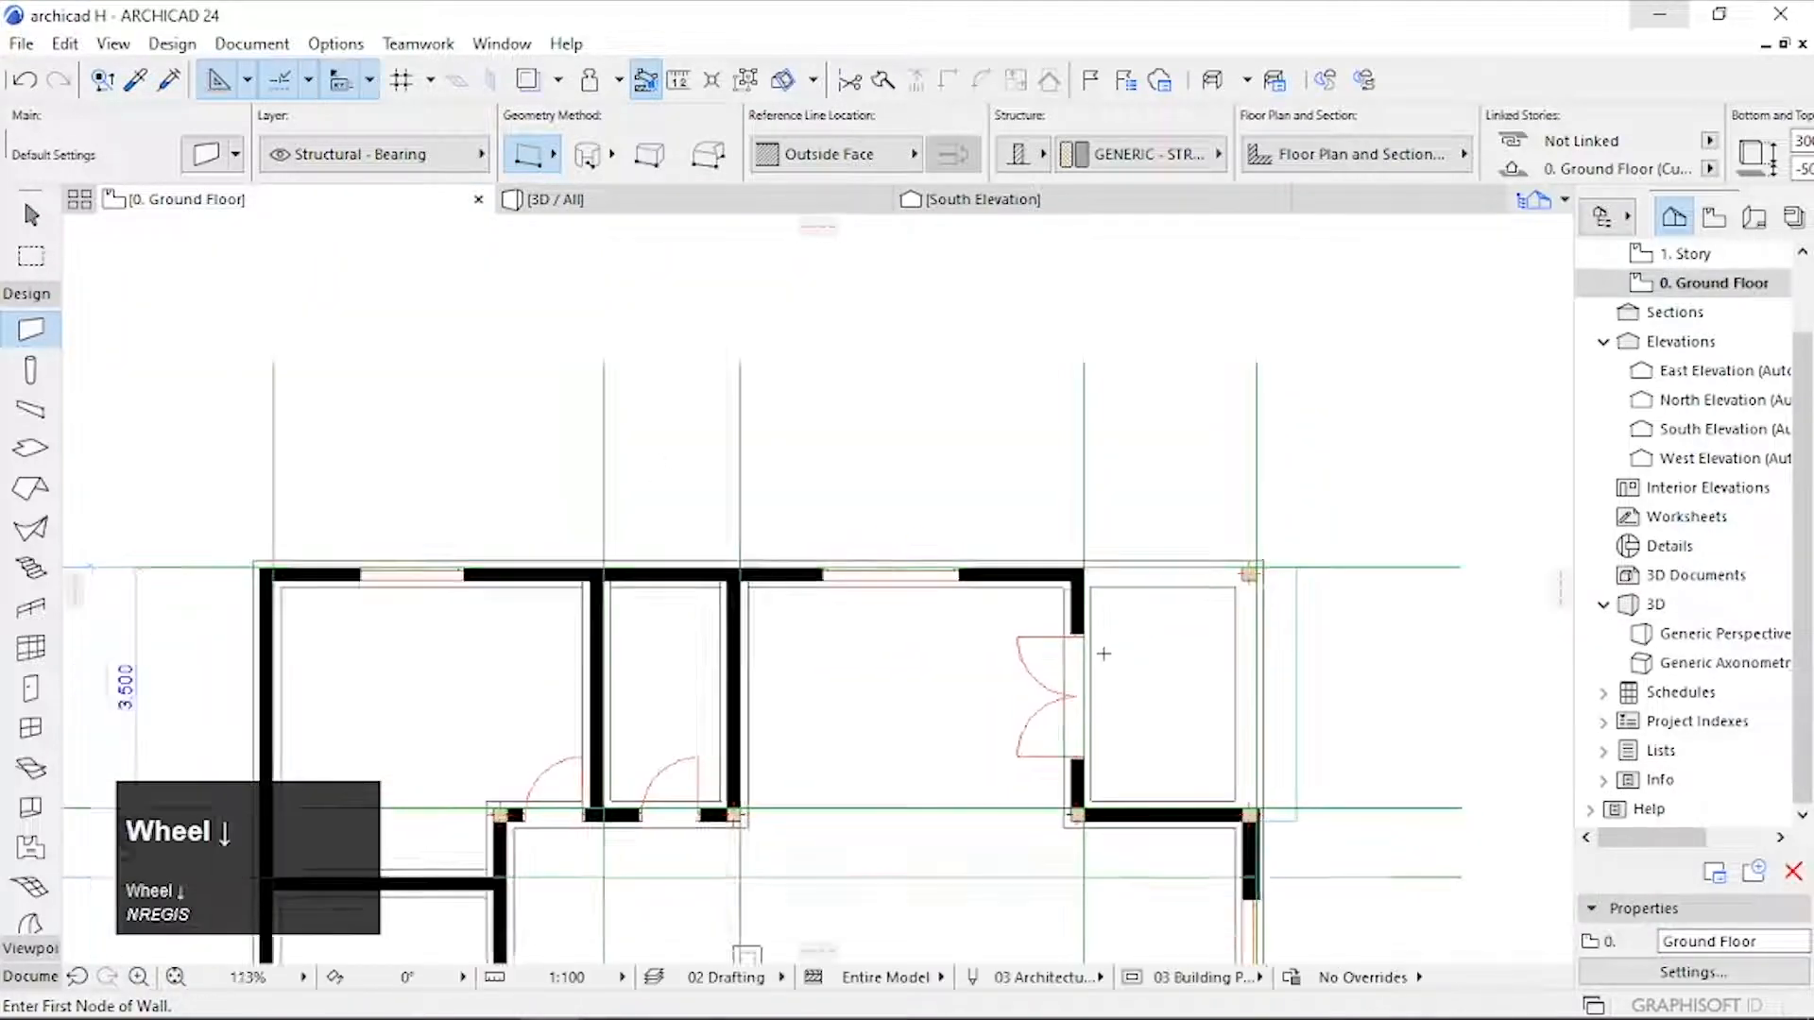
middle_click(1096, 648)
scroll(1067, 604, "up", 5)
scroll(1071, 576, "up", 9)
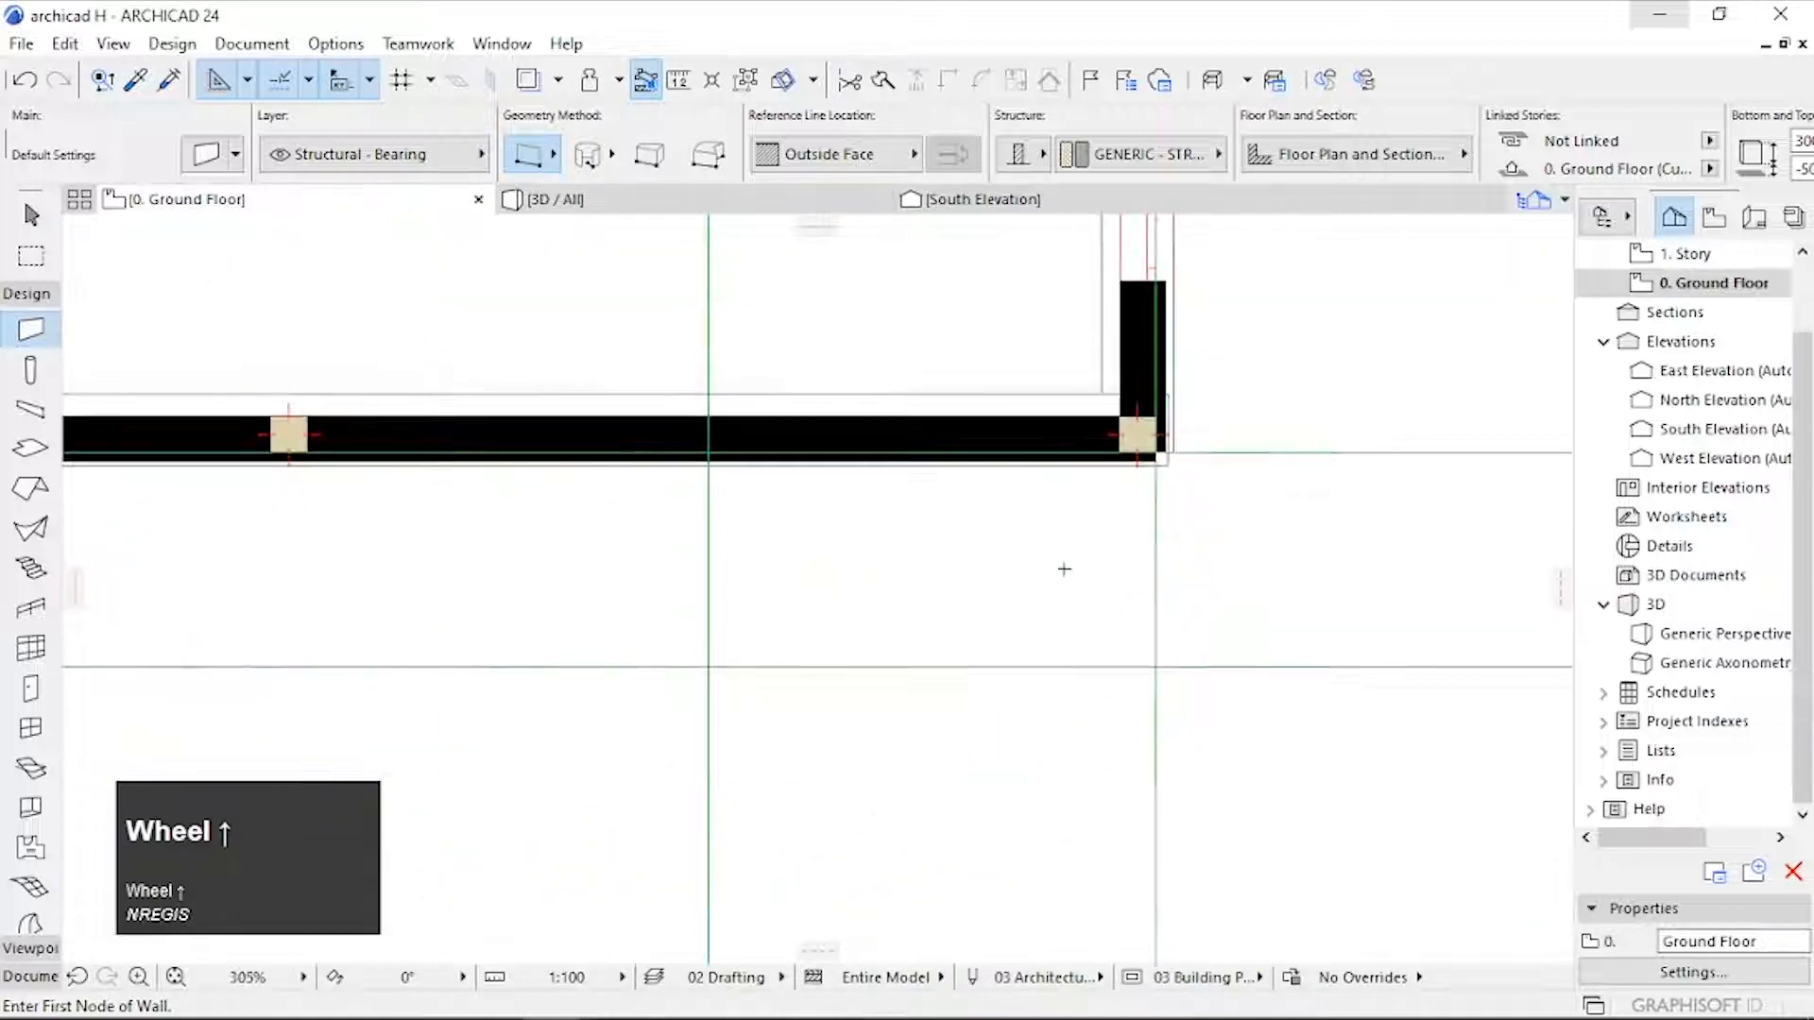
key("shift")
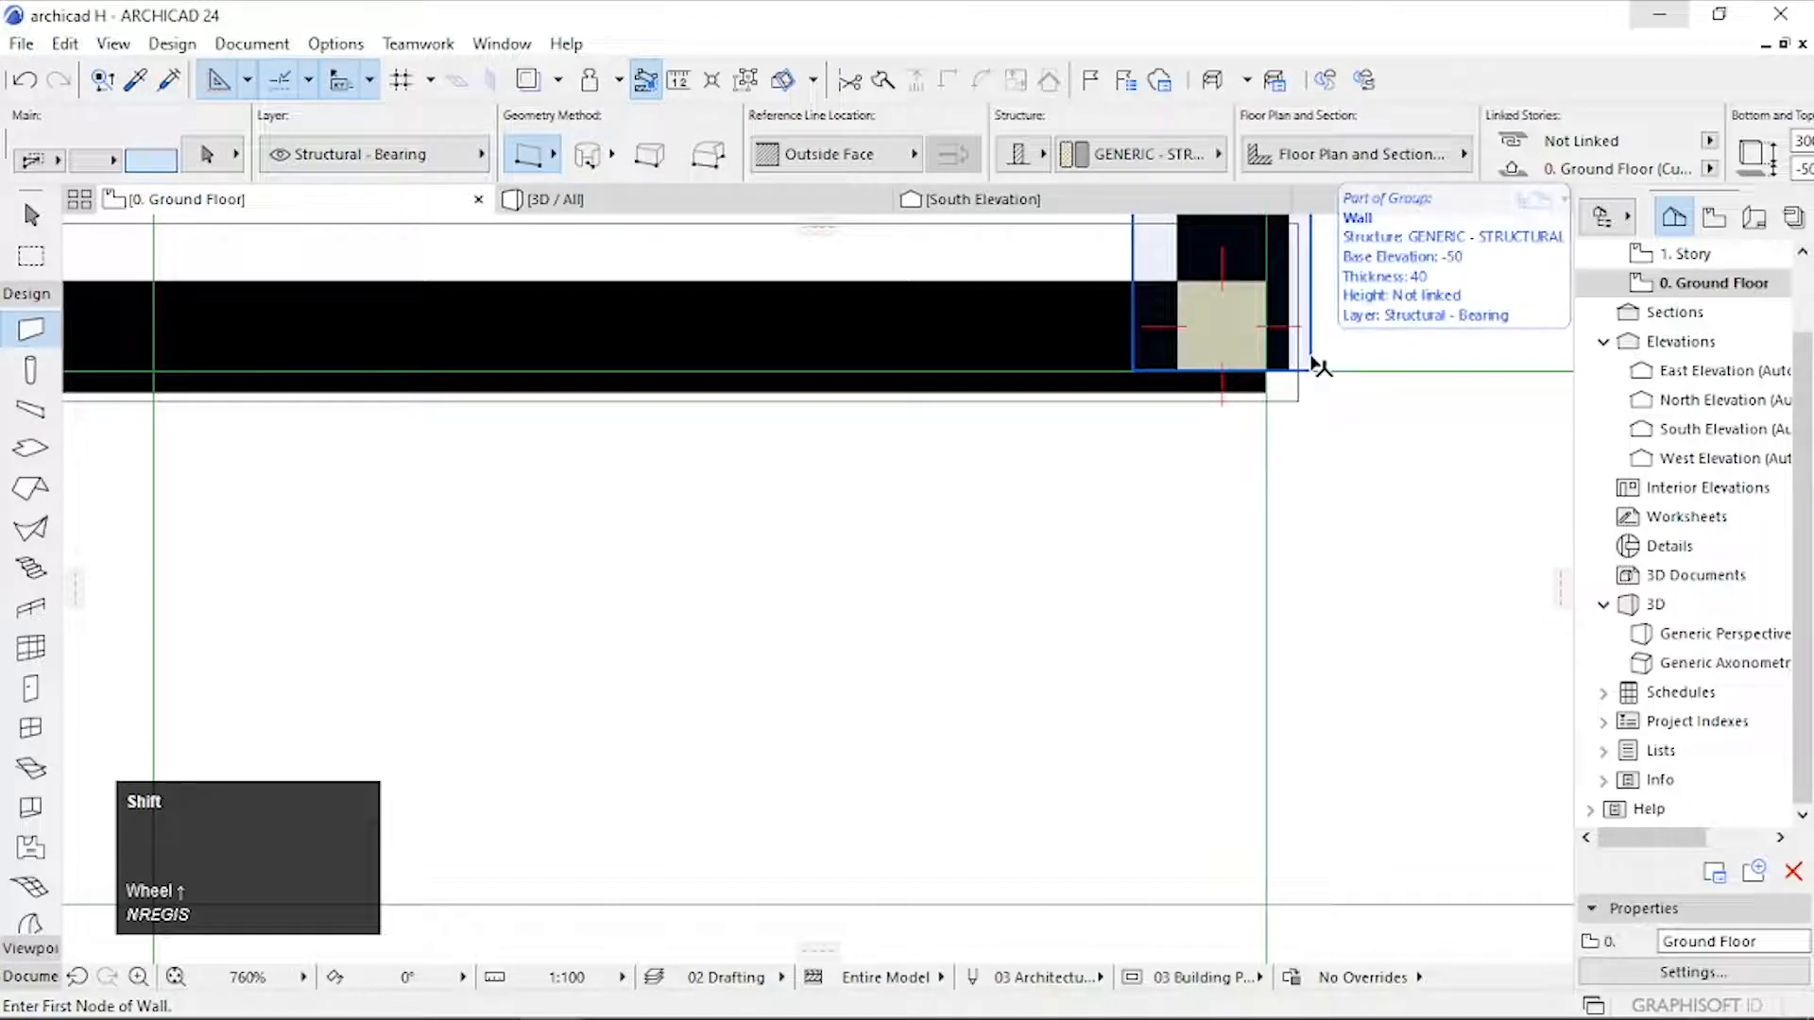
Step: Return to the 3D model and examine the windowed end wall and its porch-side panel from several angles
left_click(567, 200)
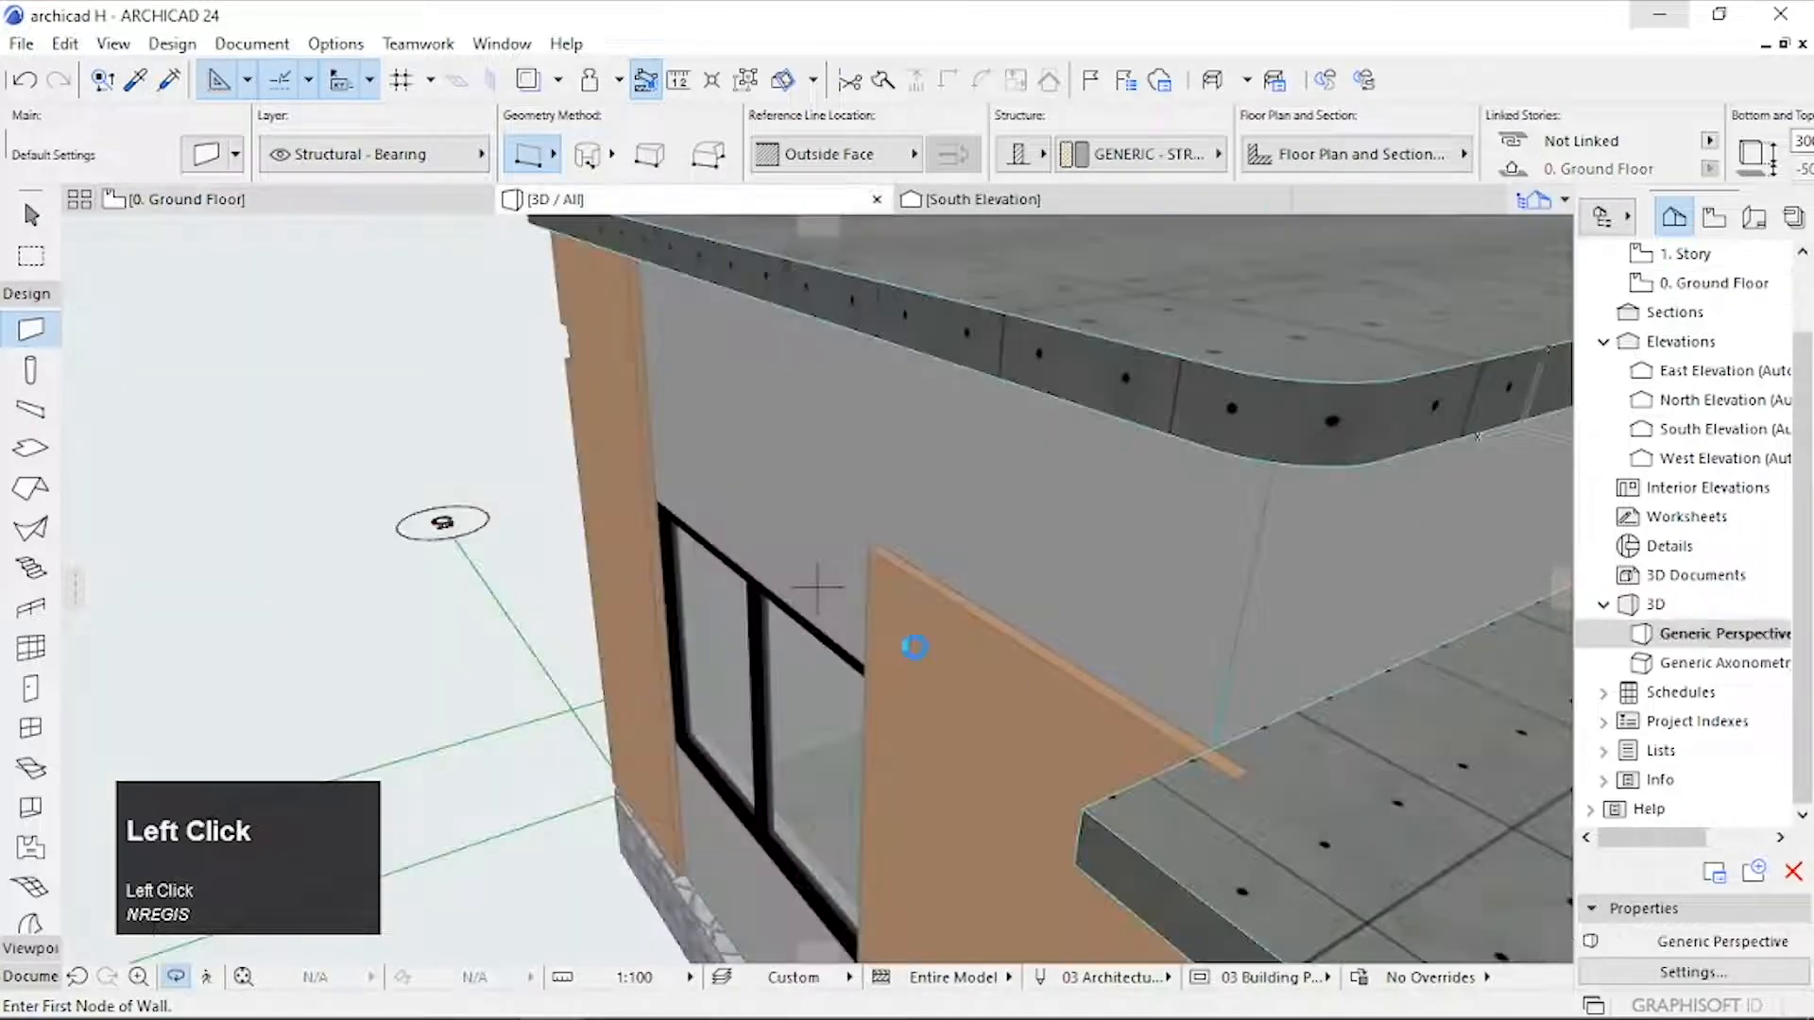
left_click_drag(855, 661, 802, 603)
scroll(806, 728, "up", 5)
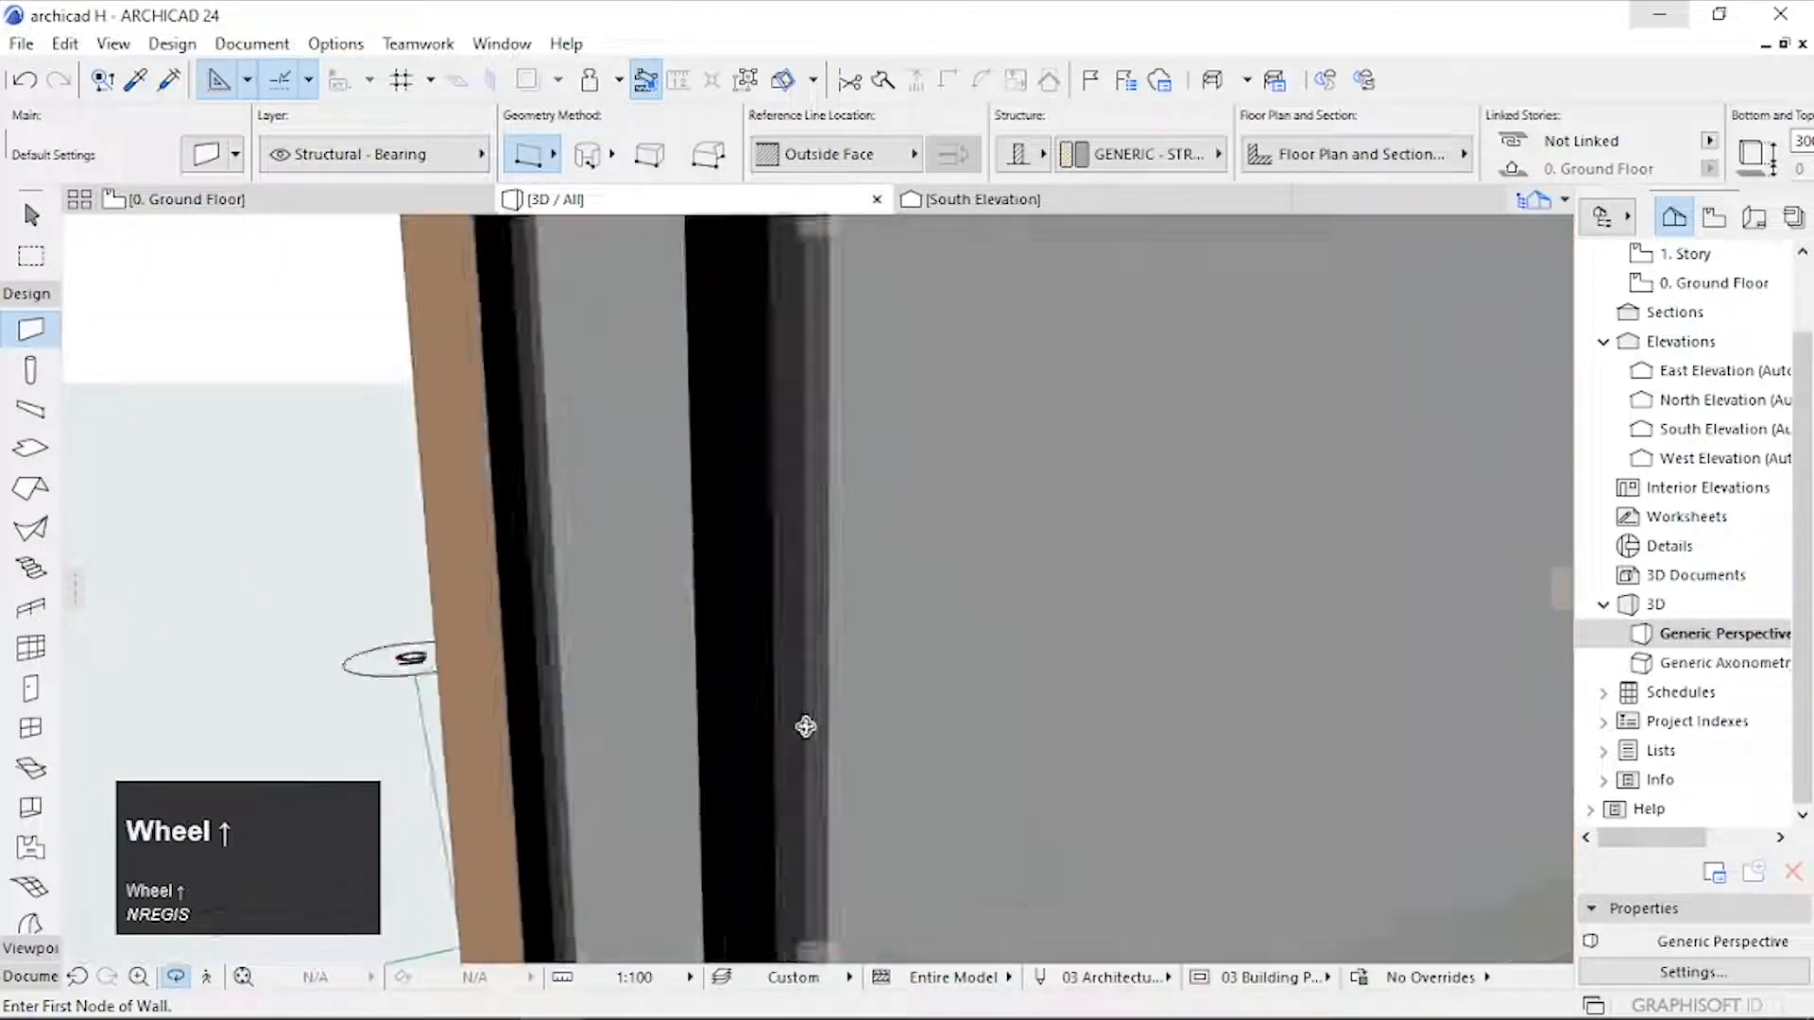
left_click_drag(806, 729, 862, 717)
scroll(1068, 688, "down", 5)
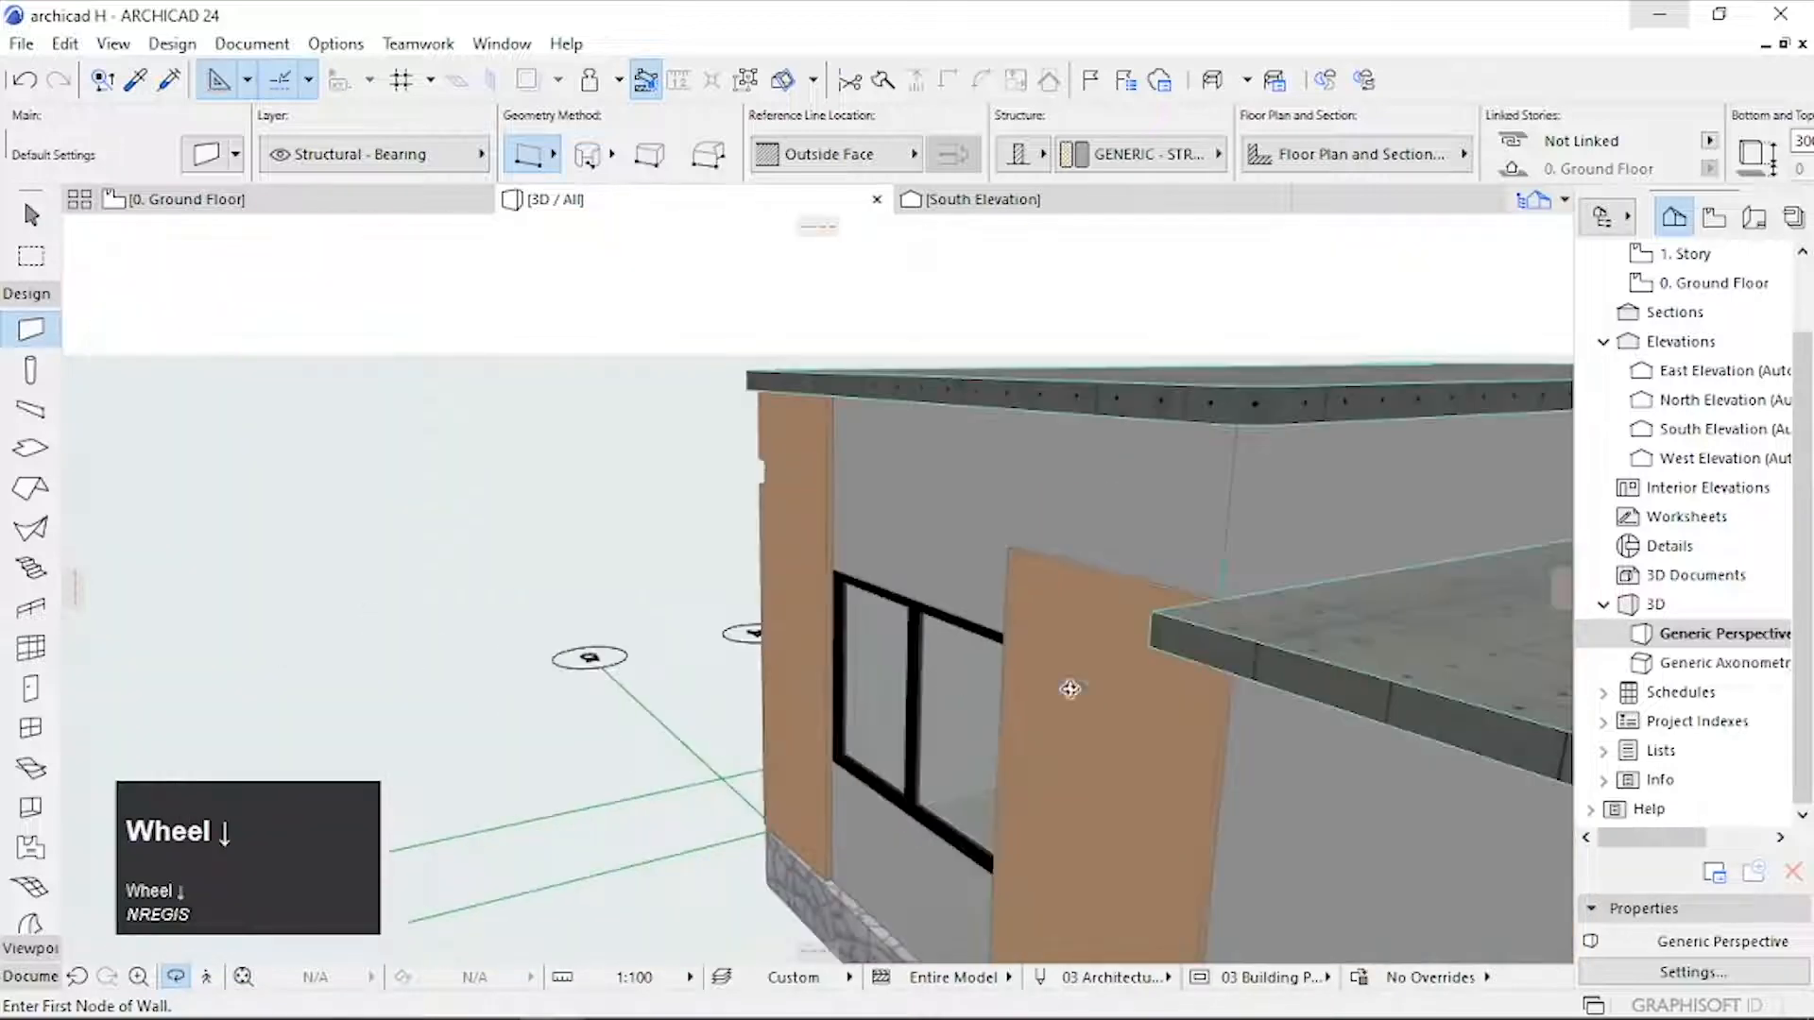
middle_click(1201, 691)
middle_click_drag(1200, 691, 1313, 516)
left_click_drag(996, 663, 1256, 809)
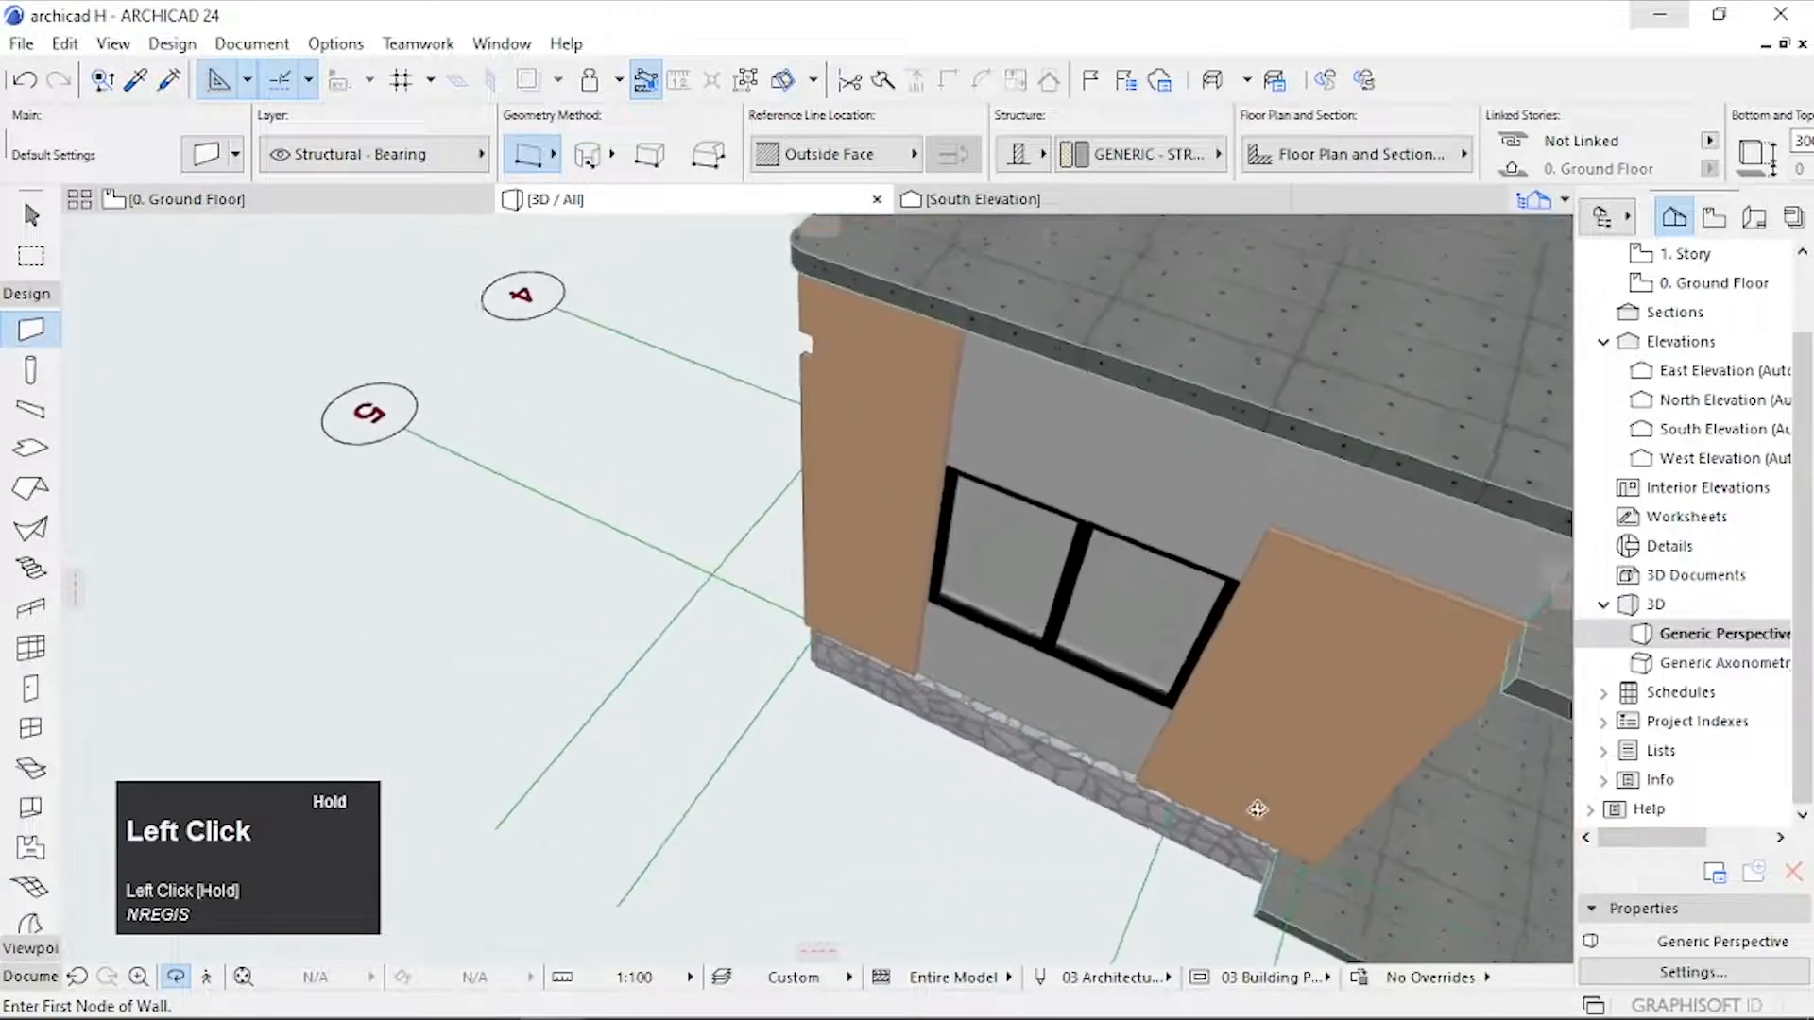
middle_click_drag(1256, 810, 944, 708)
scroll(1131, 548, "up", 1)
Step: Shorten the porch-side Sienna Sand panel so its end meets the end wall's corner at the porch roof
key("Escape")
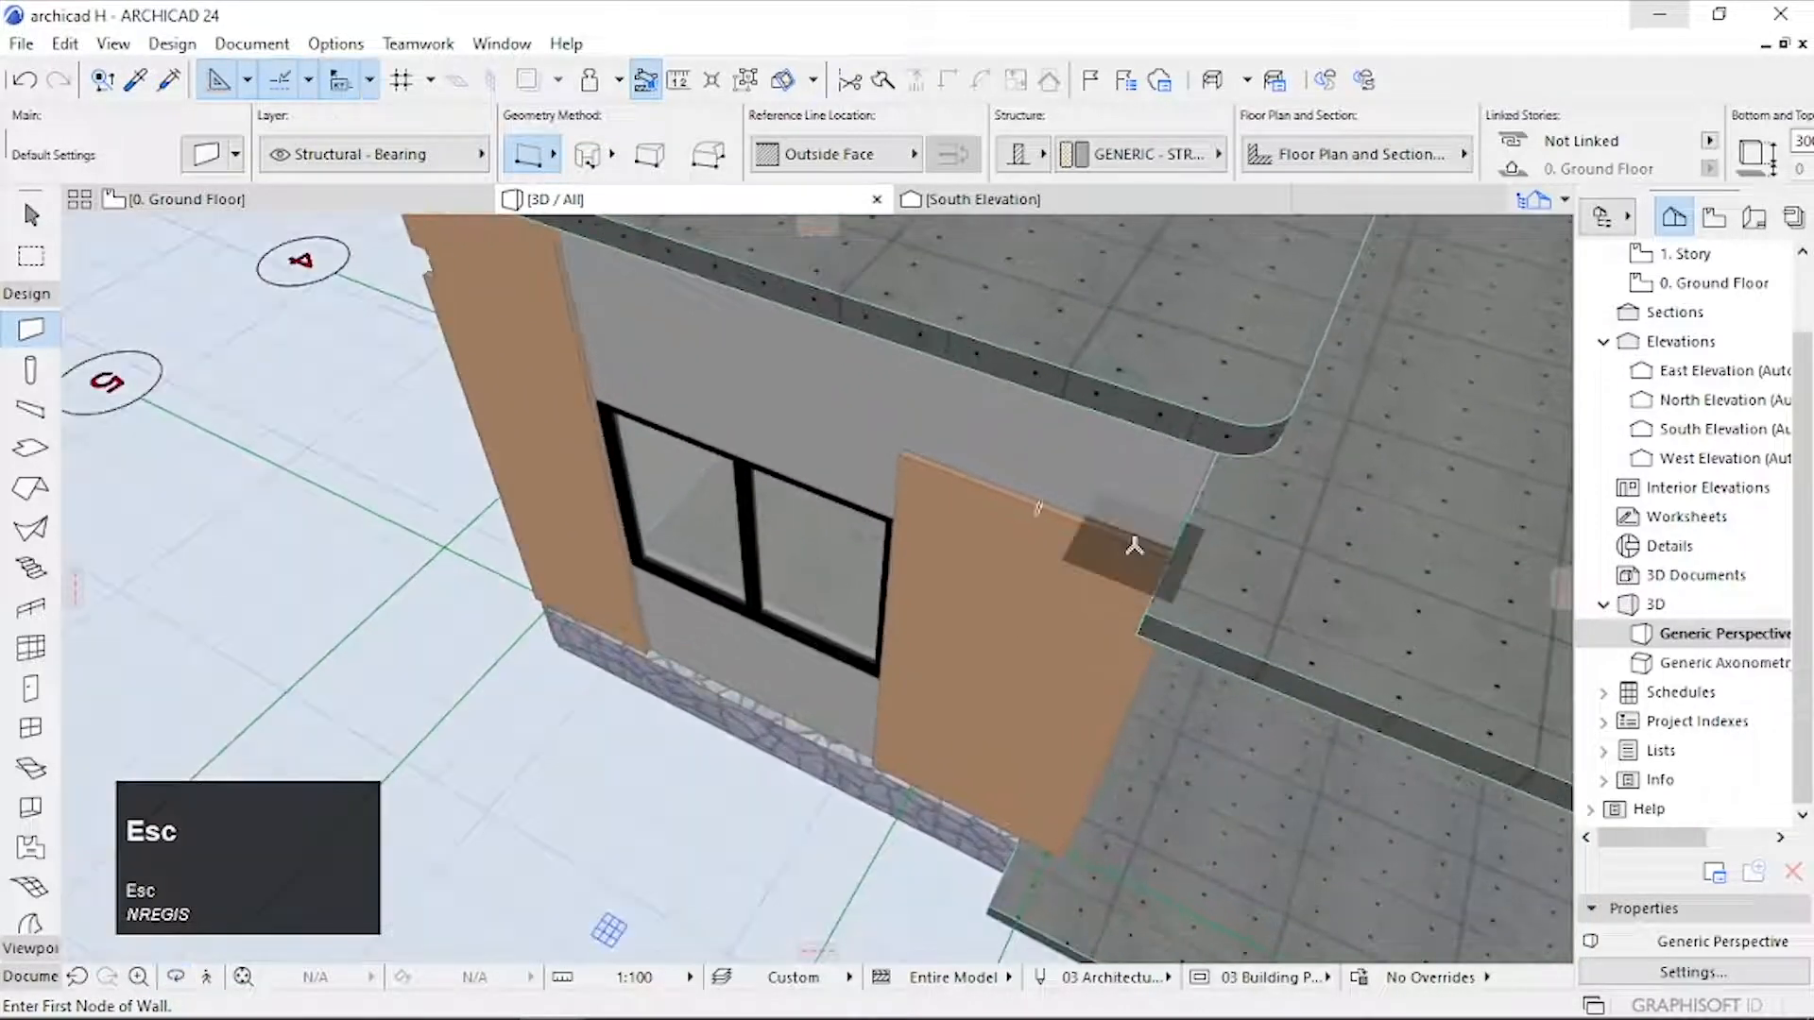
left_click(1153, 555, "shift")
scroll(1200, 562, "up", 1)
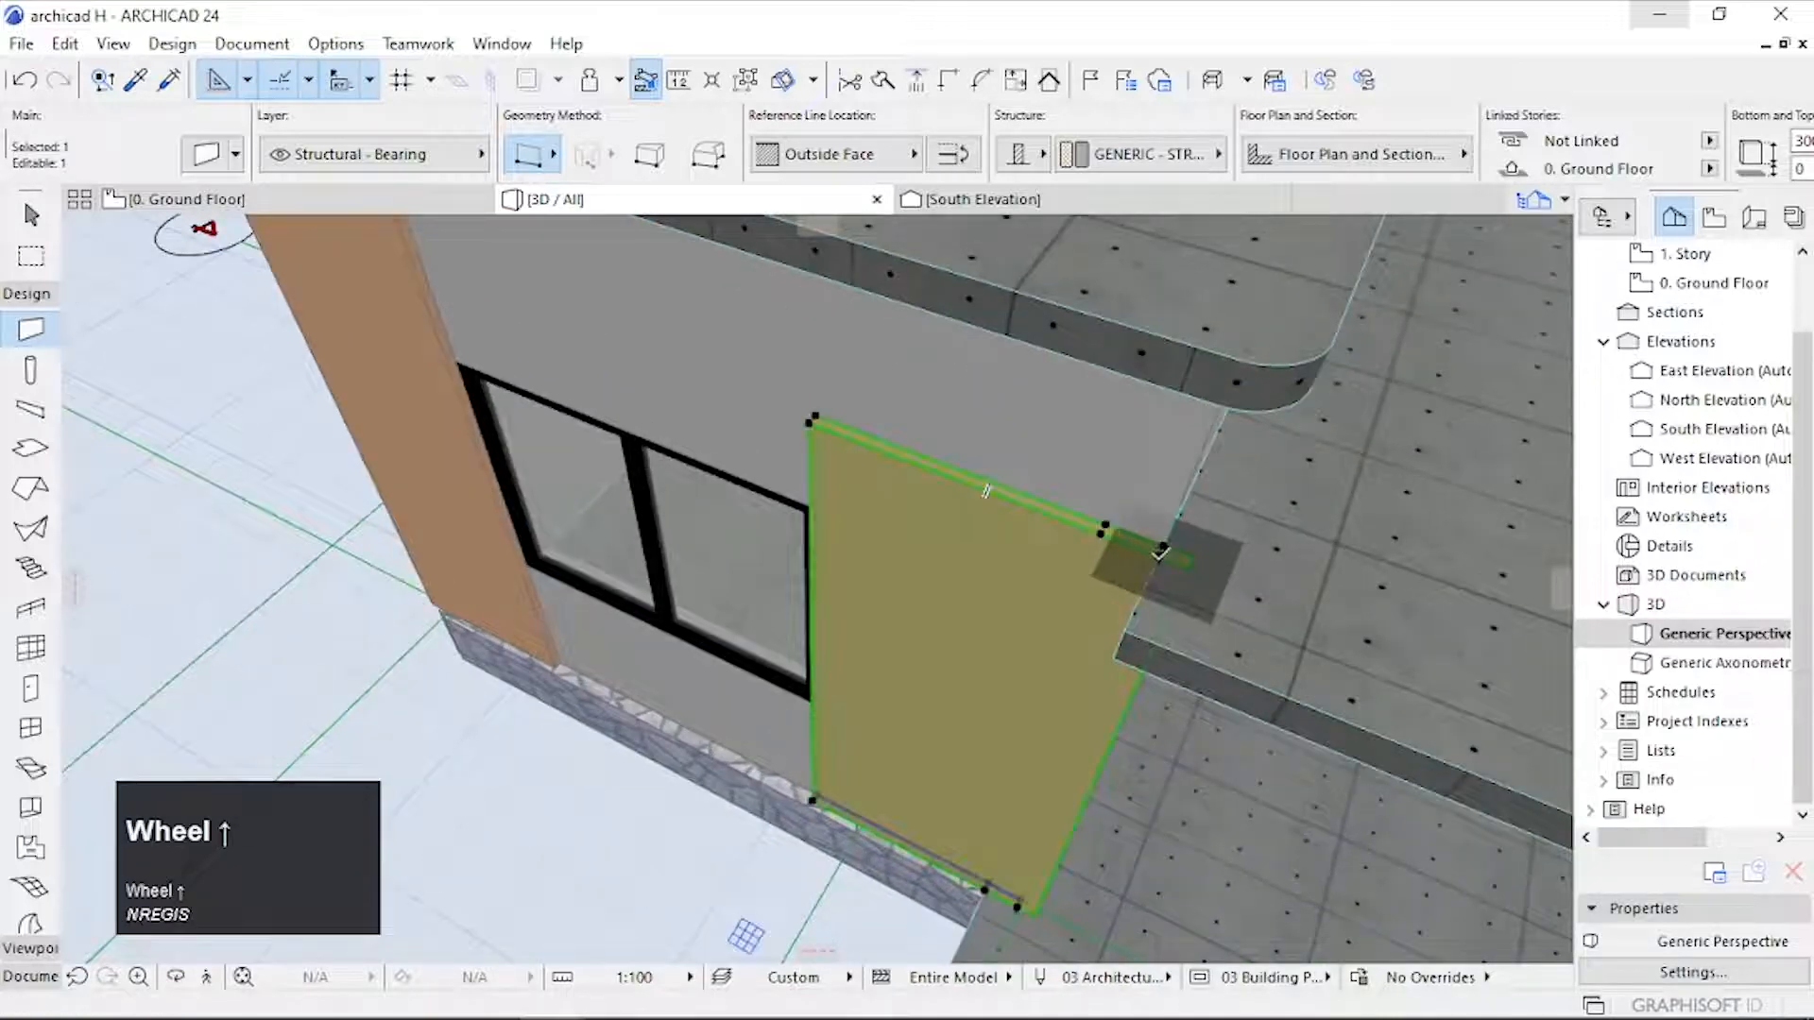
left_click(1164, 553)
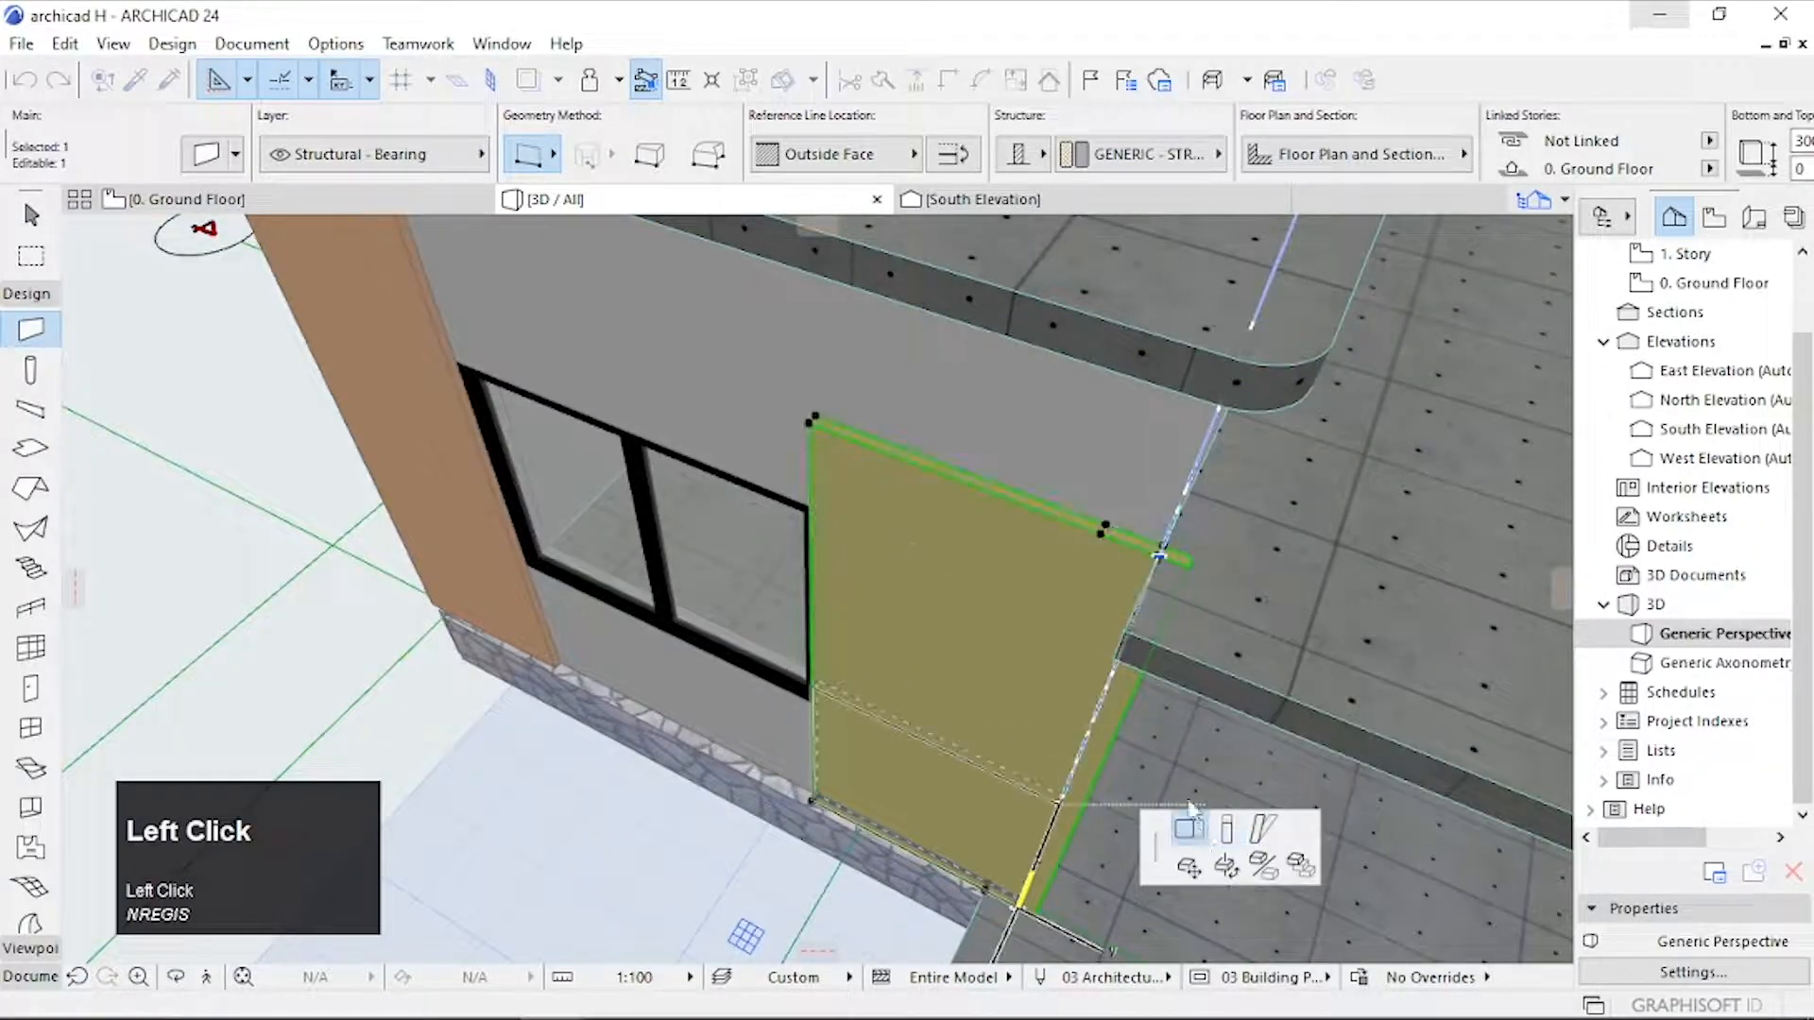
left_click(1139, 545)
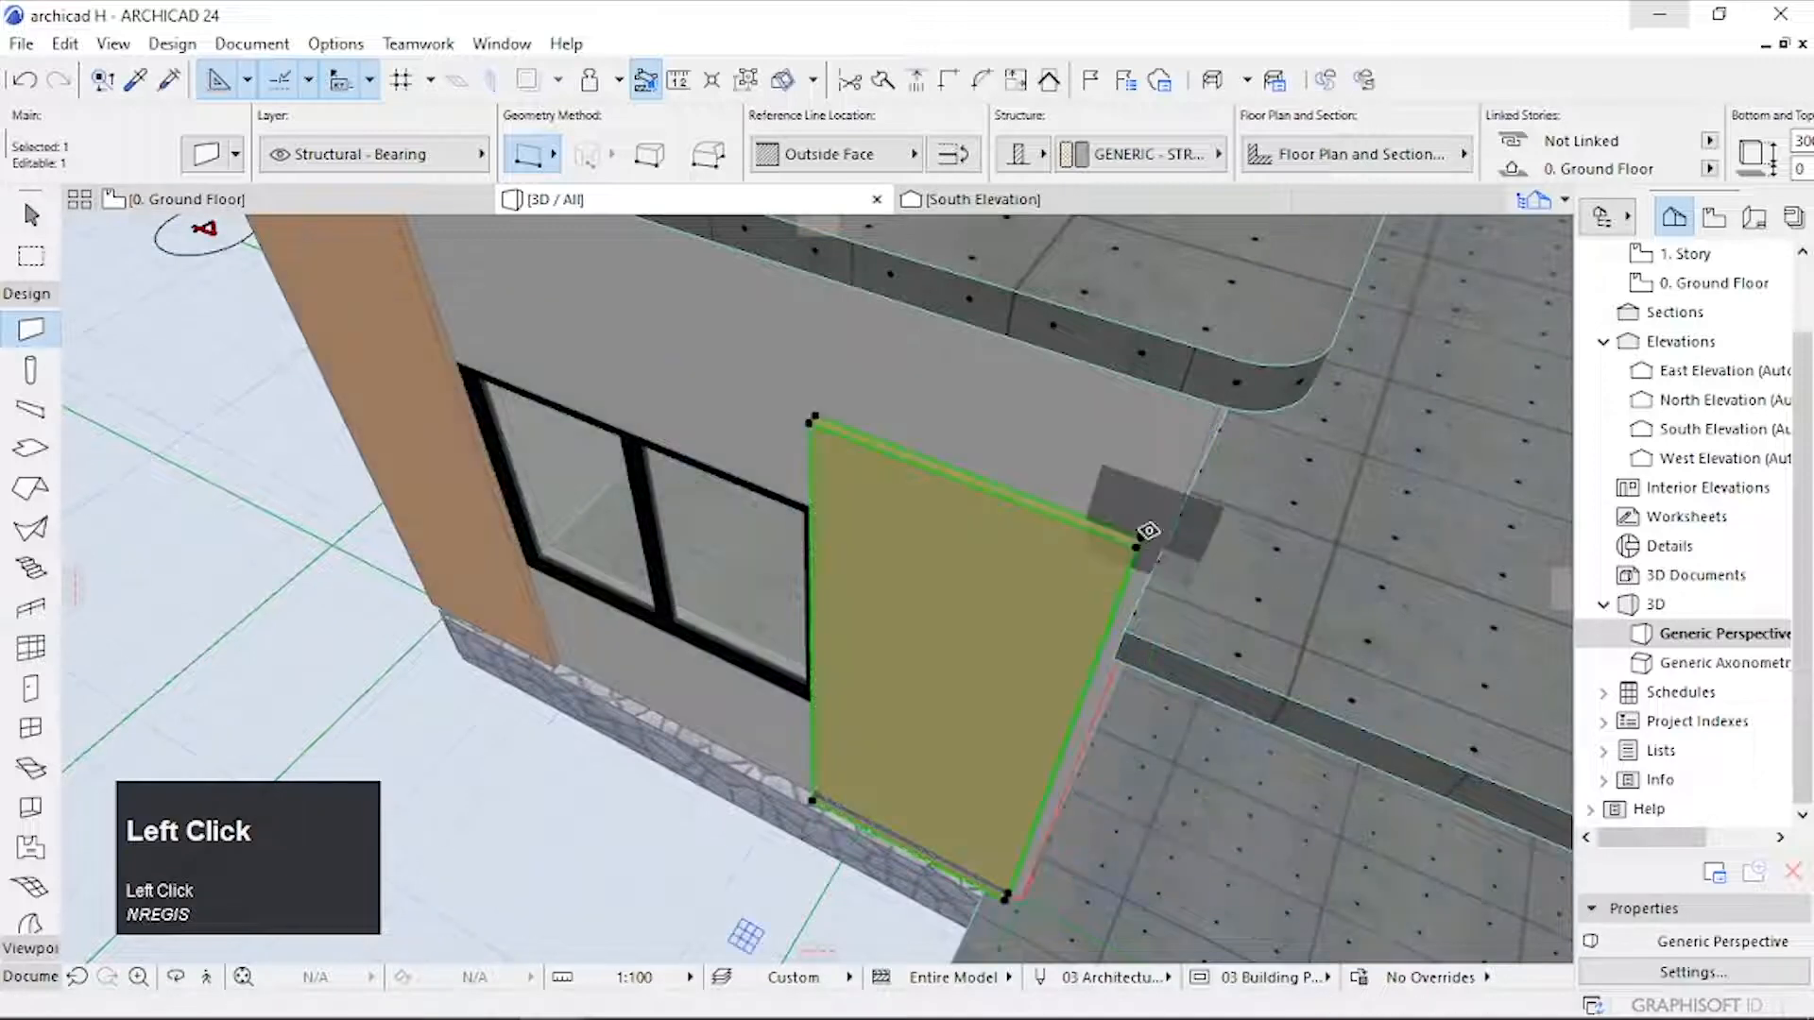
left_click(1140, 541)
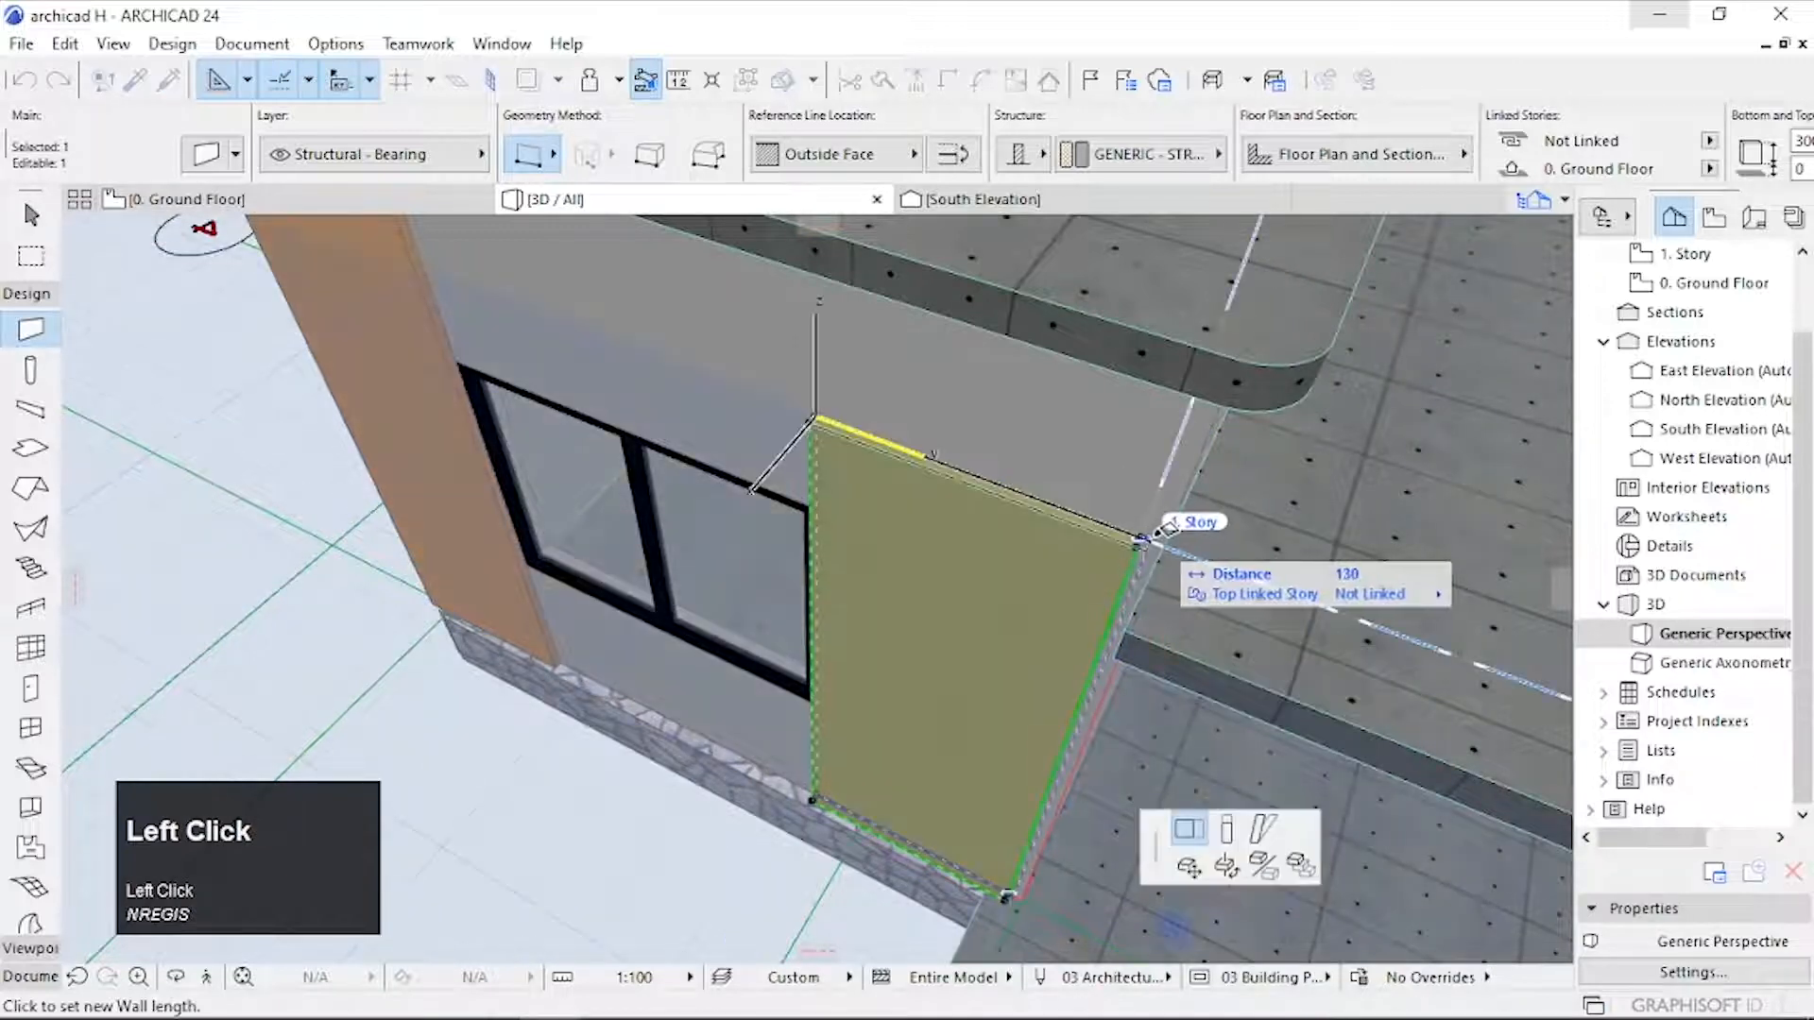
left_click(1168, 527)
left_click(1158, 536)
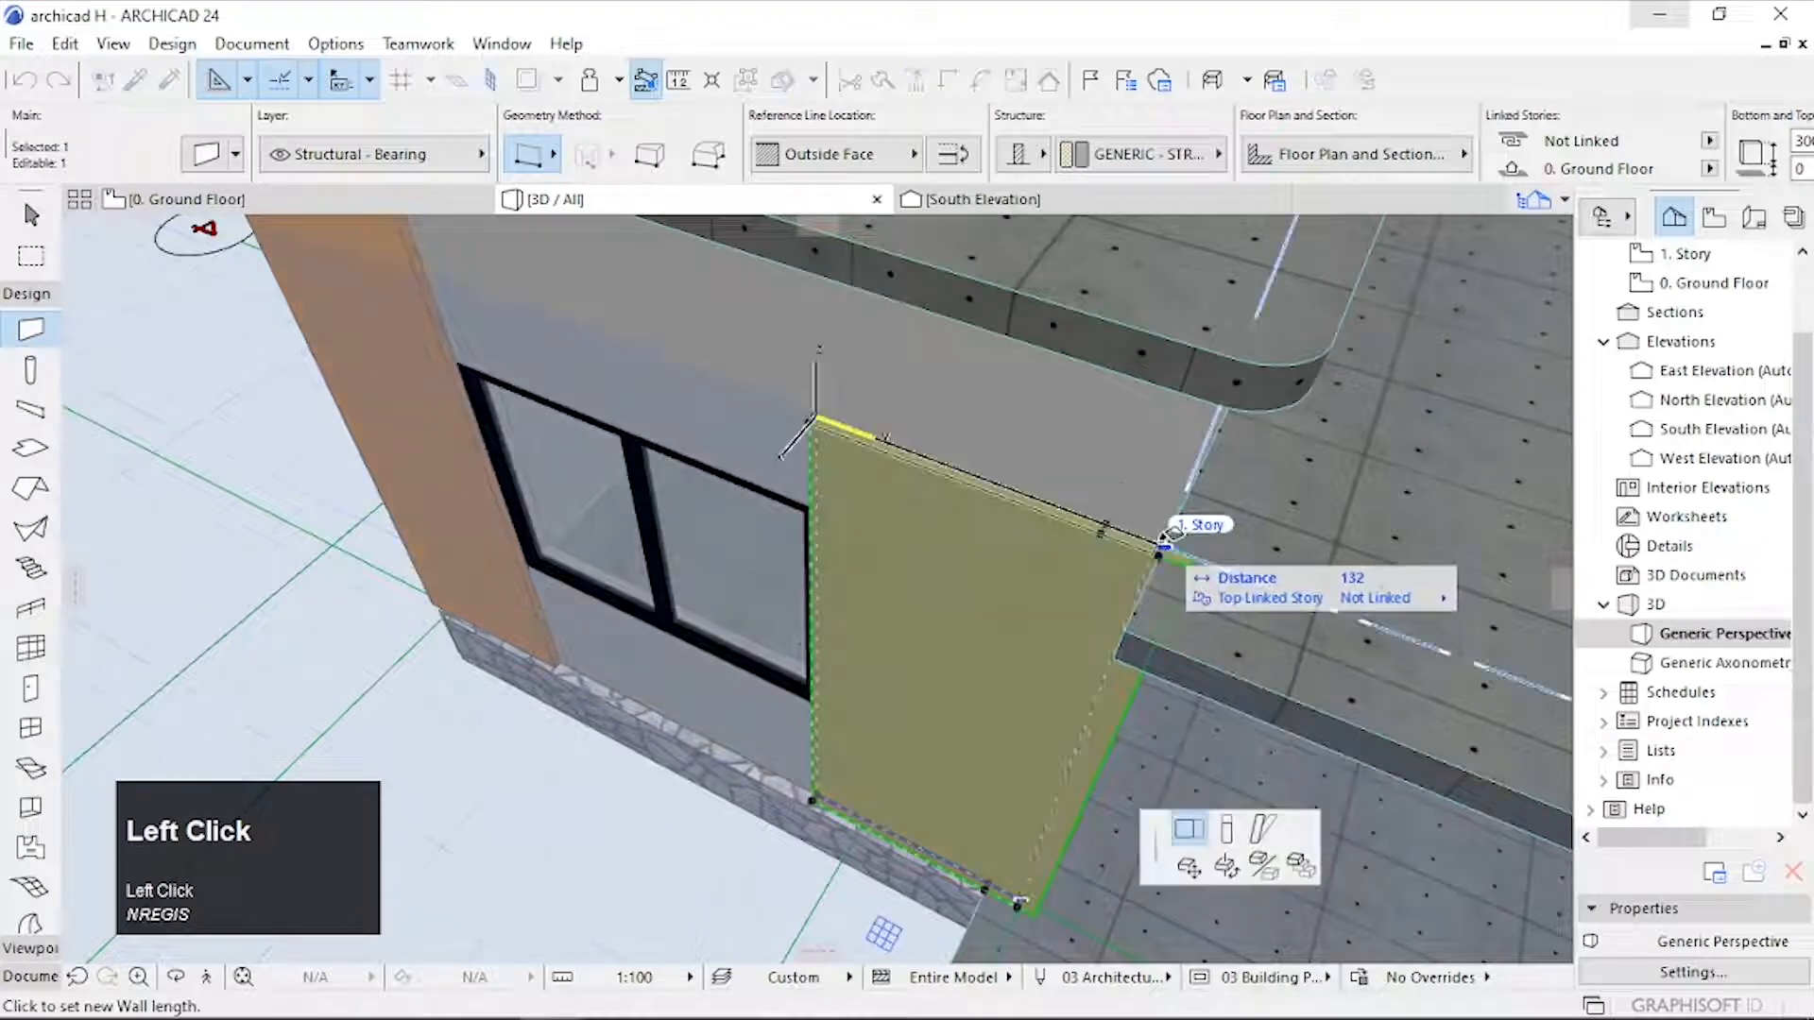
left_click(1163, 539)
middle_click_drag(1169, 577, 1229, 506)
scroll(1037, 644, "up", 1)
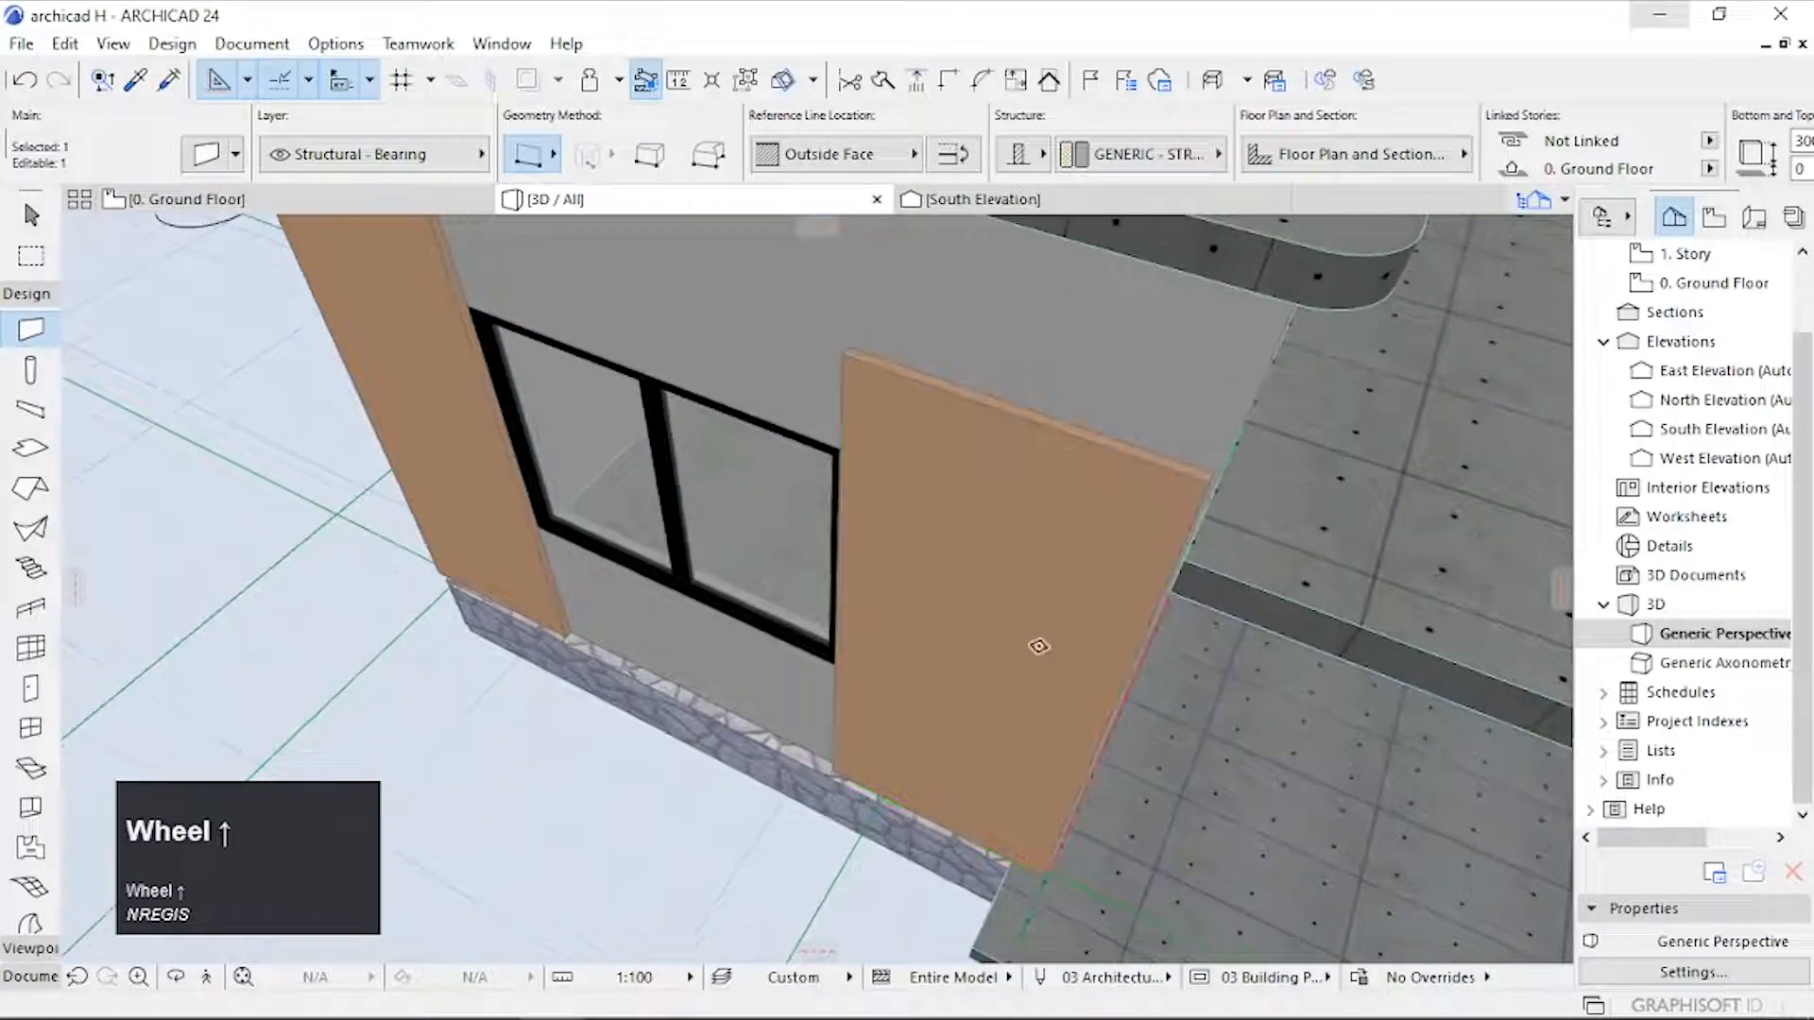
Step: Examine the house corner where the log-clad facade meets the Sienna Sand corner panel above the stone plinth
middle_click_drag(1037, 643, 1178, 649)
scroll(778, 640, "down", 2)
middle_click_drag(778, 639, 1035, 683)
left_click(1316, 607)
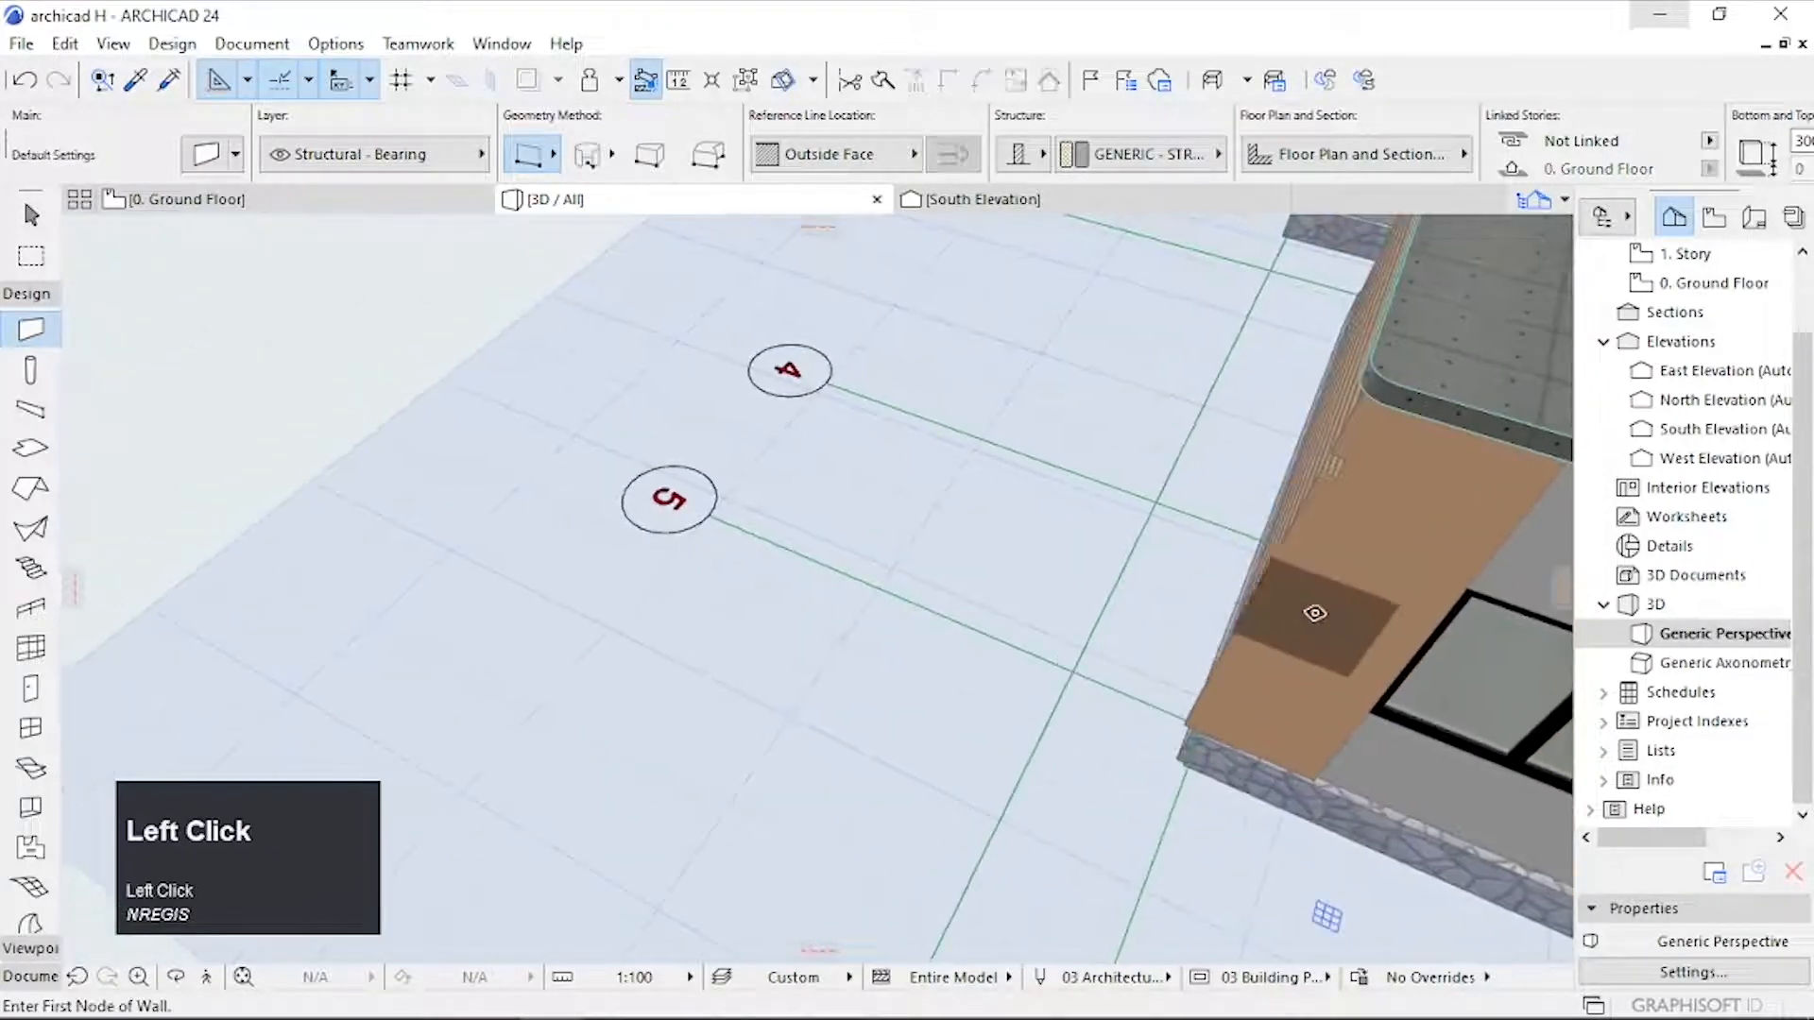
scroll(1308, 631, "up", 1)
key("o")
left_click_drag(1011, 682, 1373, 738)
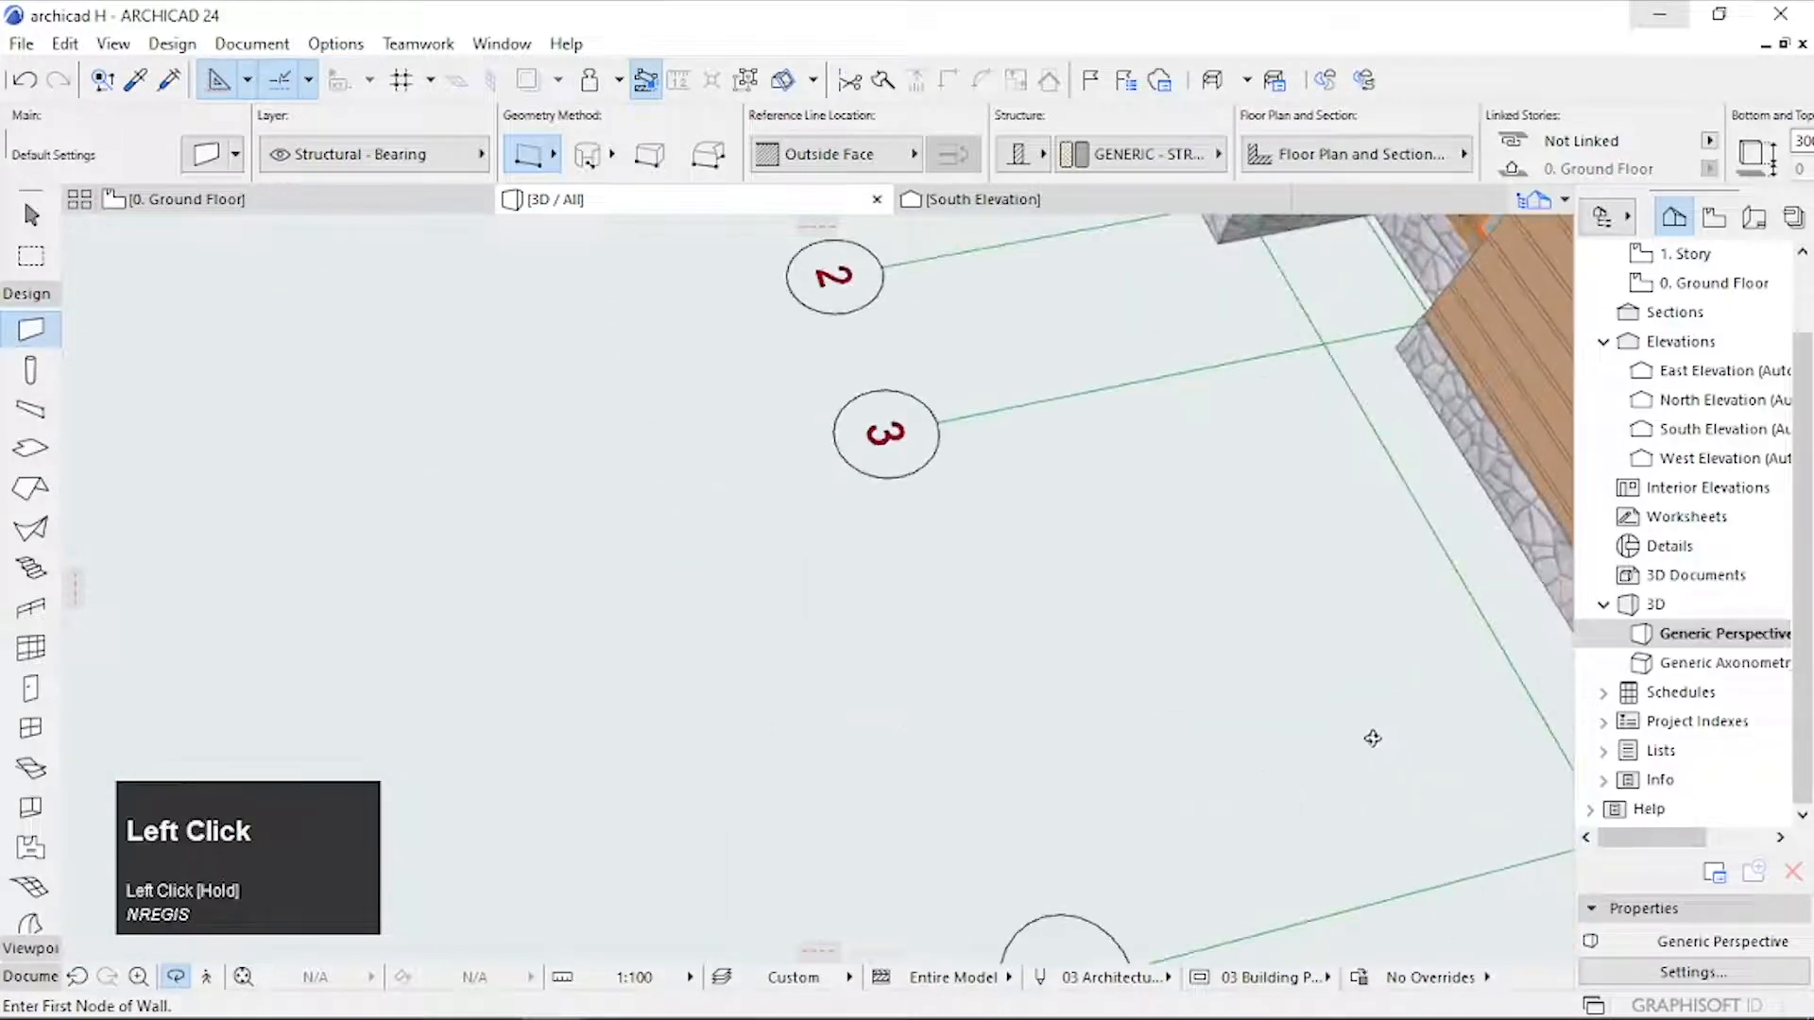
middle_click_drag(1373, 738, 648, 537)
scroll(680, 543, "down", 2)
left_click_drag(1032, 658, 991, 581)
middle_click_drag(945, 595, 818, 586)
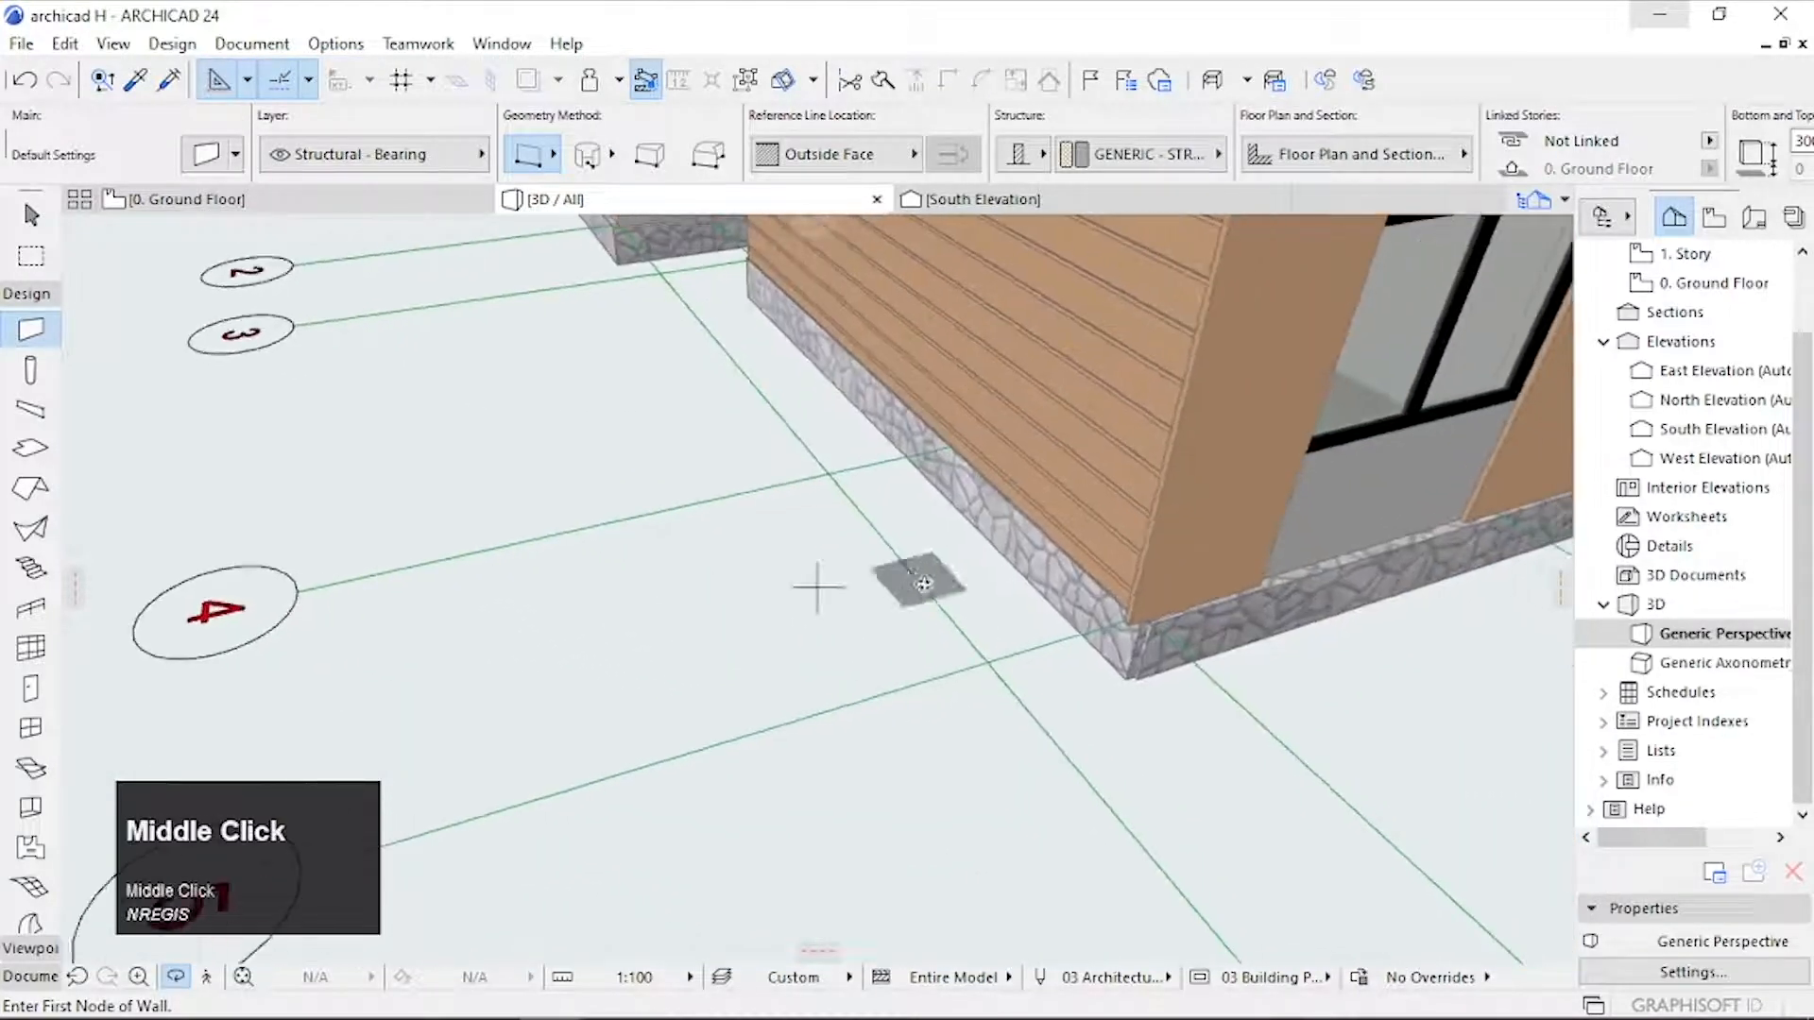
left_click_drag(818, 586, 954, 552)
middle_click_drag(954, 553, 619, 507)
scroll(1012, 490, "up", 2)
left_click_drag(1011, 490, 1228, 590)
scroll(1360, 579, "up", 4)
left_click_drag(1301, 536, 1259, 554)
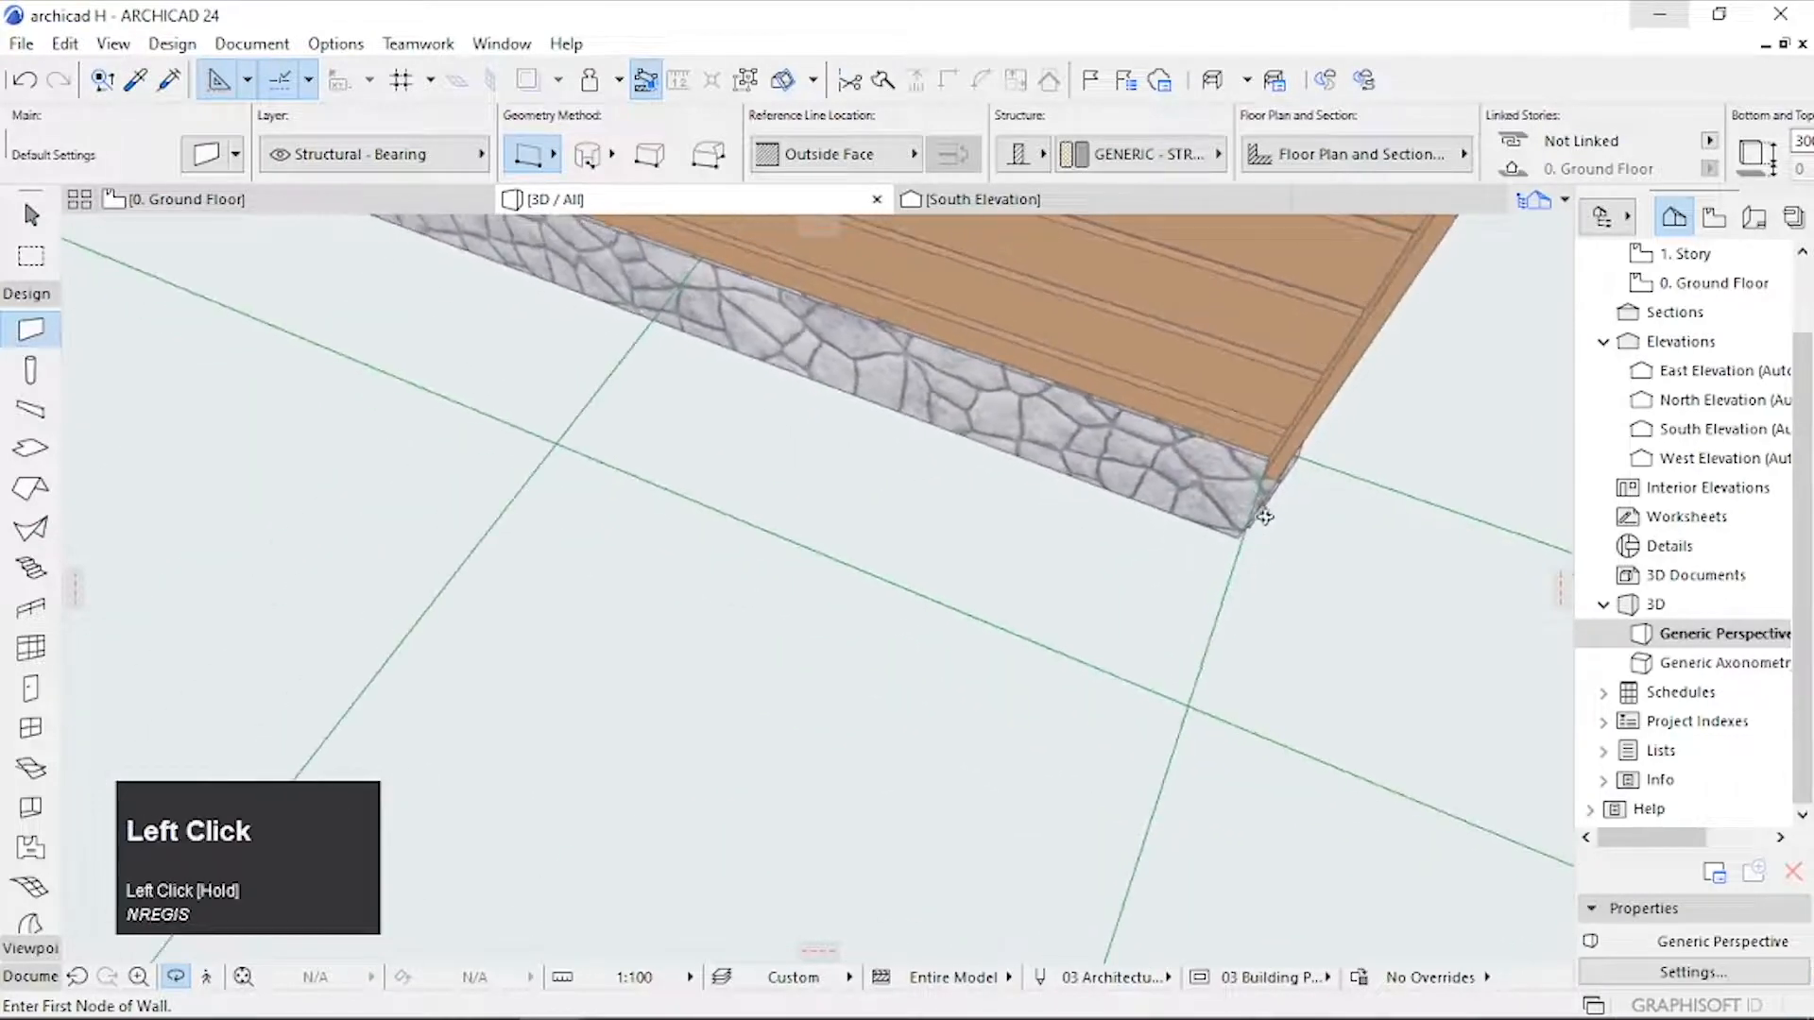
Step: Shorten the end wall's Sienna Sand corner panel at its base end so it stops short of the log-clad facade corner
key("Escape")
scroll(1271, 518, "down", 5)
middle_click_drag(1313, 538, 705, 729)
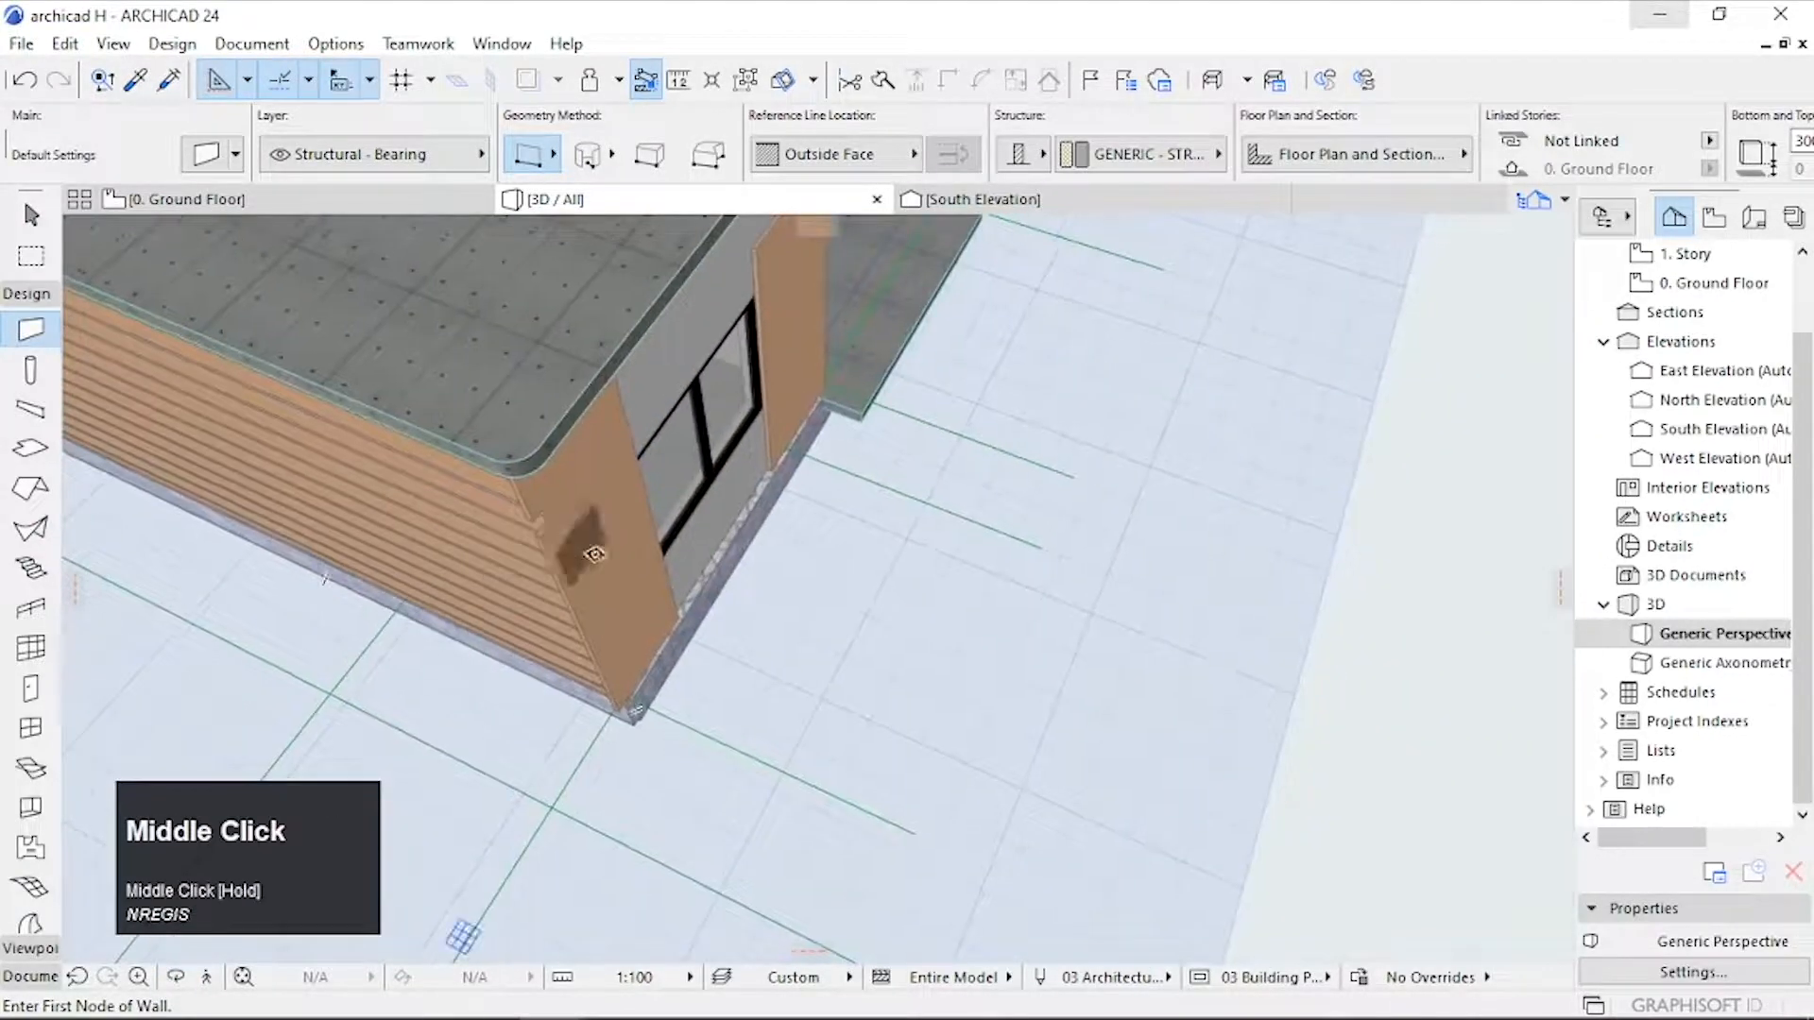
left_click(666, 585, "shift")
scroll(640, 697, "up", 3)
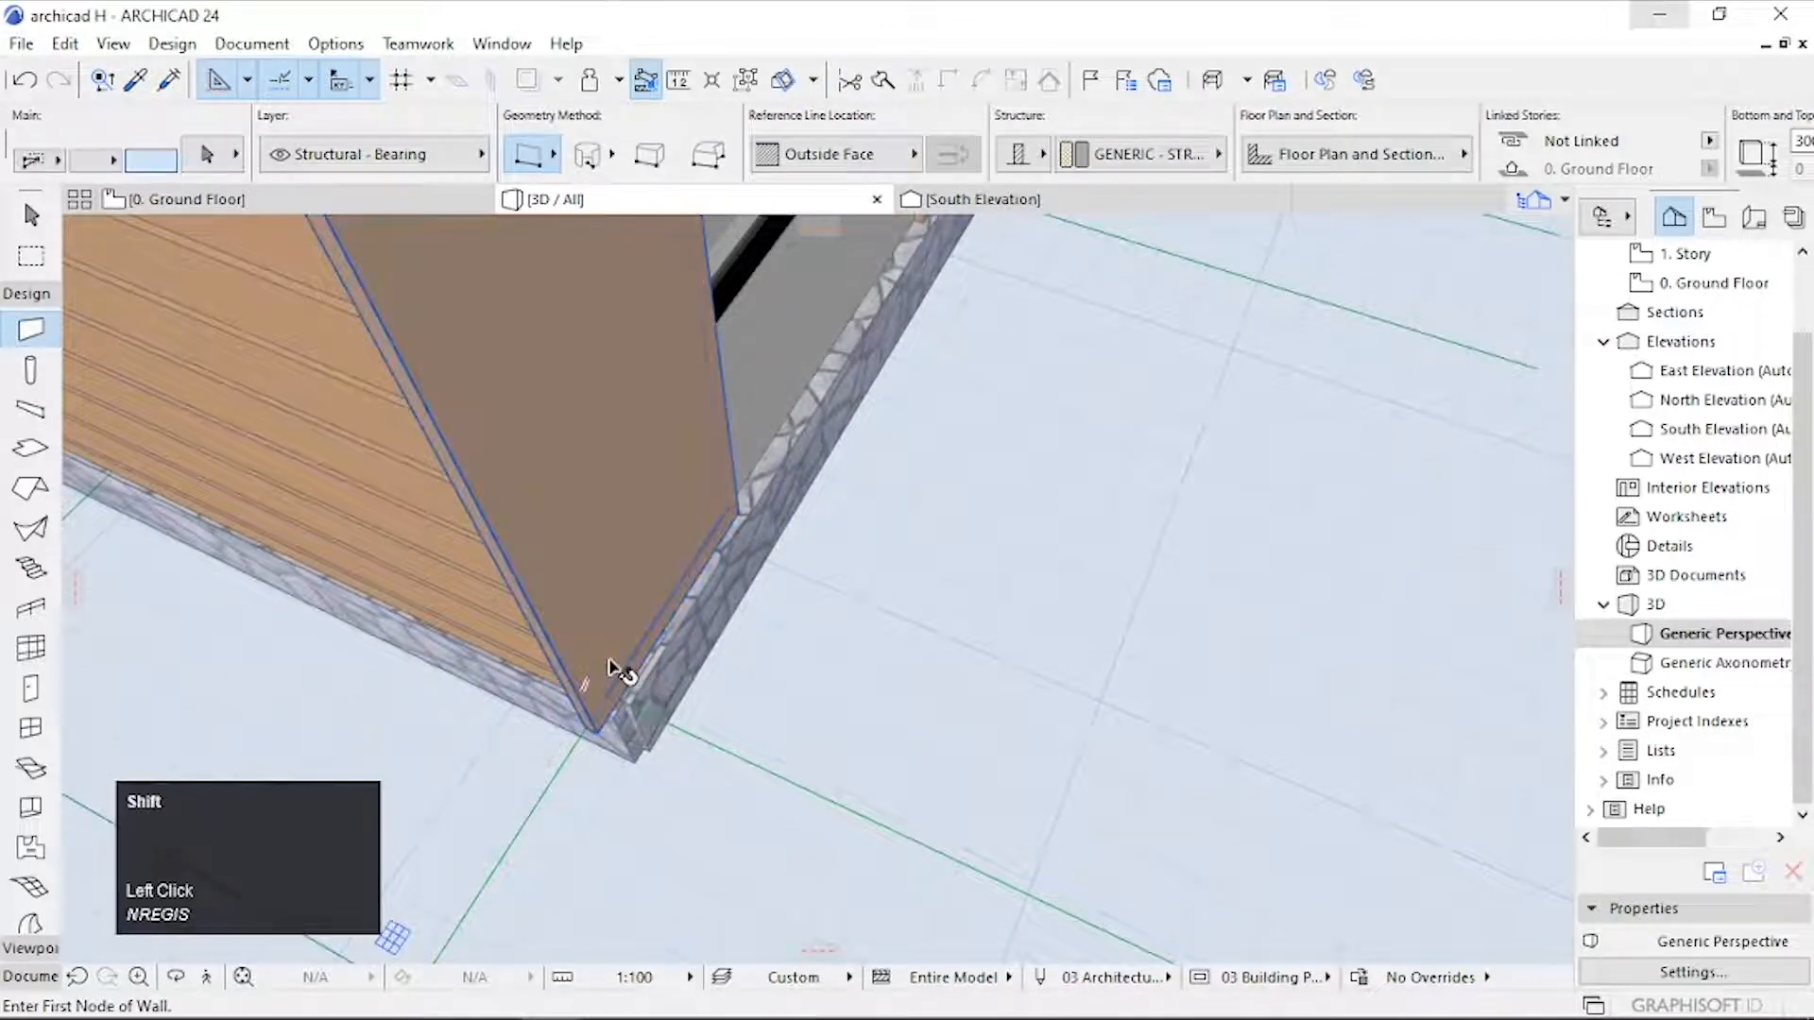
left_click(620, 667, "shift")
left_click(620, 696)
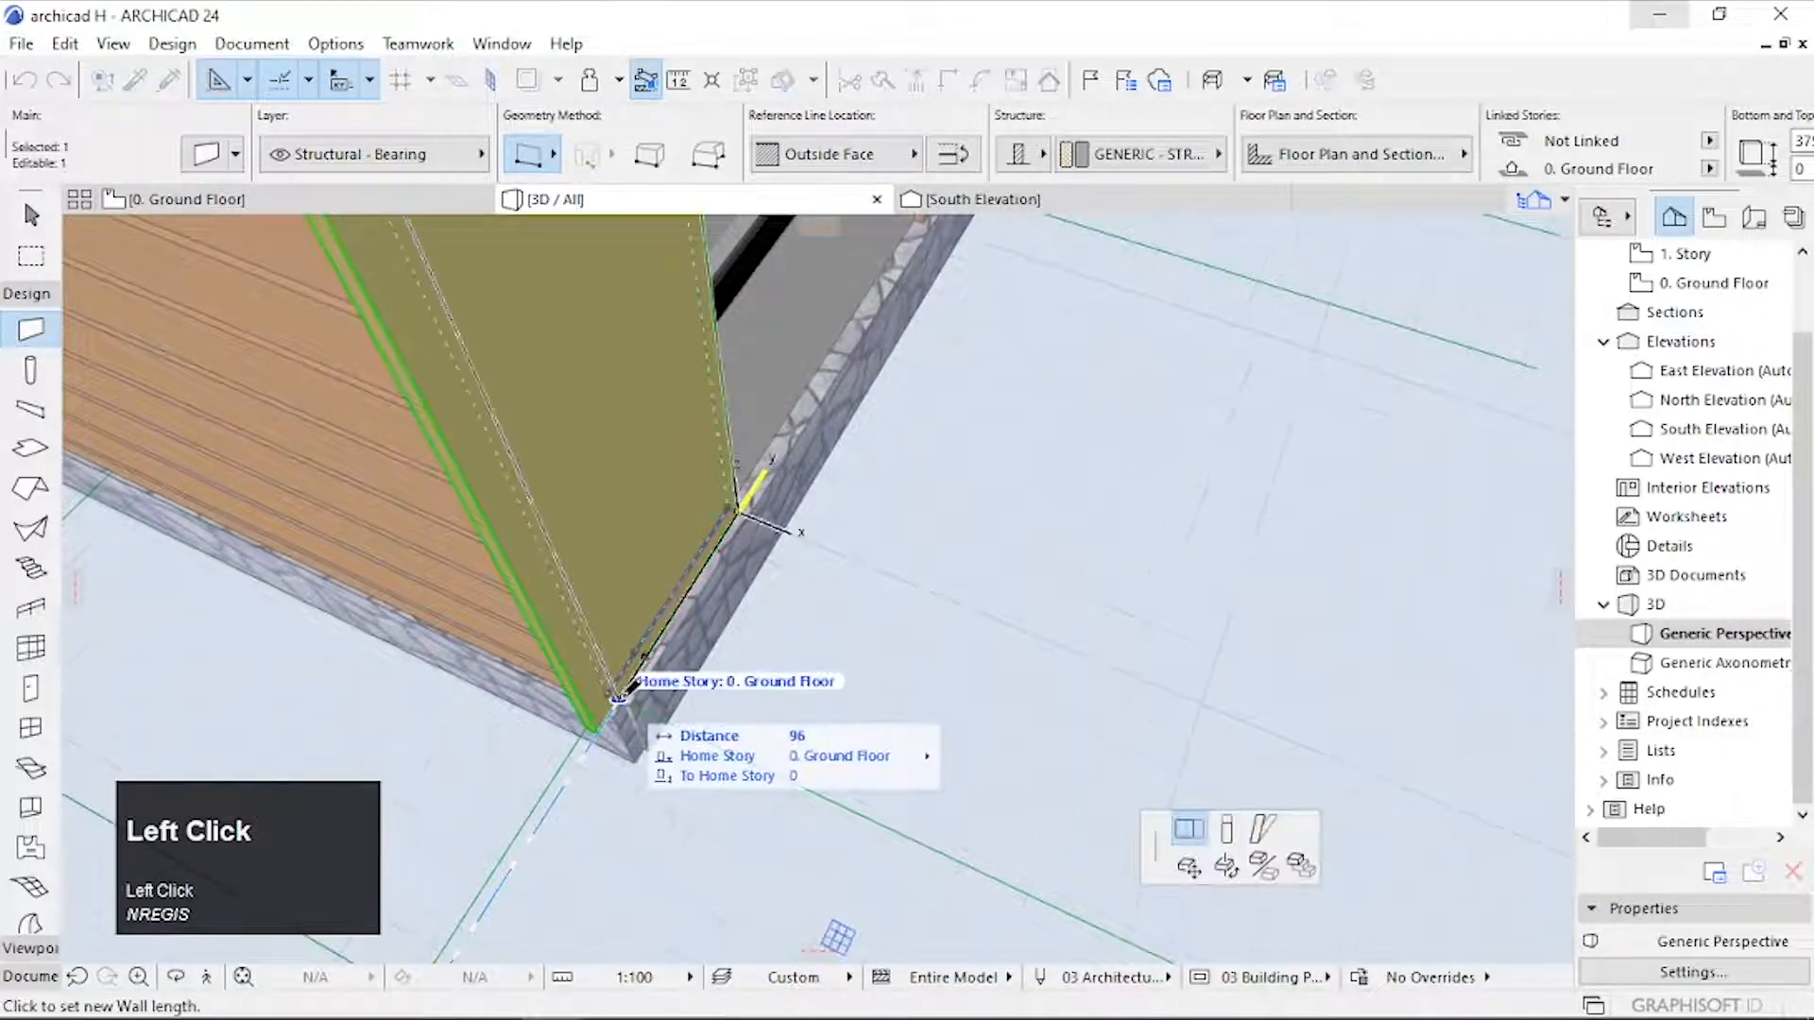
left_click(627, 689)
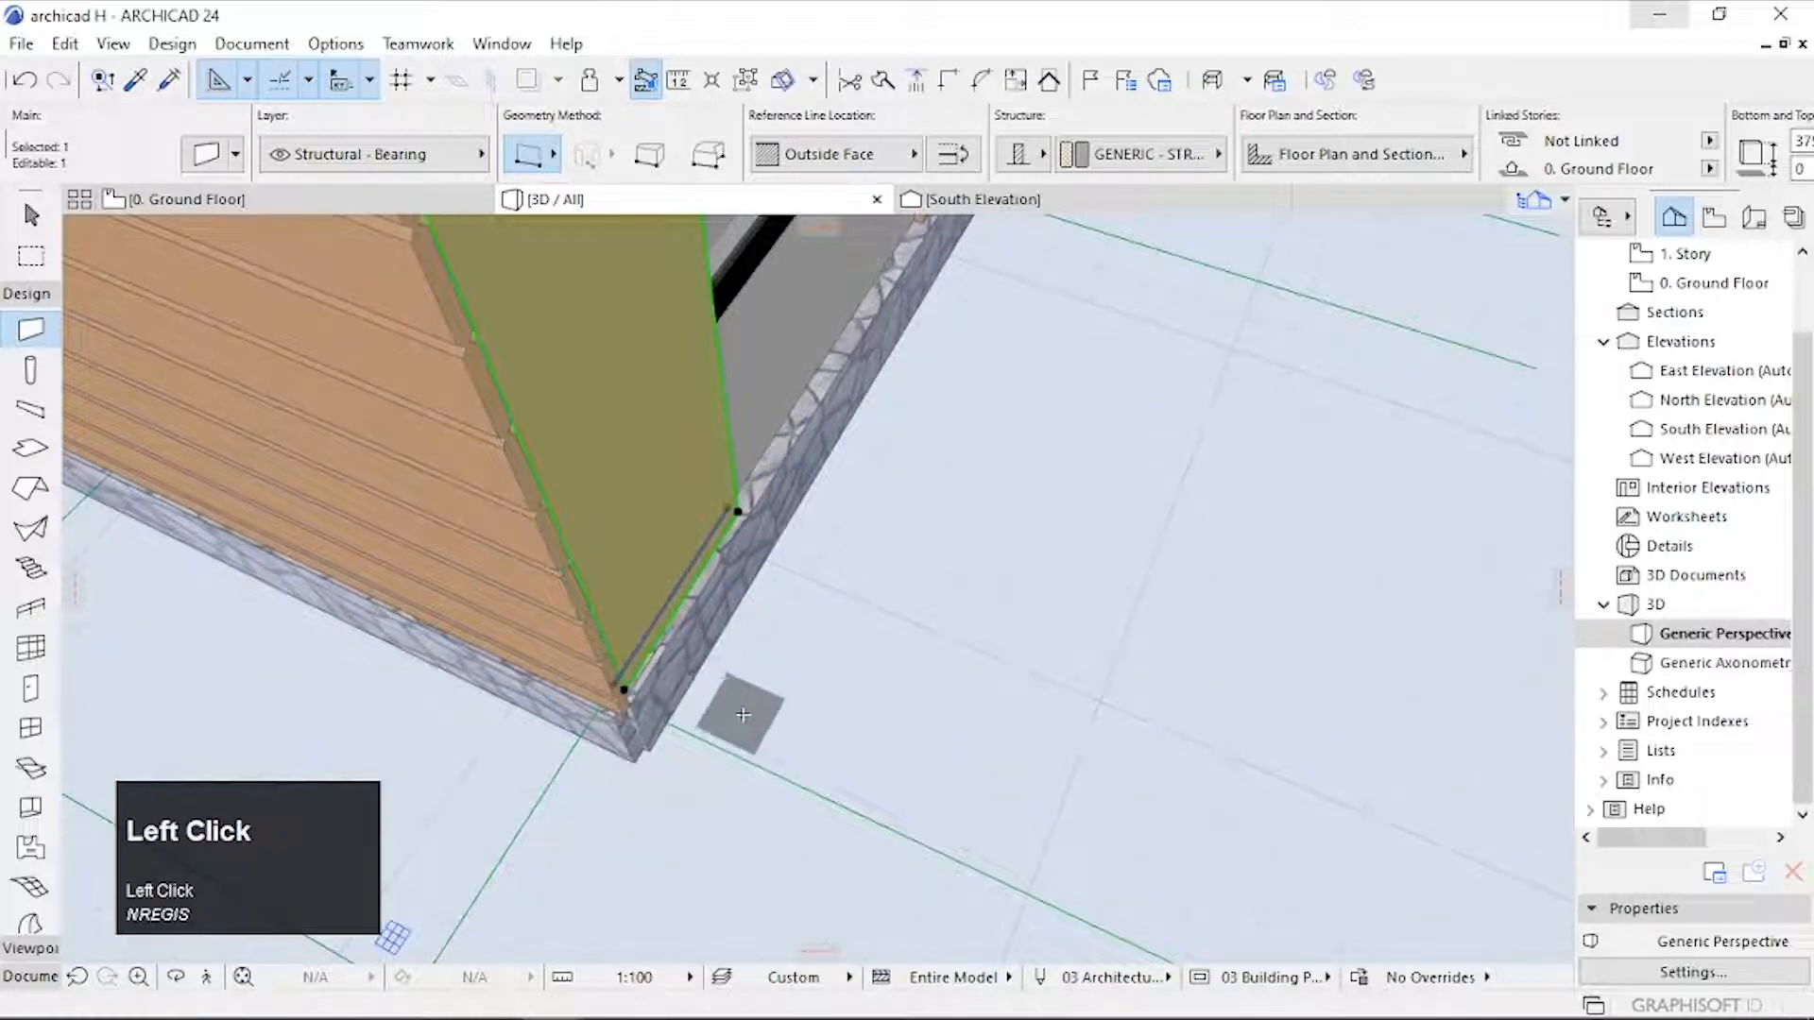
scroll(743, 715, "down", 2)
left_click(1119, 736)
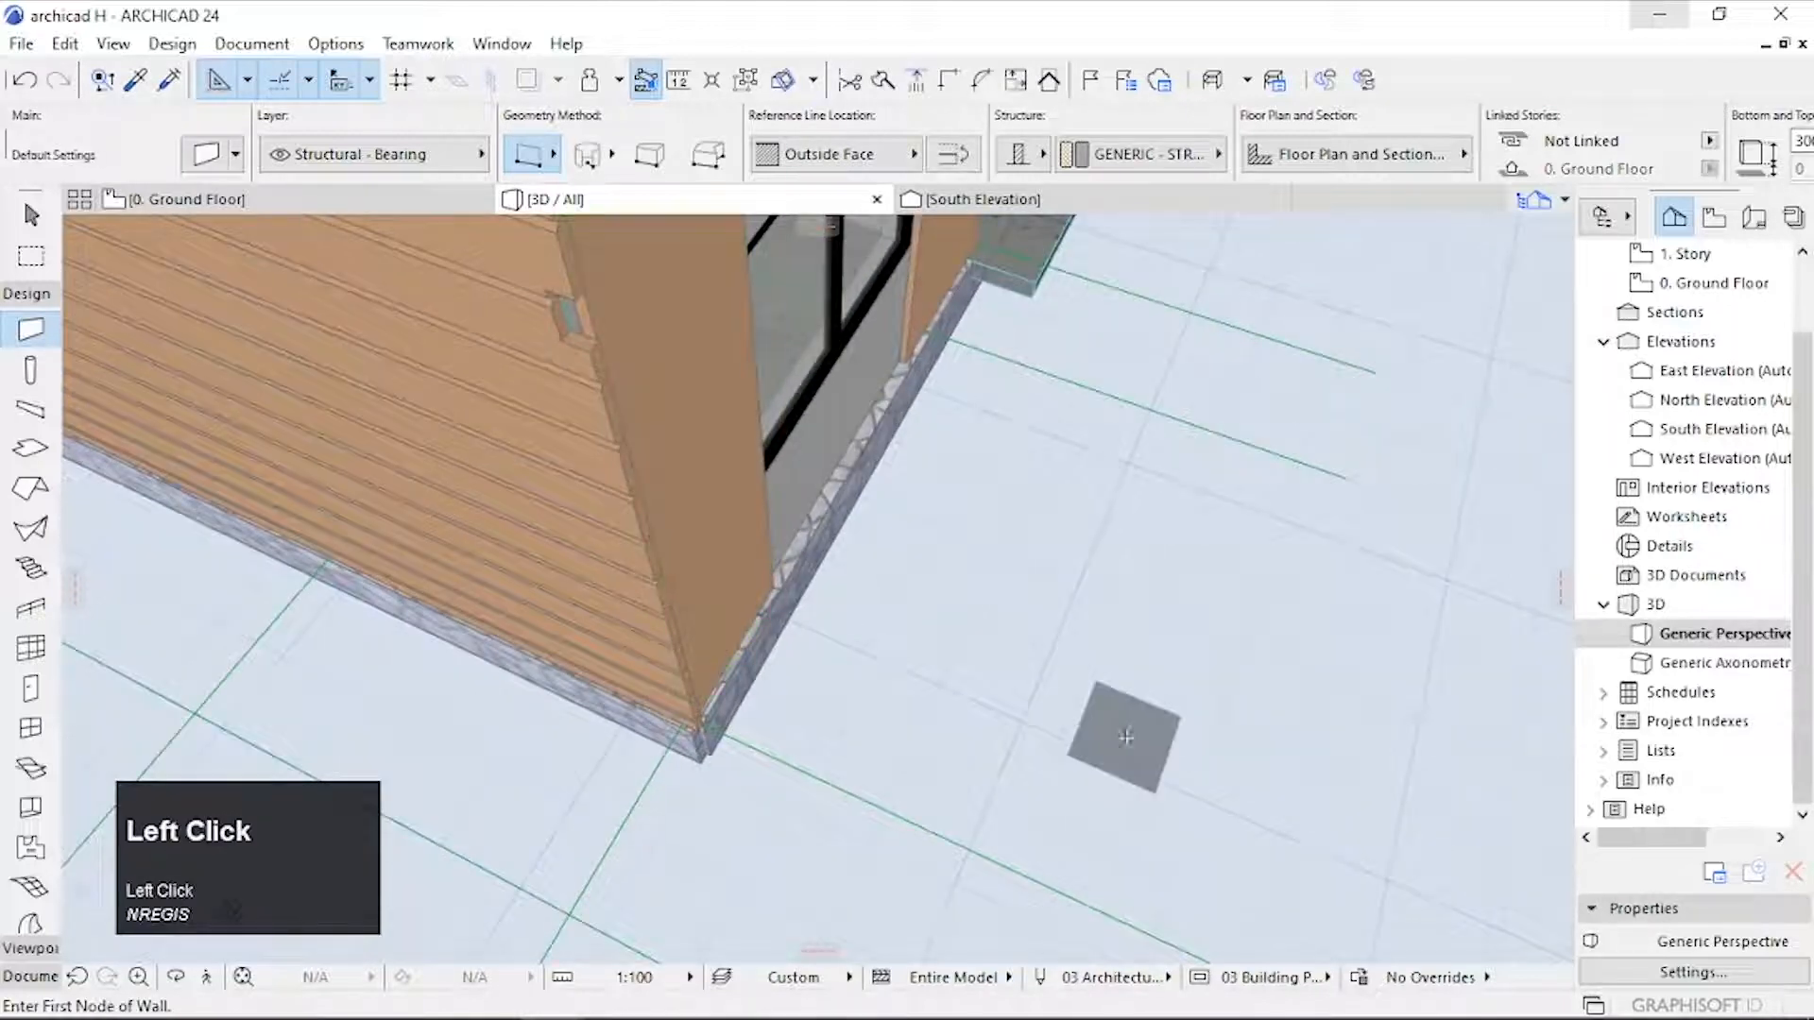
Step: Pull the log-clad facade wall's end back from the house corner next to the corner panel
left_click(605, 484, "shift")
scroll(687, 743, "up", 2)
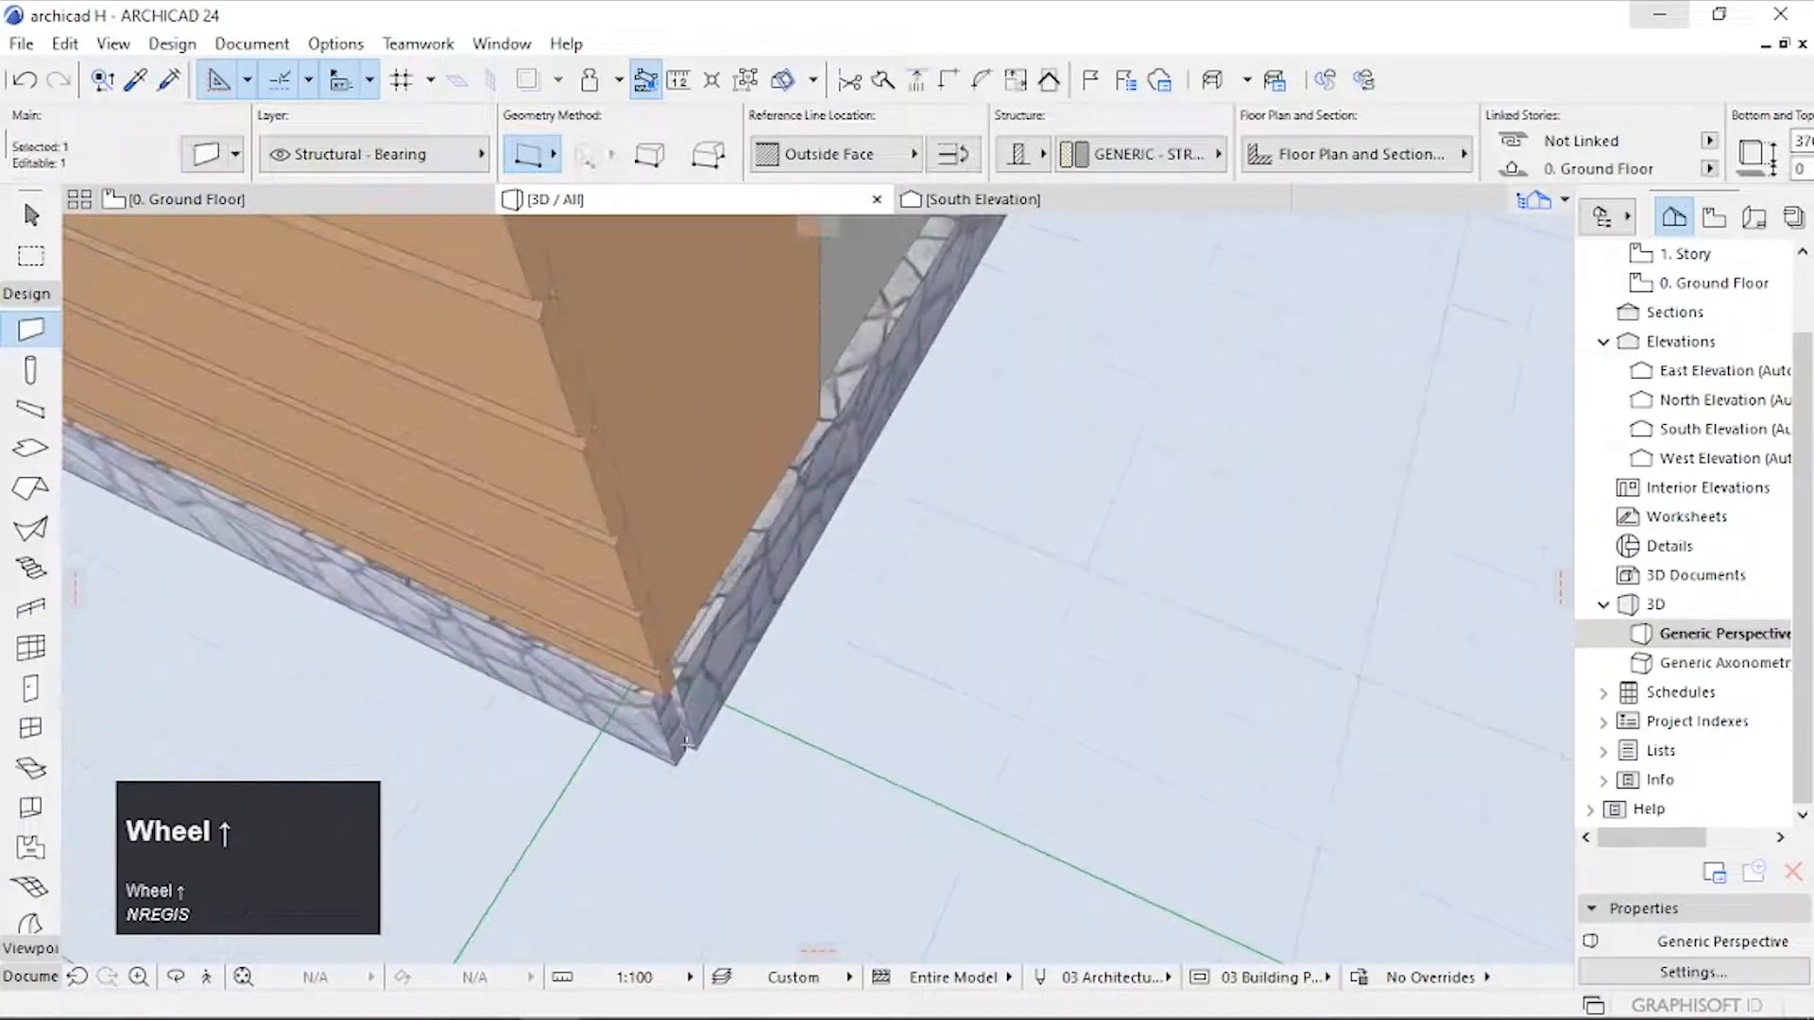
left_click(572, 652)
left_click(567, 646)
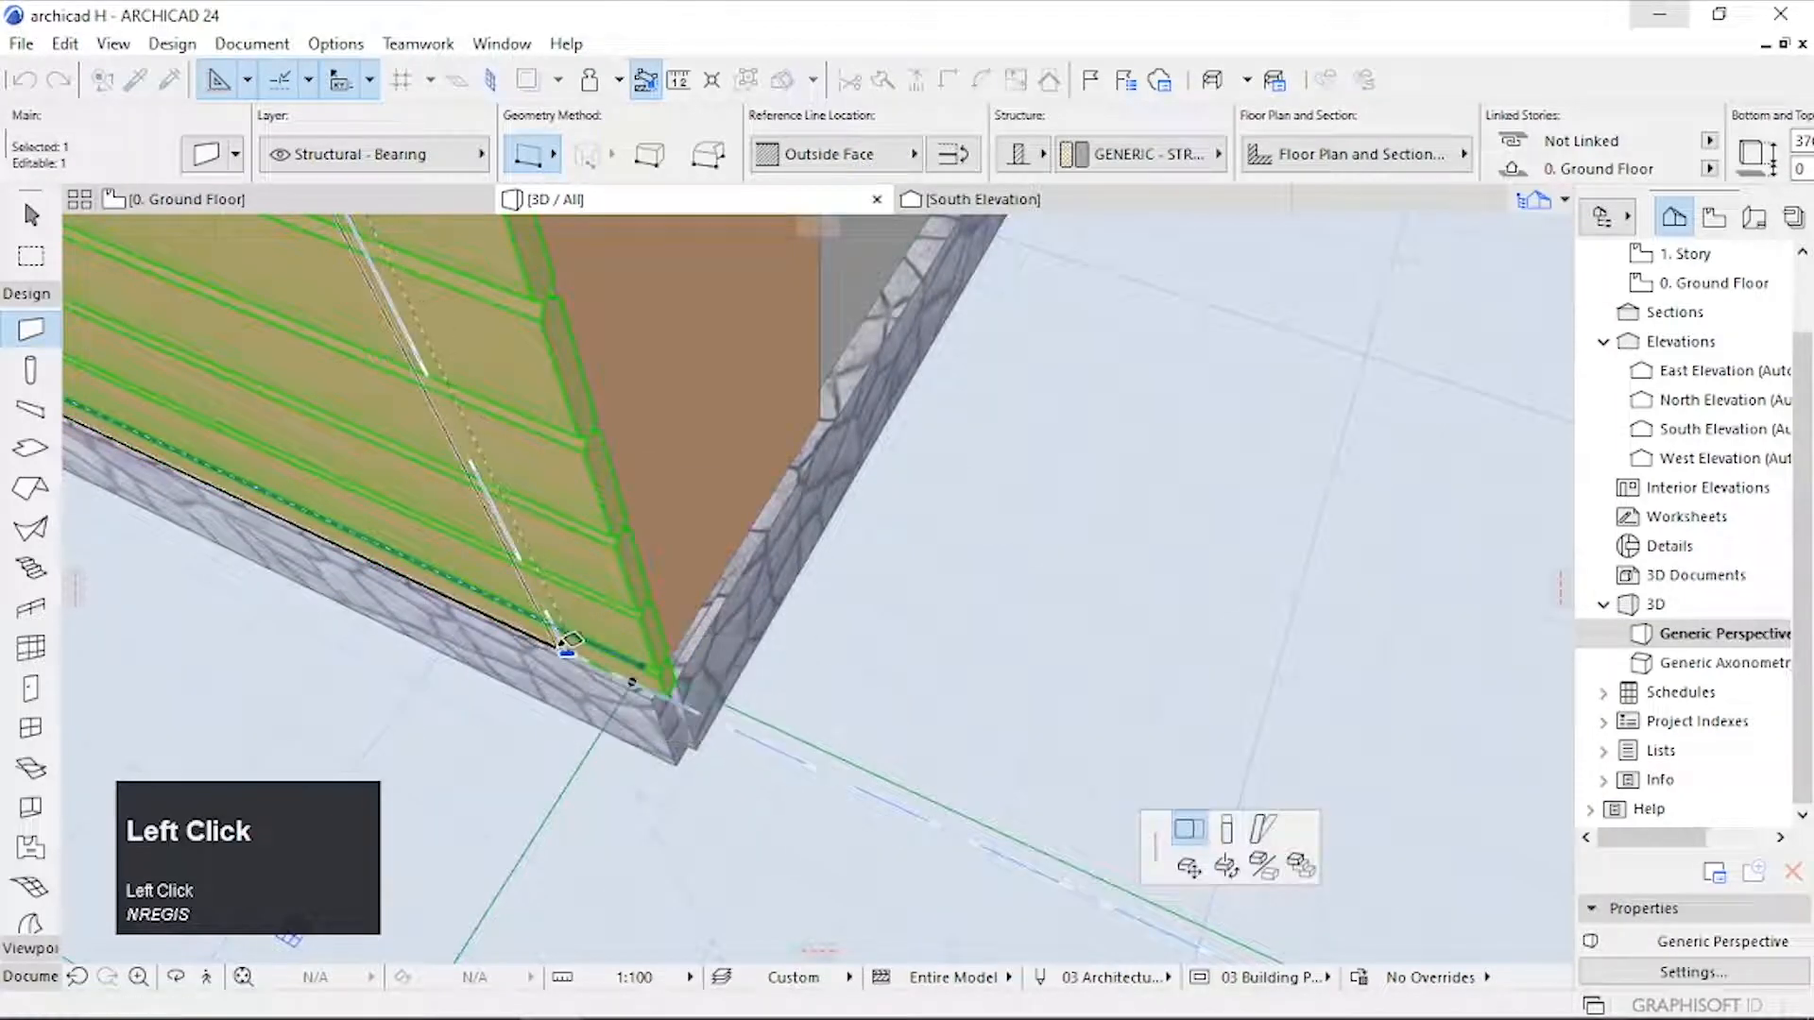
Step: Intersect the log-clad facade wall with the end wall's corner panel so both meet at the house corner
left_click(726, 540, "shift")
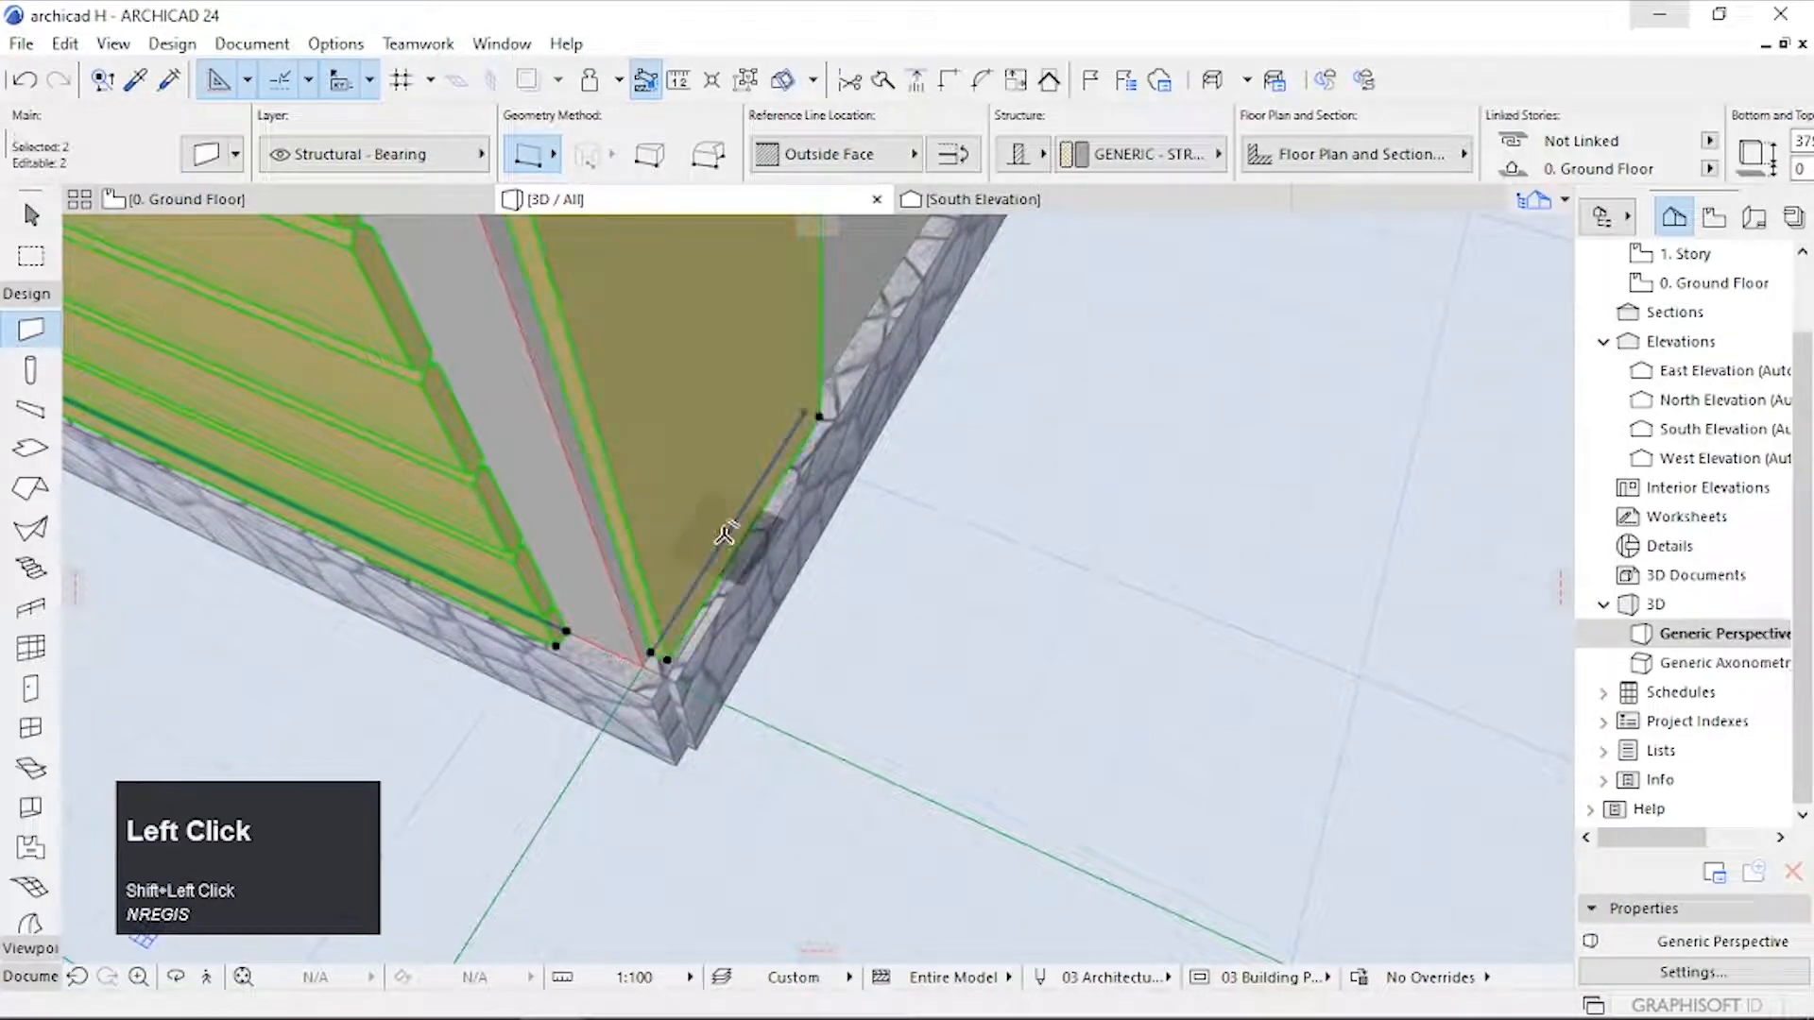
left_click(948, 87)
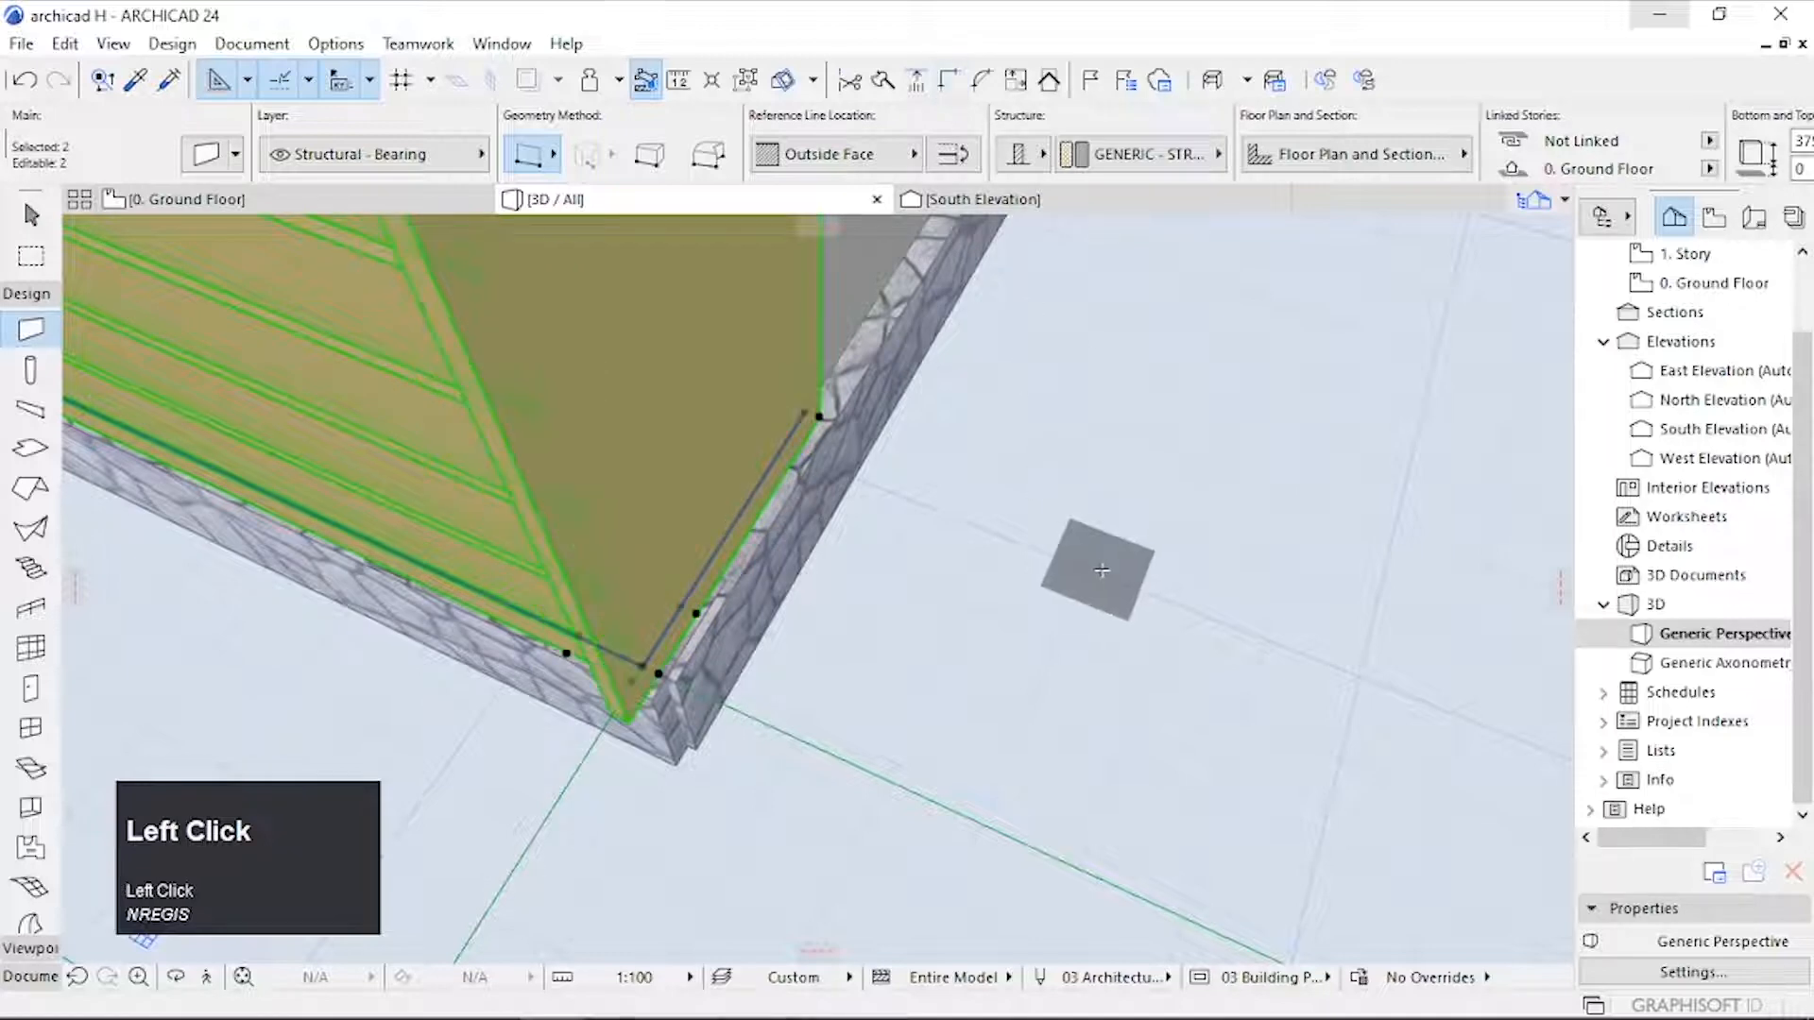
left_click(1116, 603)
Step: Examine the joined house corner and the bare wall area above the window and the porch-side panel
key("o")
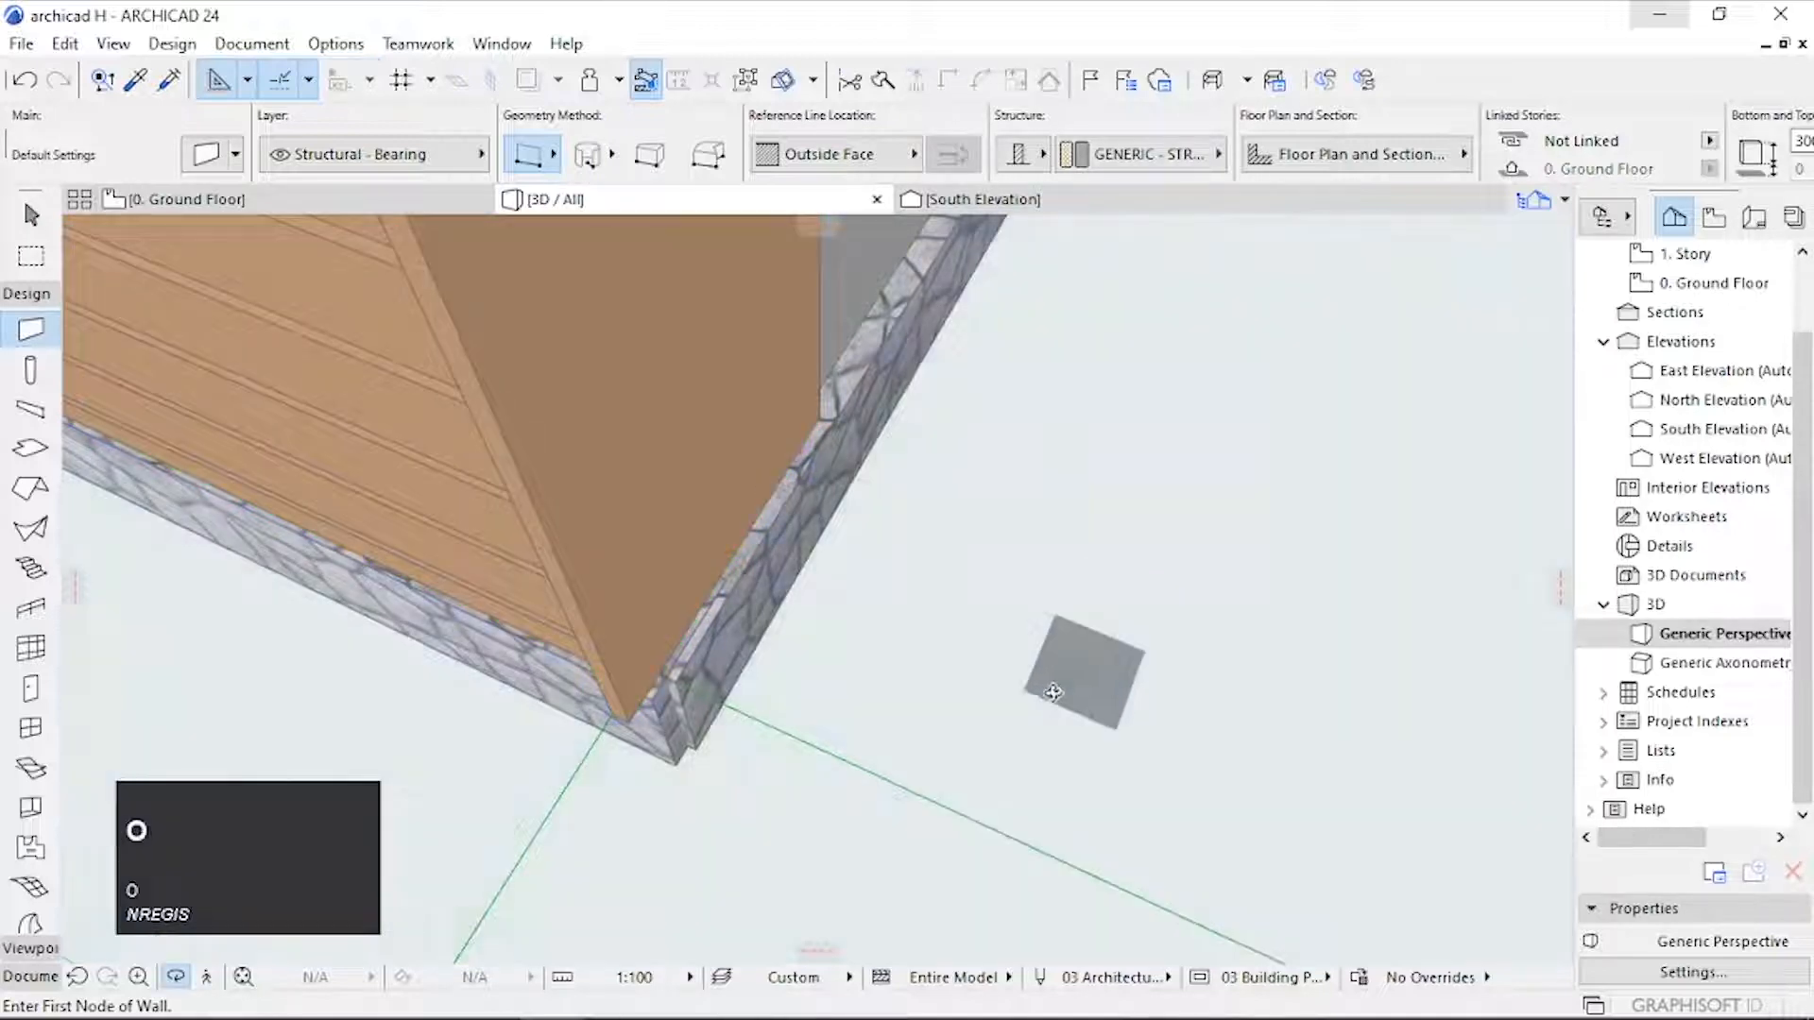
scroll(1061, 694, "down", 3)
left_click_drag(976, 708, 636, 494)
scroll(636, 494, "down", 3)
left_click_drag(1039, 597, 894, 494)
middle_click_drag(894, 494, 728, 756)
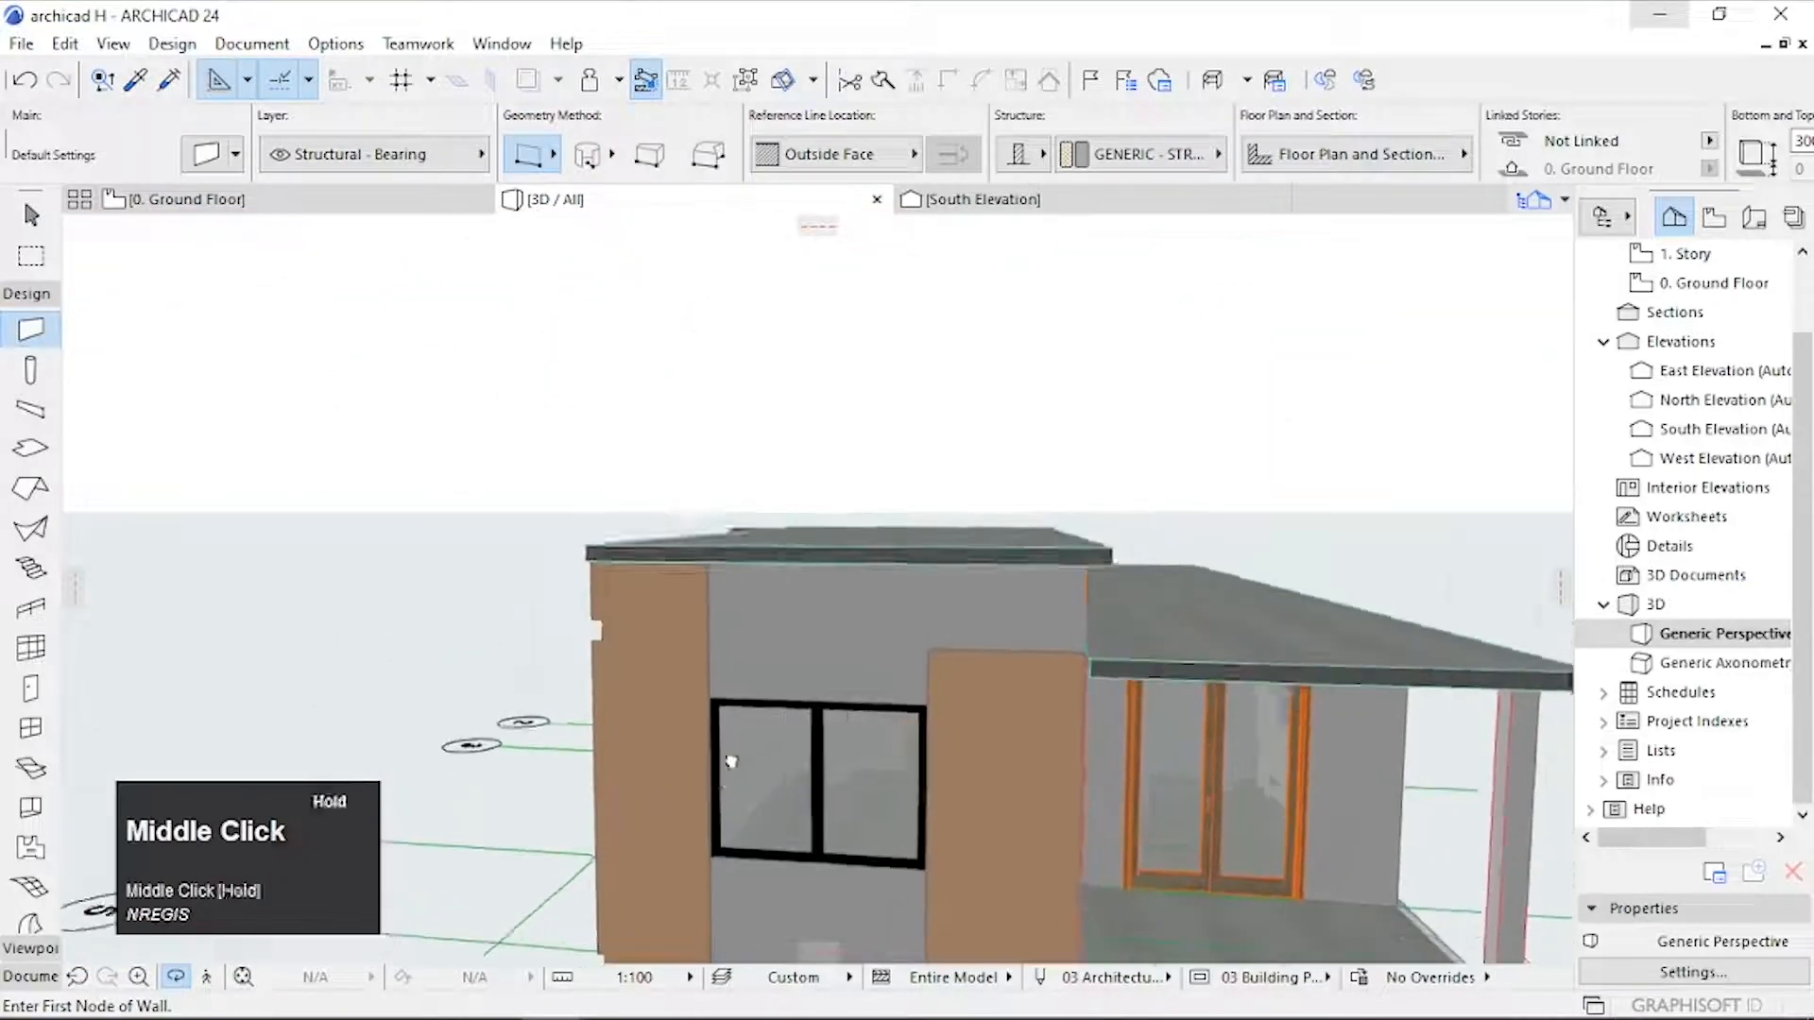
scroll(975, 653, "up", 3)
left_click_drag(1012, 630, 1009, 681)
scroll(1005, 678, "up", 2)
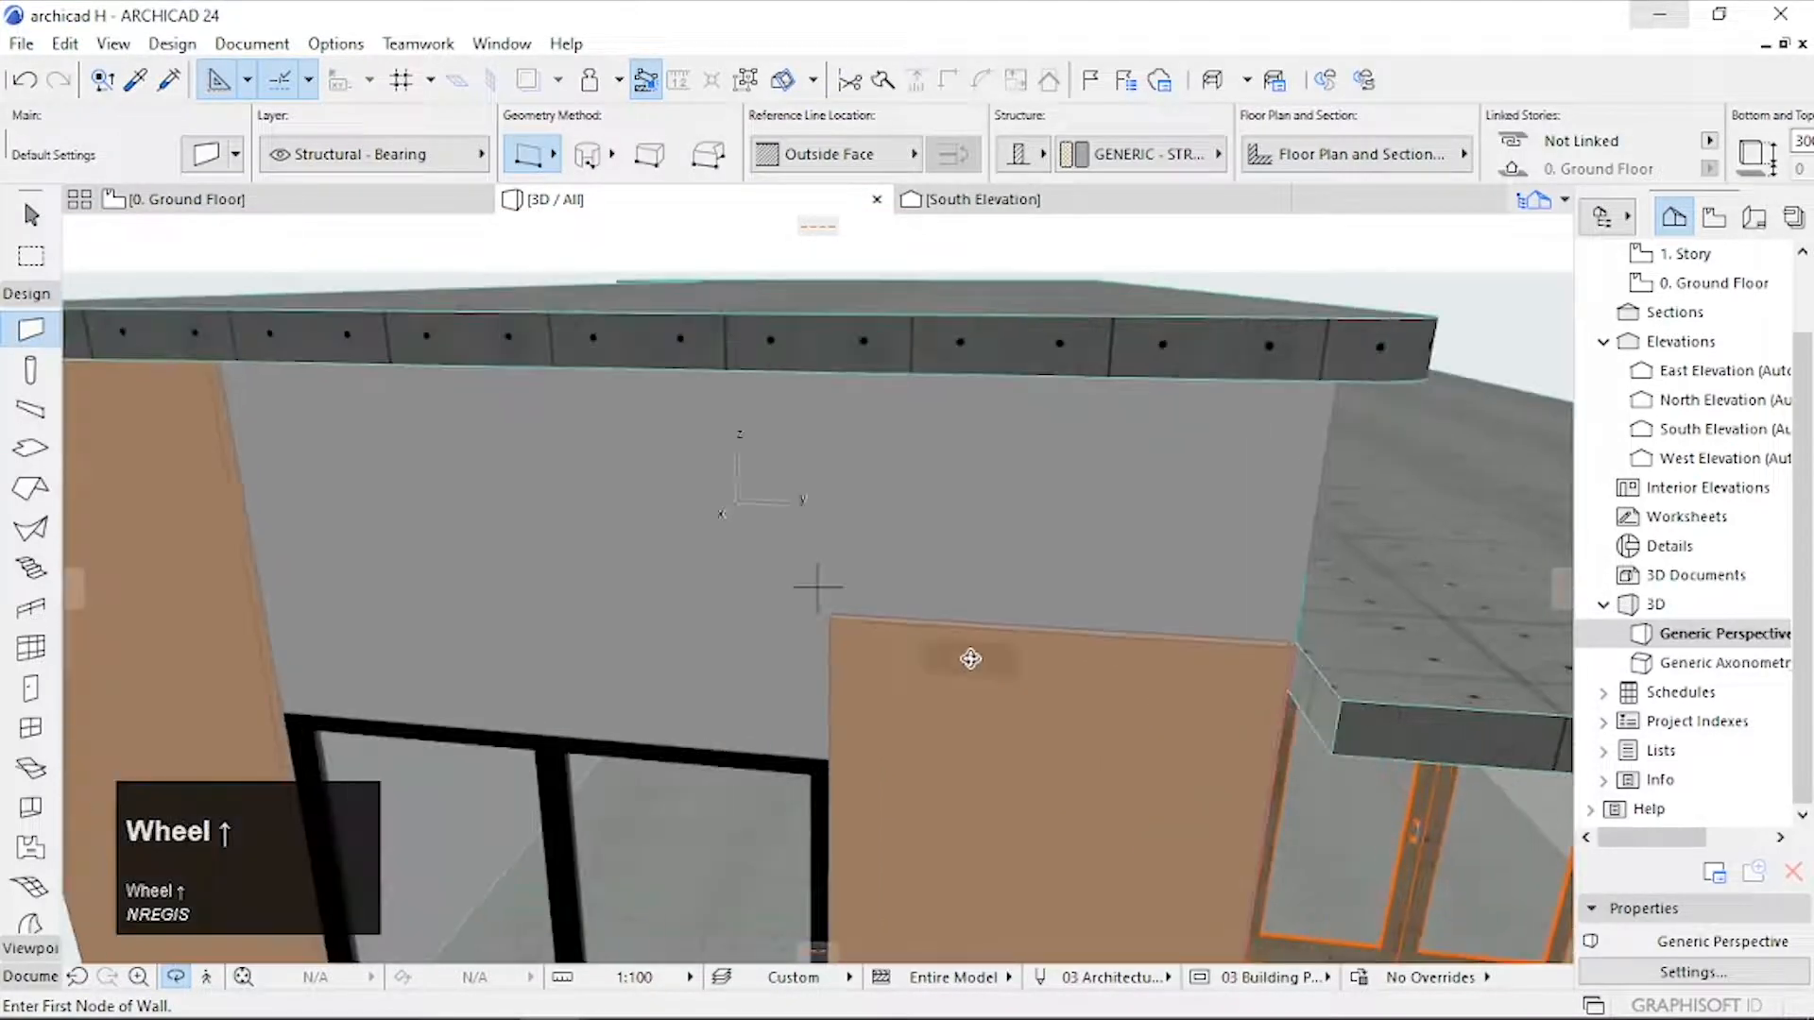
Step: Raise the top of the end wall's porch-side Sienna Sand panel to the underside of the roof slab
key("Escape")
left_click(1096, 670)
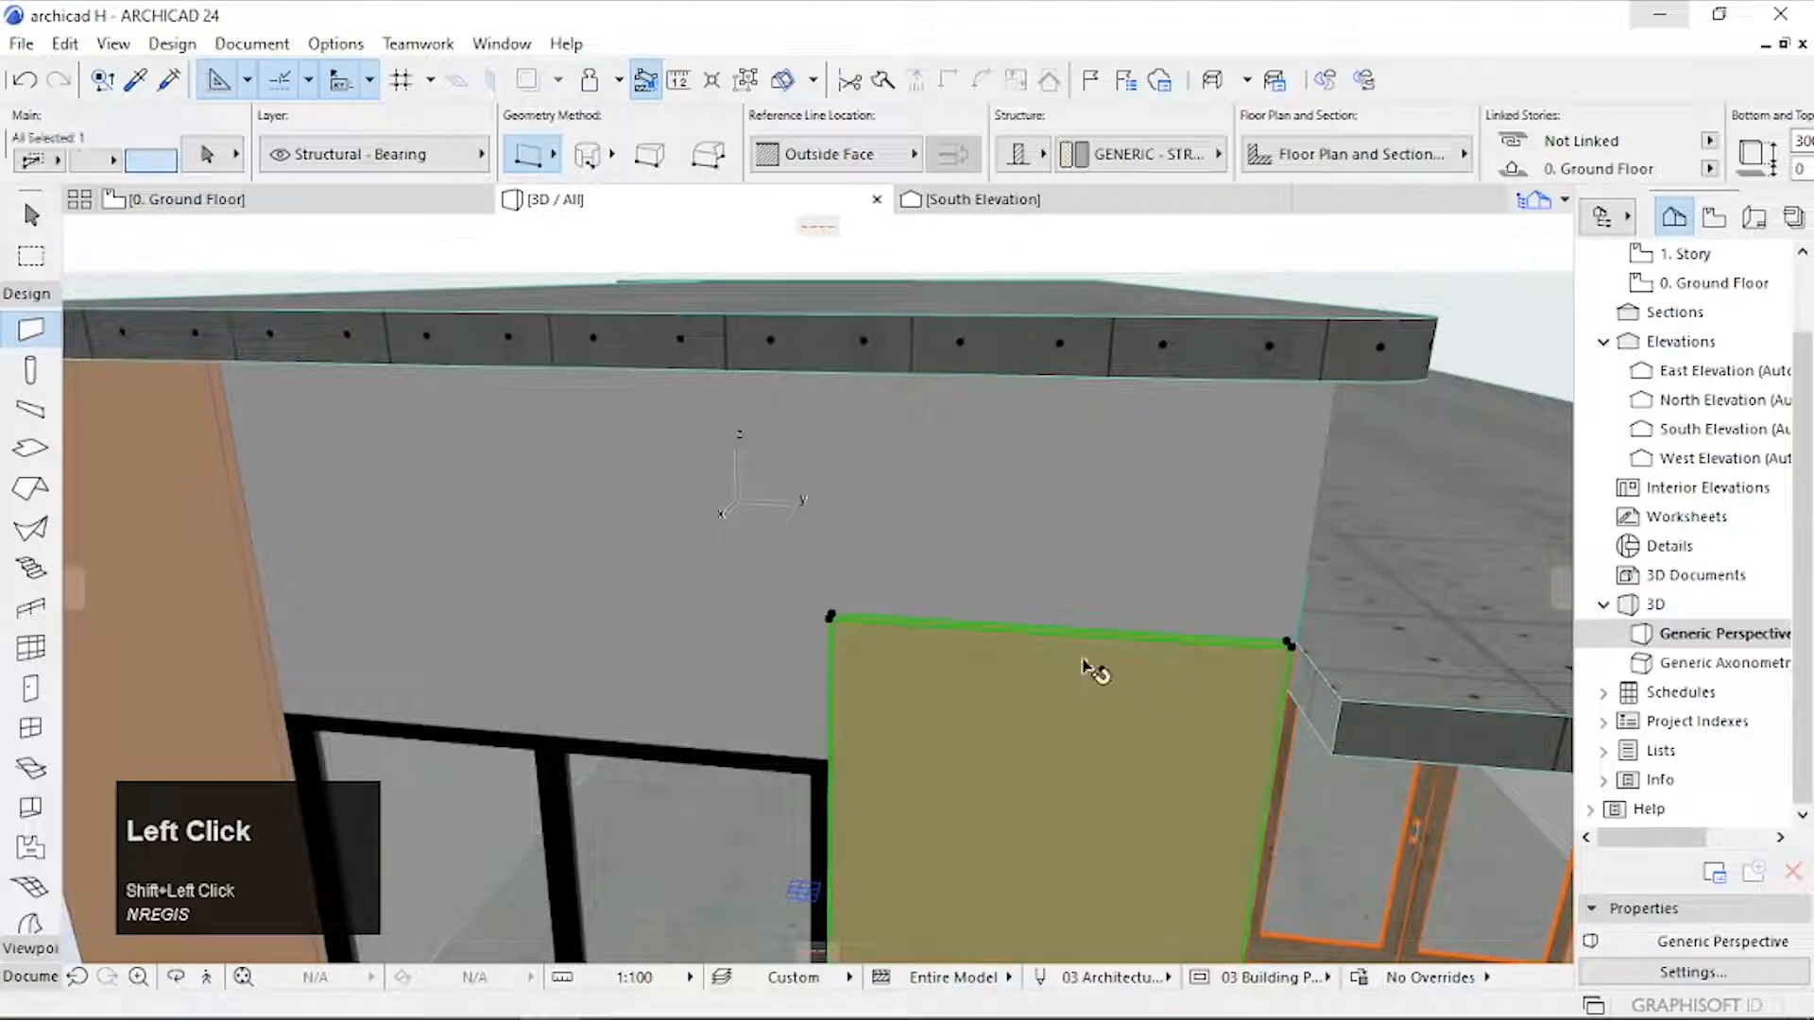
scroll(831, 624, "up", 3)
left_click(827, 605)
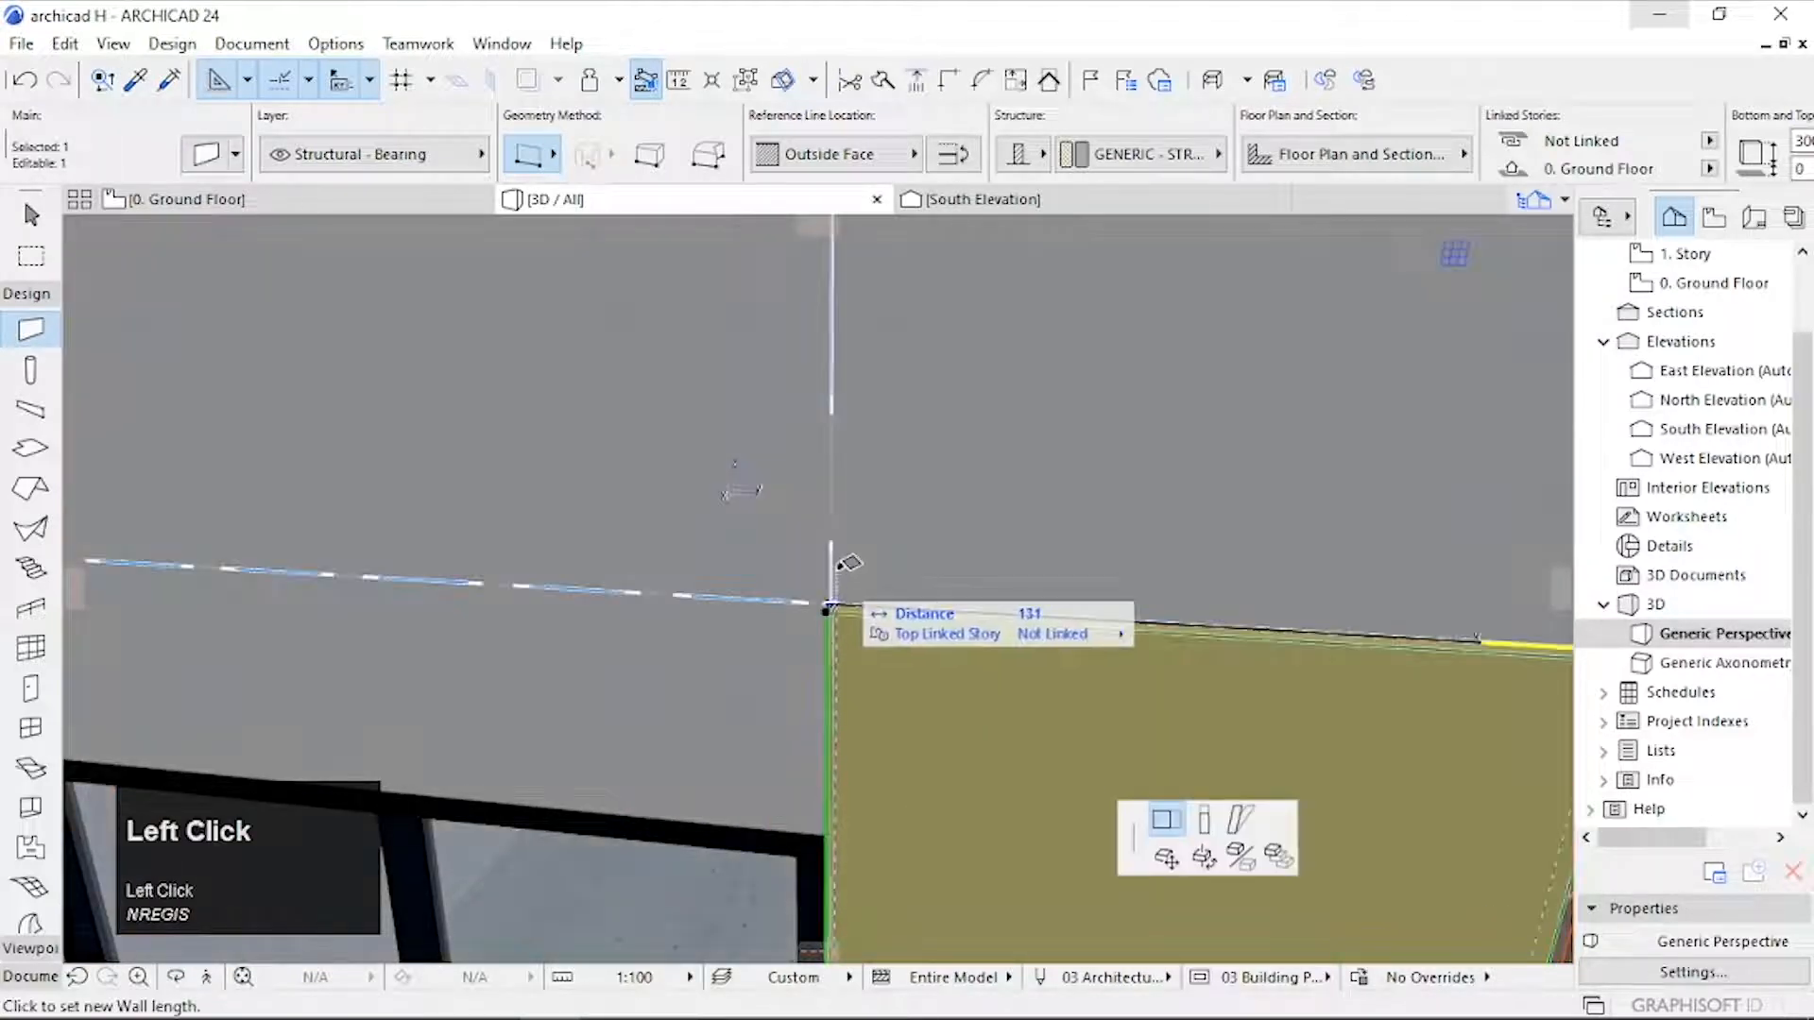
scroll(963, 650, "down", 1)
scroll(962, 650, "down", 2)
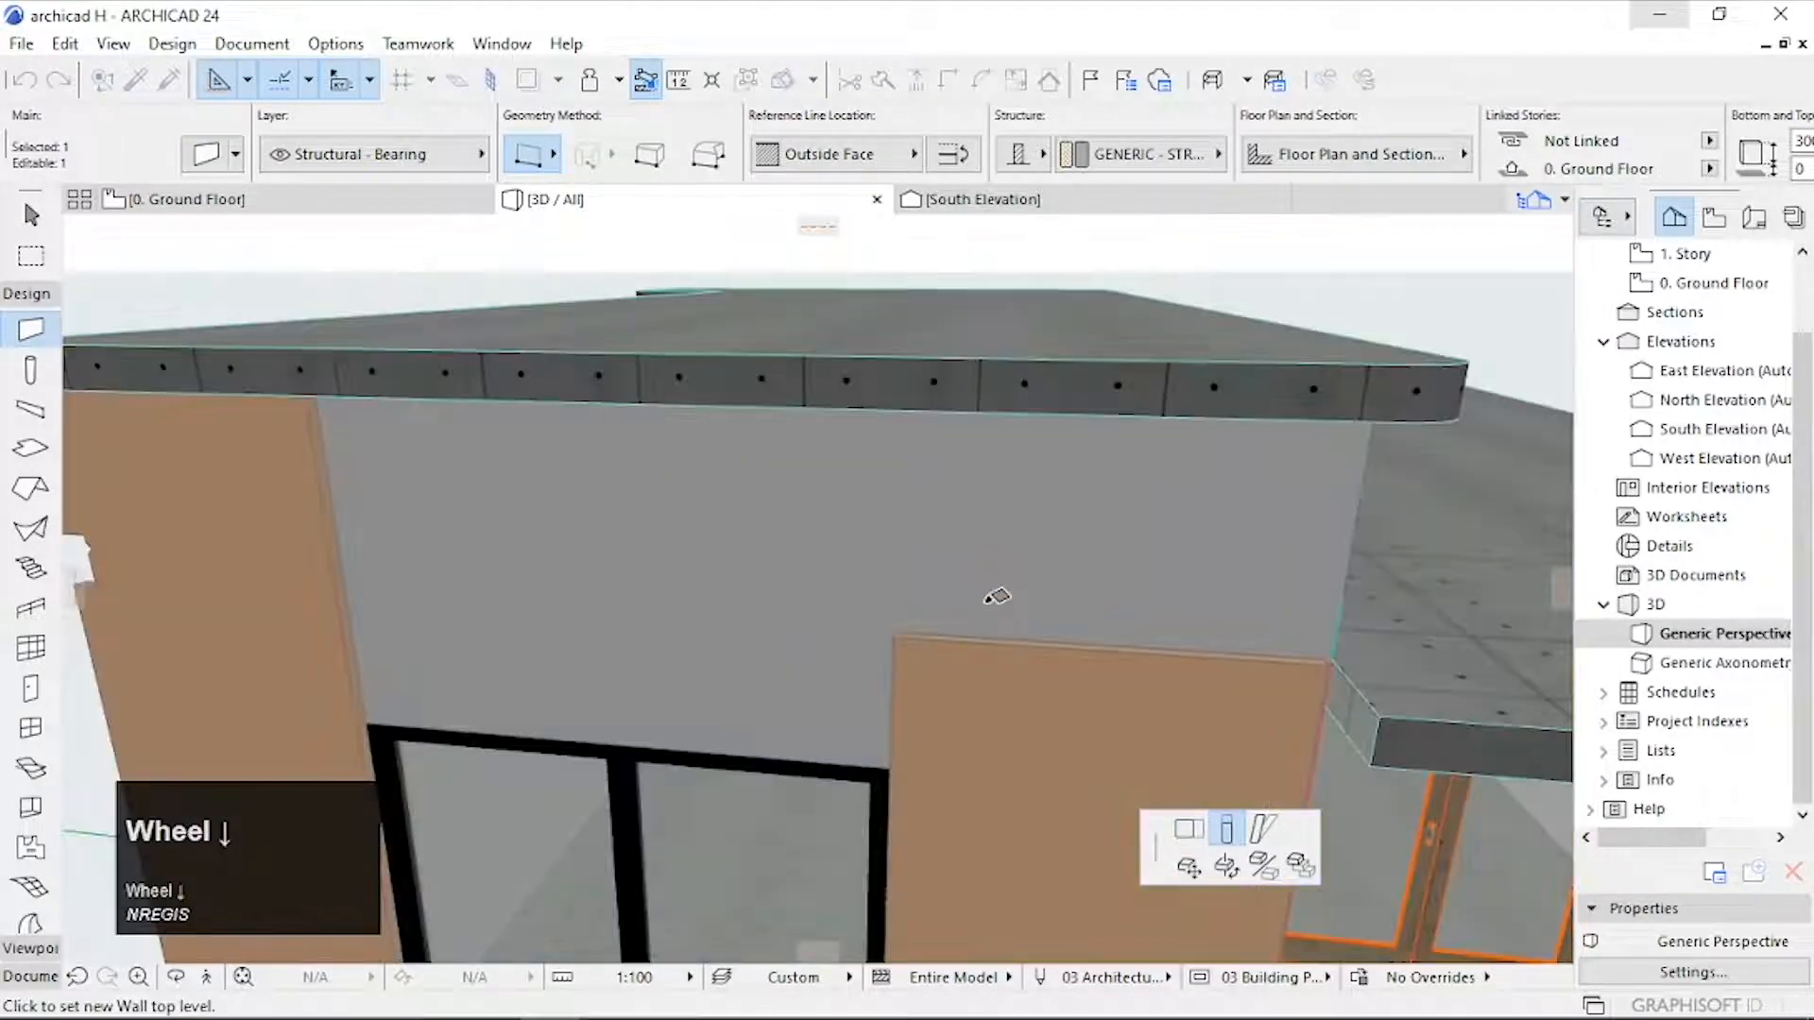
left_click(918, 413)
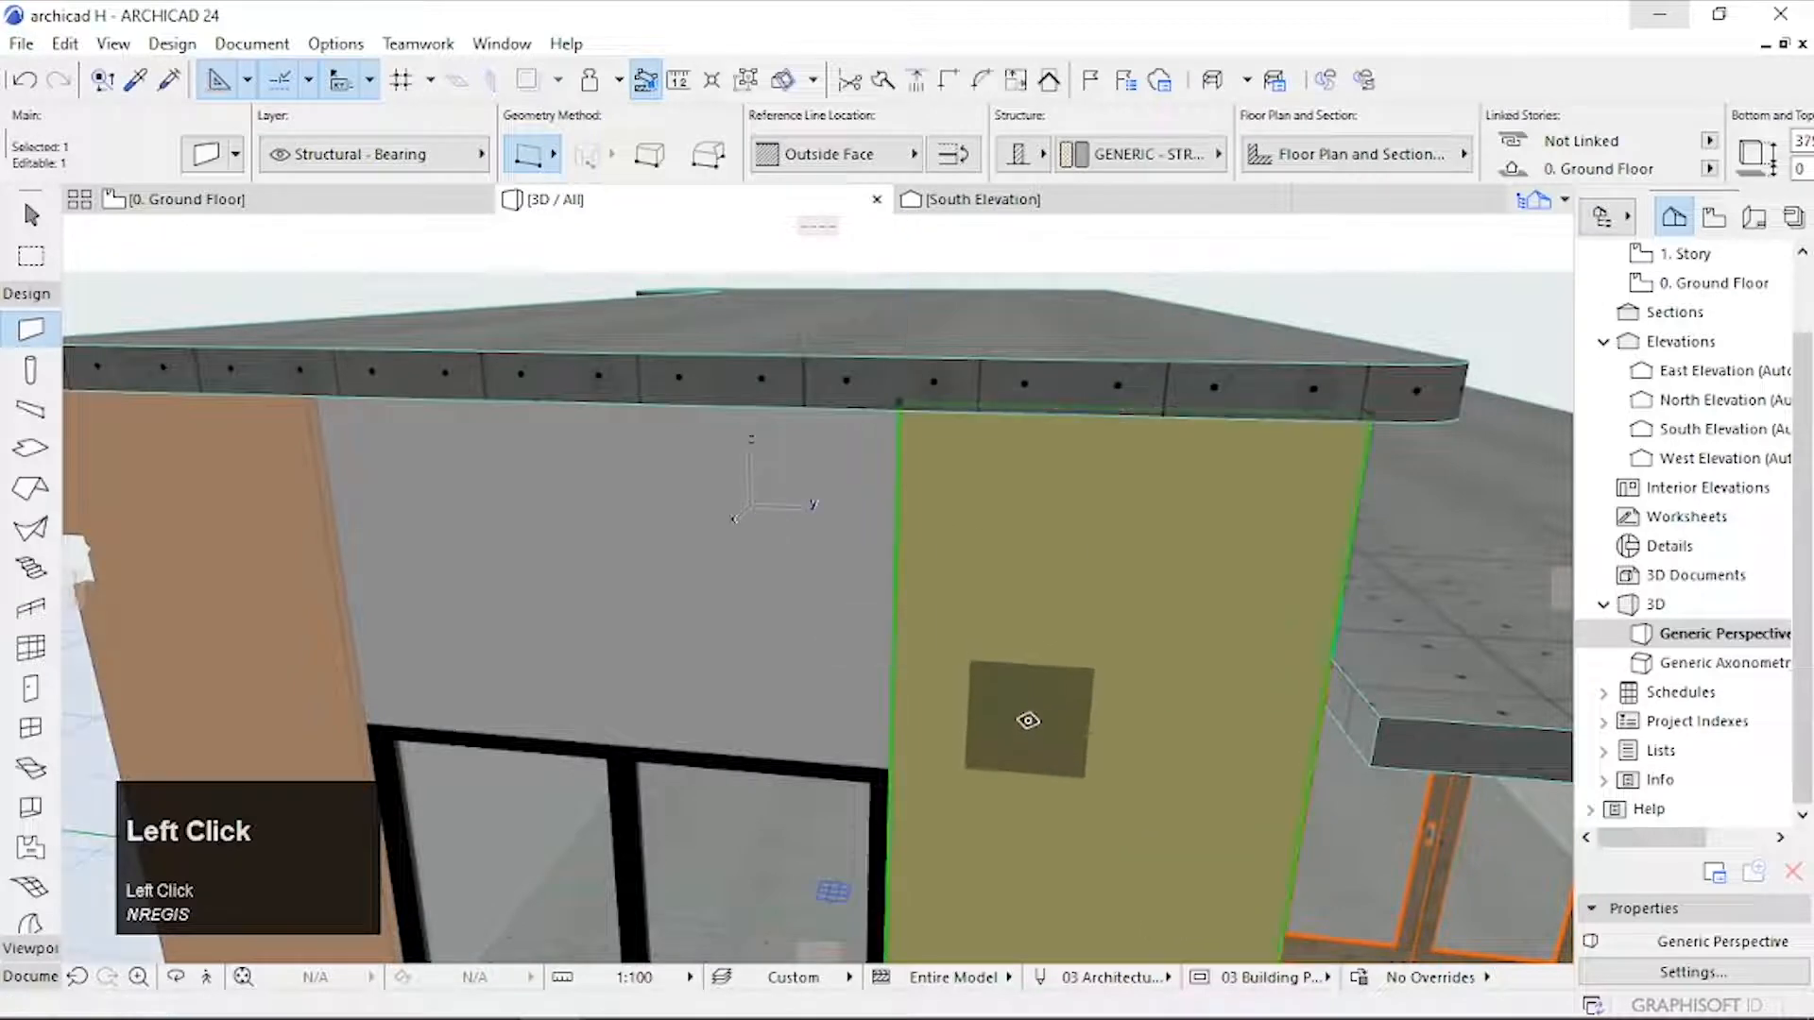
Step: Draw a Sienna Sand wall panel along the window's top edge, spanning between the two side panels
key("o")
left_click_drag(982, 818, 1109, 762)
middle_click_drag(937, 771, 1205, 621)
scroll(587, 636, "up", 2)
key("Escape")
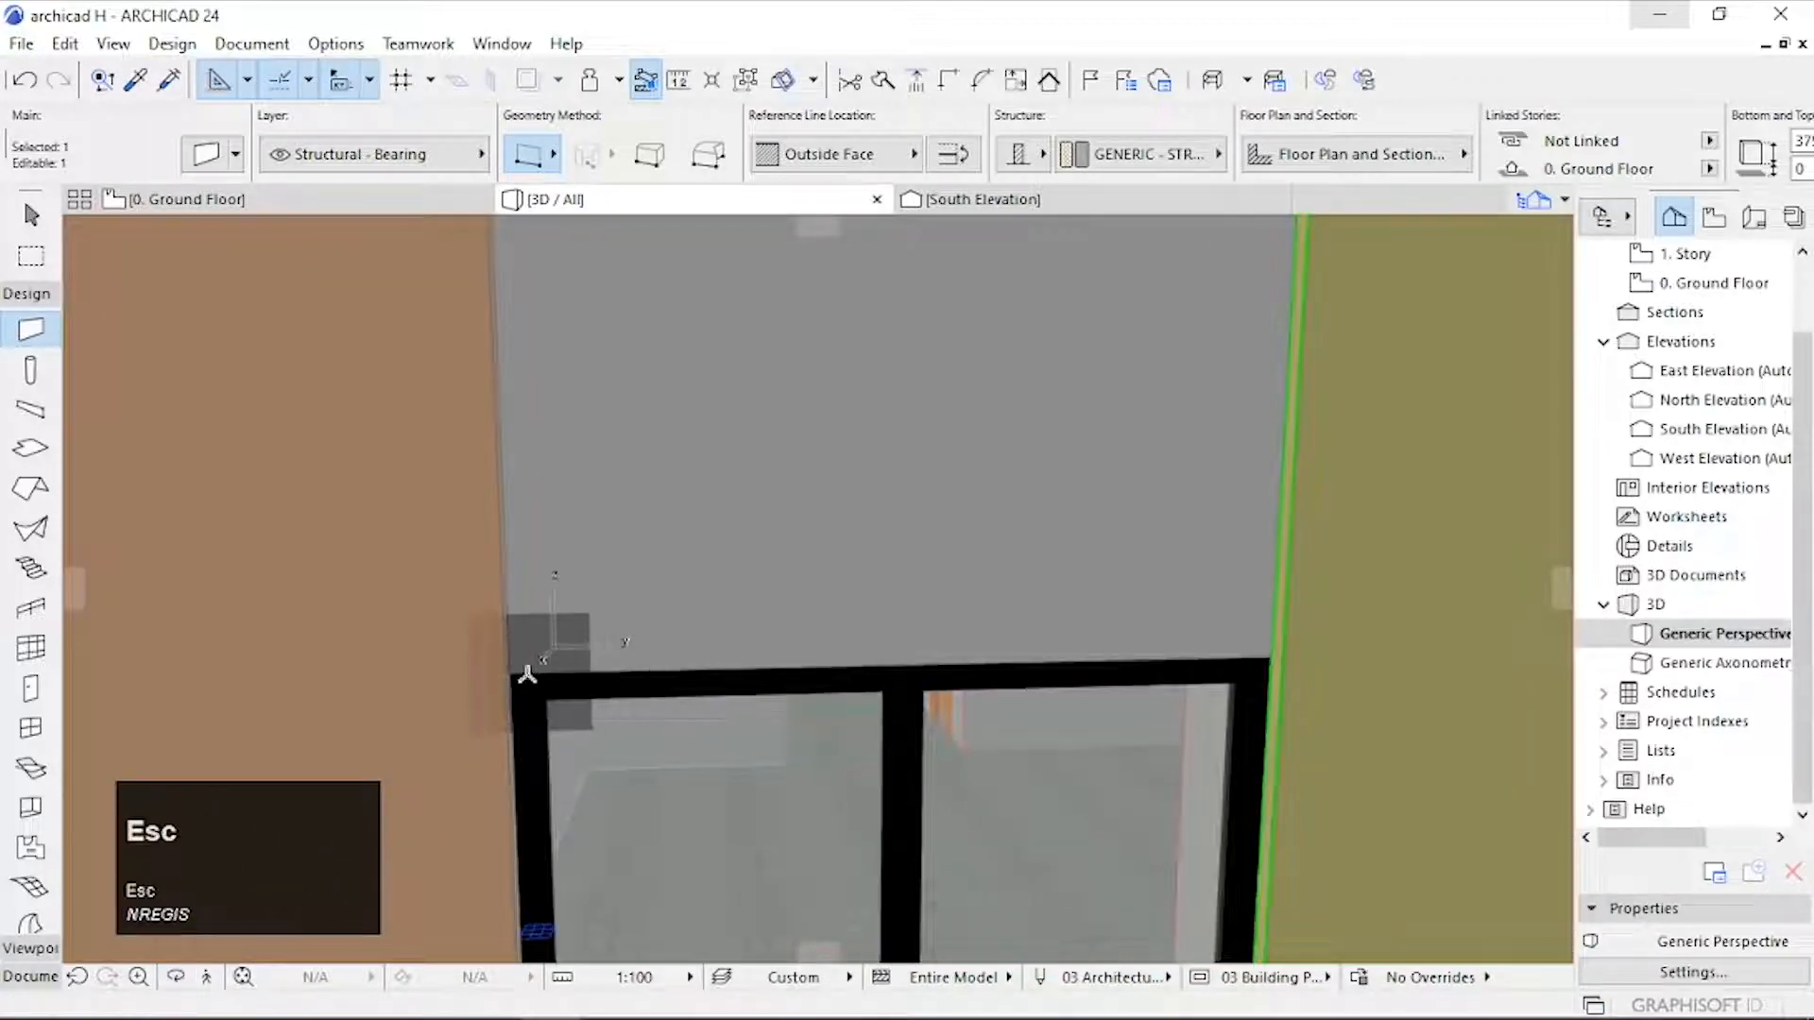
left_click(517, 675)
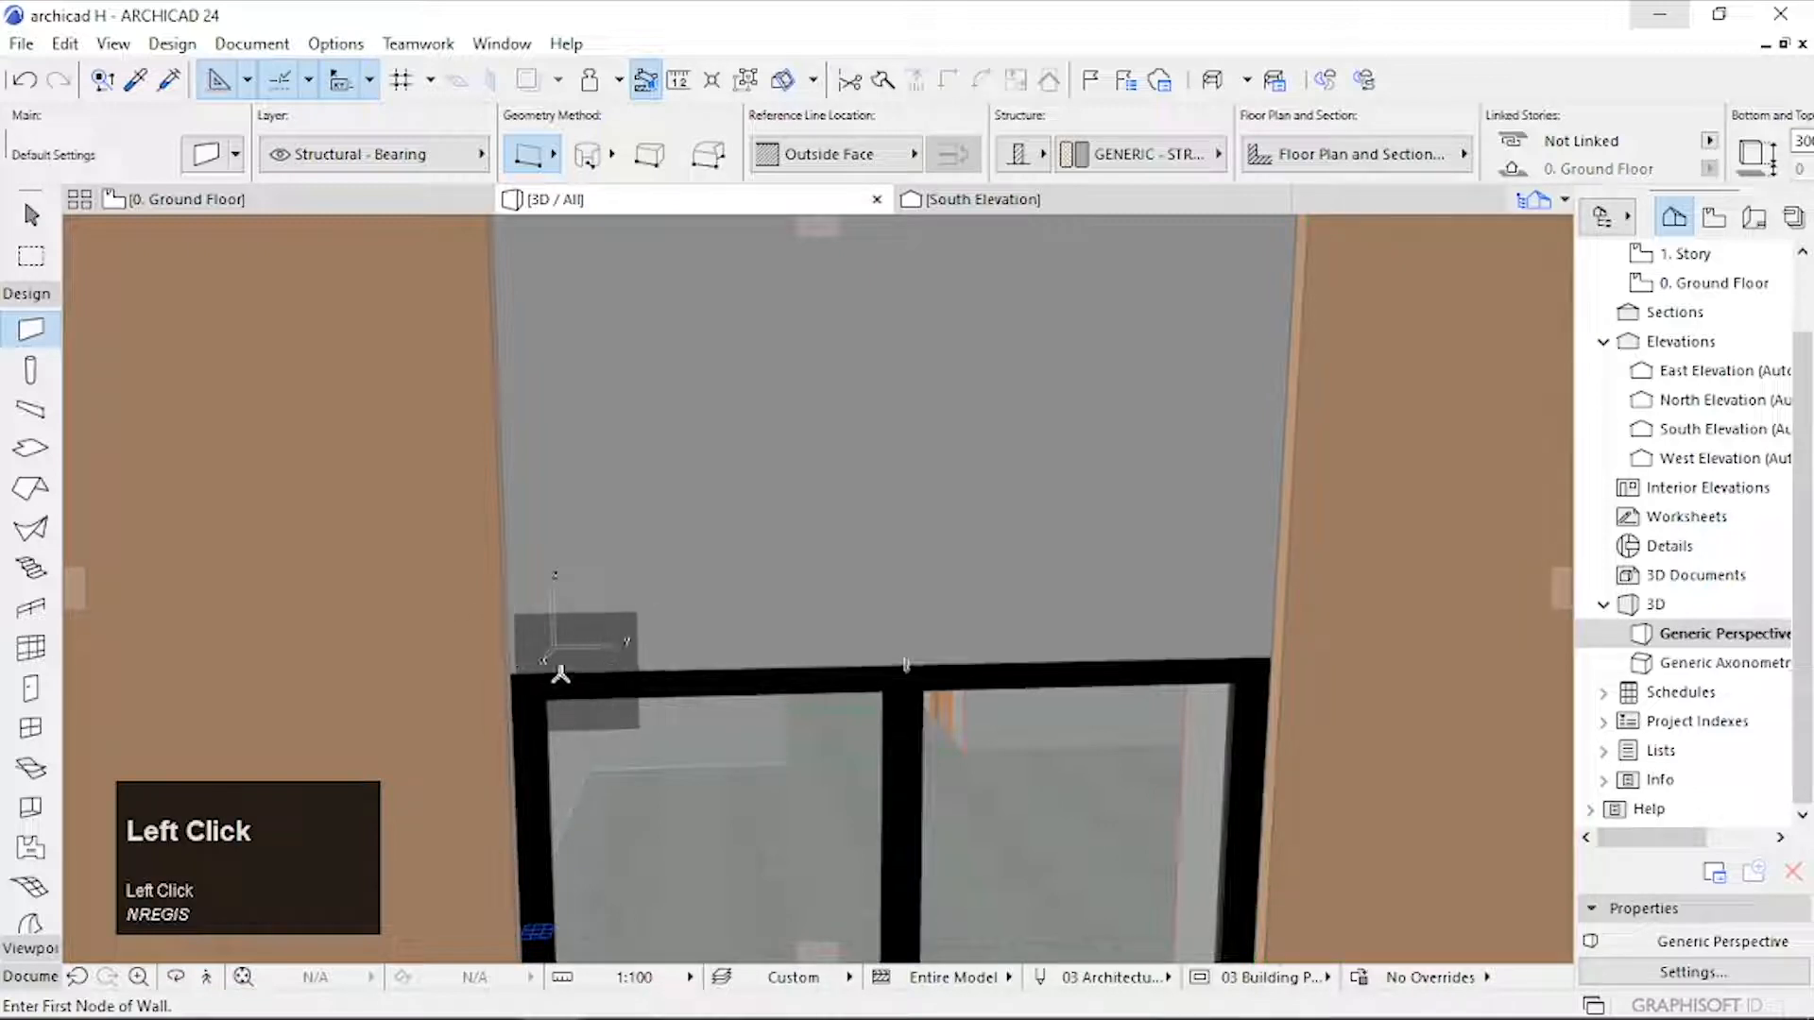
left_click(514, 672)
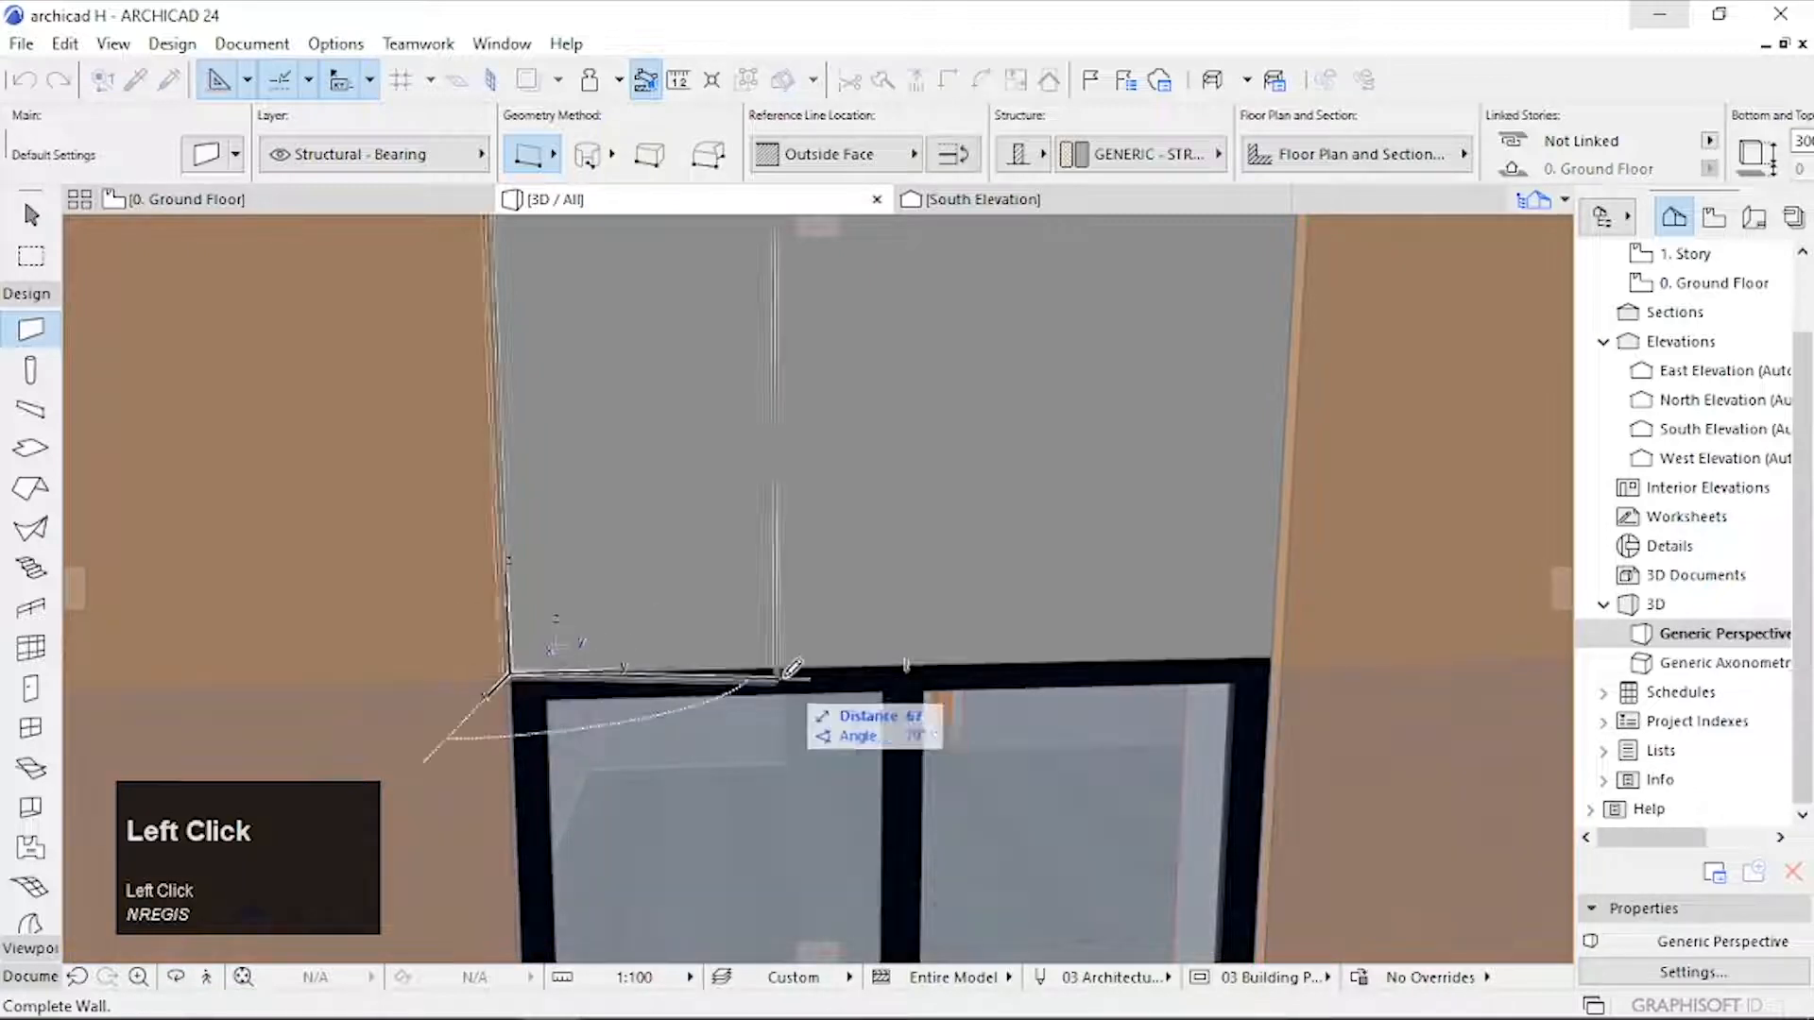
left_click(1249, 658)
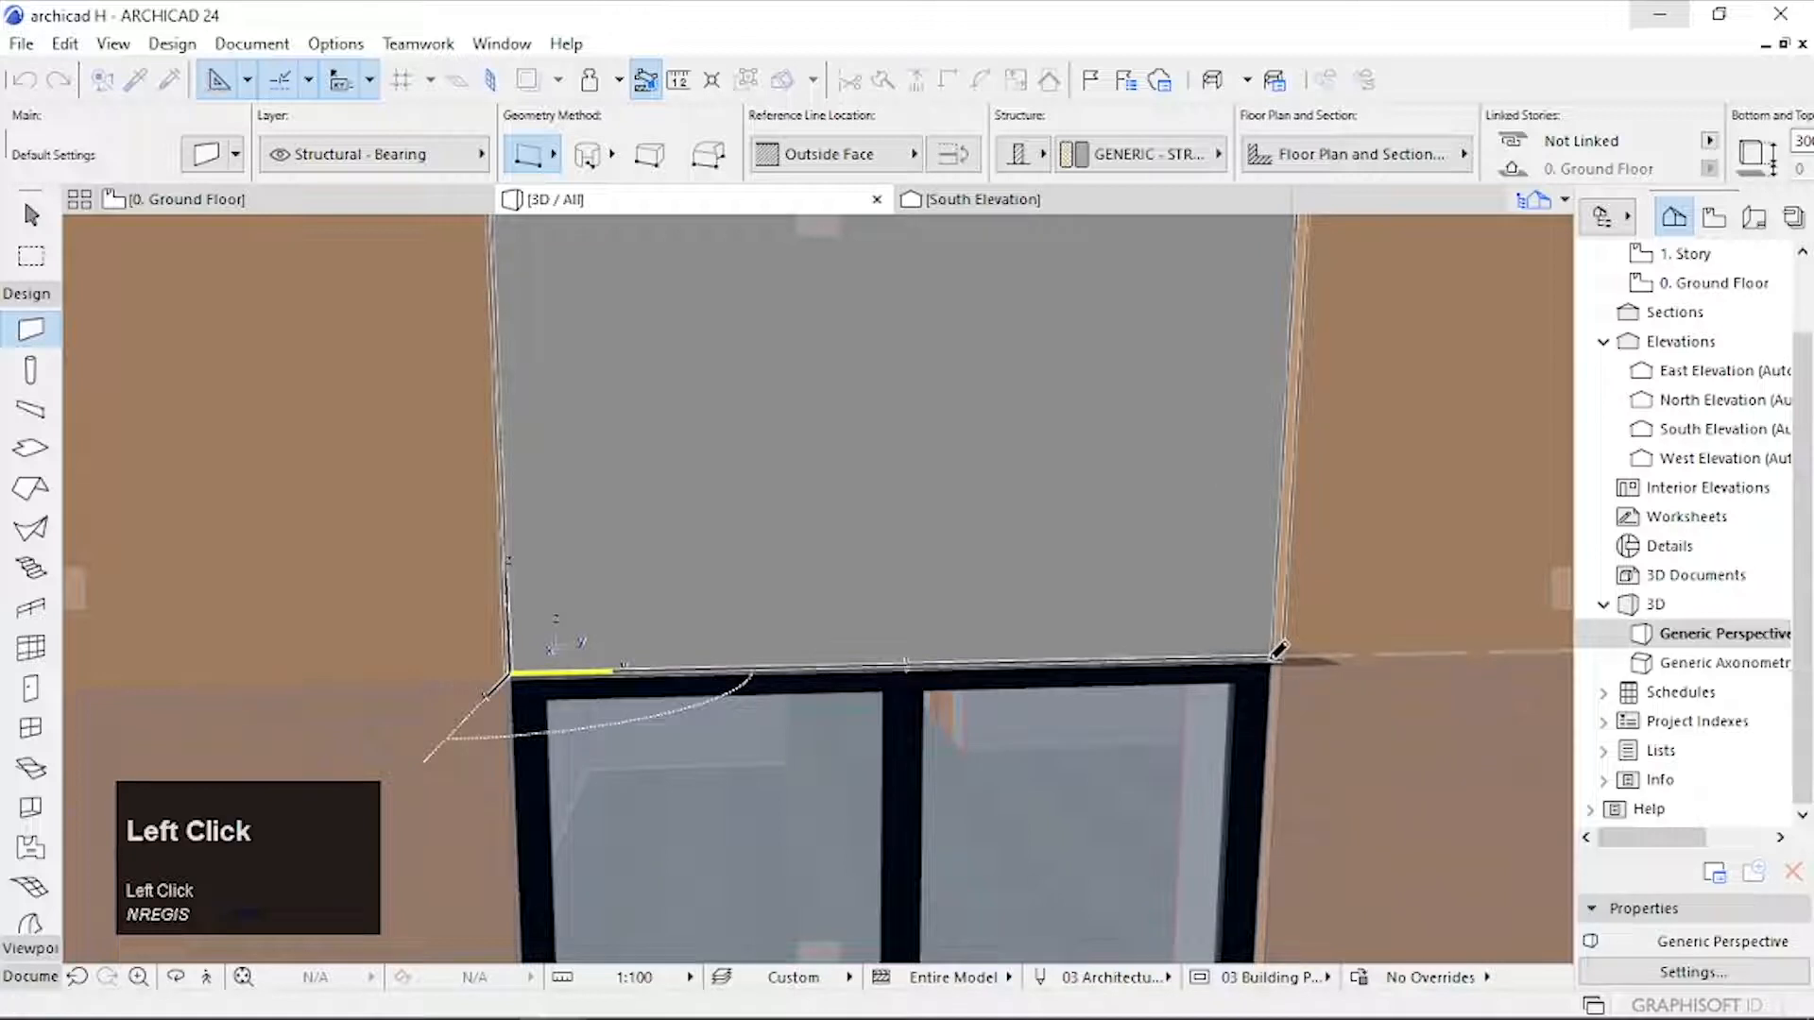
Step: Lower the top of the panel above the window to the underside of the roof slab
scroll(1217, 691, "down", 2)
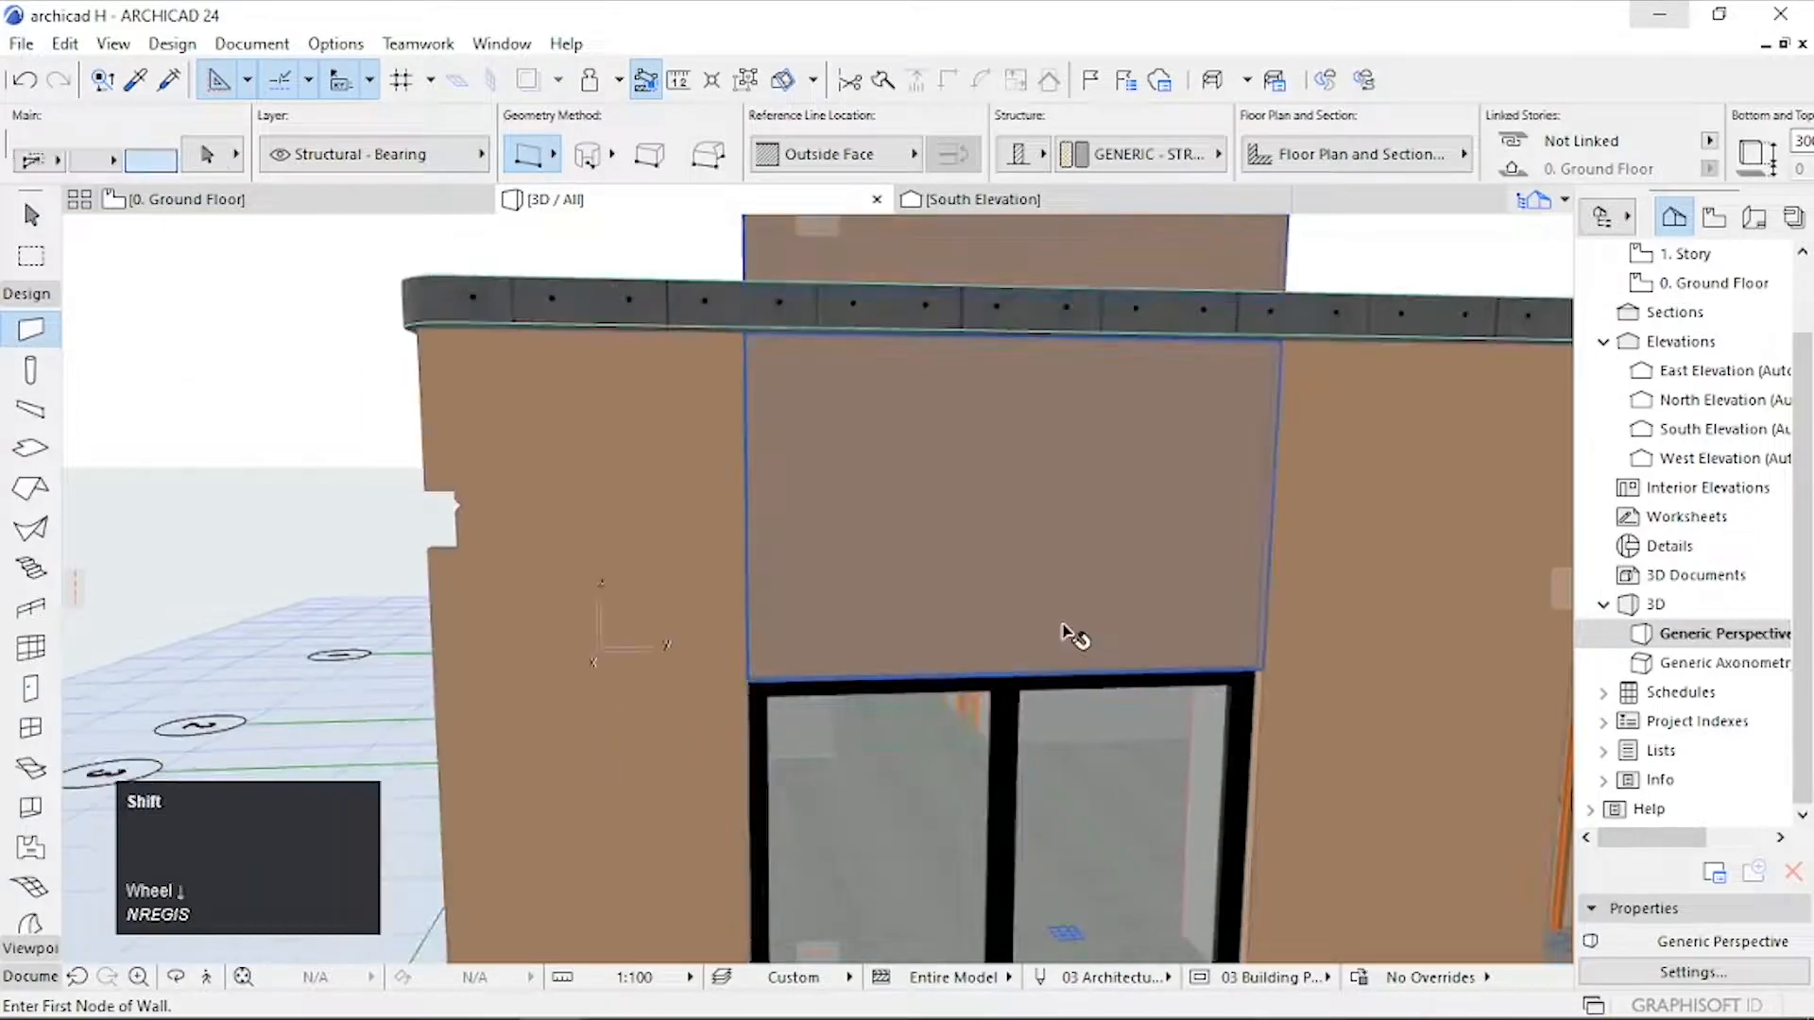
scroll(1073, 636, "down", 3)
middle_click(1025, 718)
middle_click_drag(1025, 718, 1115, 510)
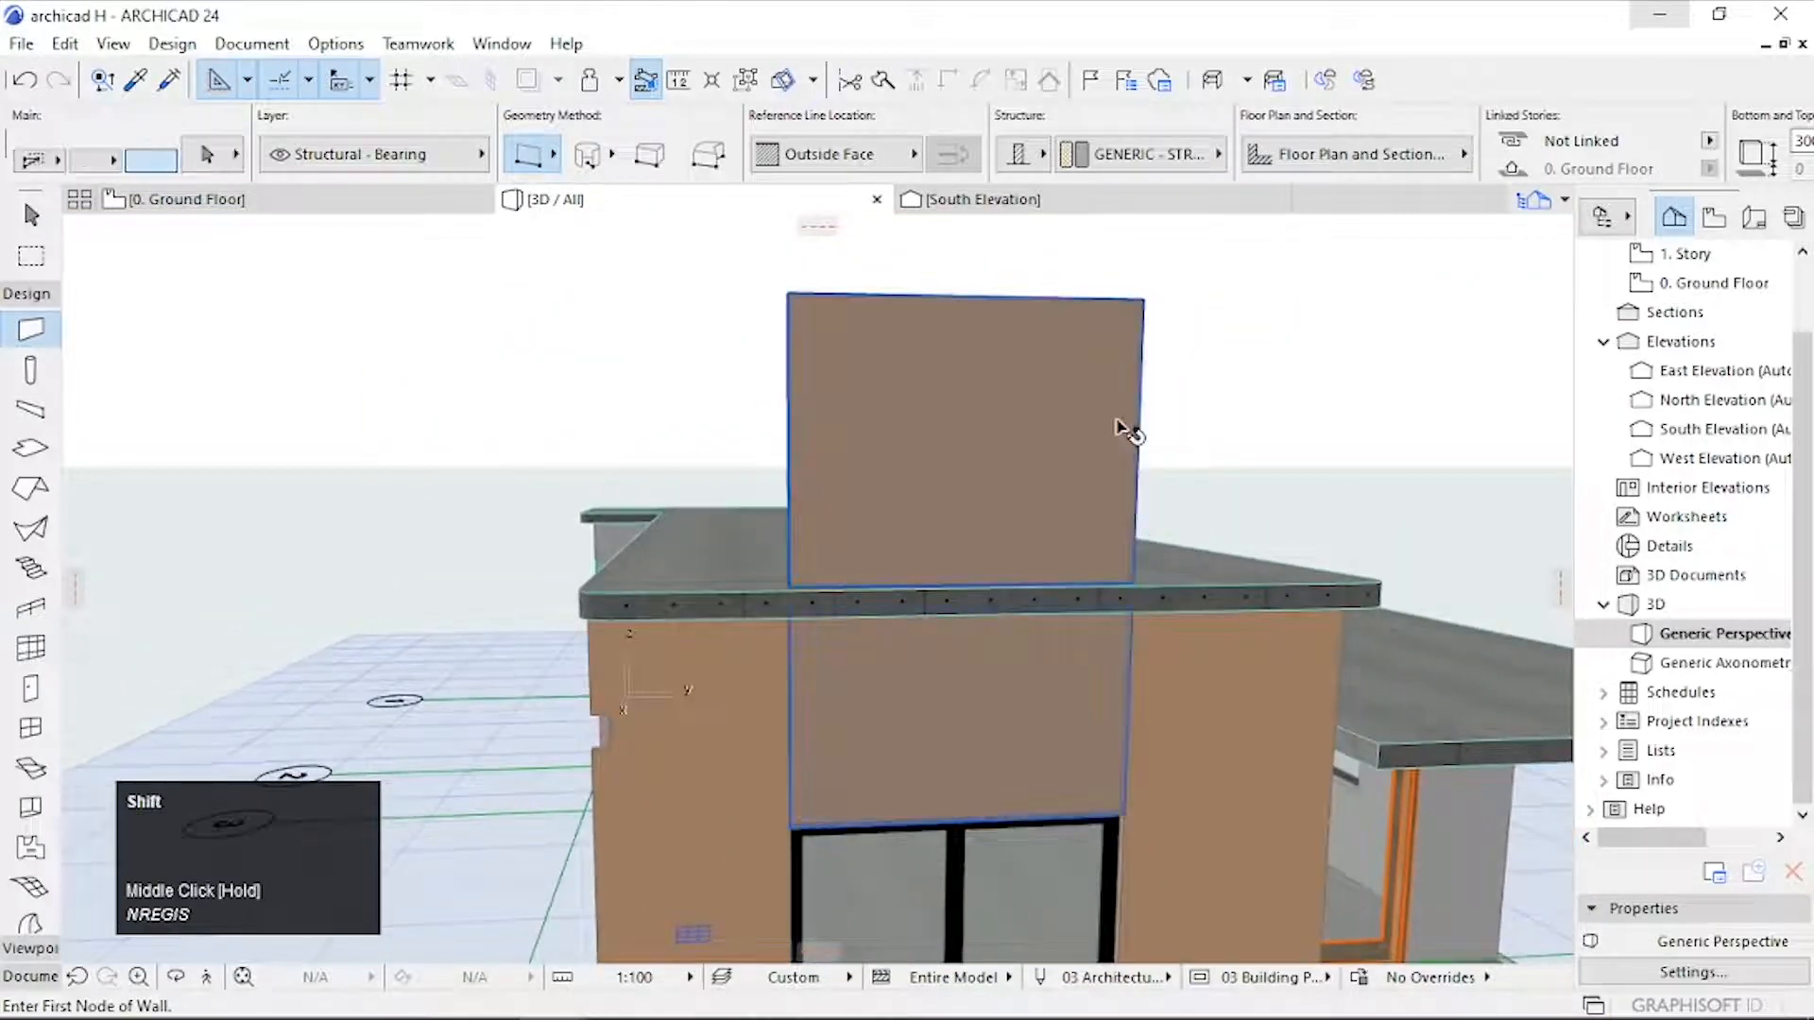
left_click(1150, 311, "shift")
left_click(1145, 298)
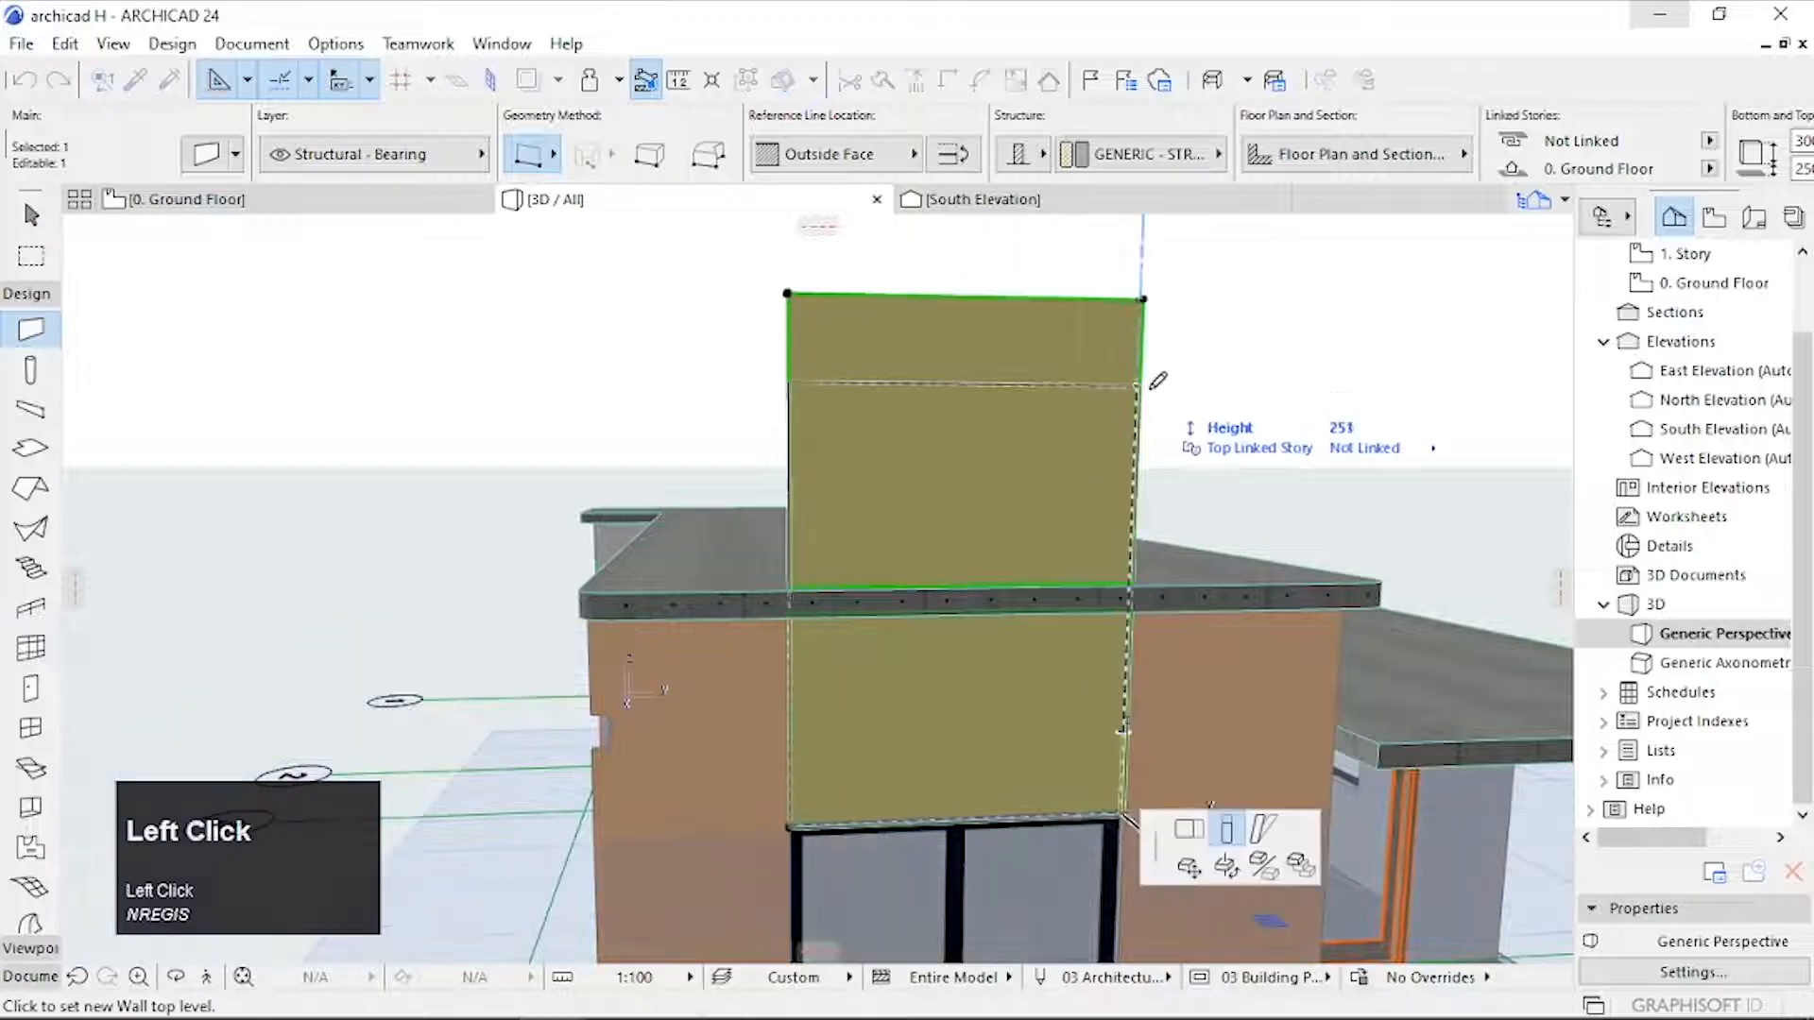
left_click(1133, 614)
Step: Draw a Sienna Sand wall panel along the stone plinth below the window, spanning between the two side panels
middle_click_drag(1129, 694, 1086, 297)
scroll(923, 776, "up", 4)
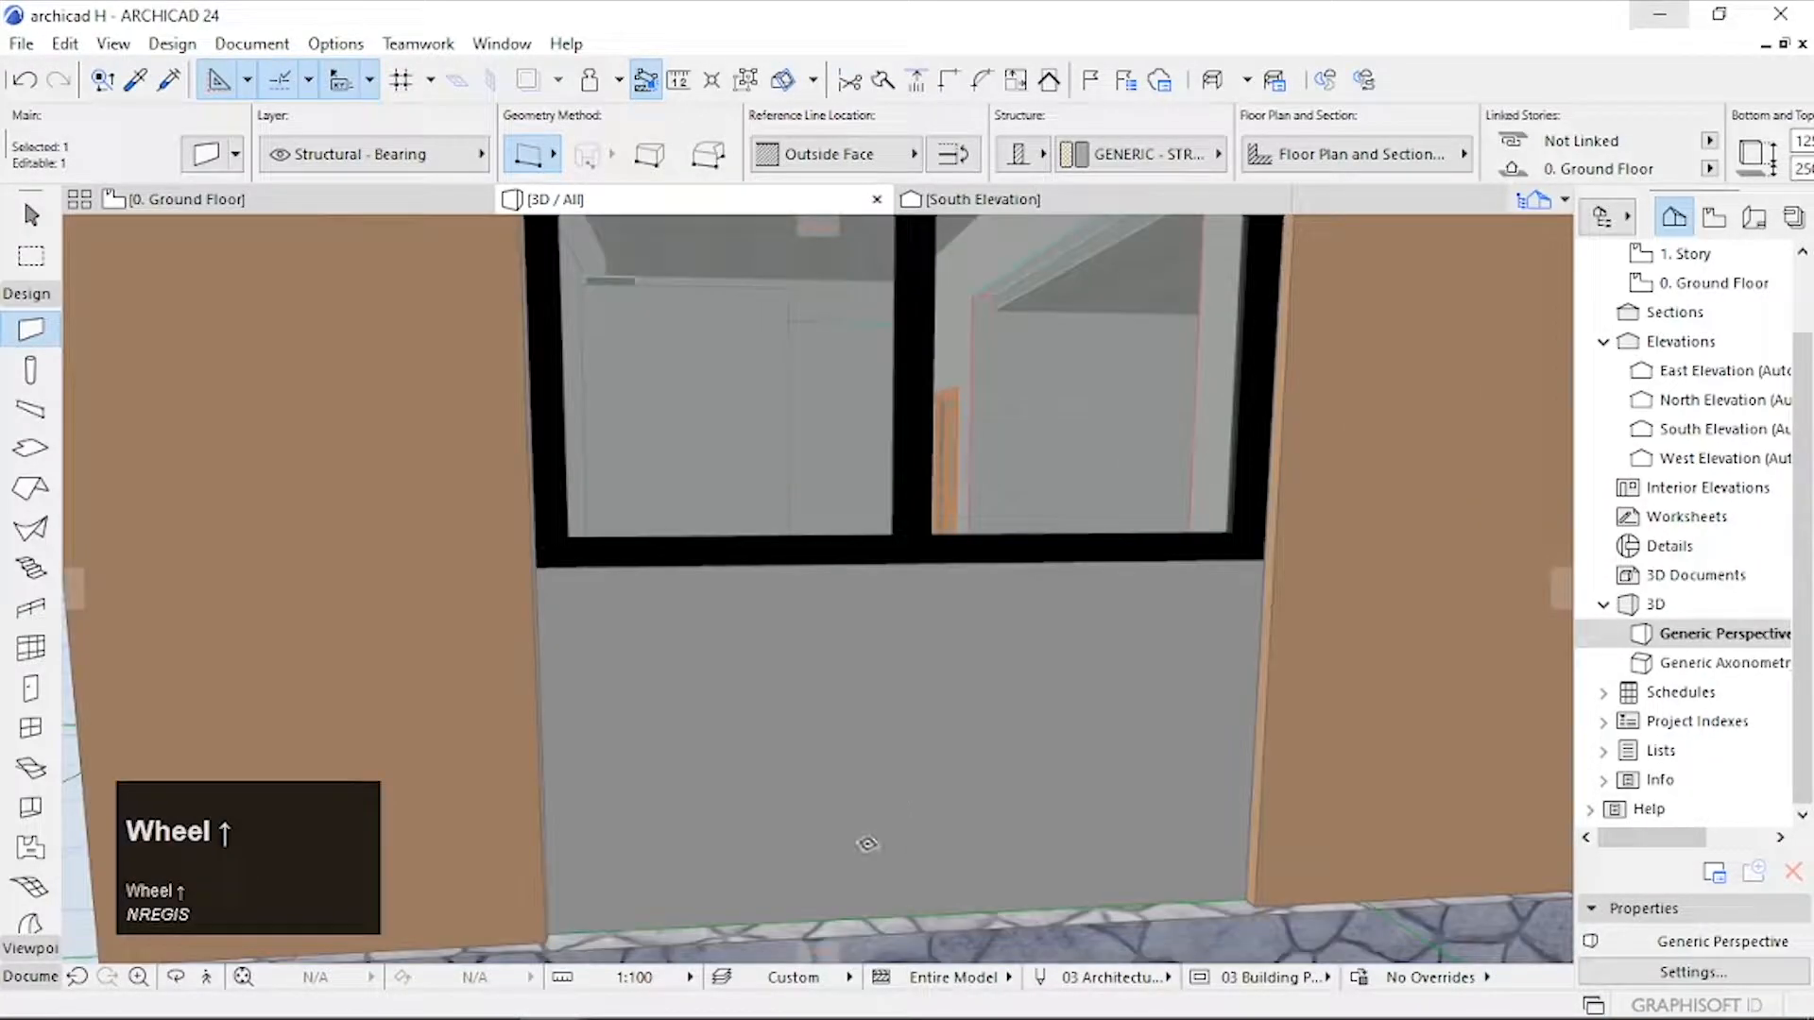
left_click(566, 932)
left_click(555, 933)
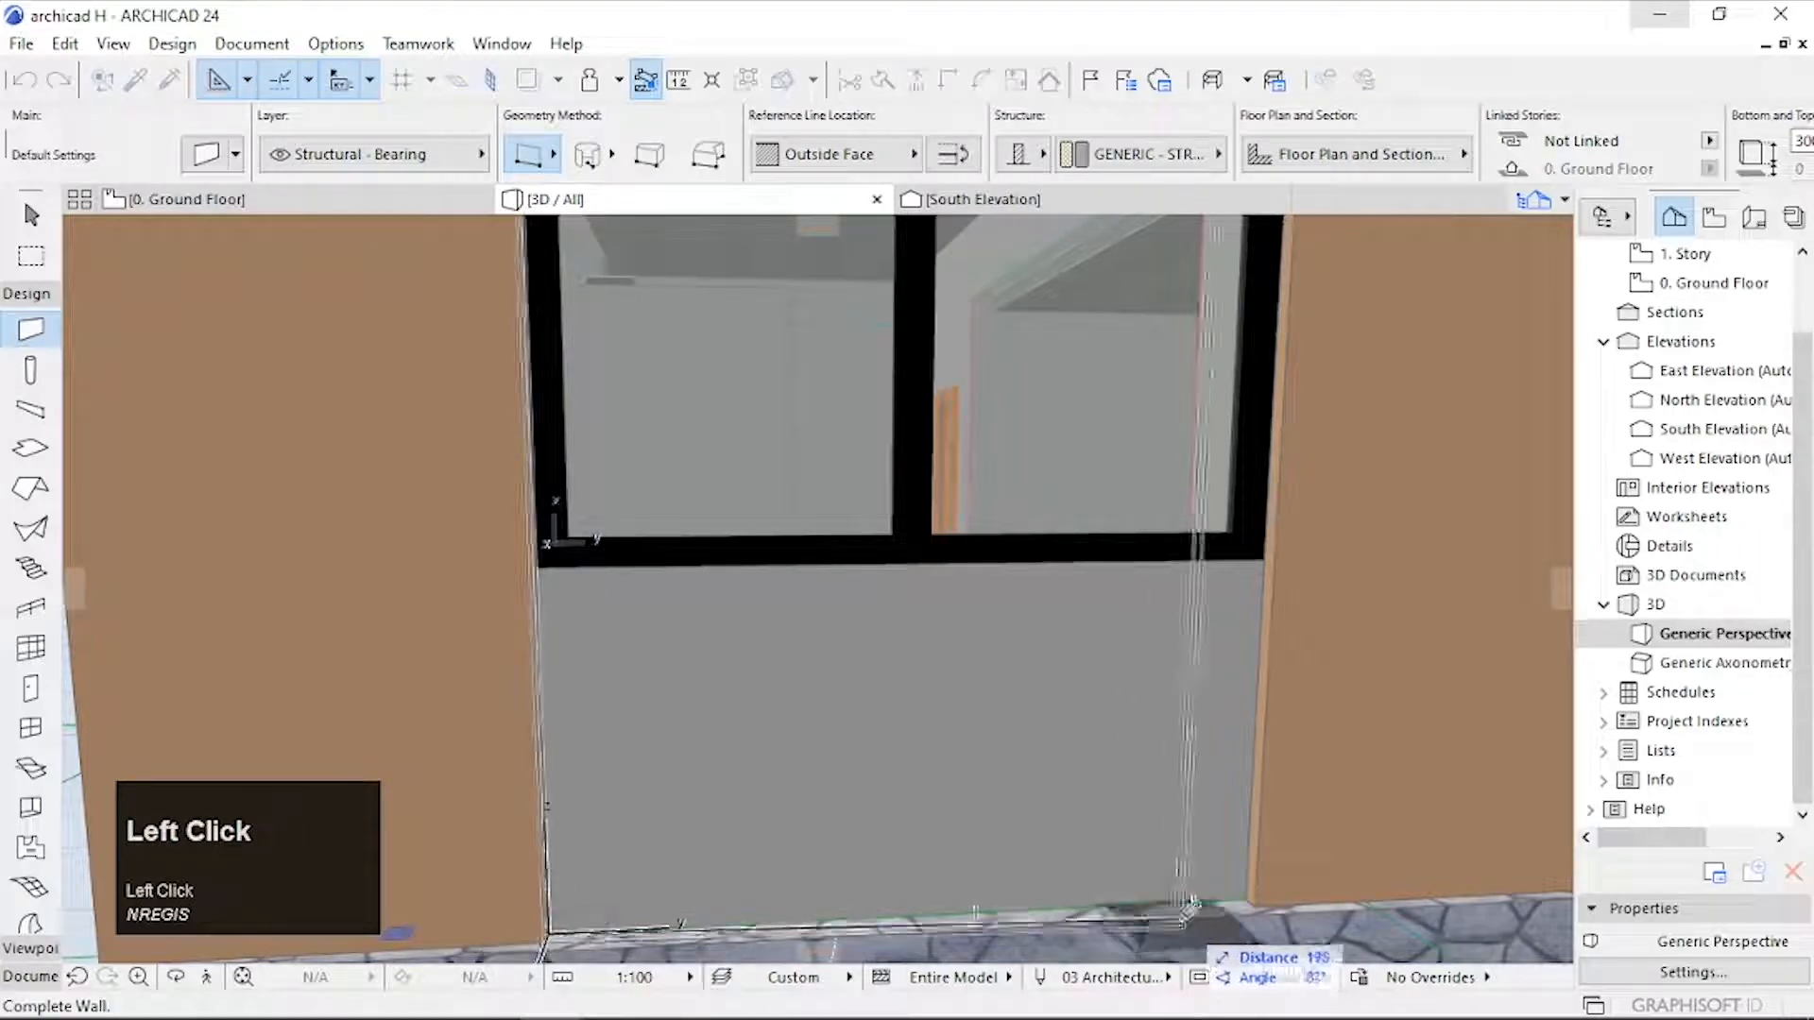
left_click(1254, 886)
Step: Lower the top of the new plinth-level panel to near the window's bottom edge so it uncovers the window
scroll(1224, 888, "down", 6)
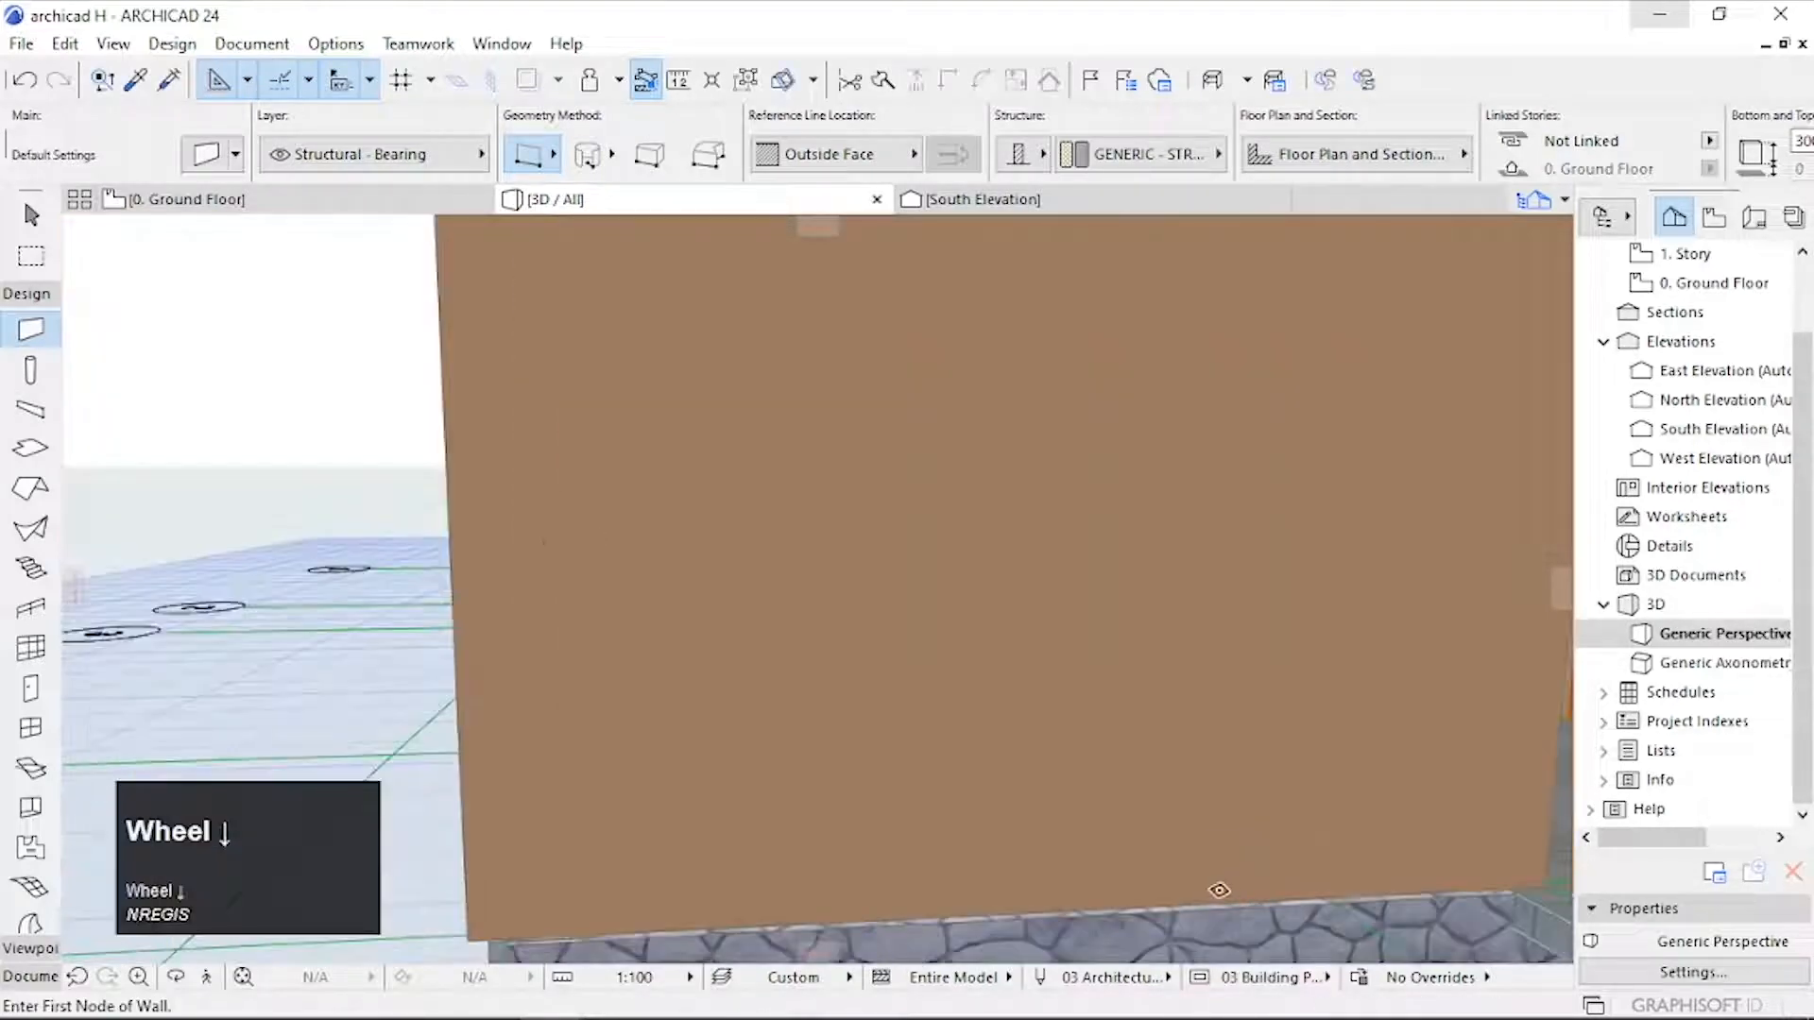
left_click(1192, 775, "shift")
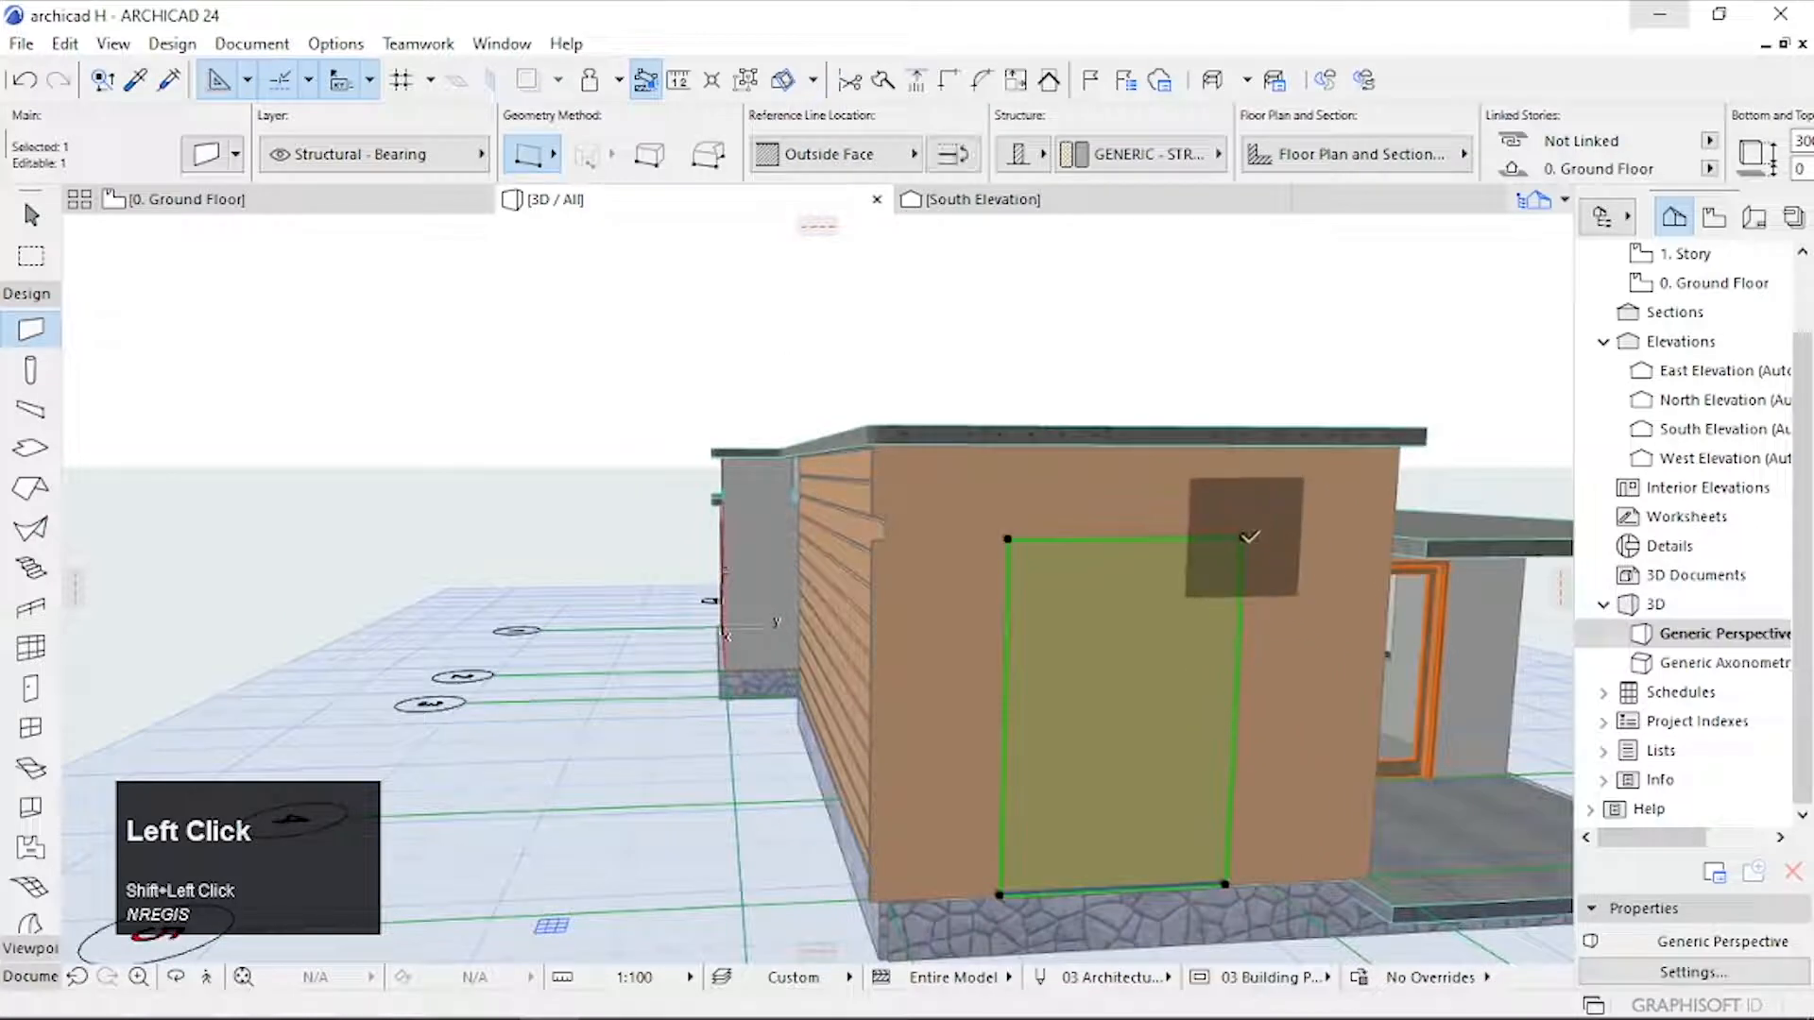
left_click(1240, 538)
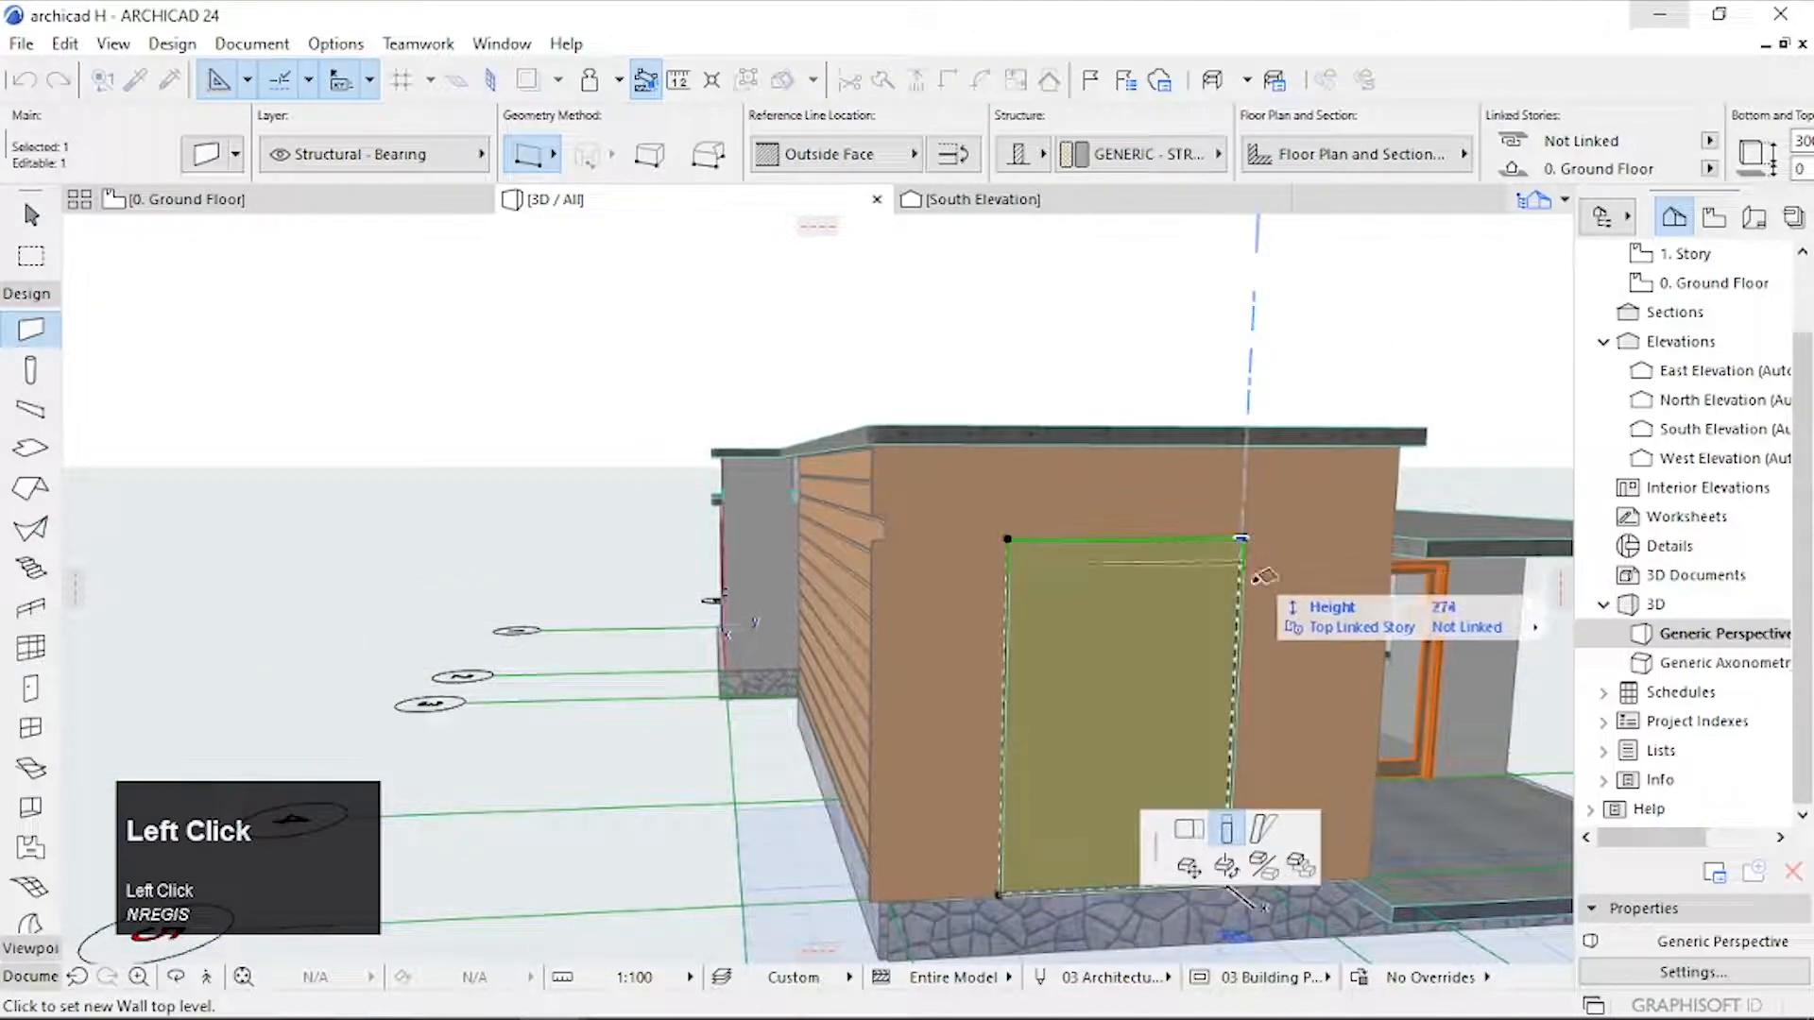
scroll(1242, 744, "up", 3)
left_click(1241, 750)
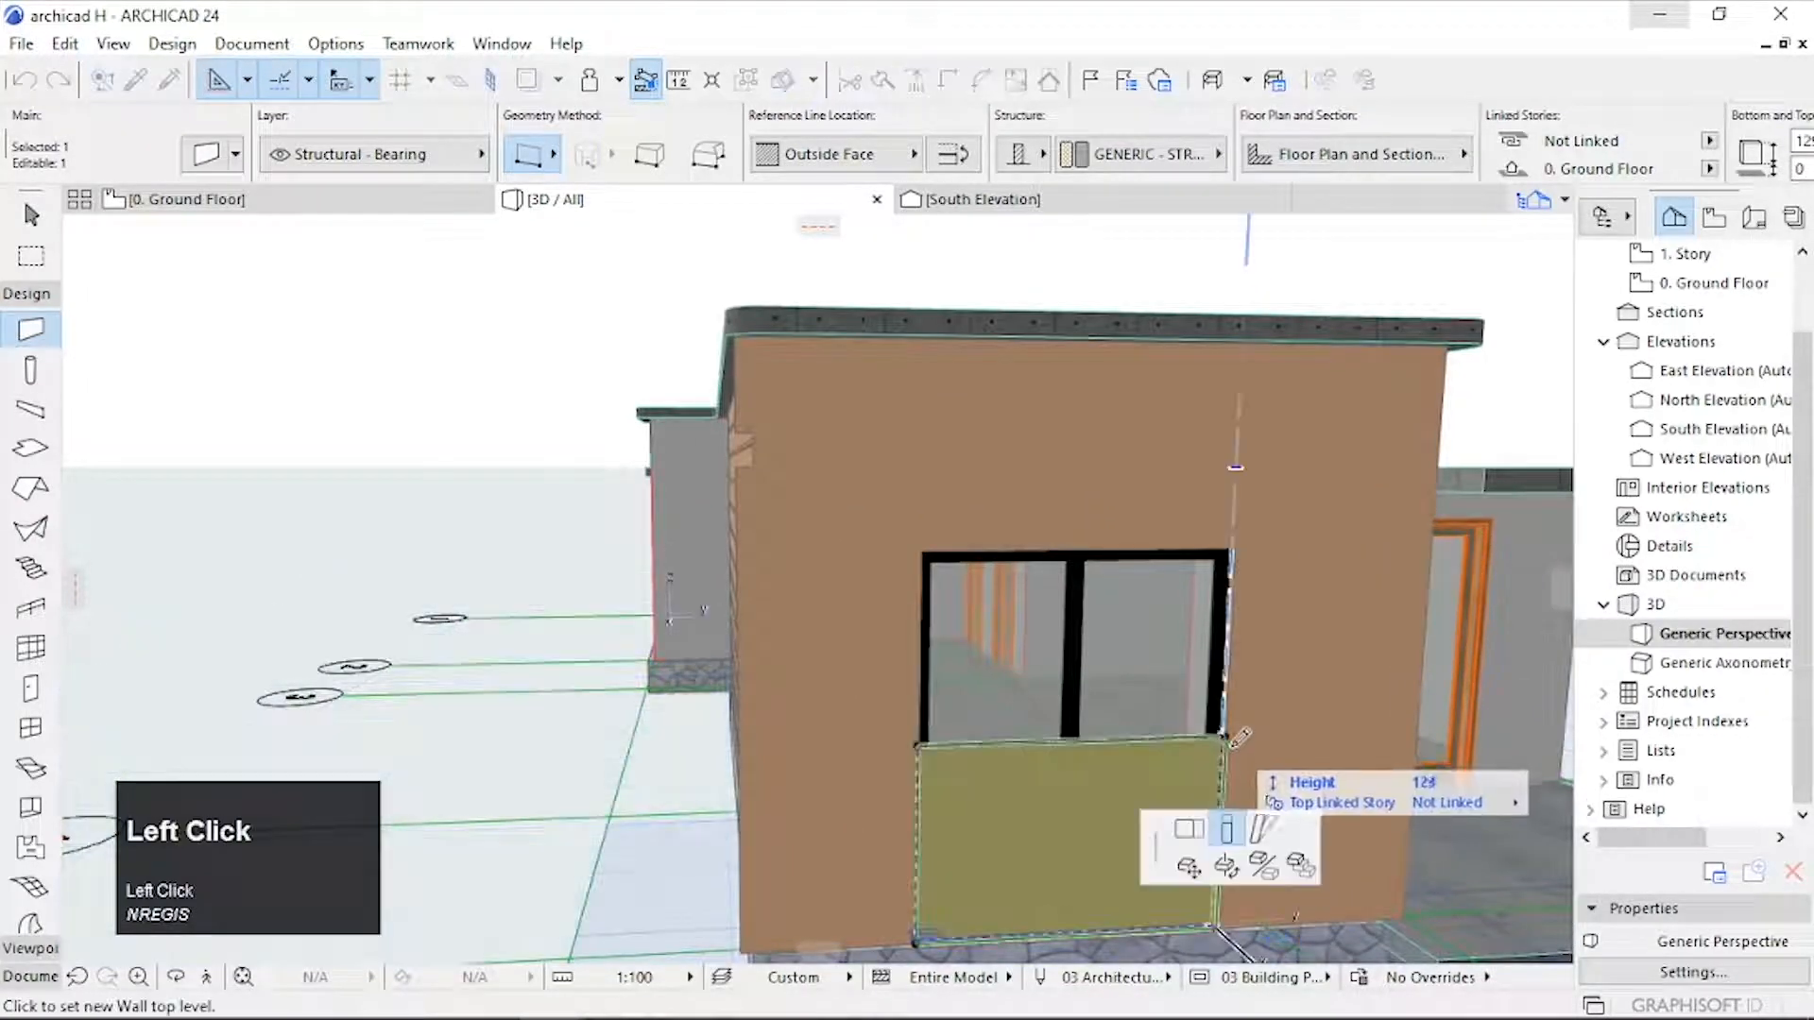
Step: Lower the below-window panel's top edge slightly more to clear the bottom of the black window frame
scroll(1214, 767, "up", 3)
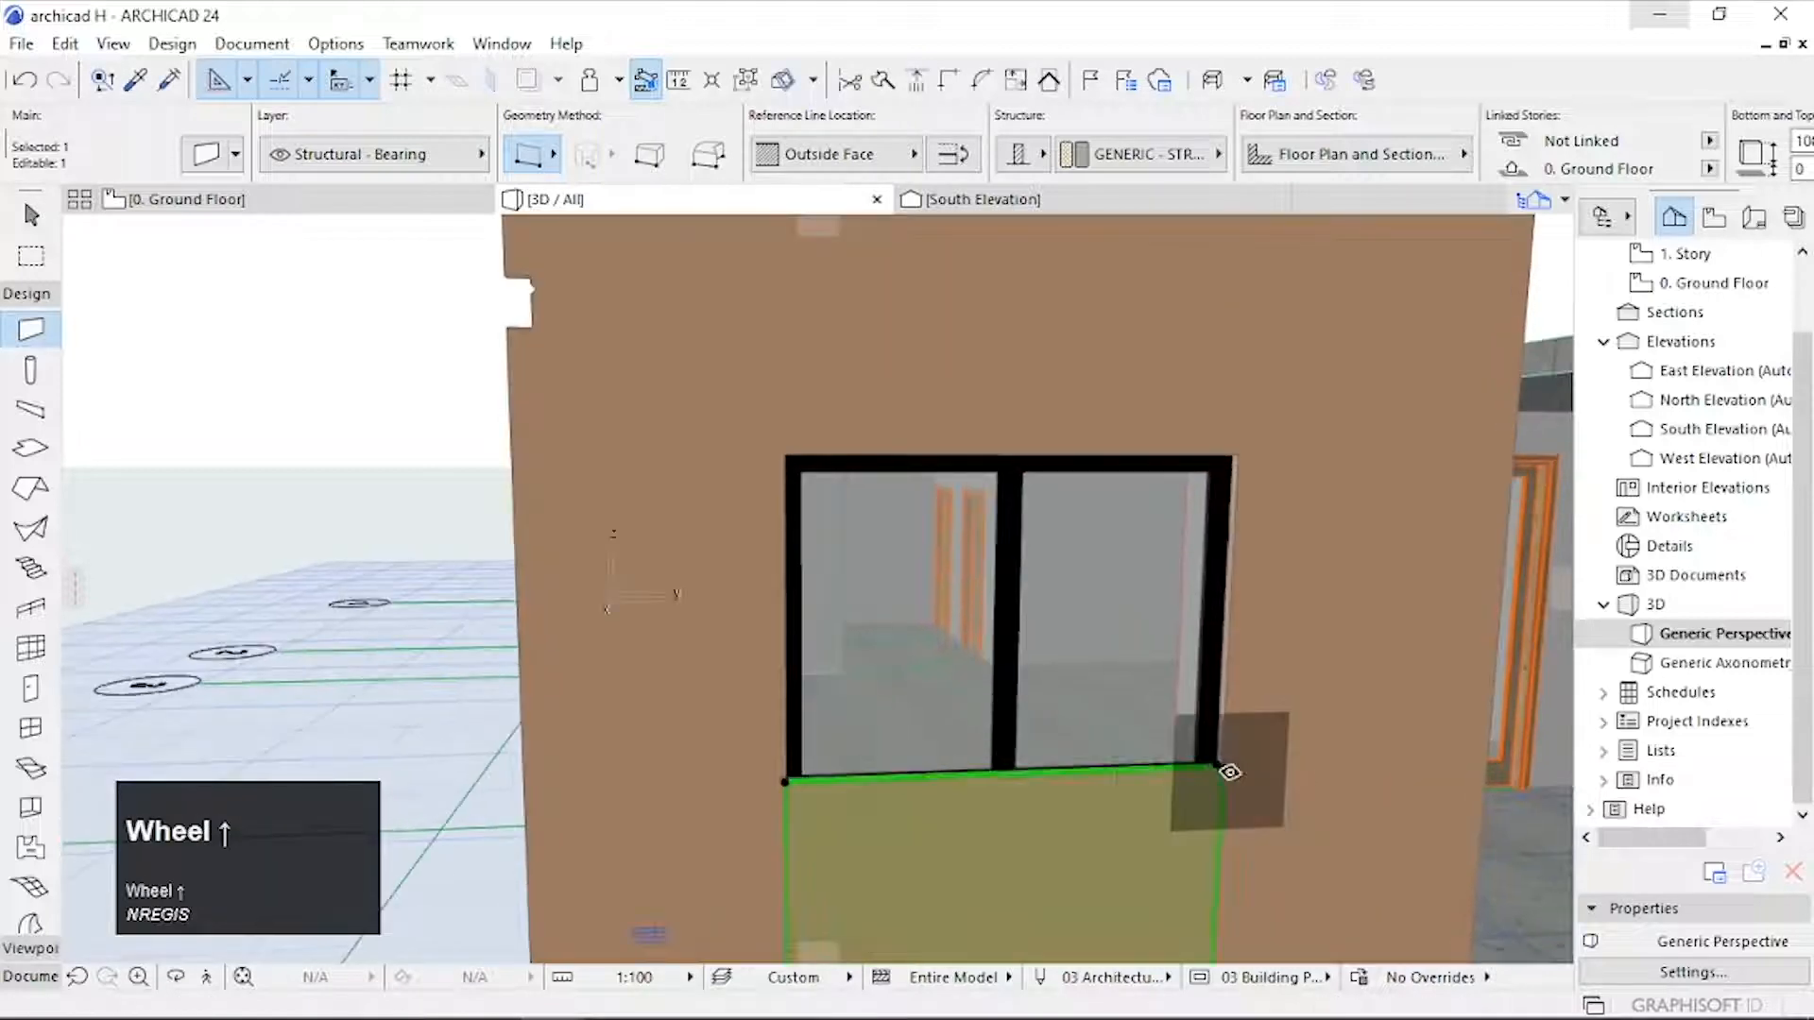
middle_click_drag(1167, 772, 1187, 588)
scroll(1233, 628, "down", 2)
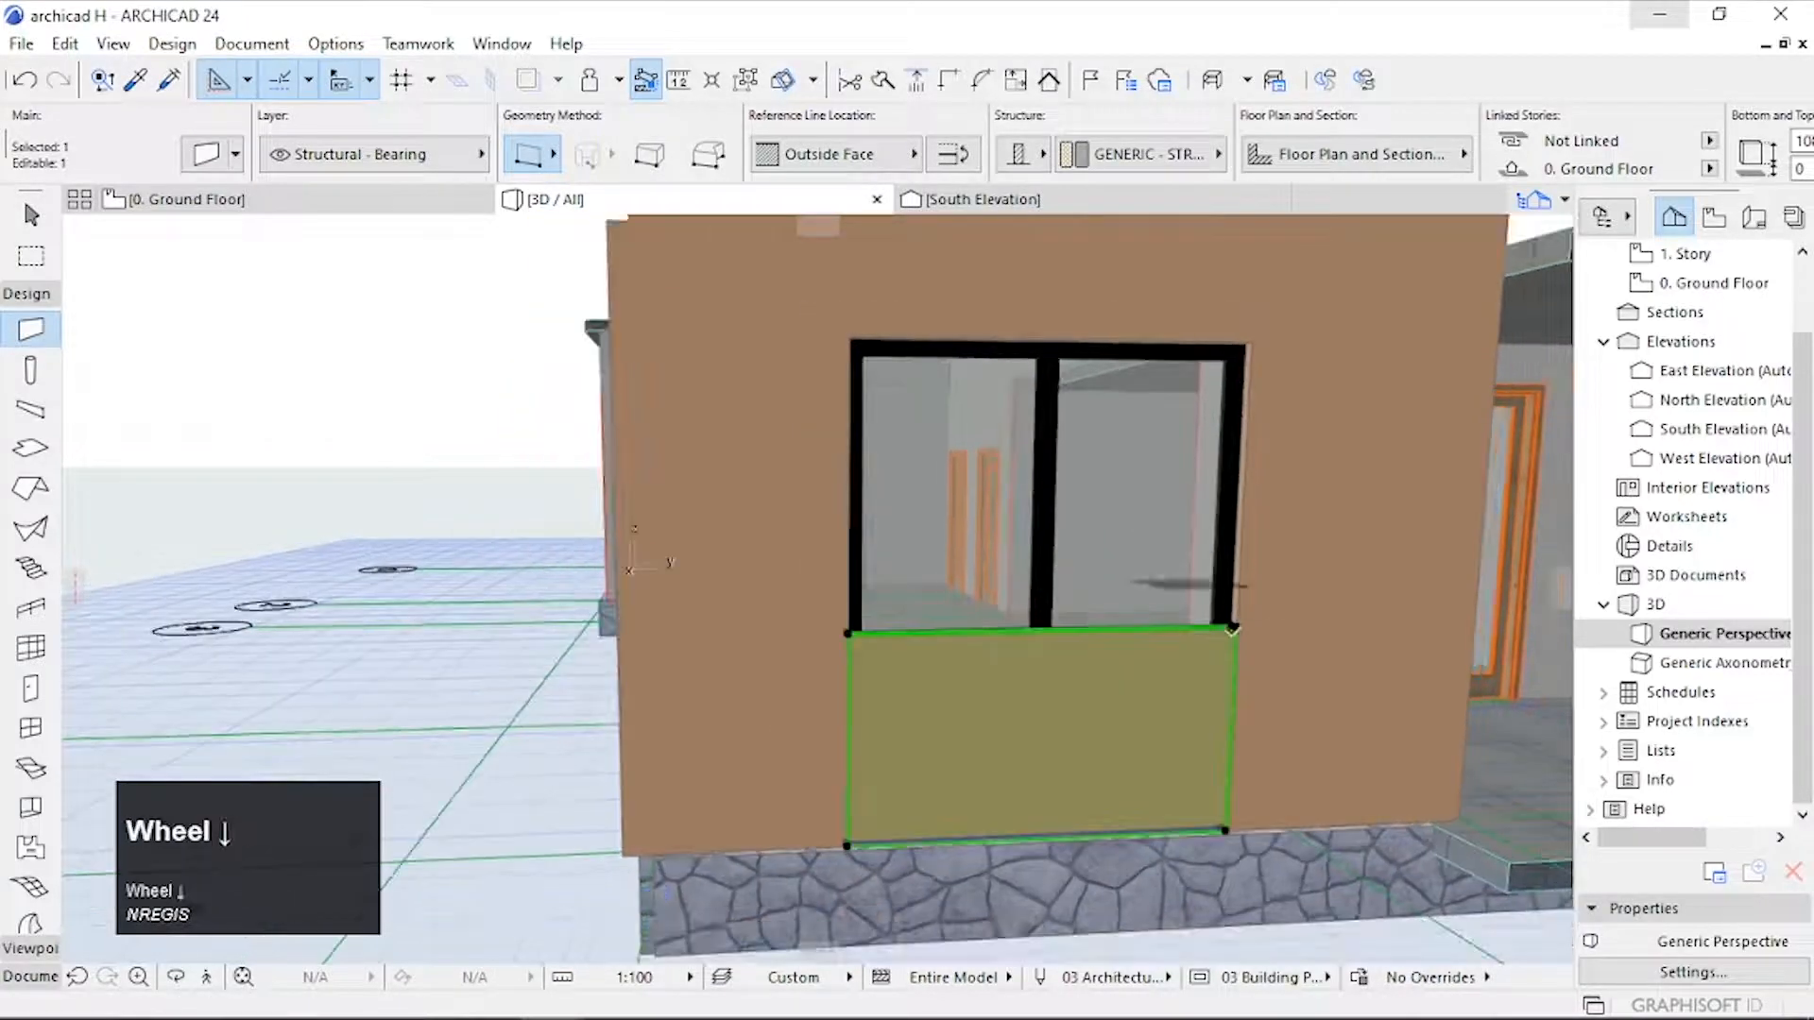
left_click(1238, 627)
left_click(1236, 645)
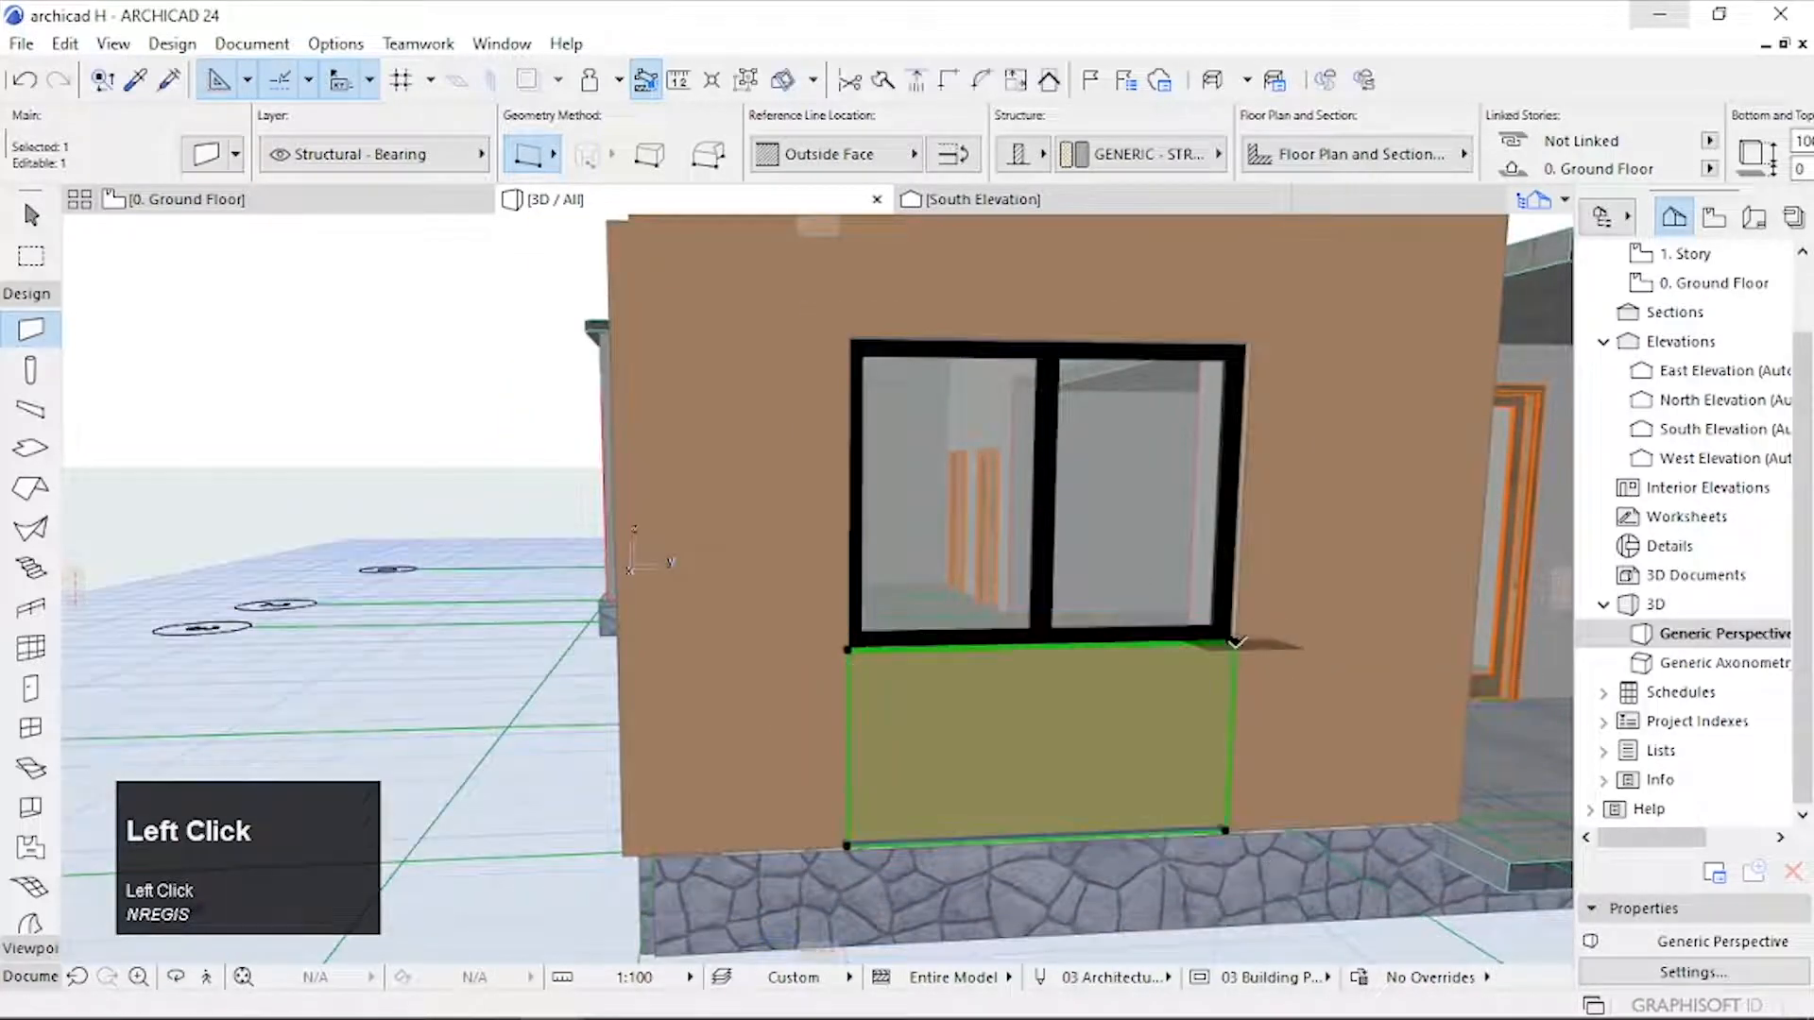
Step: Reduce the below-window panel's height to 94, a little below the window frame
scroll(1238, 646, "up", 2)
left_click(1237, 644)
left_click(1236, 650)
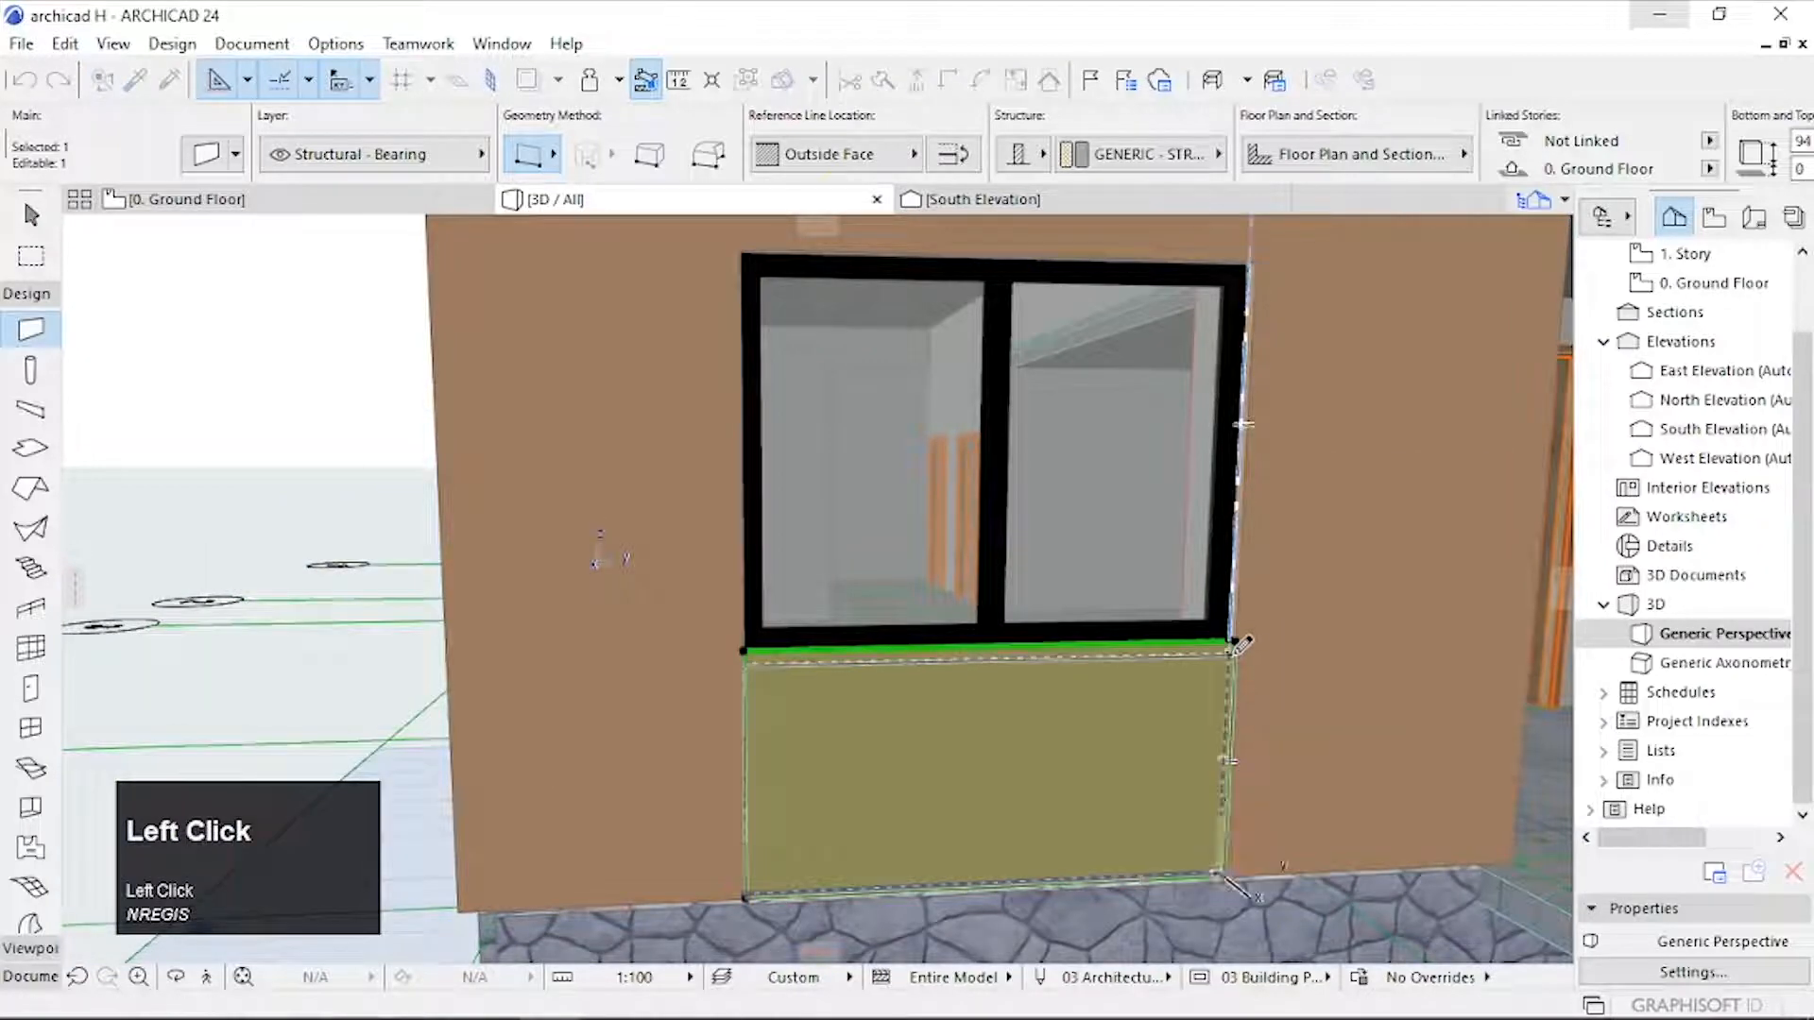
Step: Stretch the below-window panel's top edge up to a height of 100, just beneath the window frame
scroll(782, 641, "up", 2)
scroll(737, 675, "up", 1)
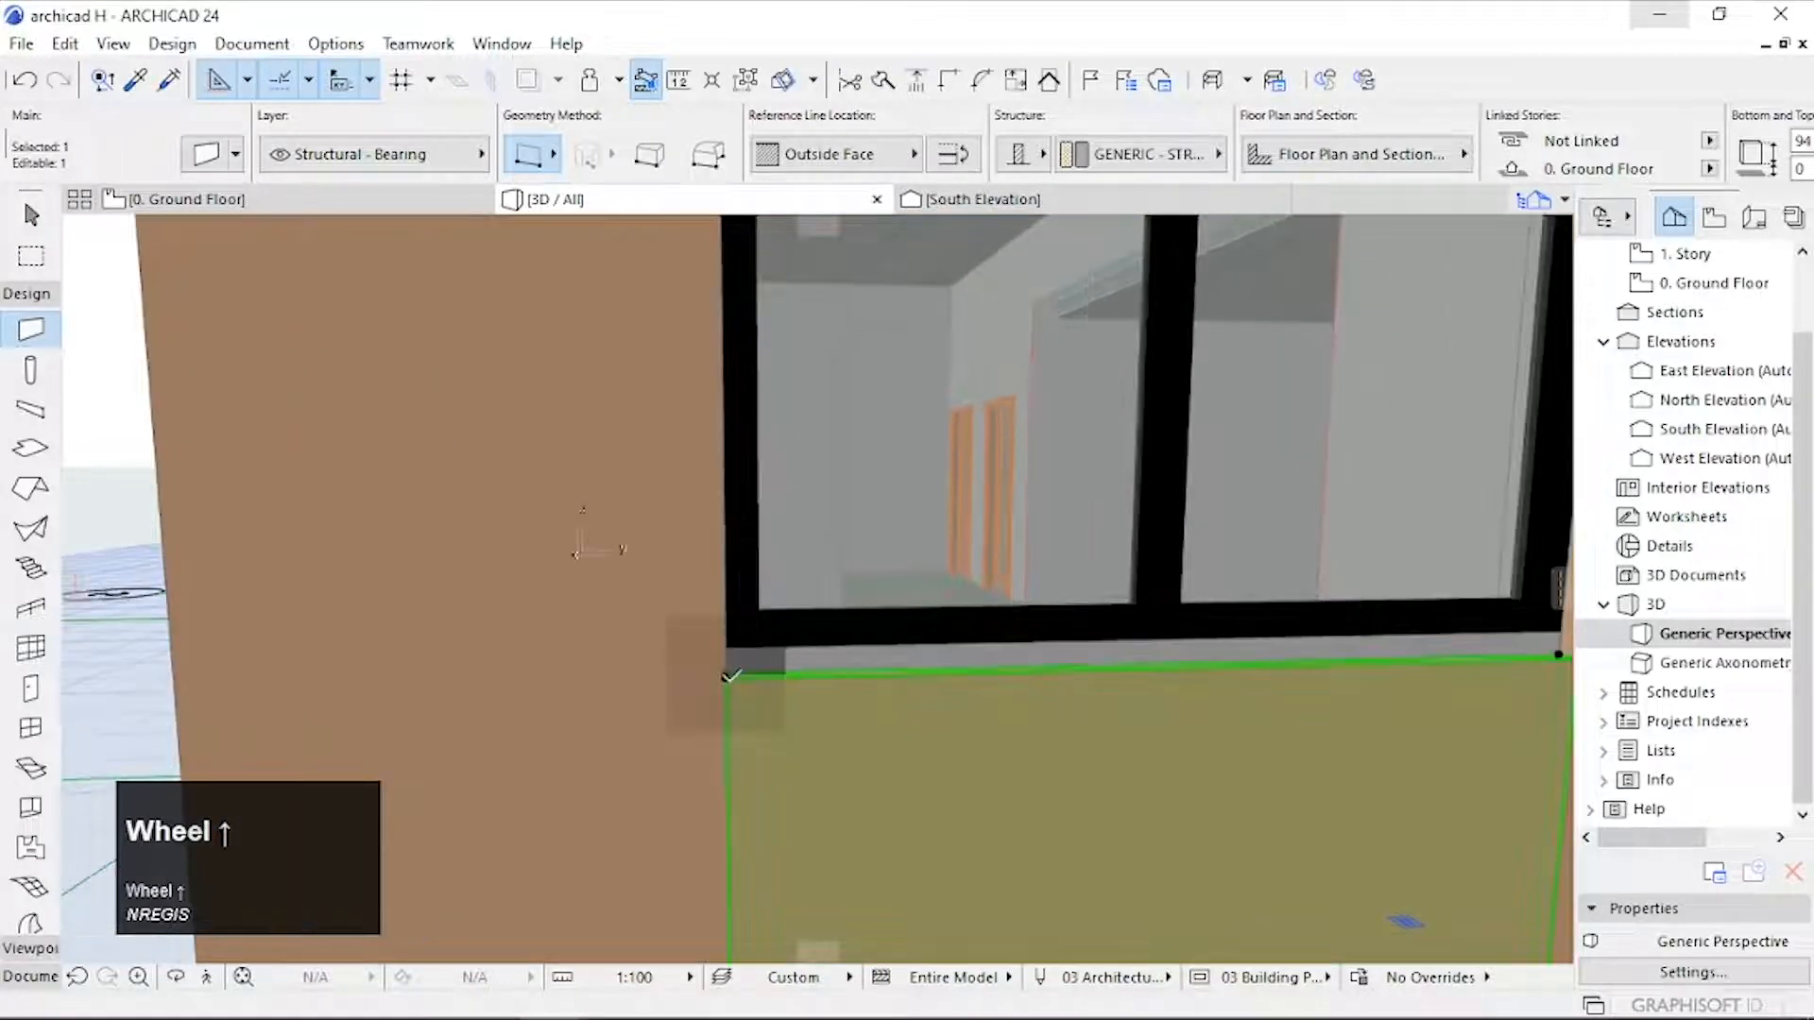
left_click(730, 659)
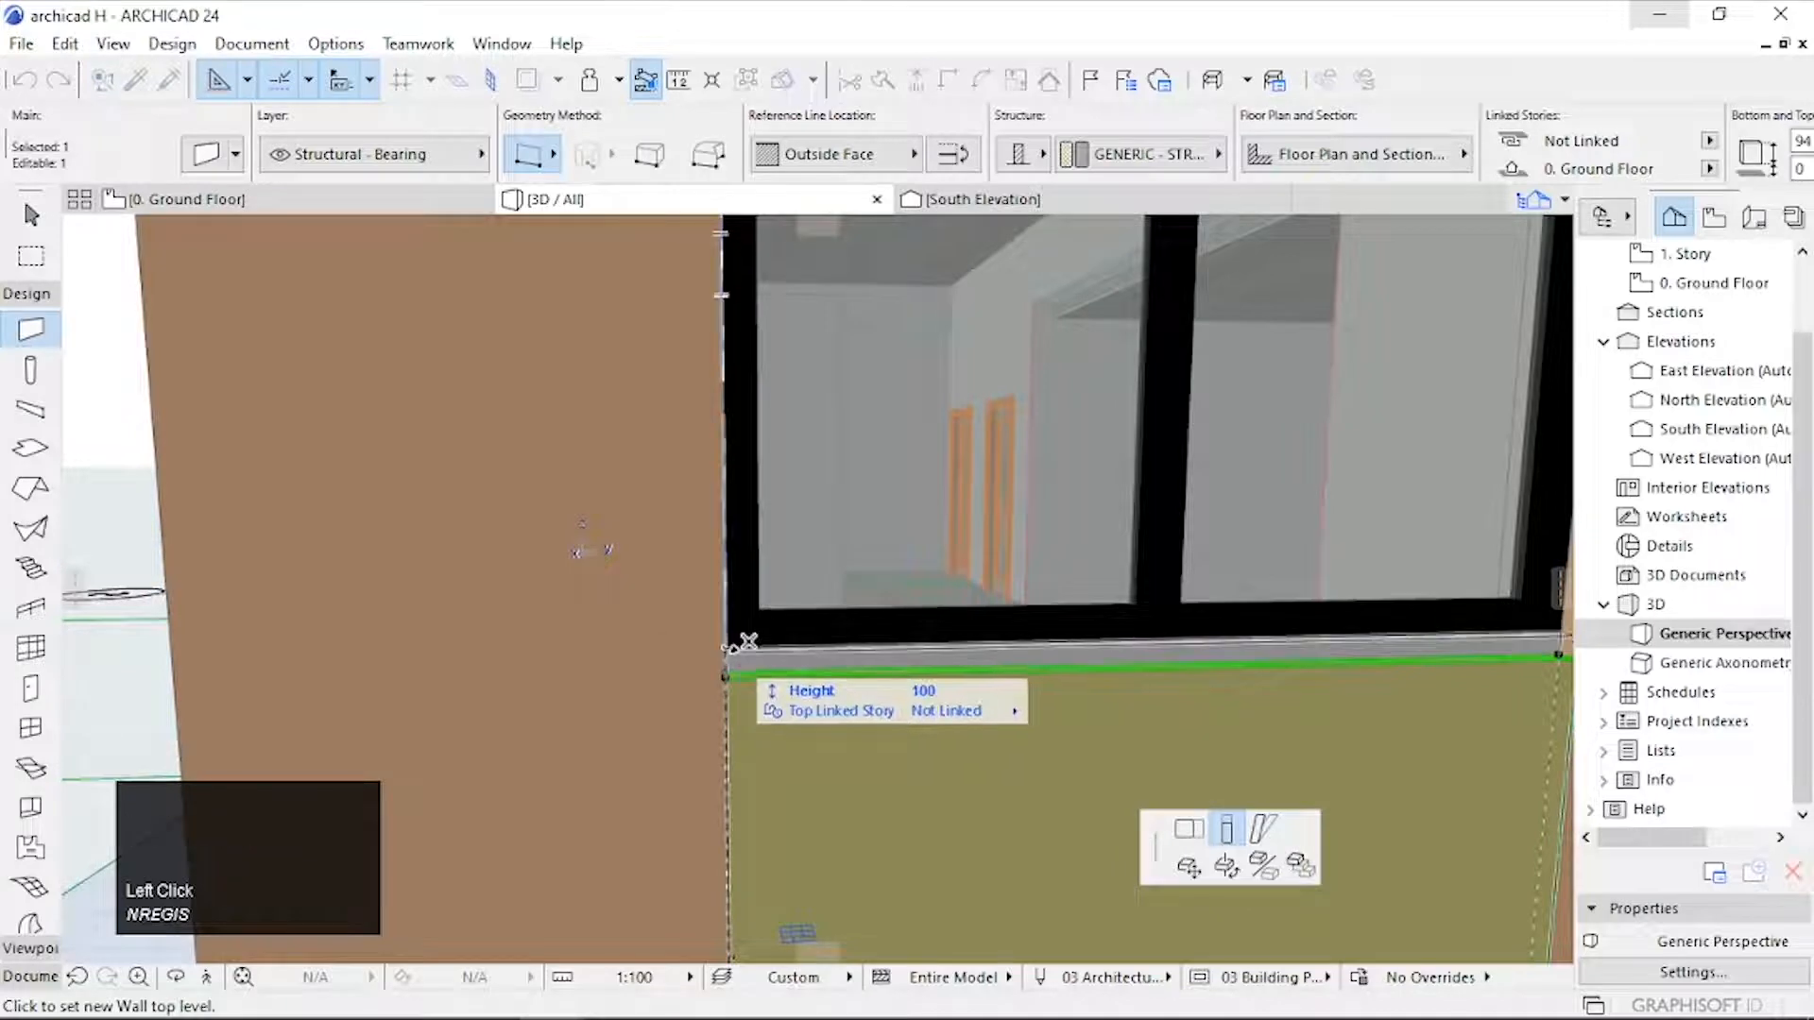
left_click(729, 657)
Step: Turn the below-window panel into a log wall with log height 30 and the flat log shape
scroll(737, 652, "down", 2)
scroll(741, 648, "down", 2)
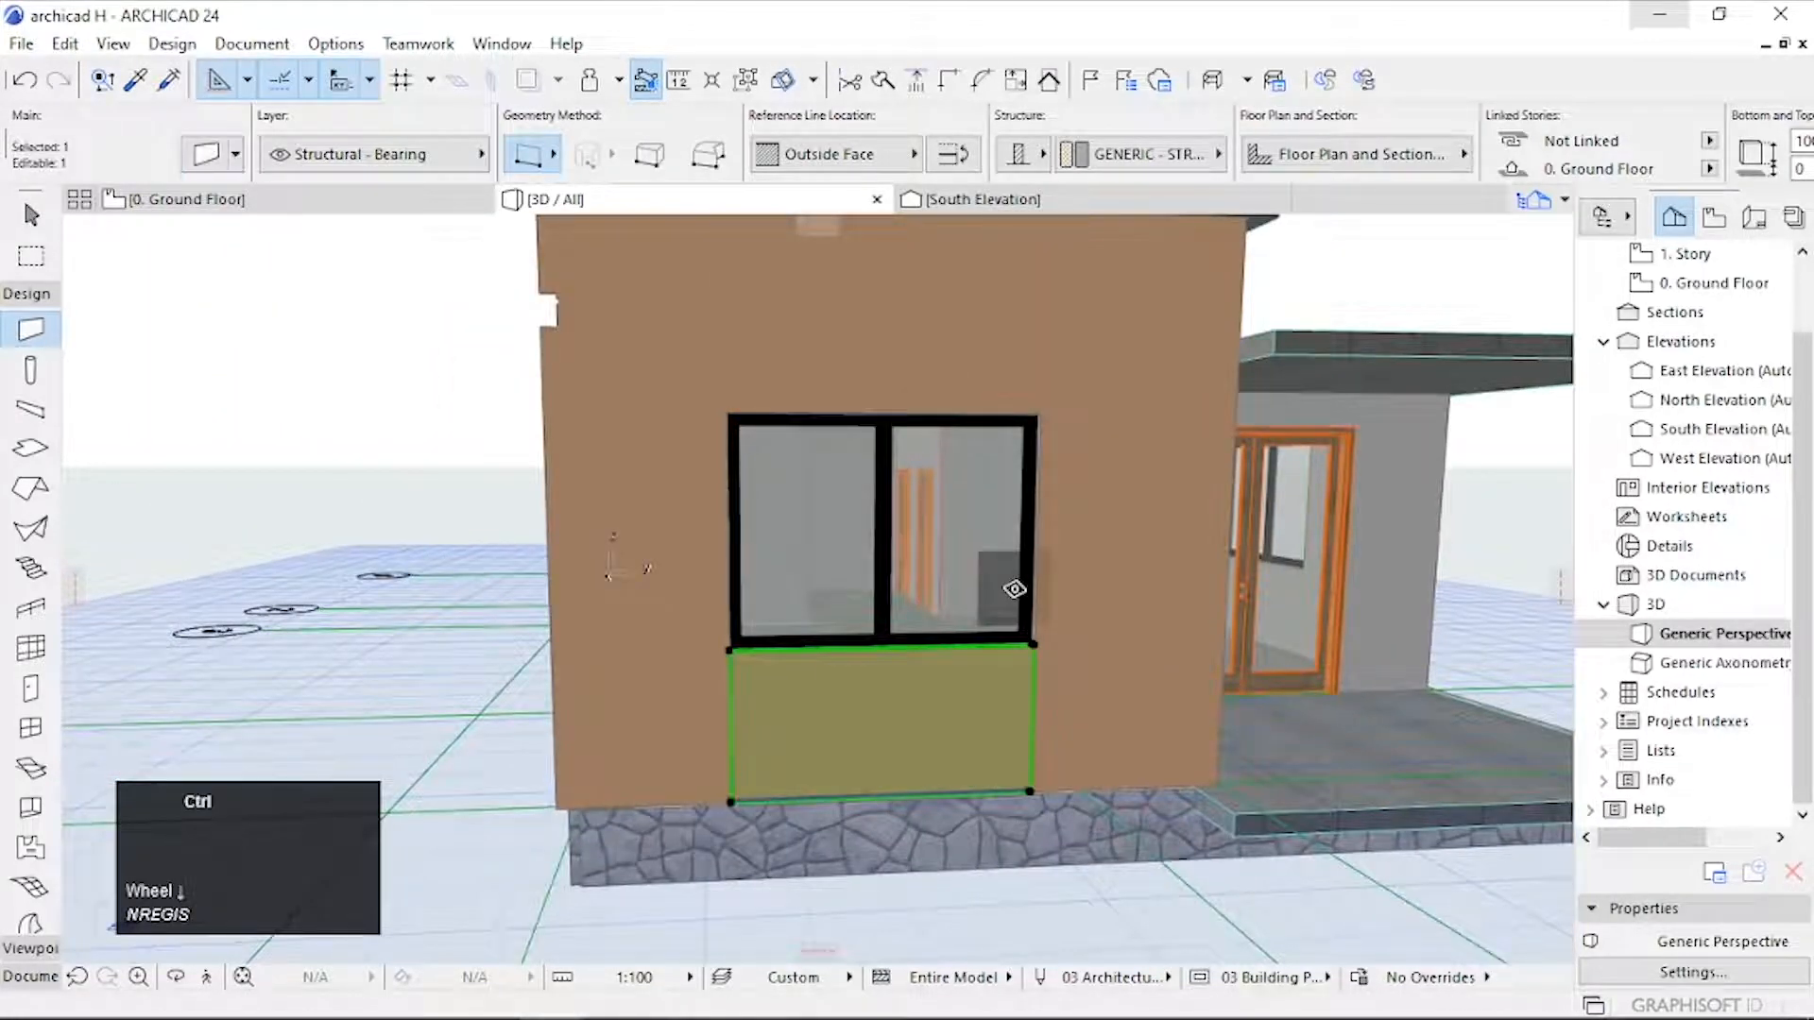
key("ctrl+t")
left_click(1115, 366)
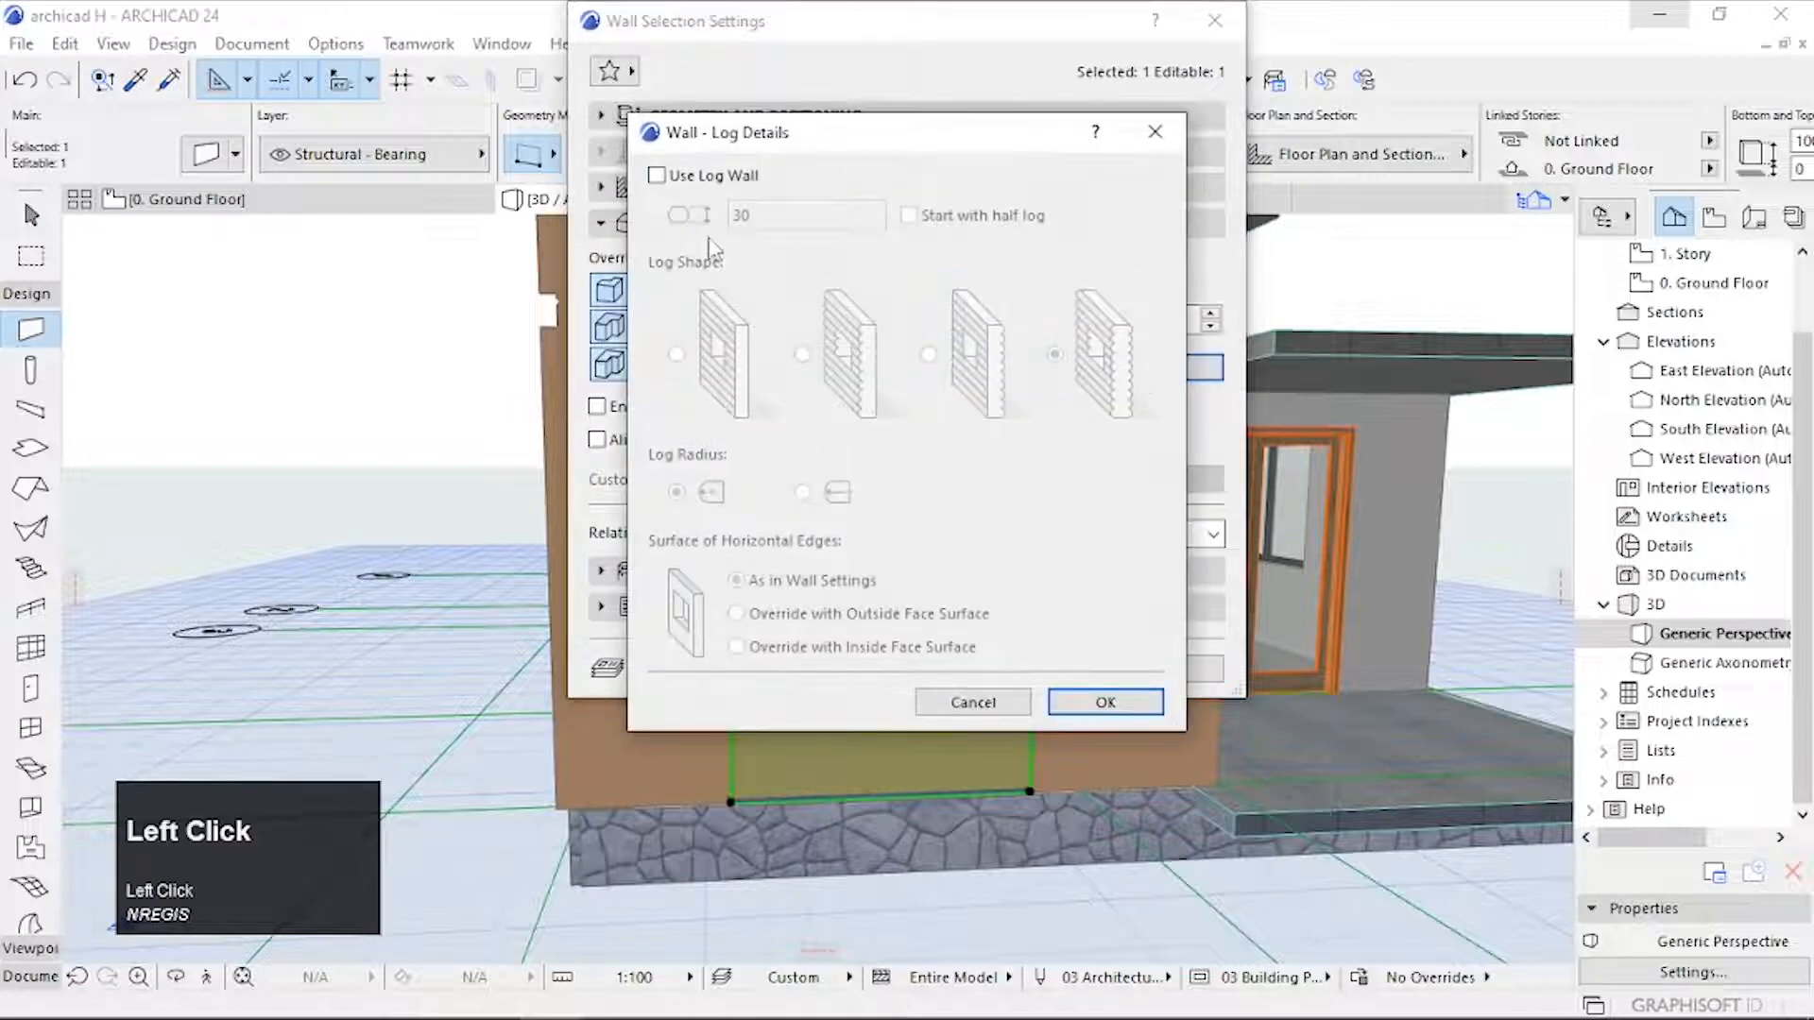
left_click(656, 176)
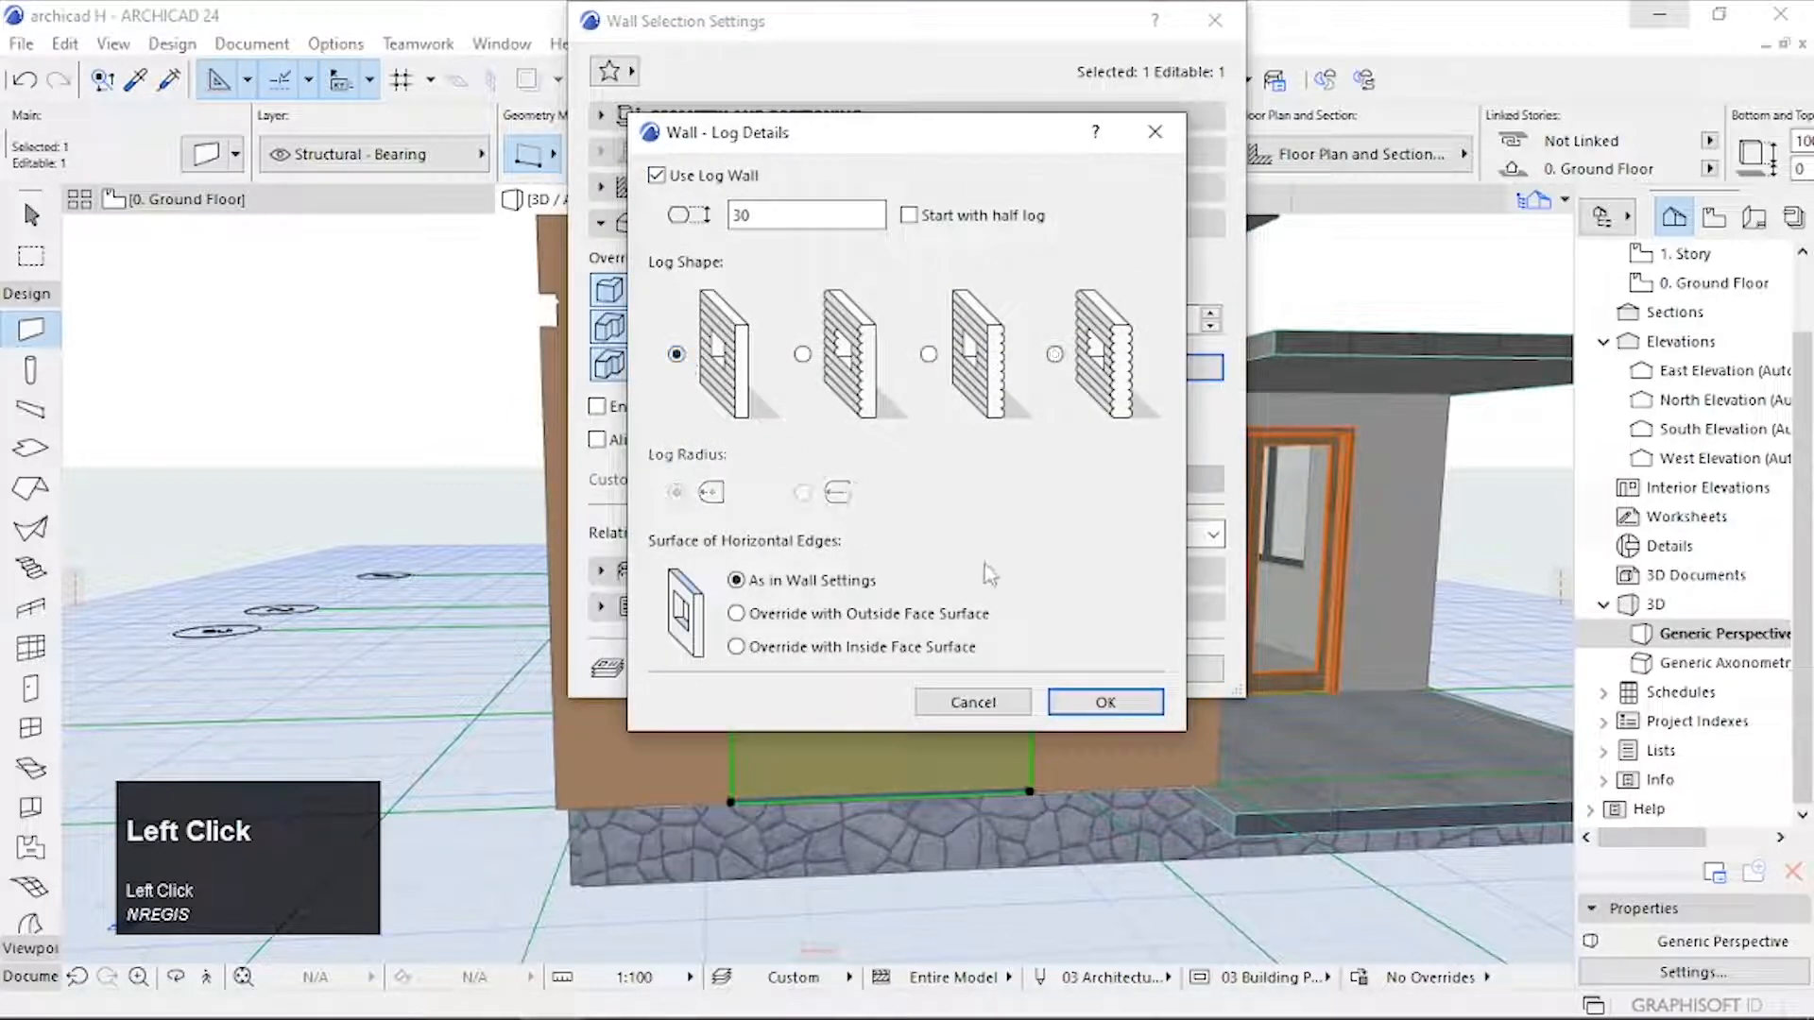
left_click(1107, 703)
left_click(1172, 672)
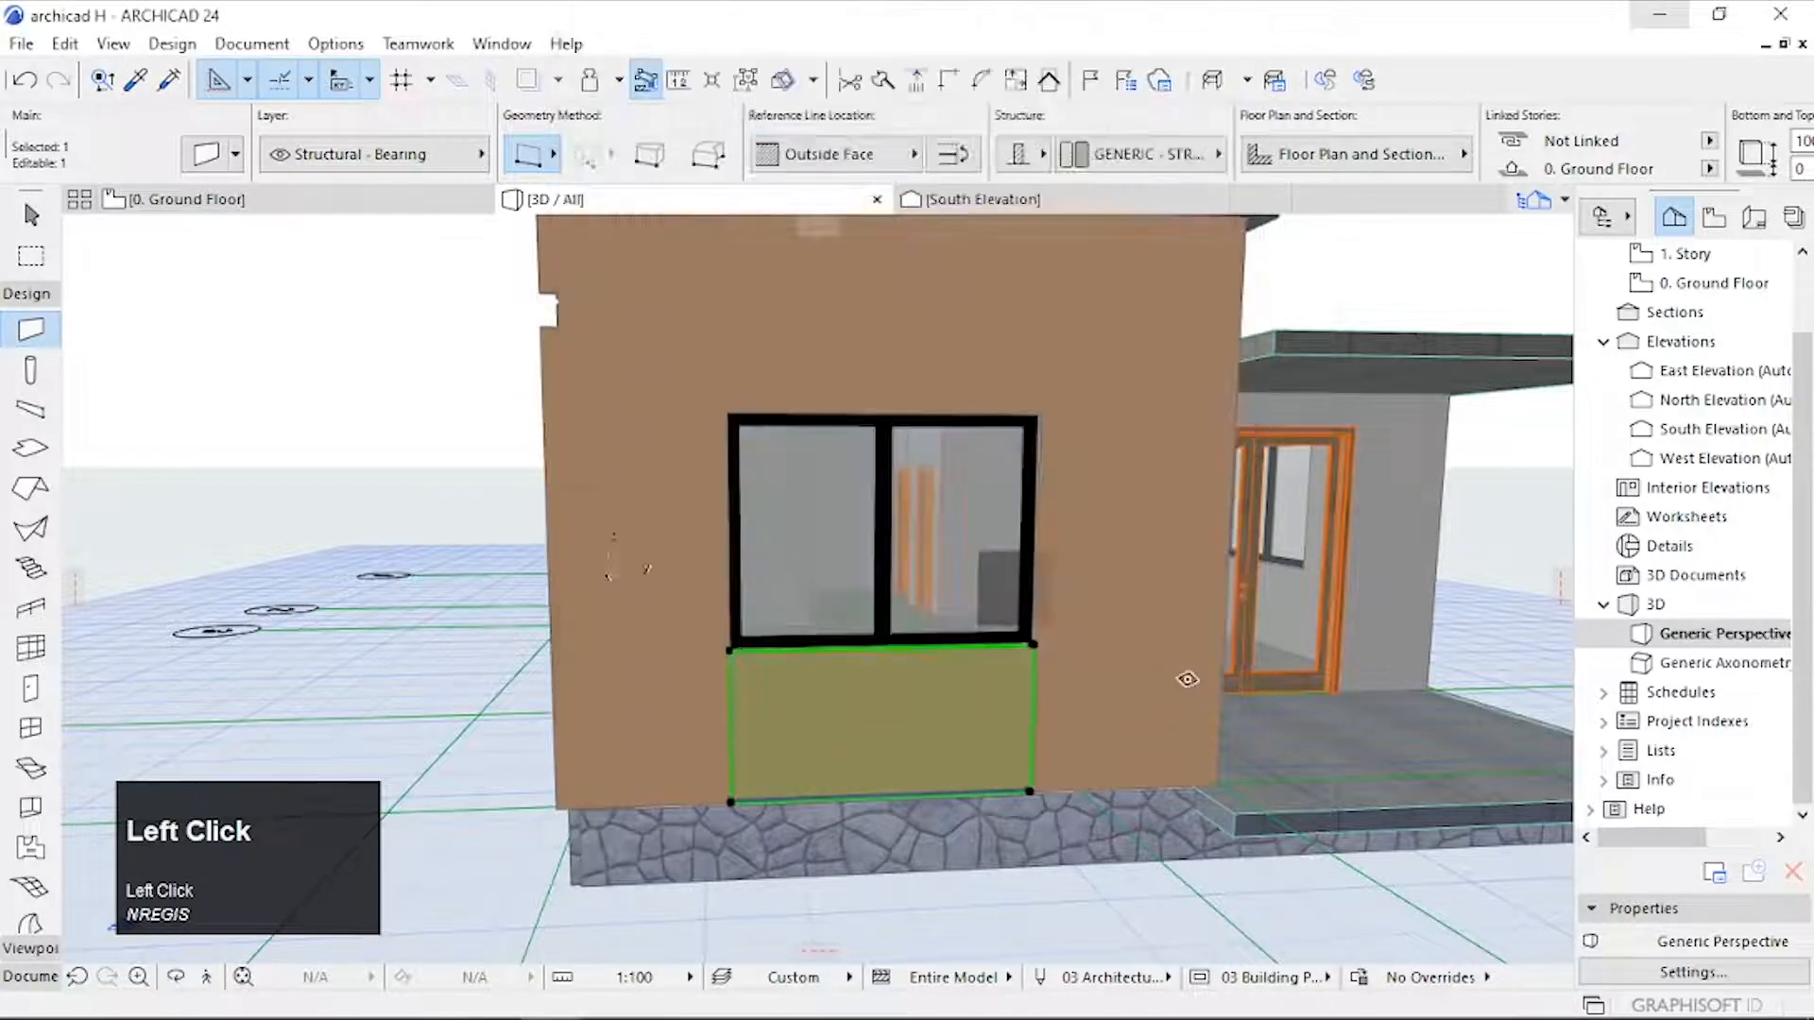
scroll(866, 729, "up", 5)
scroll(865, 729, "up", 2)
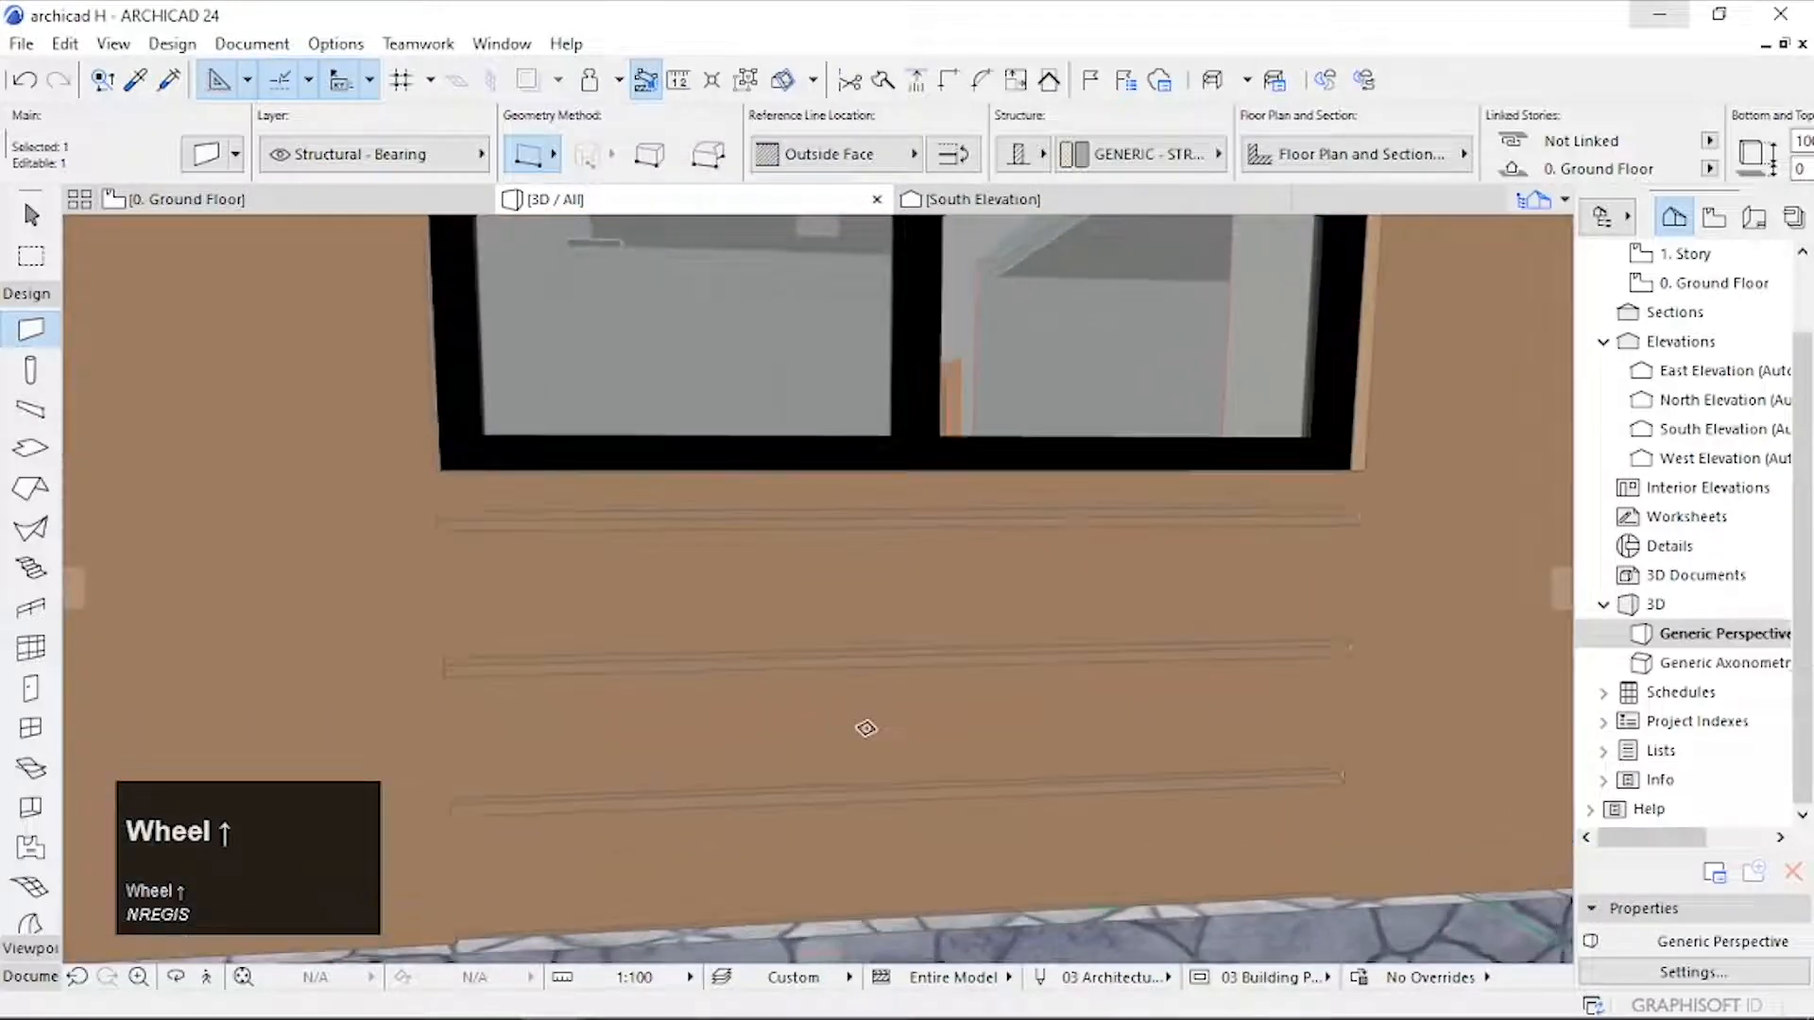
scroll(863, 733, "down", 8)
left_click(1451, 584)
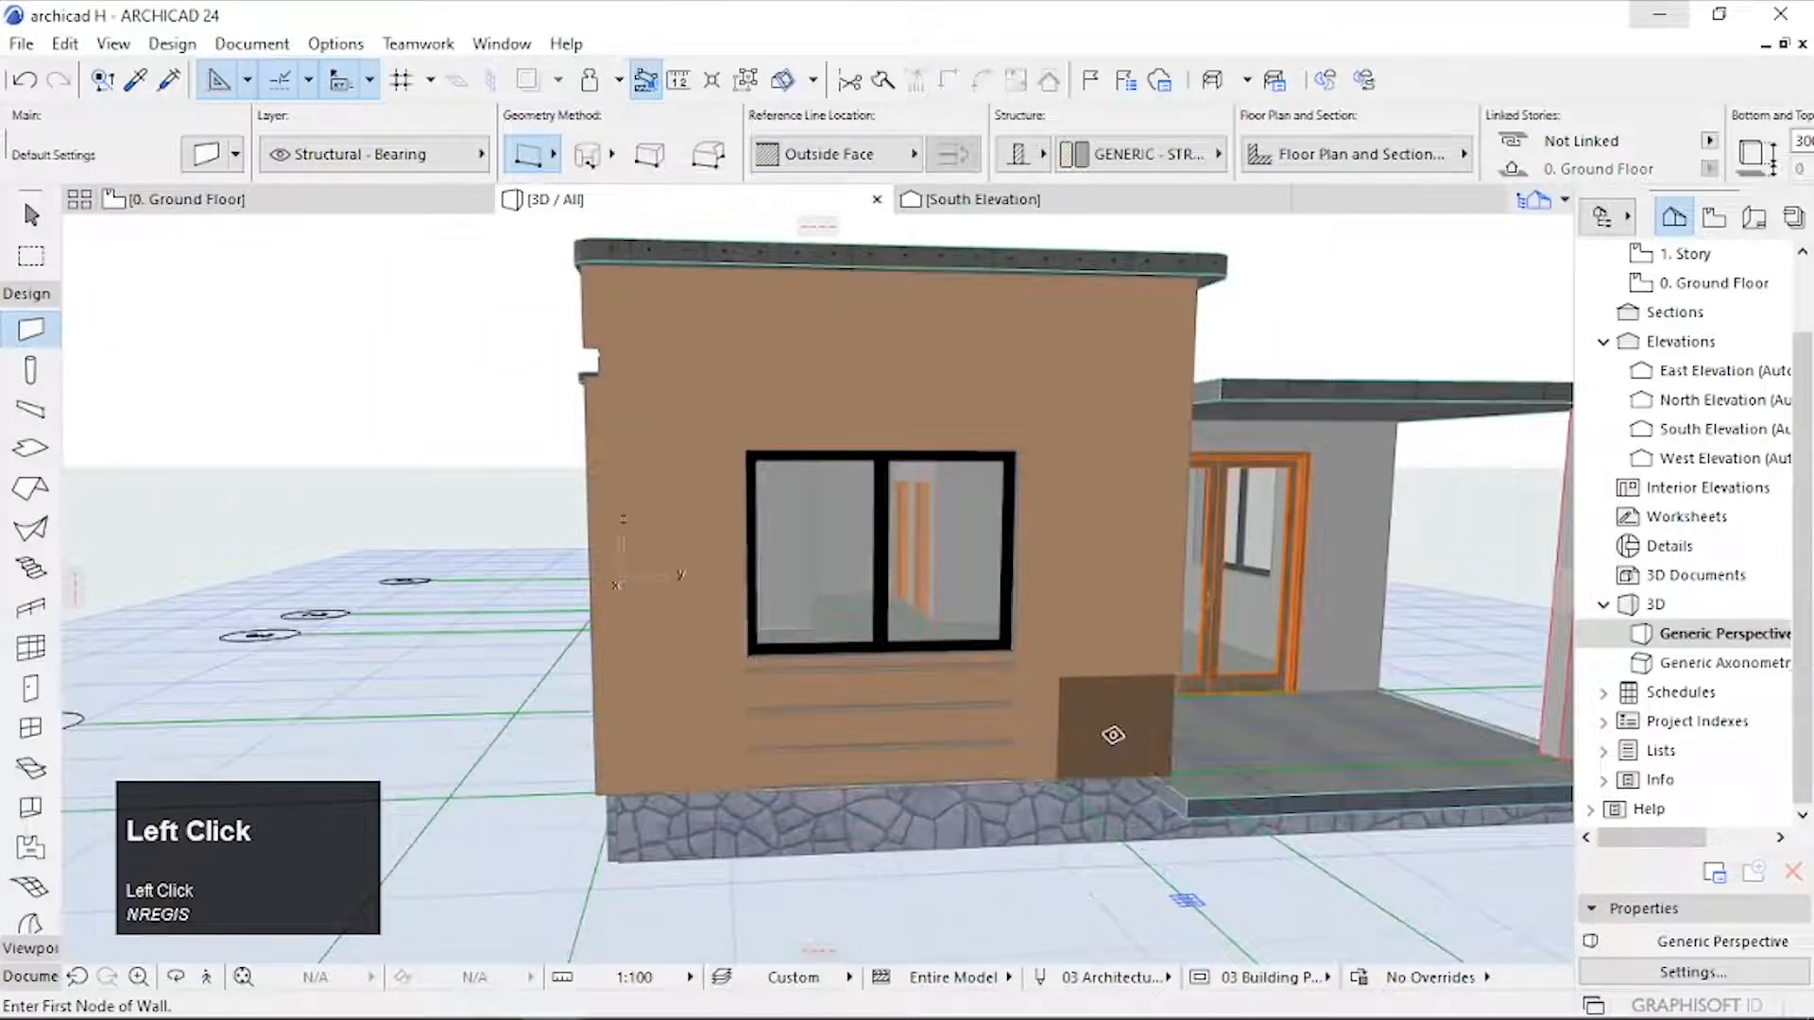
Step: Make both side panels of the end wall log walls with log height 30 and the flat log shape
left_click(1071, 713, "shift")
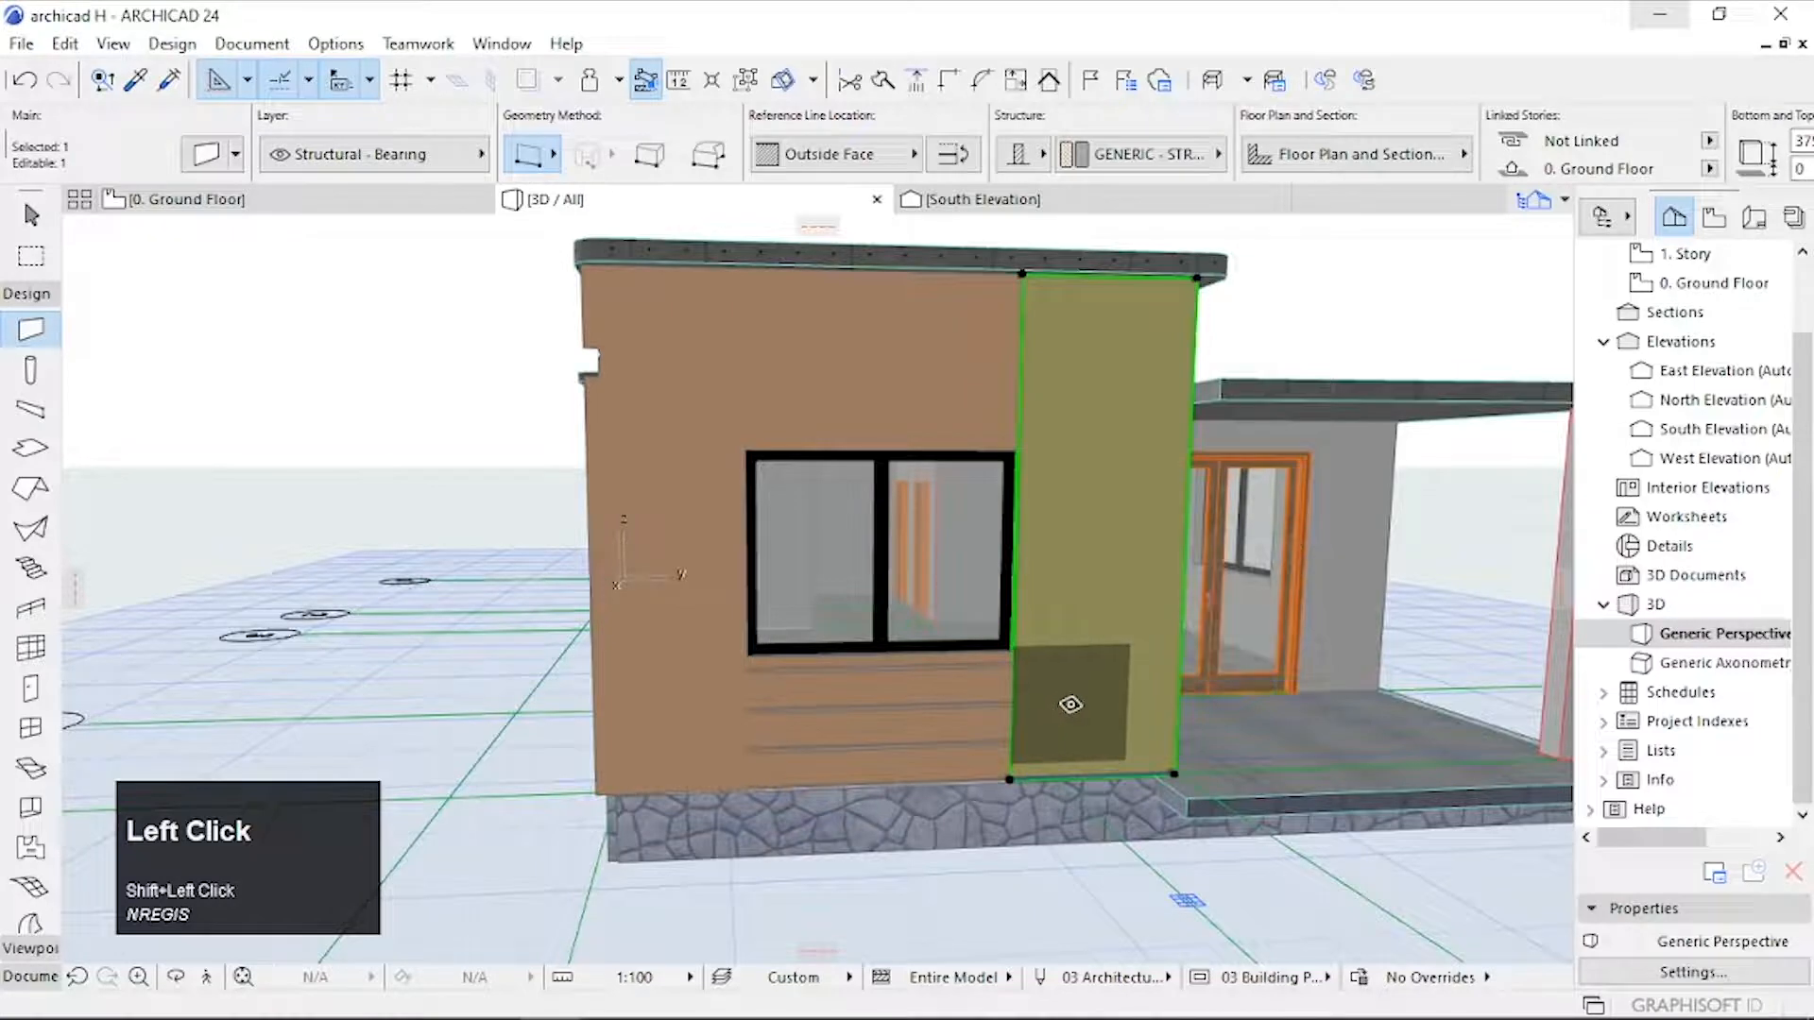
left_click(687, 646, "shift")
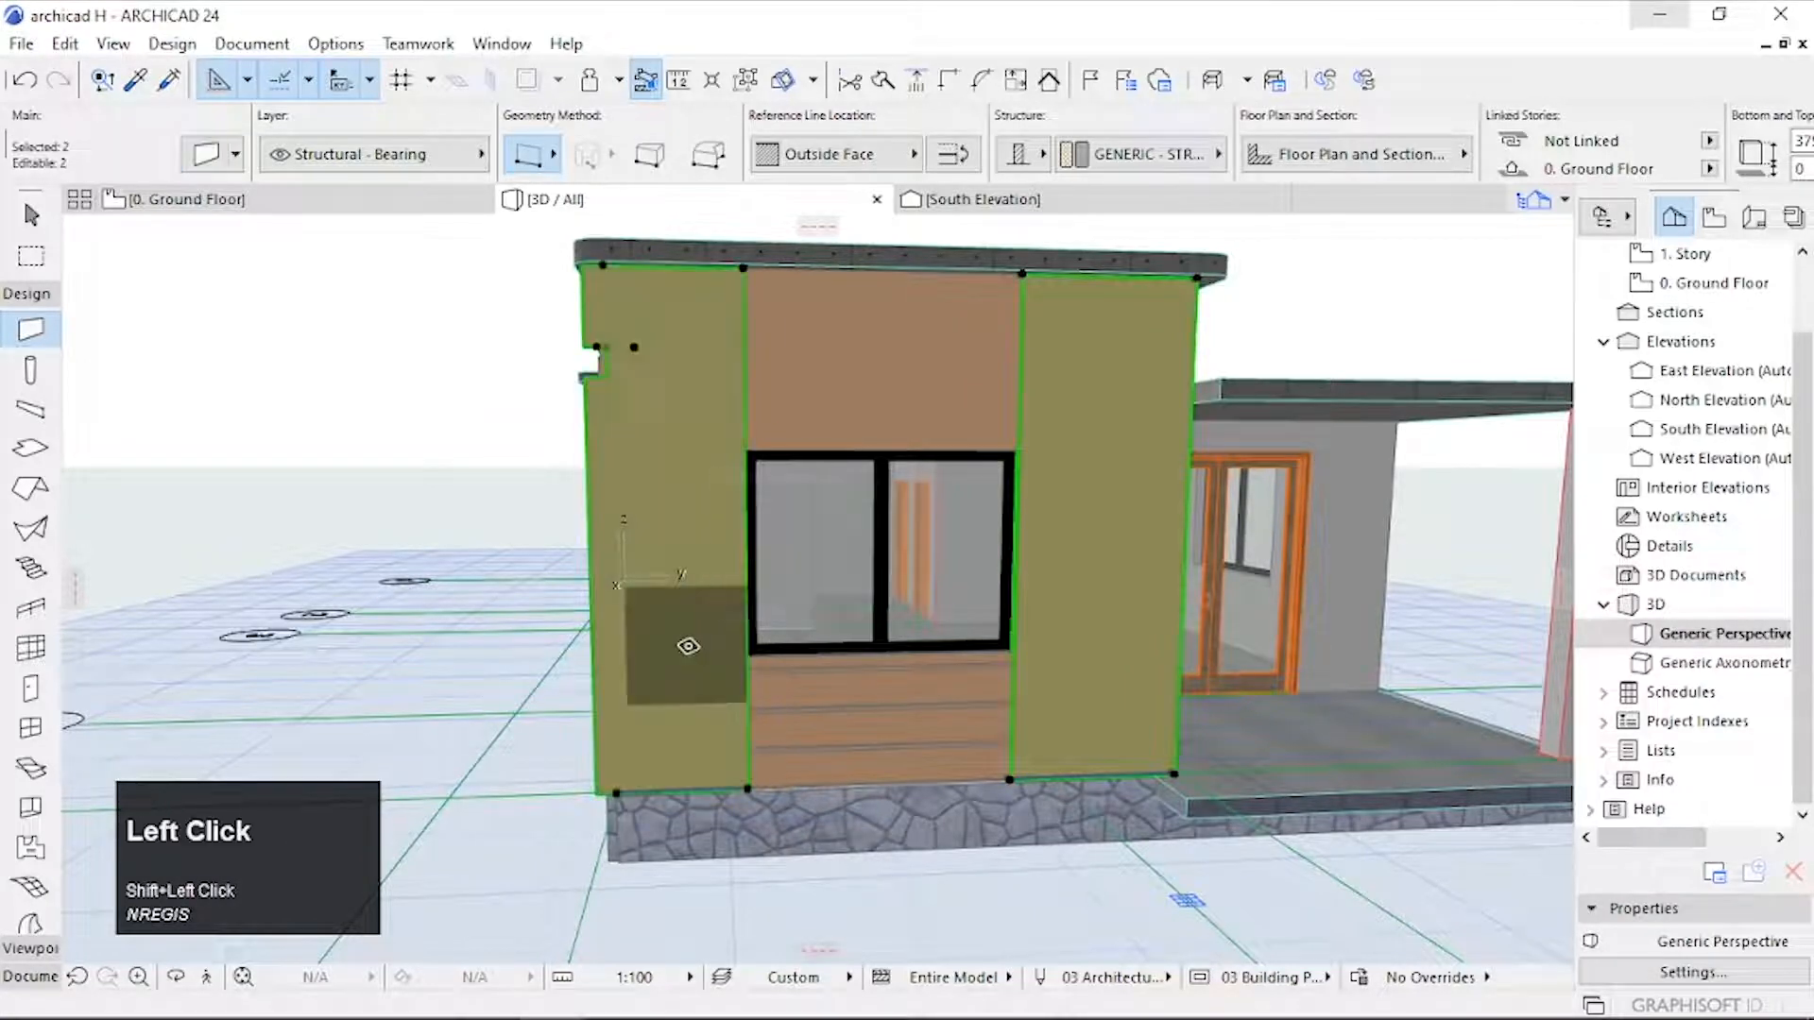
key("ctrl+t")
left_click(1113, 369)
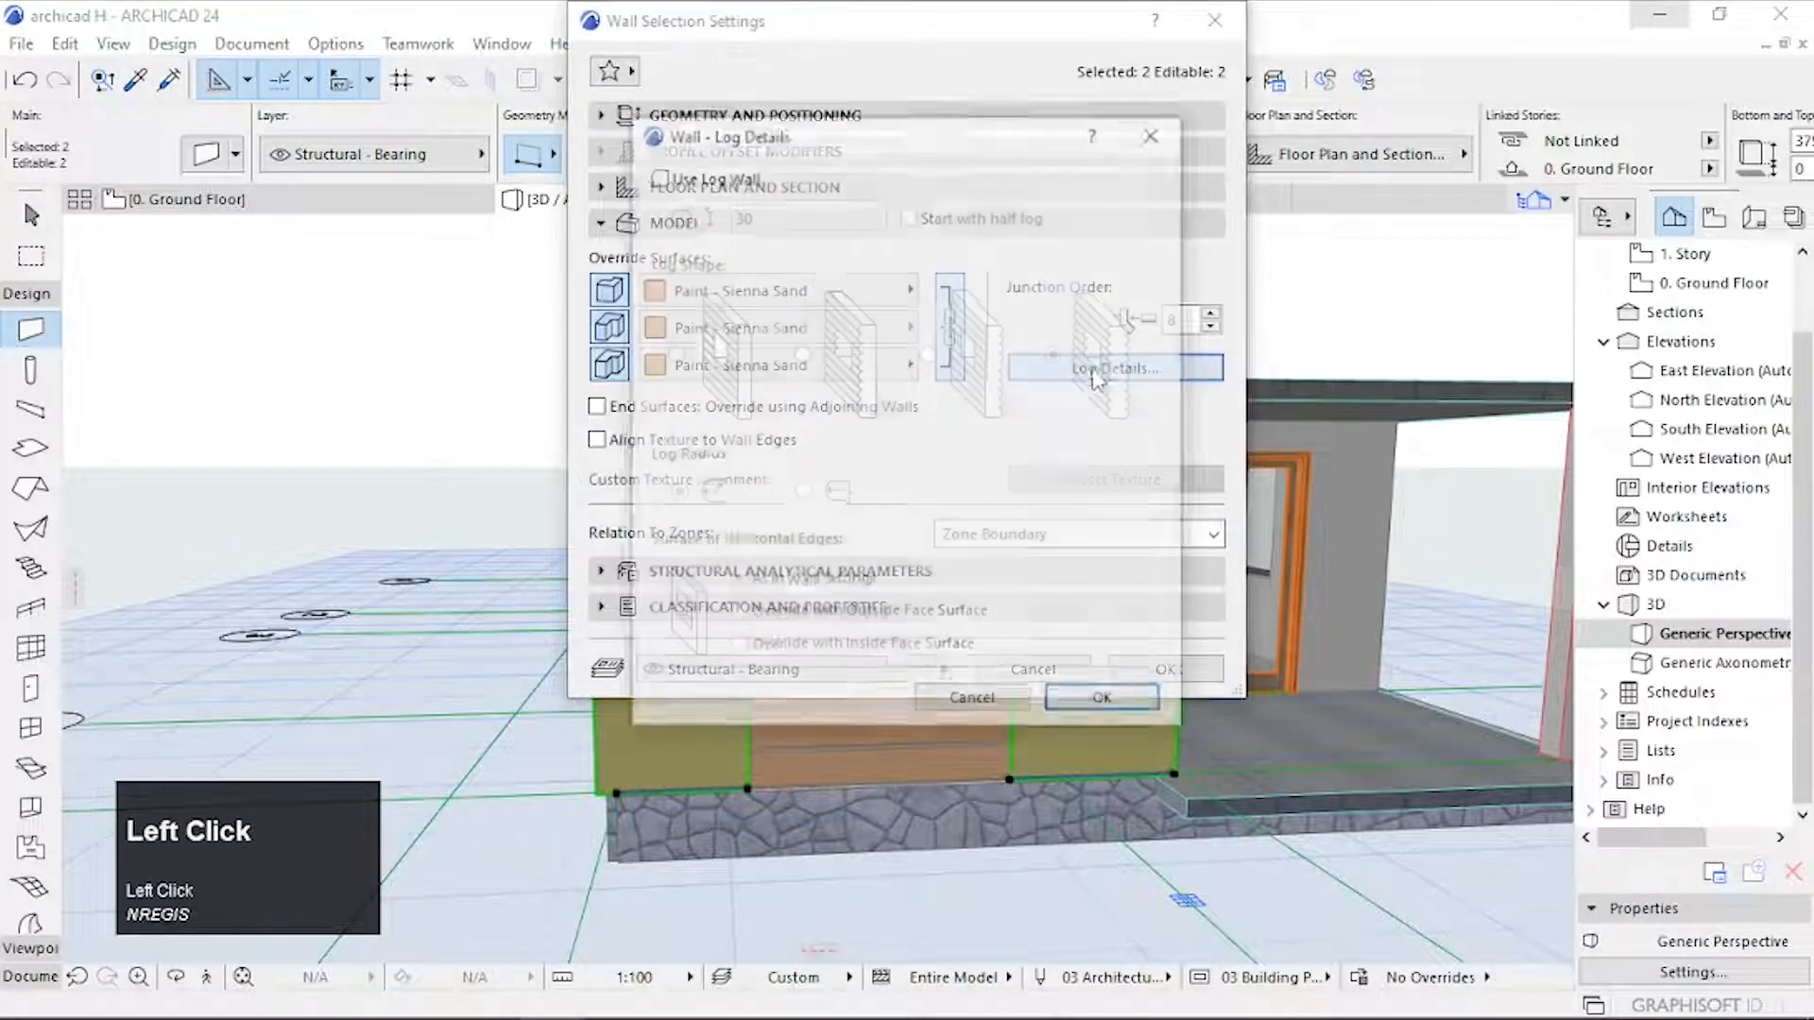
left_click(656, 177)
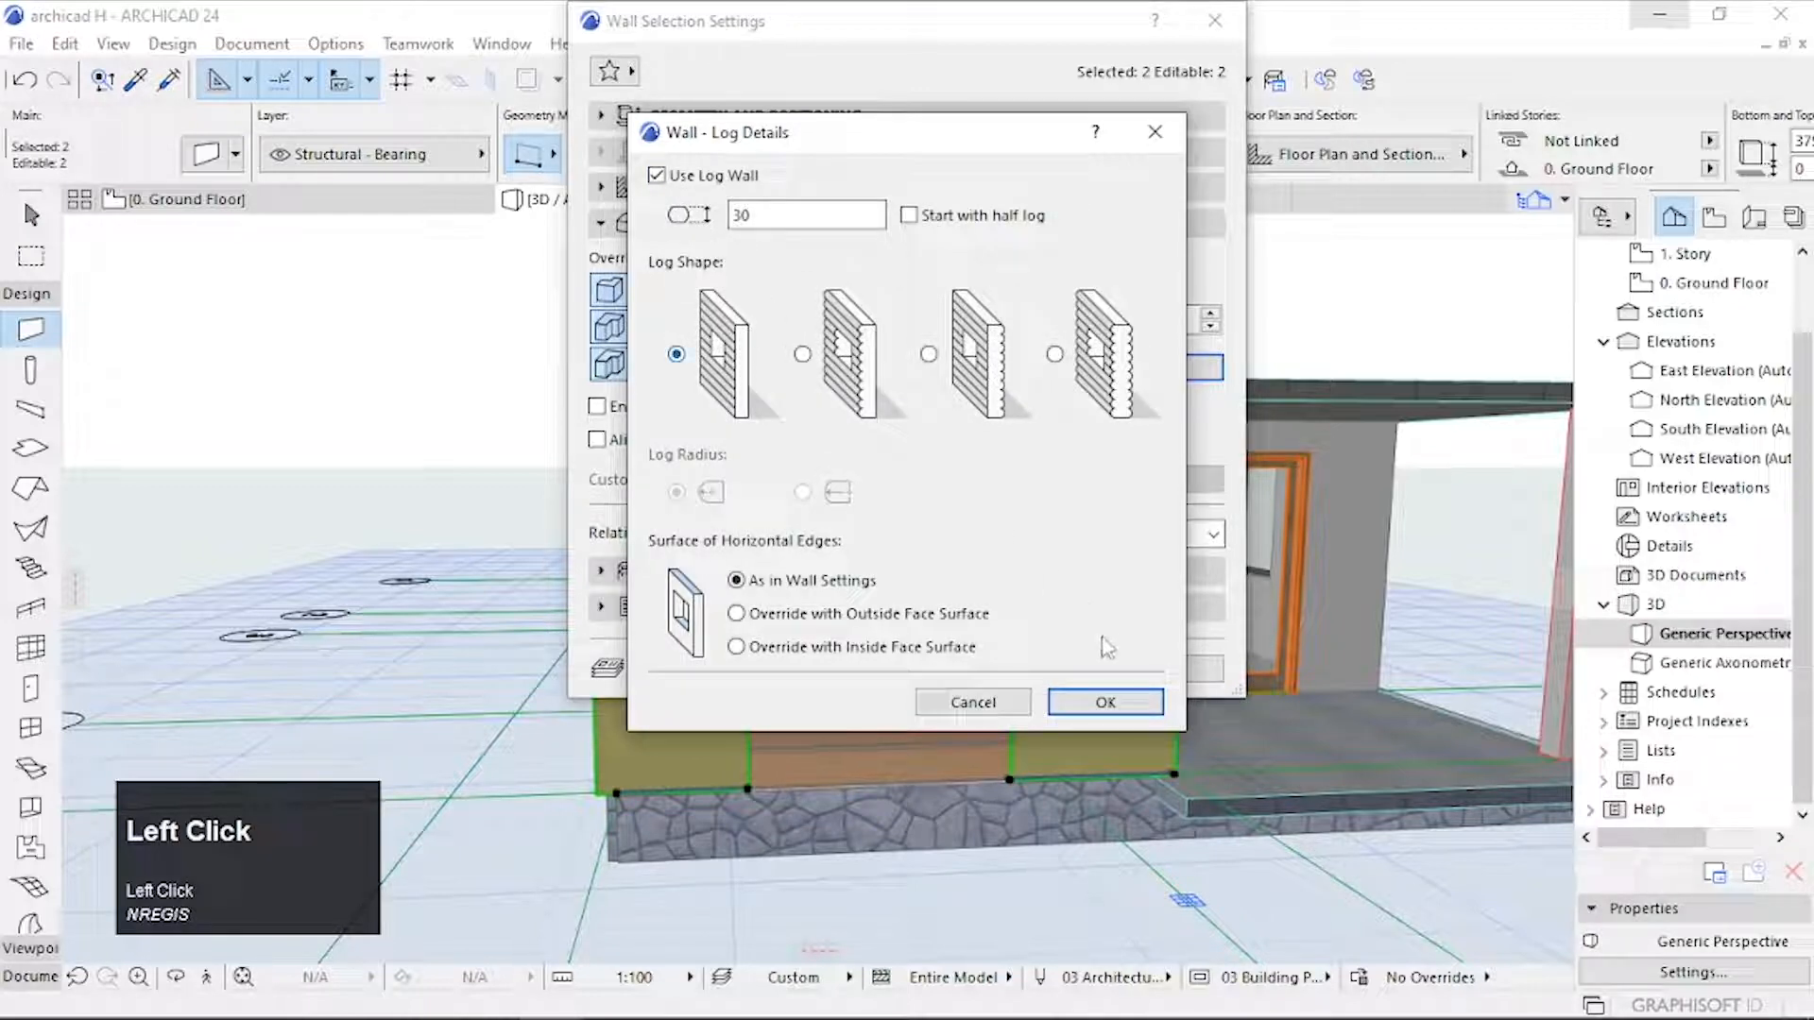
left_click(1100, 703)
left_click(1119, 677)
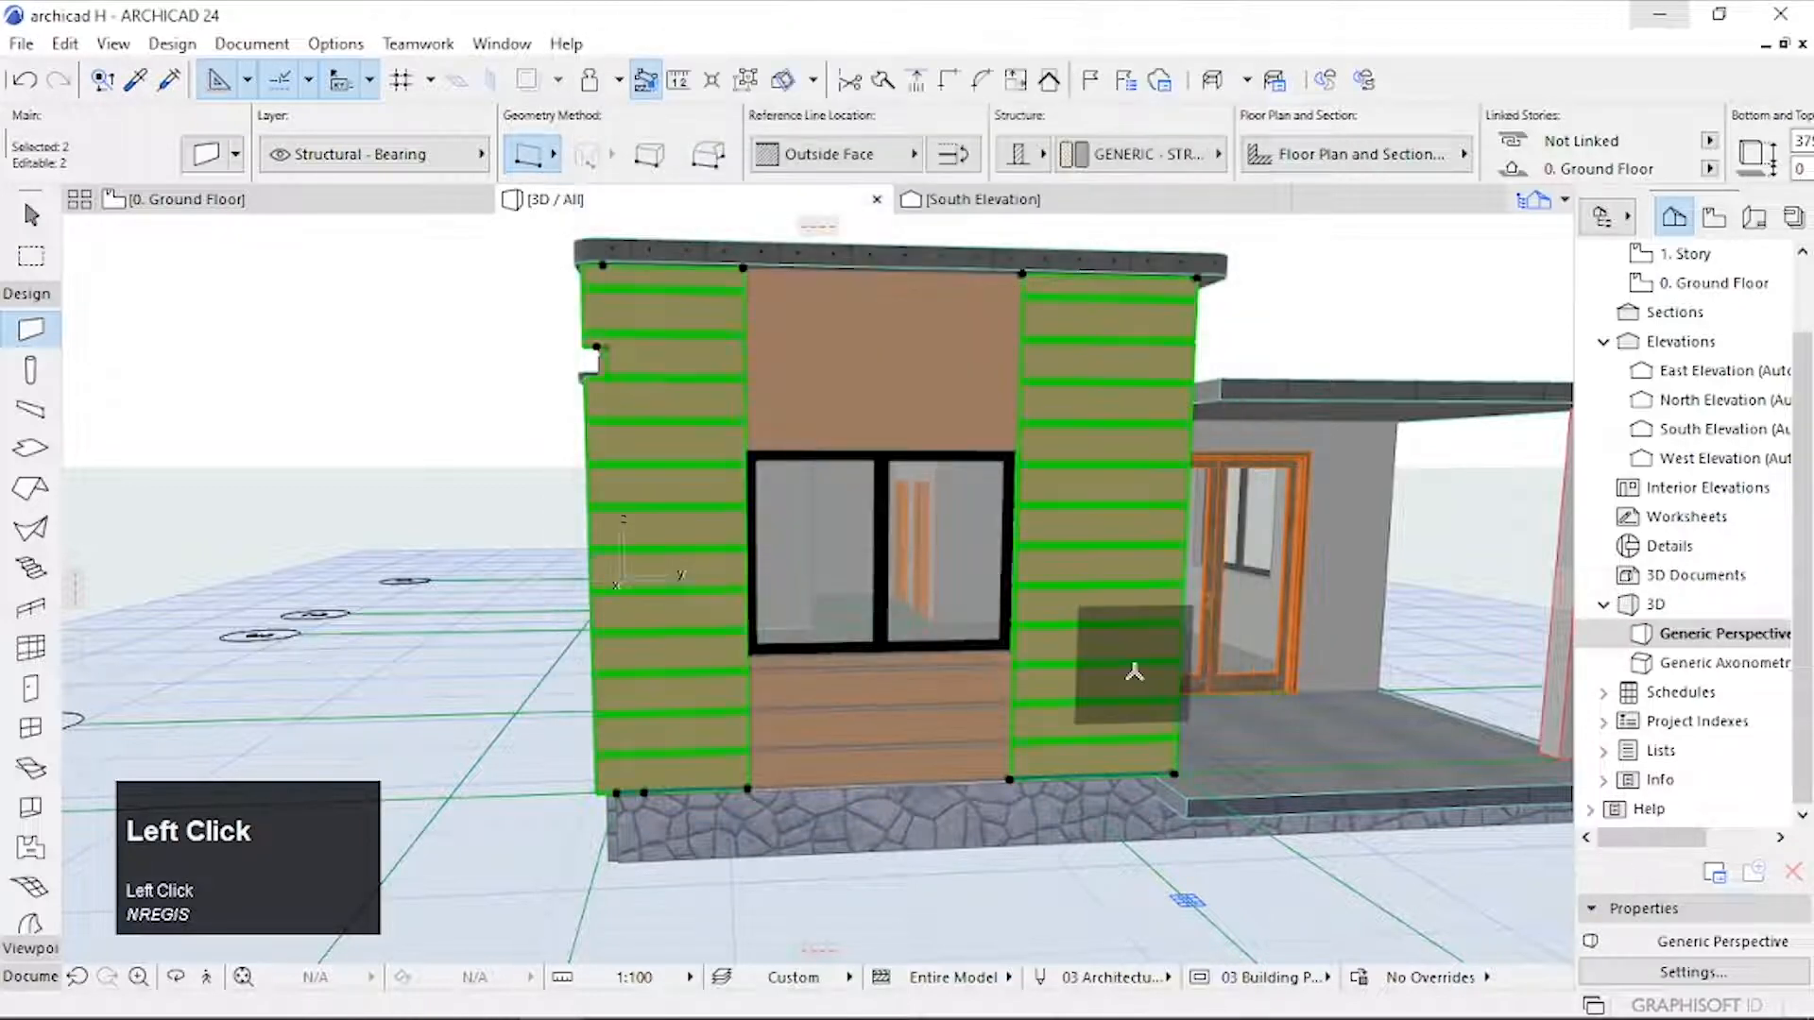
Step: Turn the panel above the end wall's window into a log wall with log height 30 and the flat log shape
key("Escape")
left_click(878, 378, "shift")
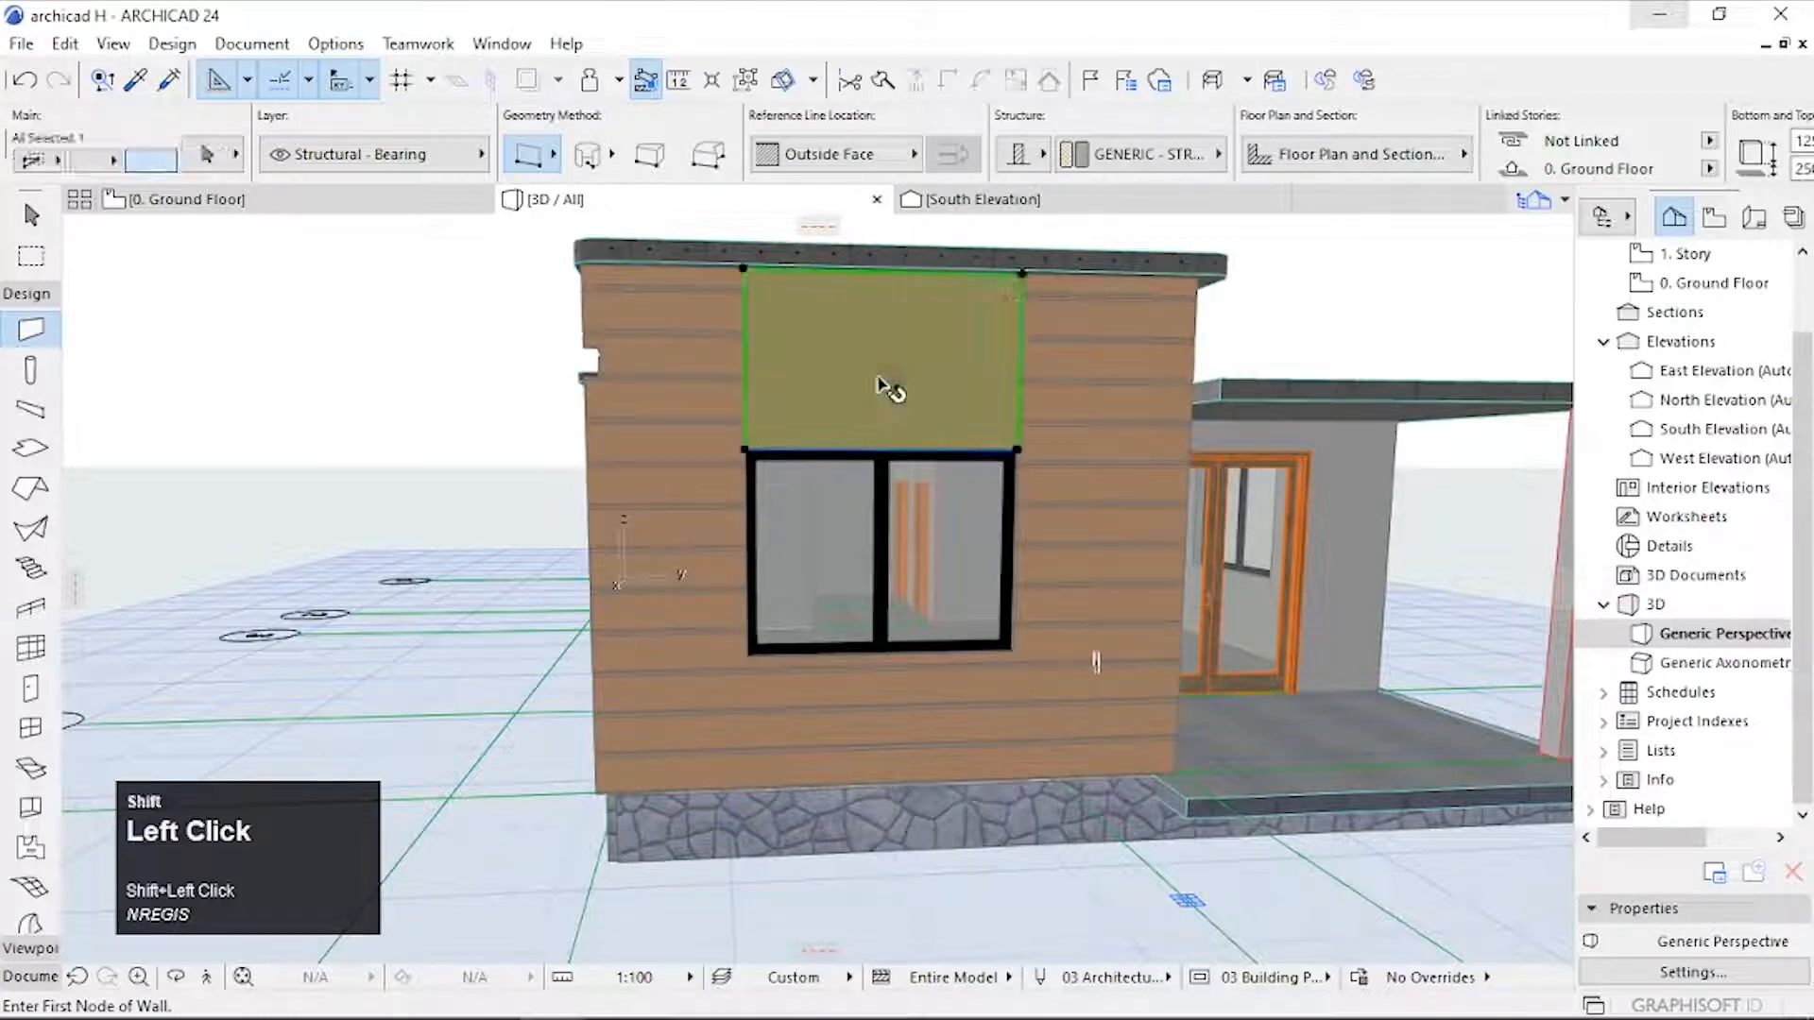
key("ctrl+t")
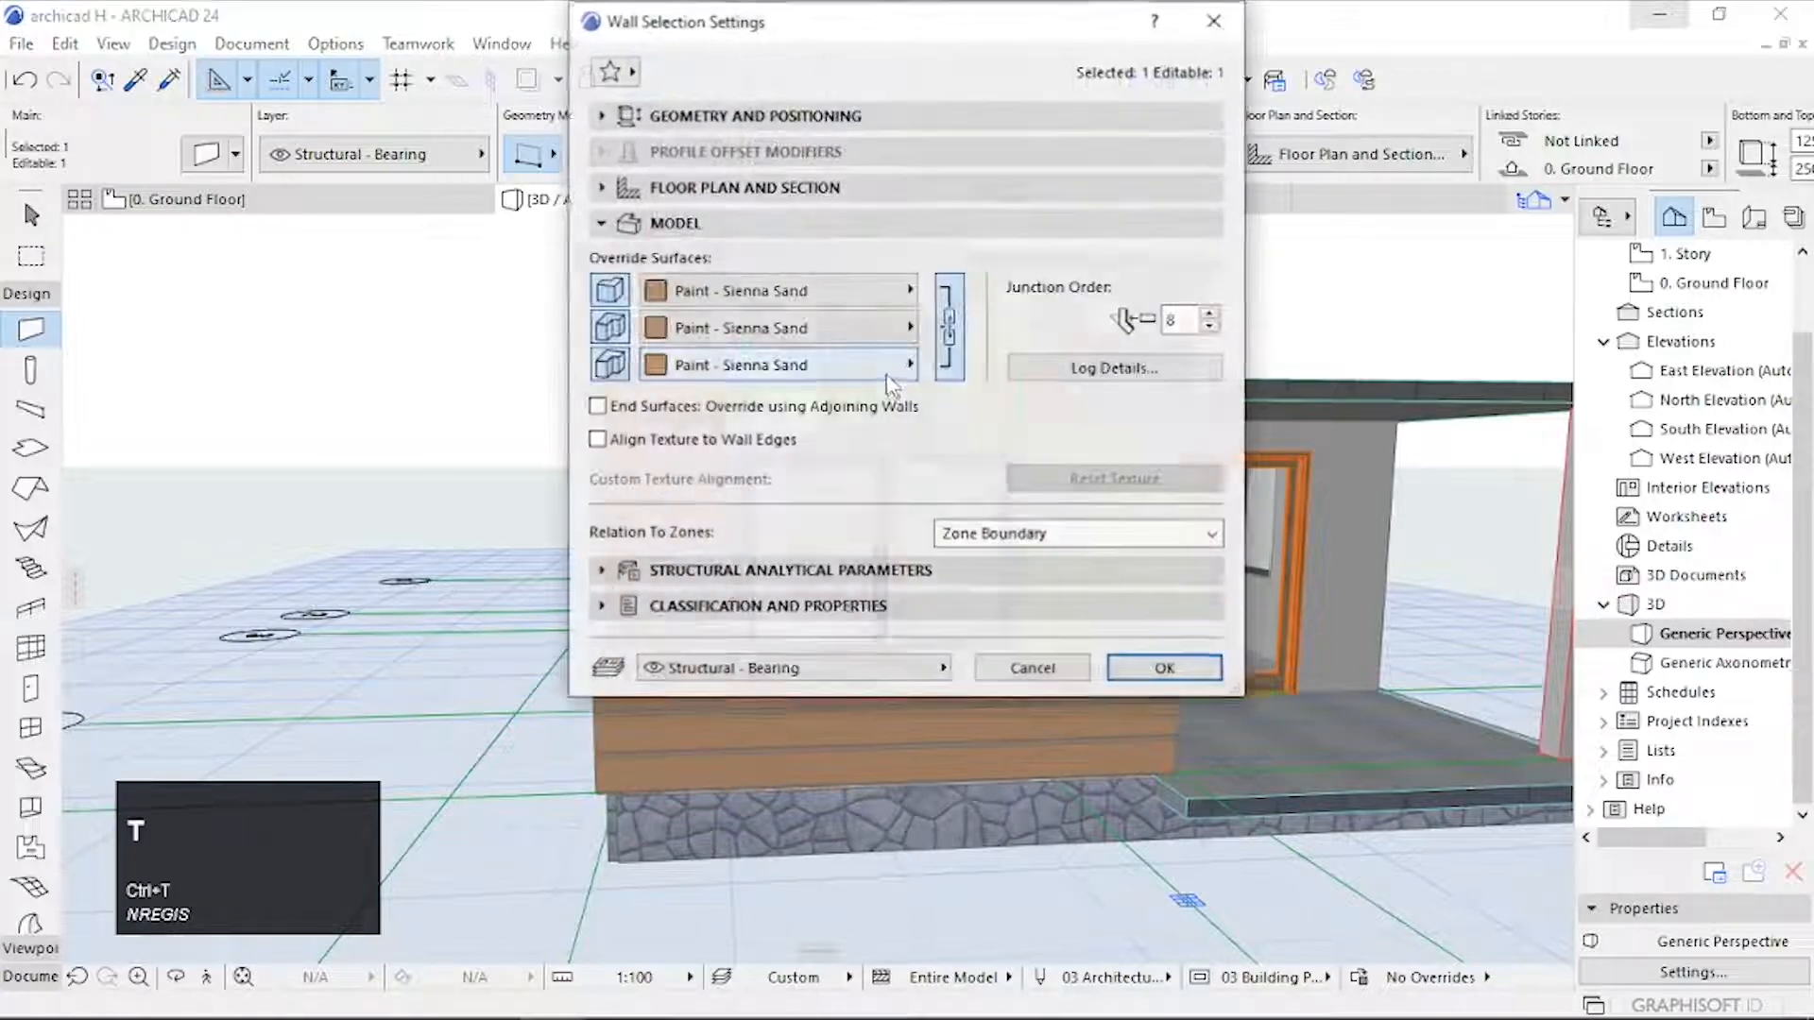
left_click(1121, 668)
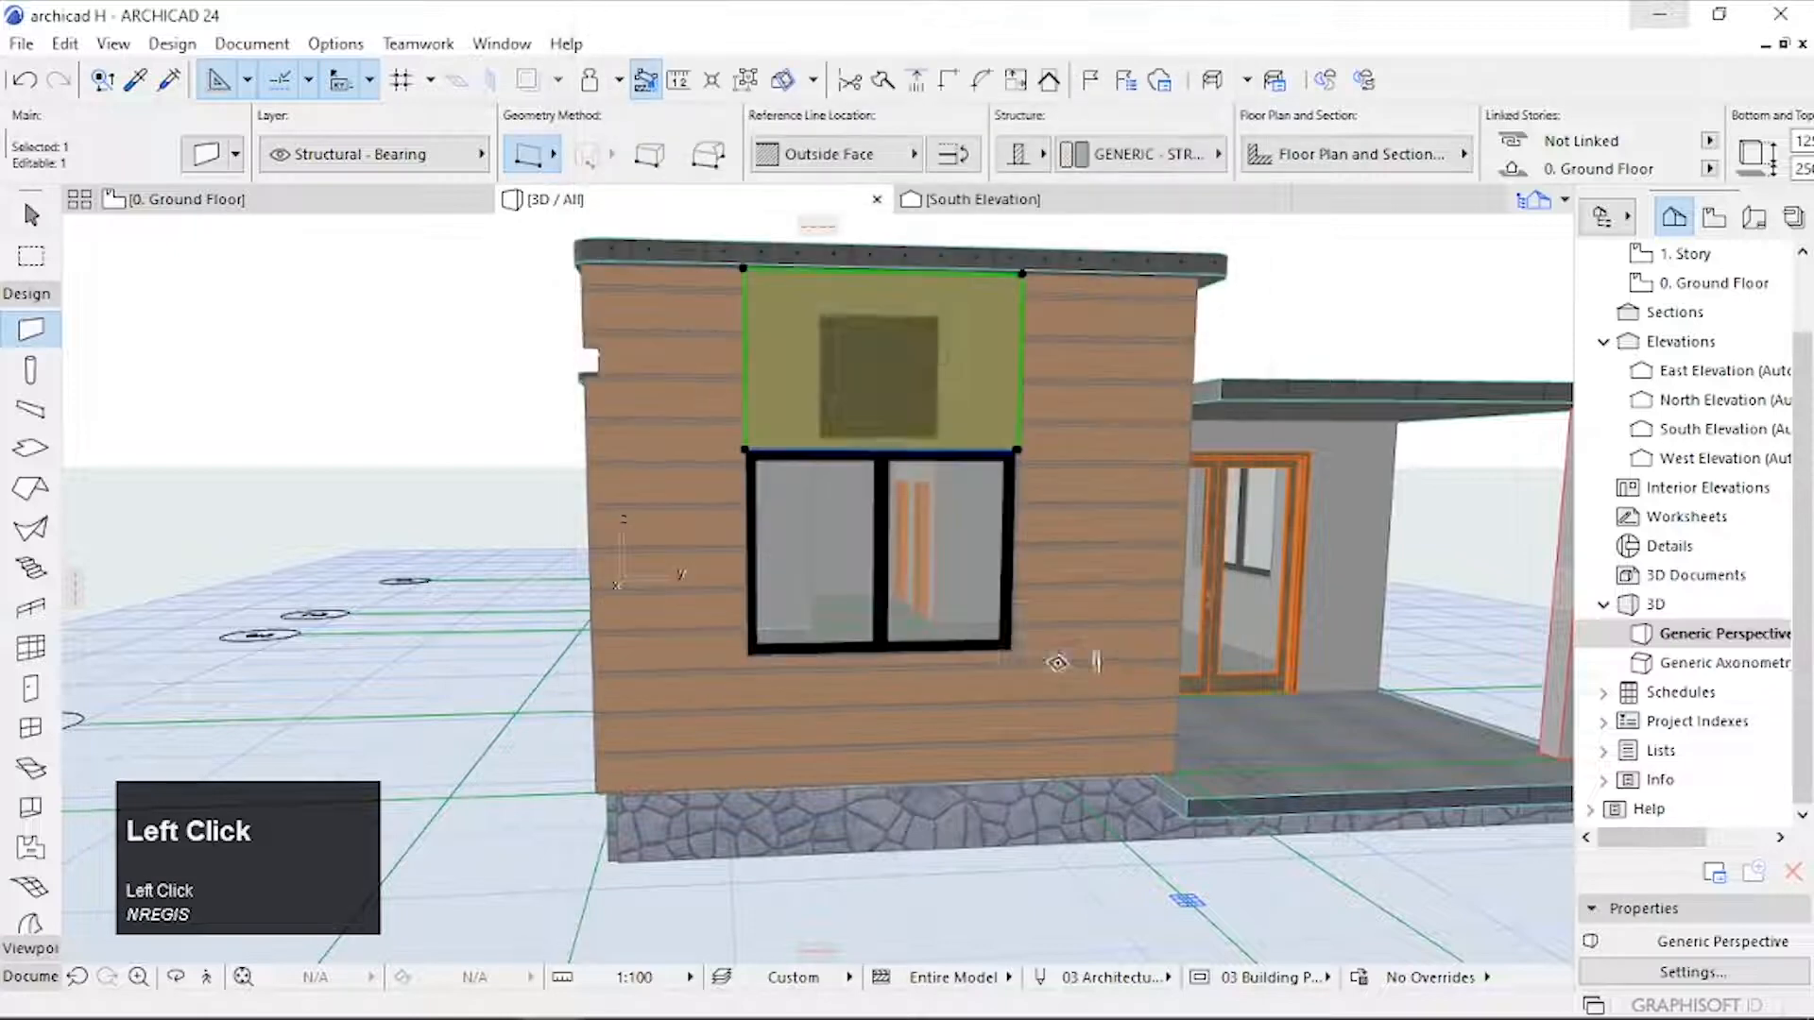
key("ctrl+t")
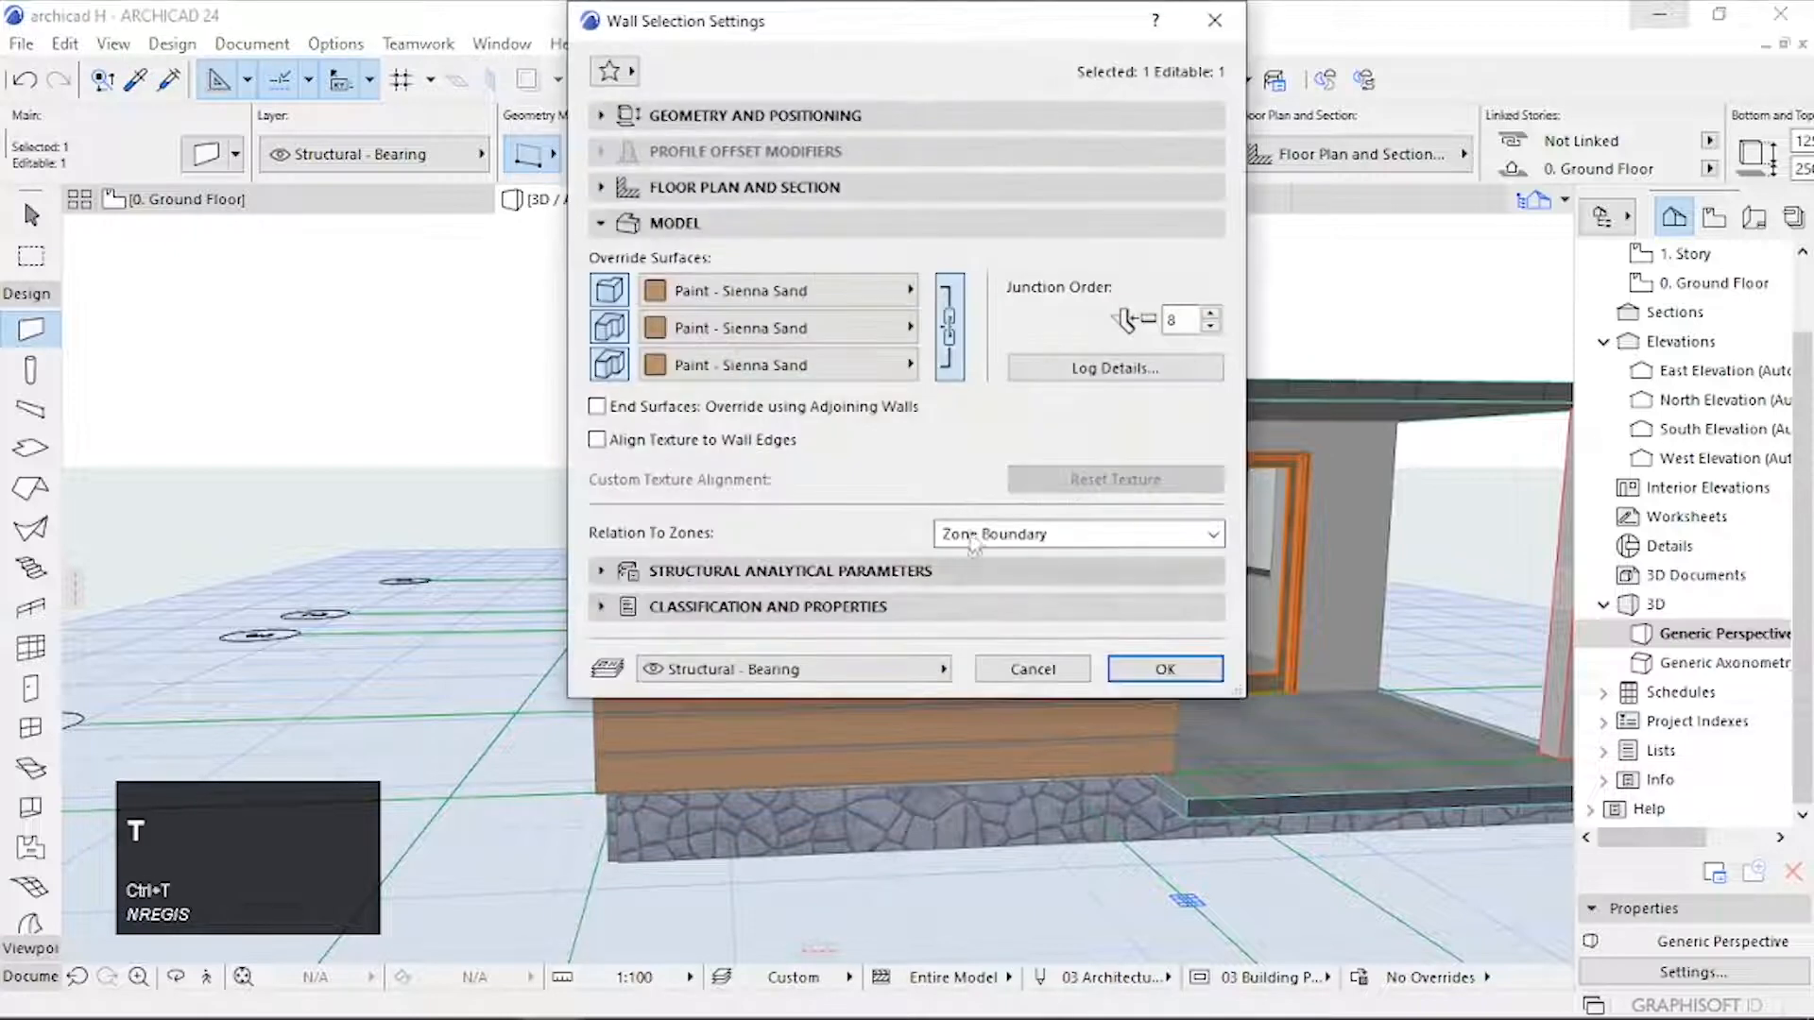
left_click(1115, 367)
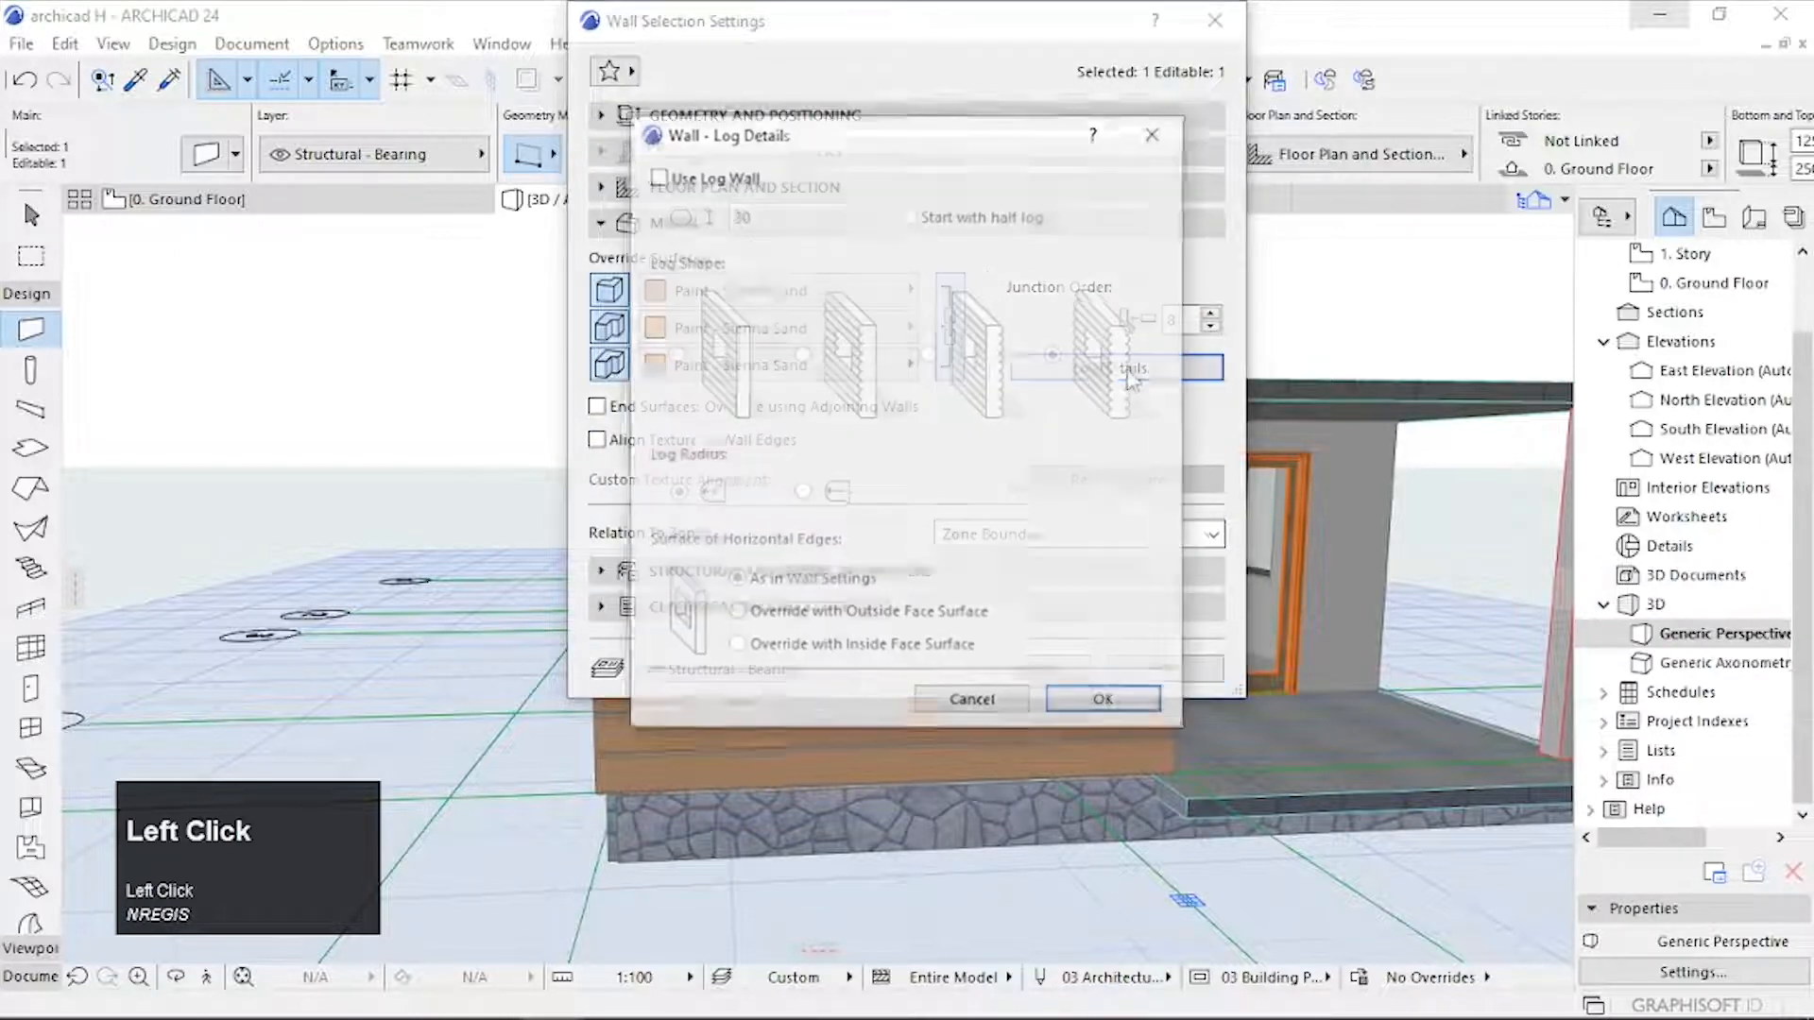
left_click(656, 176)
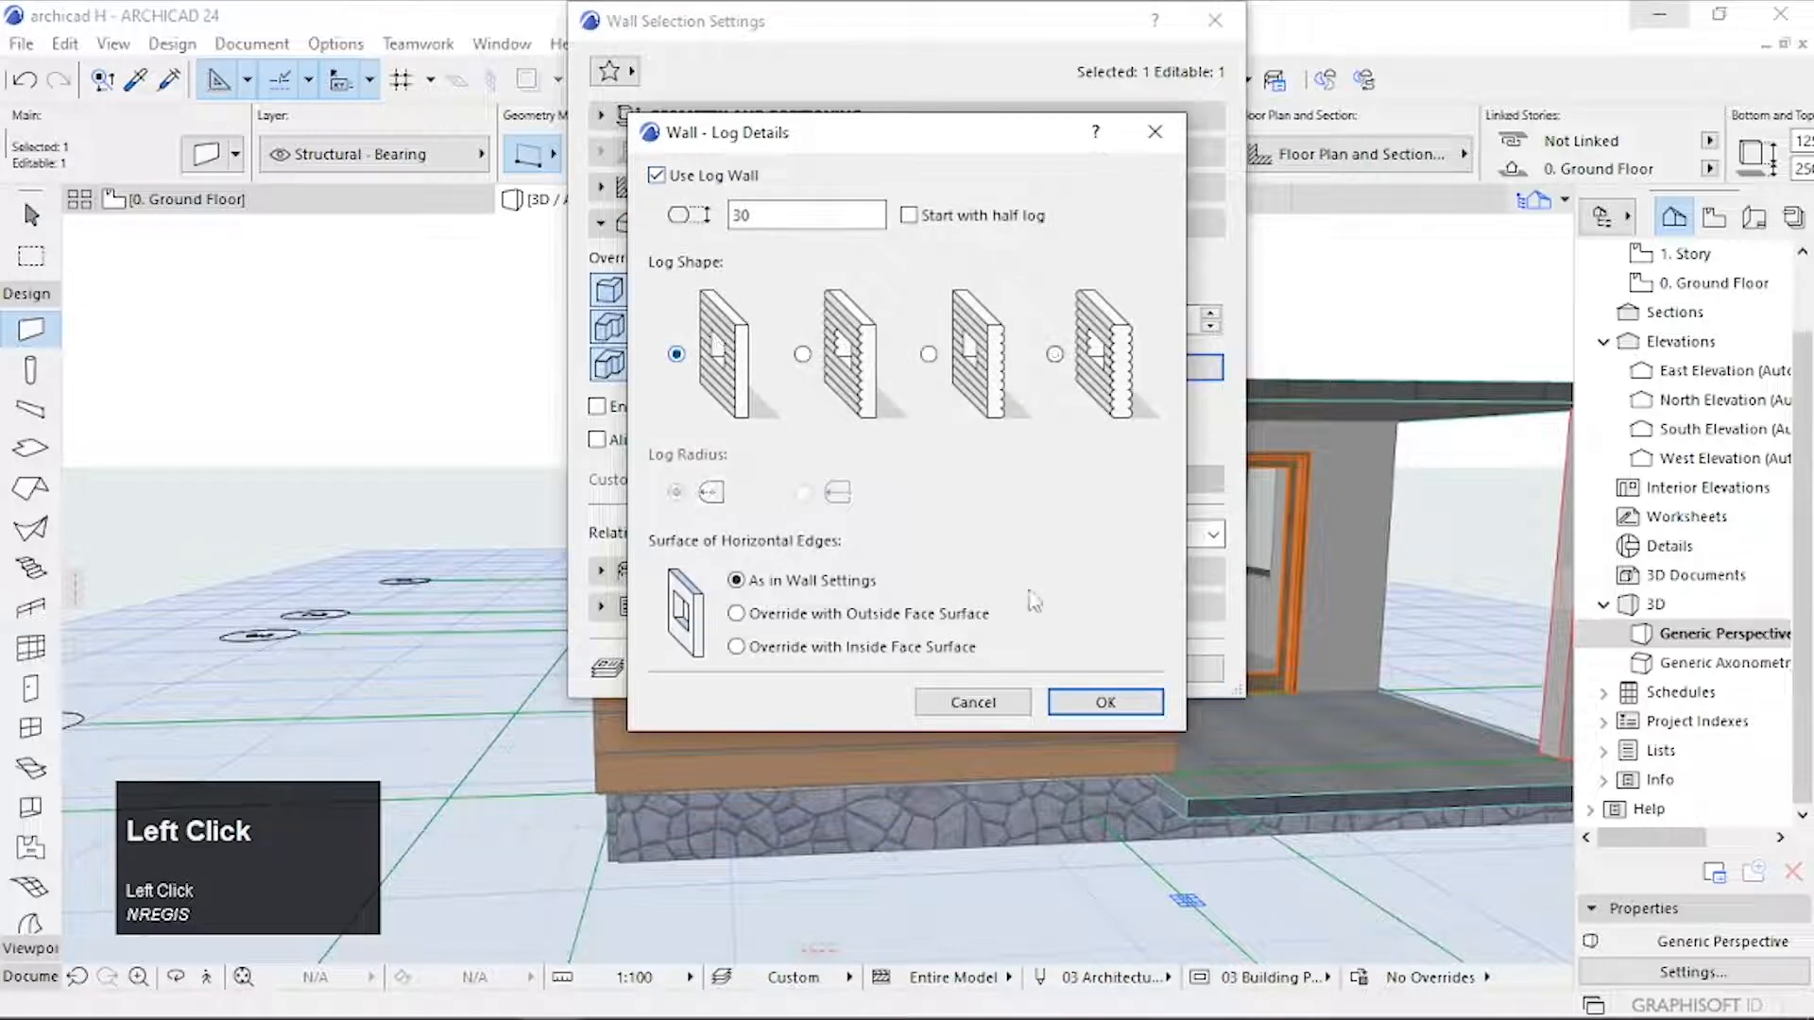
left_click(1105, 703)
left_click(1138, 668)
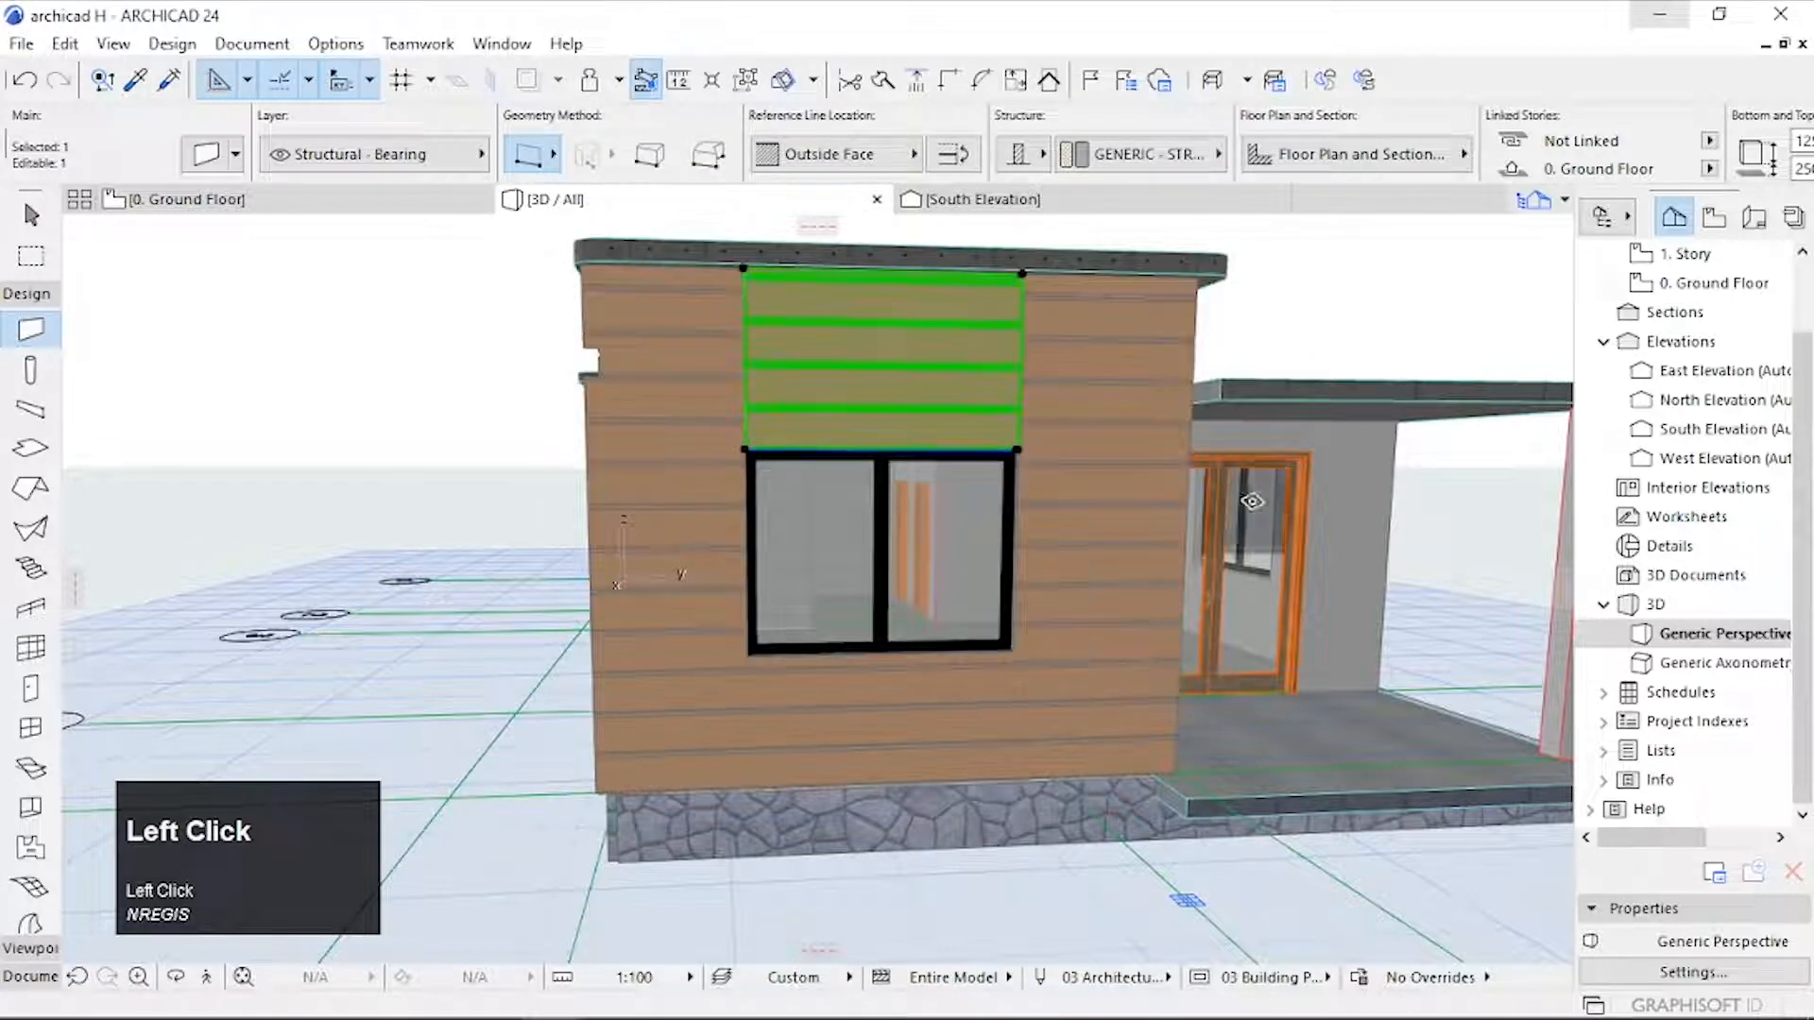
left_click(1383, 307)
scroll(935, 345, "up", 1)
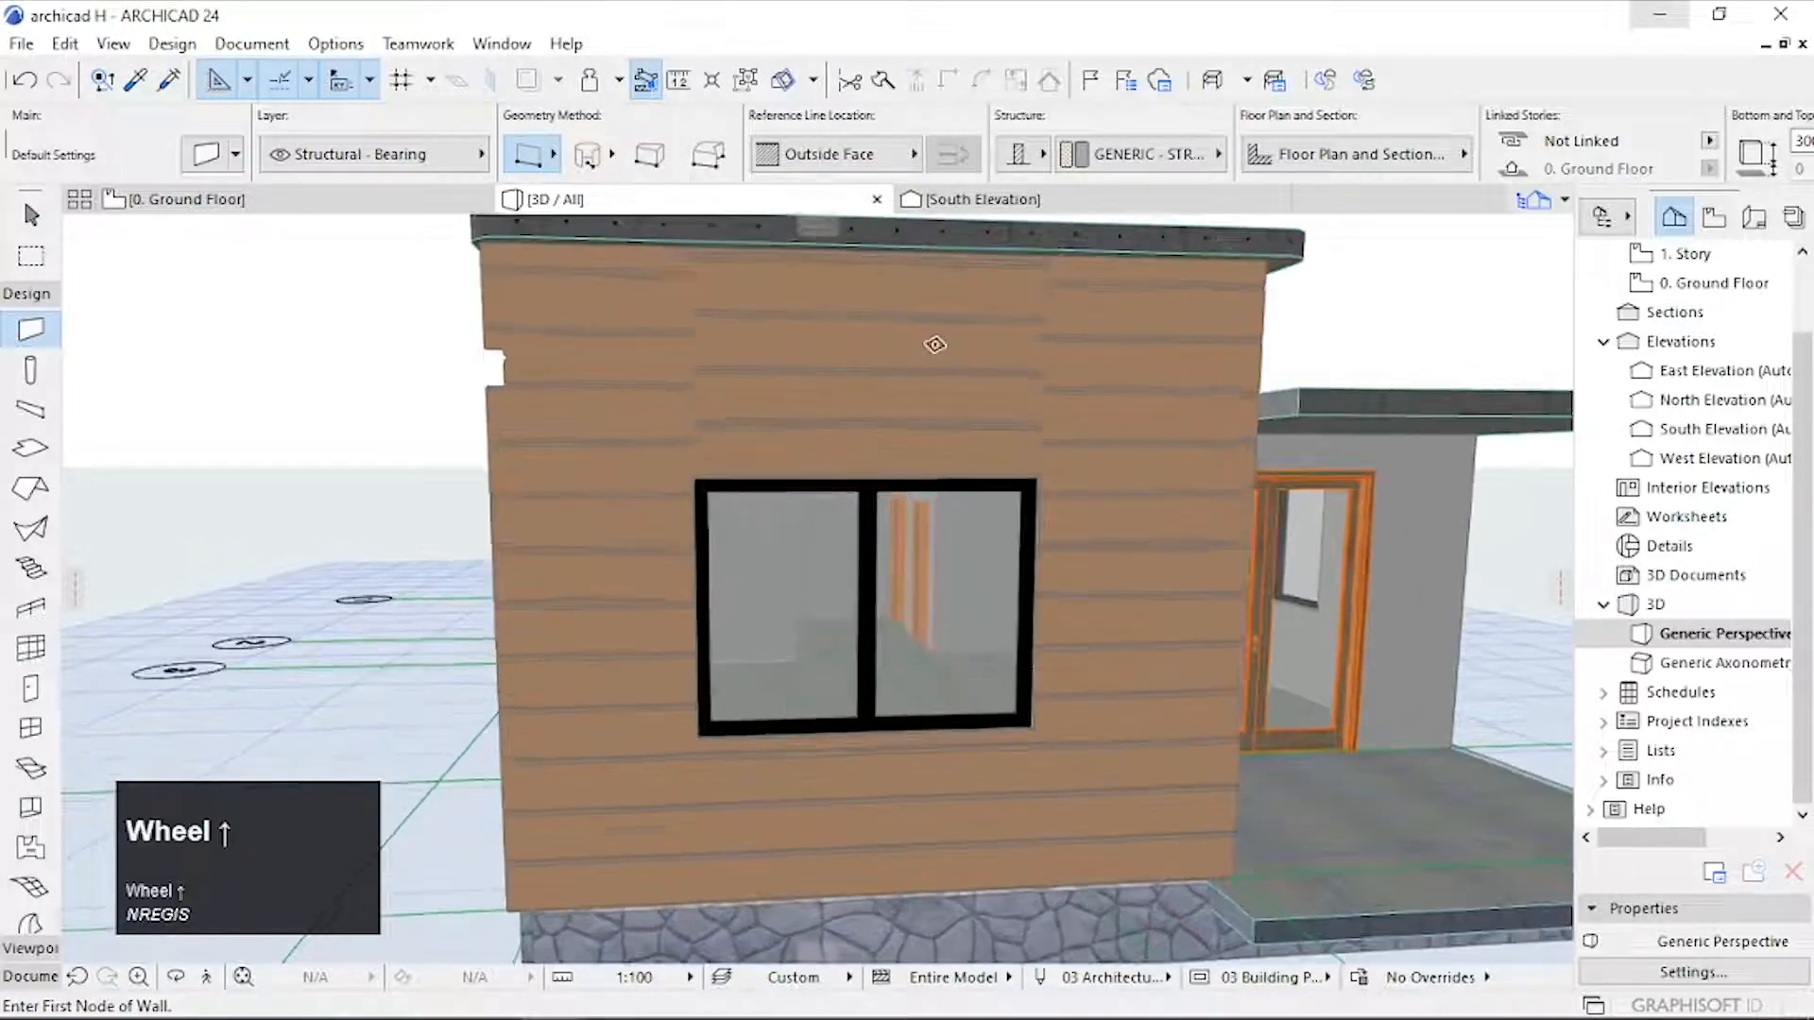
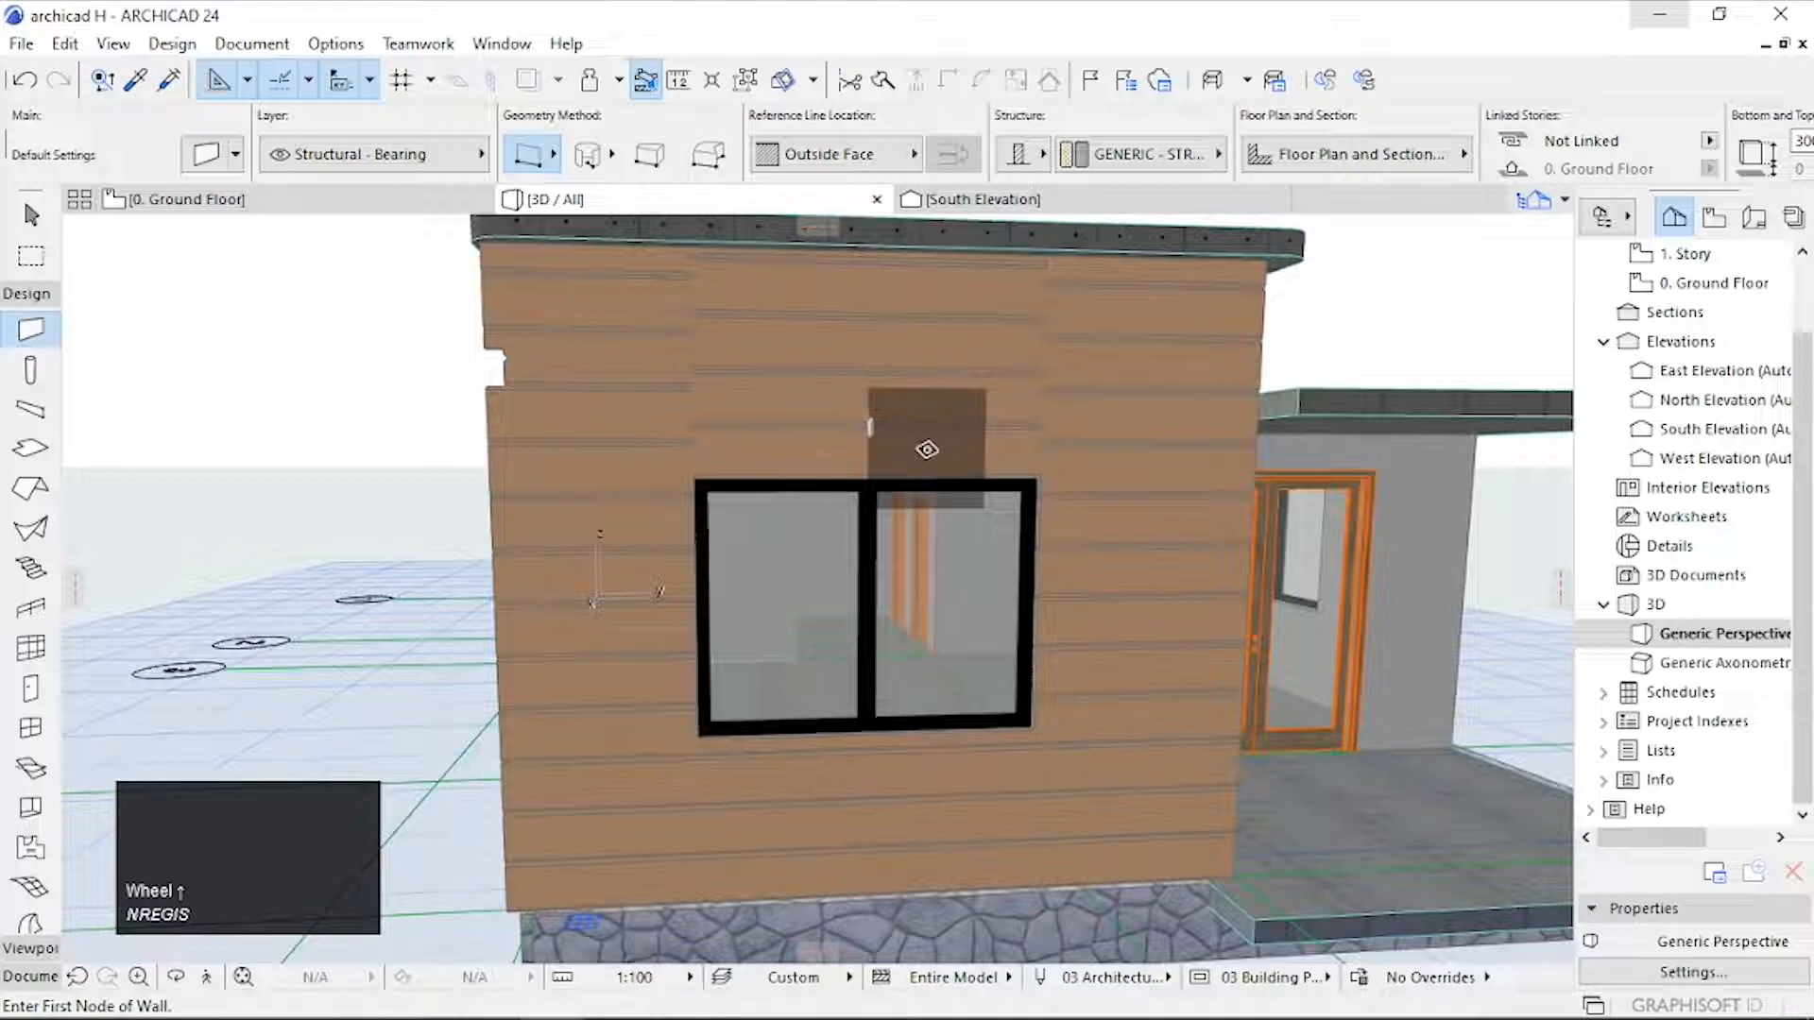
Step: Stretch the above-window panel's bottom edge upward by about 18, away from the window frame
left_click(982, 460, "shift")
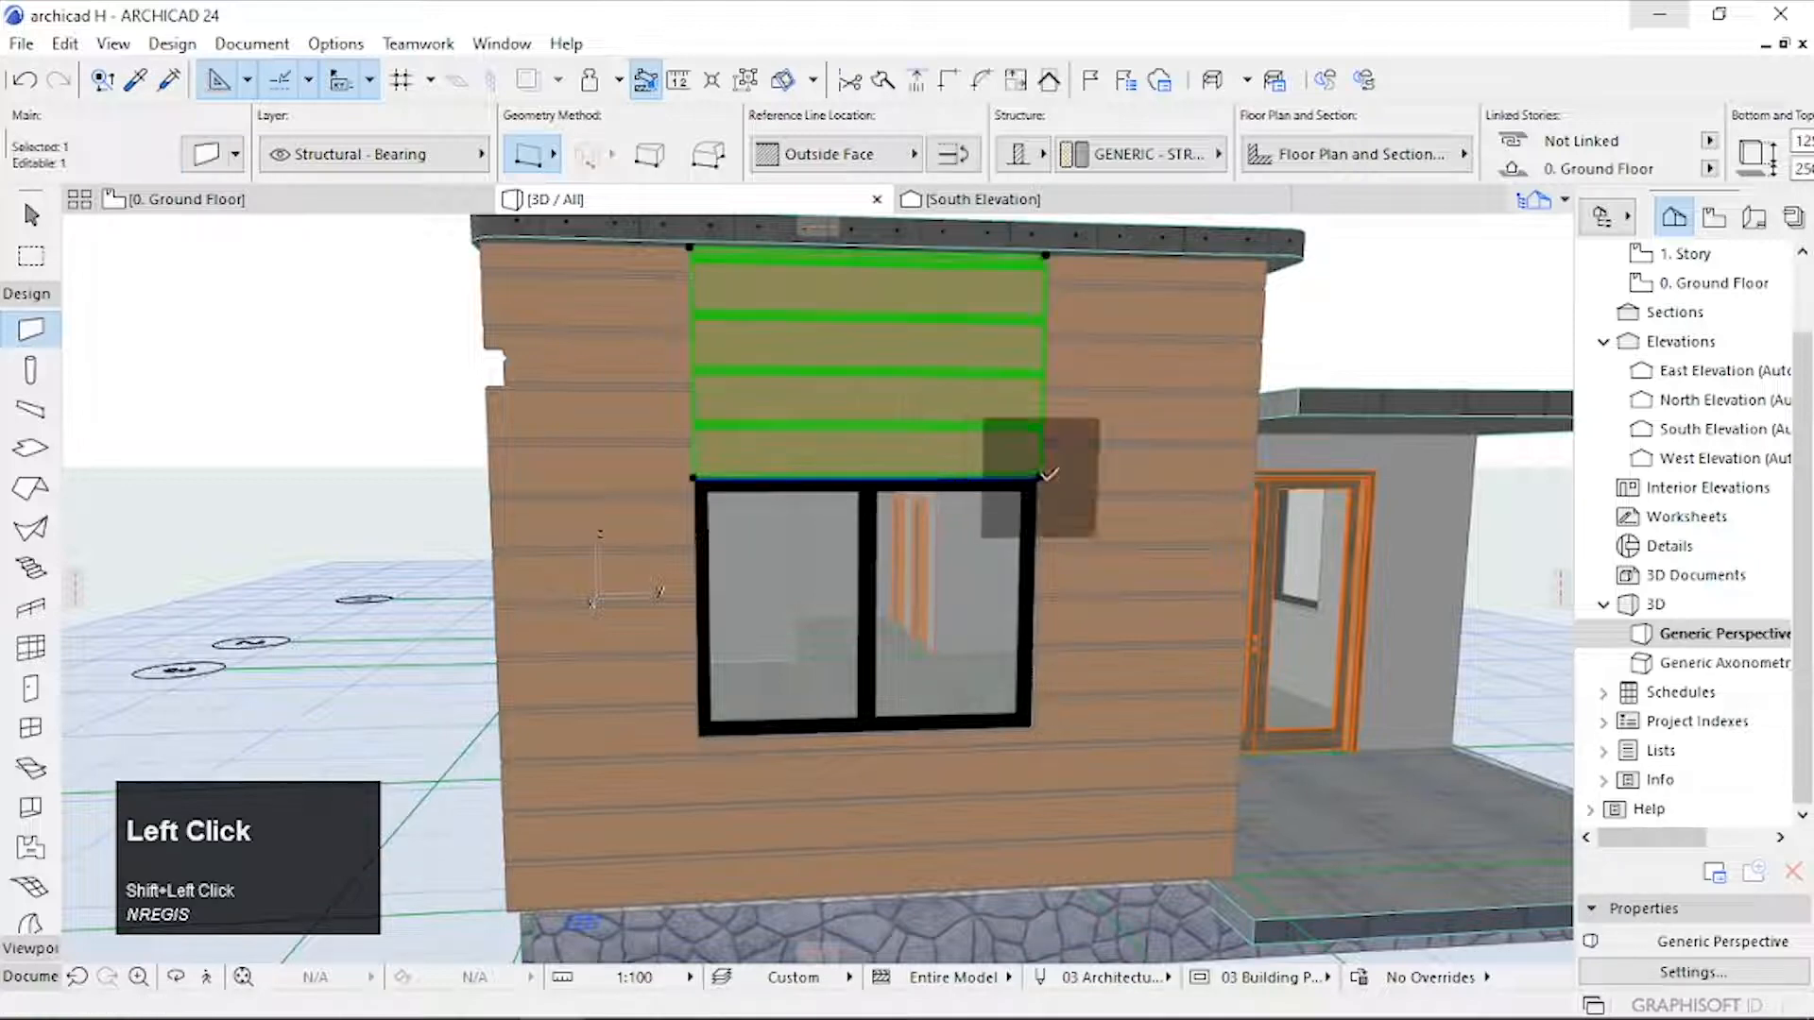
left_click(1047, 472)
left_click(1263, 828)
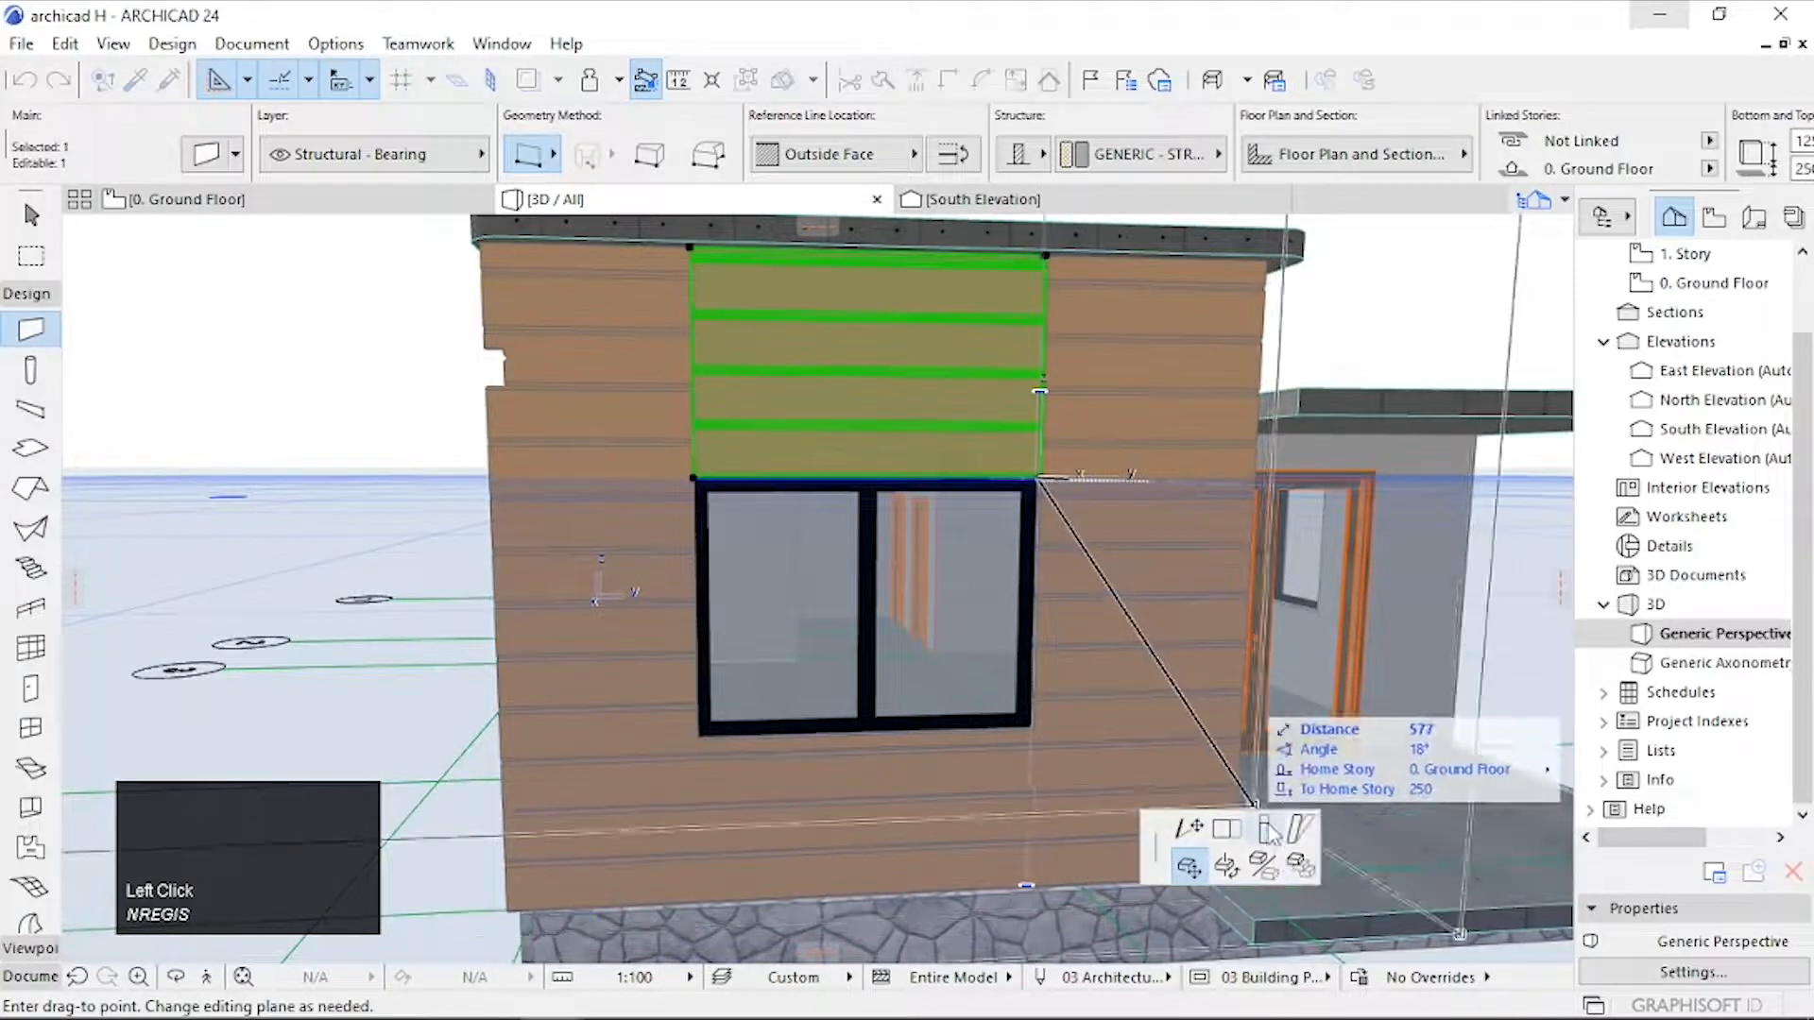
left_click(1067, 450)
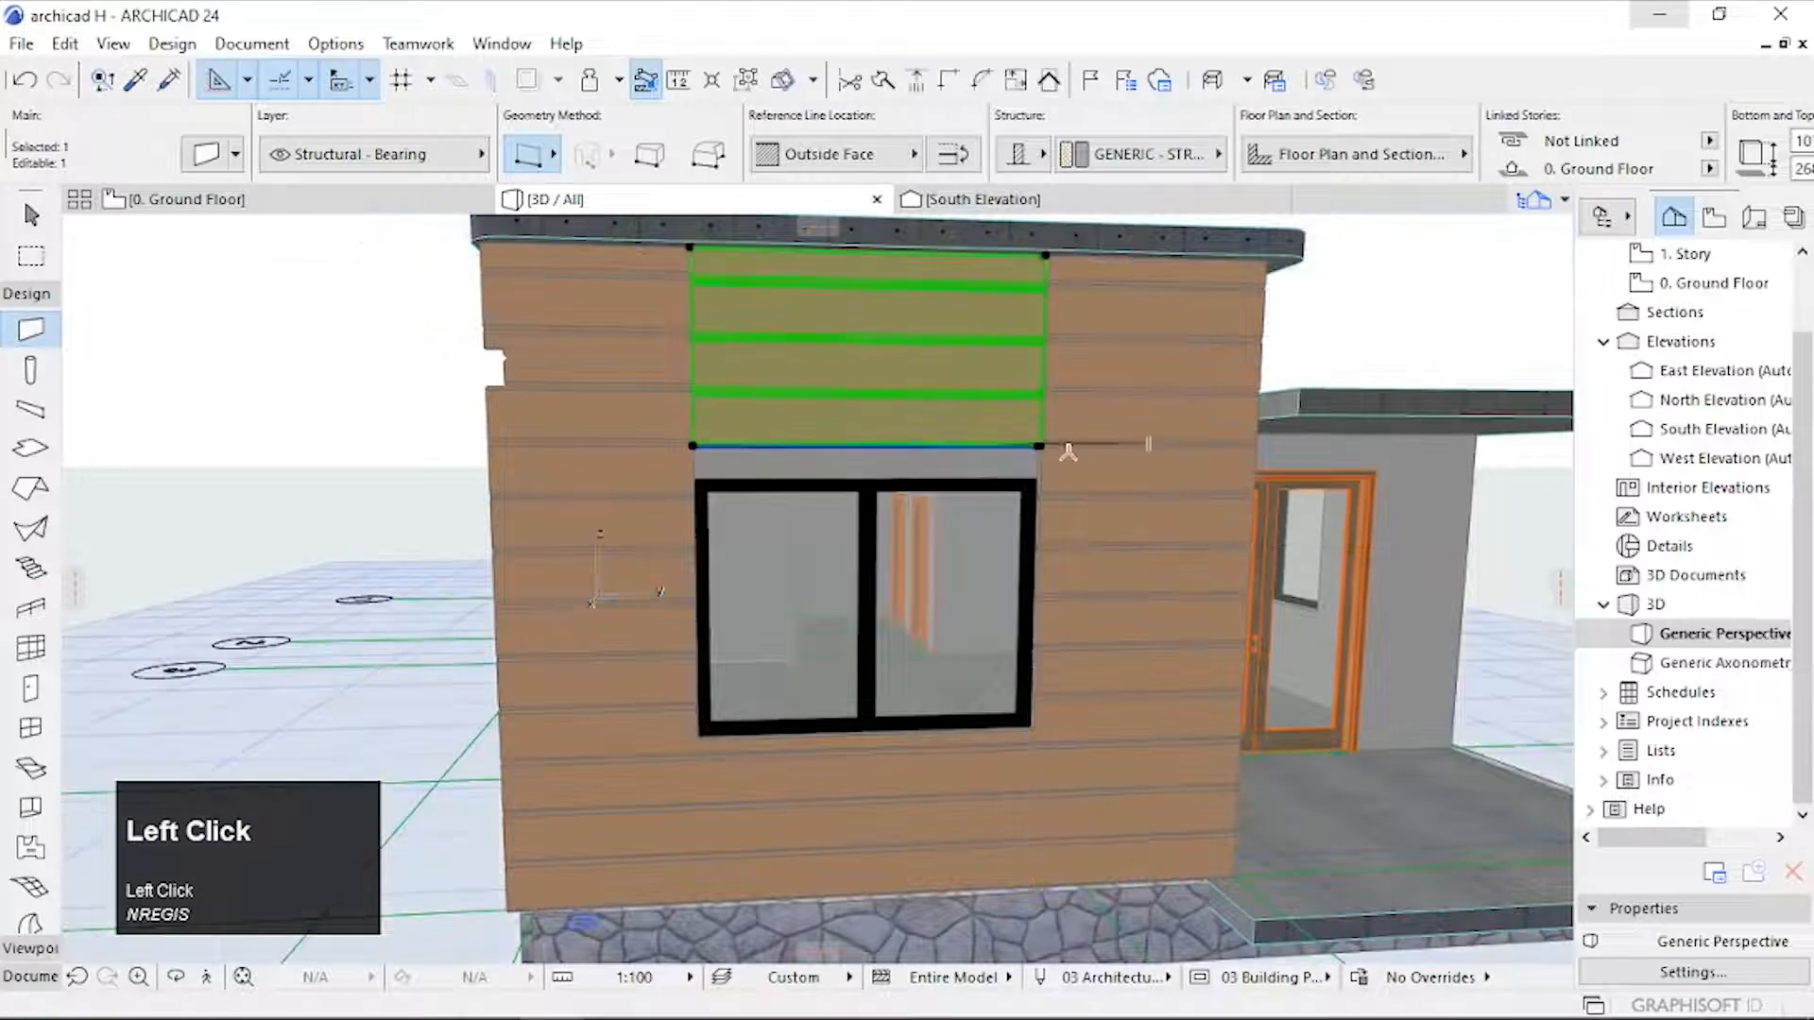
Step: Move the above-window panel down 18 to the top of the window frame, plus 8 more to line up its log joints
key("ctrl+d")
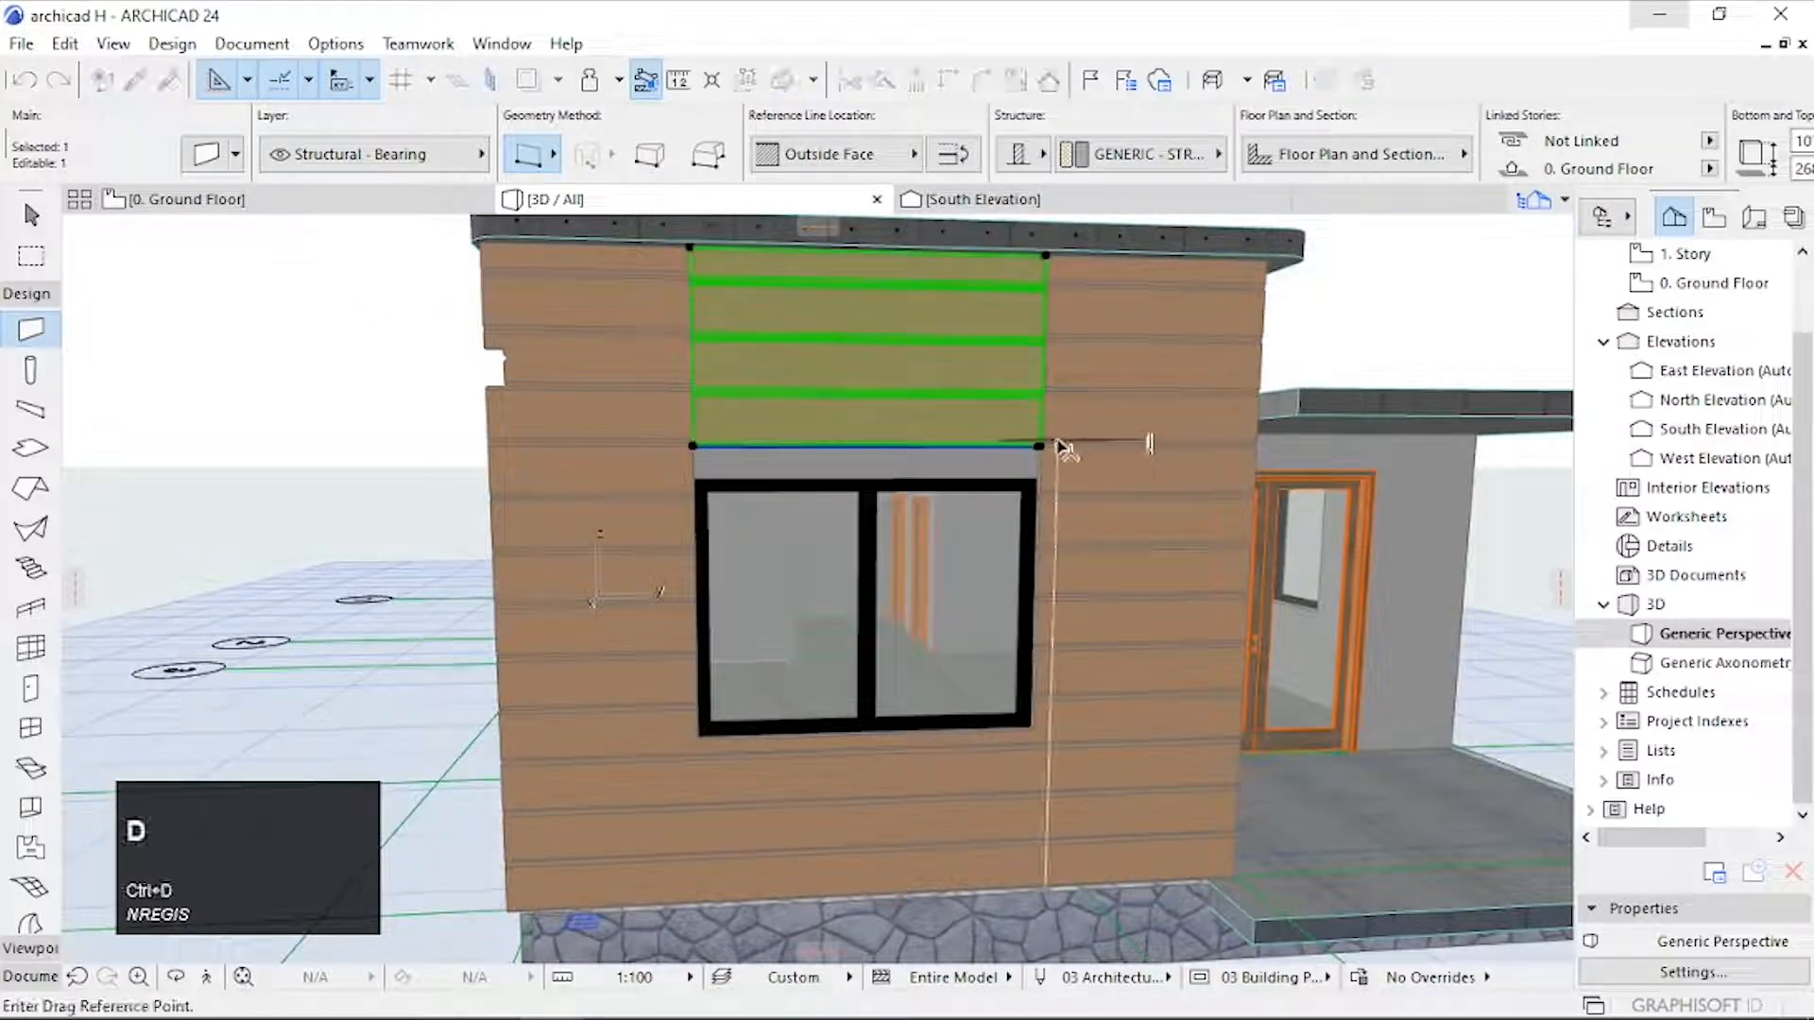
left_click(1040, 454)
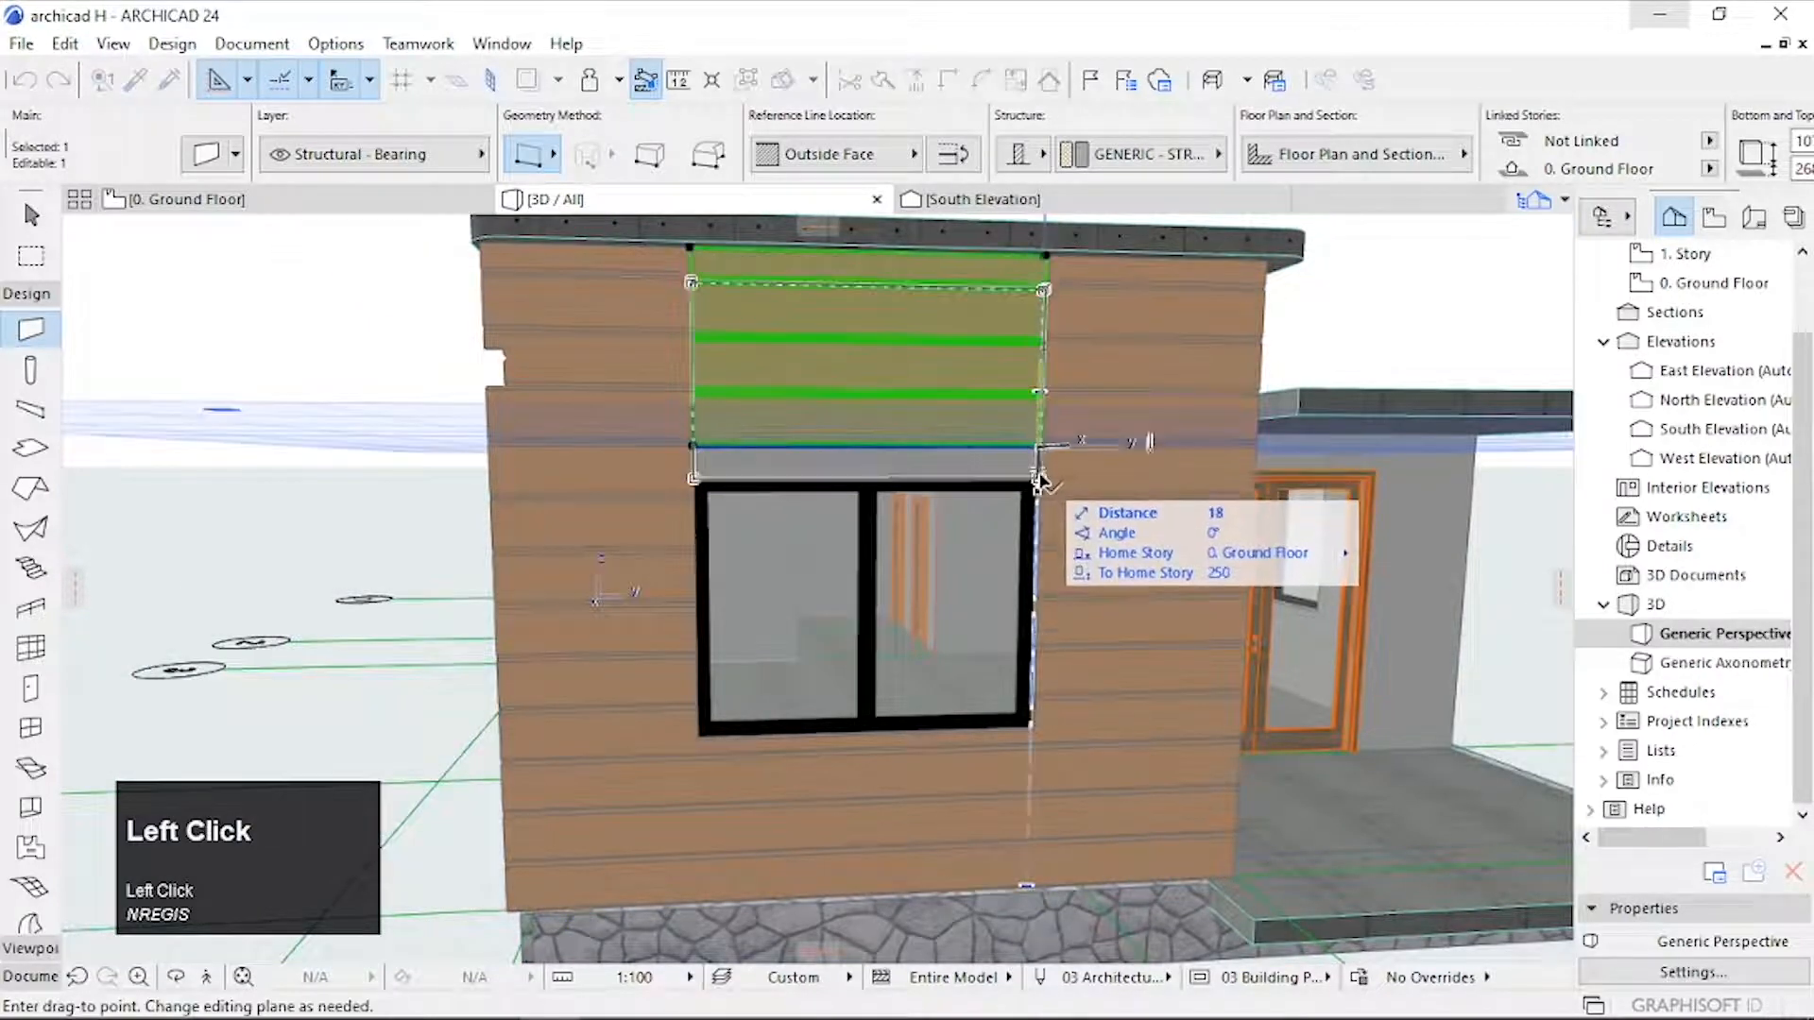
left_click(1040, 480)
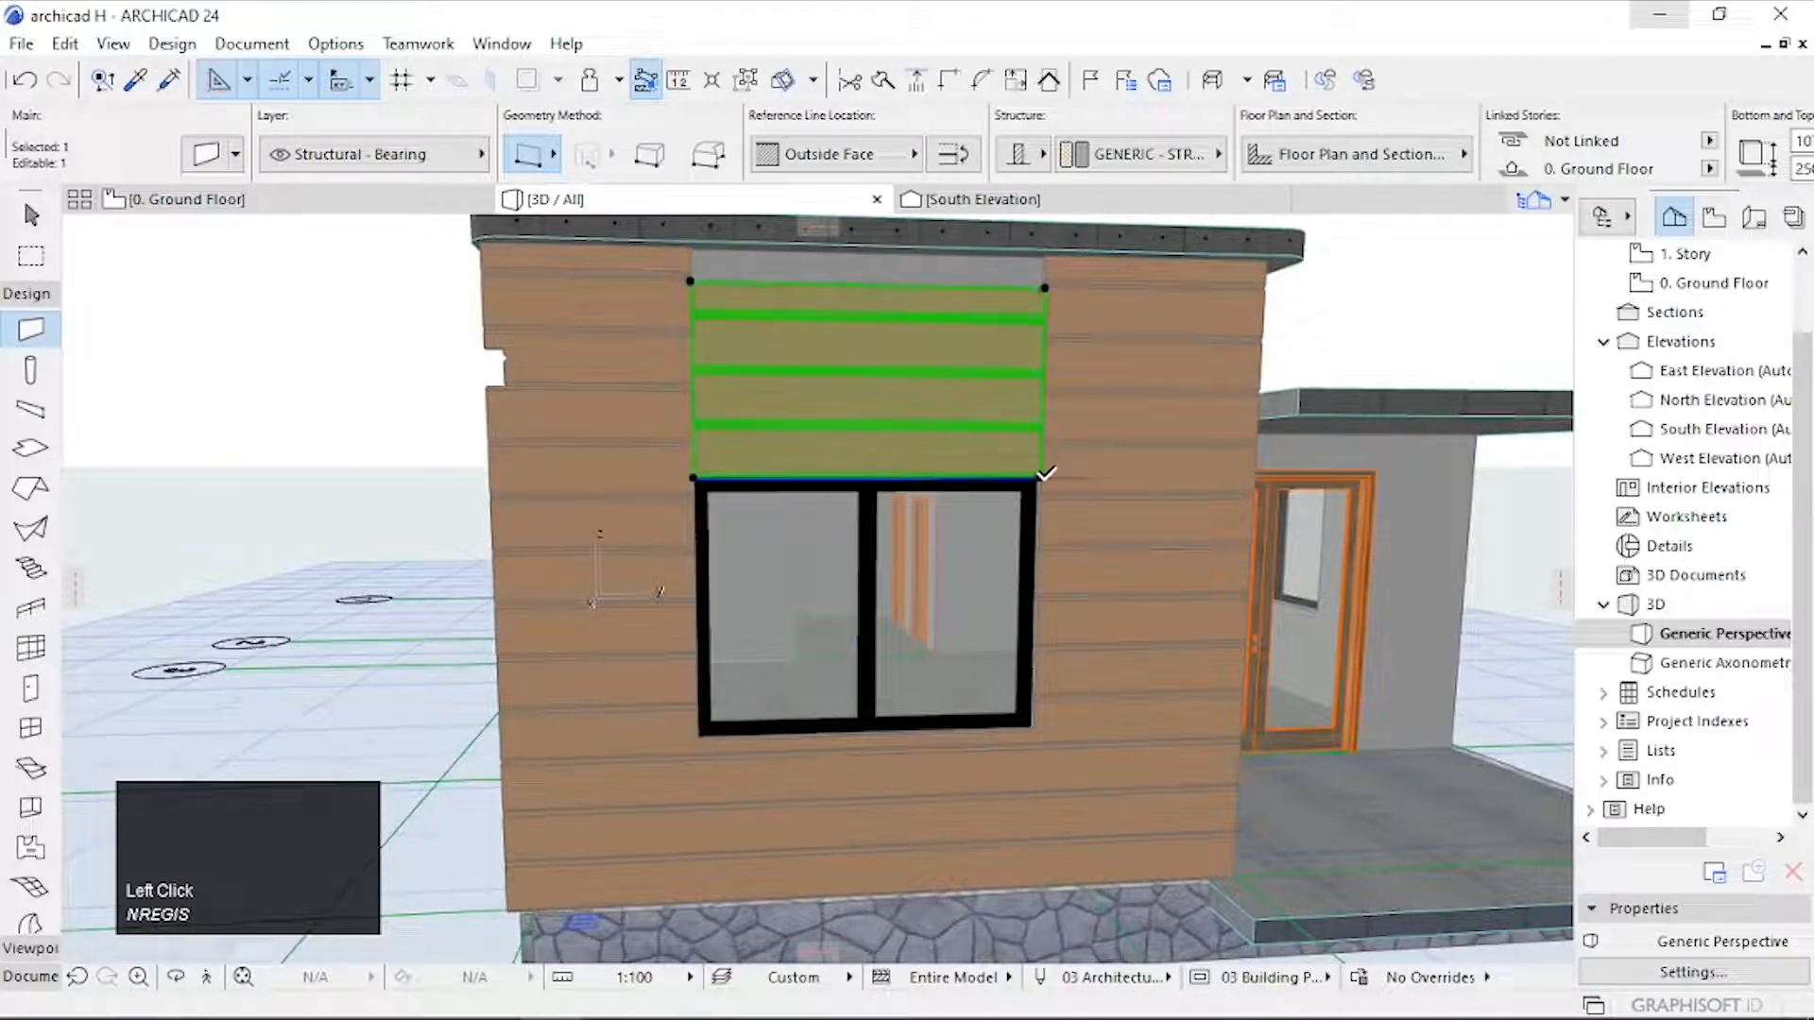
key("ctrl+d")
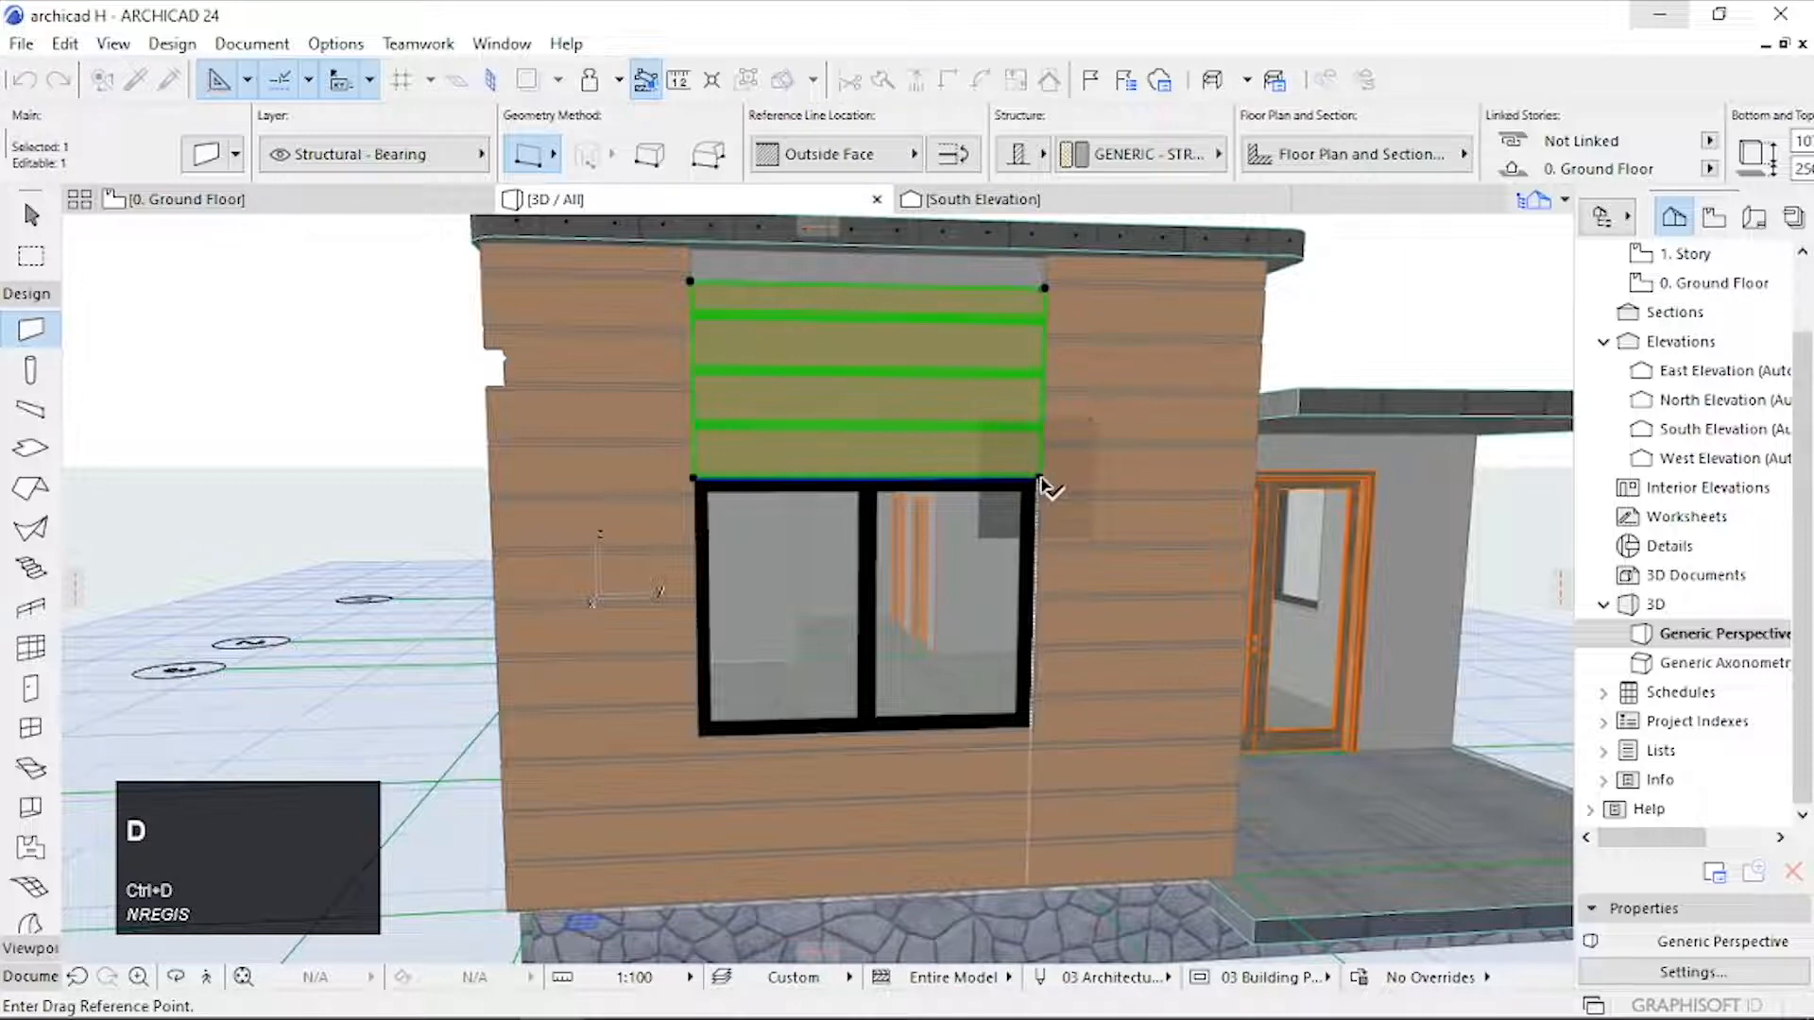
left_click(1040, 480)
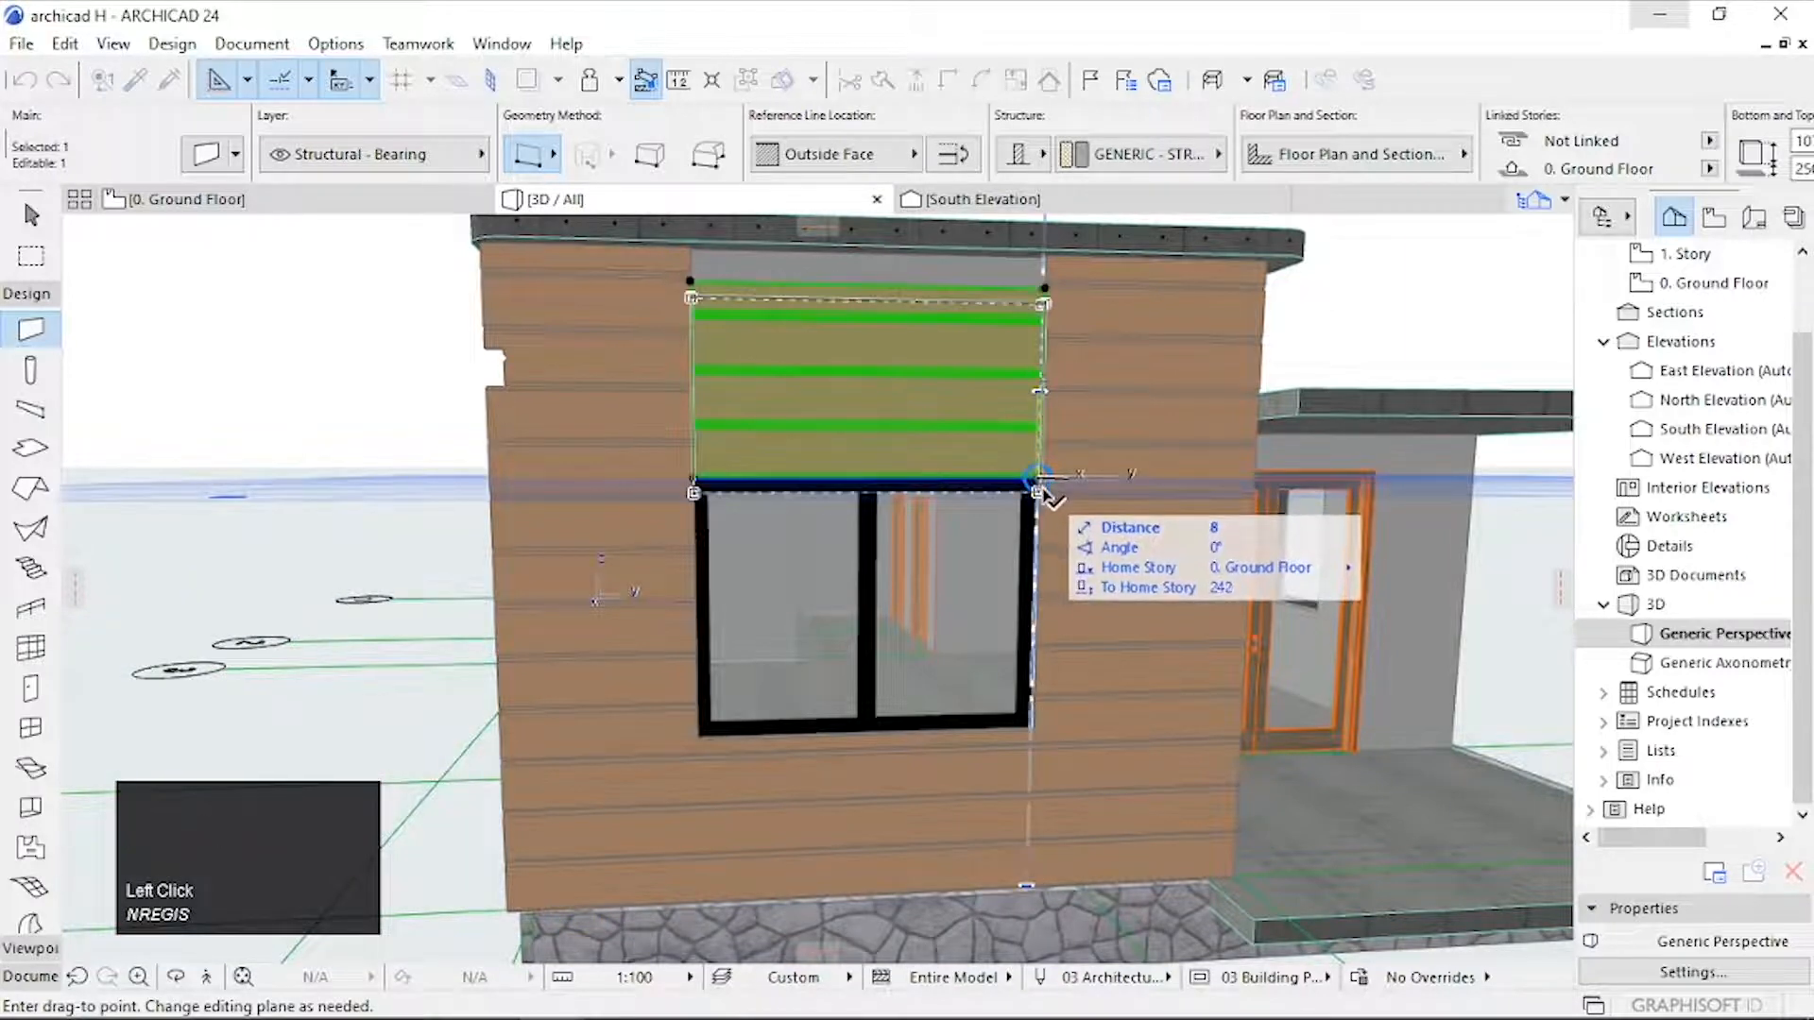
left_click(1043, 491)
Step: Try to nudge the above-window panel slightly further down to match the side panels' log joints
scroll(1044, 486, "up", 5)
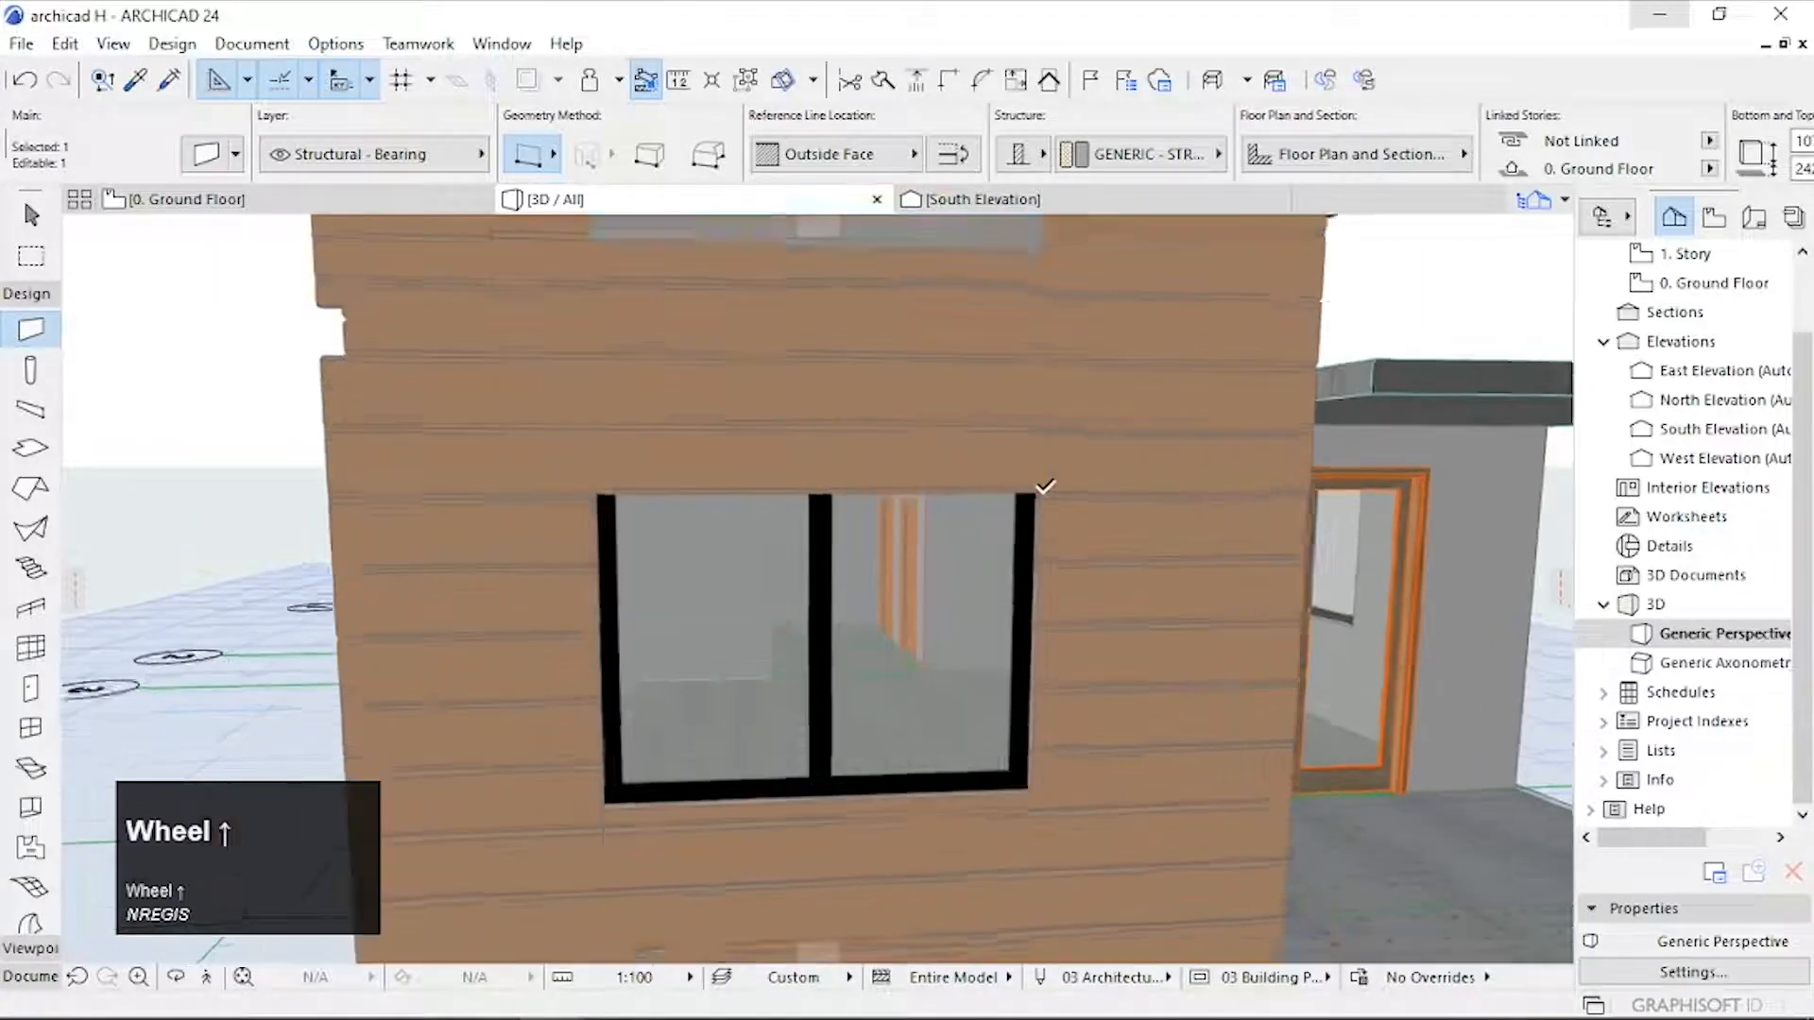
key("ctrl+d")
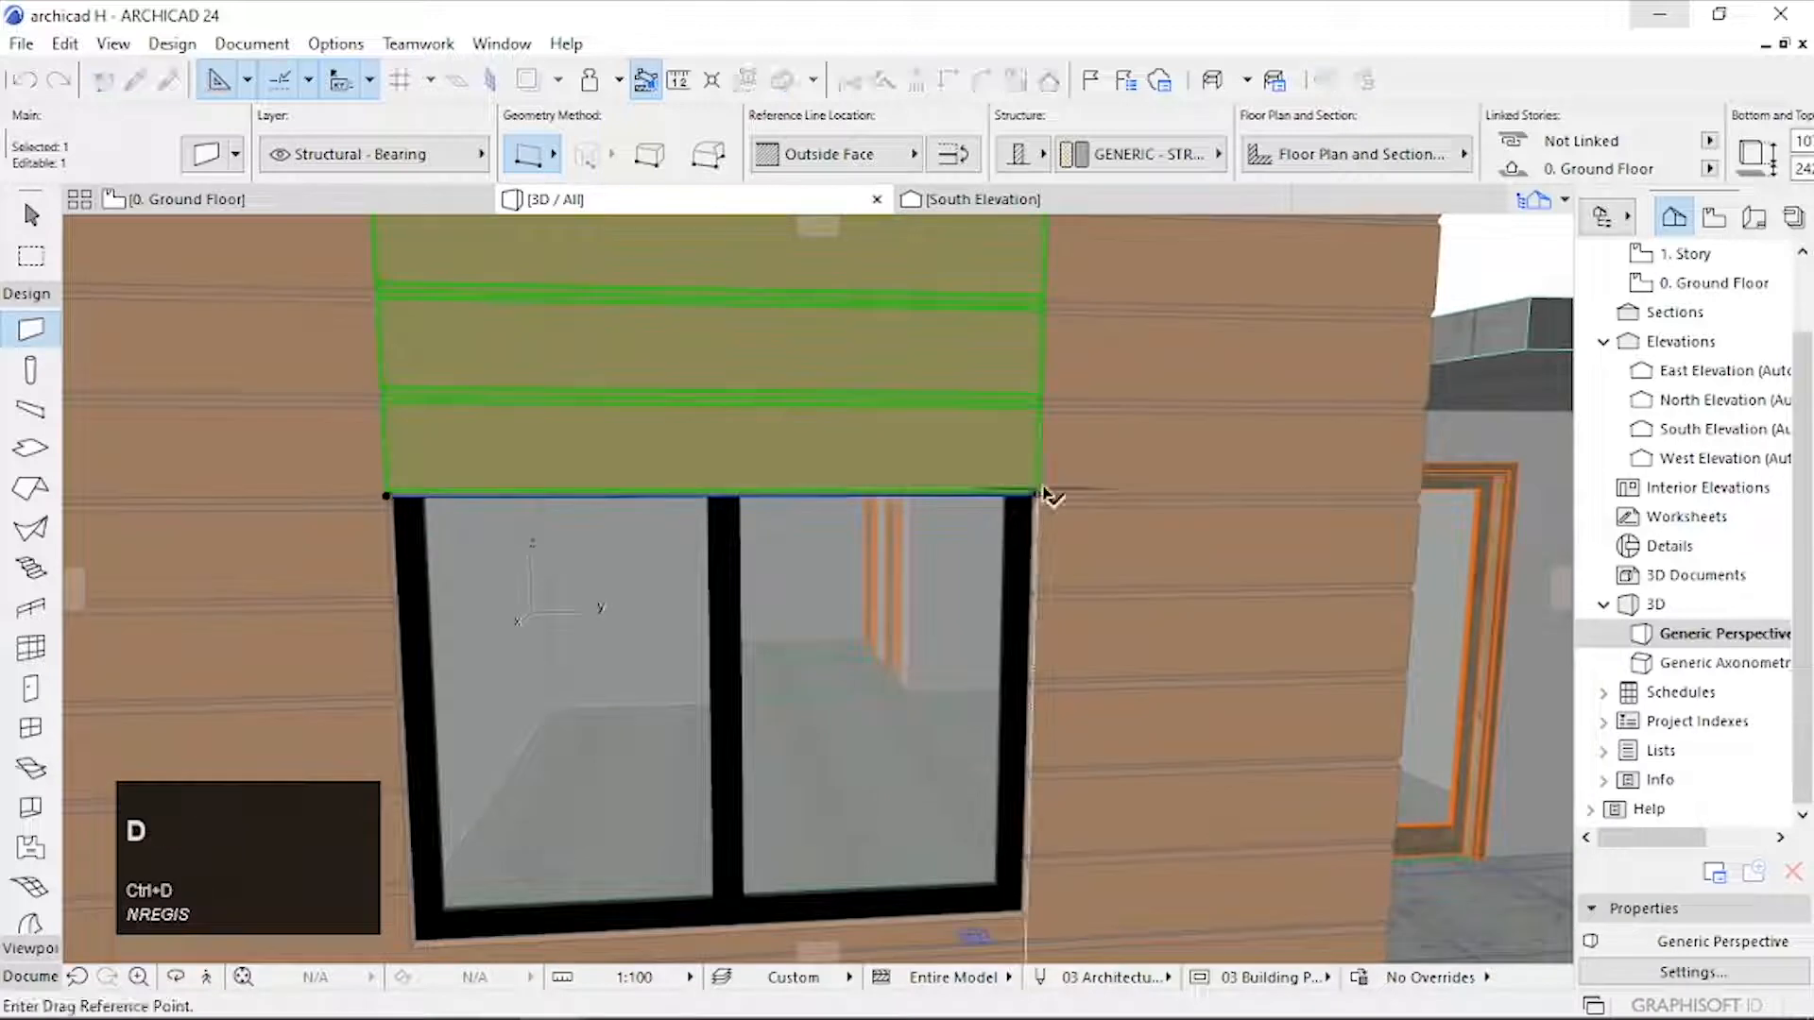
left_click(1037, 495)
left_click(1038, 500)
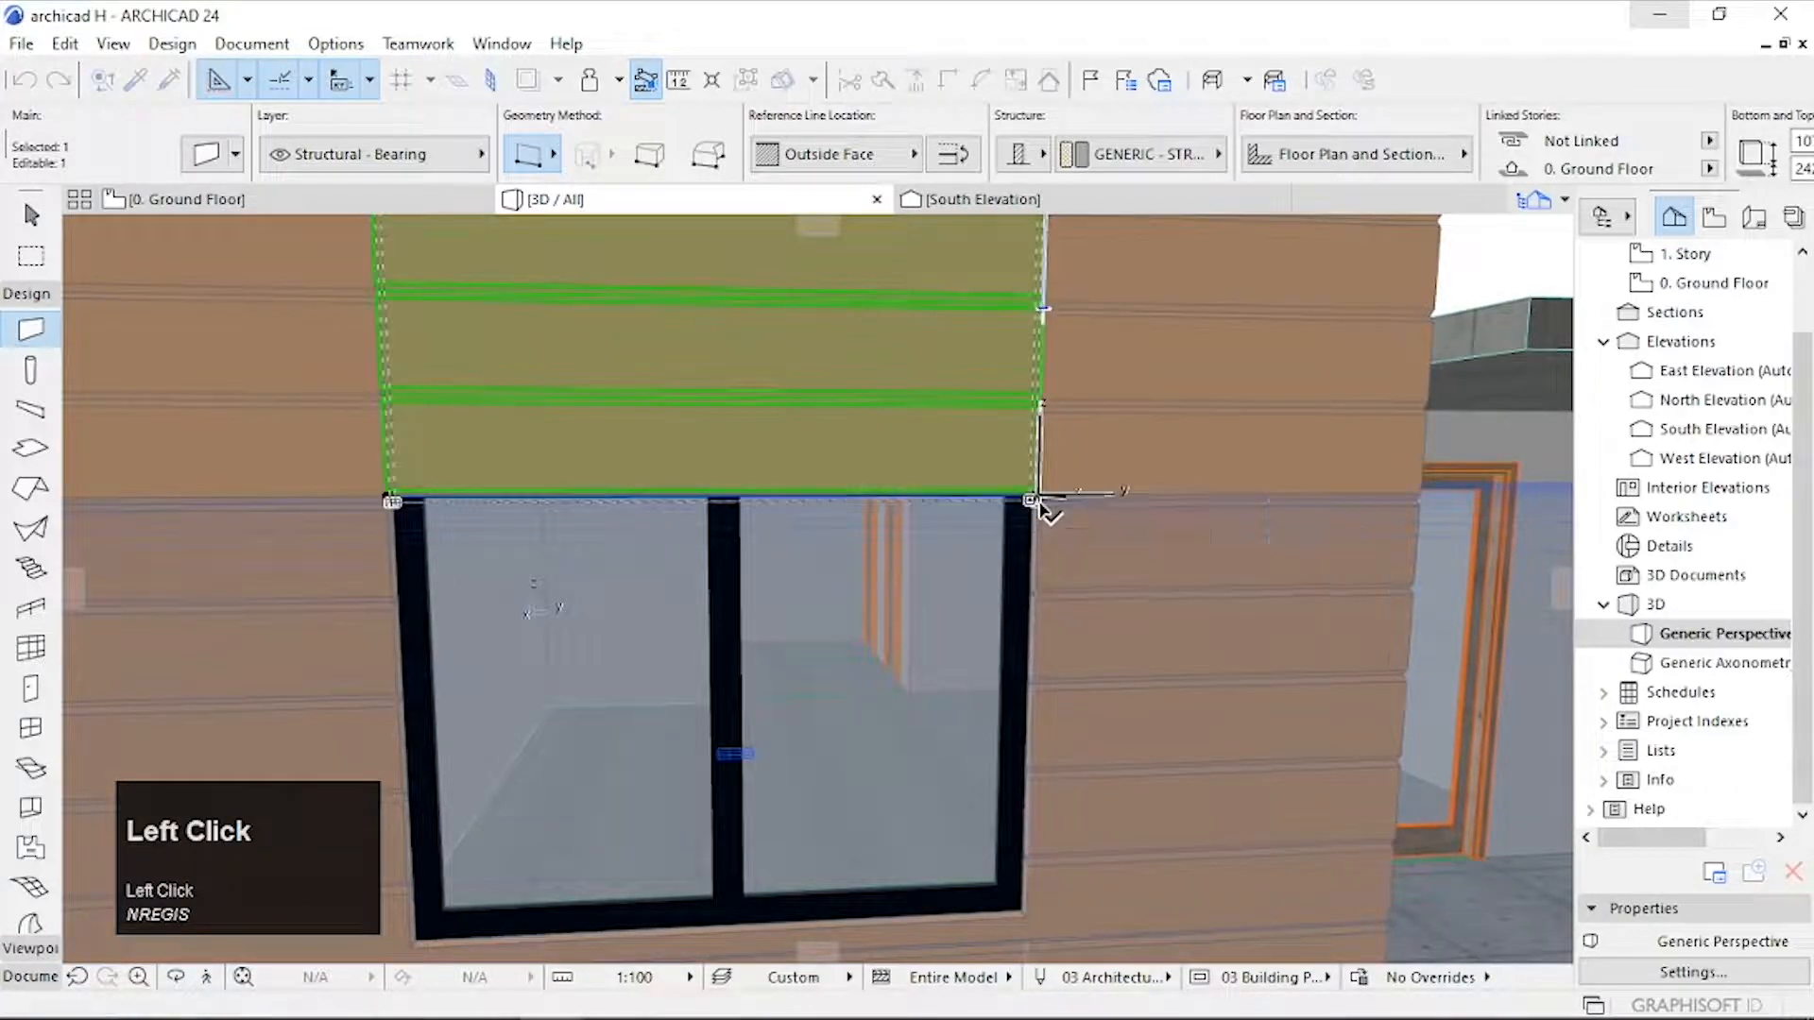
left_click(1044, 503)
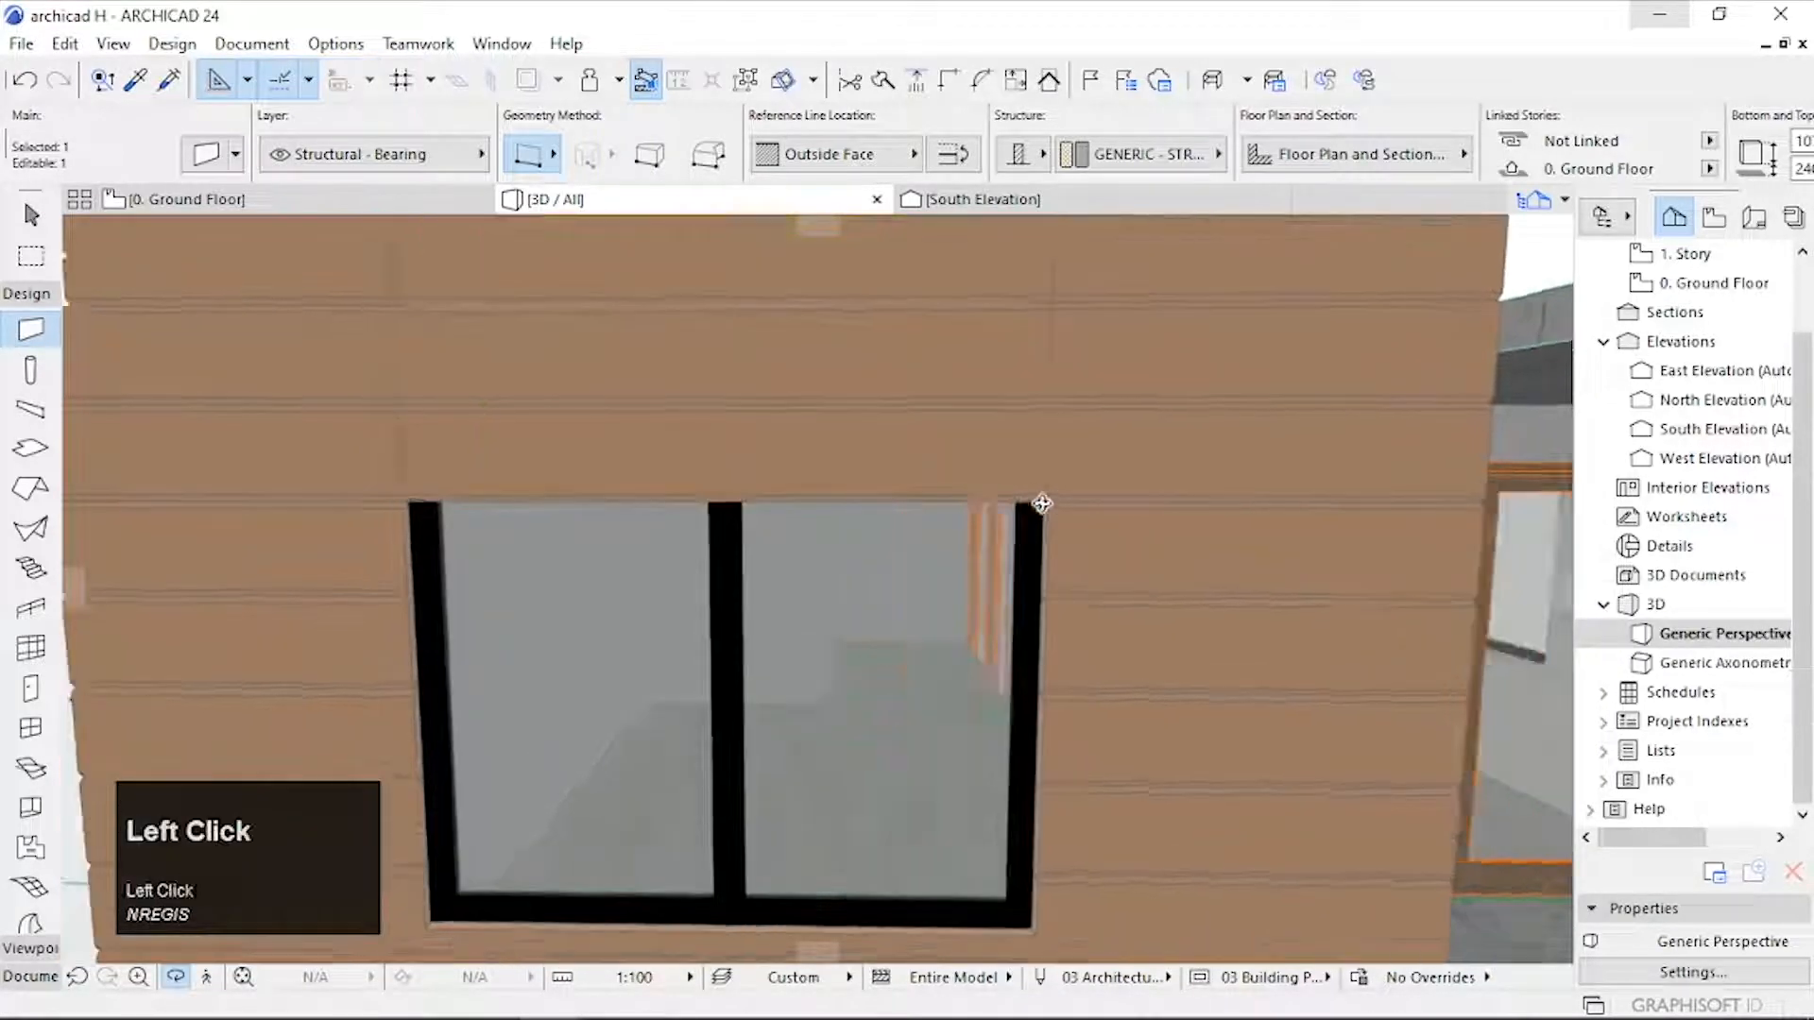
Step: Try to stretch the above-window panel's bottom edge up in two moves to uncover the window's top frame
left_click_drag(1040, 501, 939, 502)
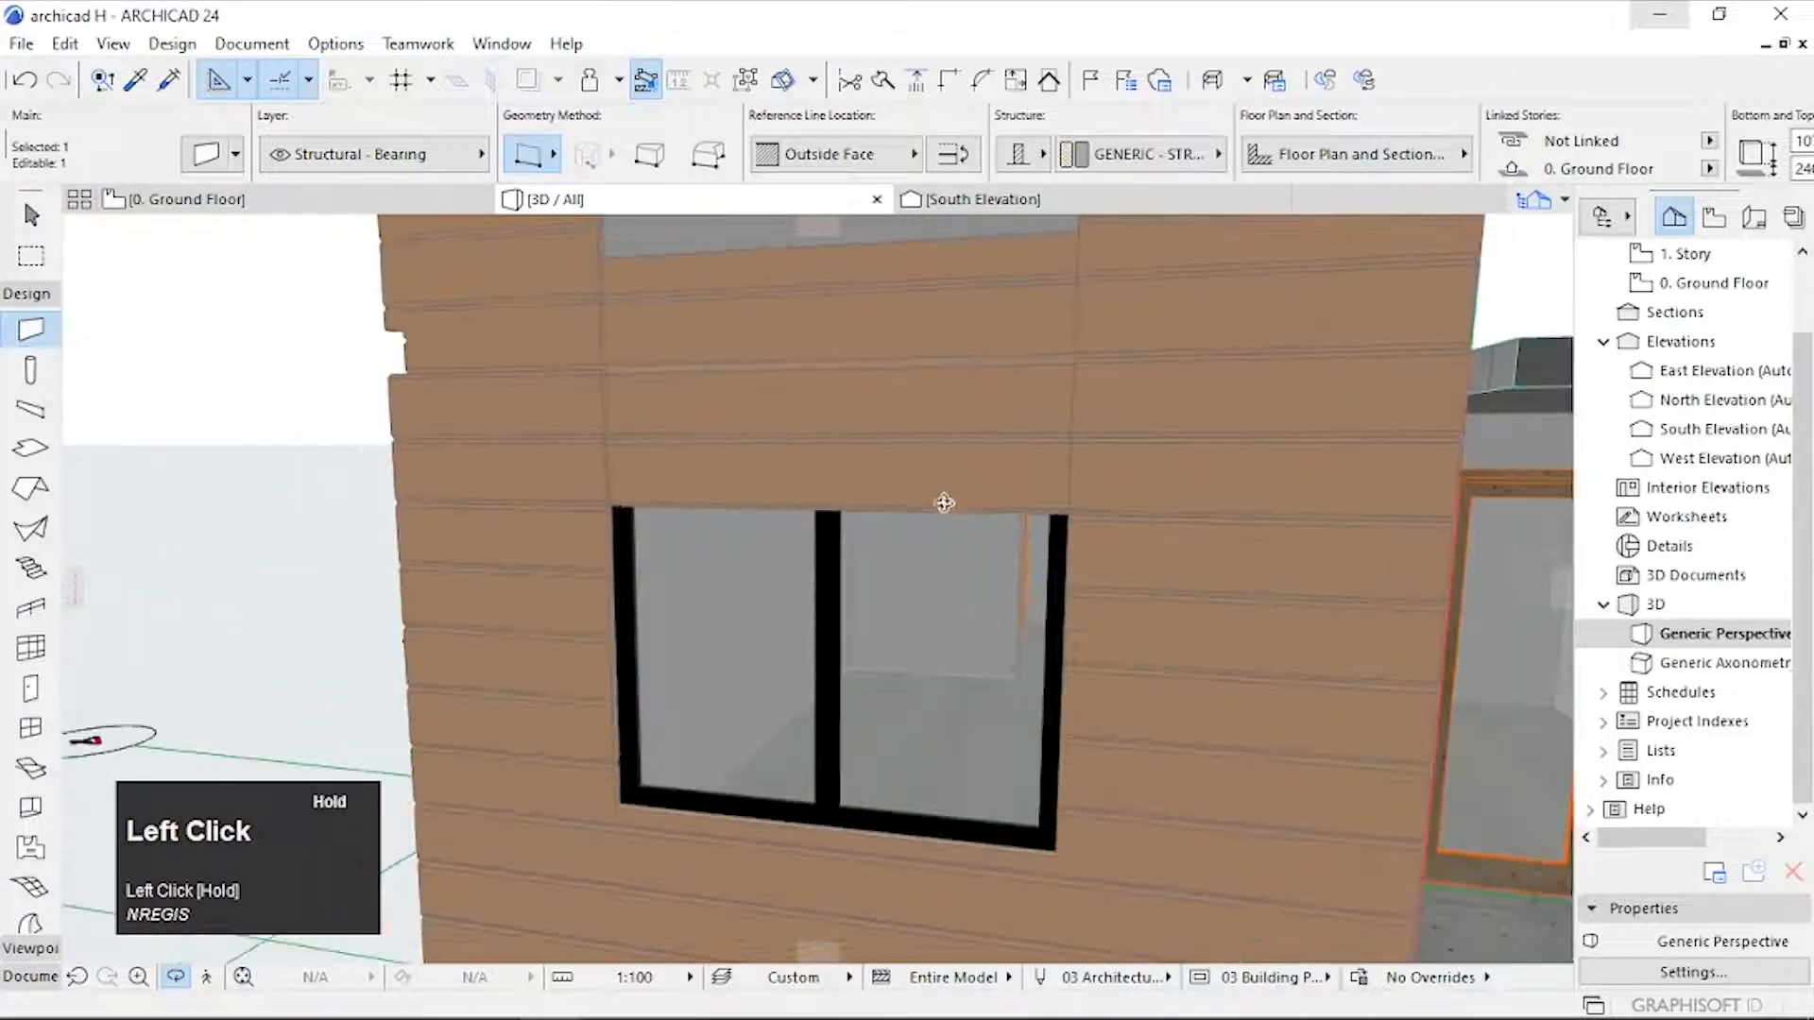
scroll(1086, 473, "up", 5)
key("Escape")
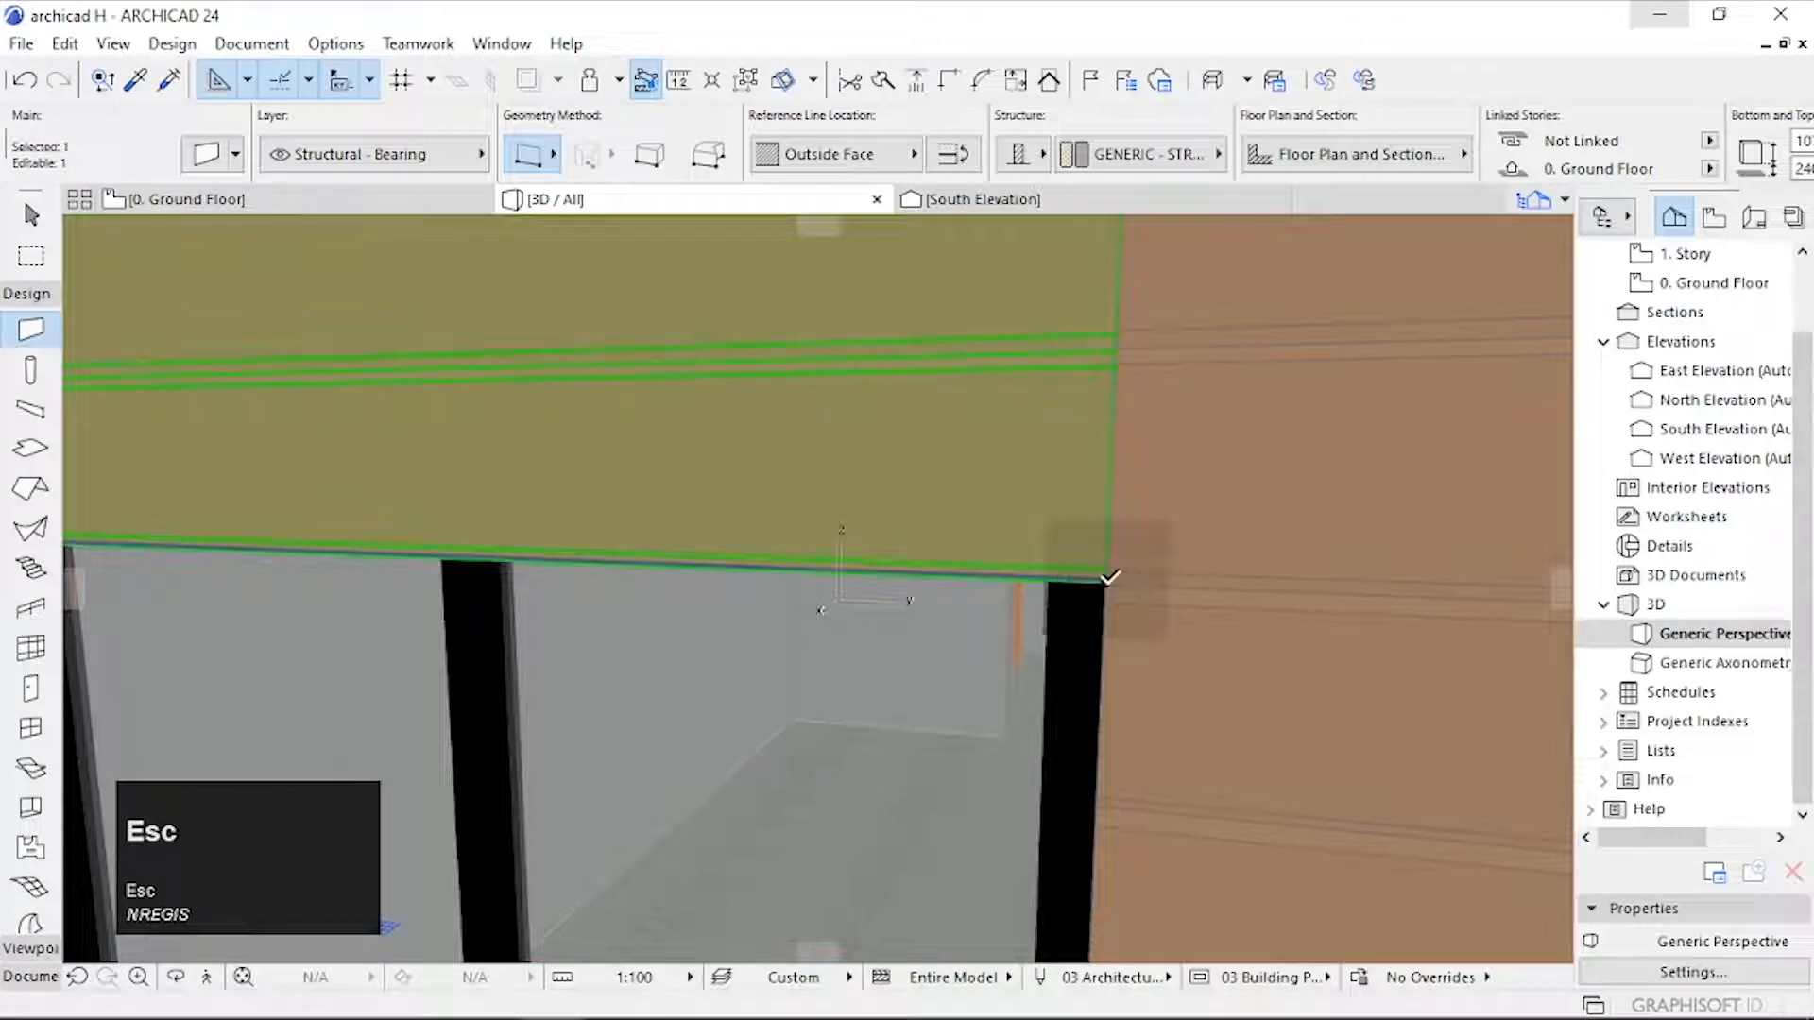
left_click(1110, 577)
left_click(1110, 532)
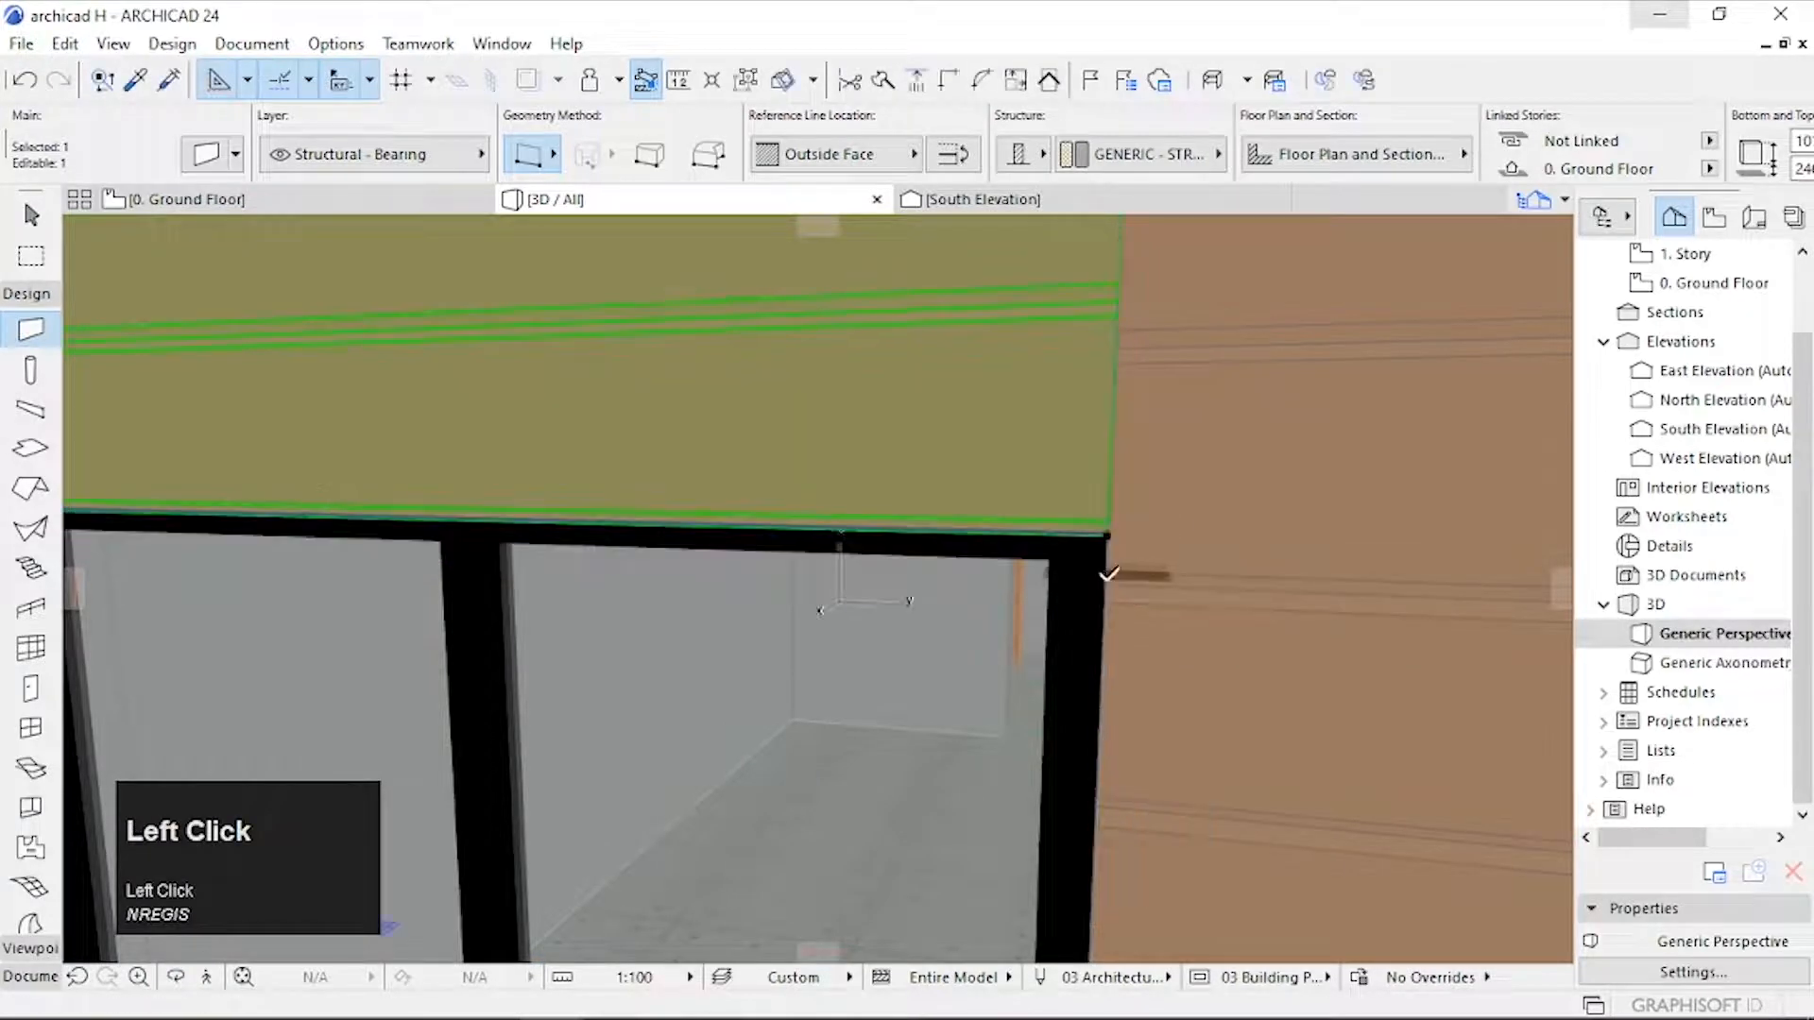
left_click_drag(1107, 582, 1219, 522)
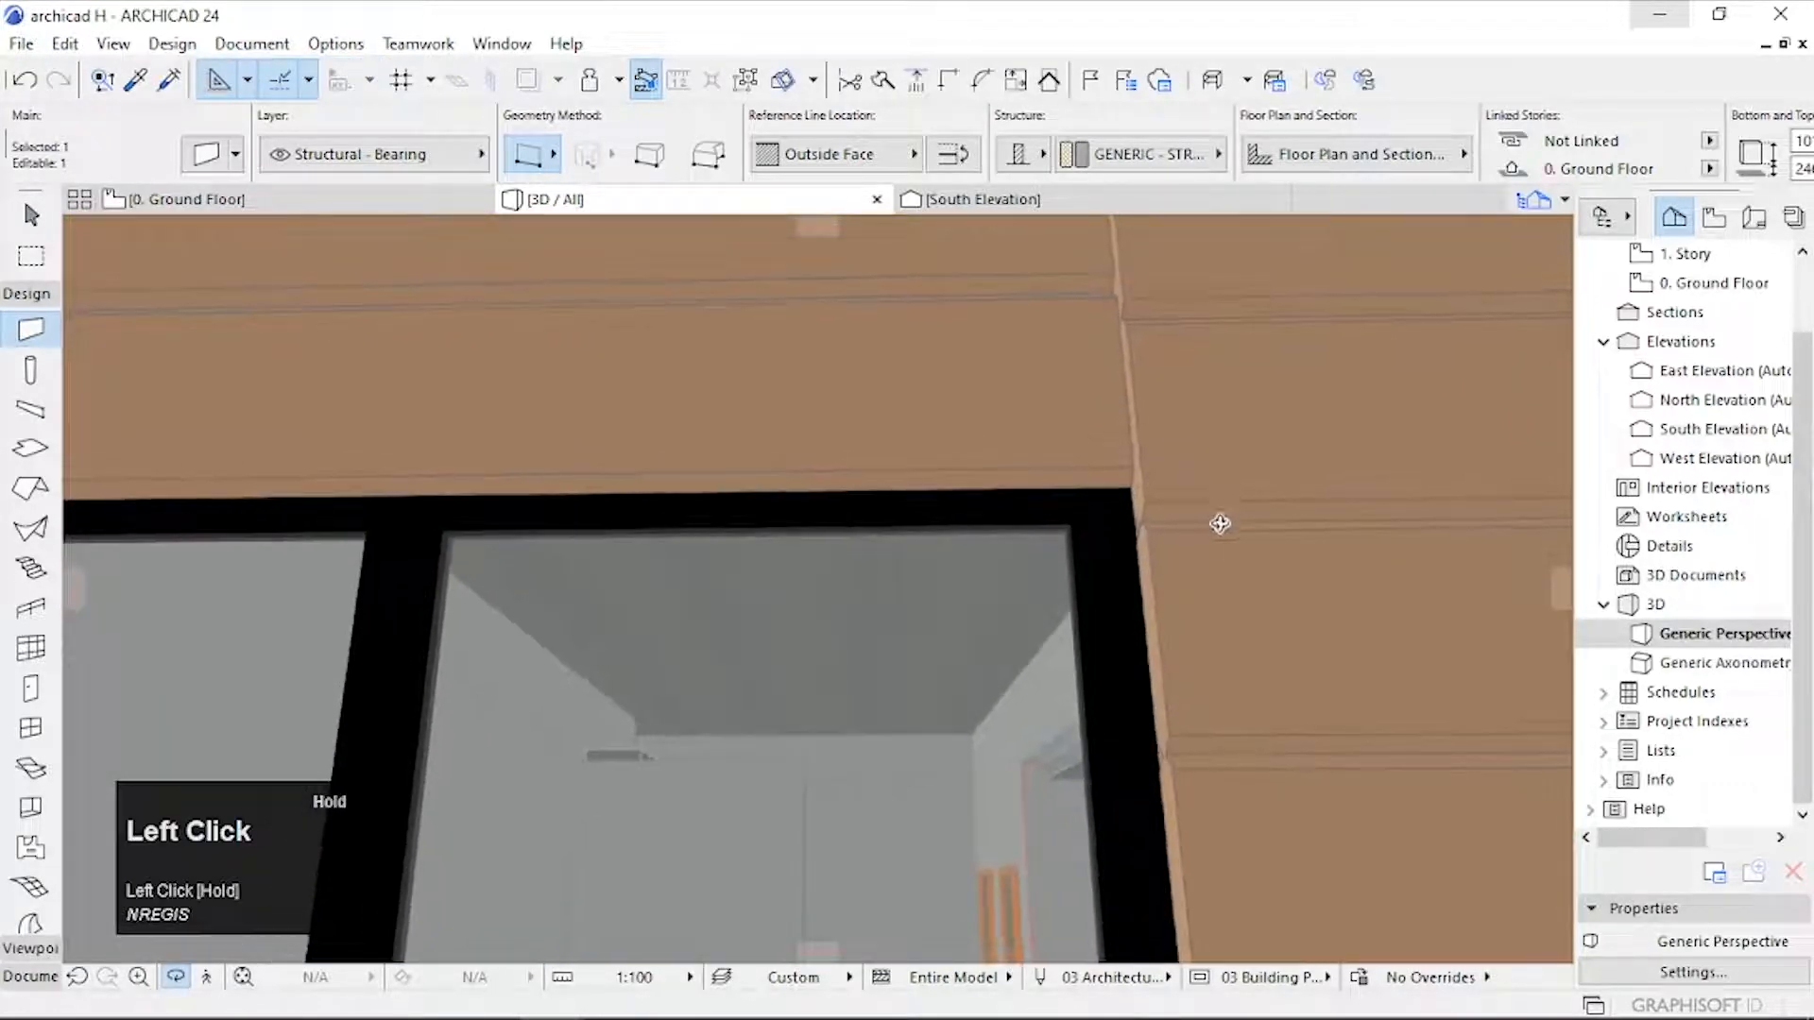
scroll(622, 553, "down", 2)
left_click_drag(622, 552, 628, 595)
key("Escape")
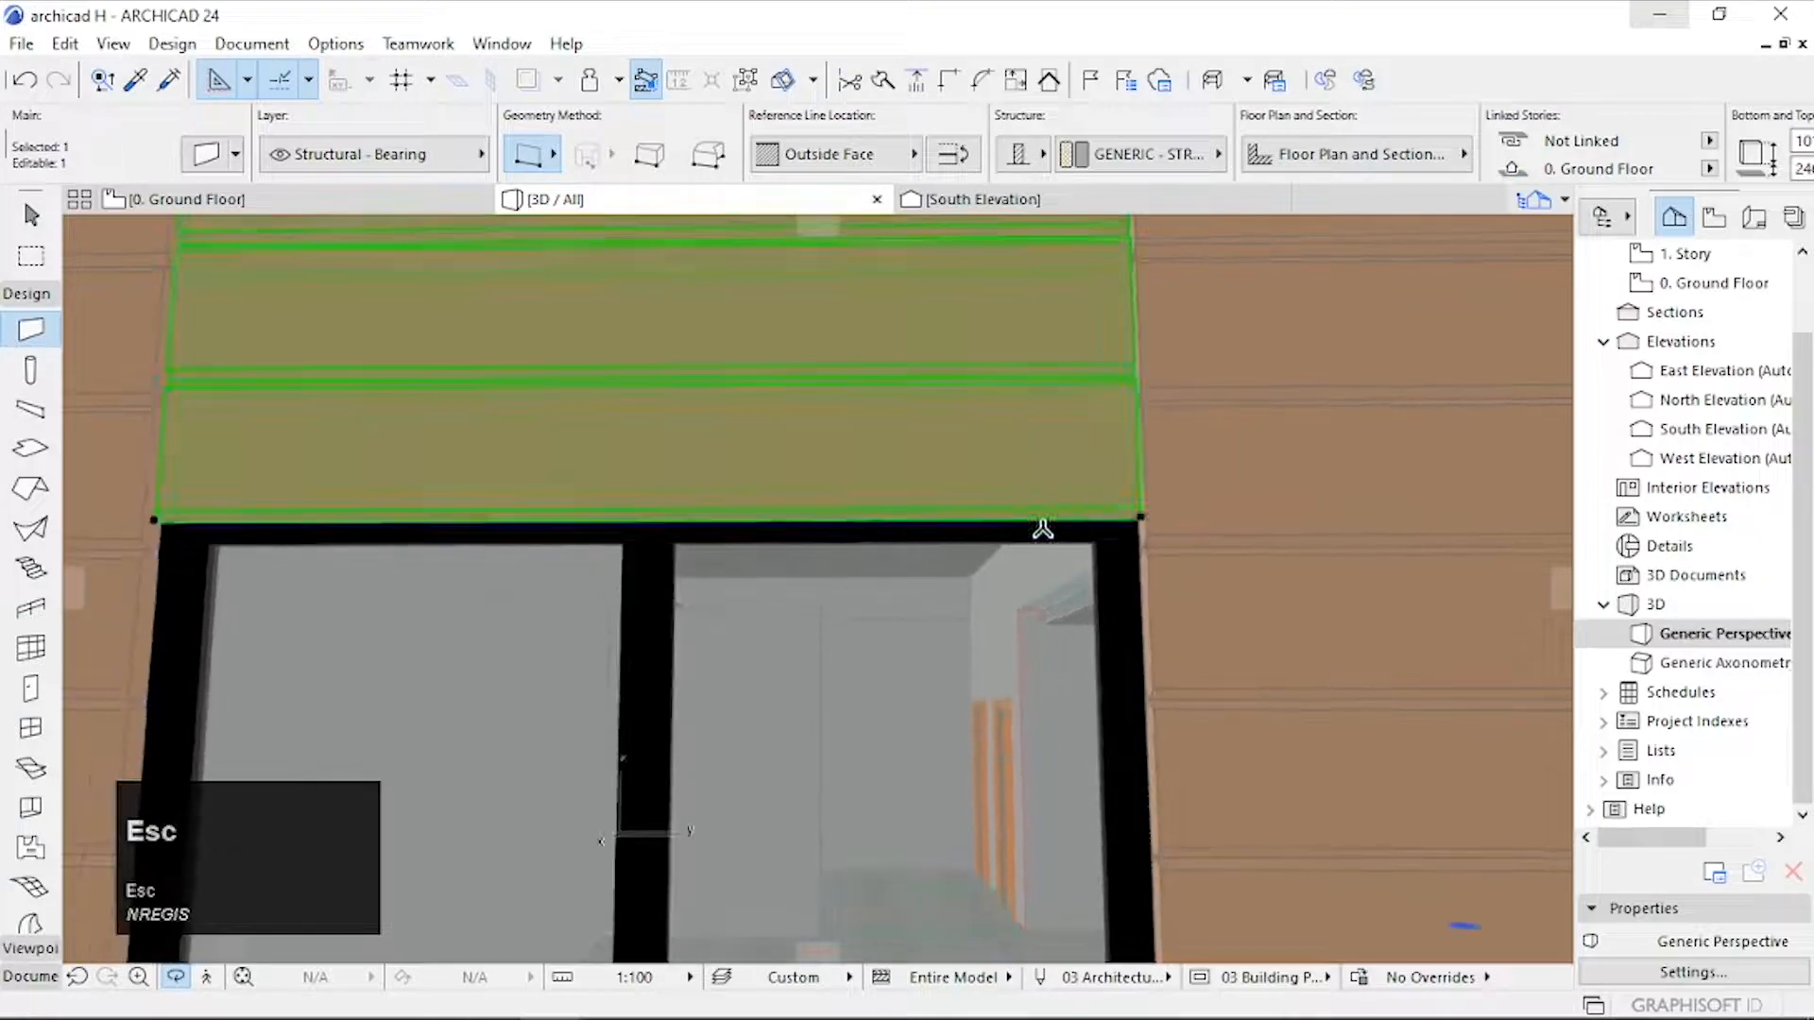
left_click(1125, 510)
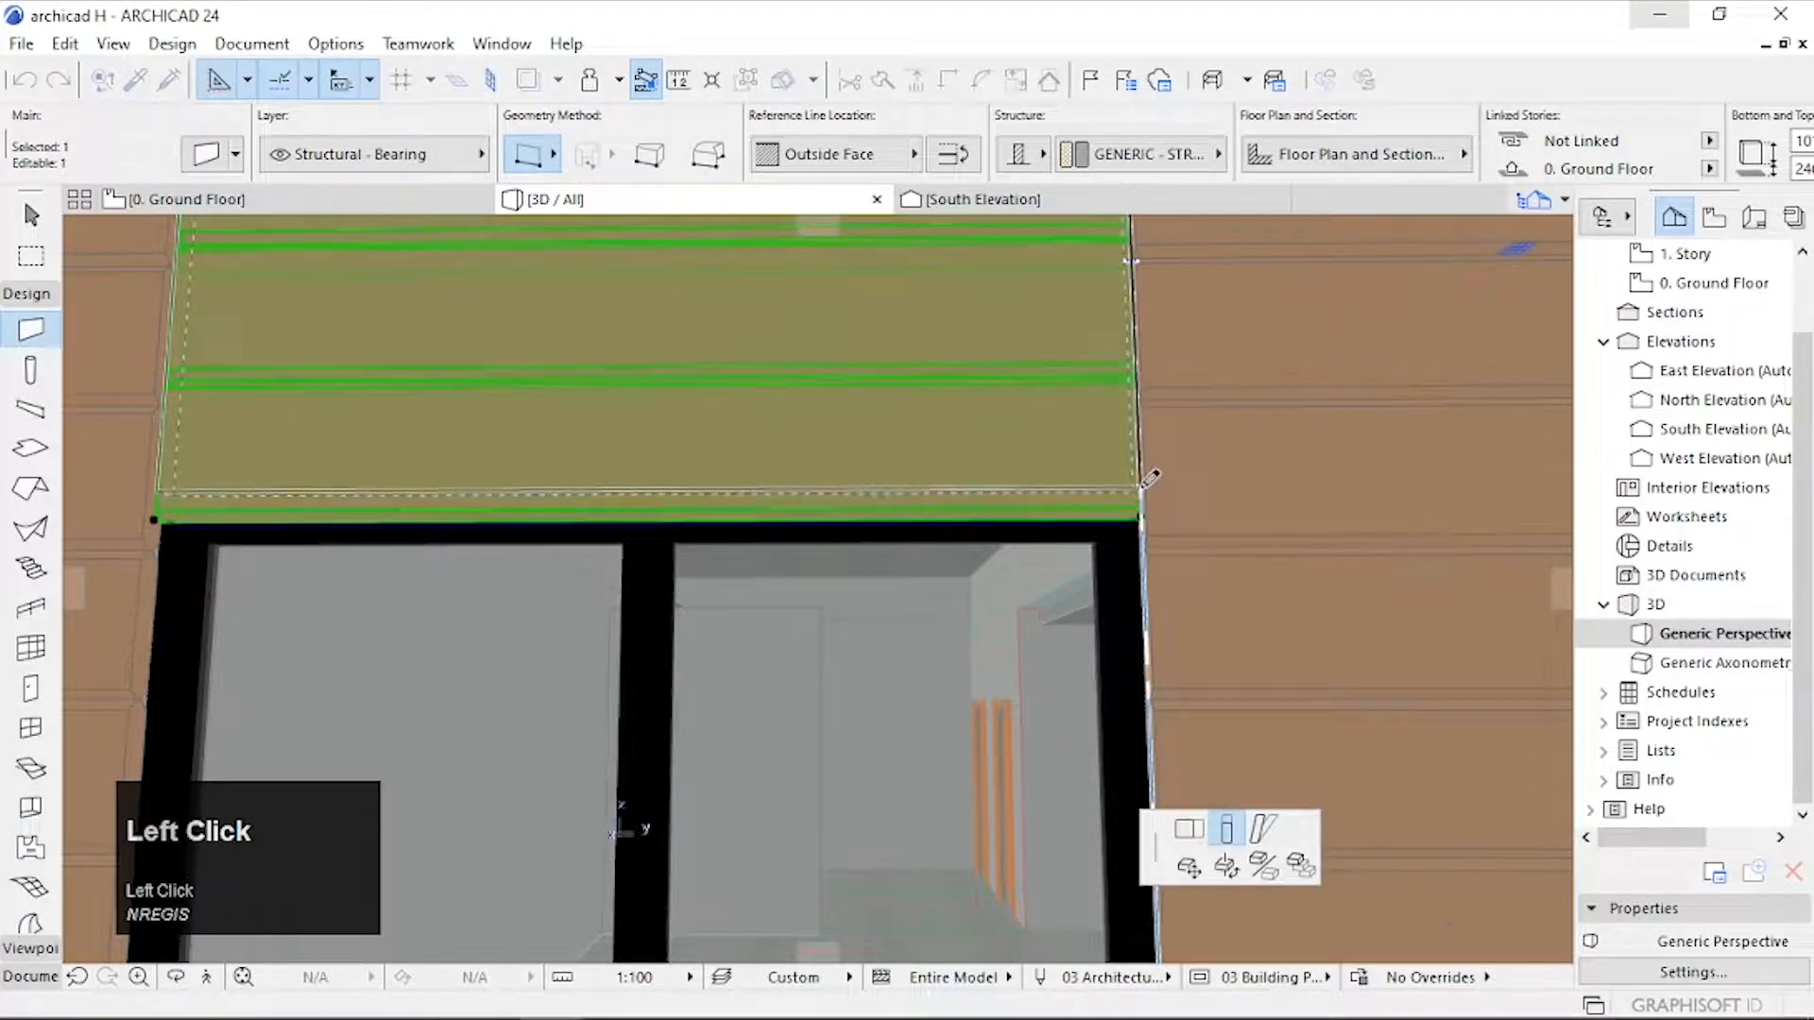
left_click(1143, 485)
Step: Try to stretch the above-window panel's top edge up to the underside of the roof
scroll(1143, 485, "down", 3)
middle_click_drag(1143, 484, 1058, 451)
left_click(1058, 451)
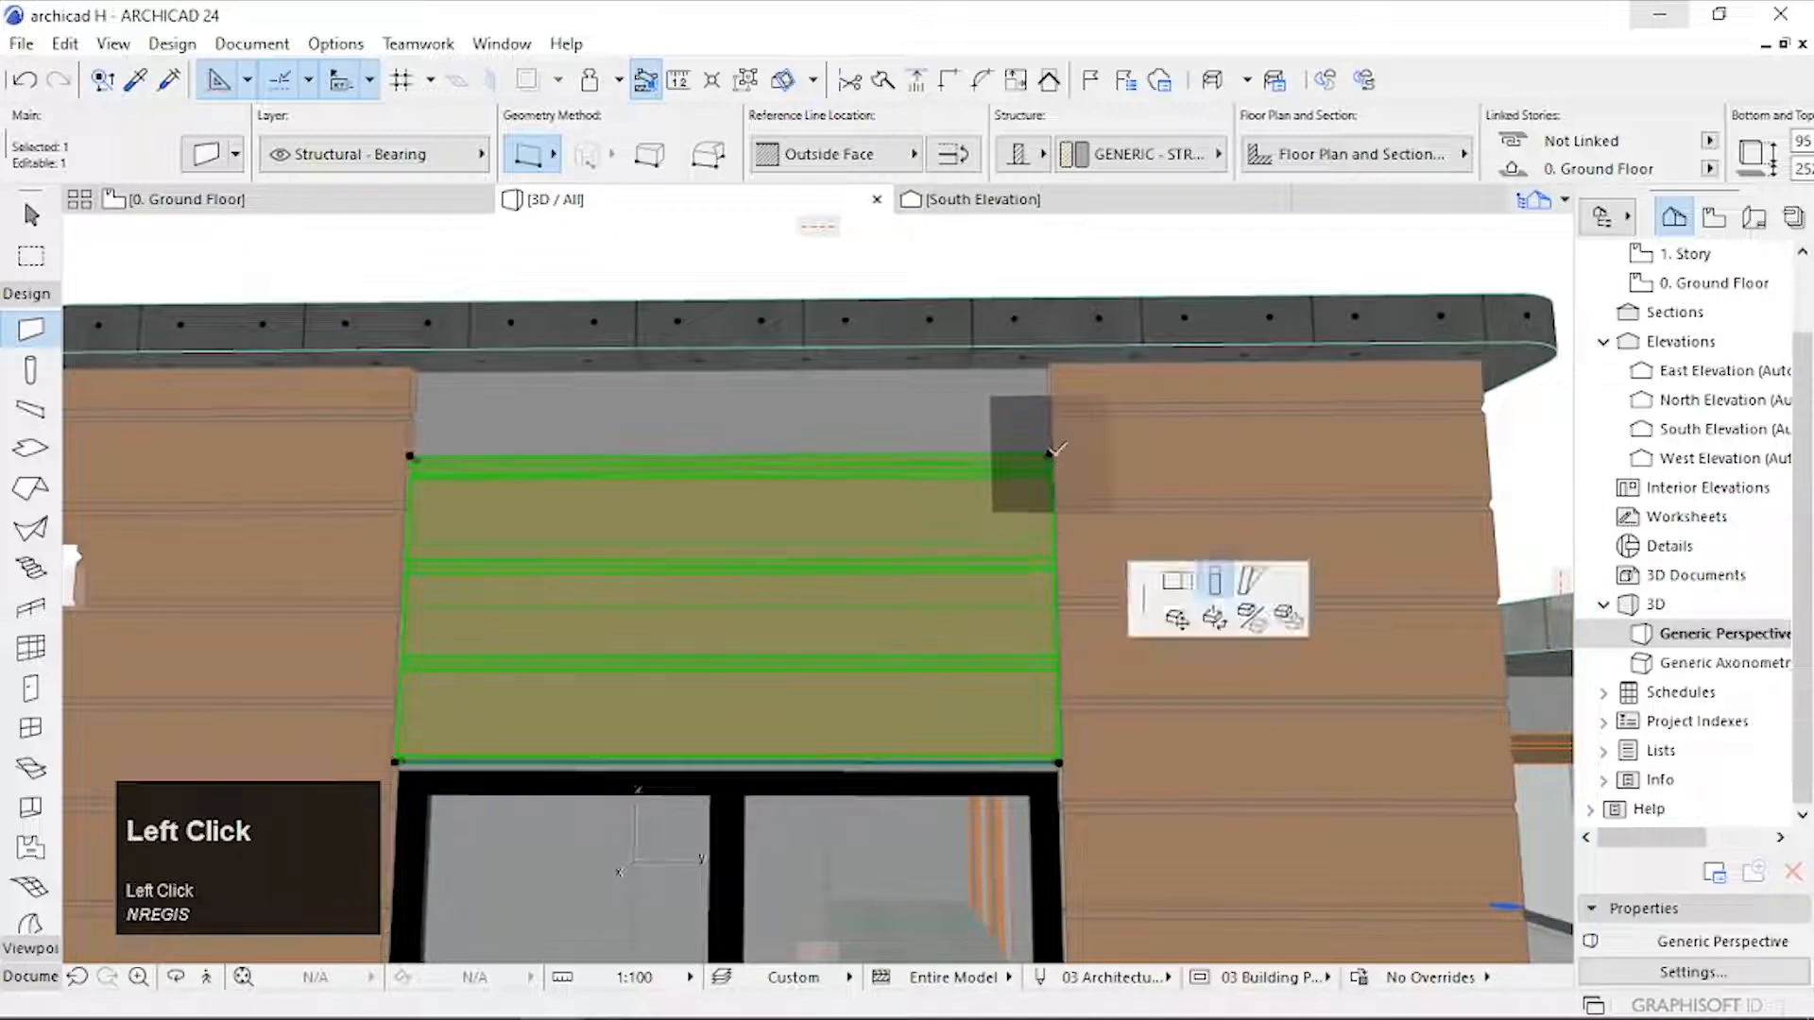
left_click(1058, 364)
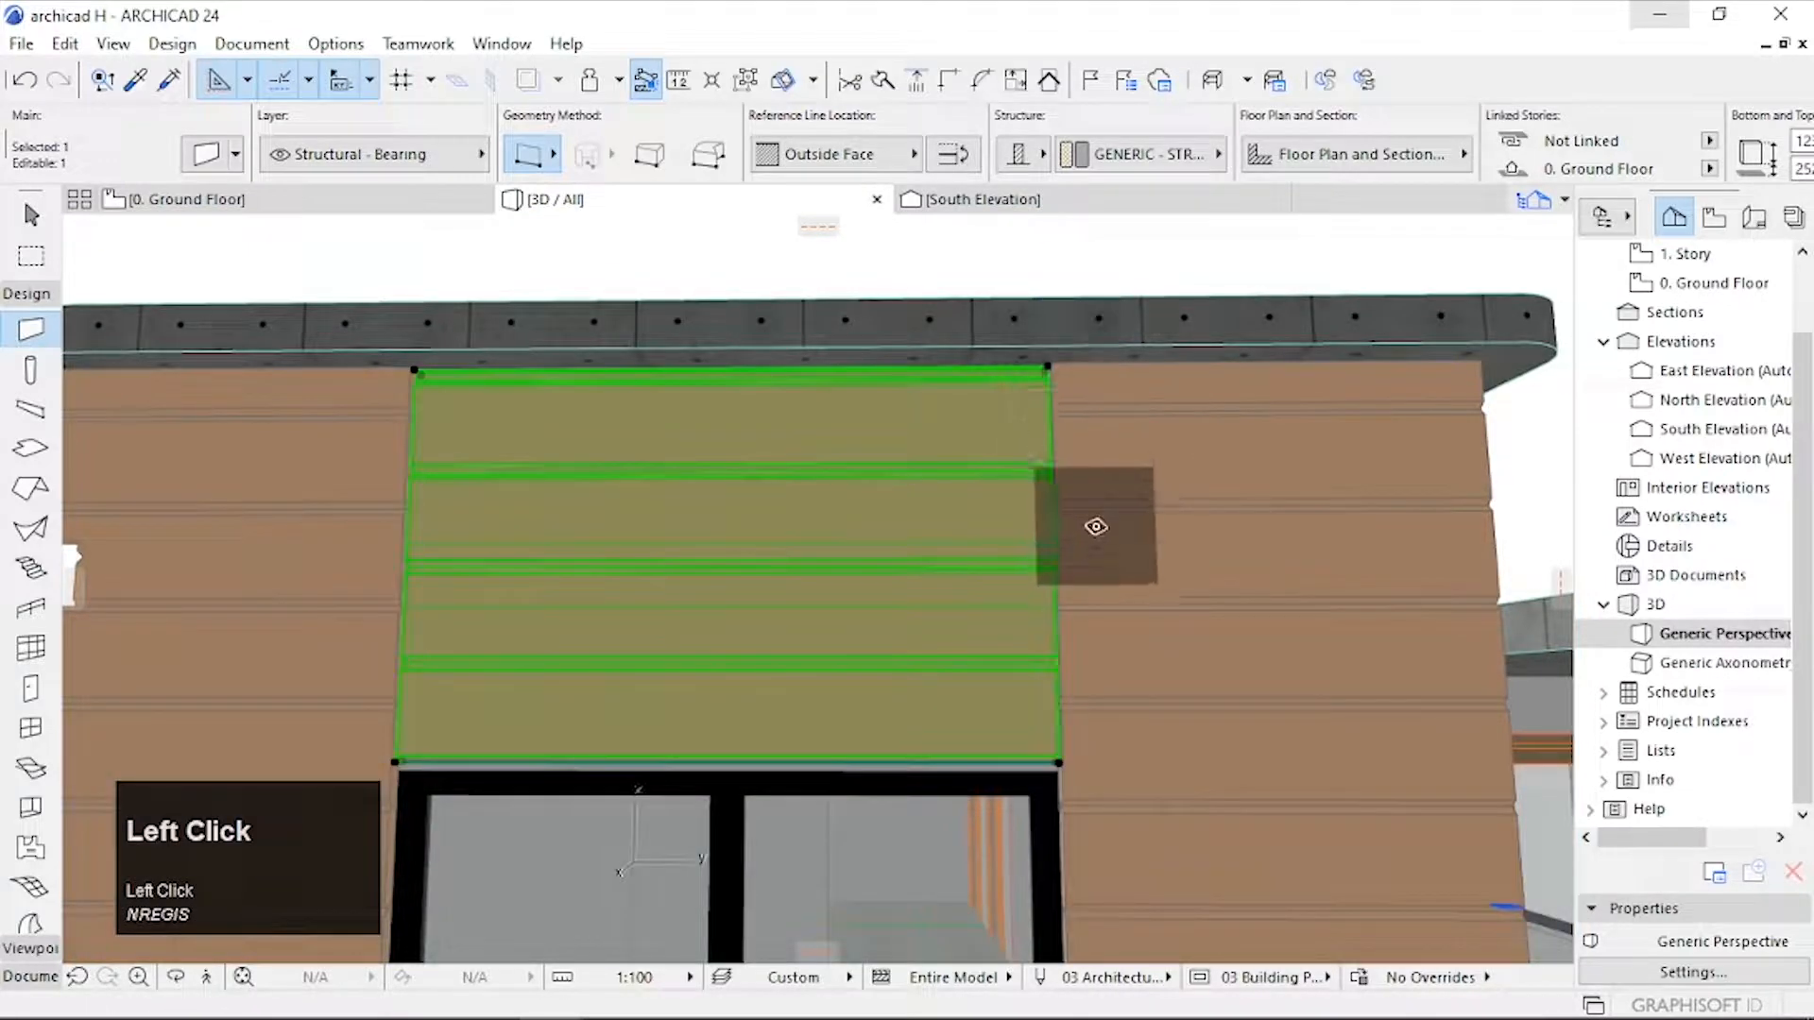
scroll(794, 571, "down", 3)
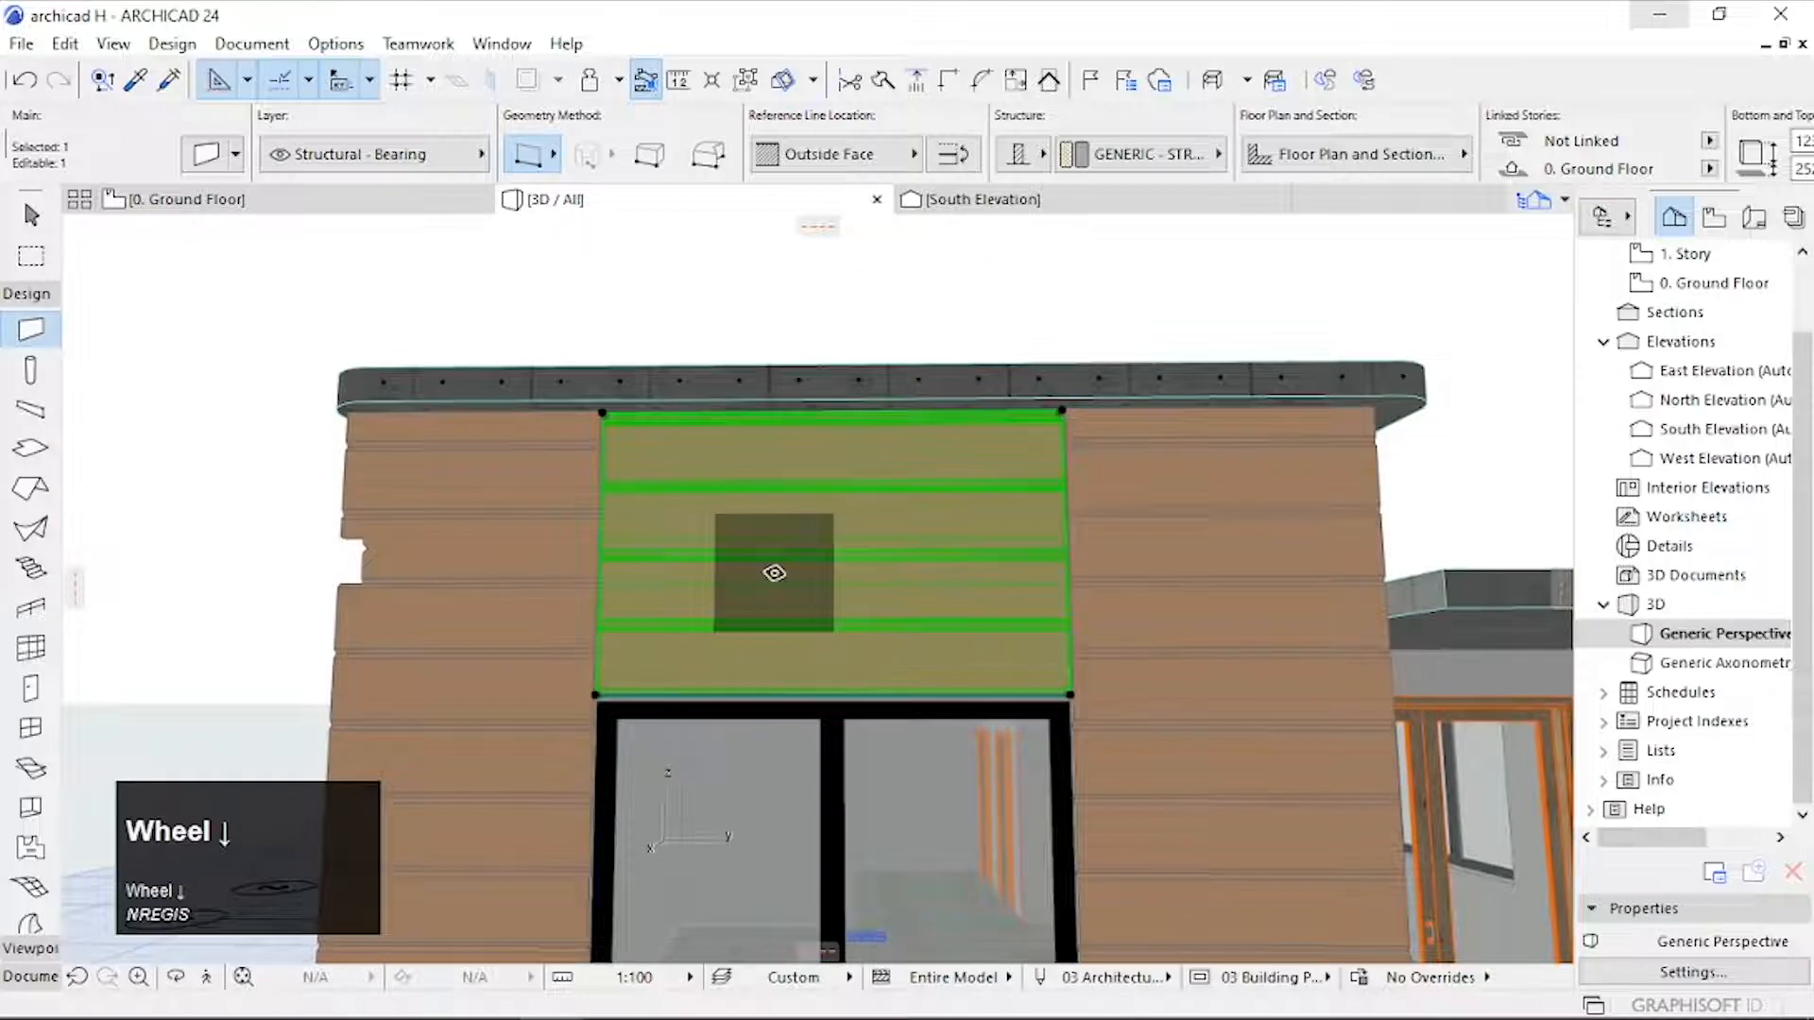
key("o")
left_click_drag(712, 599, 665, 625)
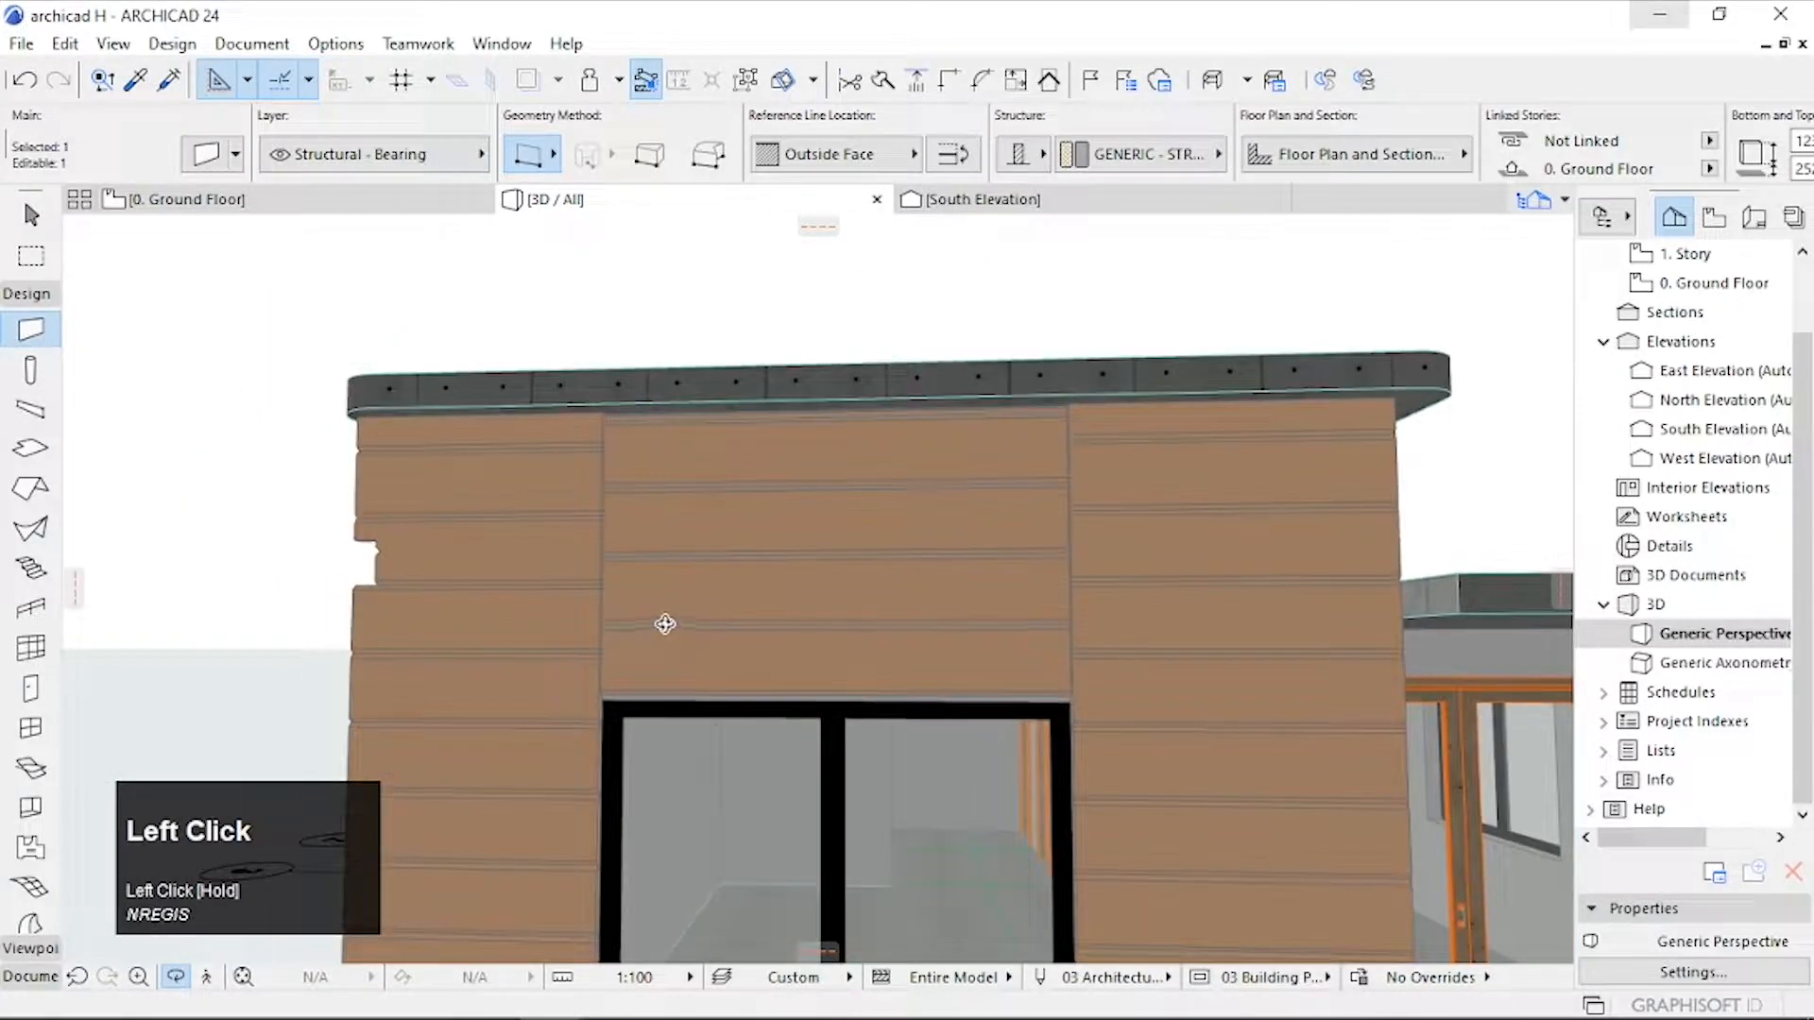
Step: Undo the above-window panel's top-edge stretch, both bottom-edge stretches and the last downward move
key("ctrl+z")
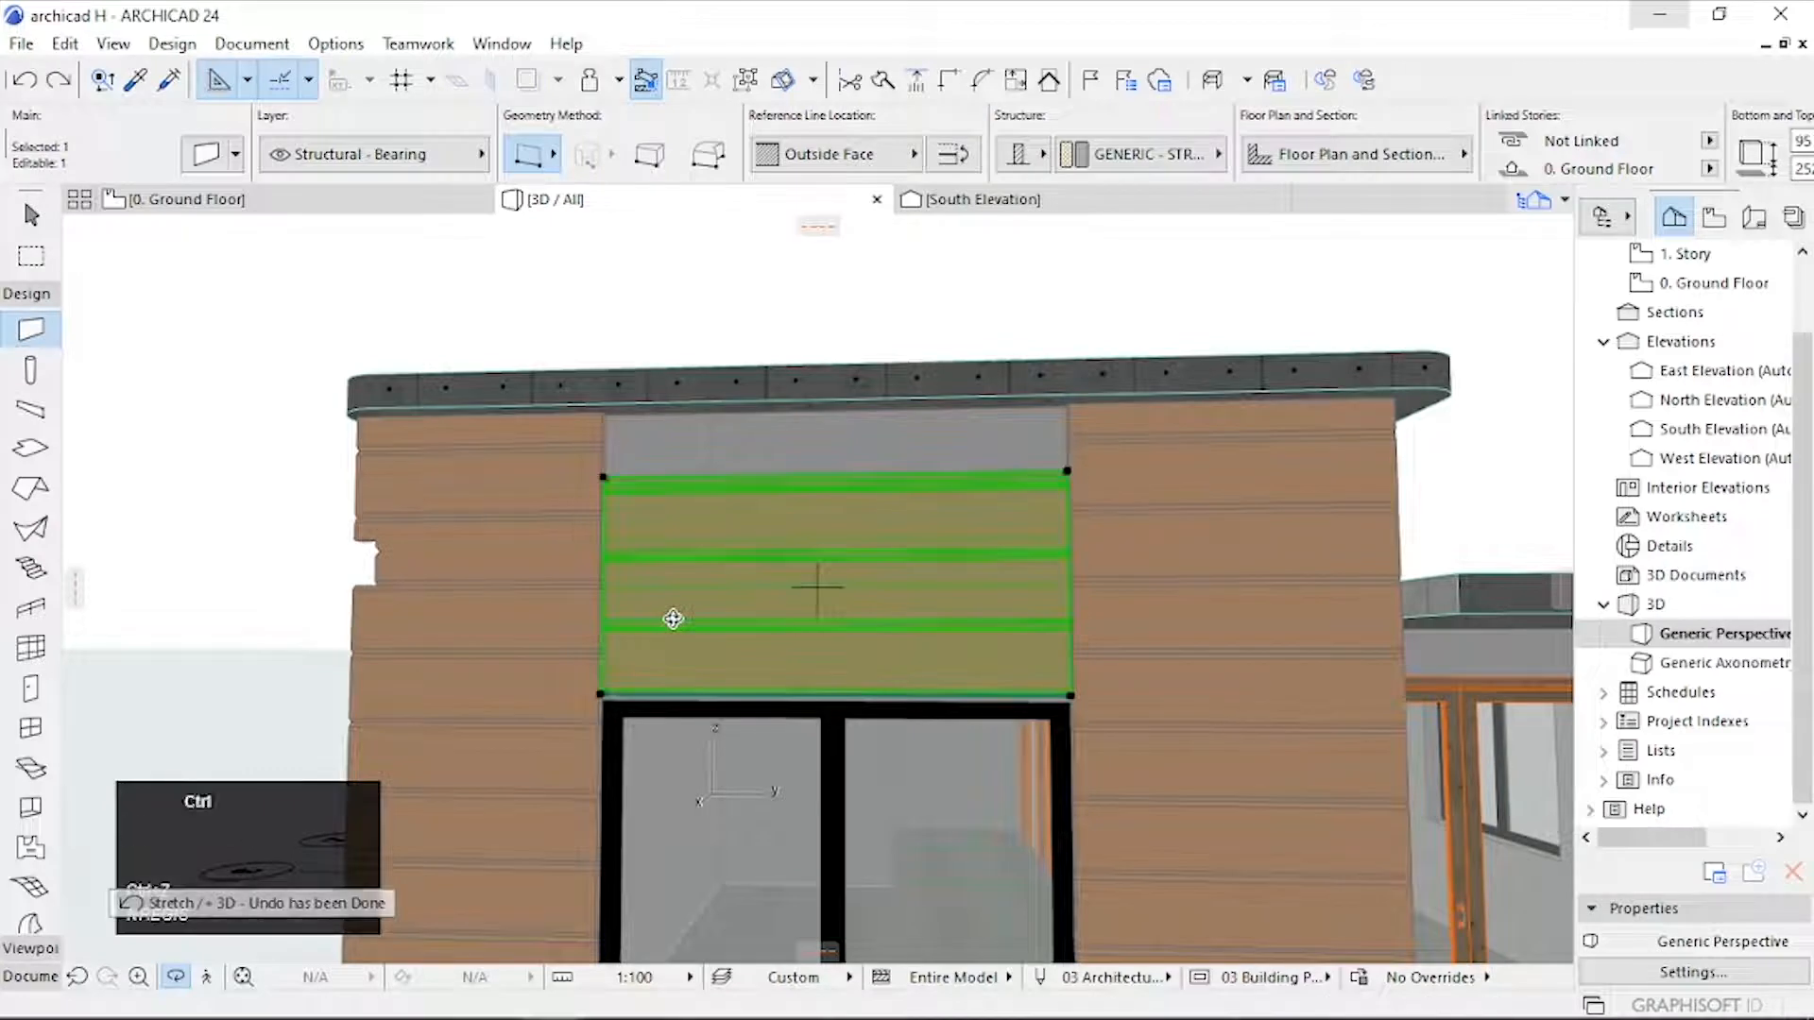
key("ctrl+z")
key("ctrl+z")
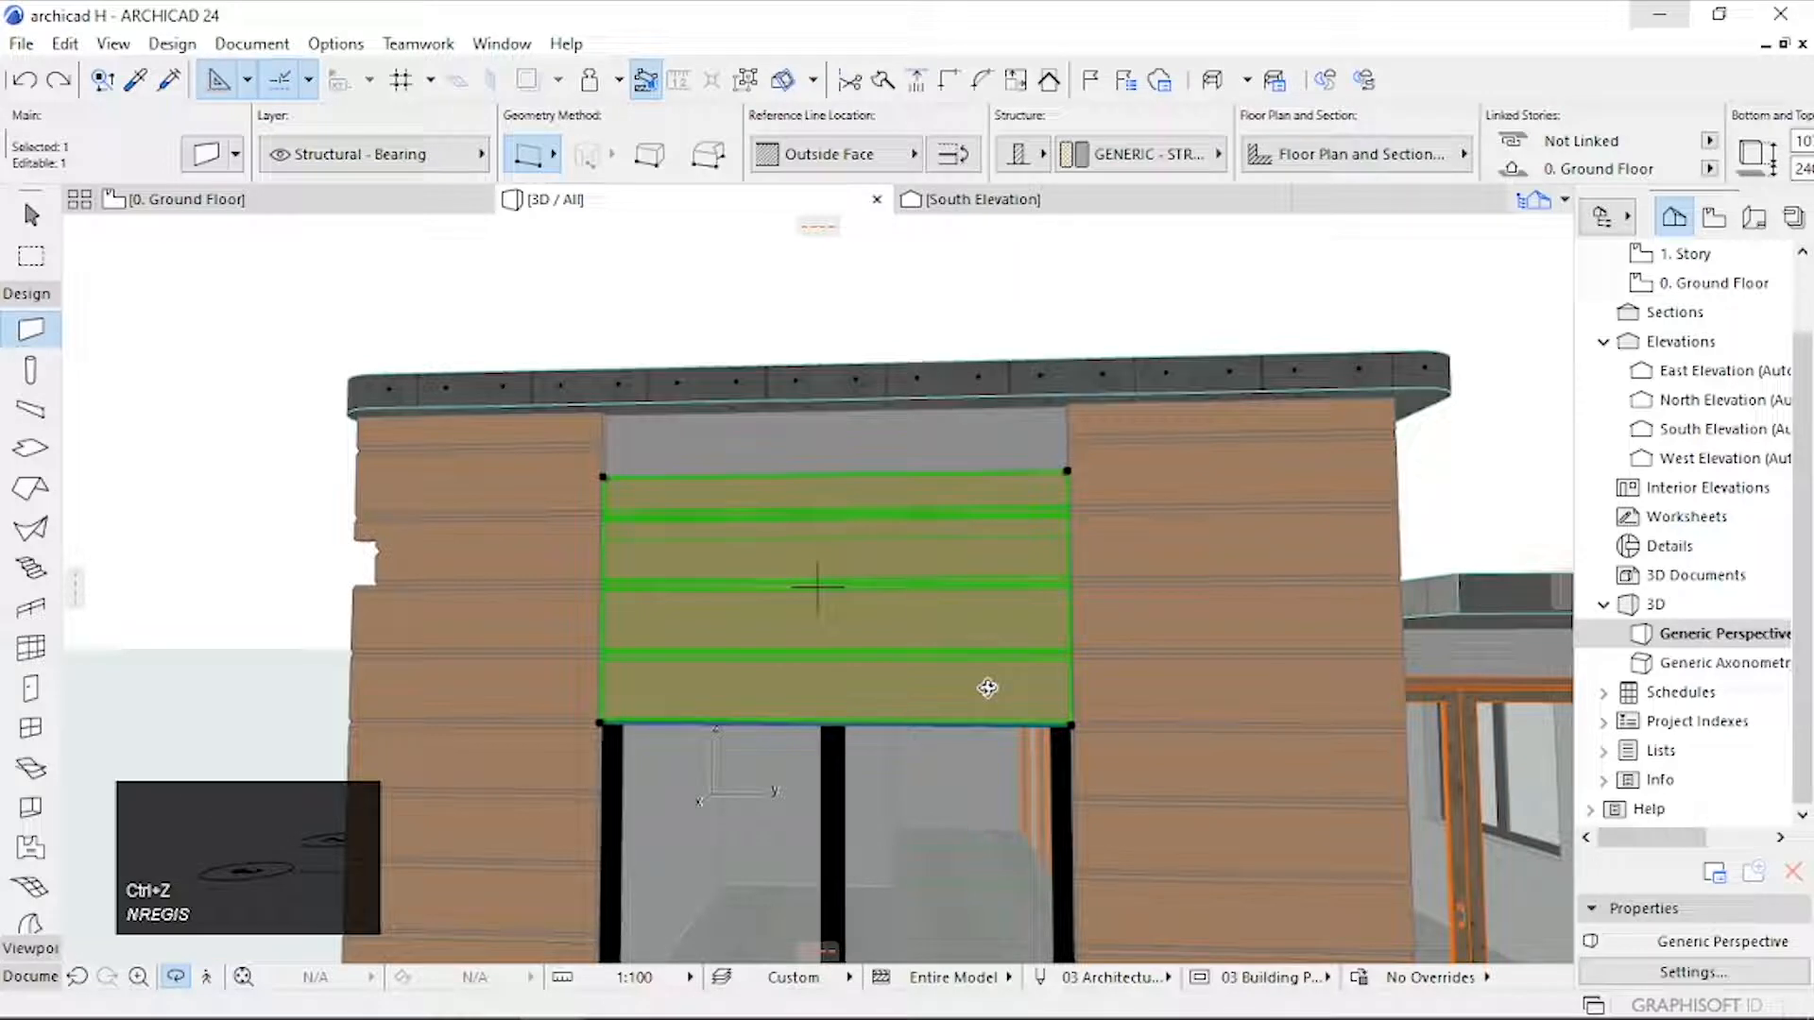
key("ctrl+z")
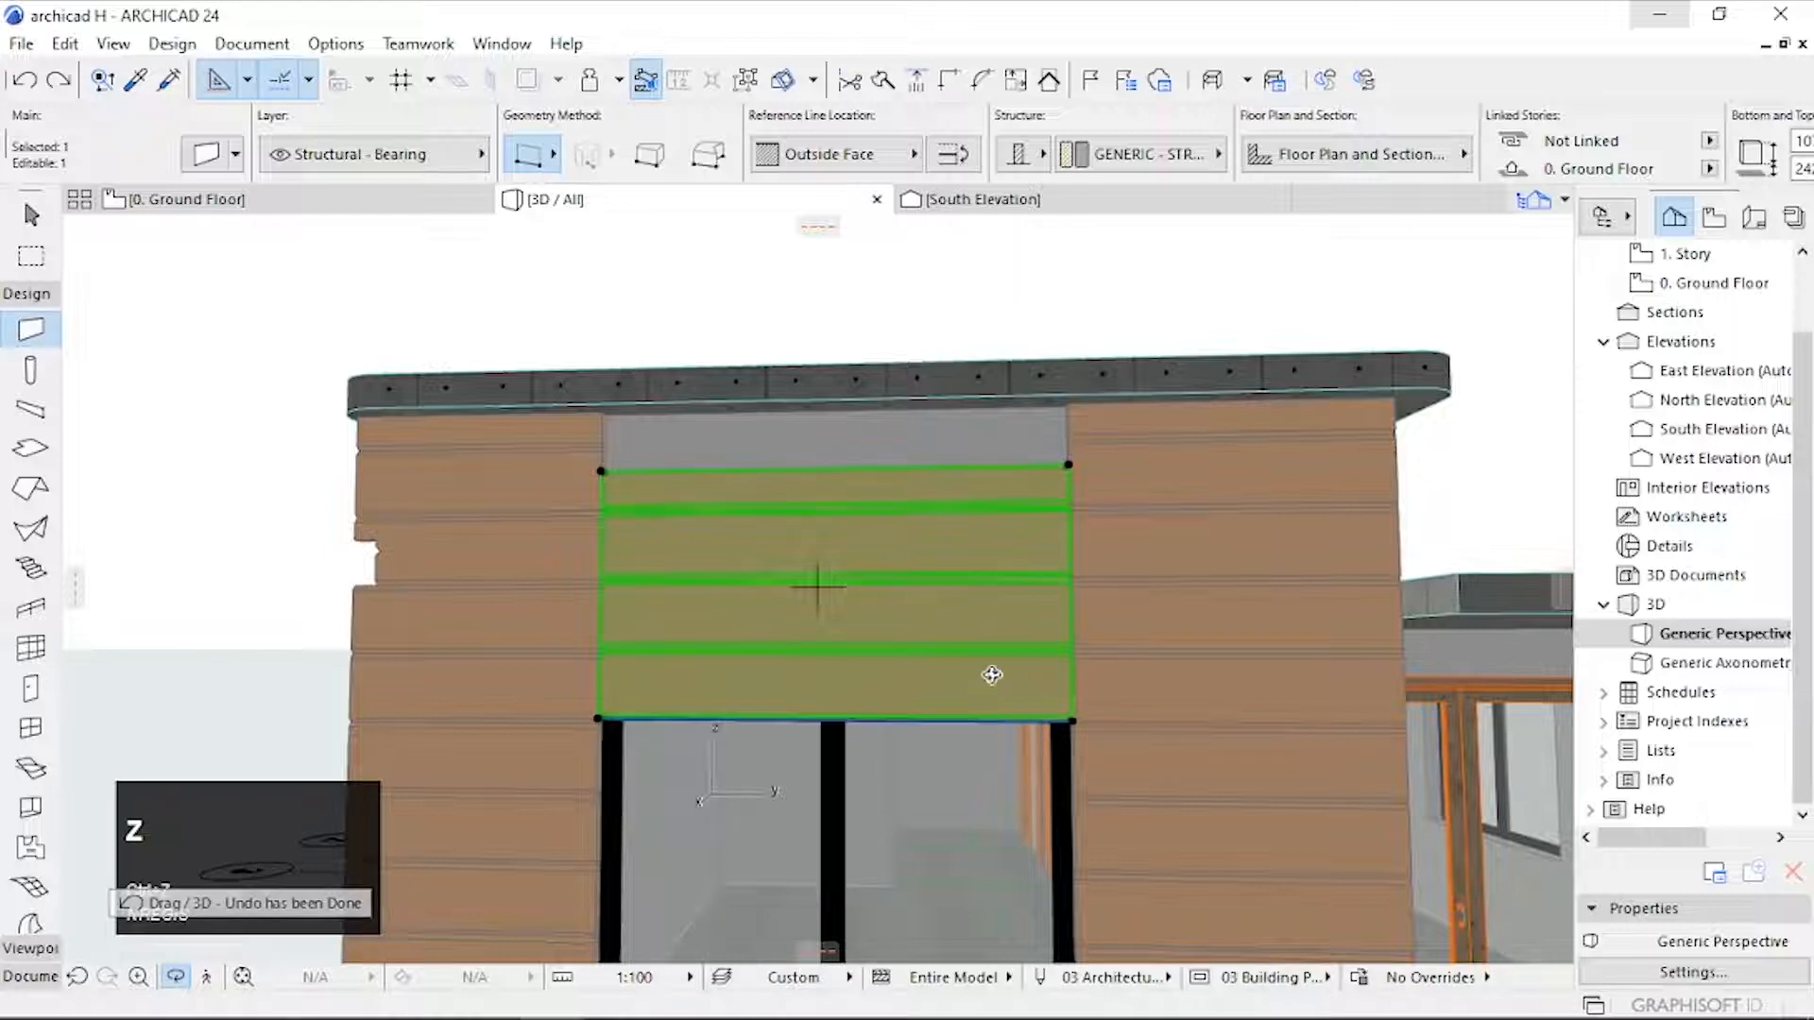
left_click_drag(991, 674, 677, 591)
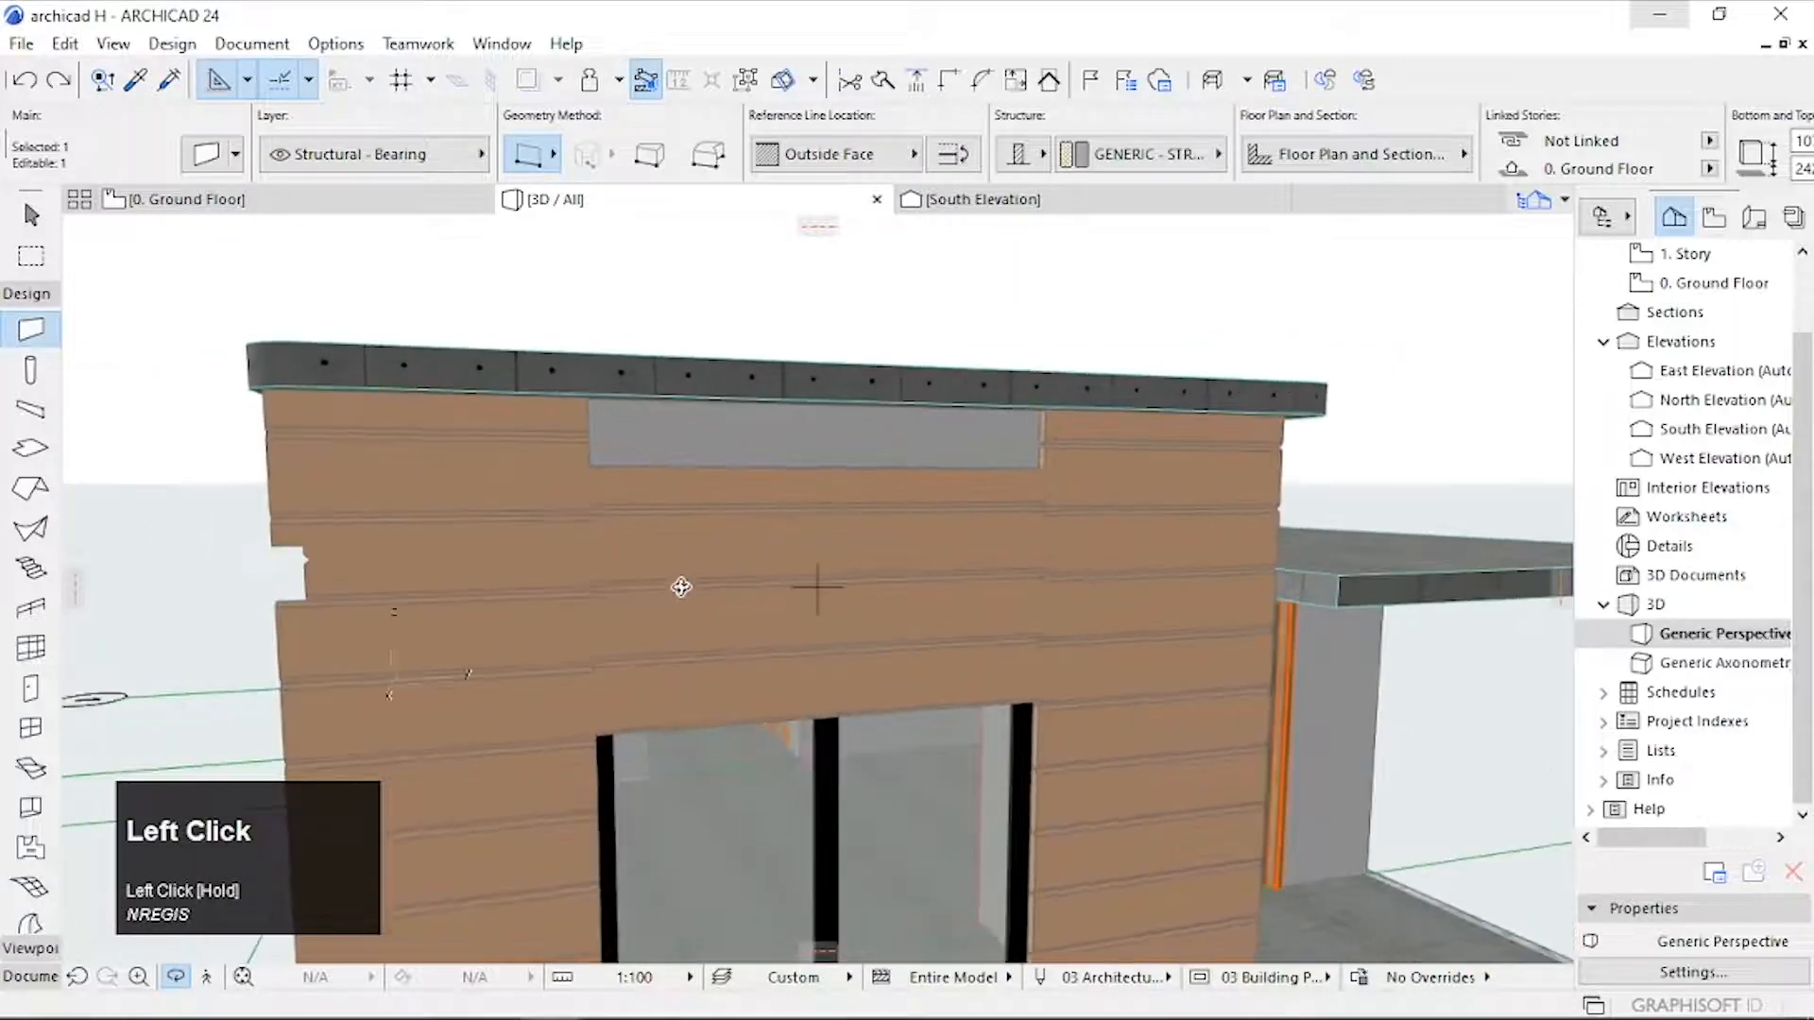
Step: Undo and redo the above-window panel's recent moves to compare its positions against the side panels
key("ctrl+z")
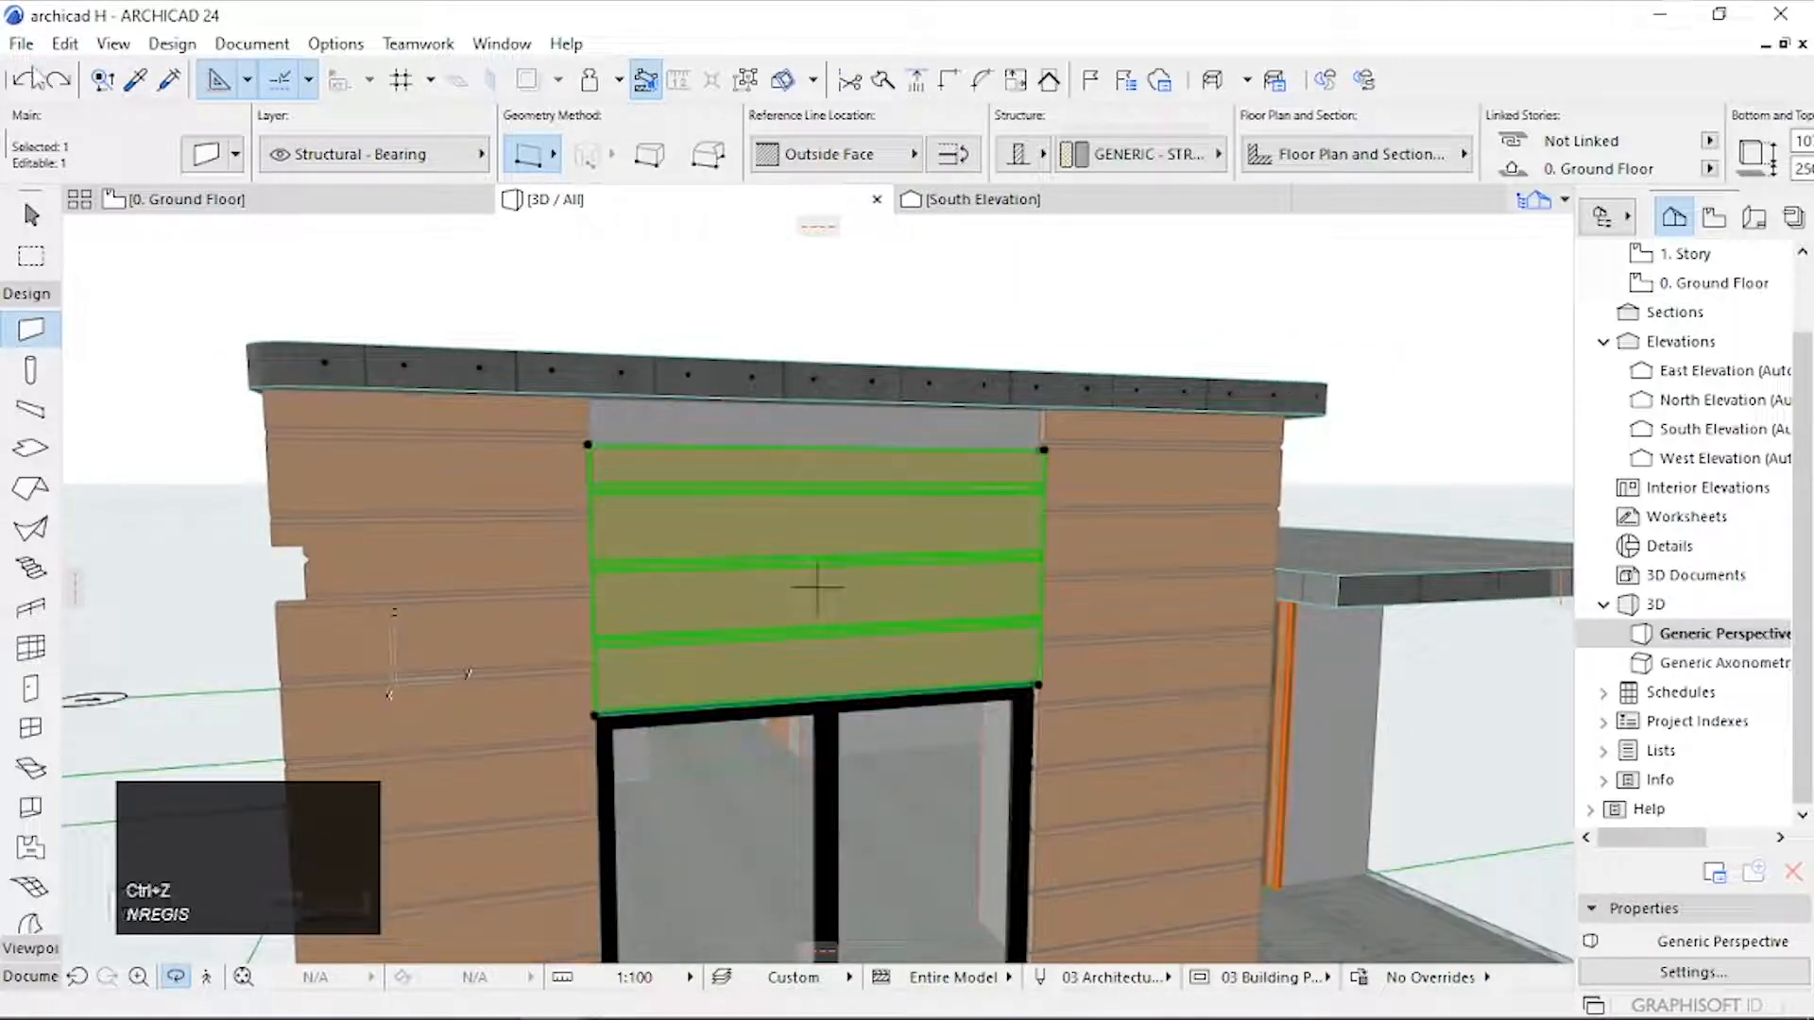
left_click(28, 81)
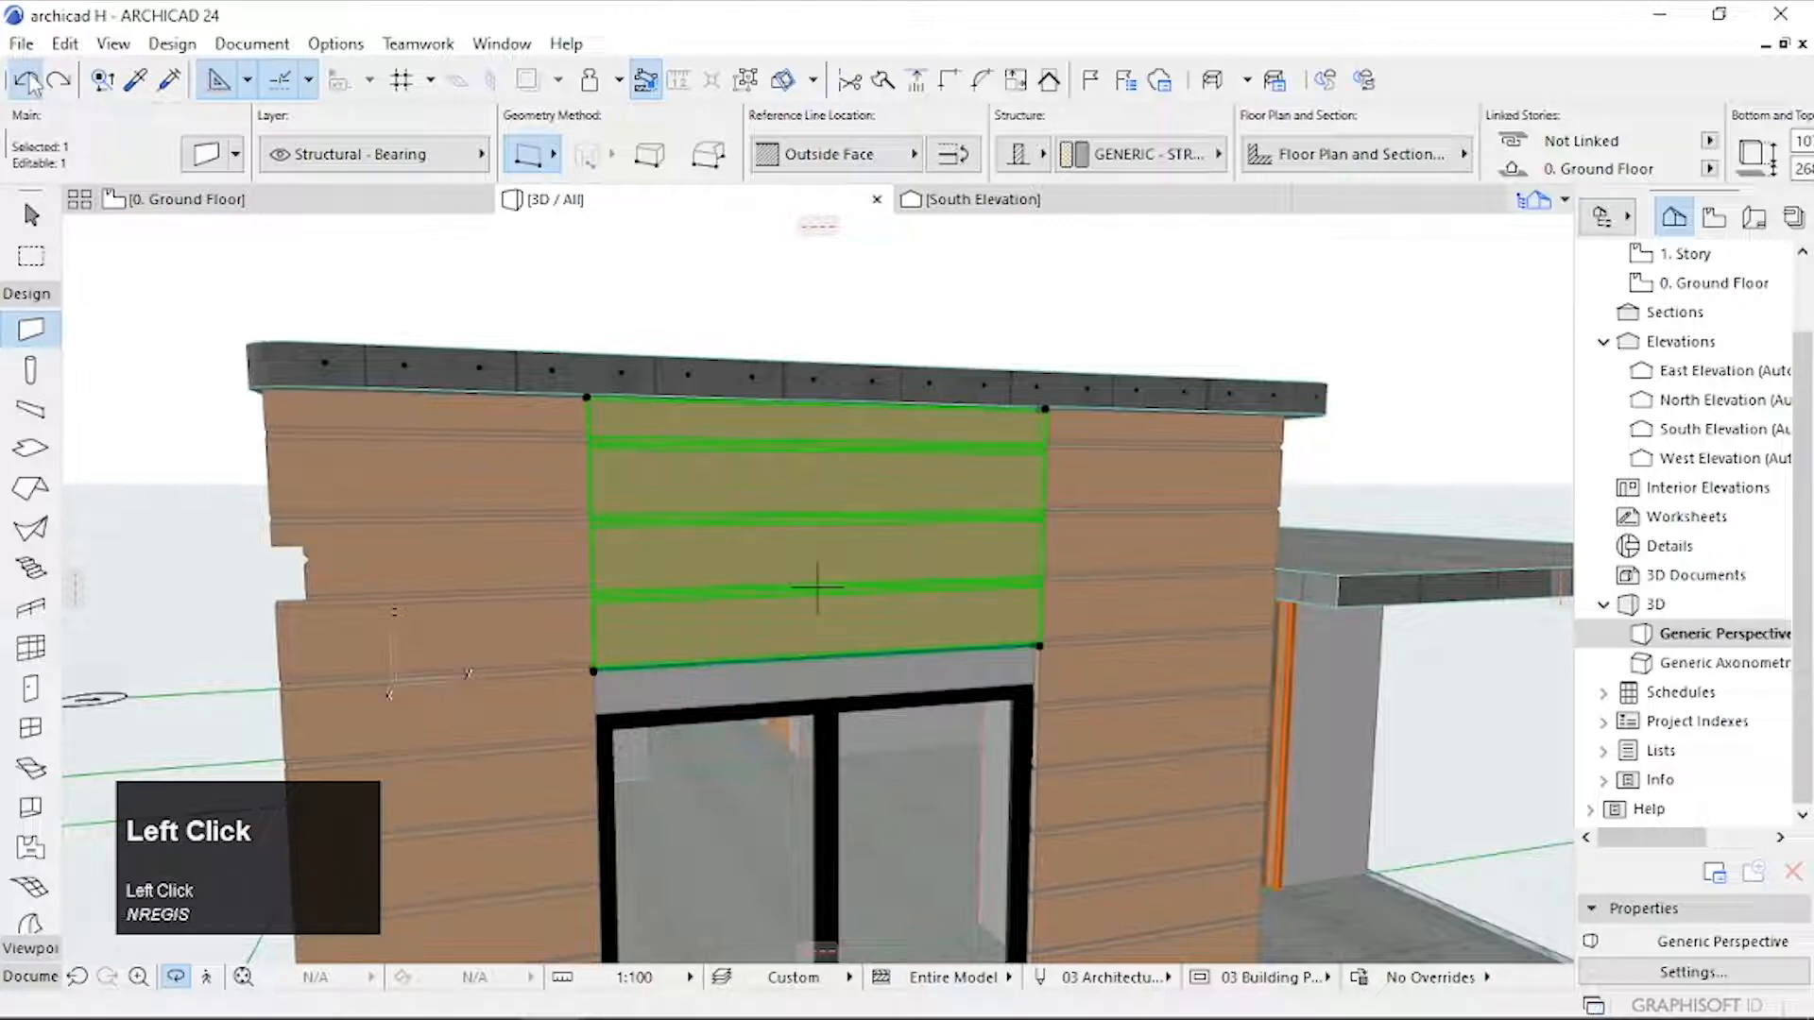
left_click(58, 82)
left_click(61, 81)
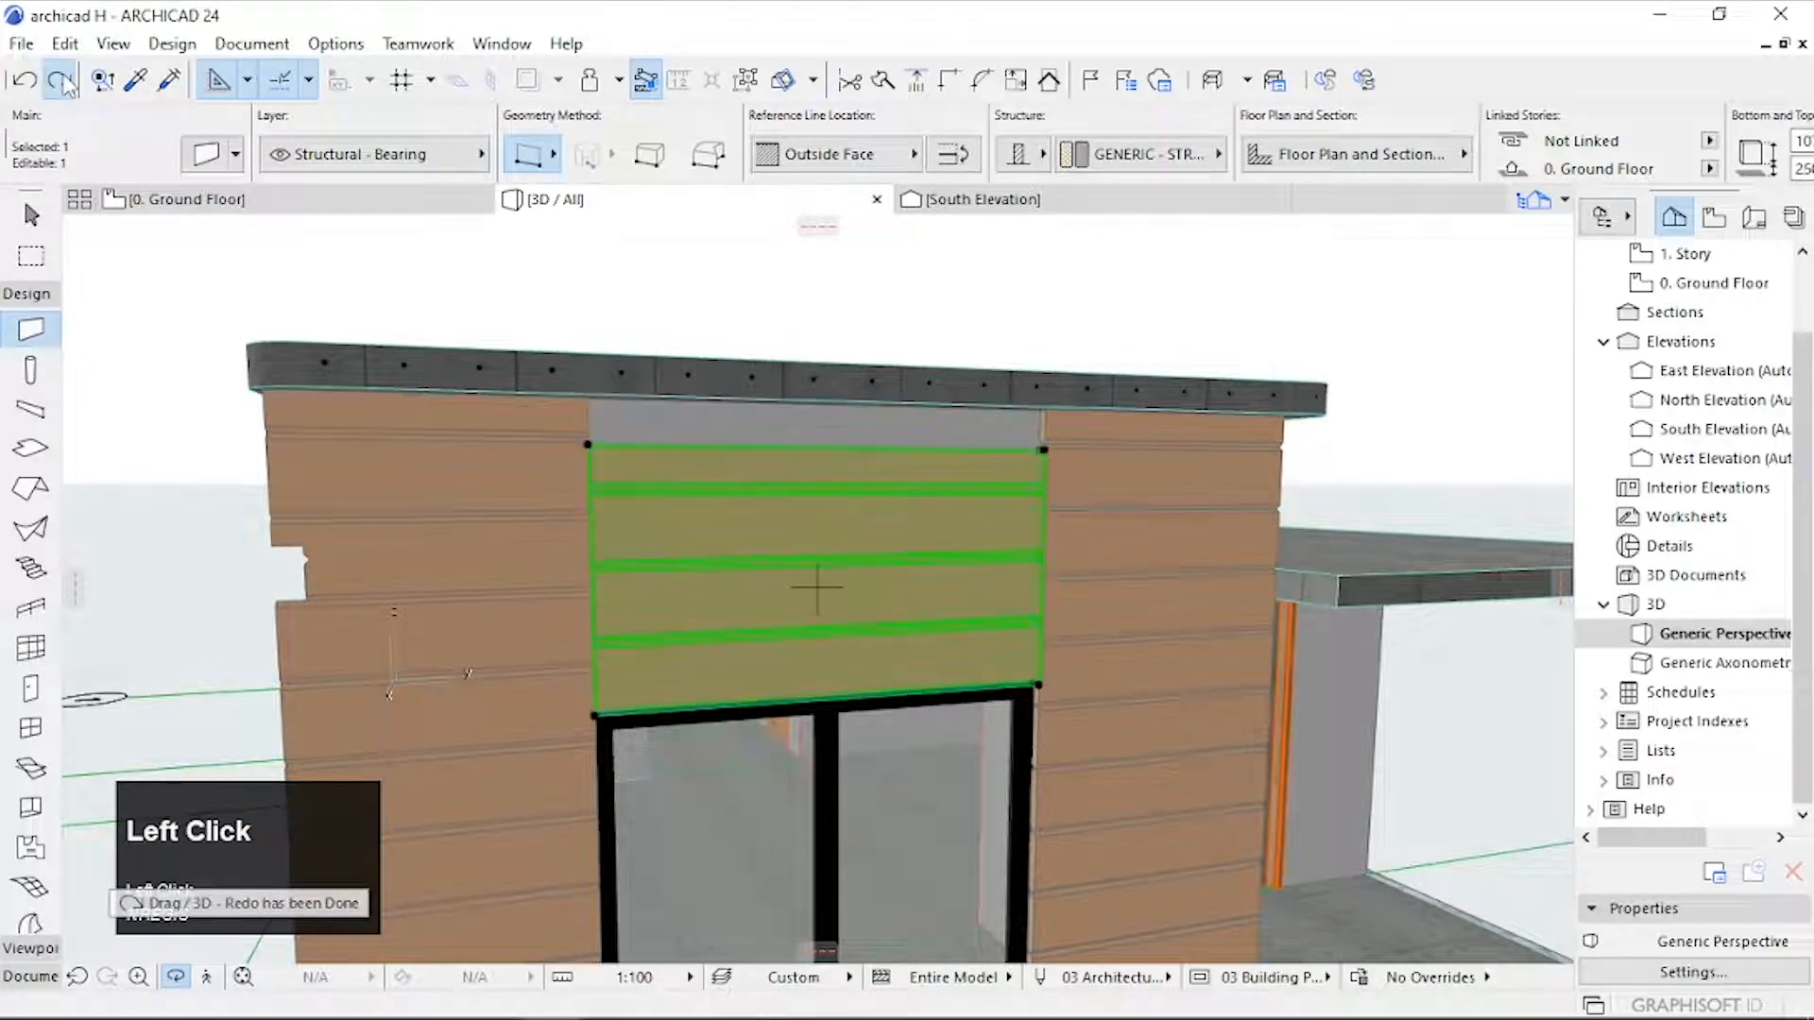
left_click(60, 81)
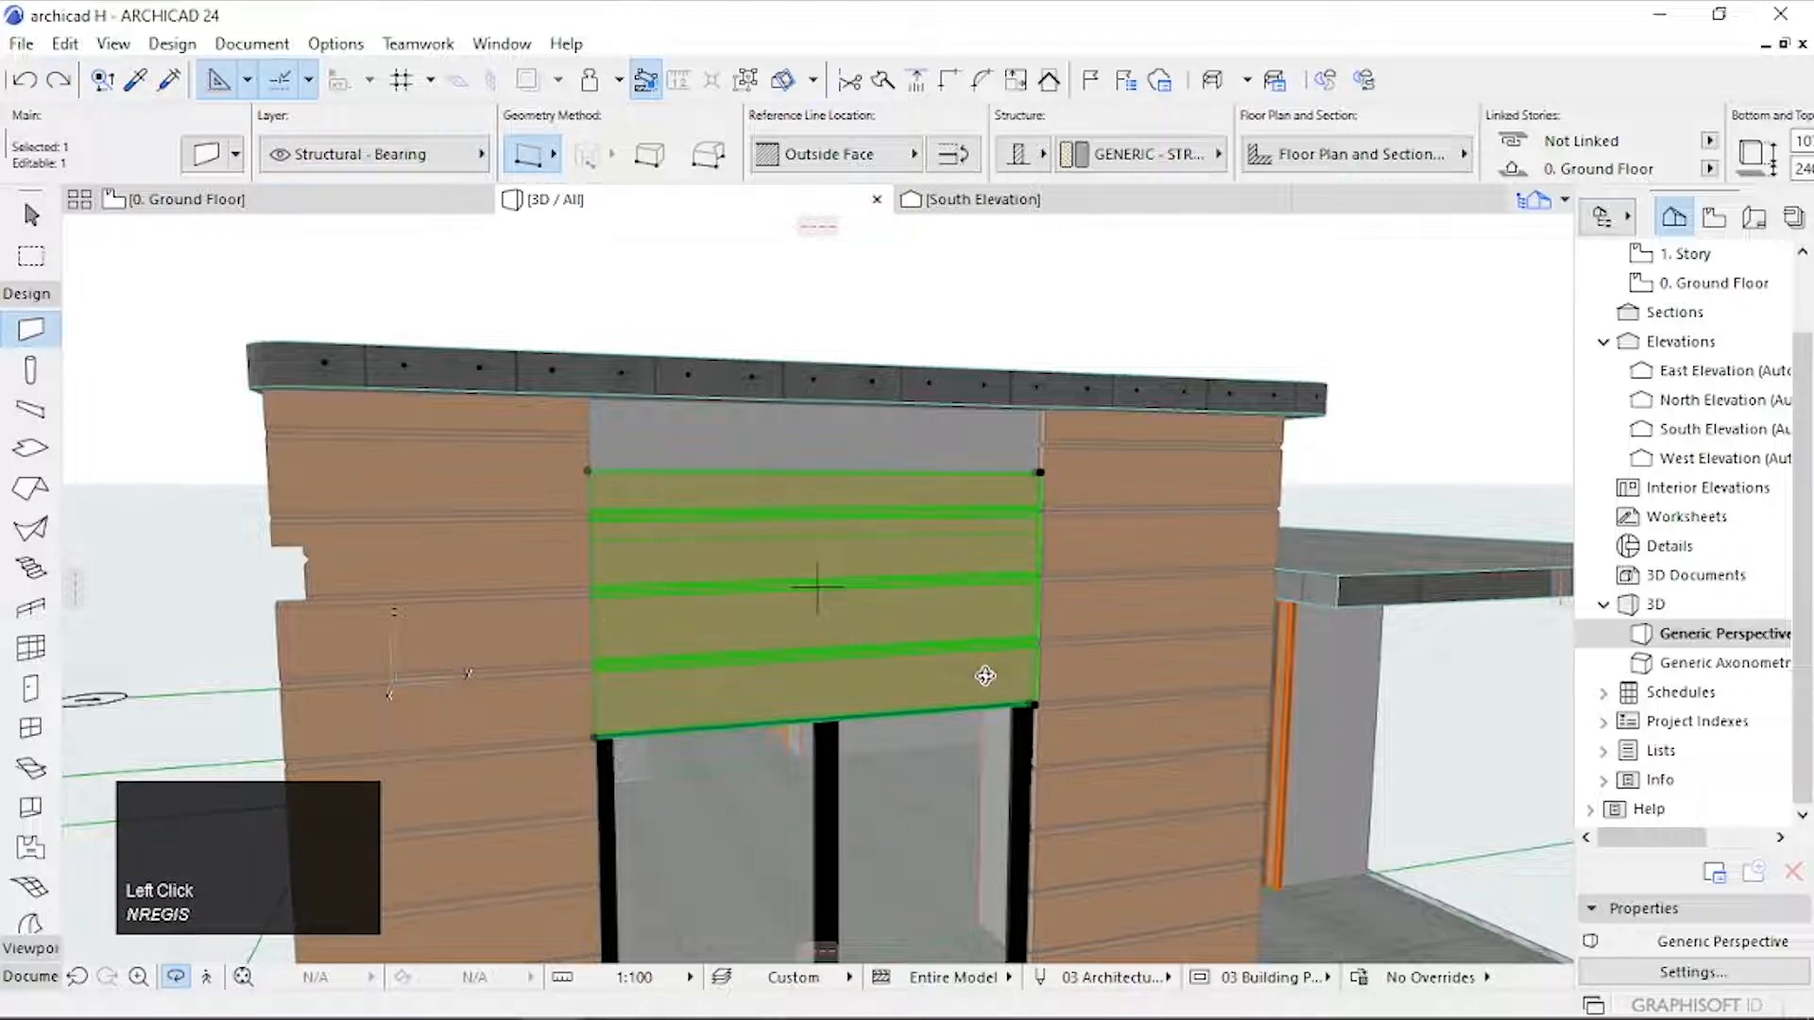
Step: Move the above-window panel up by its lower corner to the neighbouring side panel's log joint, under the roof
left_click_drag(985, 677, 904, 690)
key("Escape")
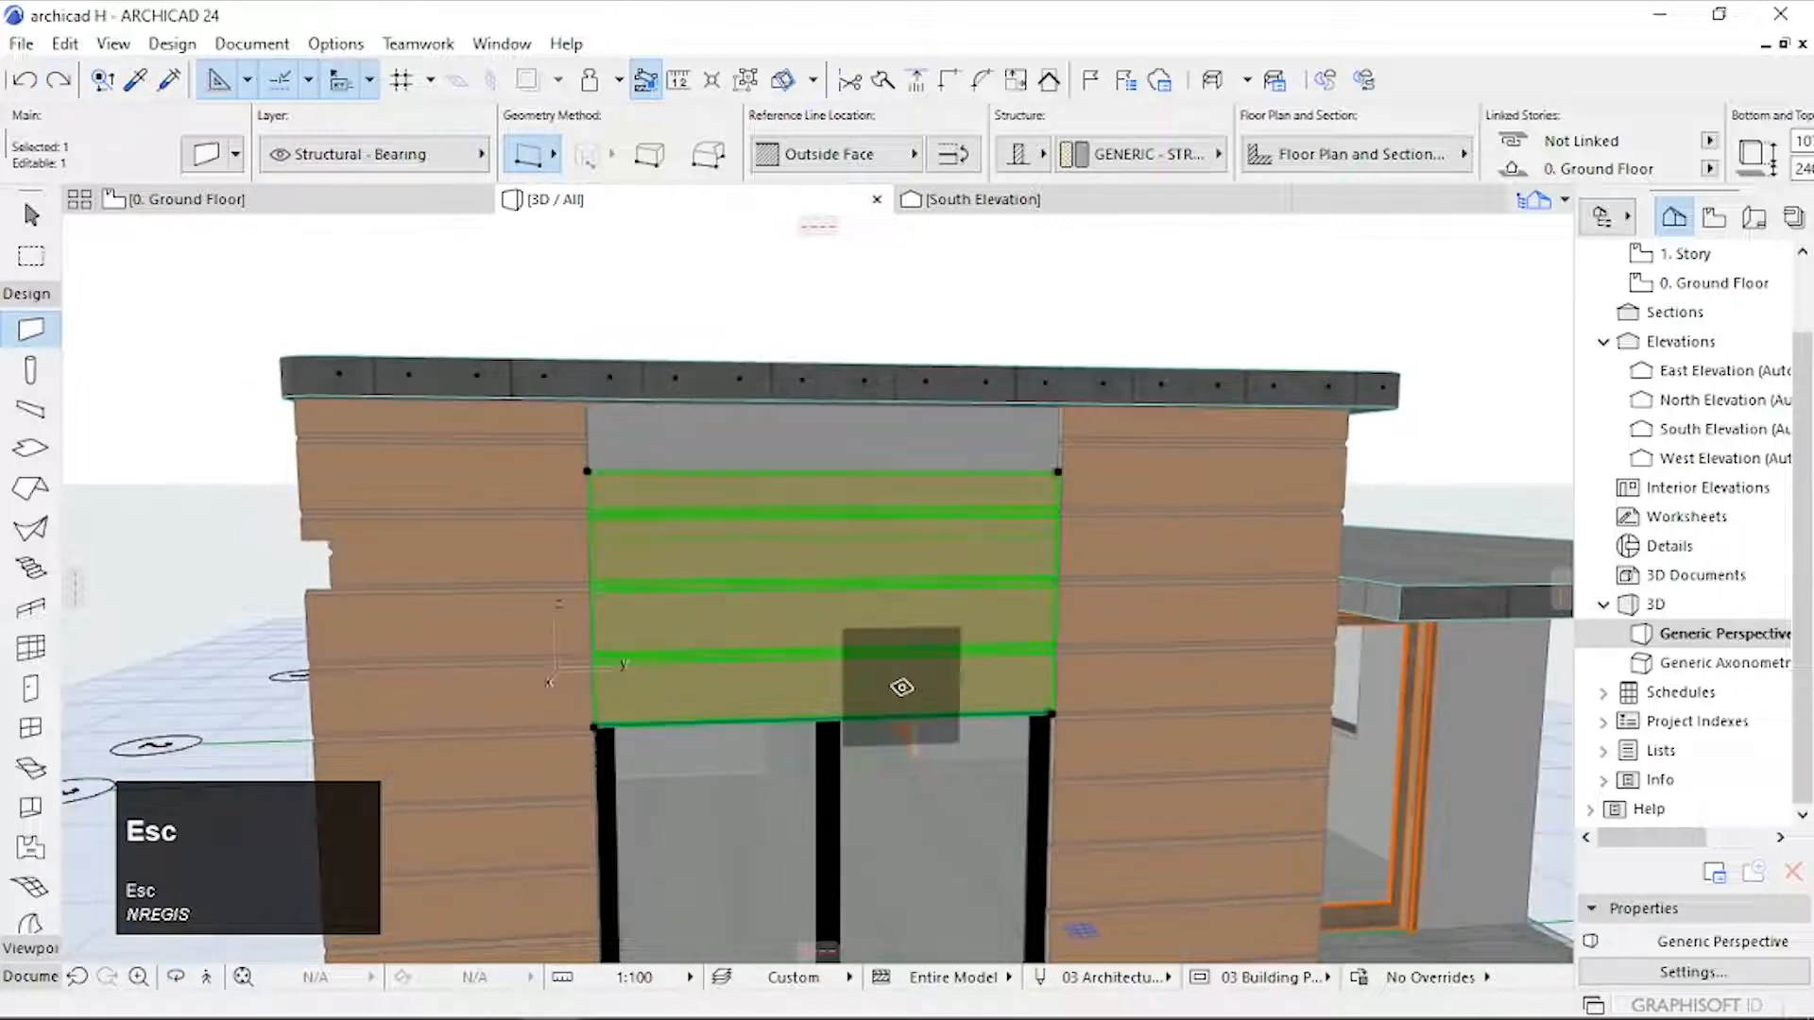
left_click(1050, 719)
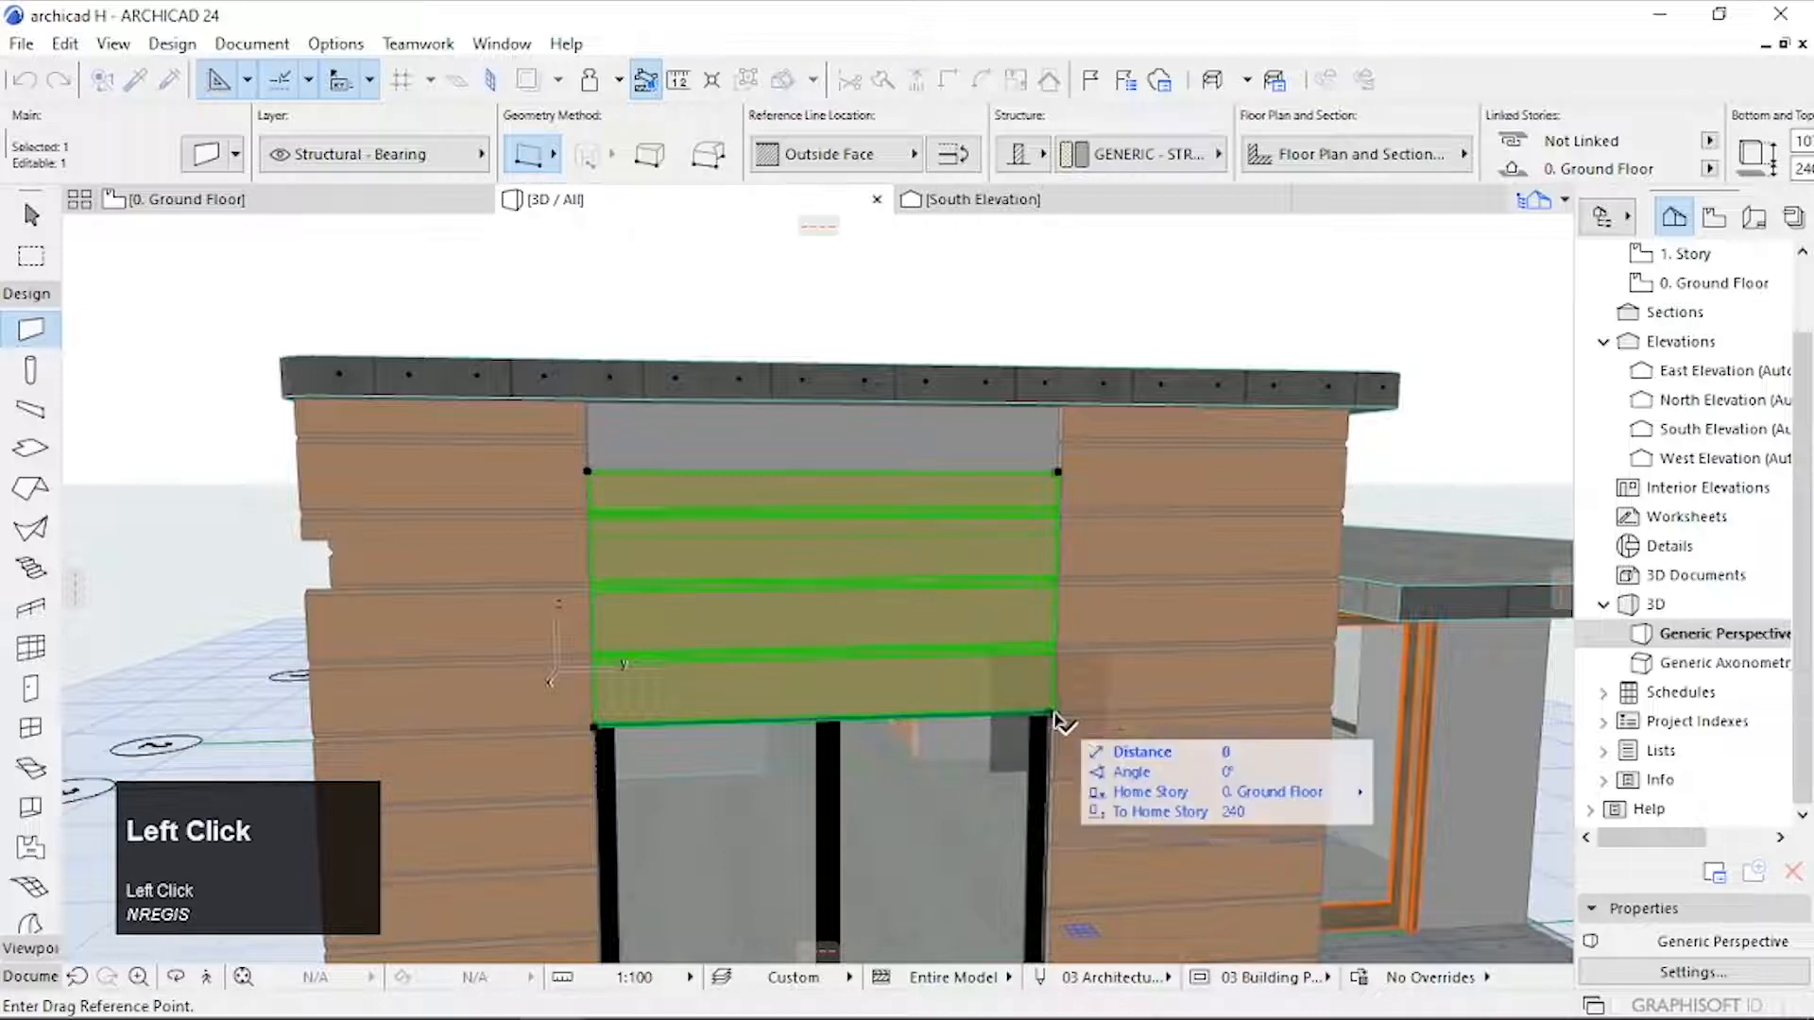
left_click(1053, 654)
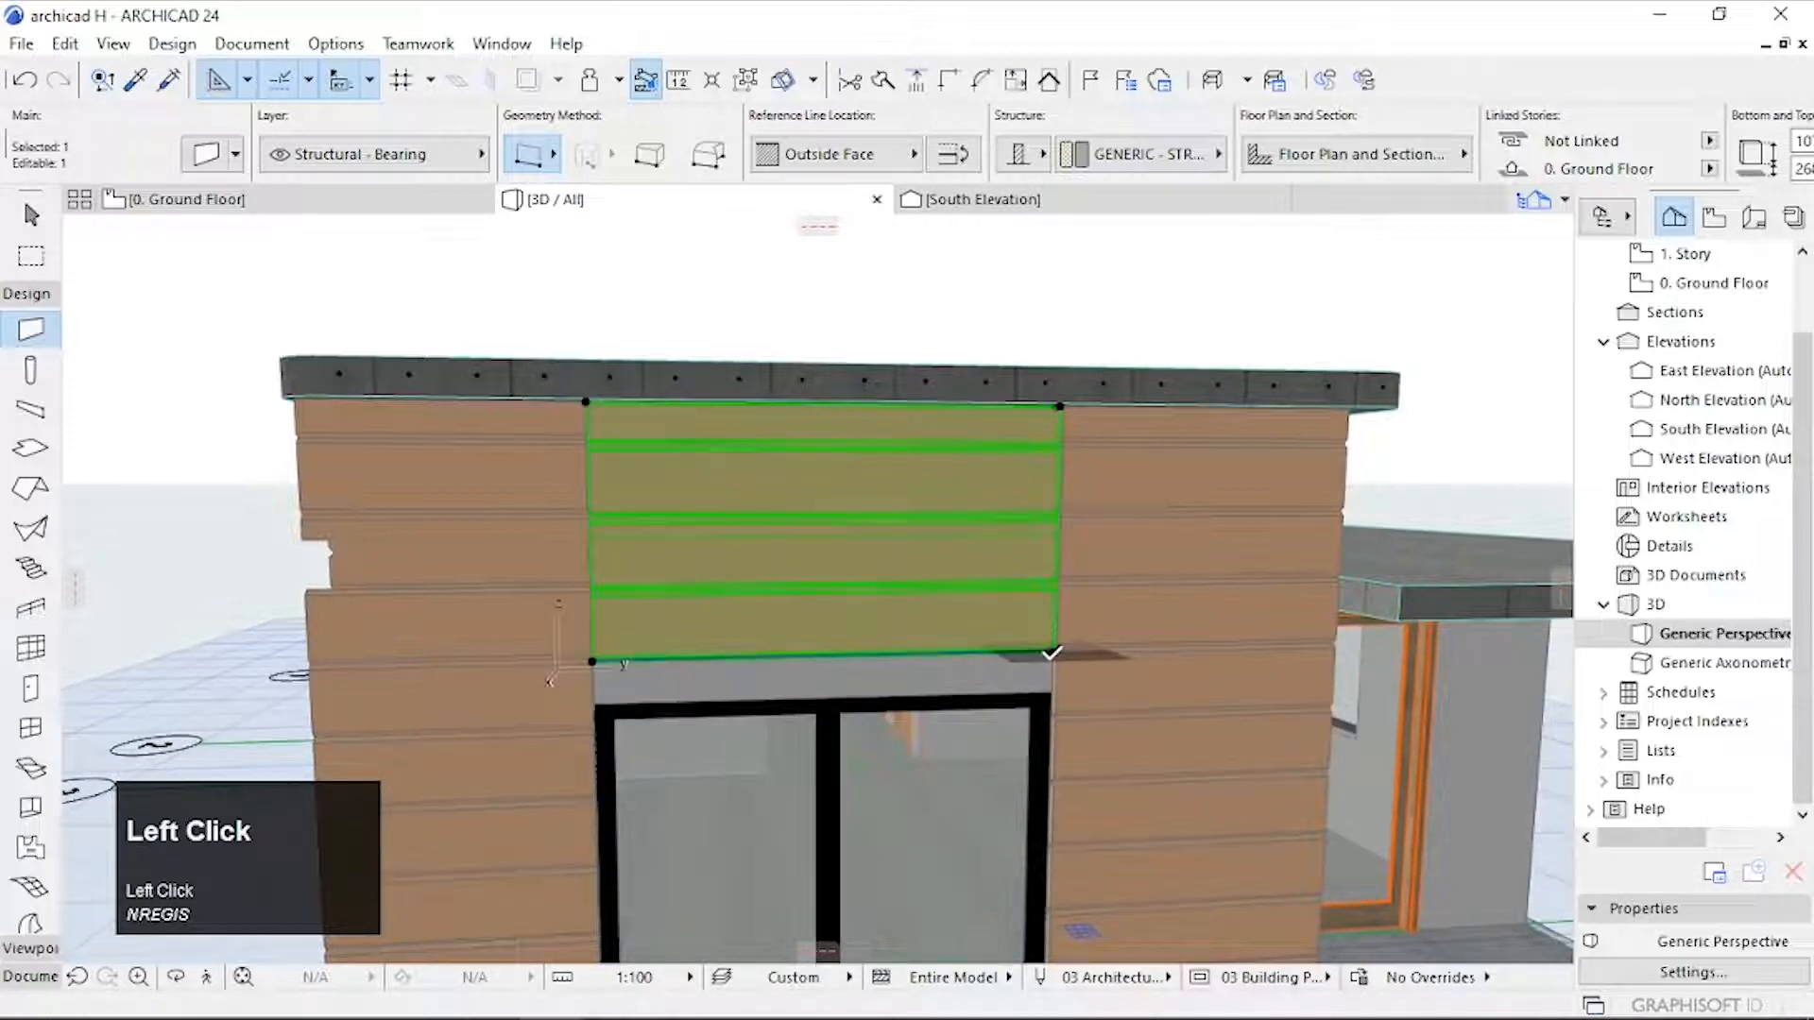
Step: Shift the above-window panel outward by 5 and nudge it slightly up so its log joints line up with the side panels
scroll(1051, 652, "up", 5)
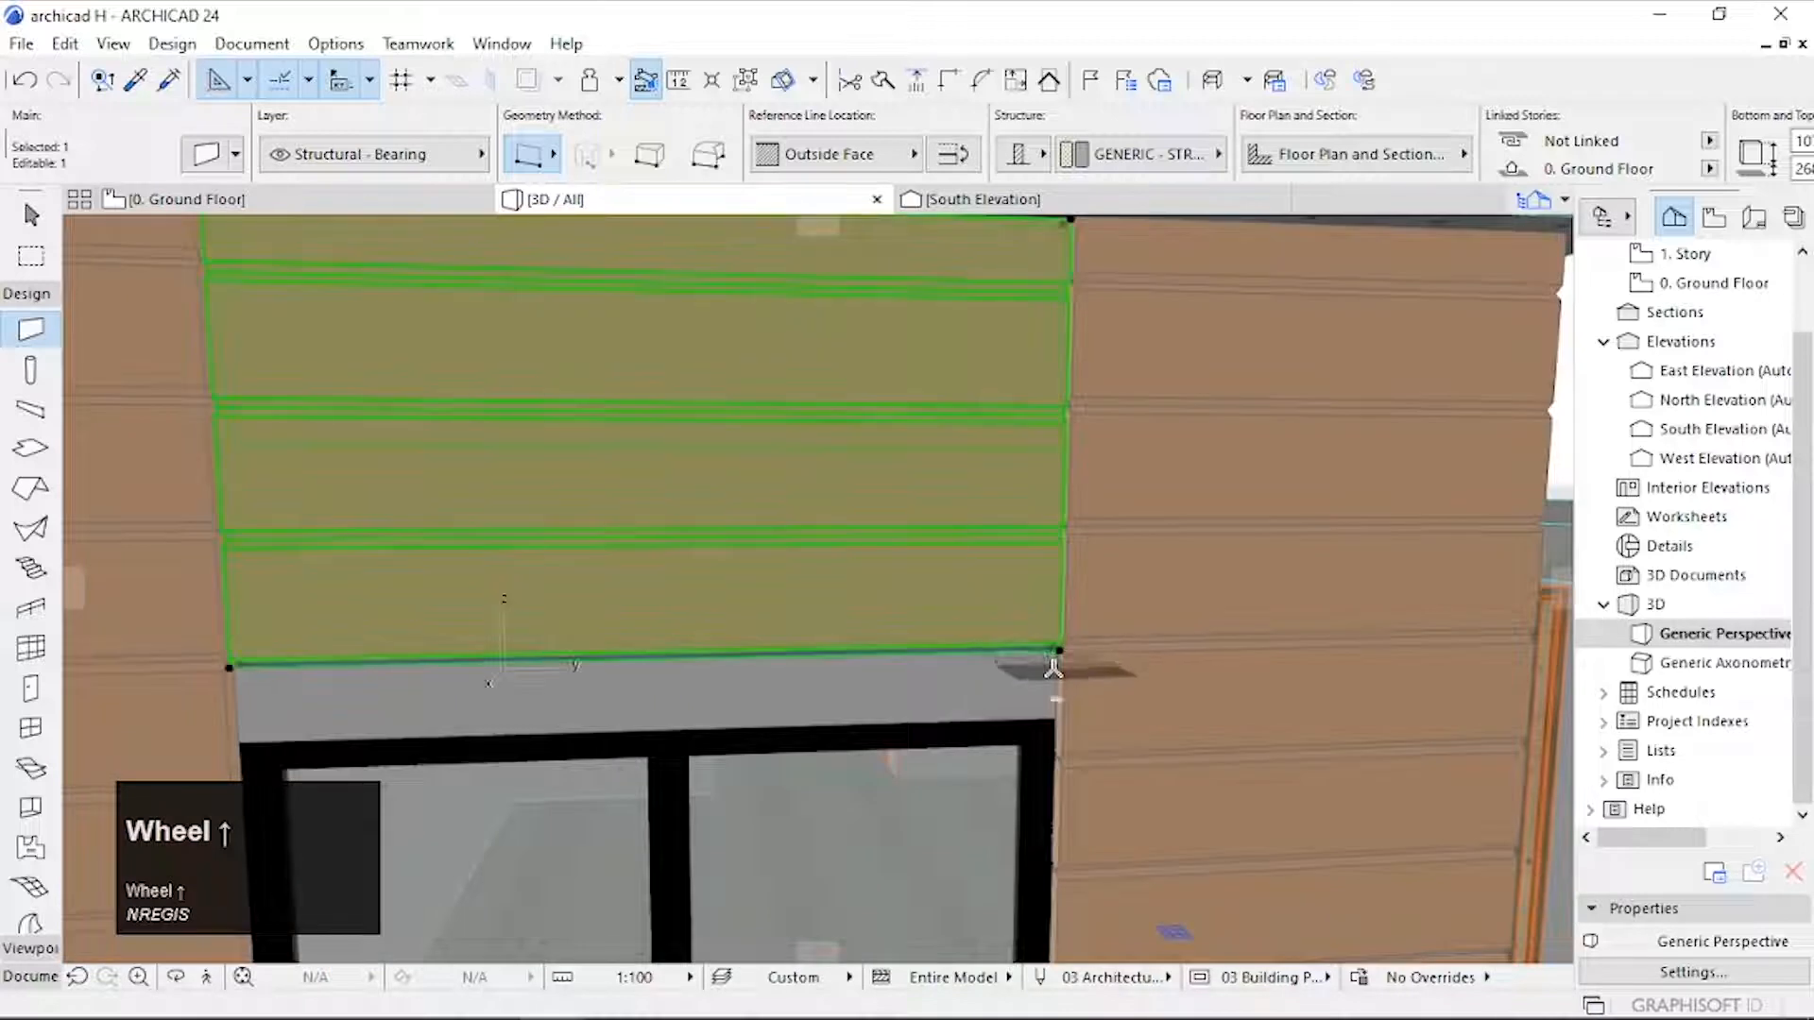
key("ctrl+d")
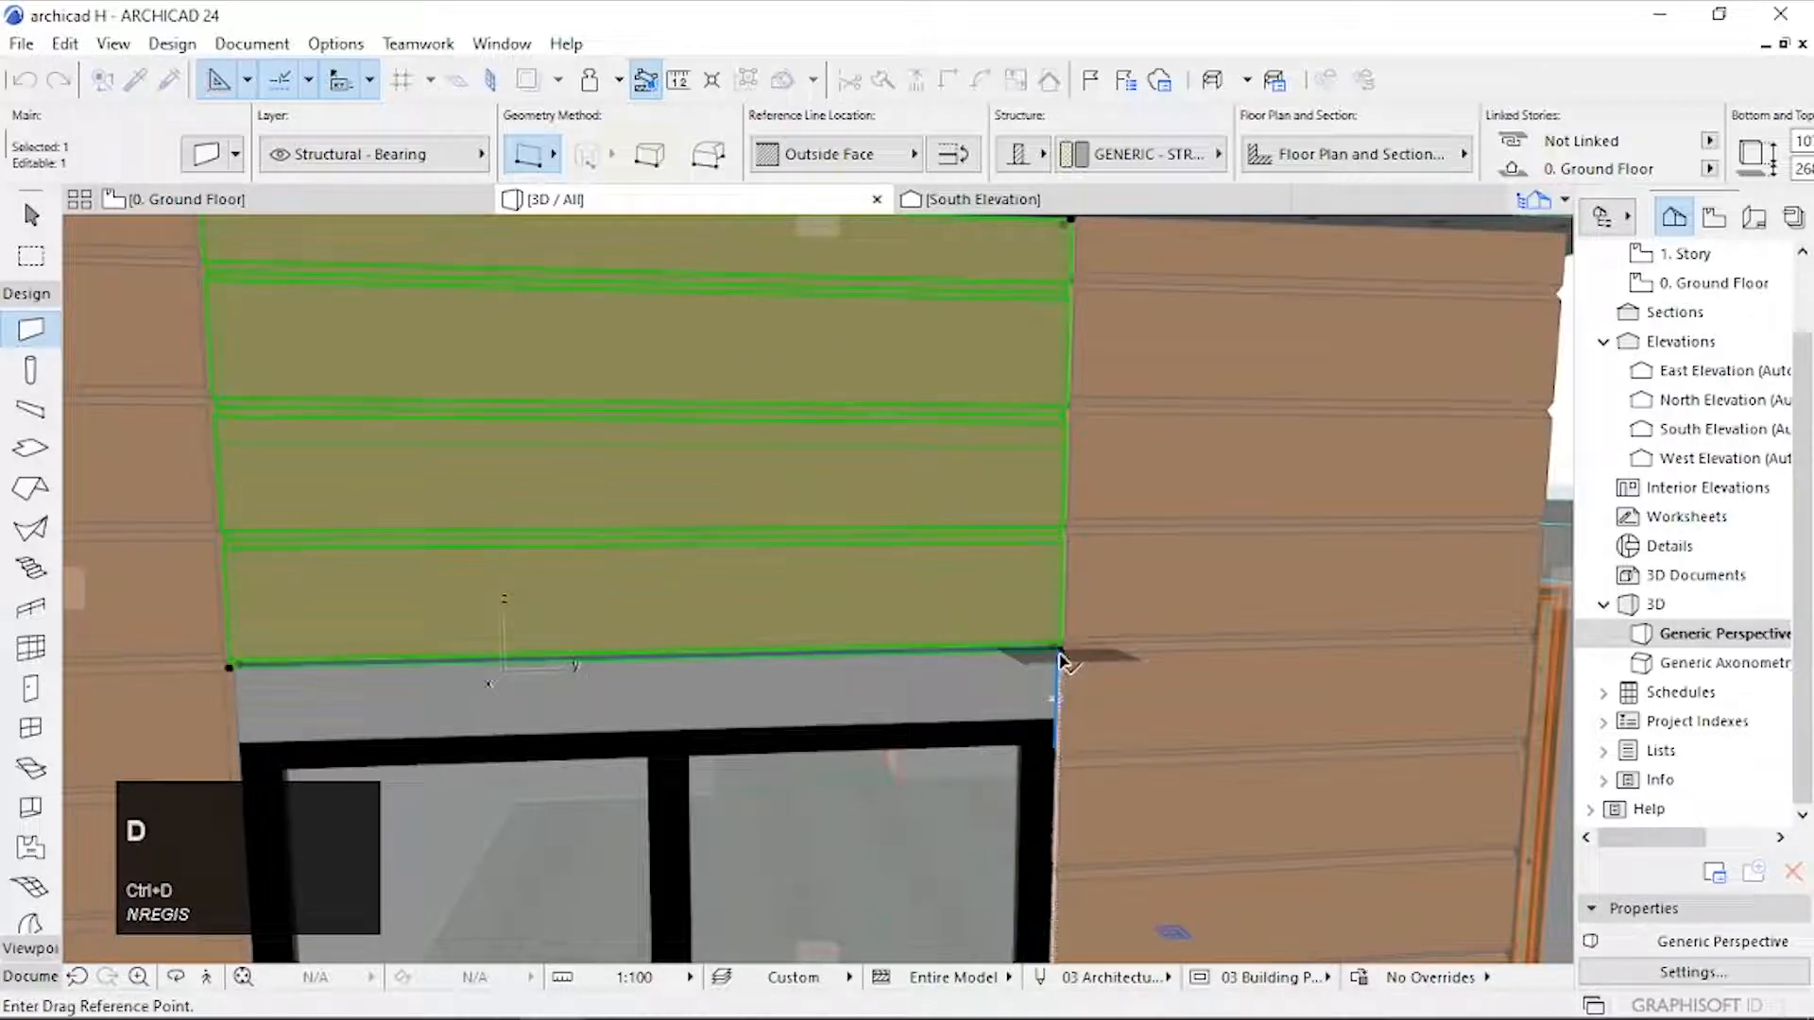
left_click(1059, 653)
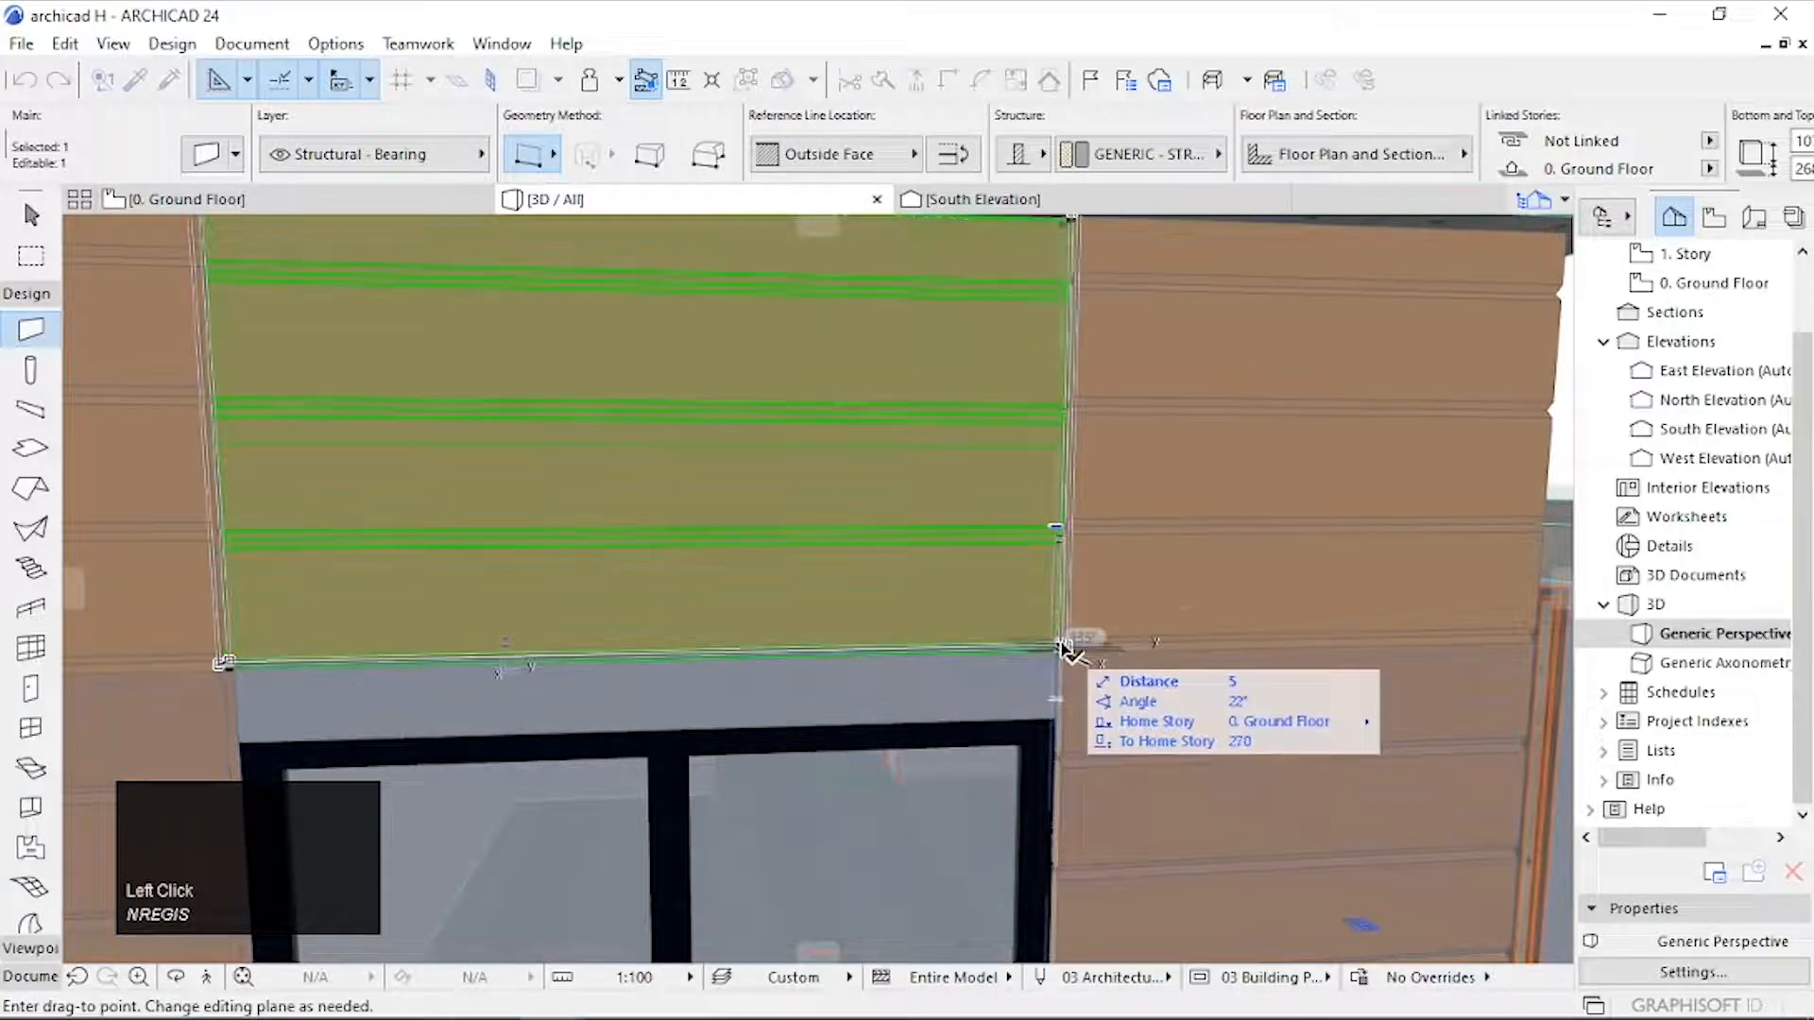
key("shift")
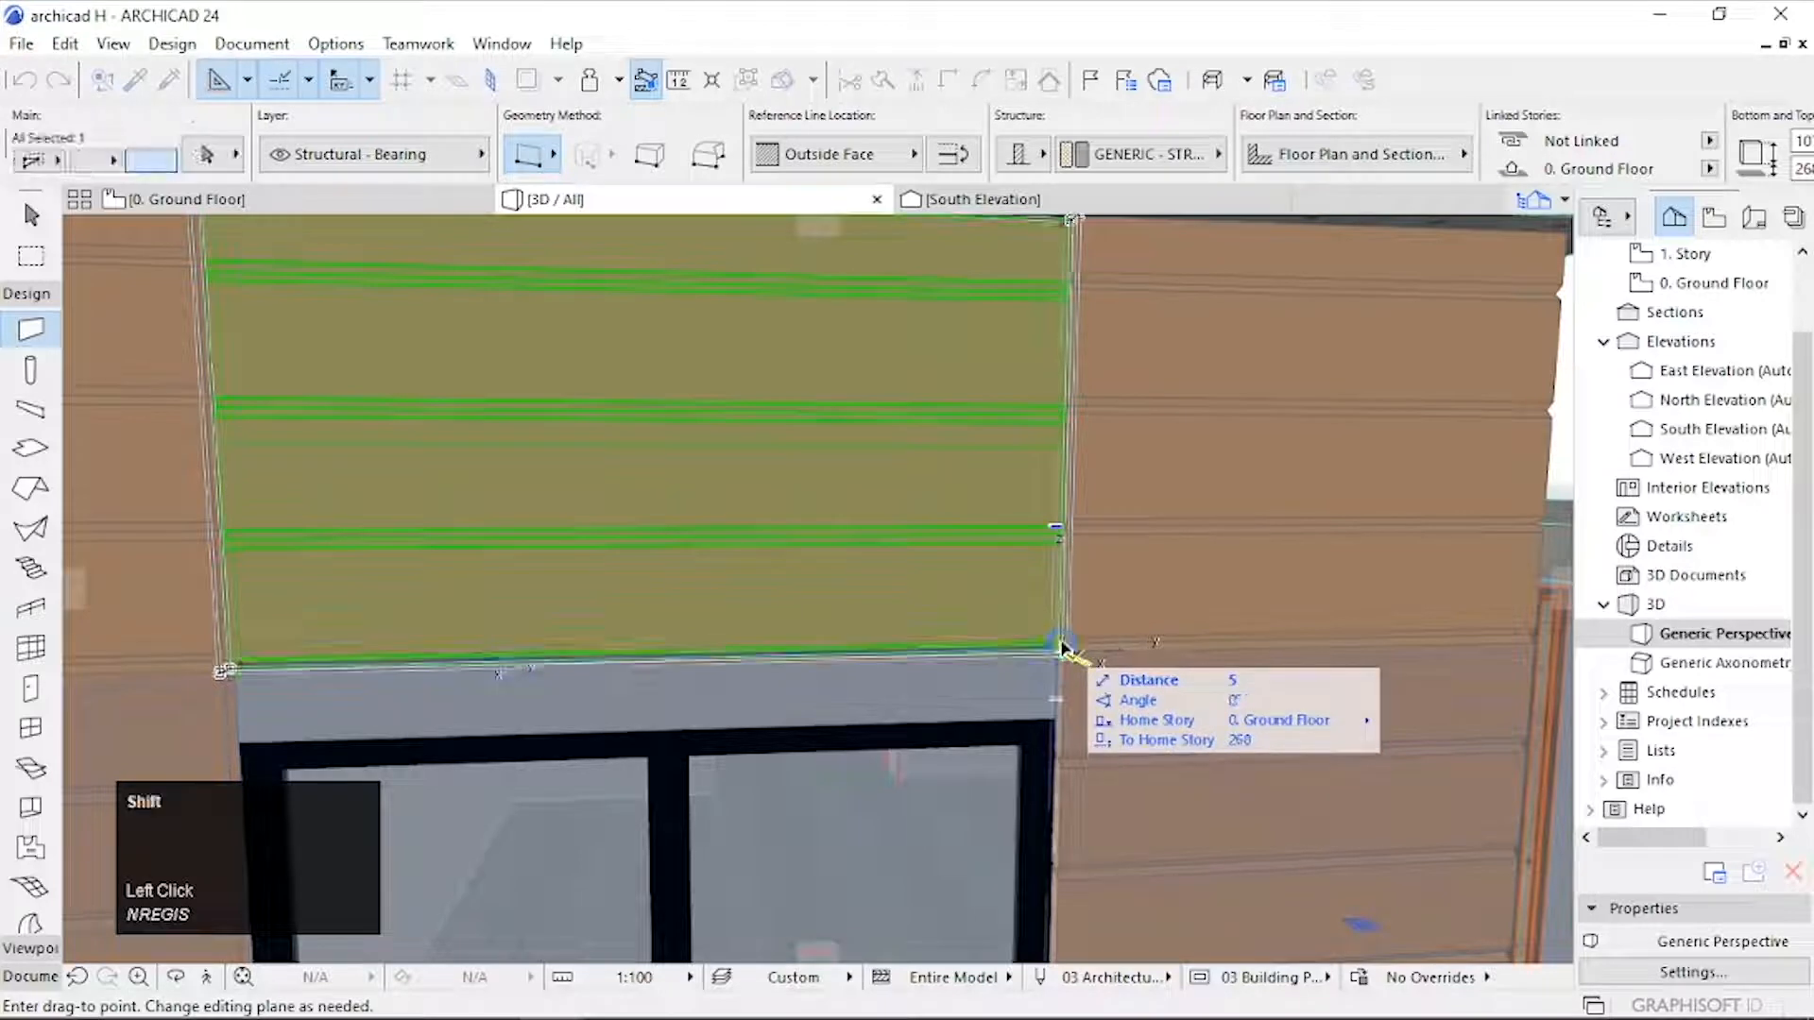
left_click(1060, 645, "shift")
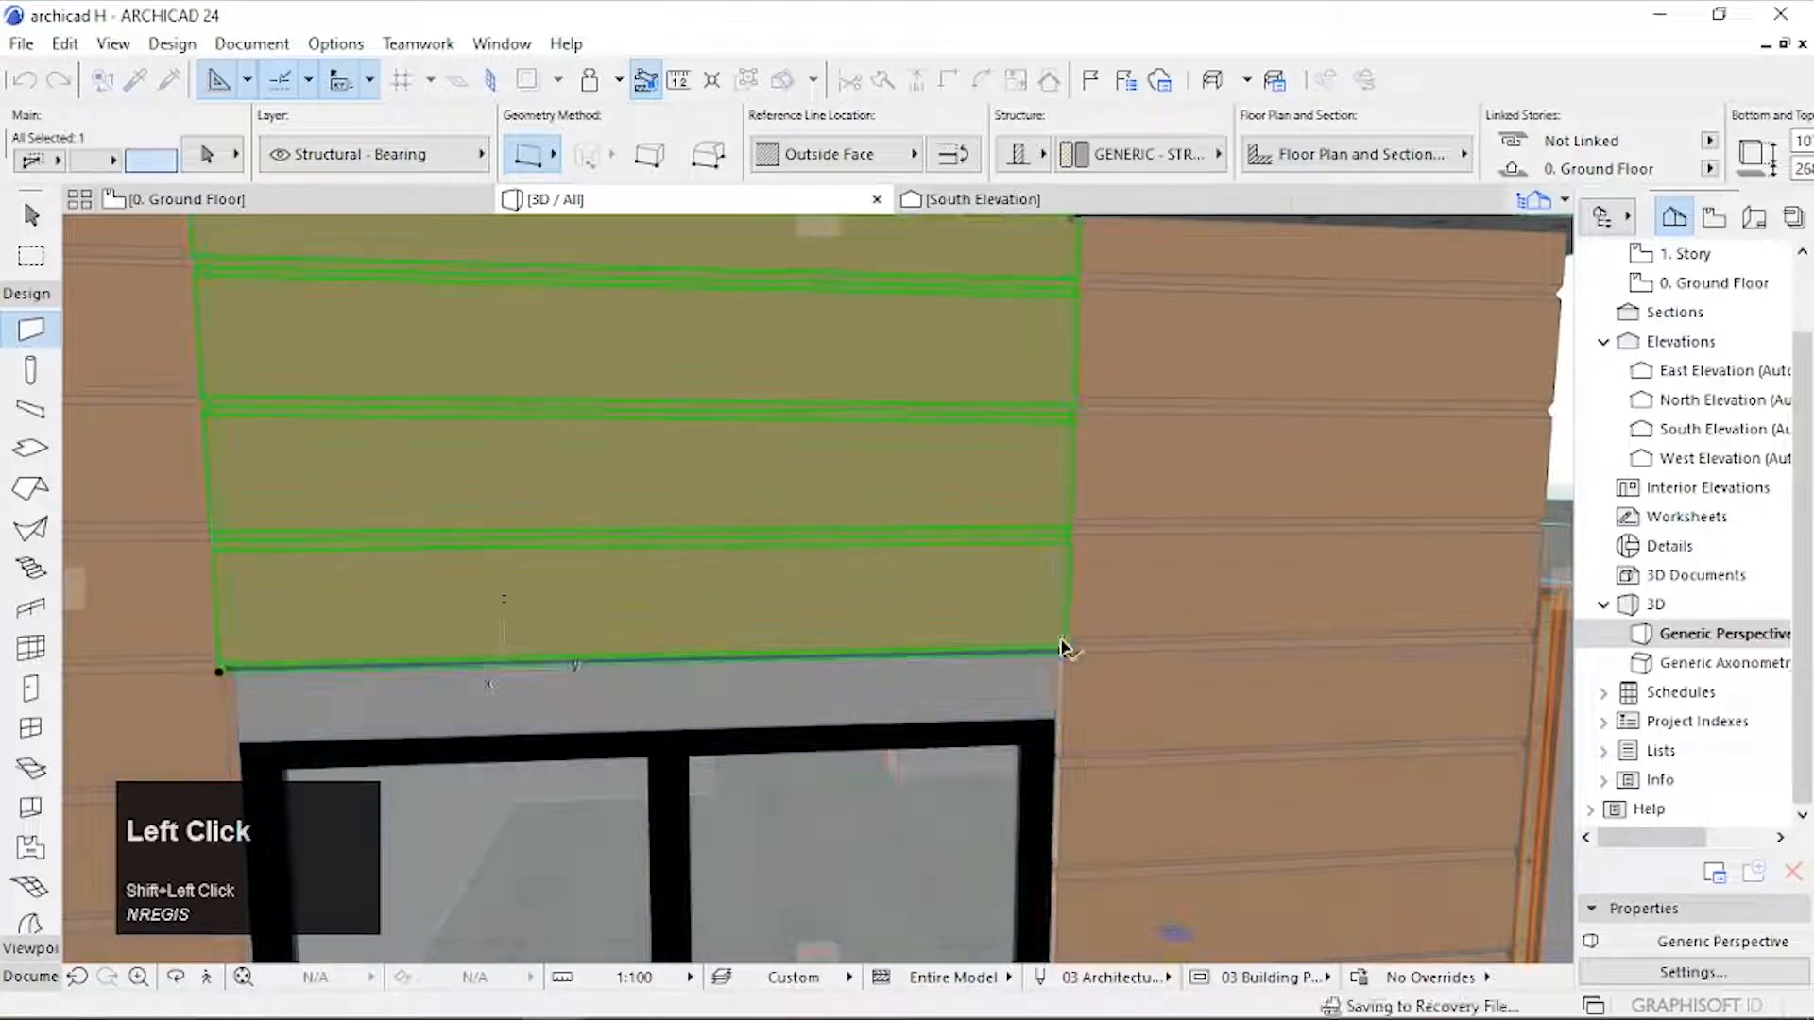
key("ctrl+d")
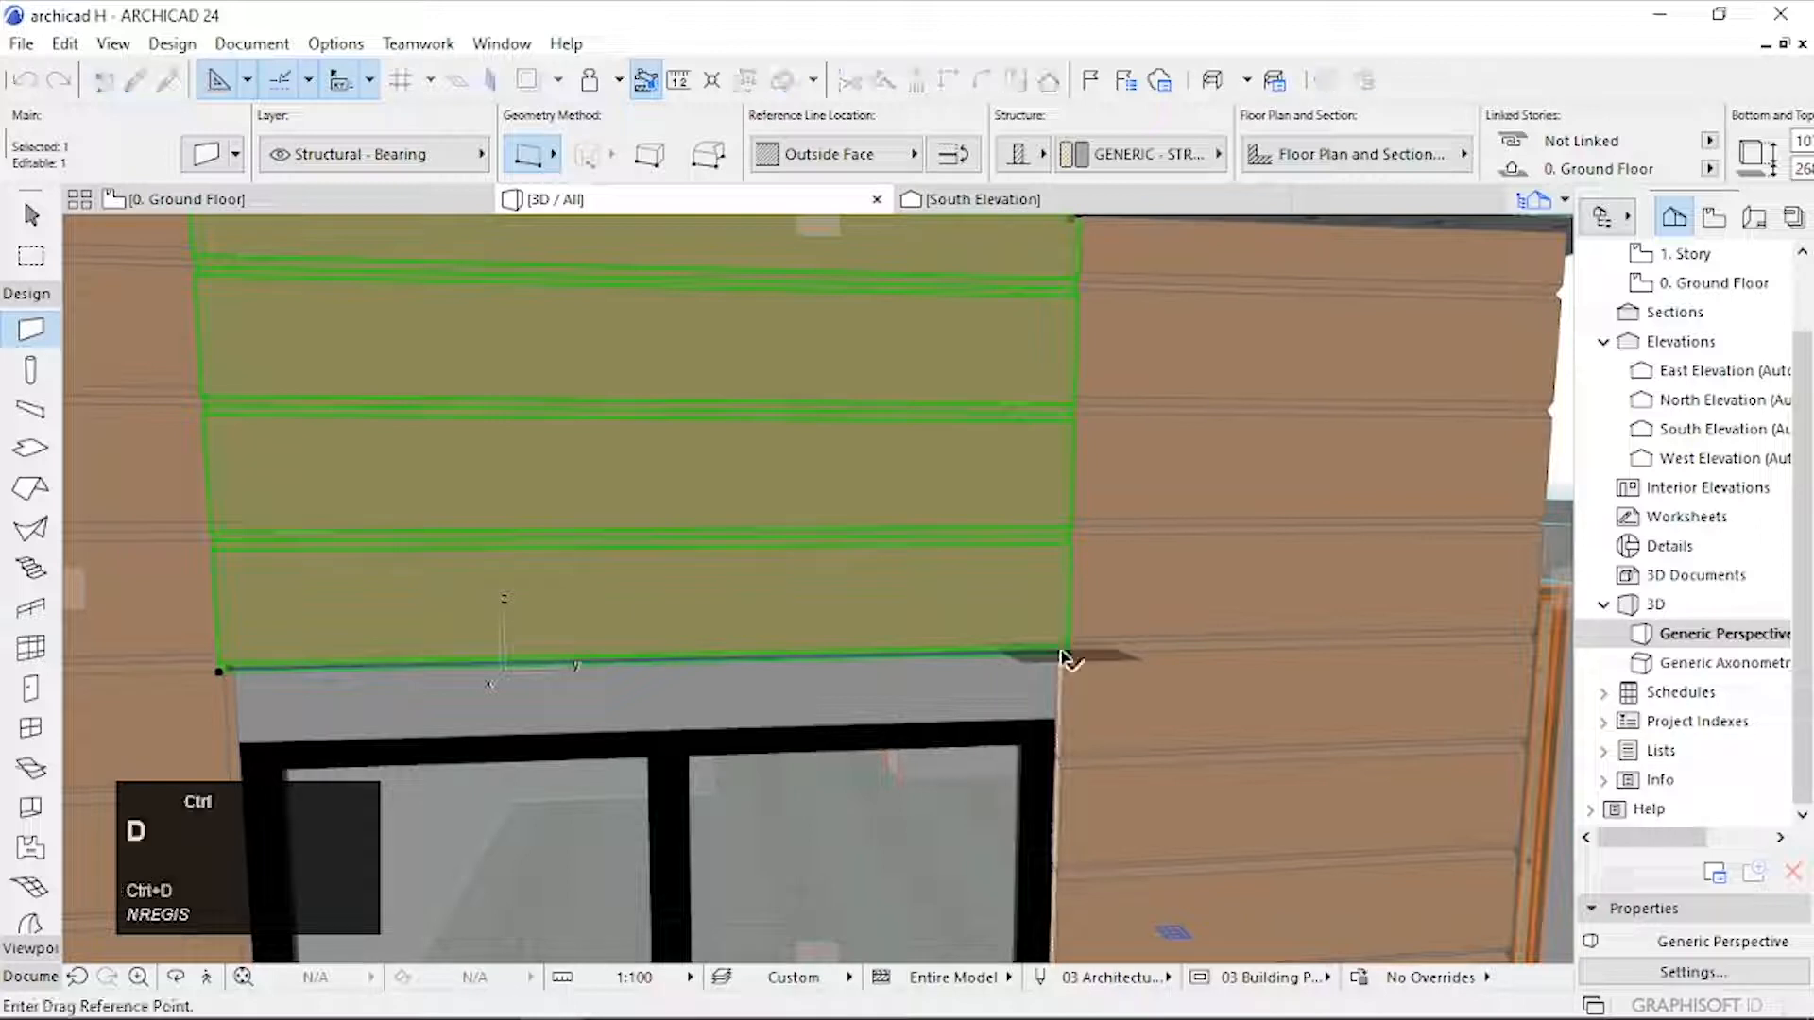
left_click(1065, 655)
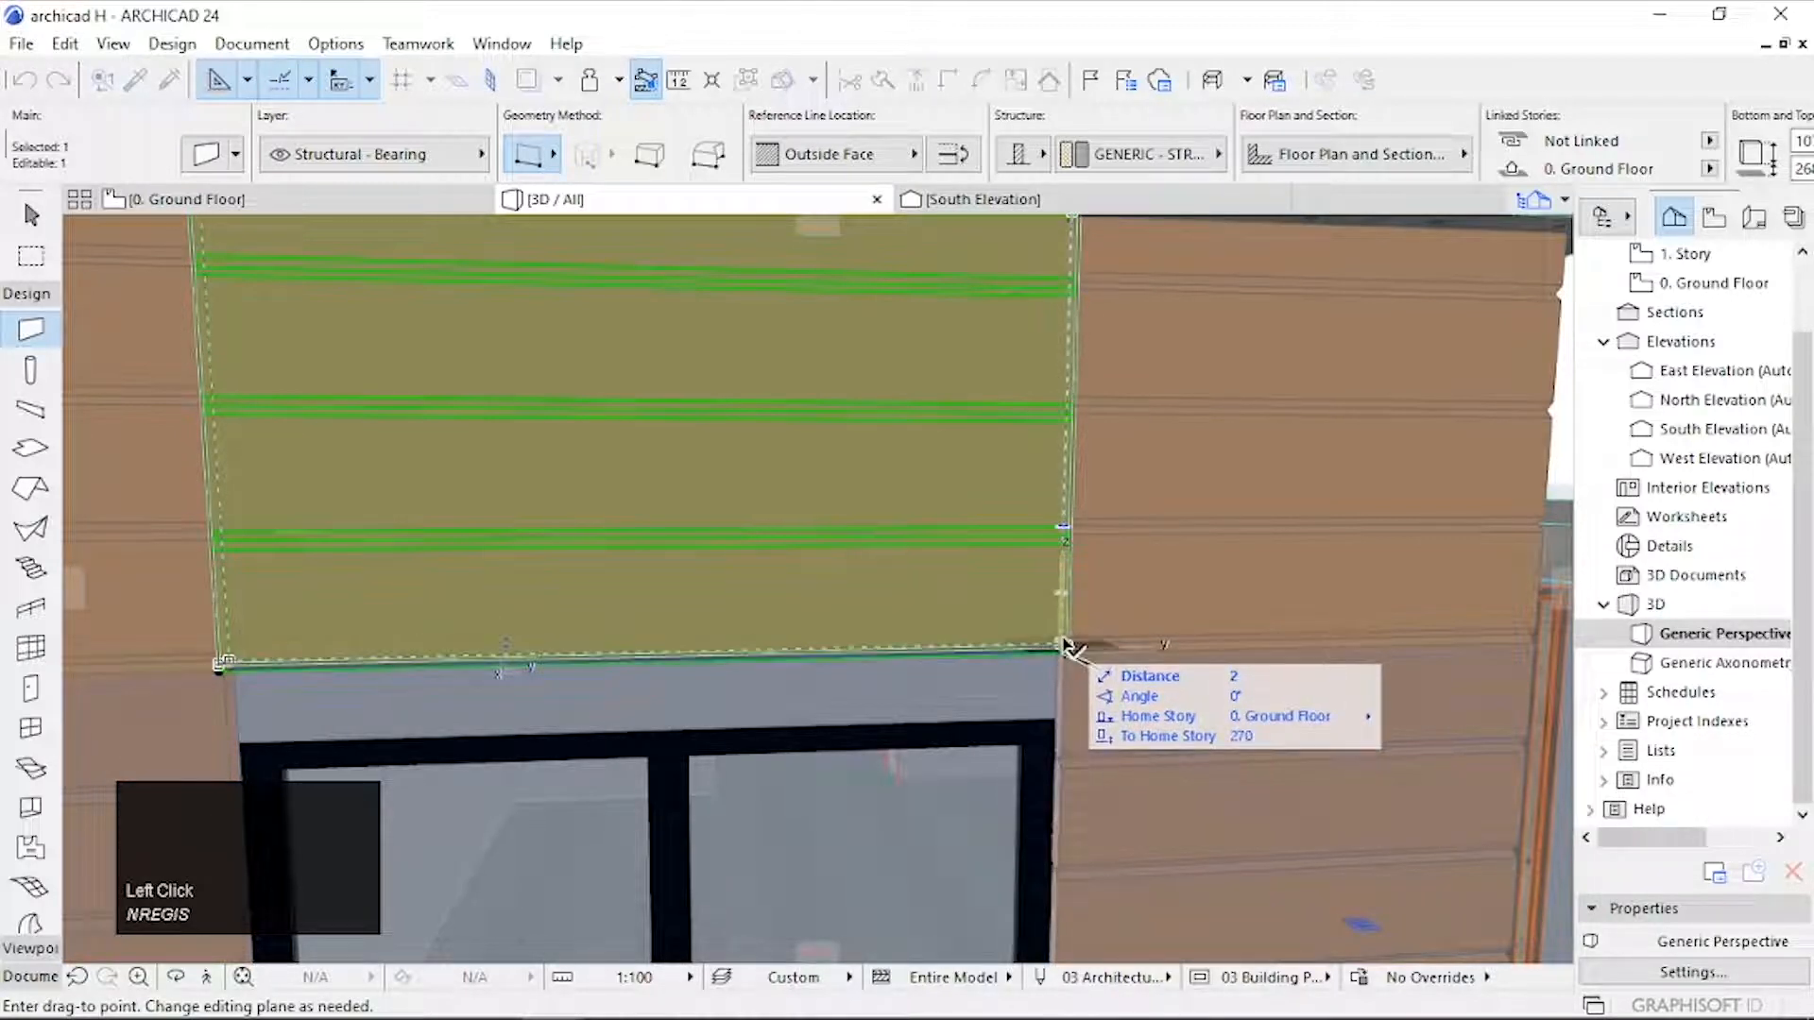
left_click(1065, 645)
scroll(1066, 637, "down", 3)
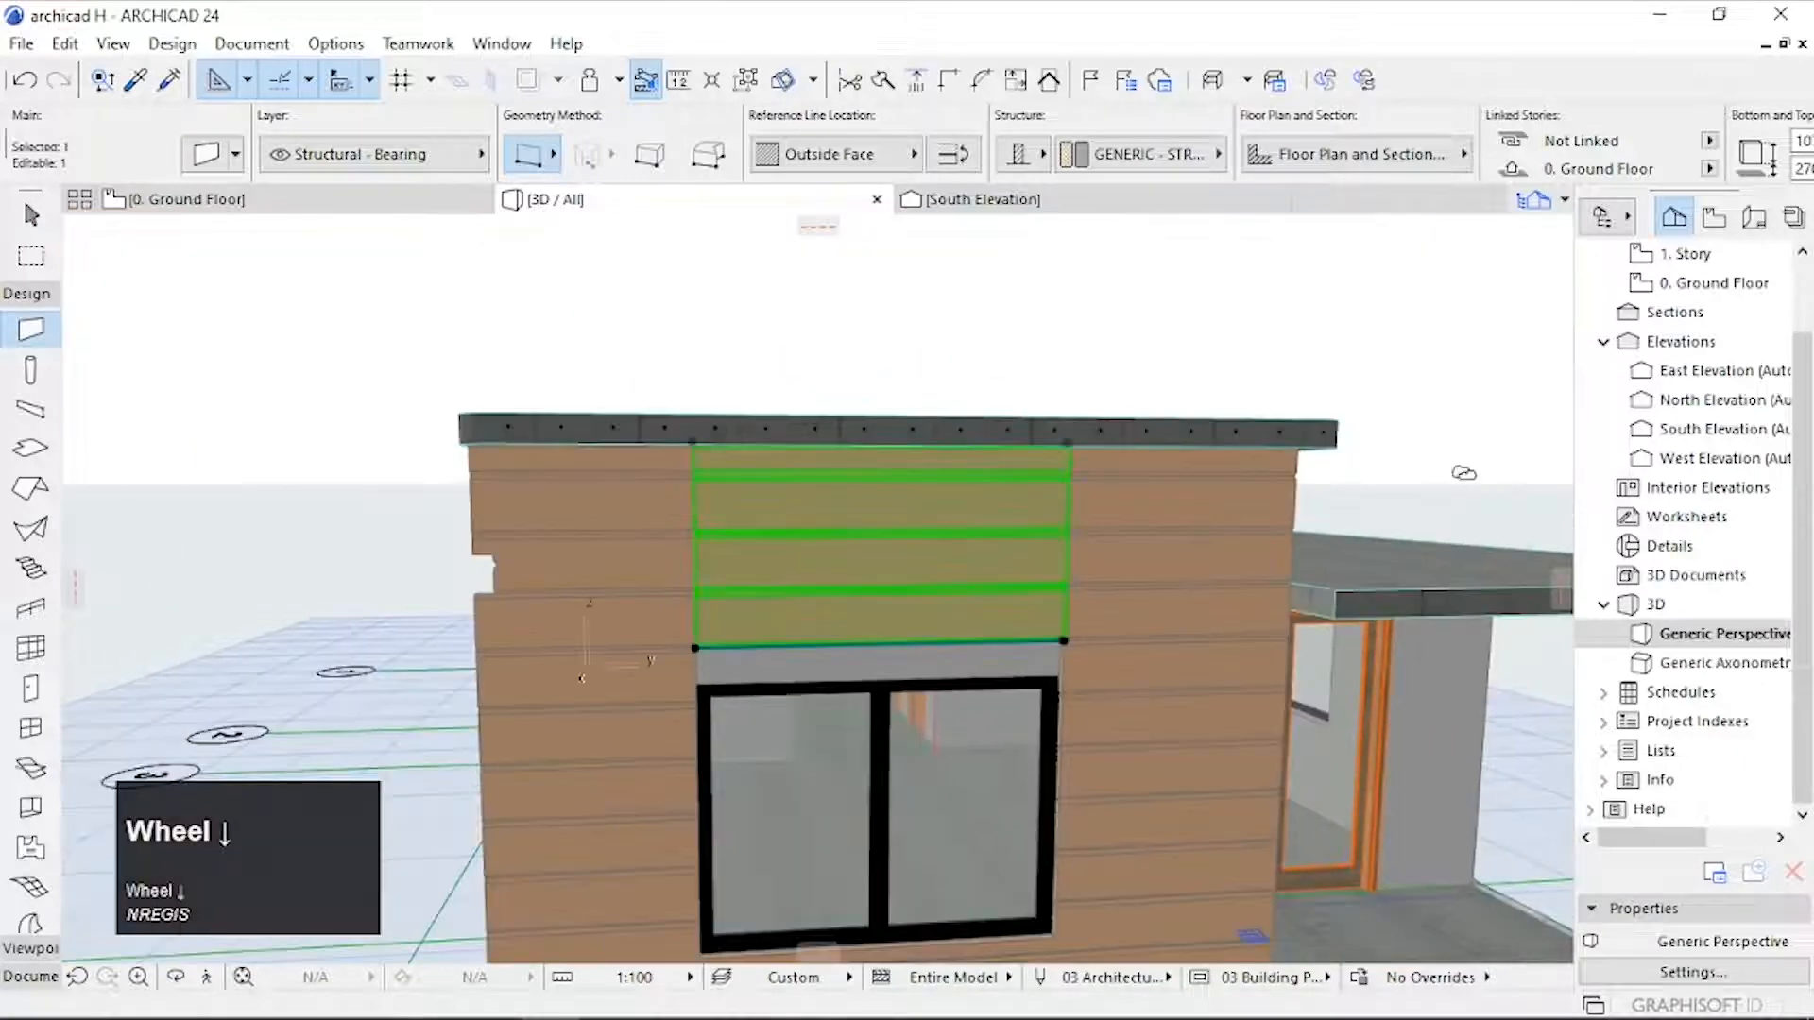
left_click(1199, 677)
scroll(1198, 677, "up", 2)
scroll(699, 680, "up", 1)
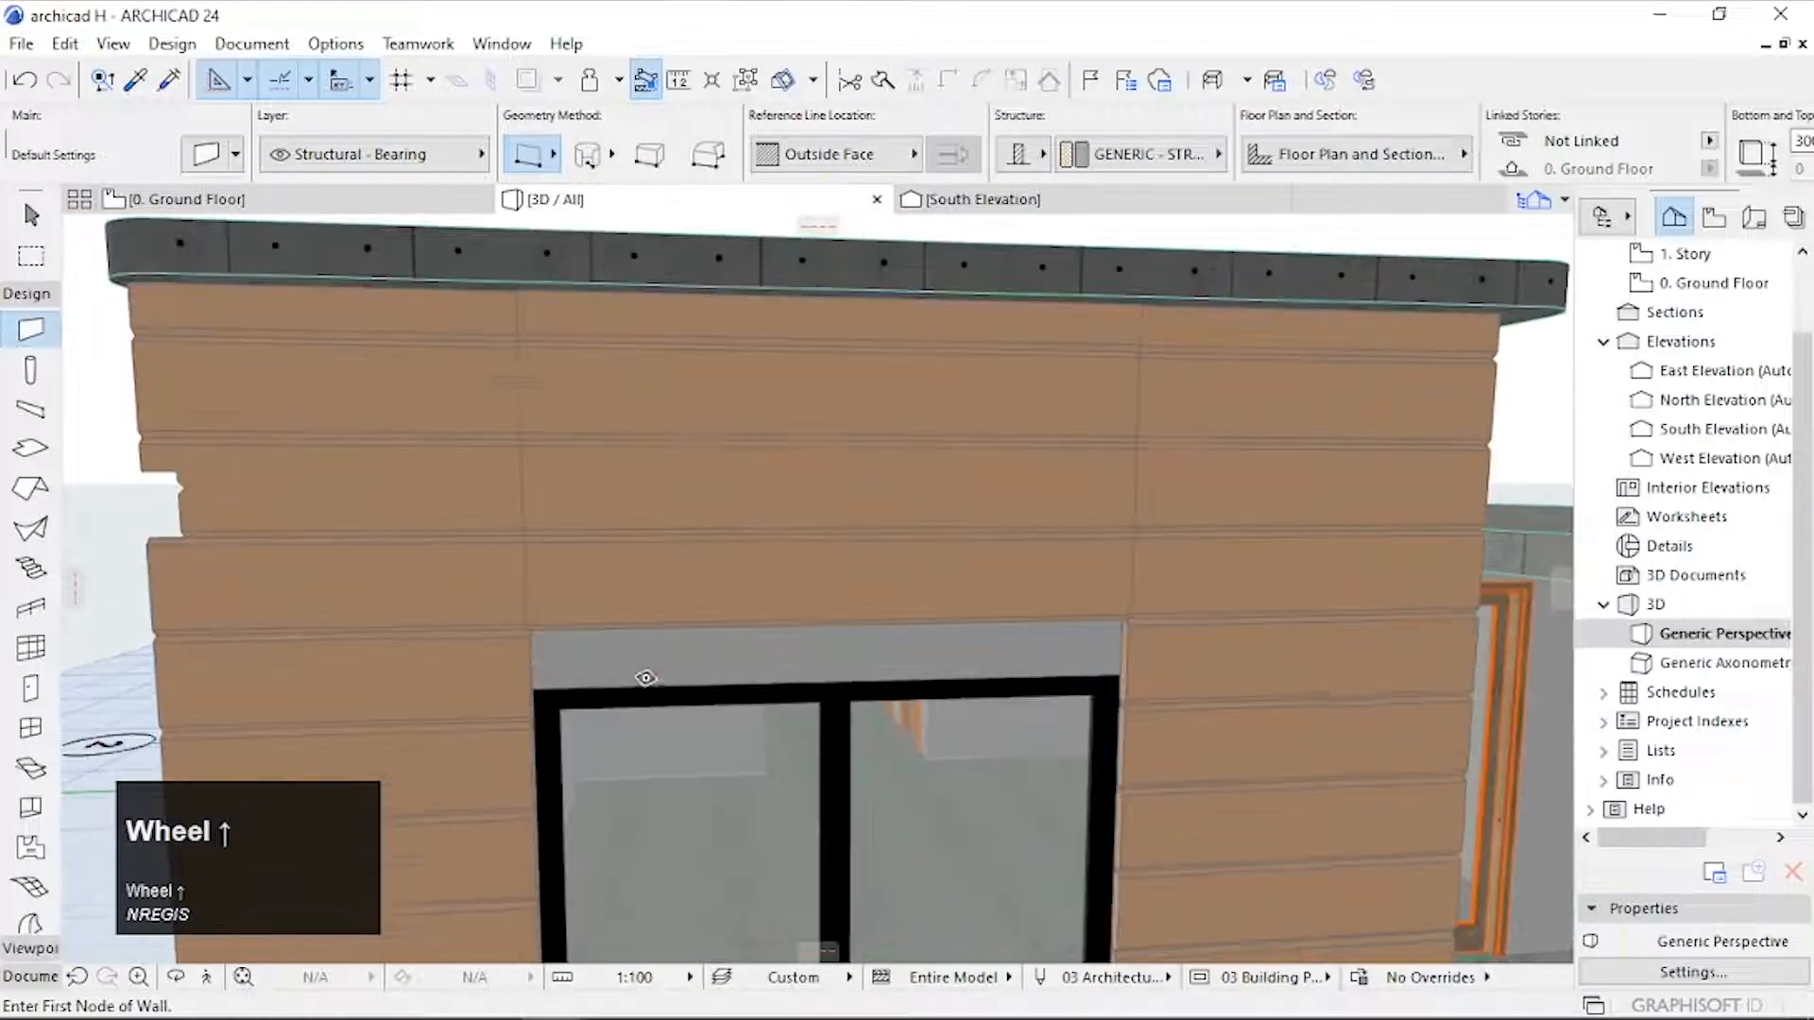
scroll(537, 642, "up", 1)
scroll(522, 616, "up", 2)
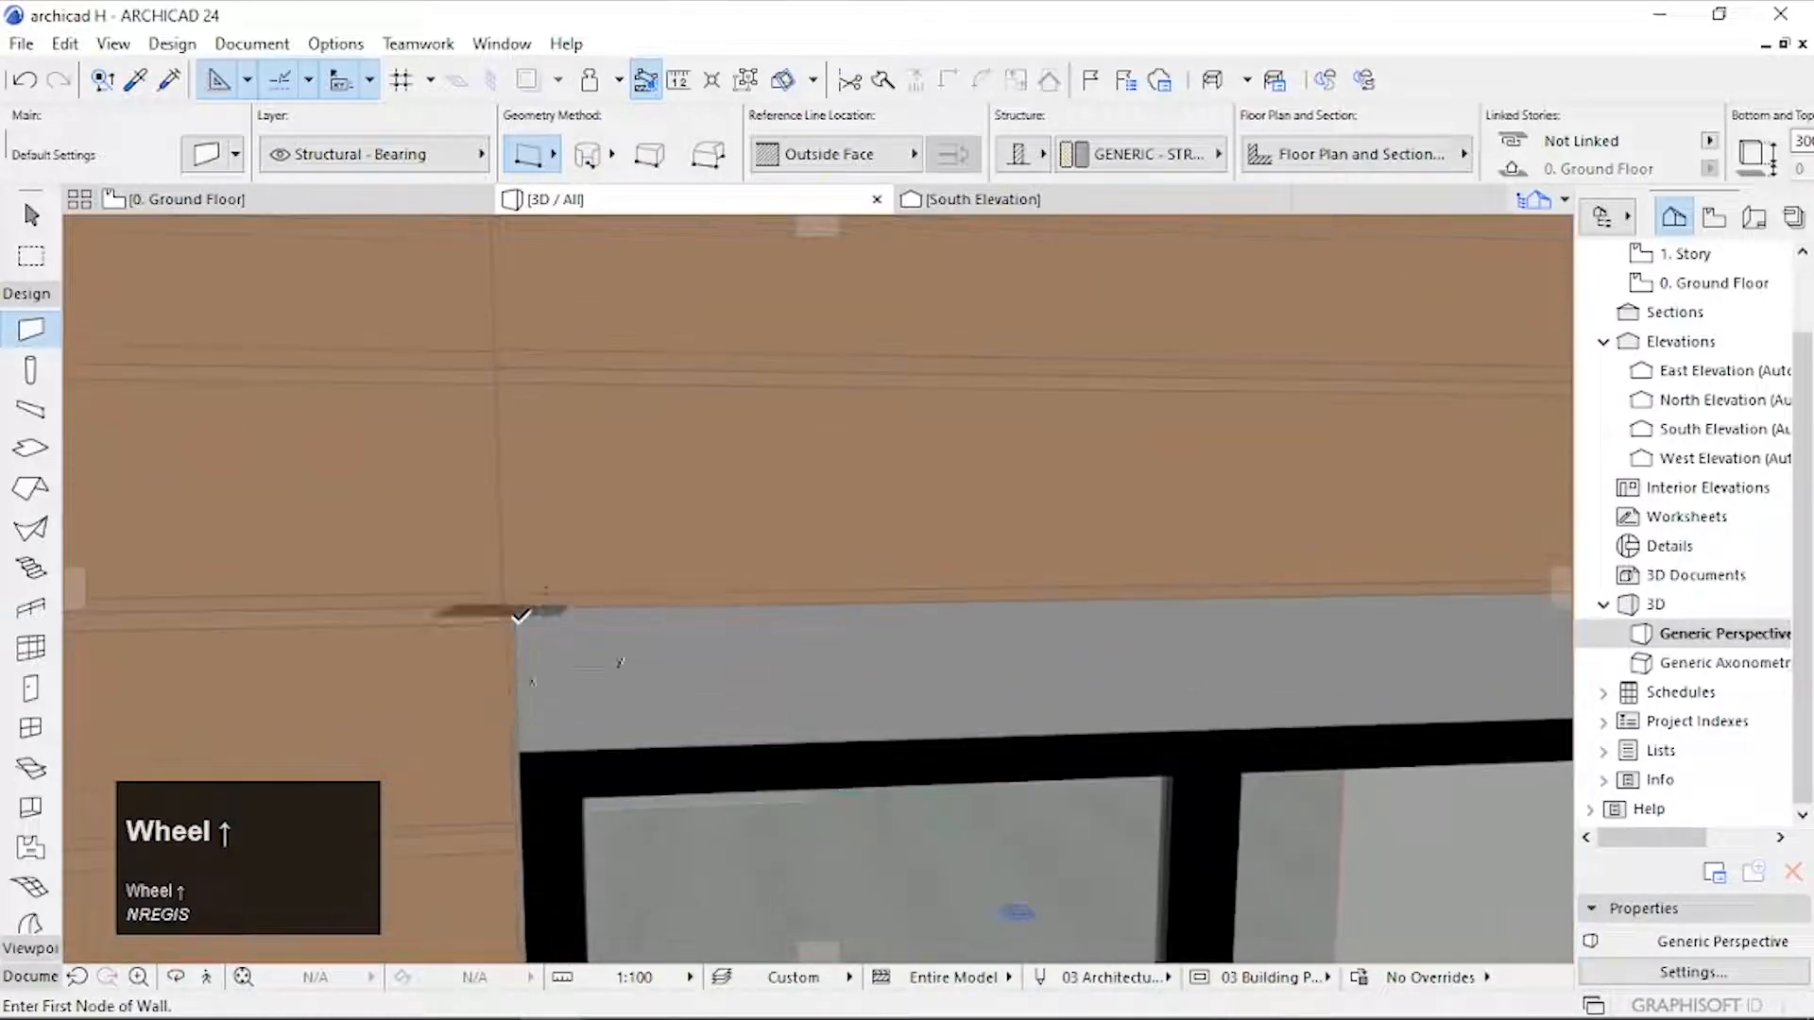
left_click(522, 614)
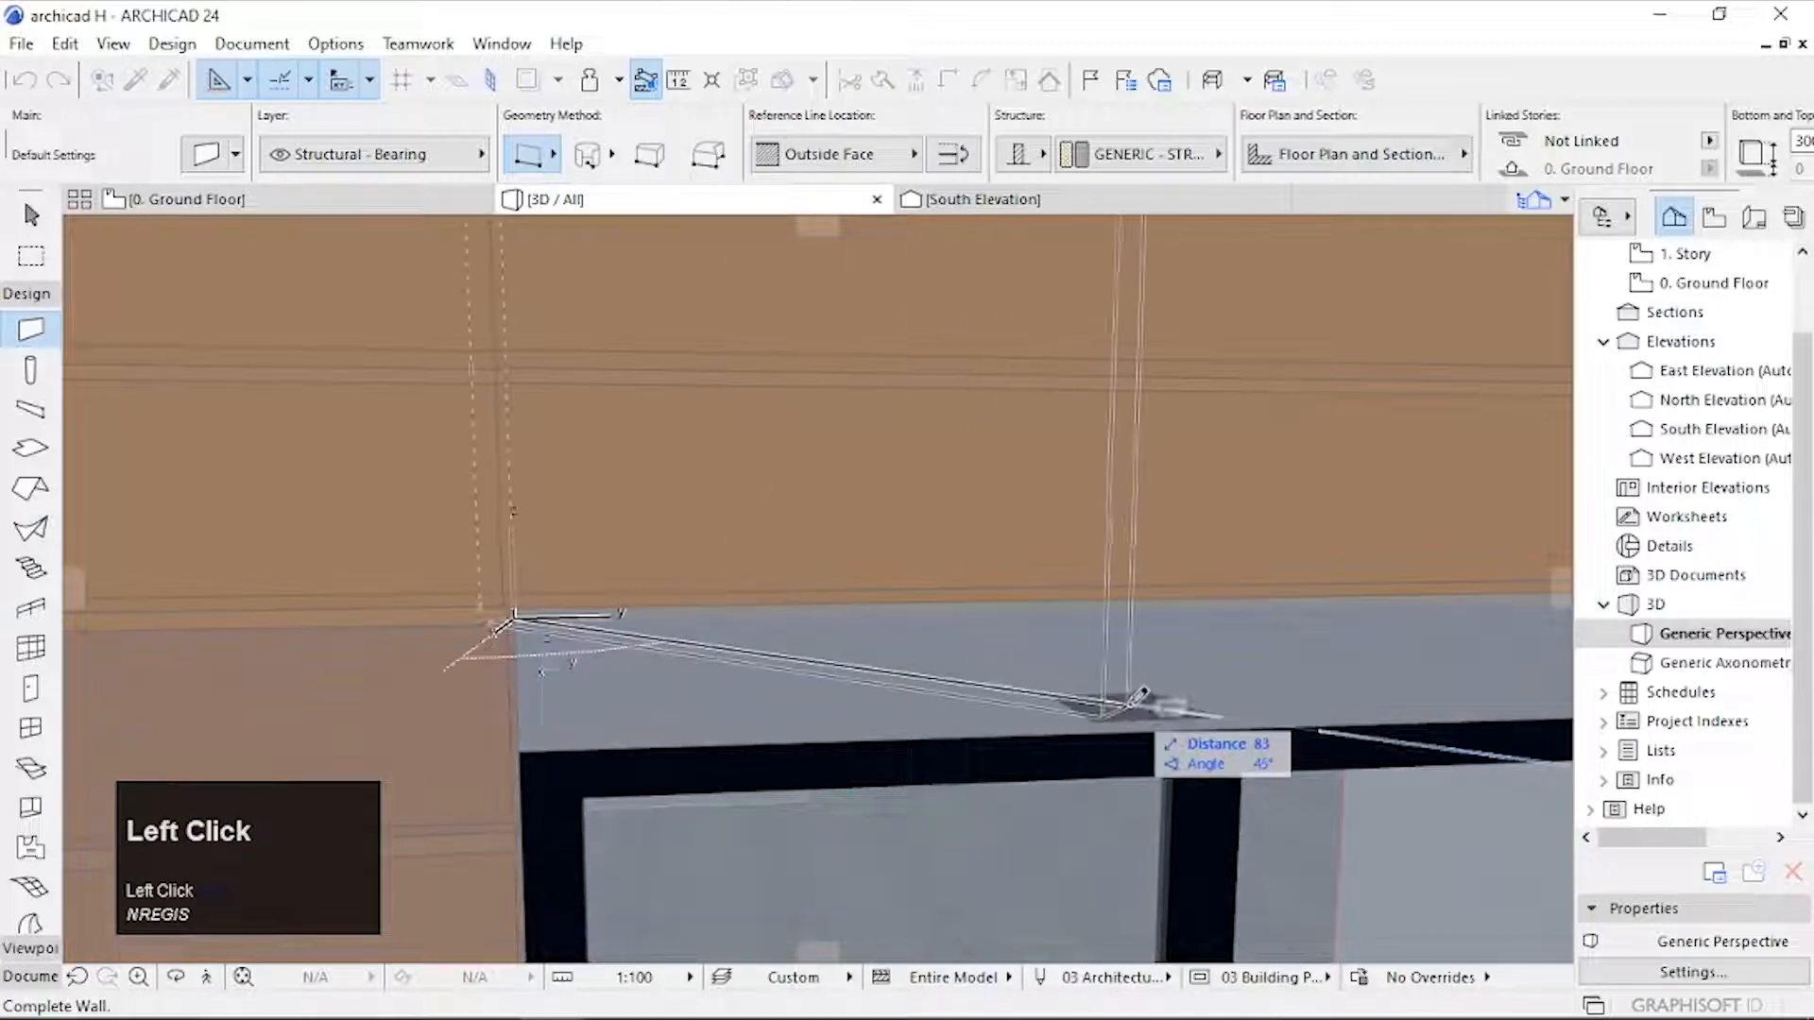
key("Escape")
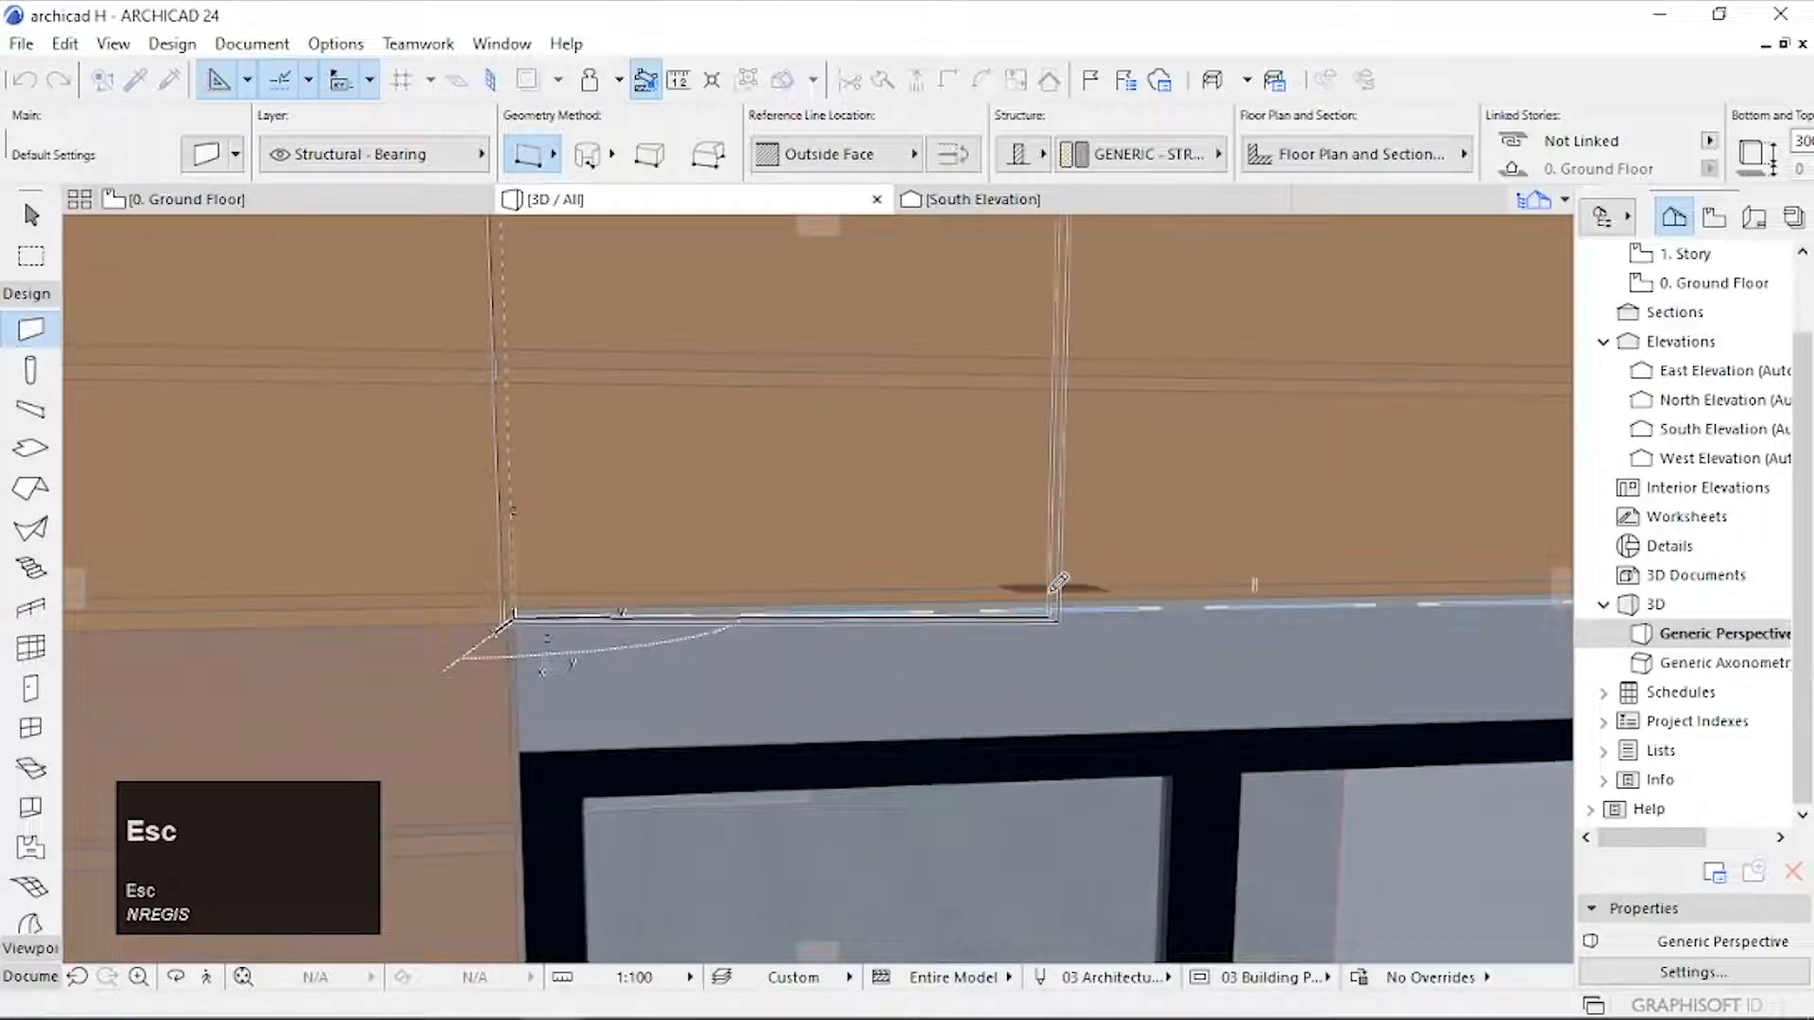
Step: Draw a wall strip 10 high and 5 thick along the window's top edge, from one frame corner to the other
scroll(1633, 167, "down", 2)
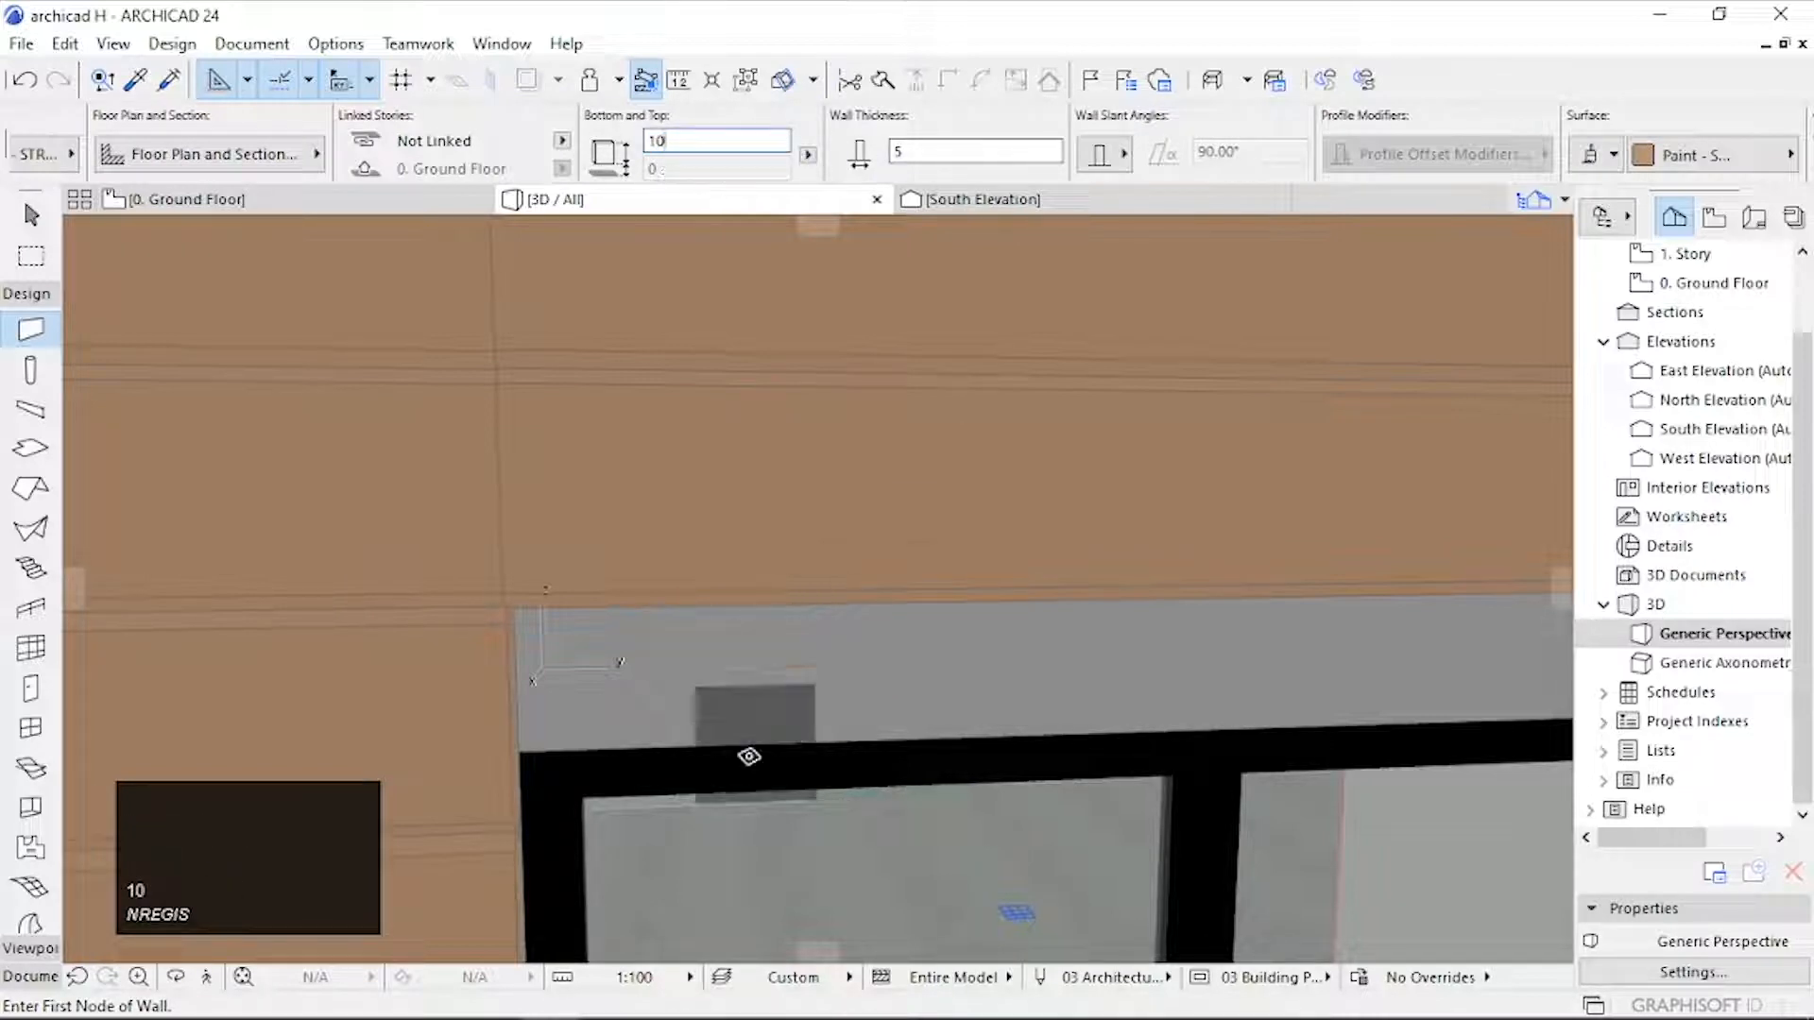
left_click(527, 749)
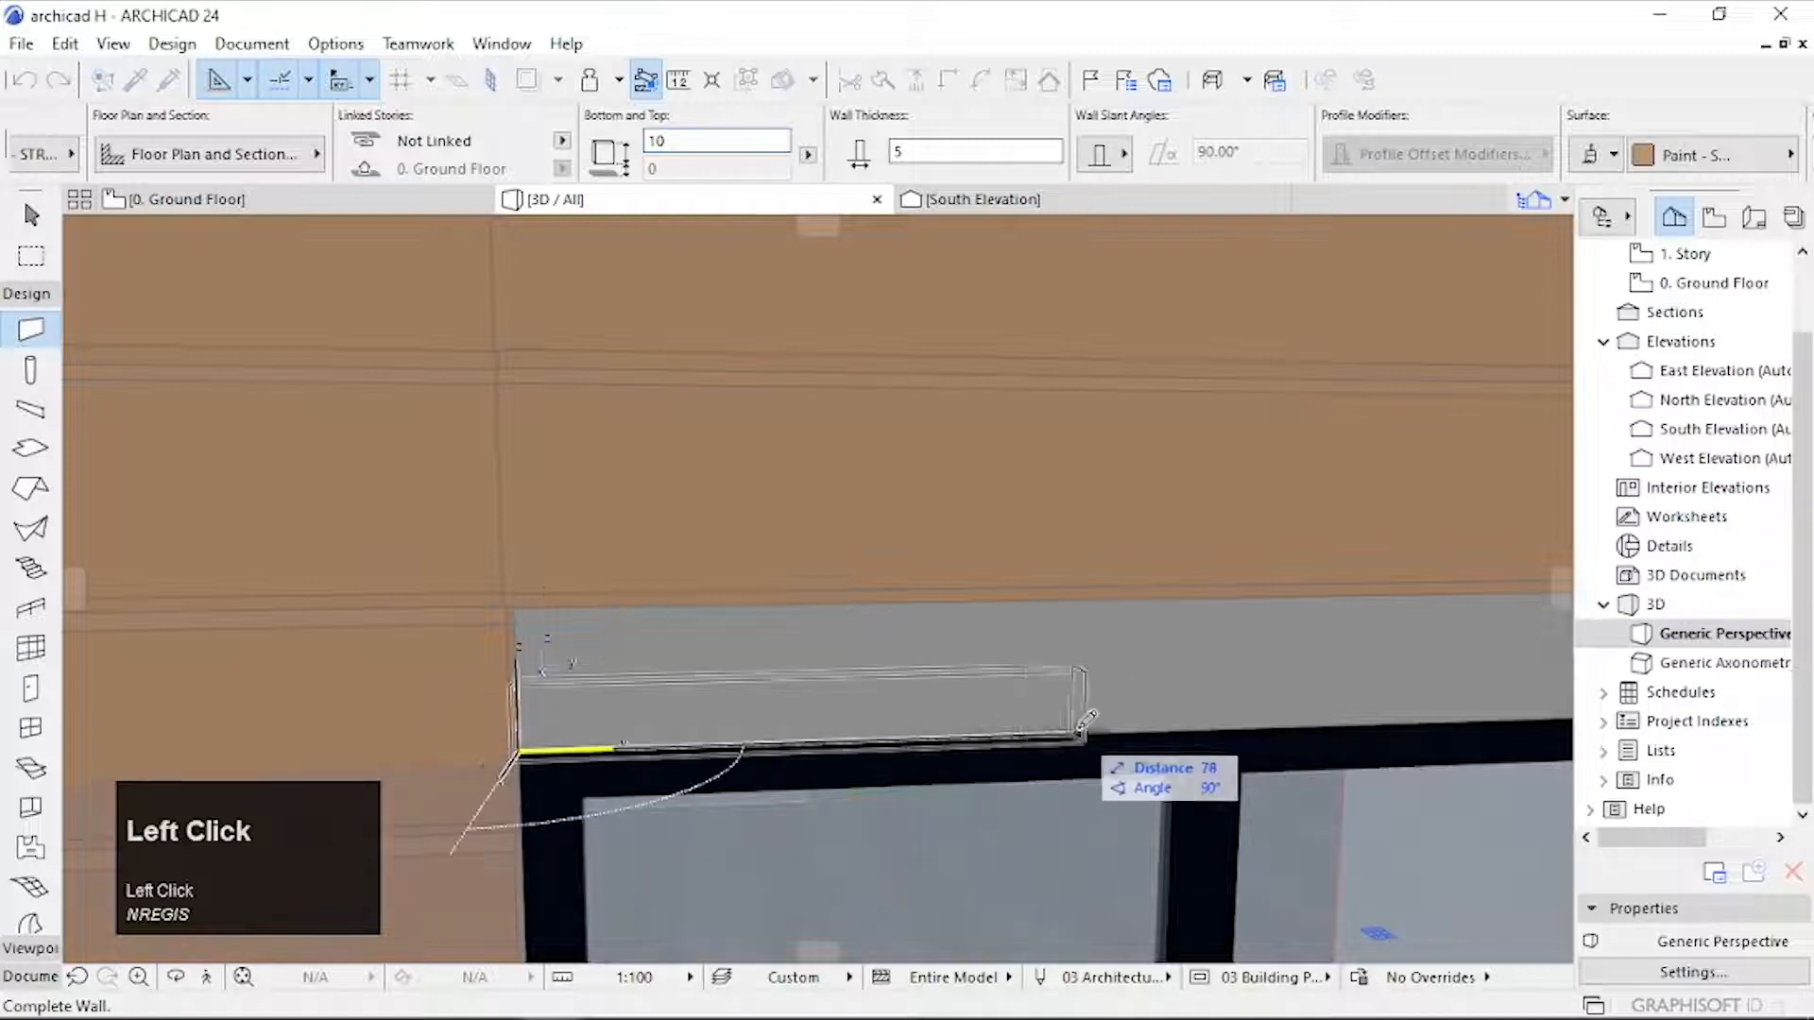
middle_click_drag(767, 666, 425, 624)
middle_click_drag(1322, 669, 844, 609)
left_click(1105, 606)
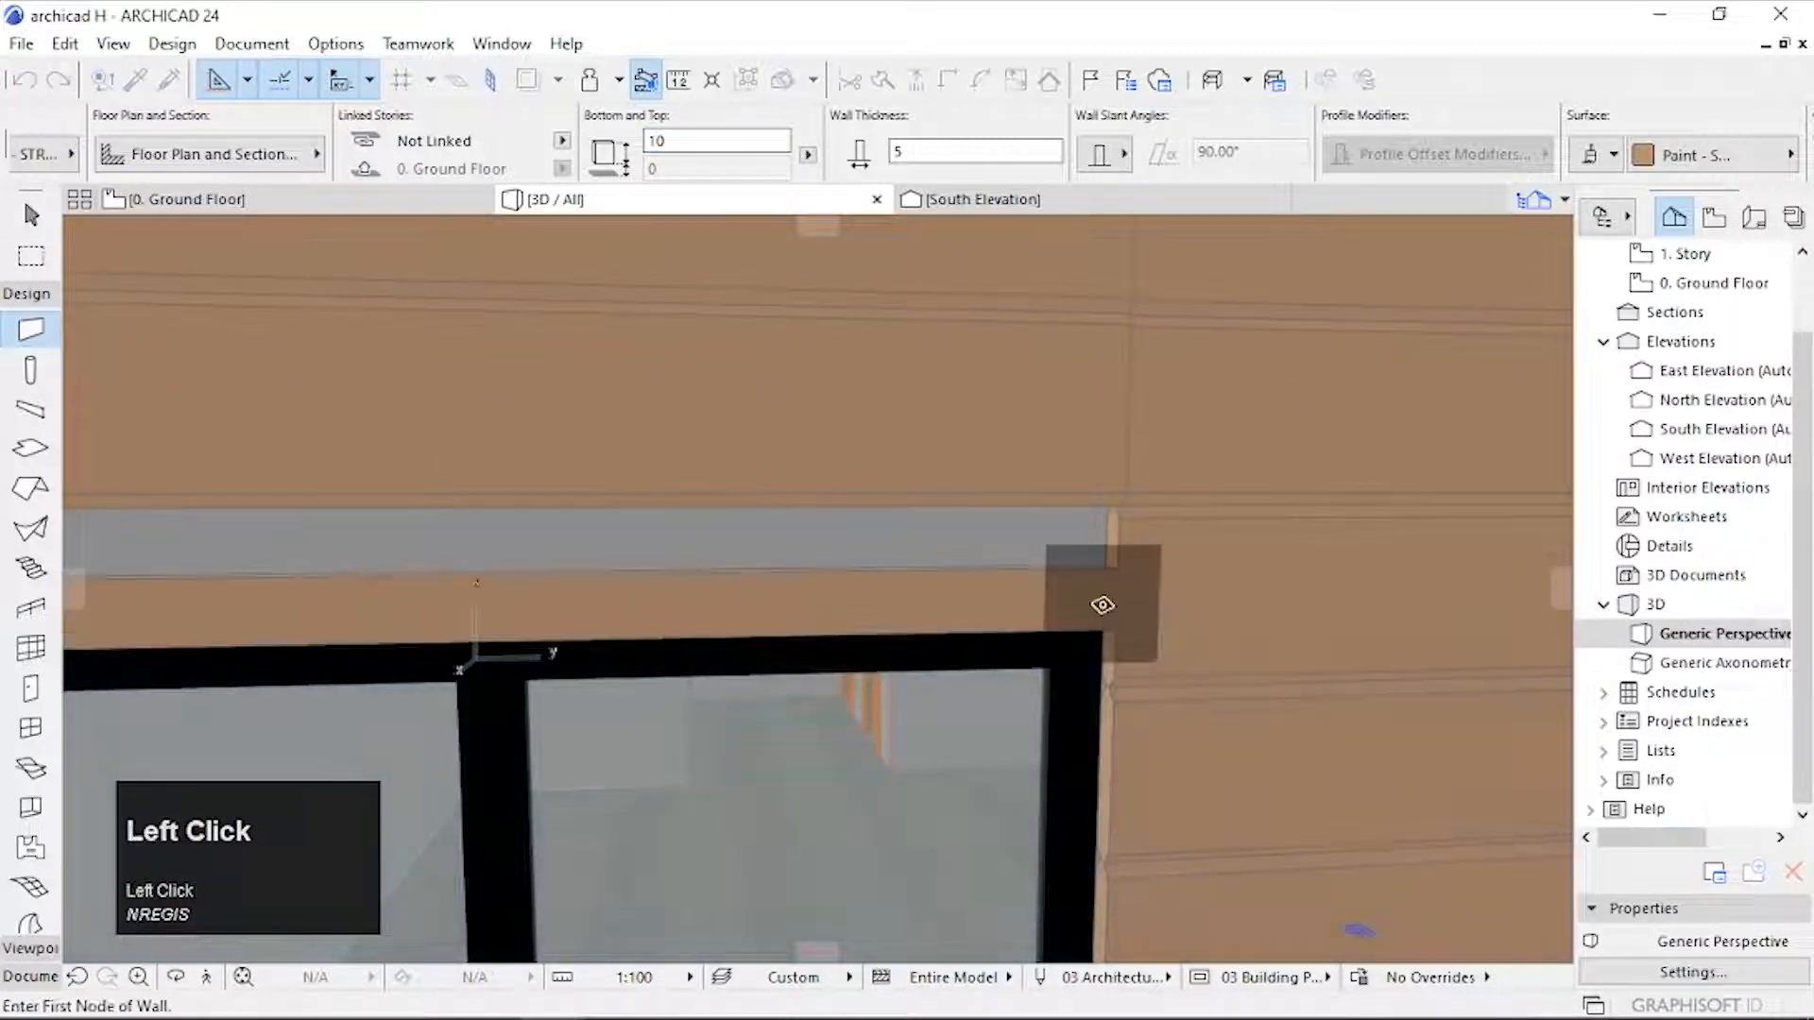
Step: Stretch the strip above the window up to the cladding panel's lower edge, for a height of 20
left_click(1085, 590, "shift")
scroll(1096, 581, "up", 2)
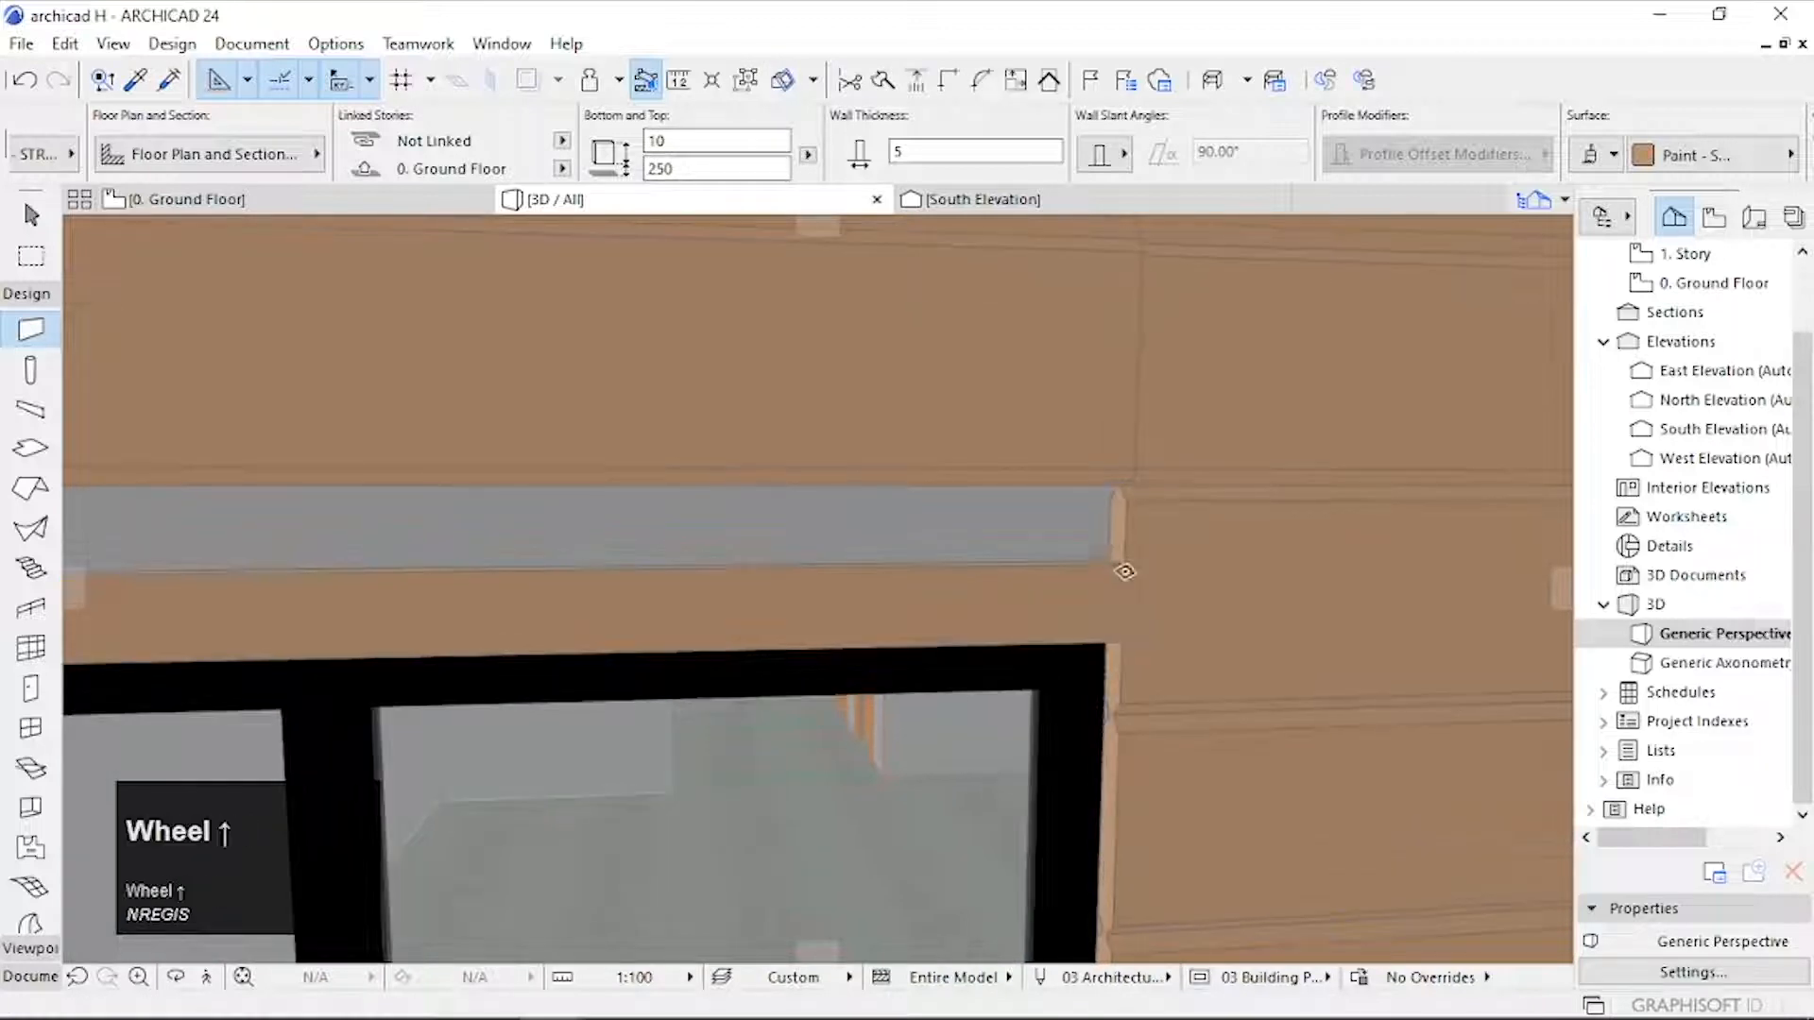
left_click(1129, 564)
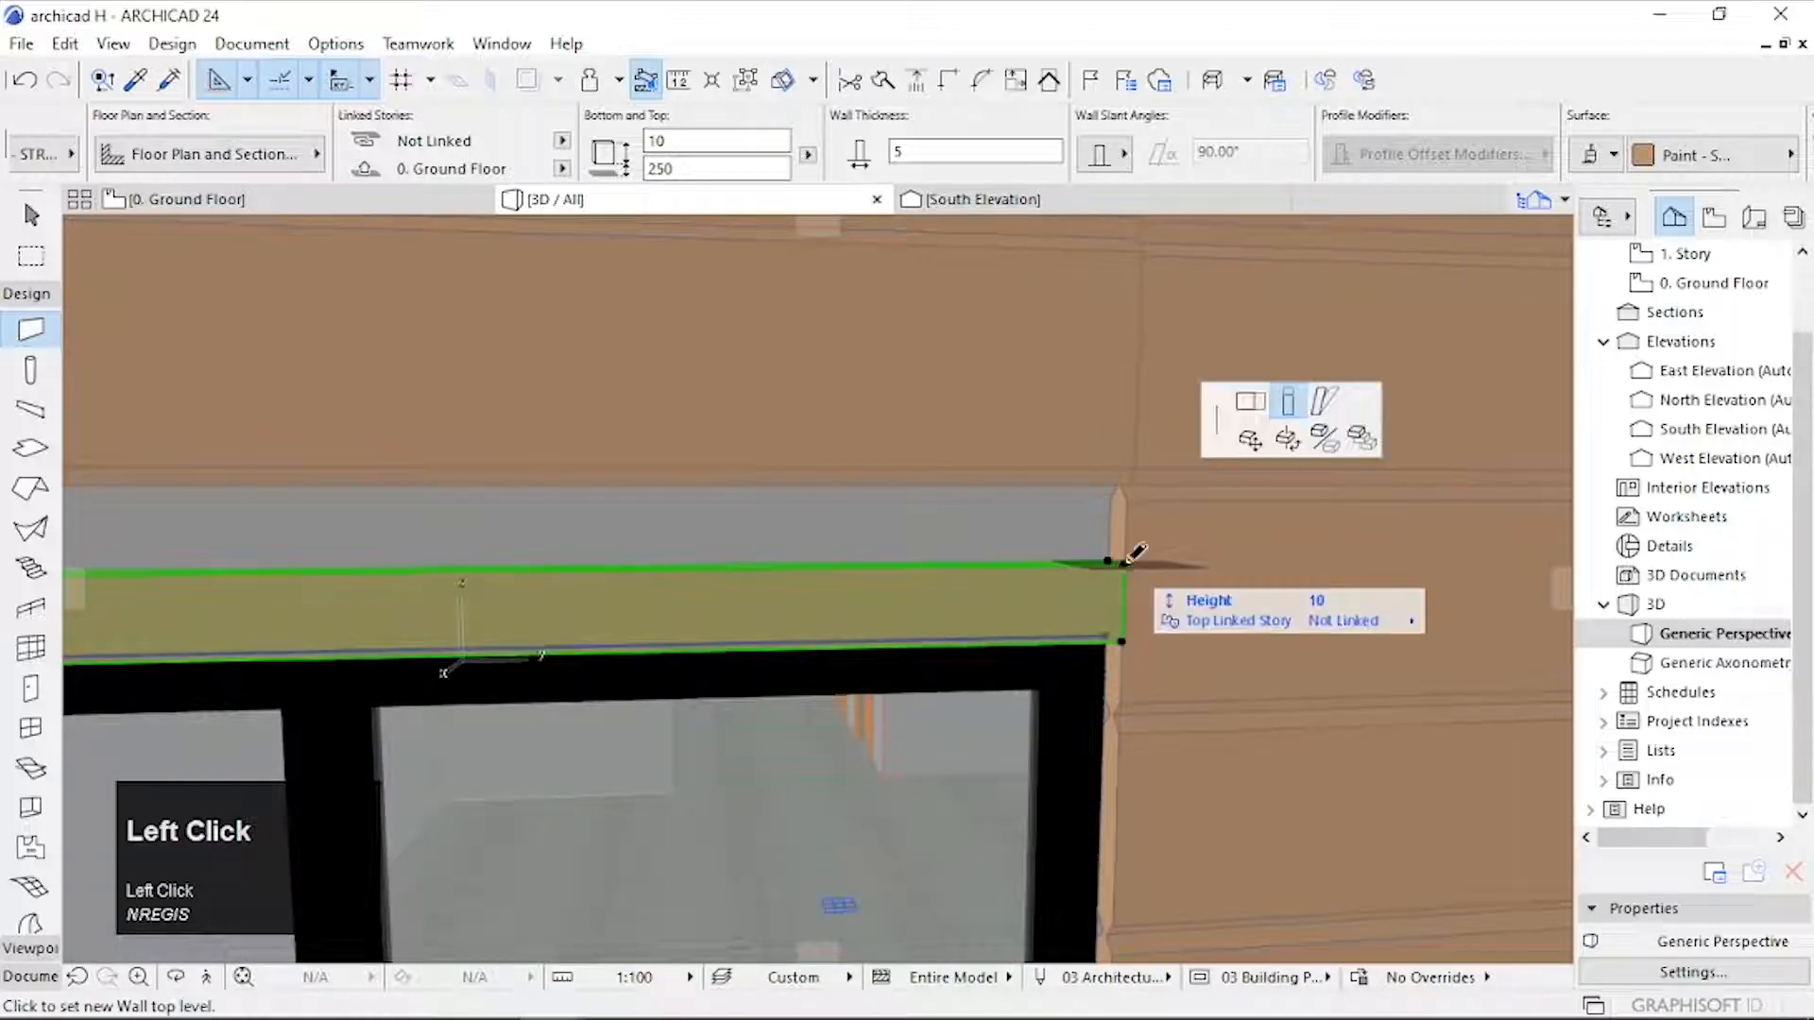
left_click(1133, 483)
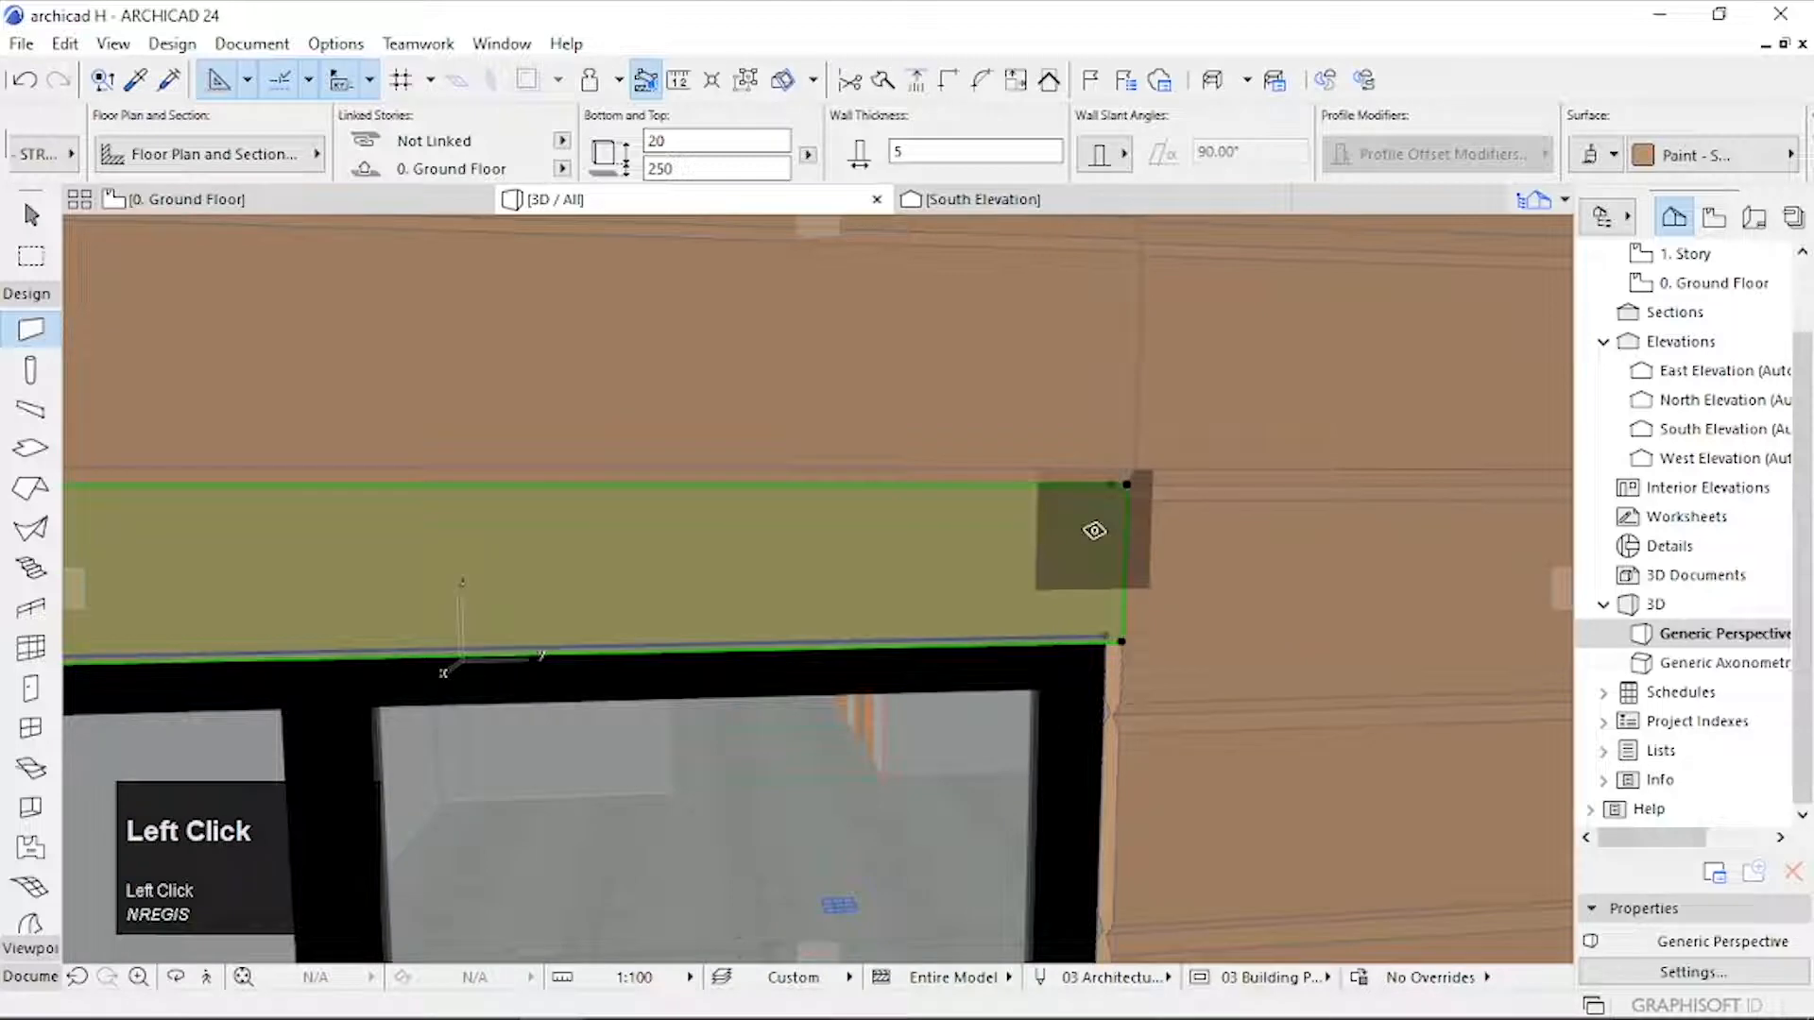
Step: Turn on Use Log Wall in the strip's log details, apply the settings and deselect the strip
key("ctrl+t")
left_click(1072, 373)
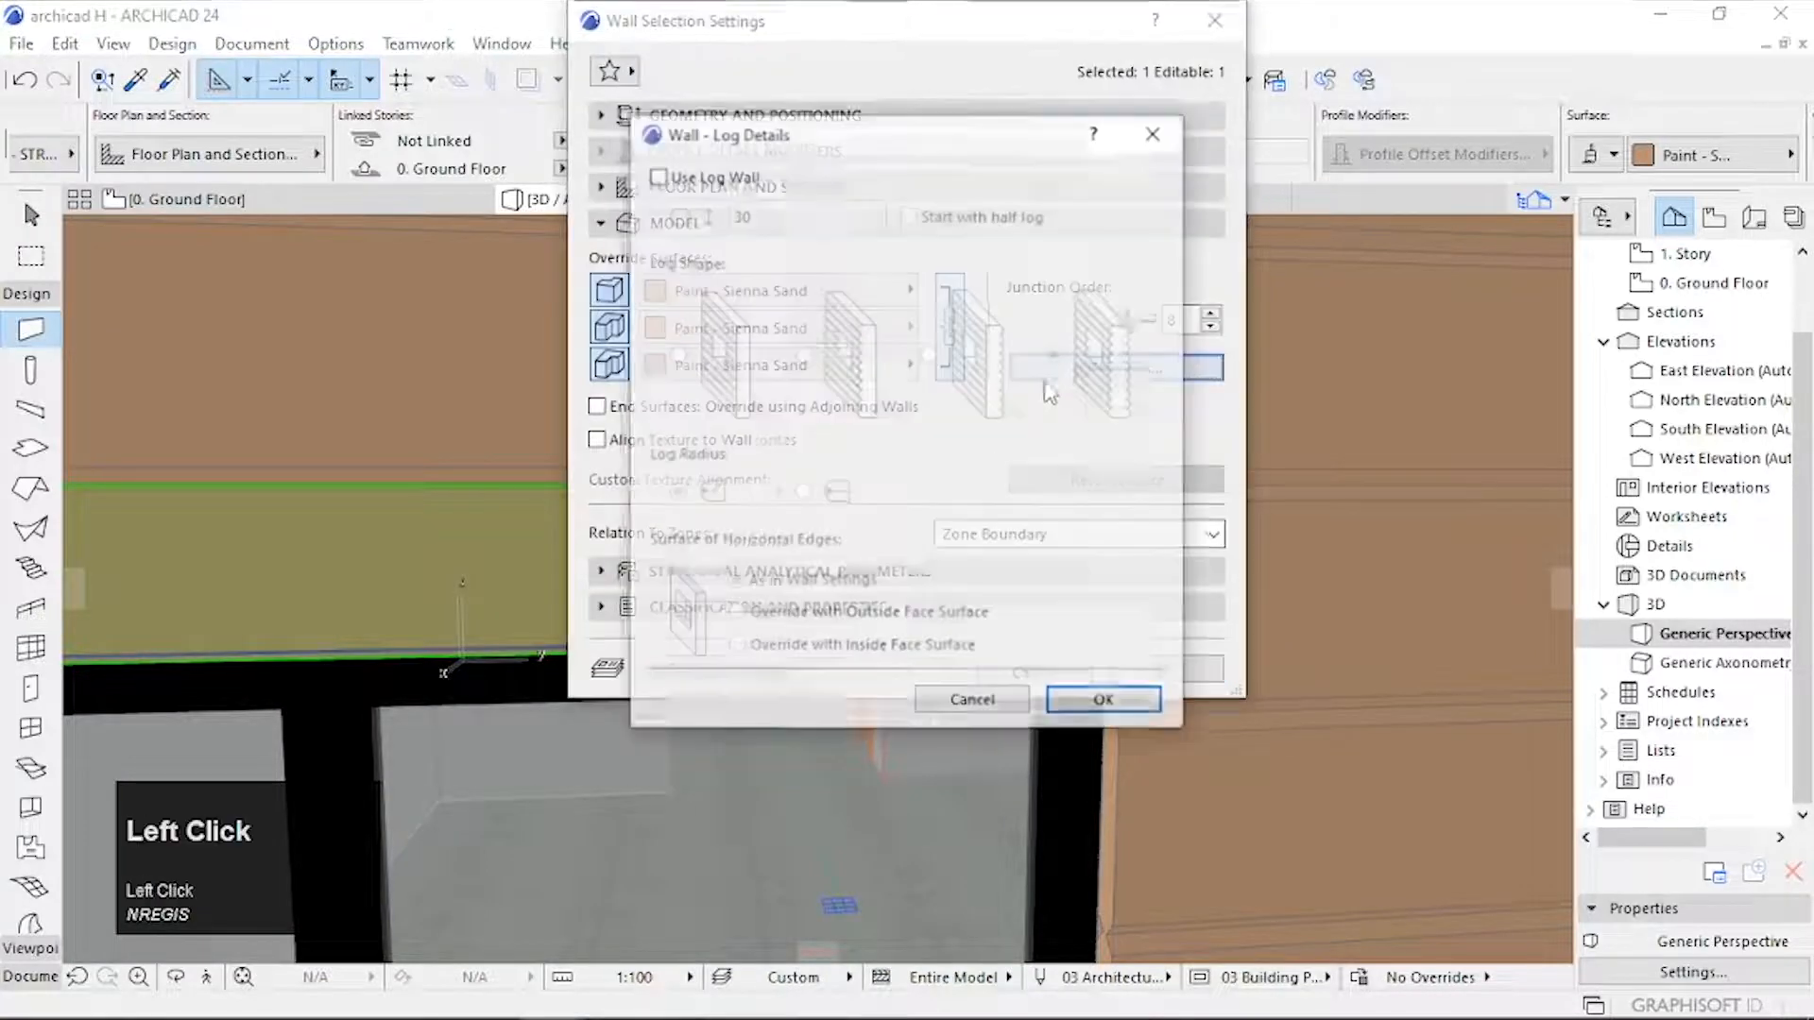
left_click(656, 176)
left_click(1106, 702)
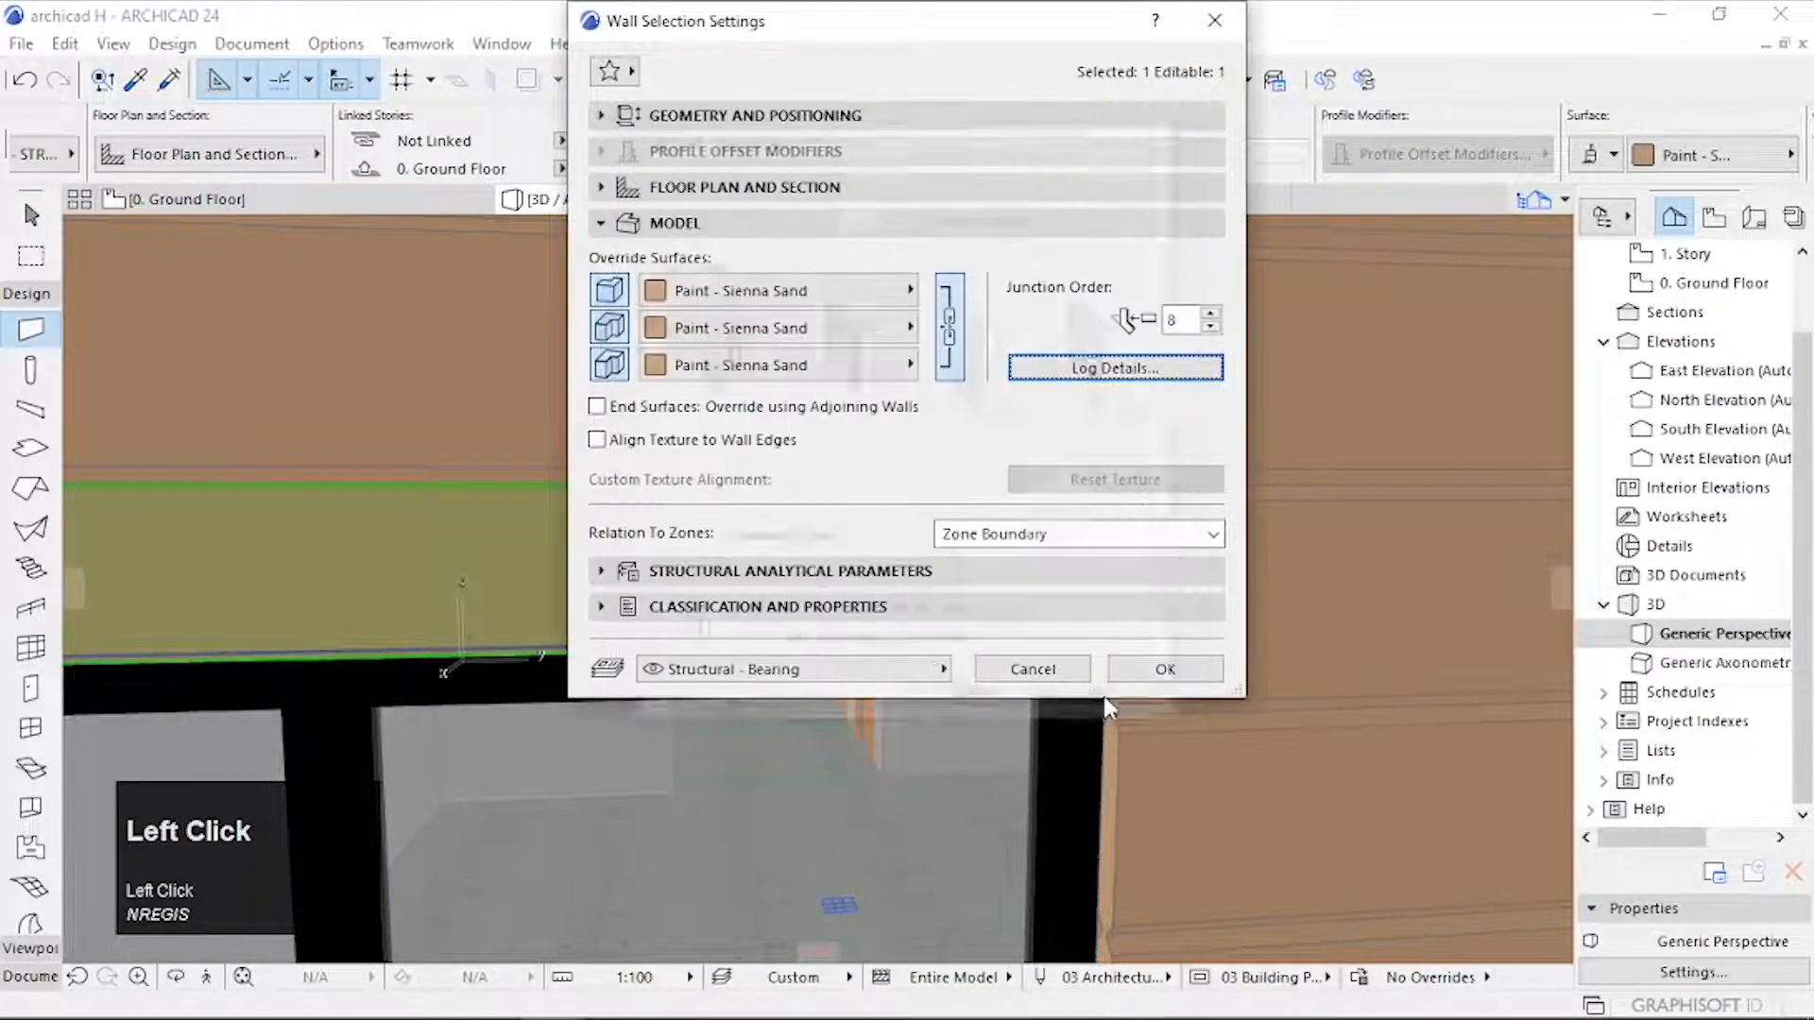
left_click(1160, 668)
scroll(998, 668, "down", 5)
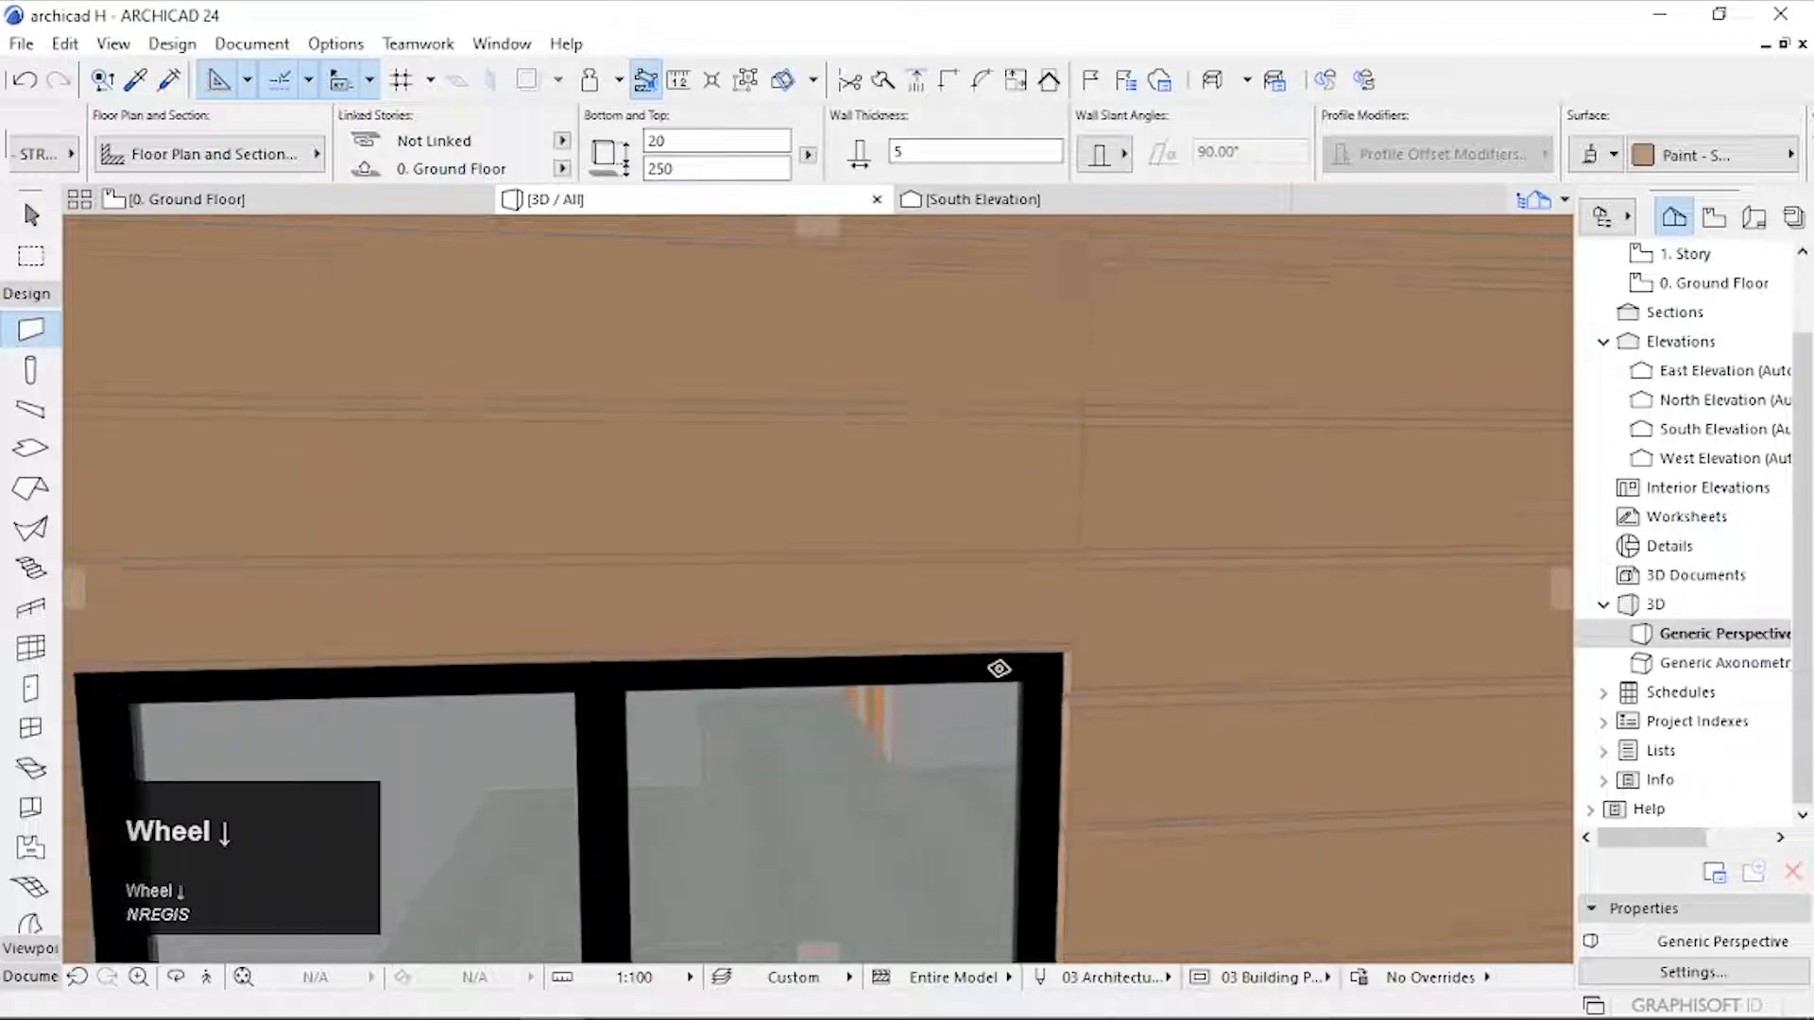
scroll(733, 639, "up", 5)
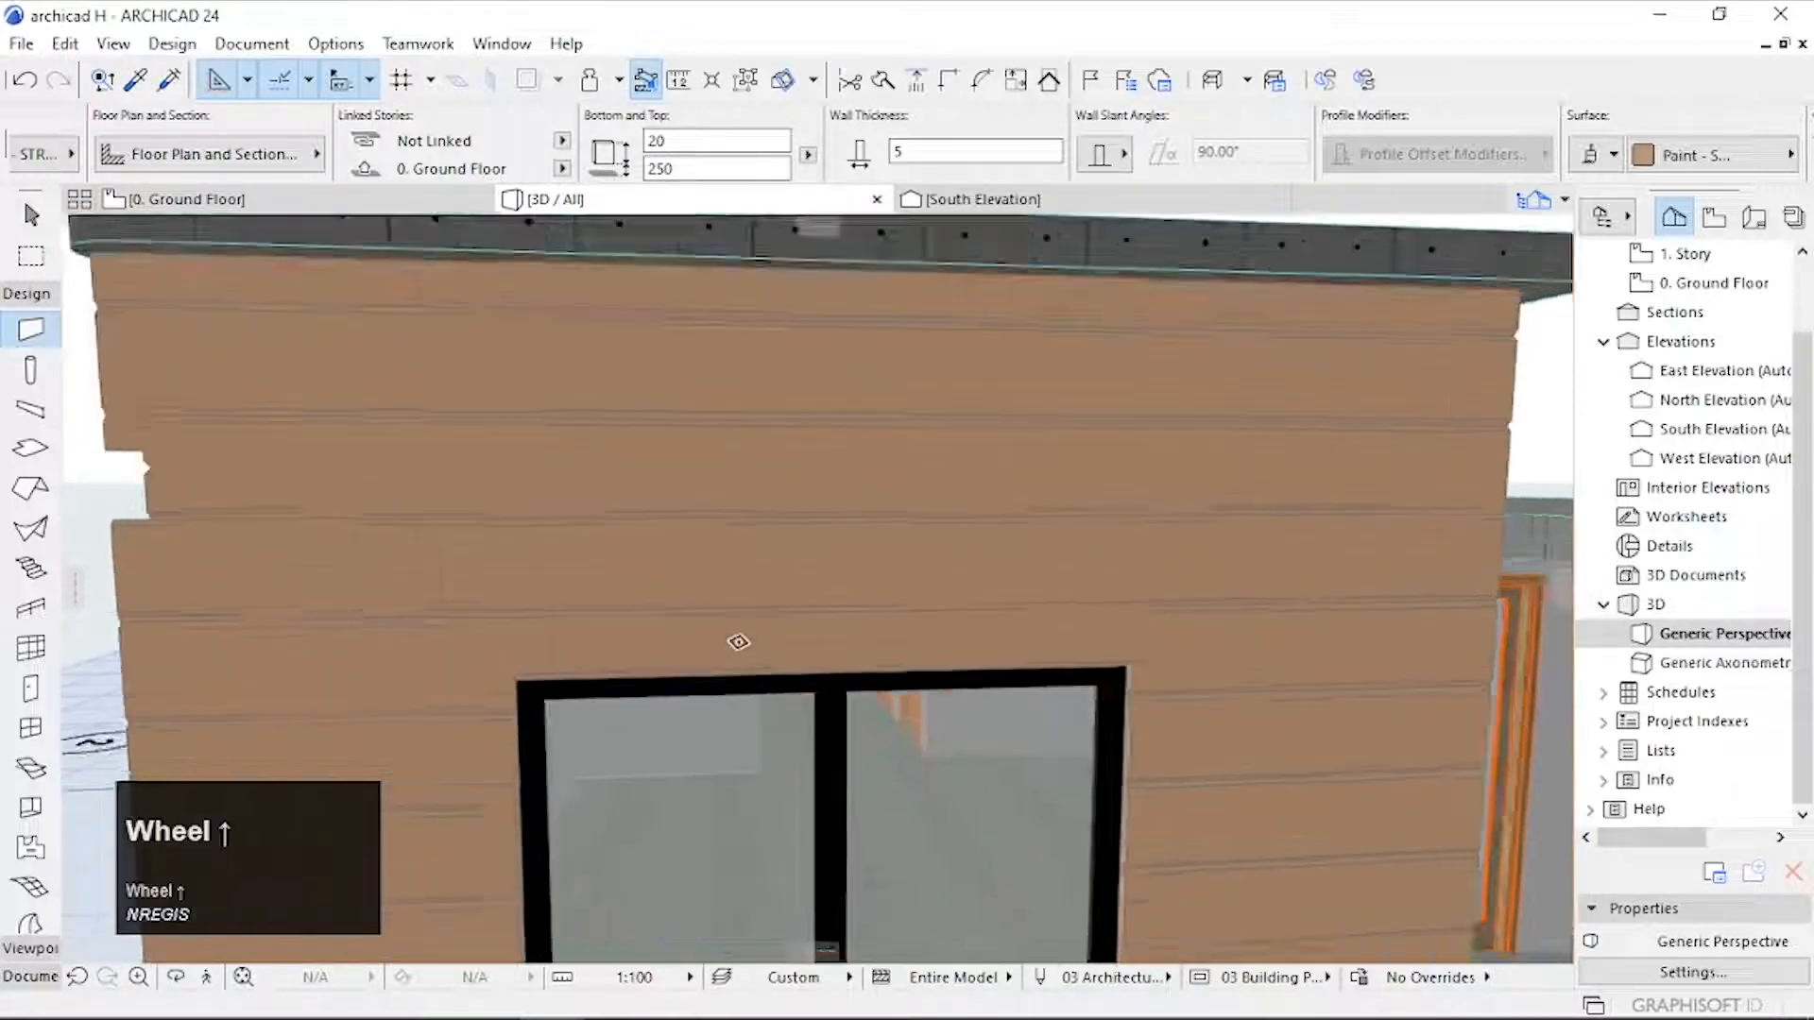
scroll(490, 618, "down", 5)
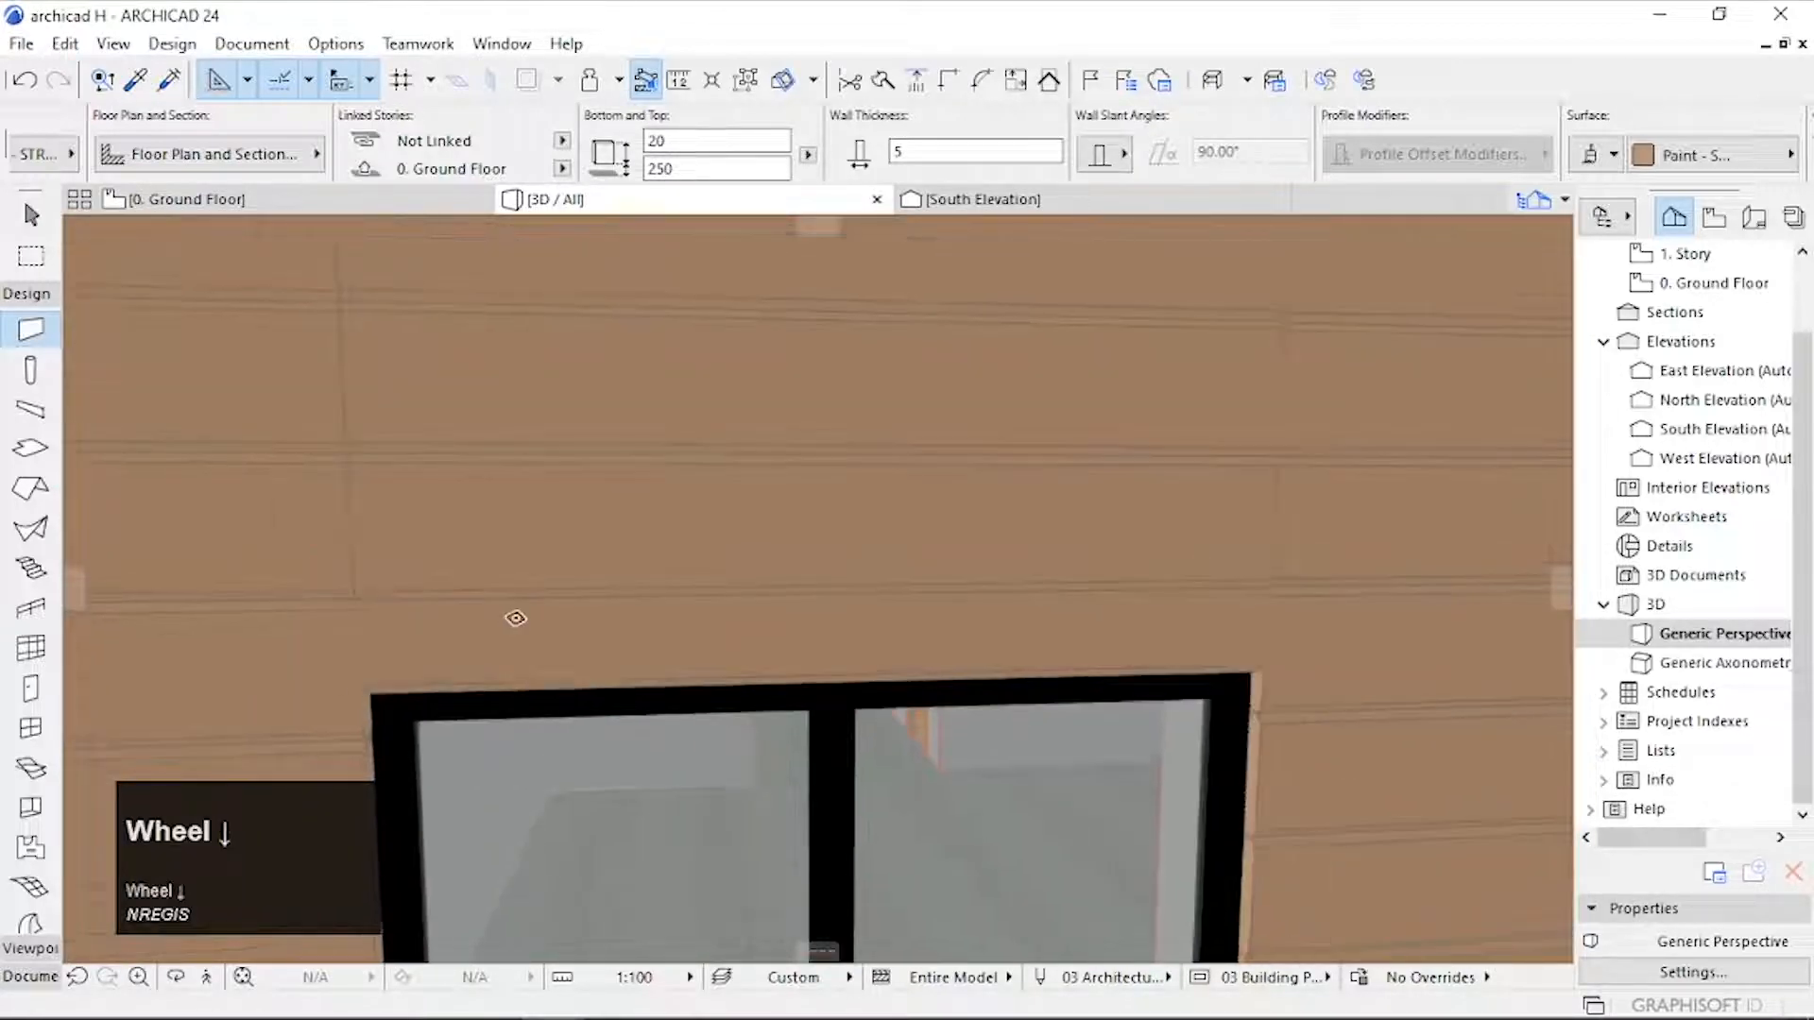
left_click(1143, 494)
Step: Examine the clad walls around the house and the bare wall return beside the glazed entrance doors
key("o")
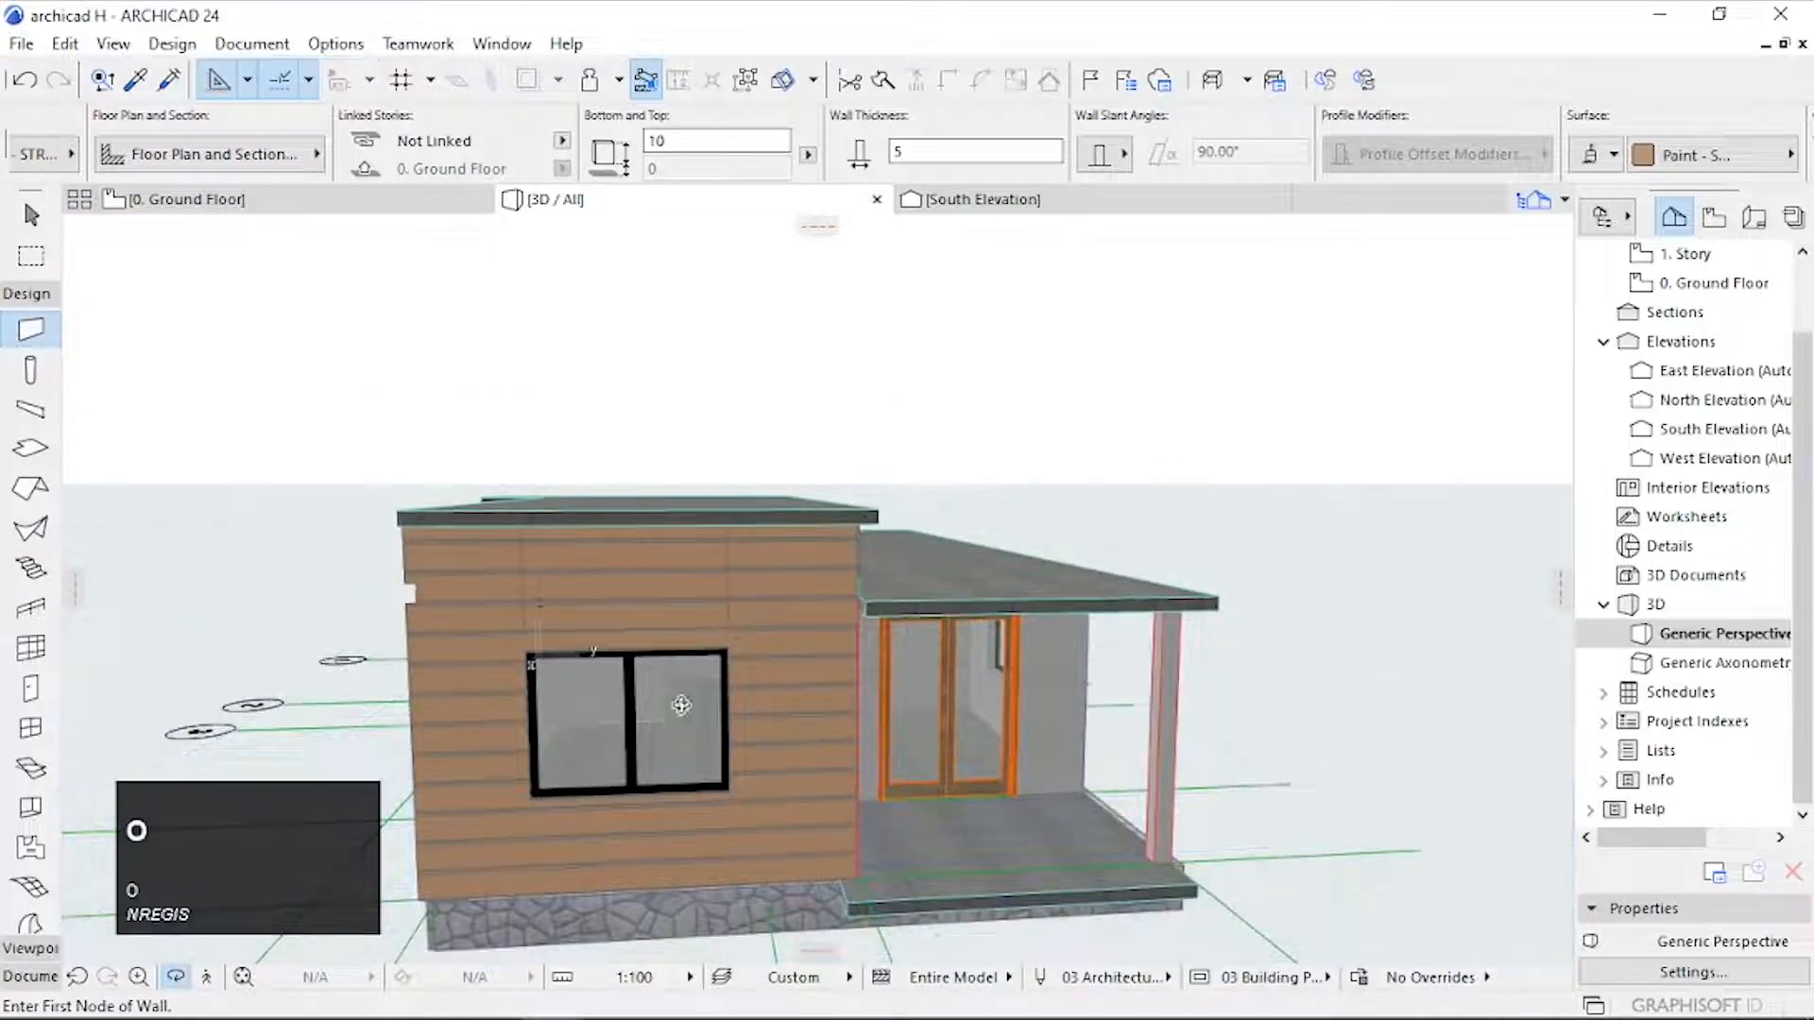
left_click_drag(682, 707, 1004, 684)
scroll(982, 690, "down", 4)
left_click_drag(892, 693, 750, 737)
middle_click_drag(755, 726, 995, 525)
left_click_drag(994, 526, 1178, 611)
middle_click_drag(727, 616, 1101, 578)
scroll(728, 472, "up", 6)
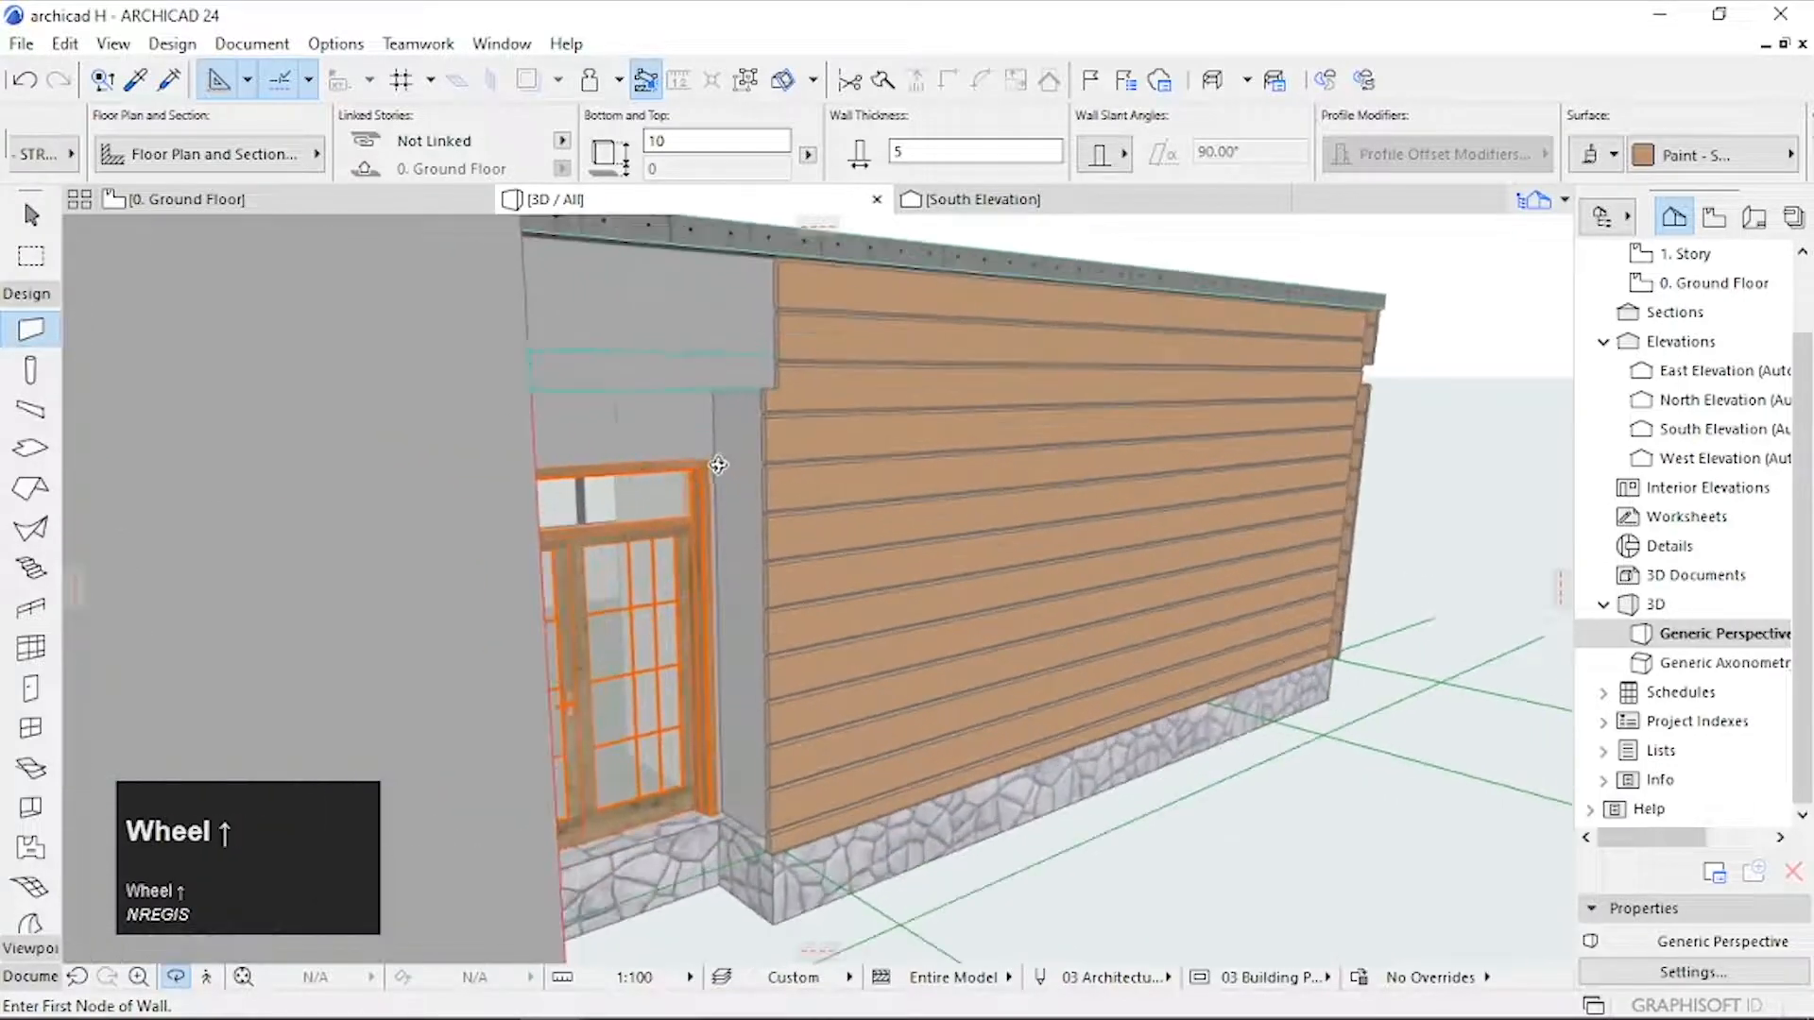
left_click_drag(741, 465, 739, 424)
scroll(813, 457, "down", 3)
scroll(786, 409, "up", 2)
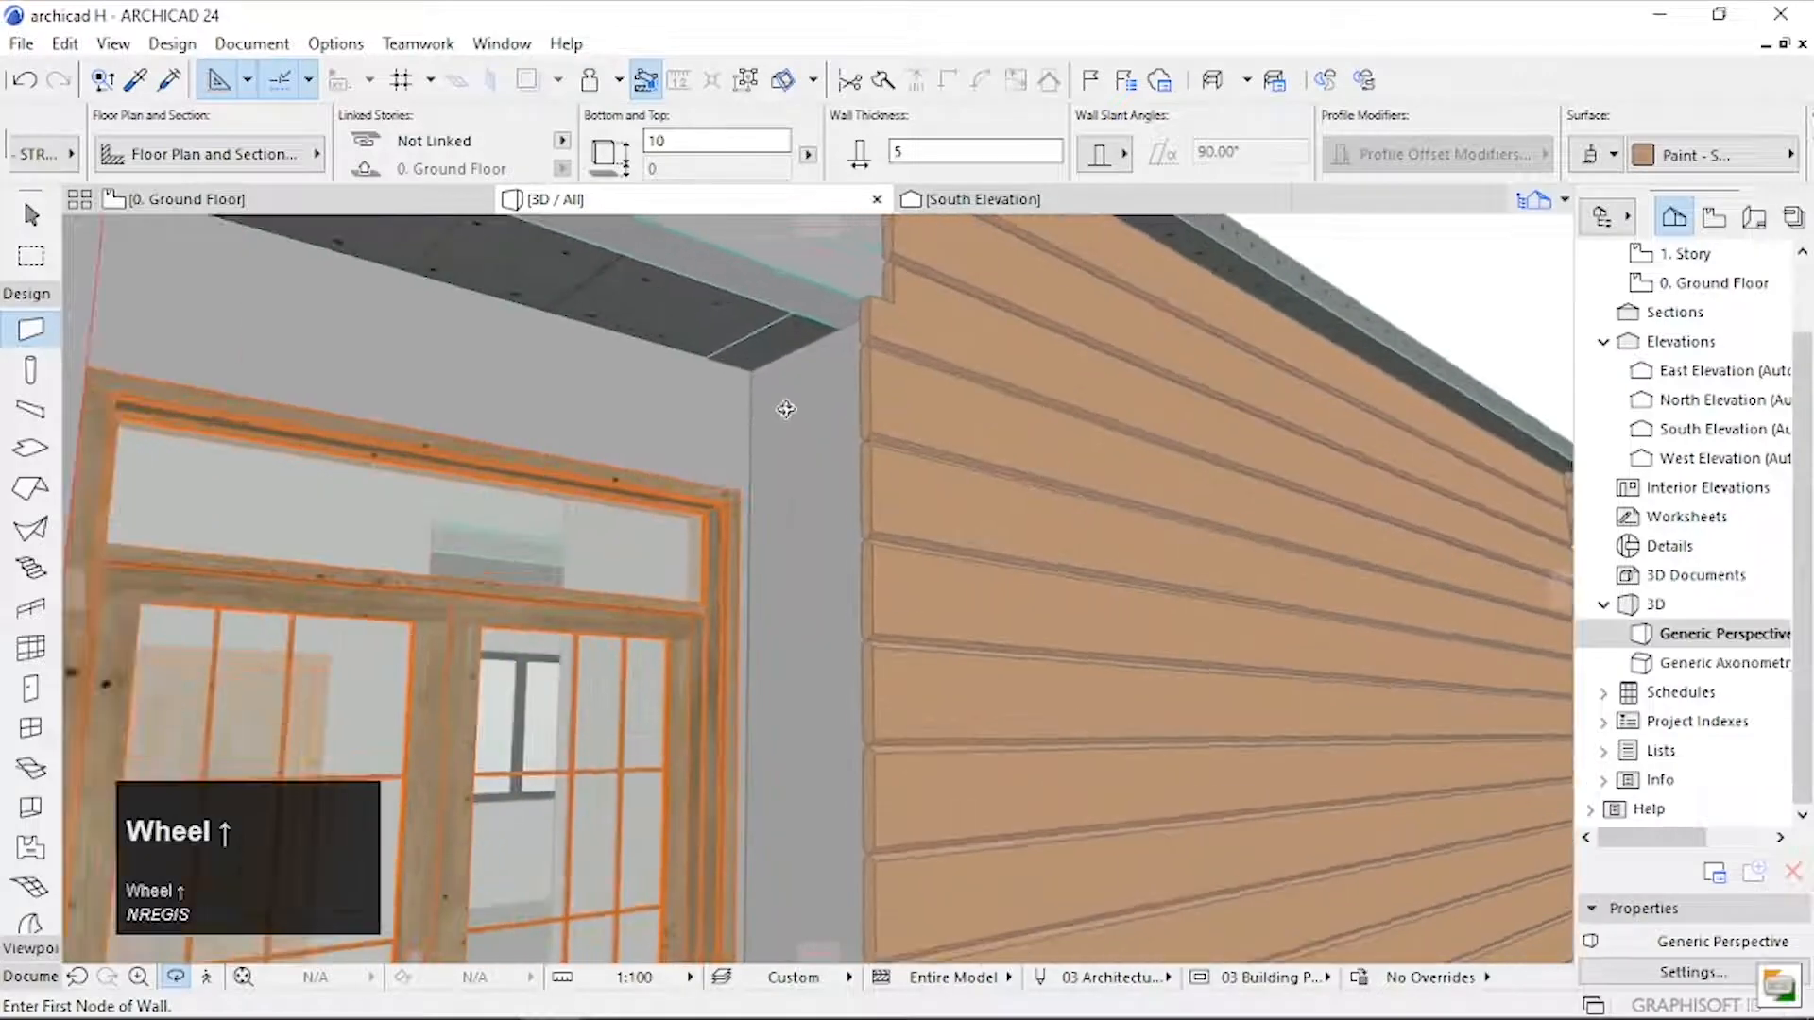
Step: Draw a wall strip 300 high and 5 thick along the bare return, from the entrance door frame to the front cladding's corner
key("Escape")
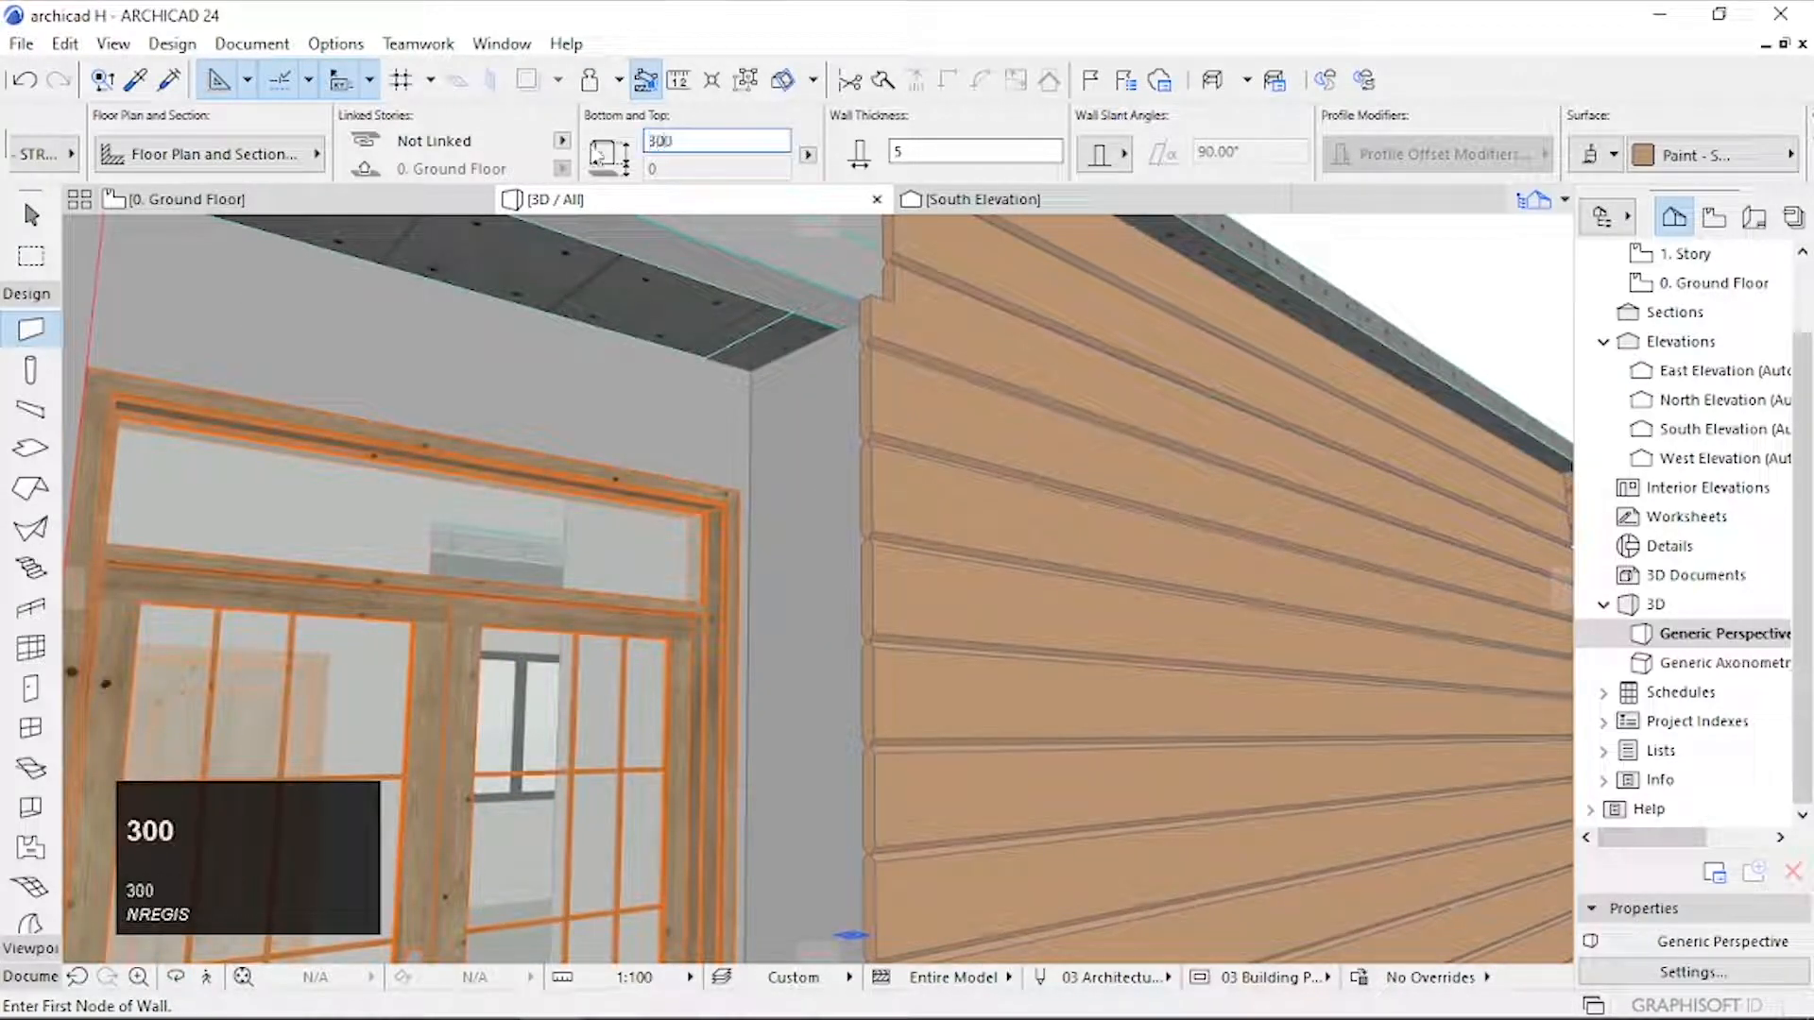
scroll(860, 521, "down", 2)
middle_click_drag(862, 529, 777, 563)
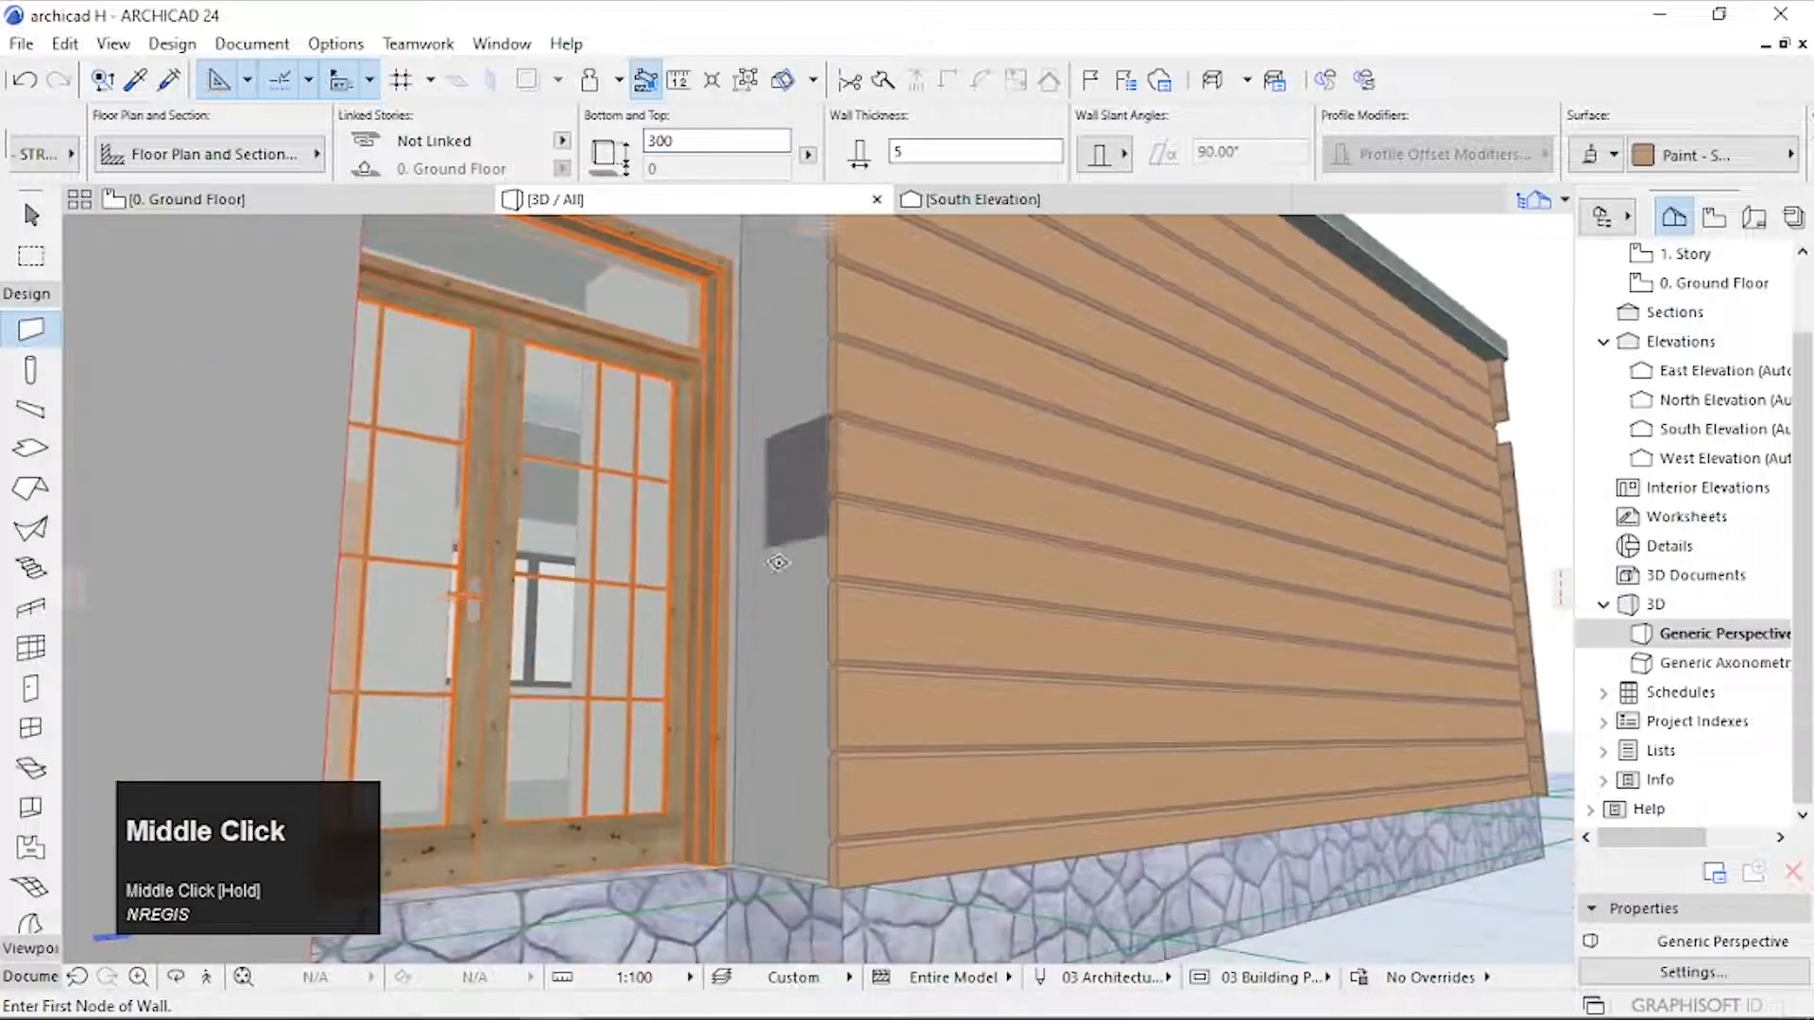
scroll(729, 854, "up", 2)
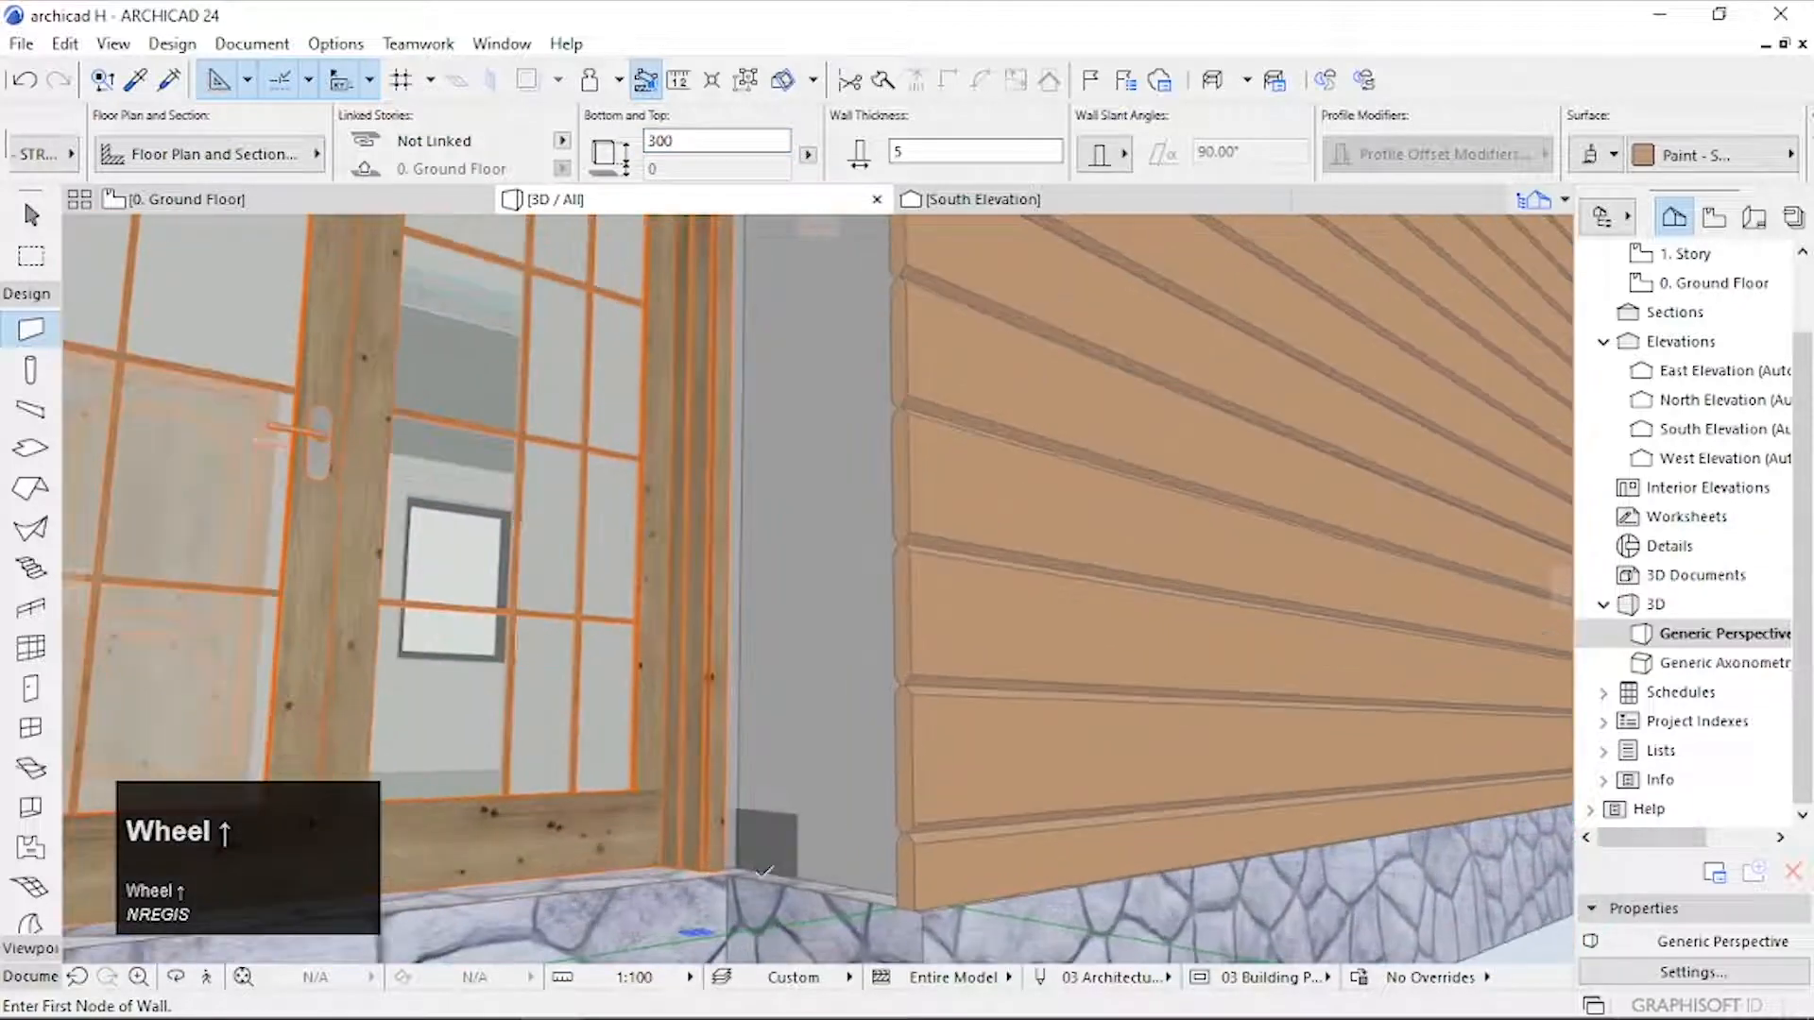
left_click(738, 866)
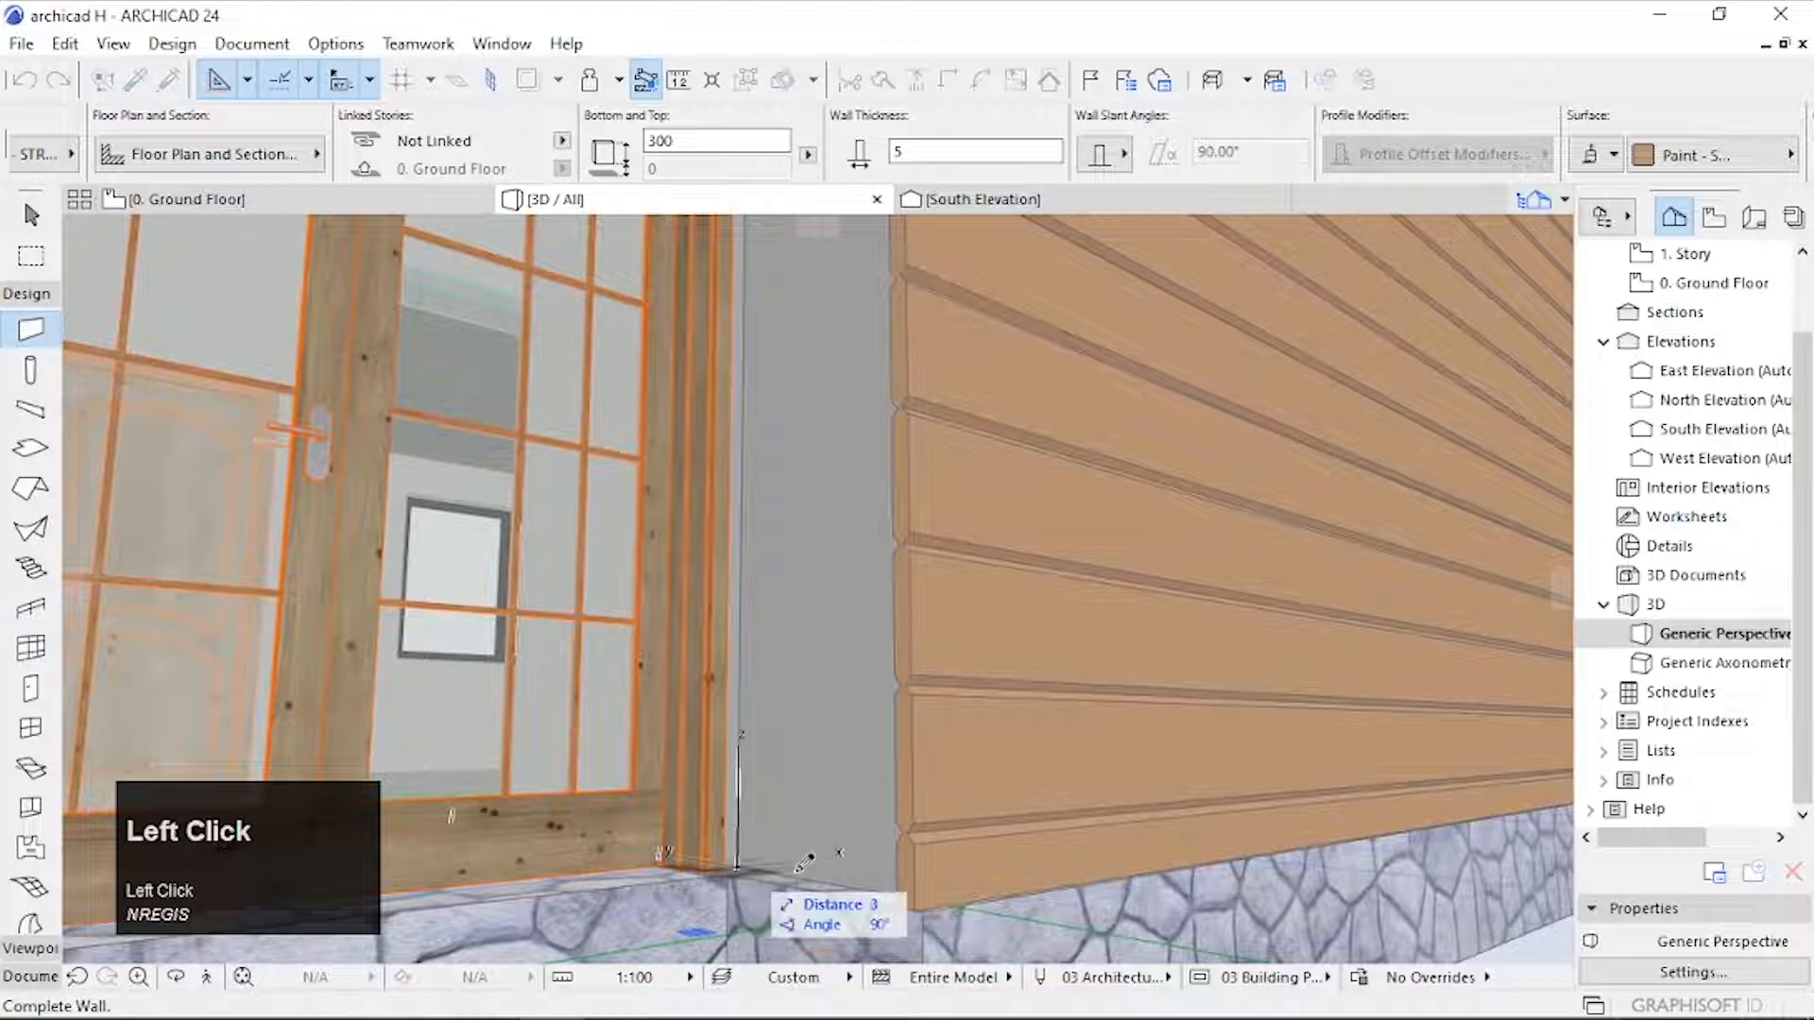
left_click(905, 890)
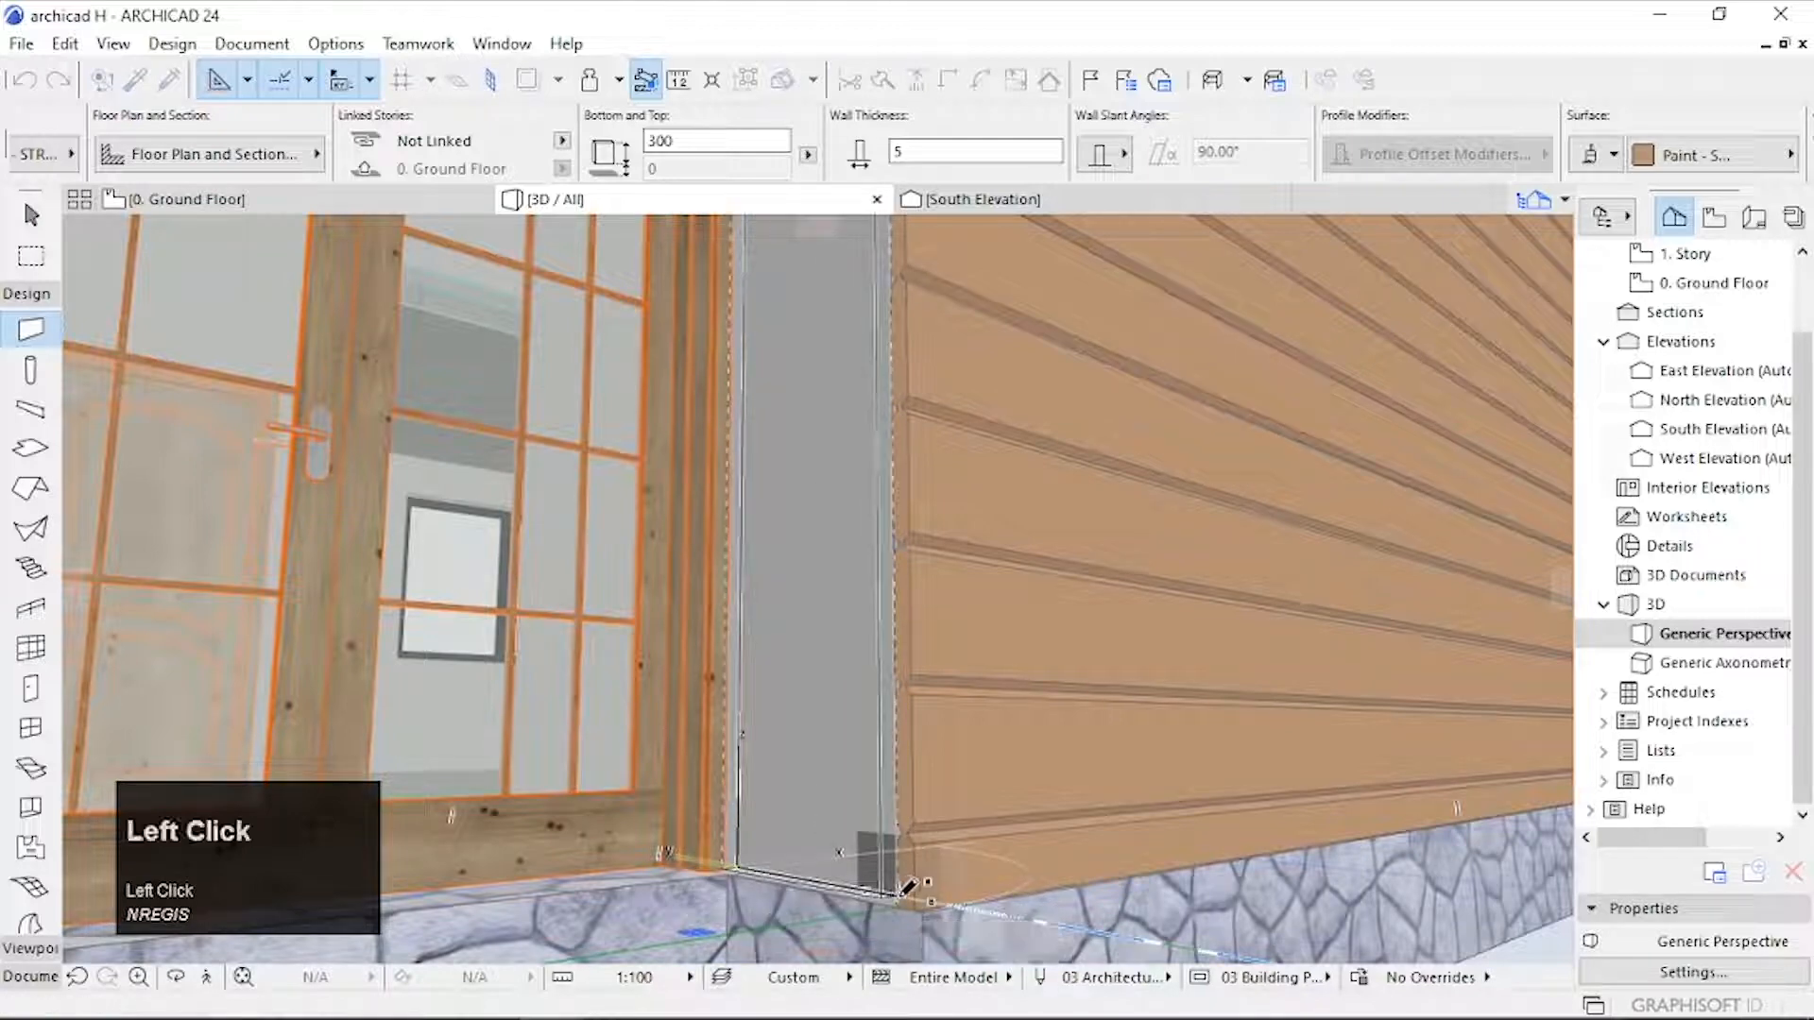
scroll(981, 542, "down", 2)
middle_click_drag(981, 542, 1010, 705)
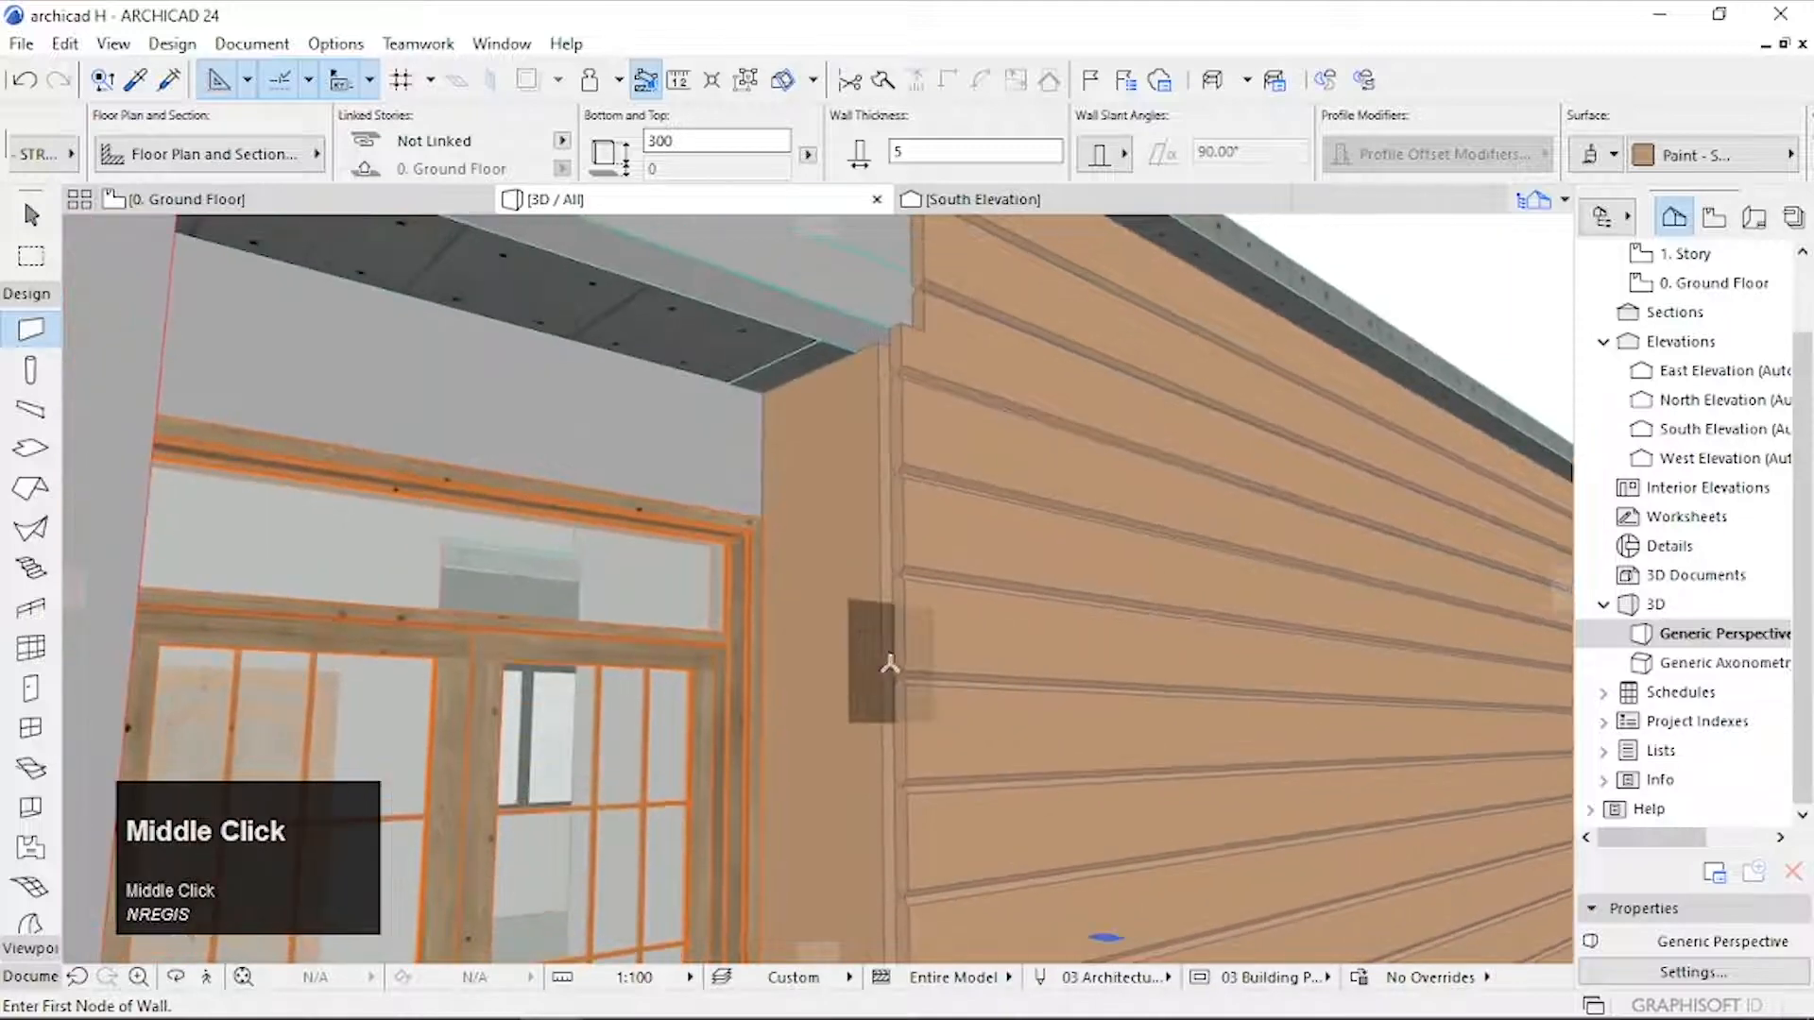
Step: Turn on Use Log Wall in the return strip's log details, apply the settings and deselect the strip
left_click(875, 660, "shift")
key("ctrl+t")
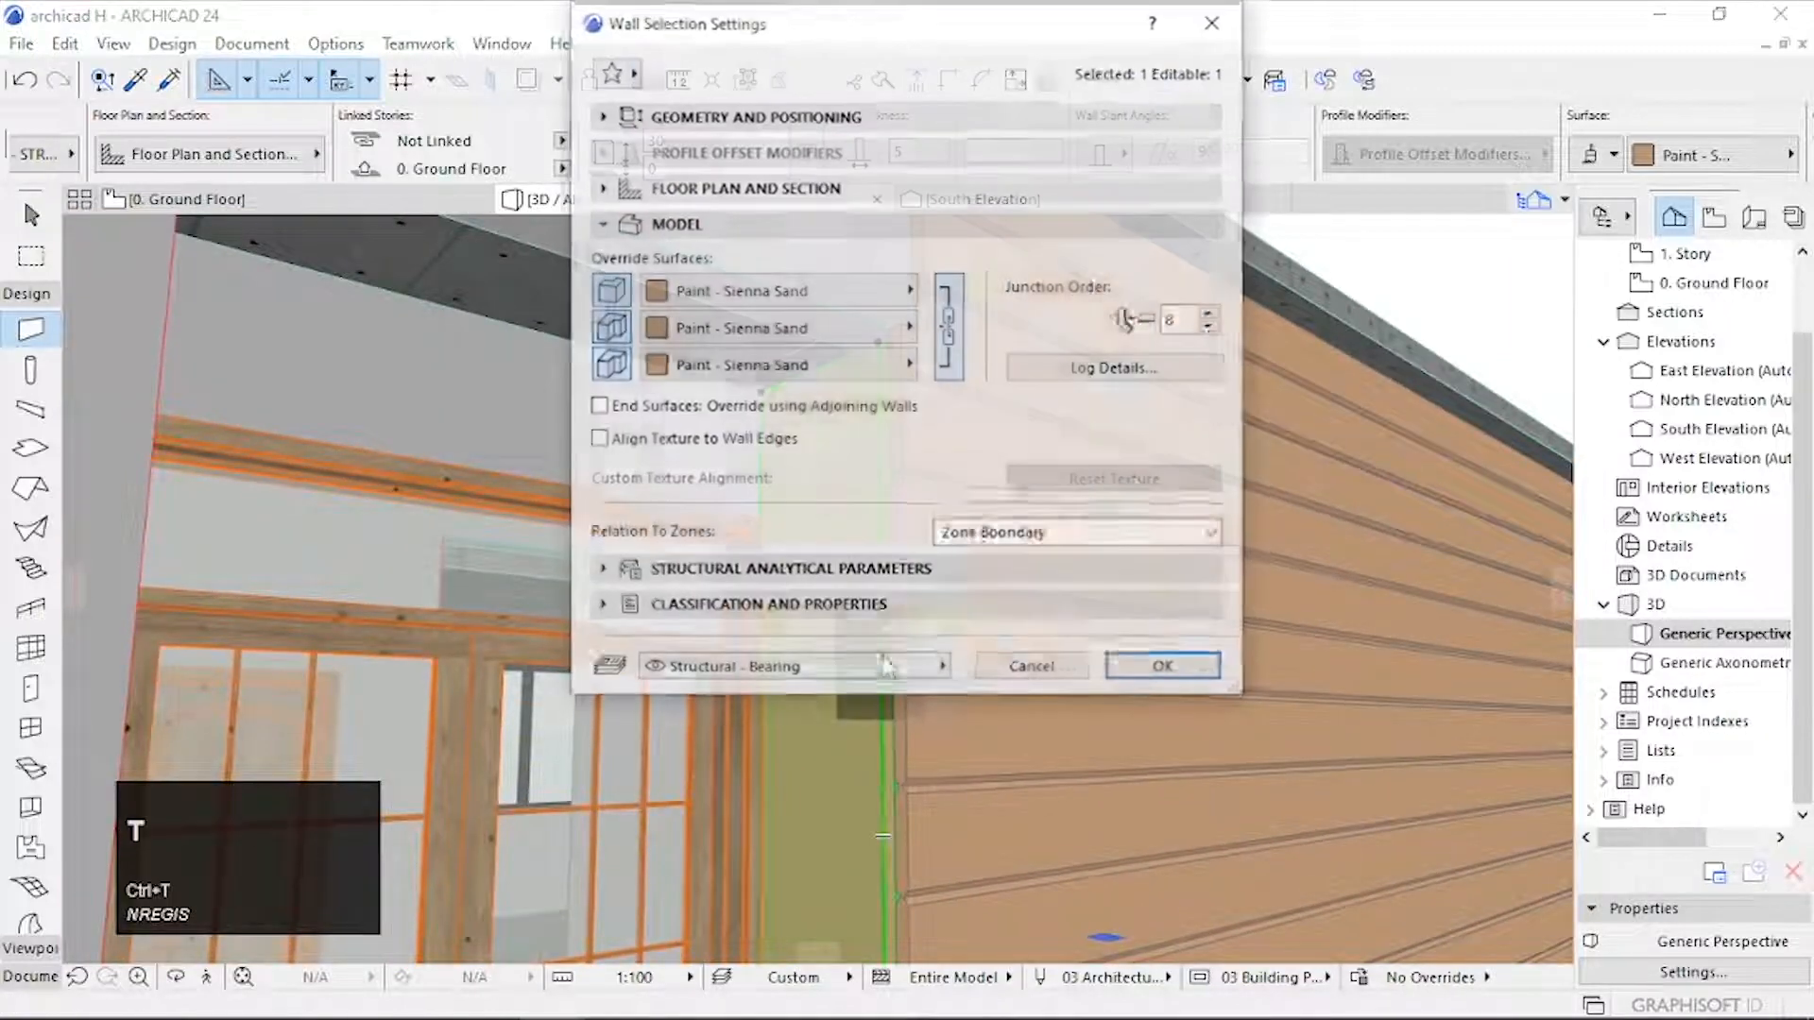
left_click(1129, 371)
left_click(656, 175)
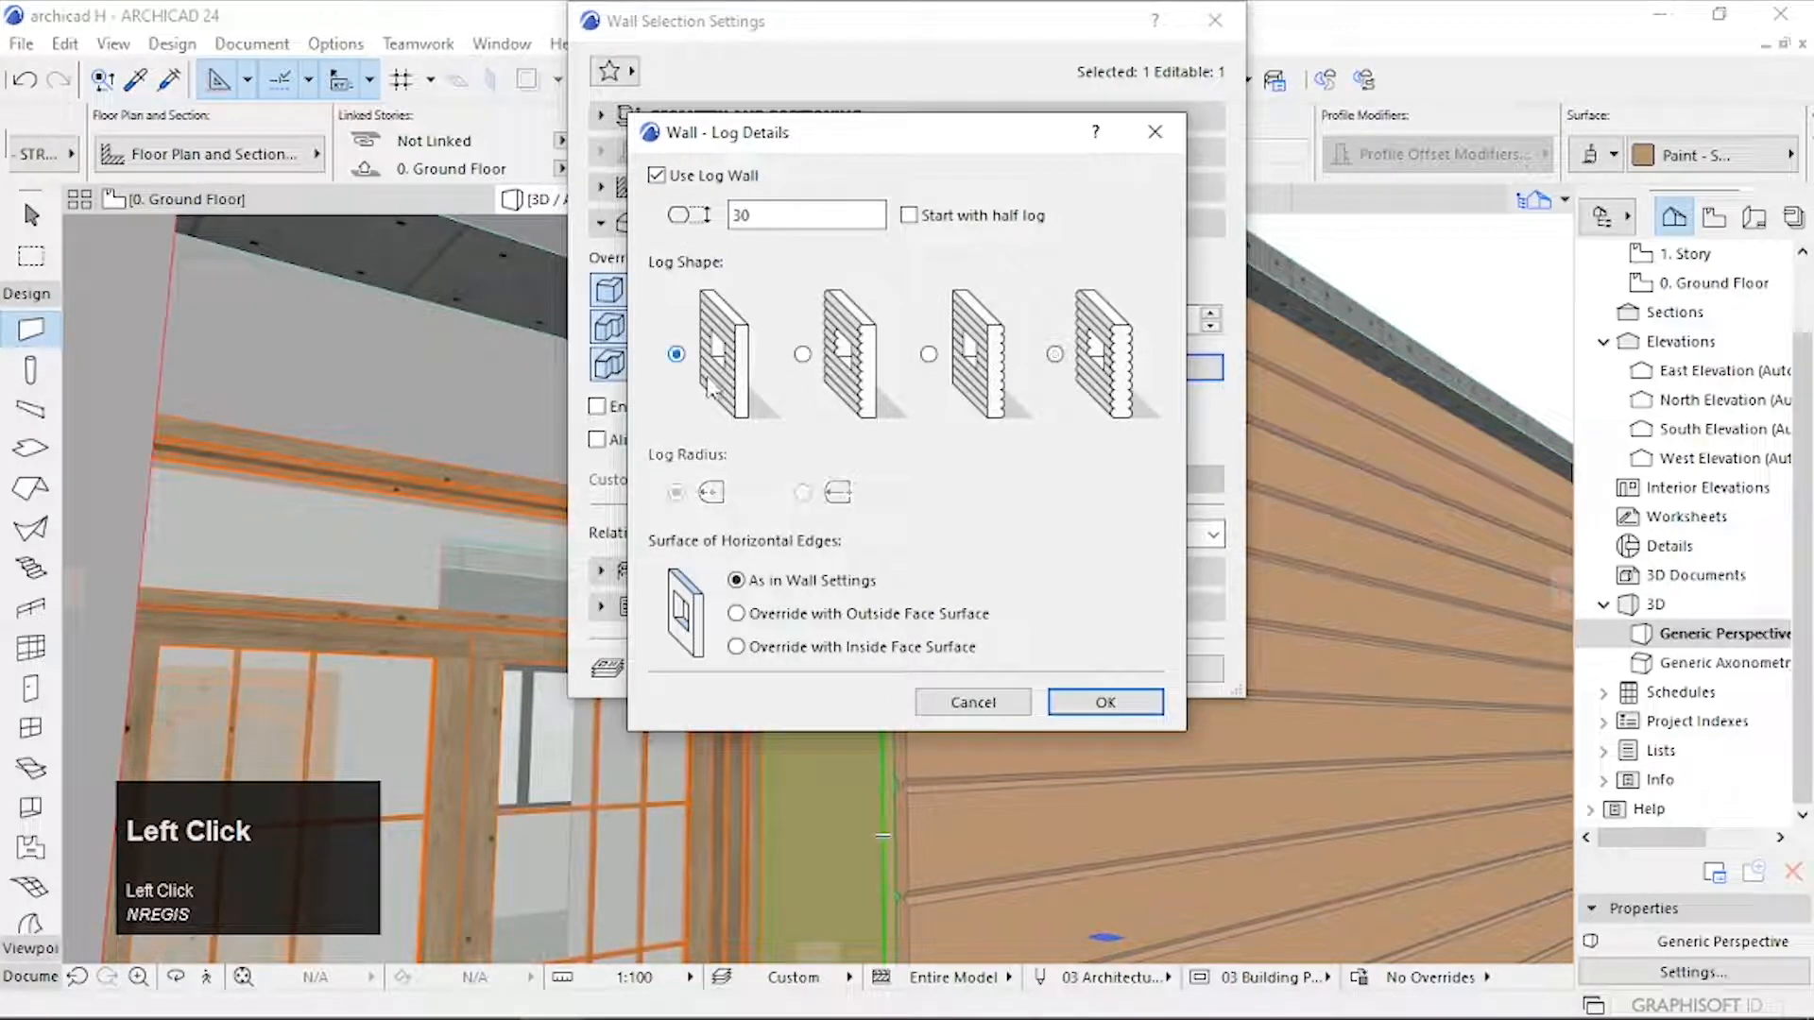
left_click(1130, 705)
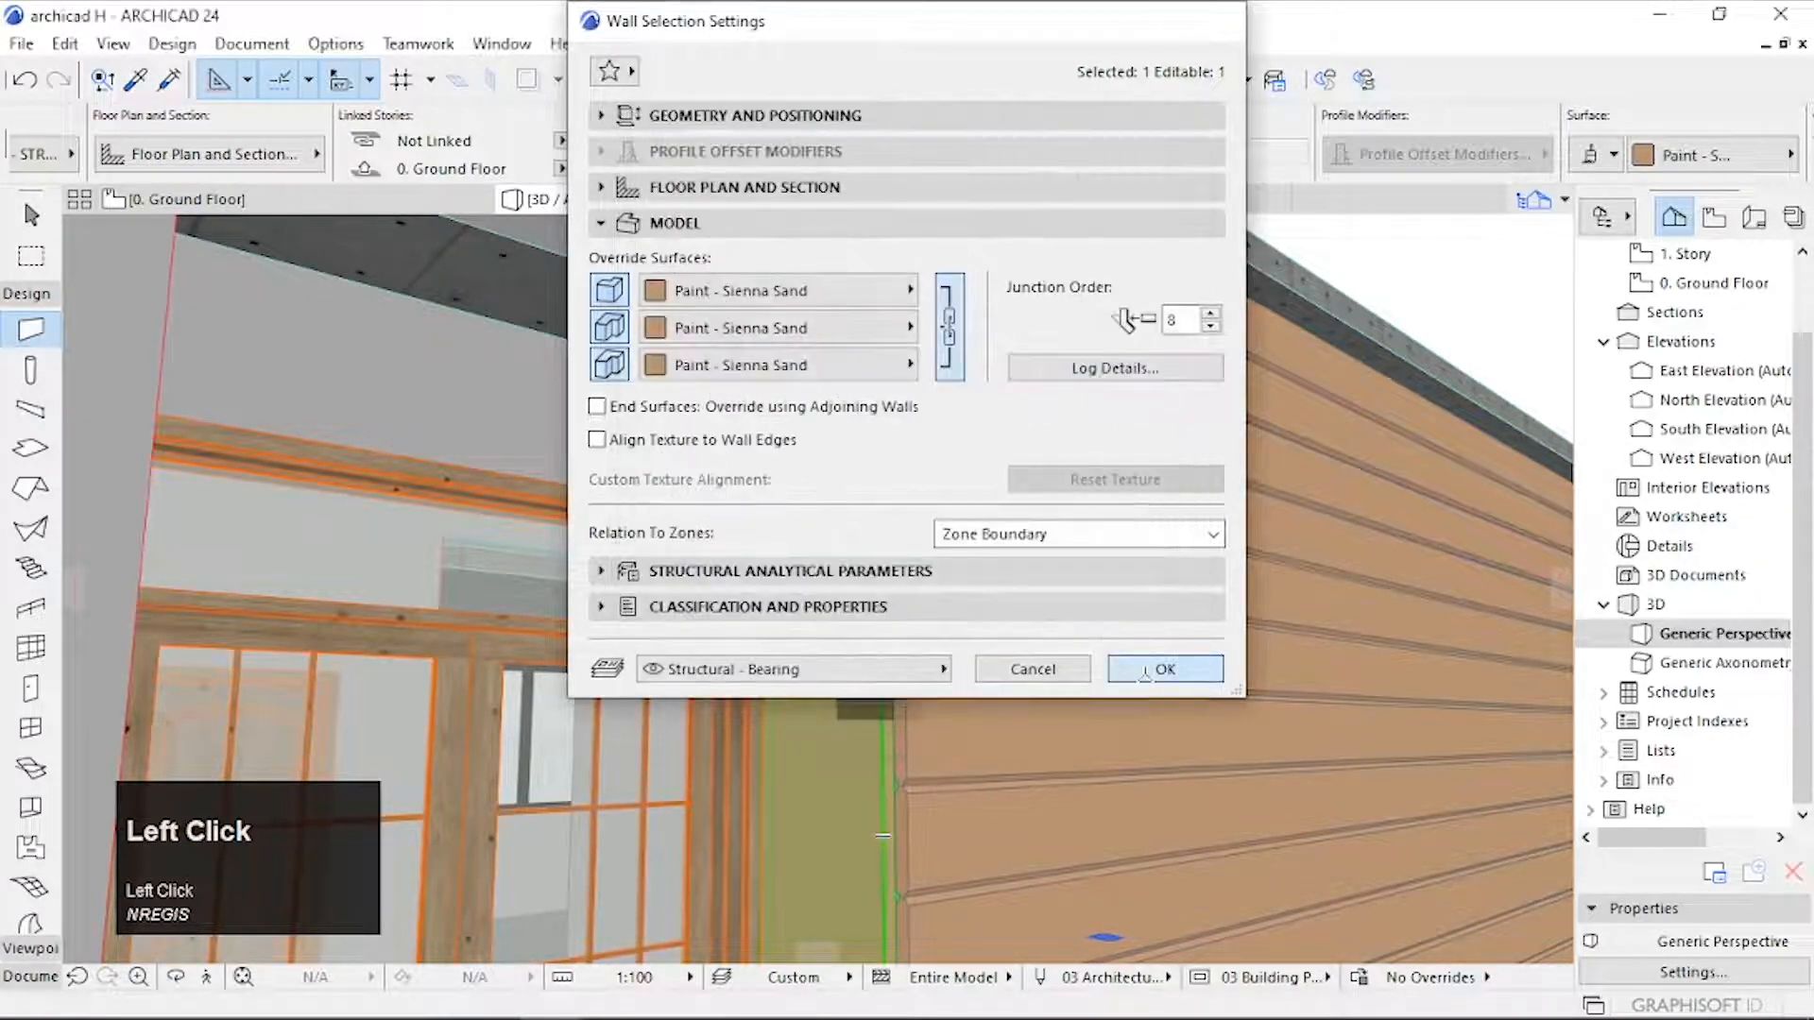
left_click(1145, 671)
middle_click_drag(1005, 686, 1020, 466)
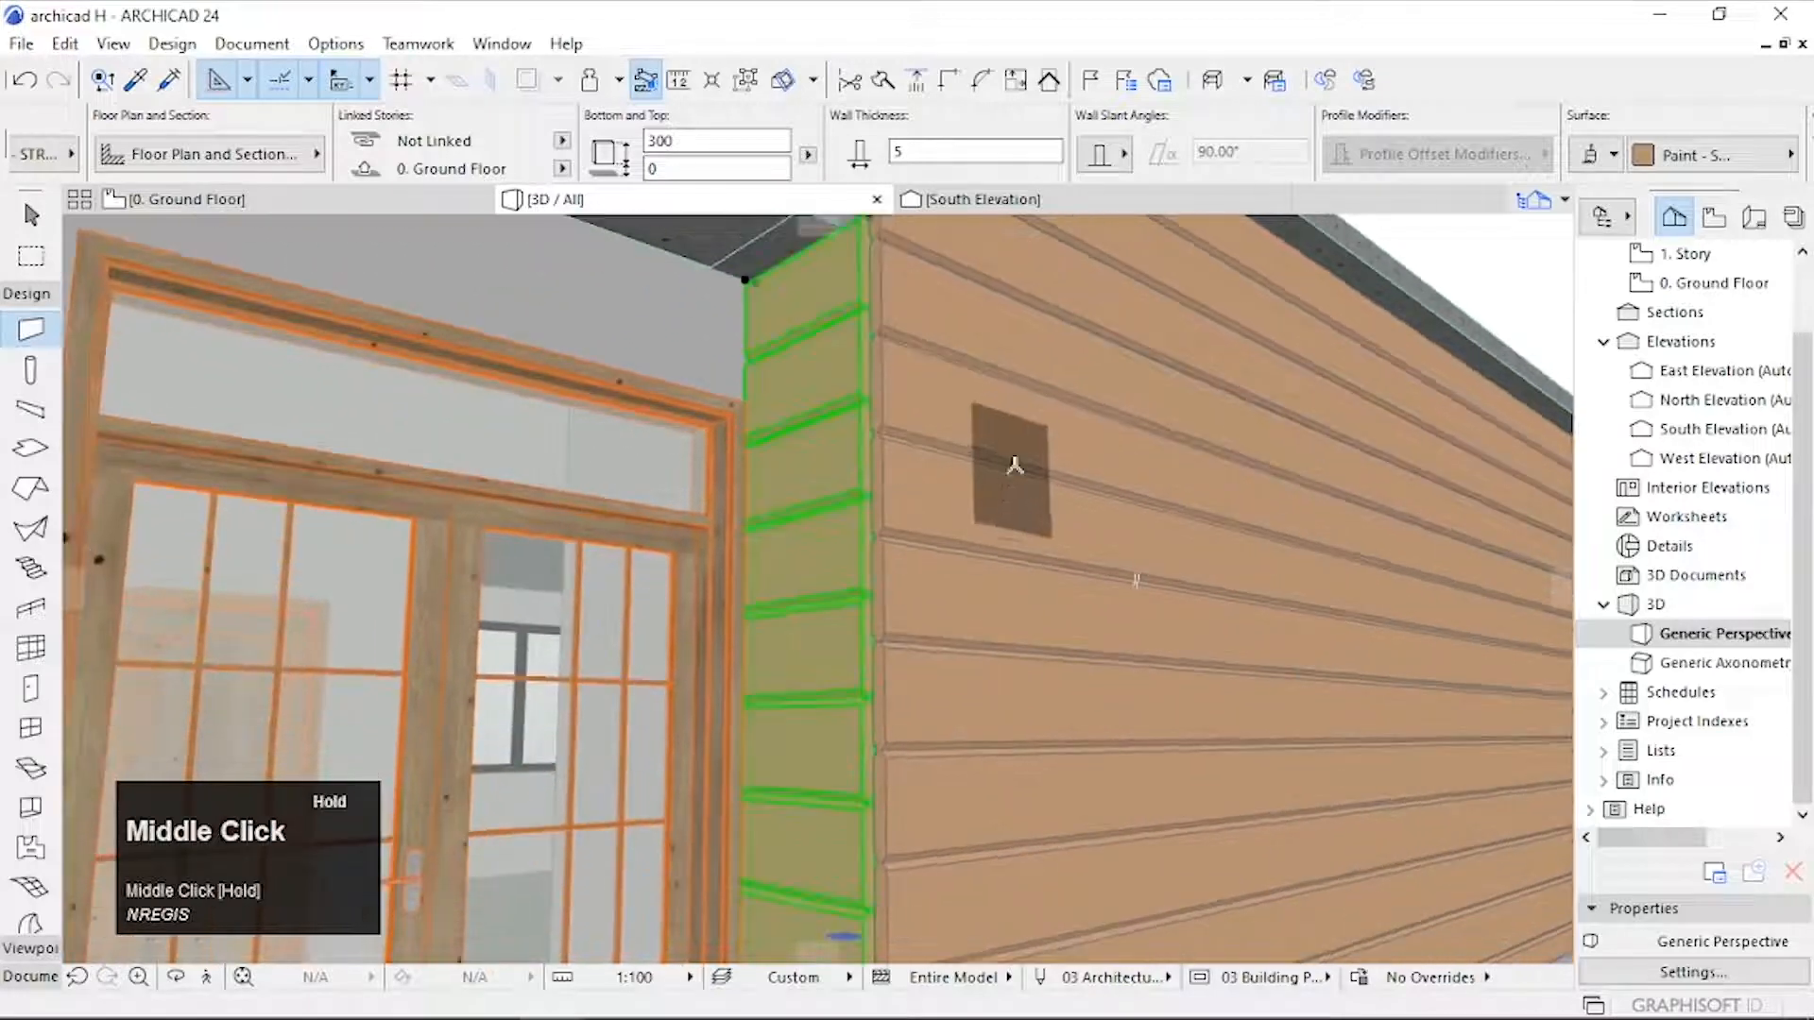
scroll(1020, 466, "down", 2)
middle_click_drag(988, 632, 993, 687)
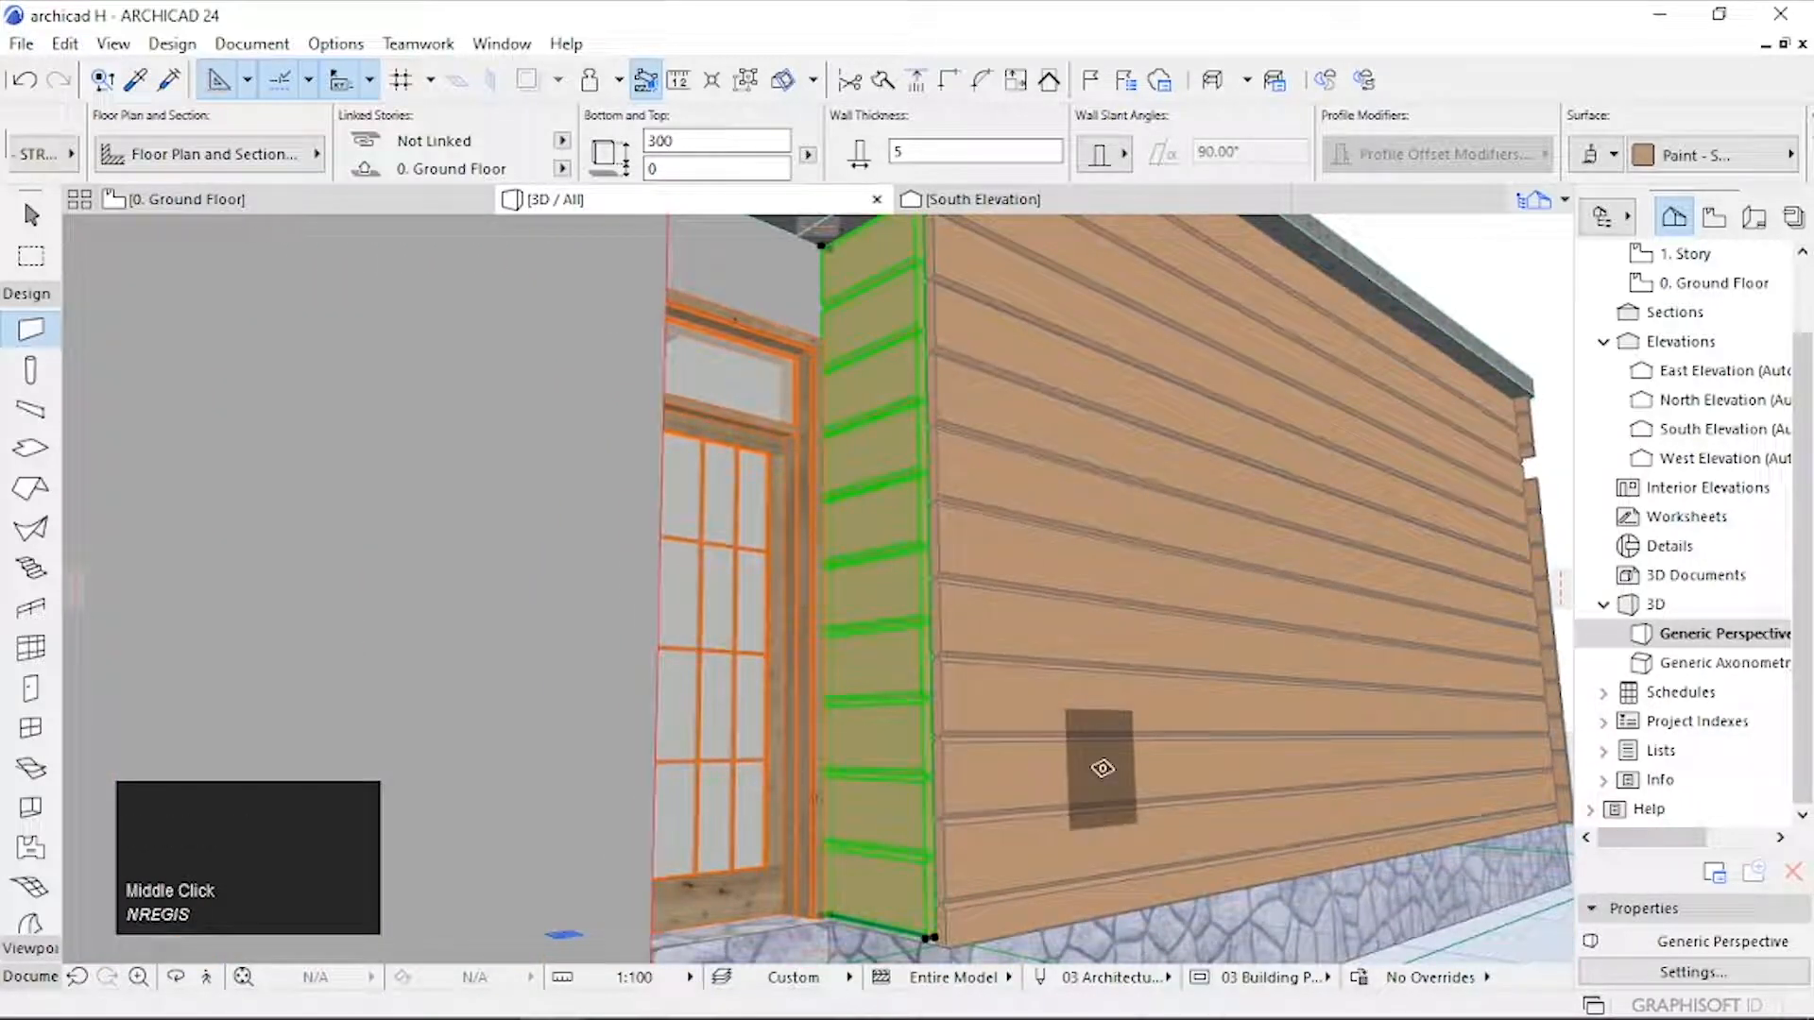
key("Escape")
Step: Lower the top of the front cladding panel nearest the entrance to near the return strip's top, for a height of 301
left_click(1101, 768, "shift")
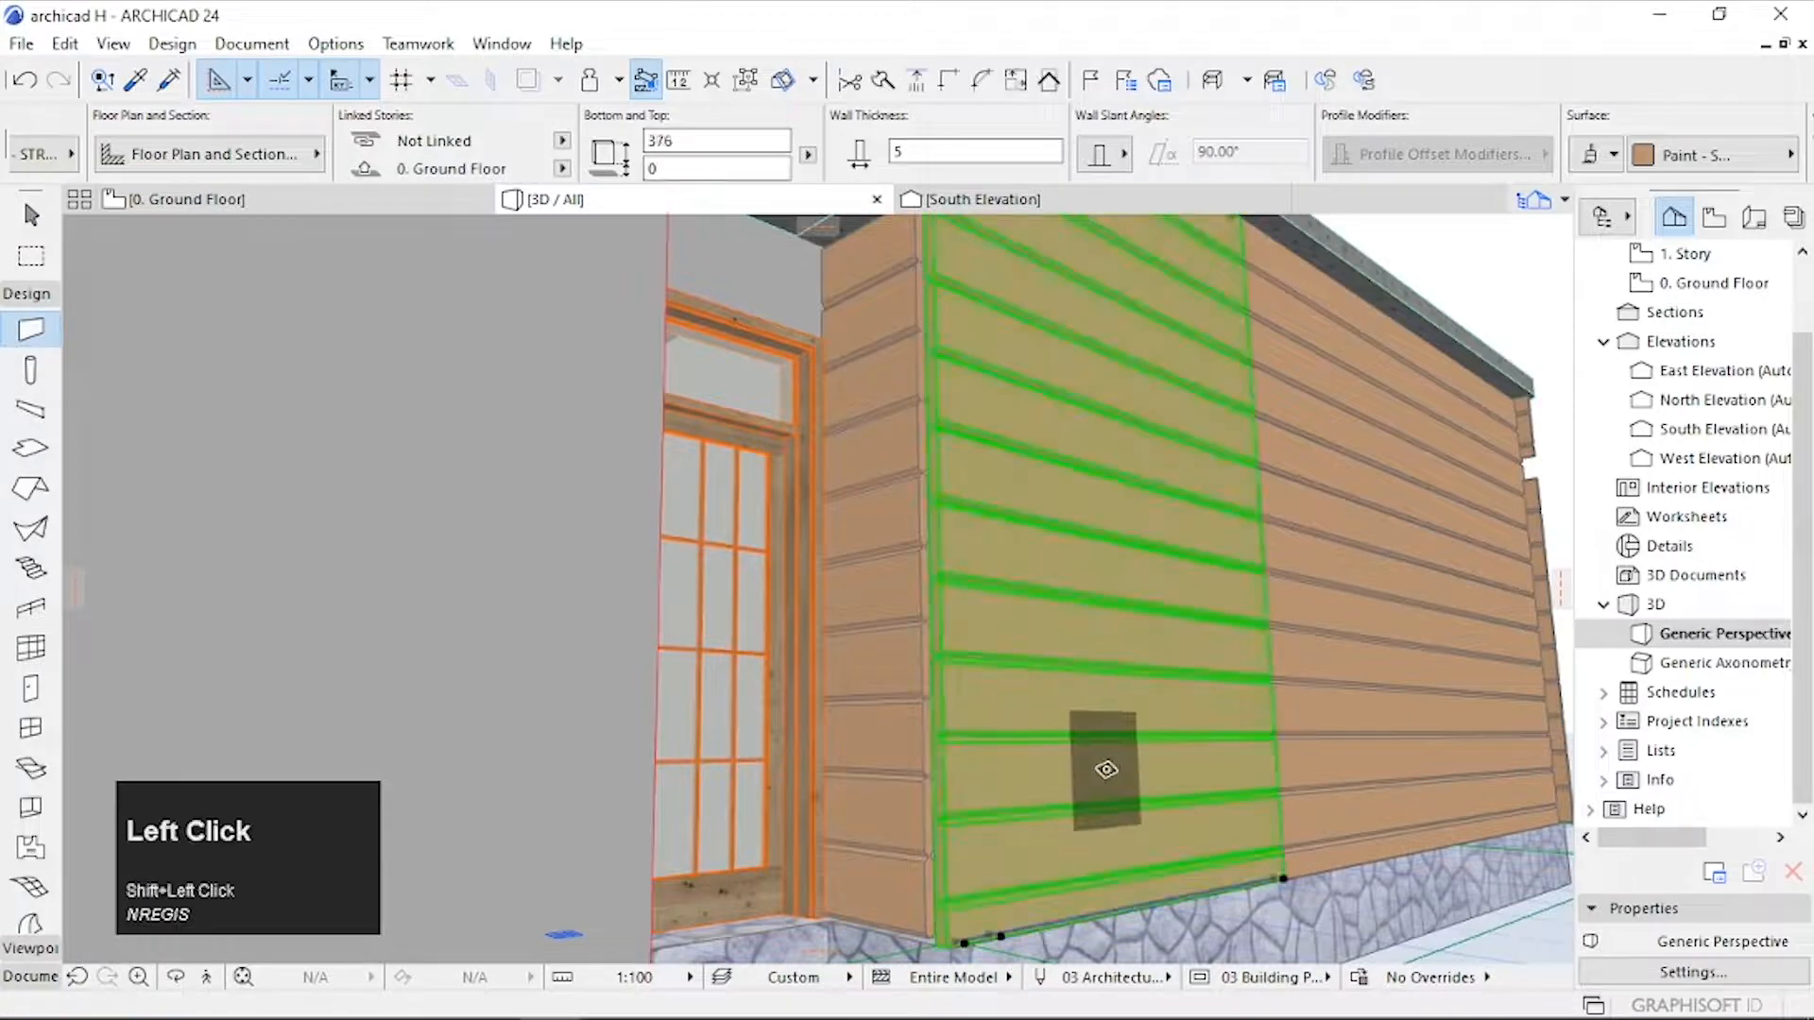
middle_click_drag(1106, 769, 1027, 925)
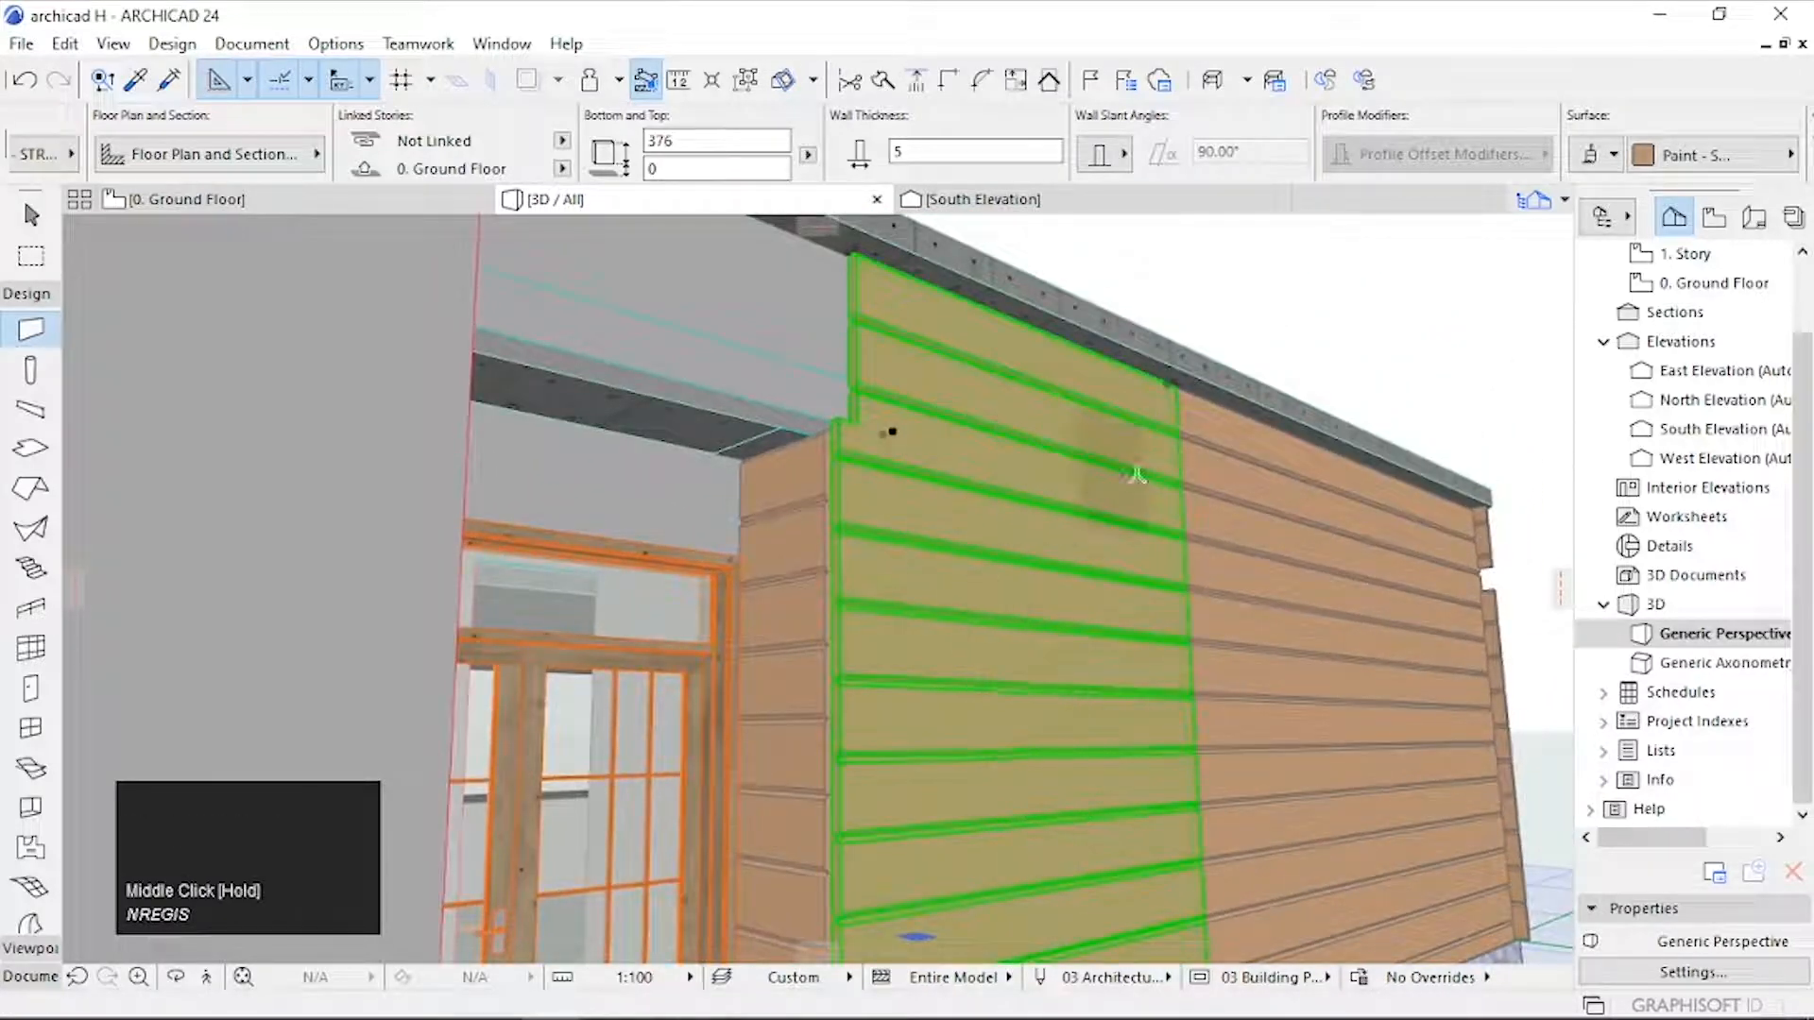
left_click(1173, 383)
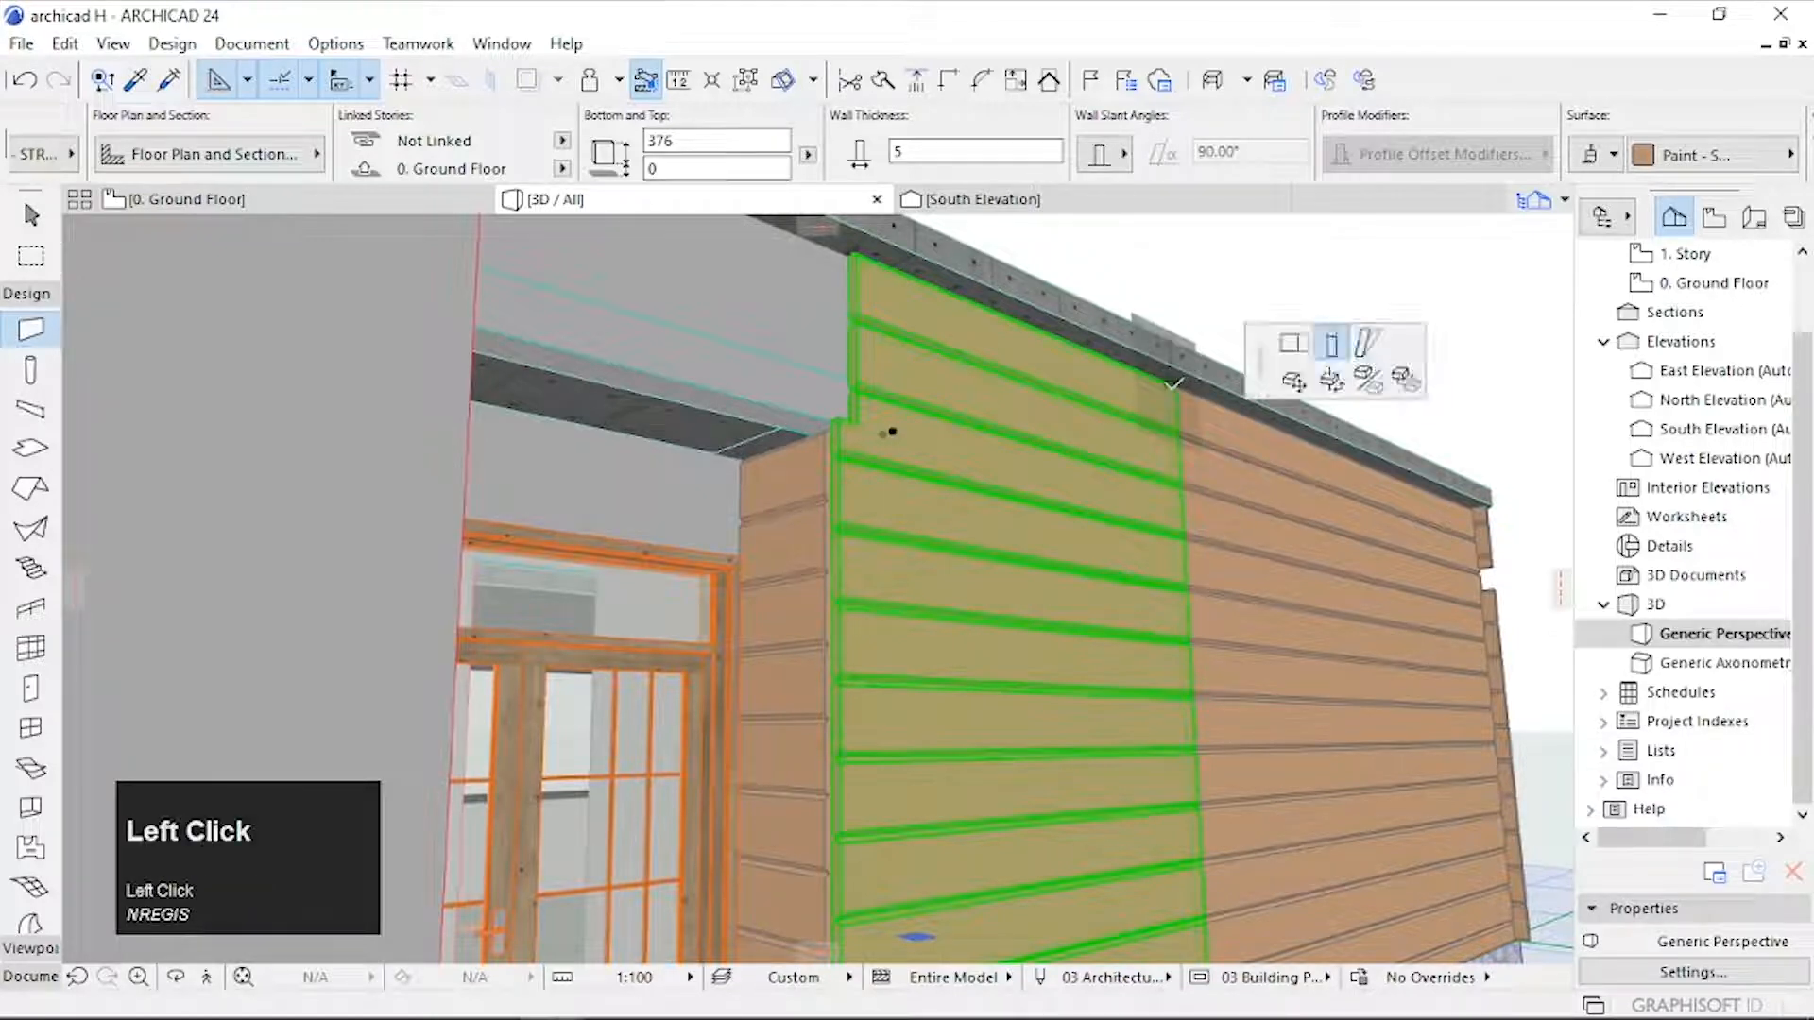
left_click(1257, 350)
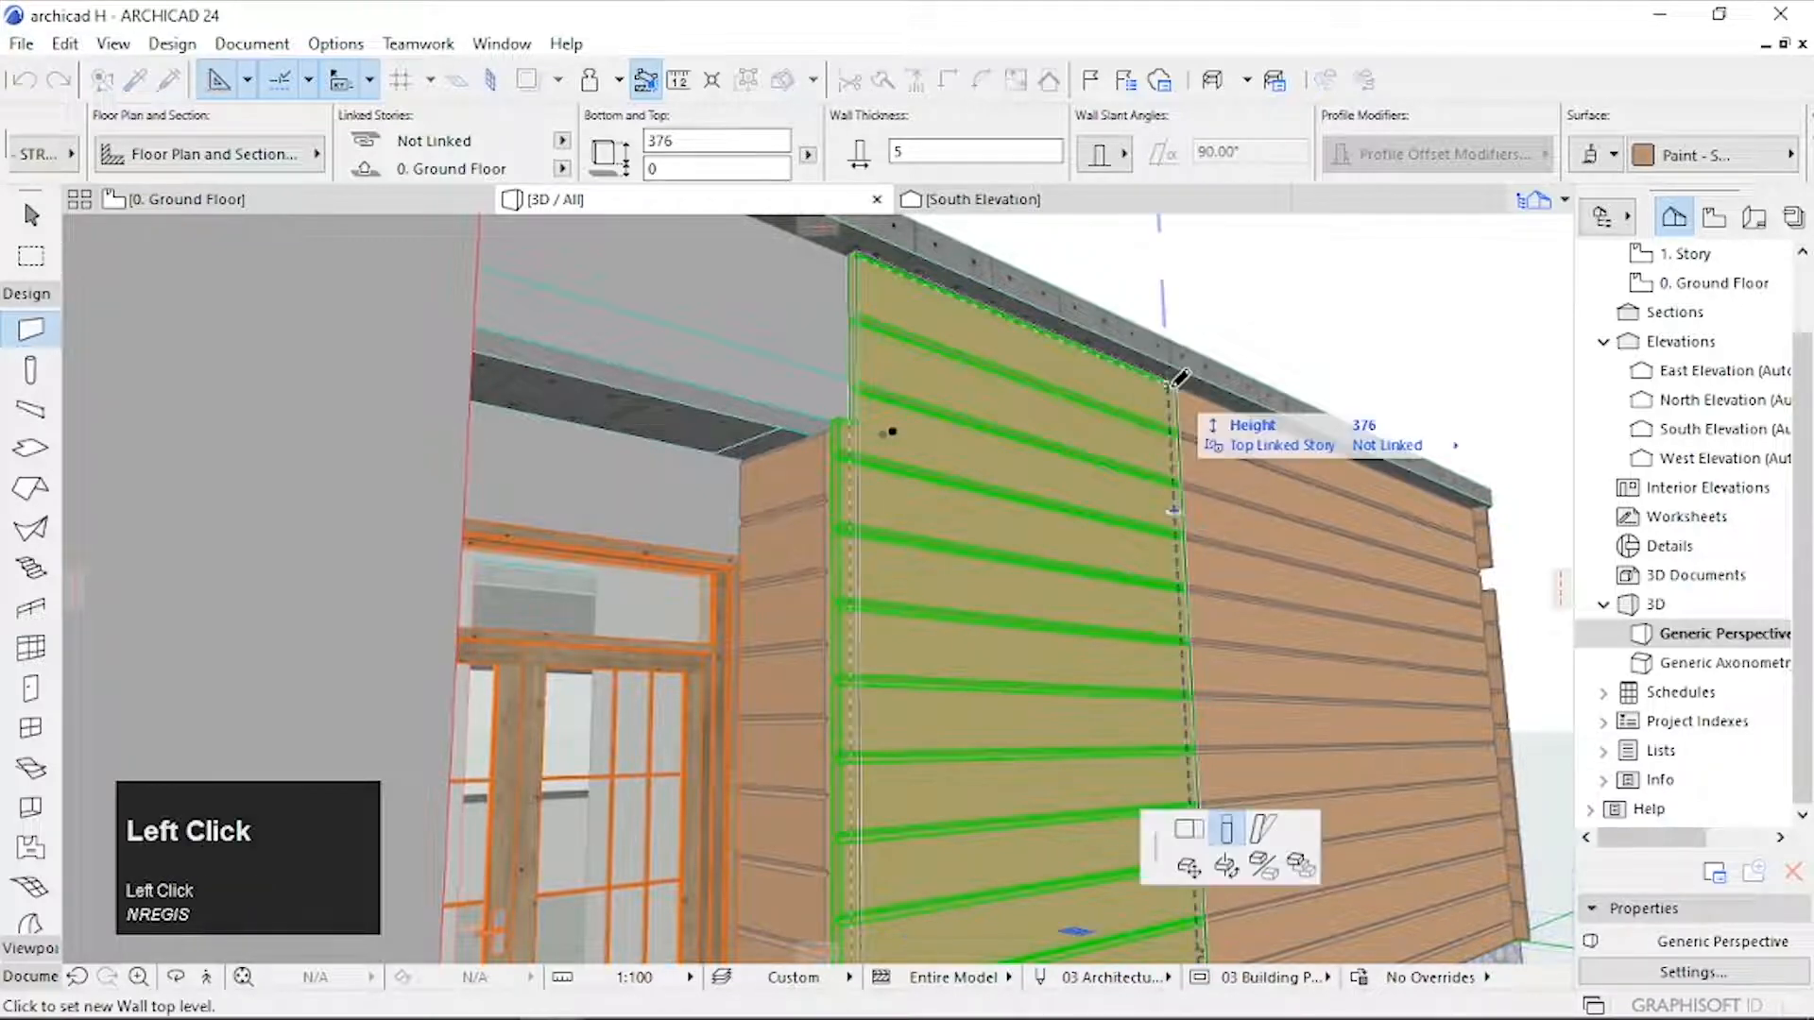
left_click(1174, 508)
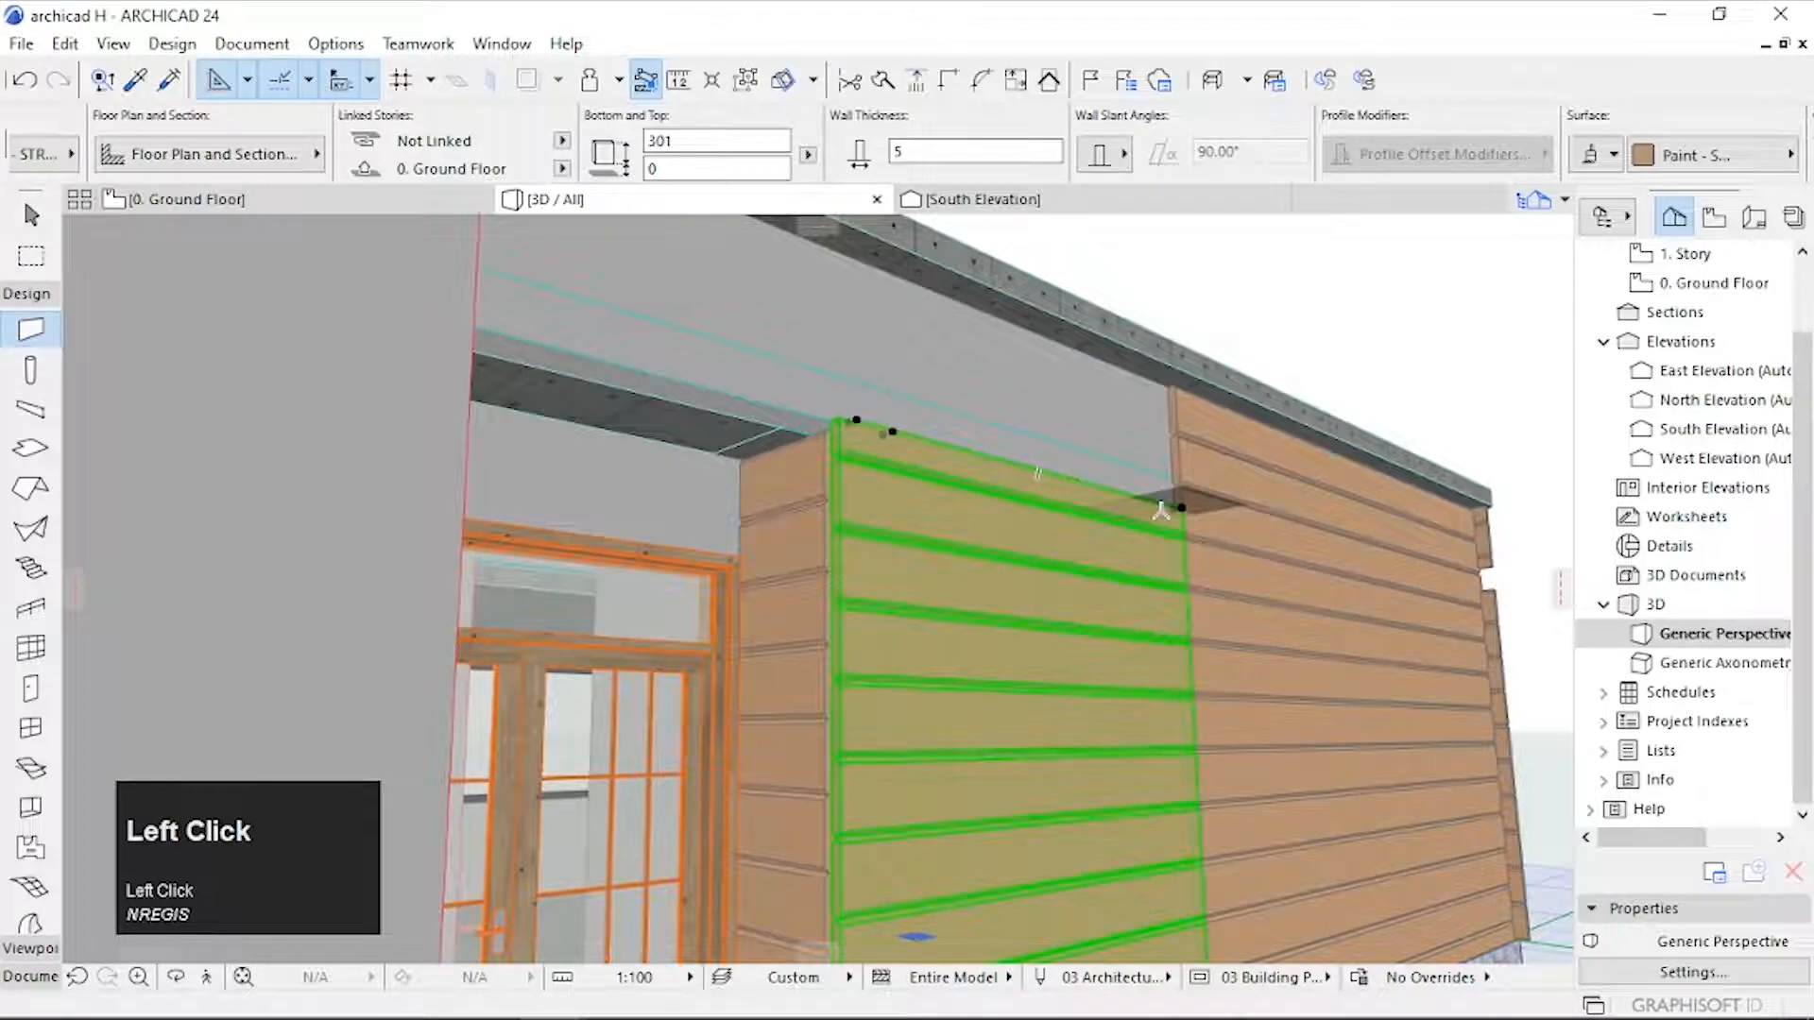
Step: Set the height of the front cladding panel nearest the entrance to 300 and deselect it
scroll(802, 422, "up", 5)
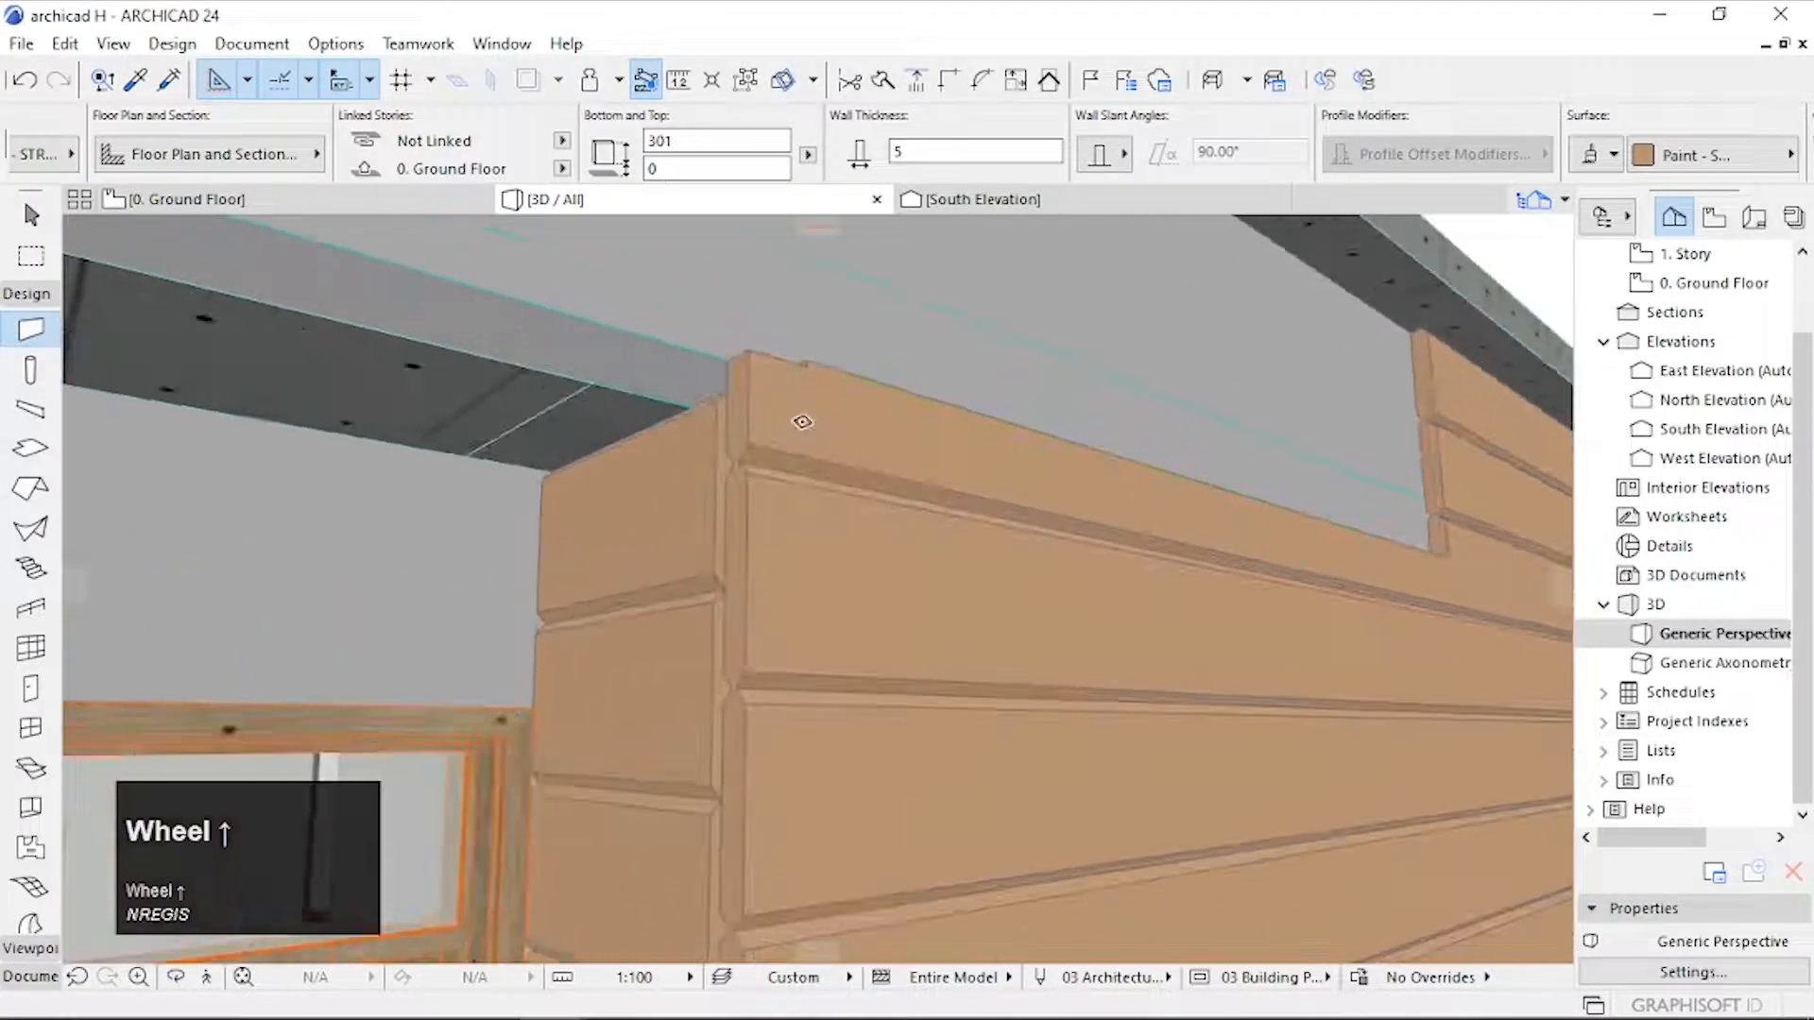
left_click(802, 422)
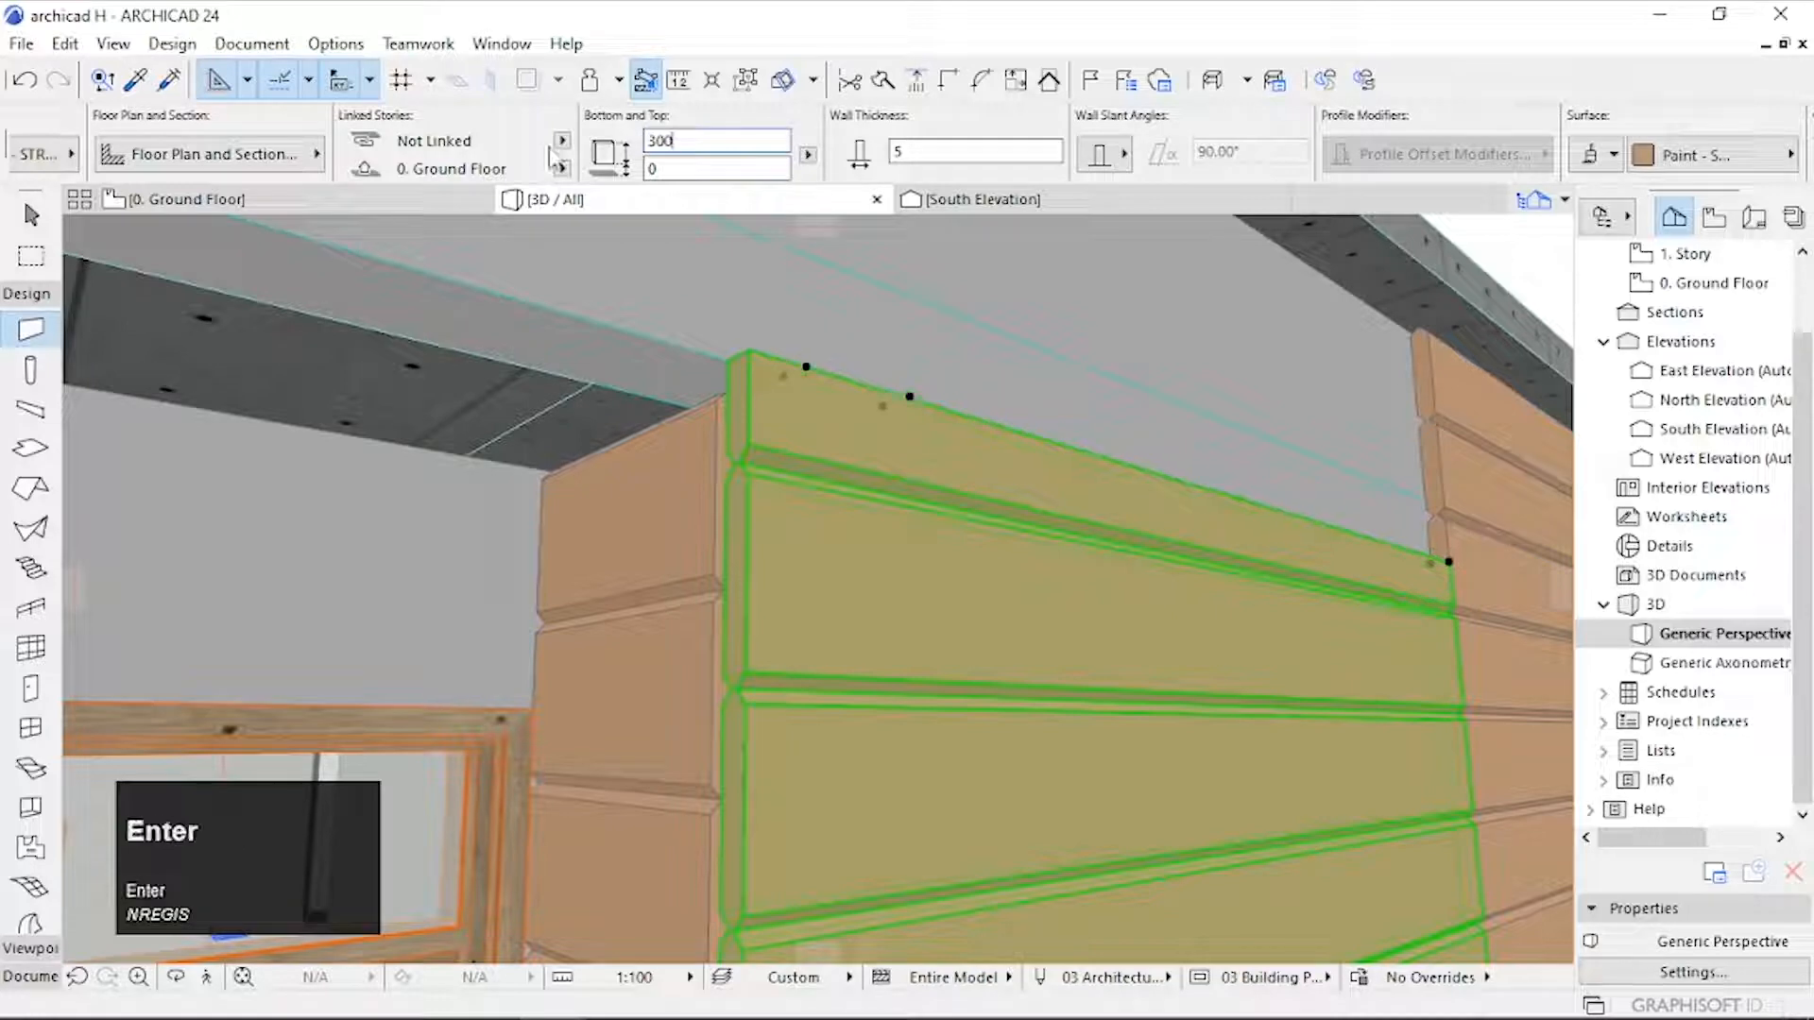
scroll(939, 712, "down", 3)
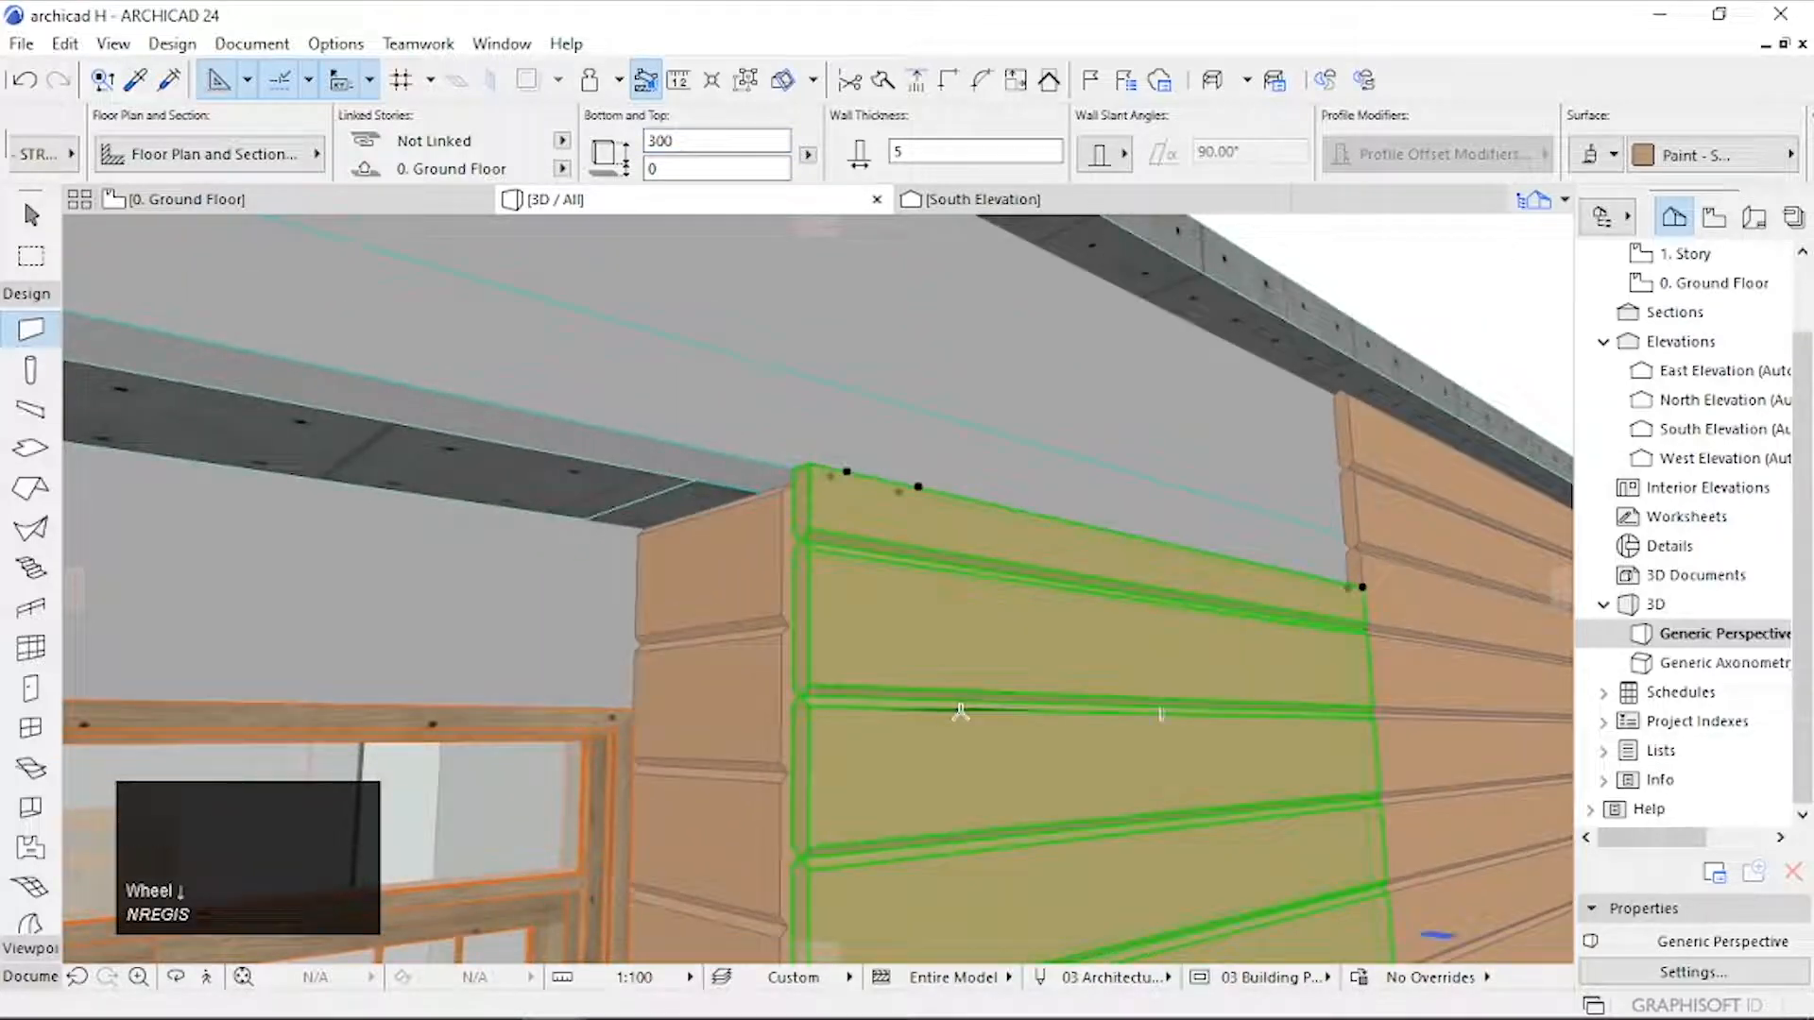
middle_click_drag(1030, 586, 829, 656)
scroll(830, 655, "down", 4)
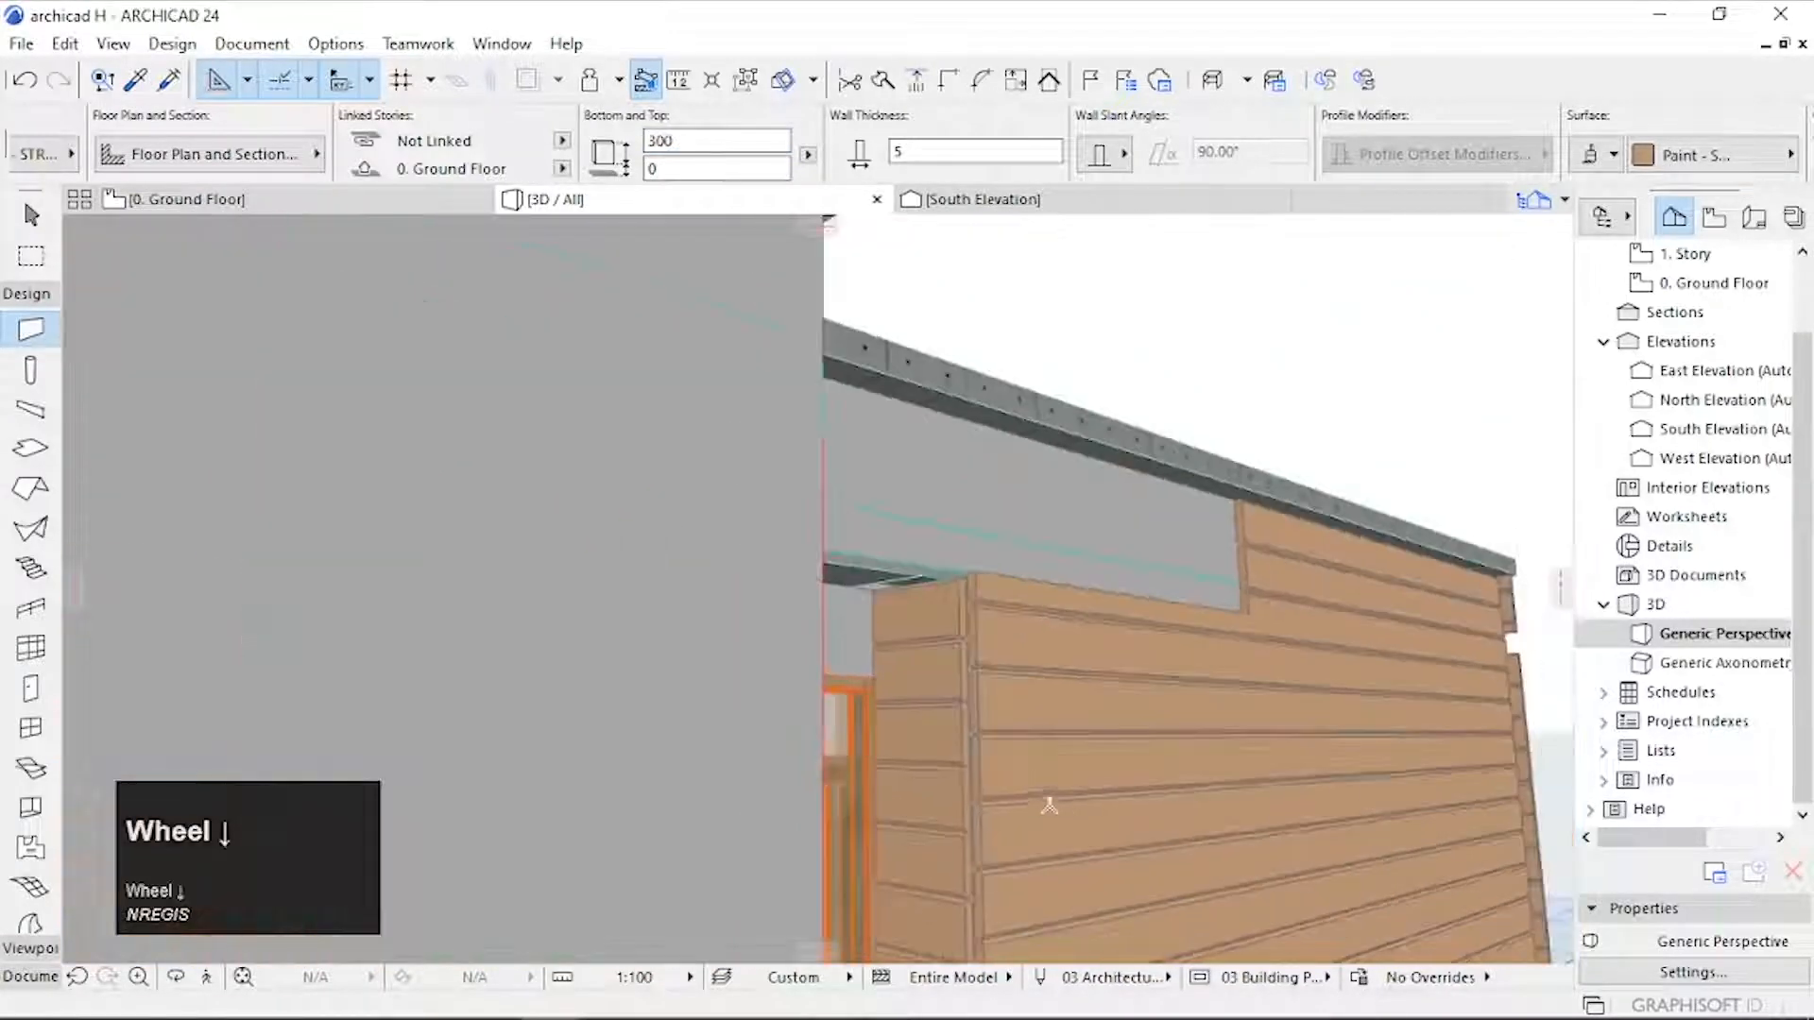
middle_click_drag(1044, 797, 907, 563)
scroll(813, 405, "up", 5)
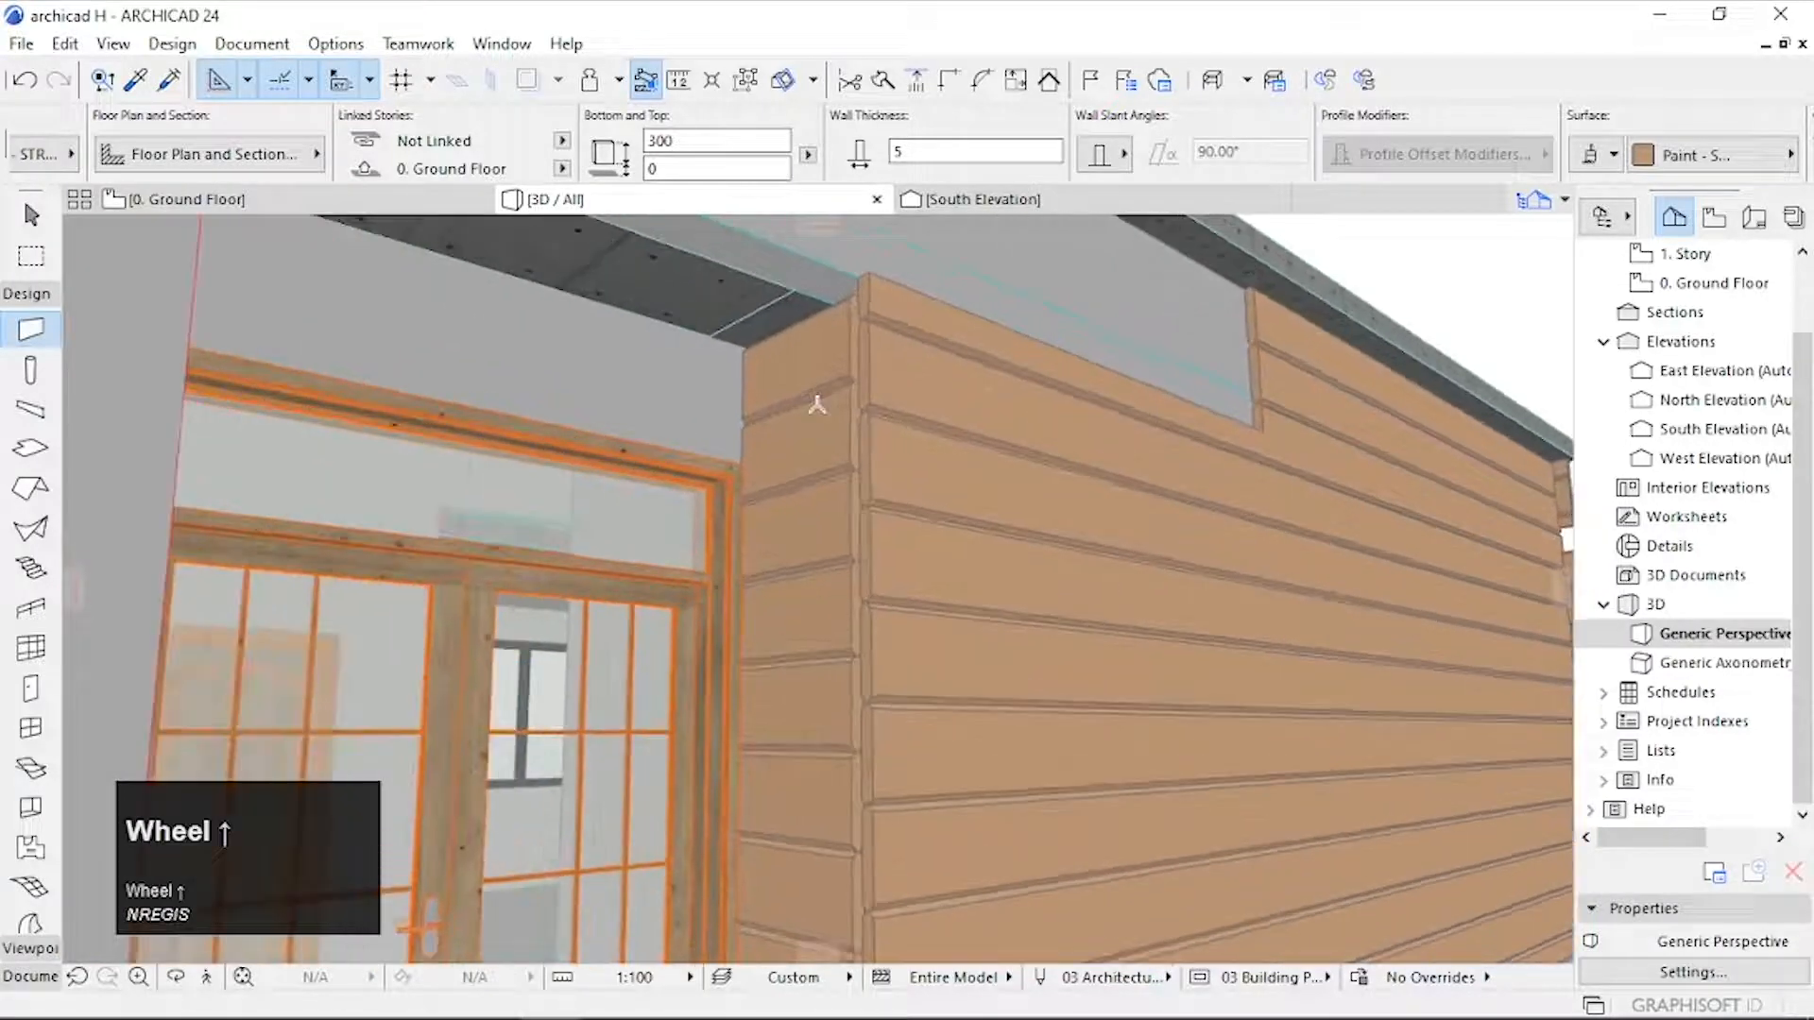
key("Escape")
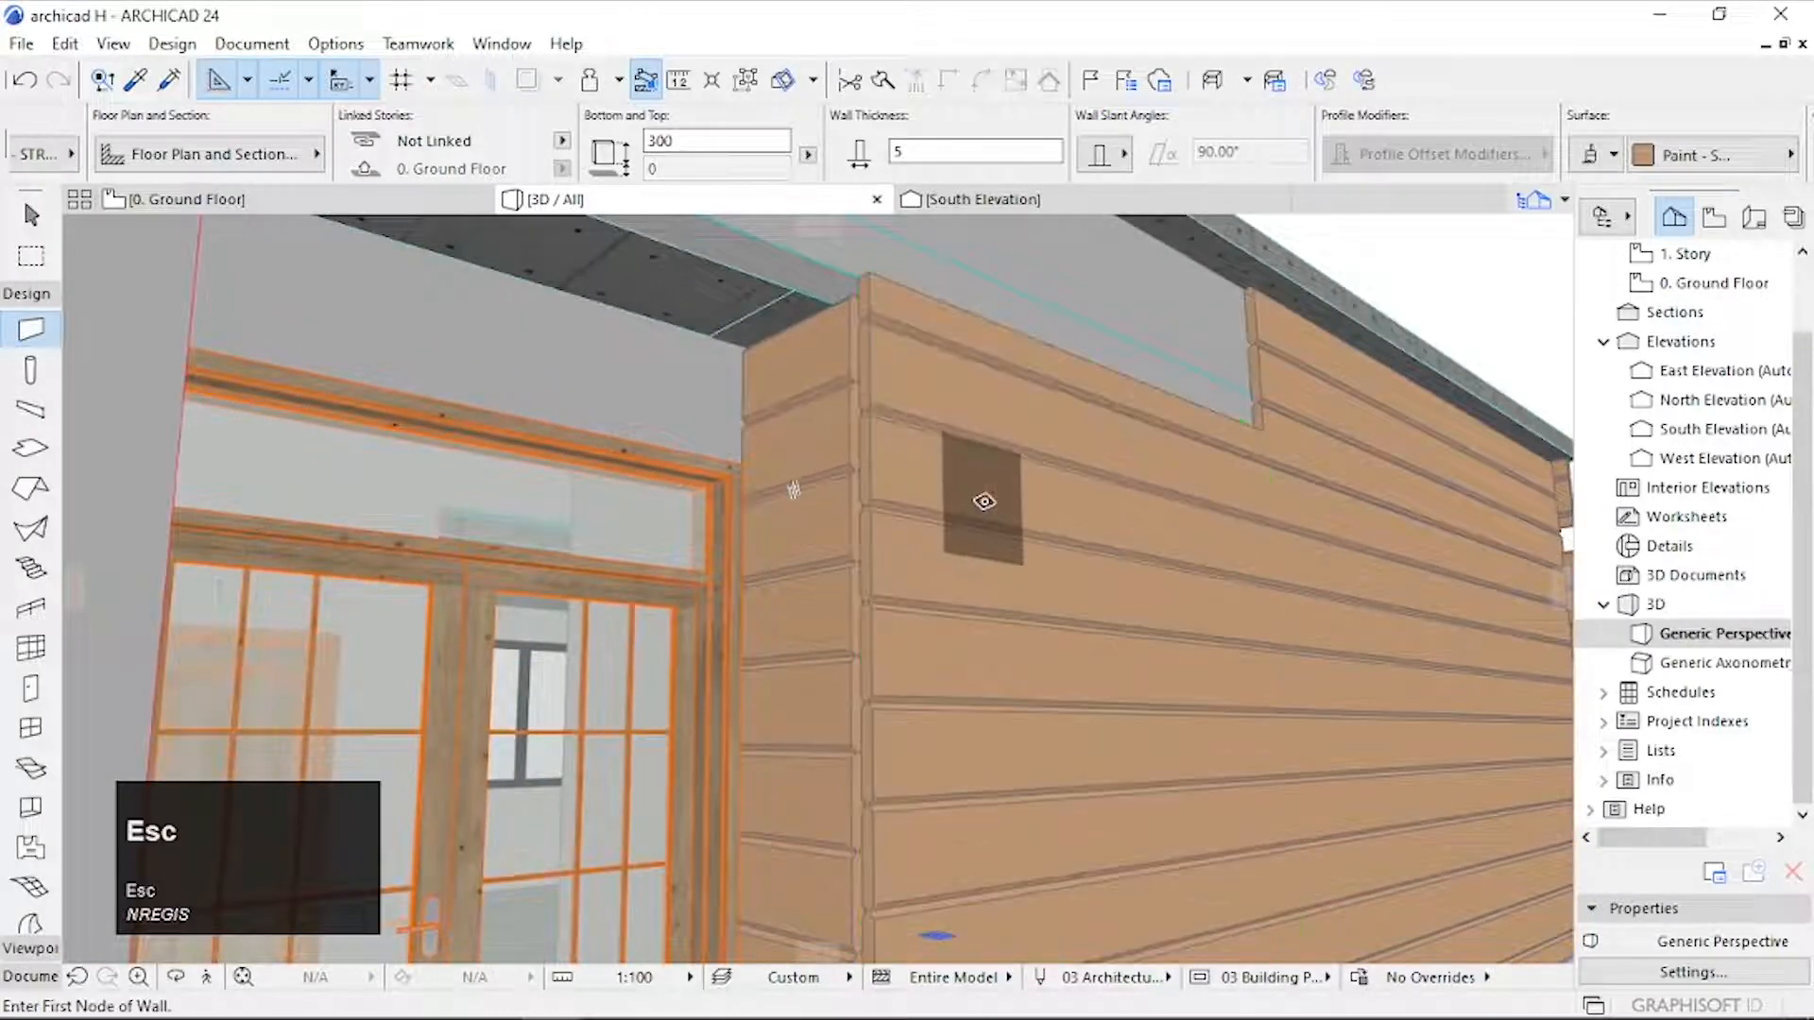
Step: Compare the log details of the front cladding panel nearest the entrance with those of the return strip
left_click(984, 510, "shift")
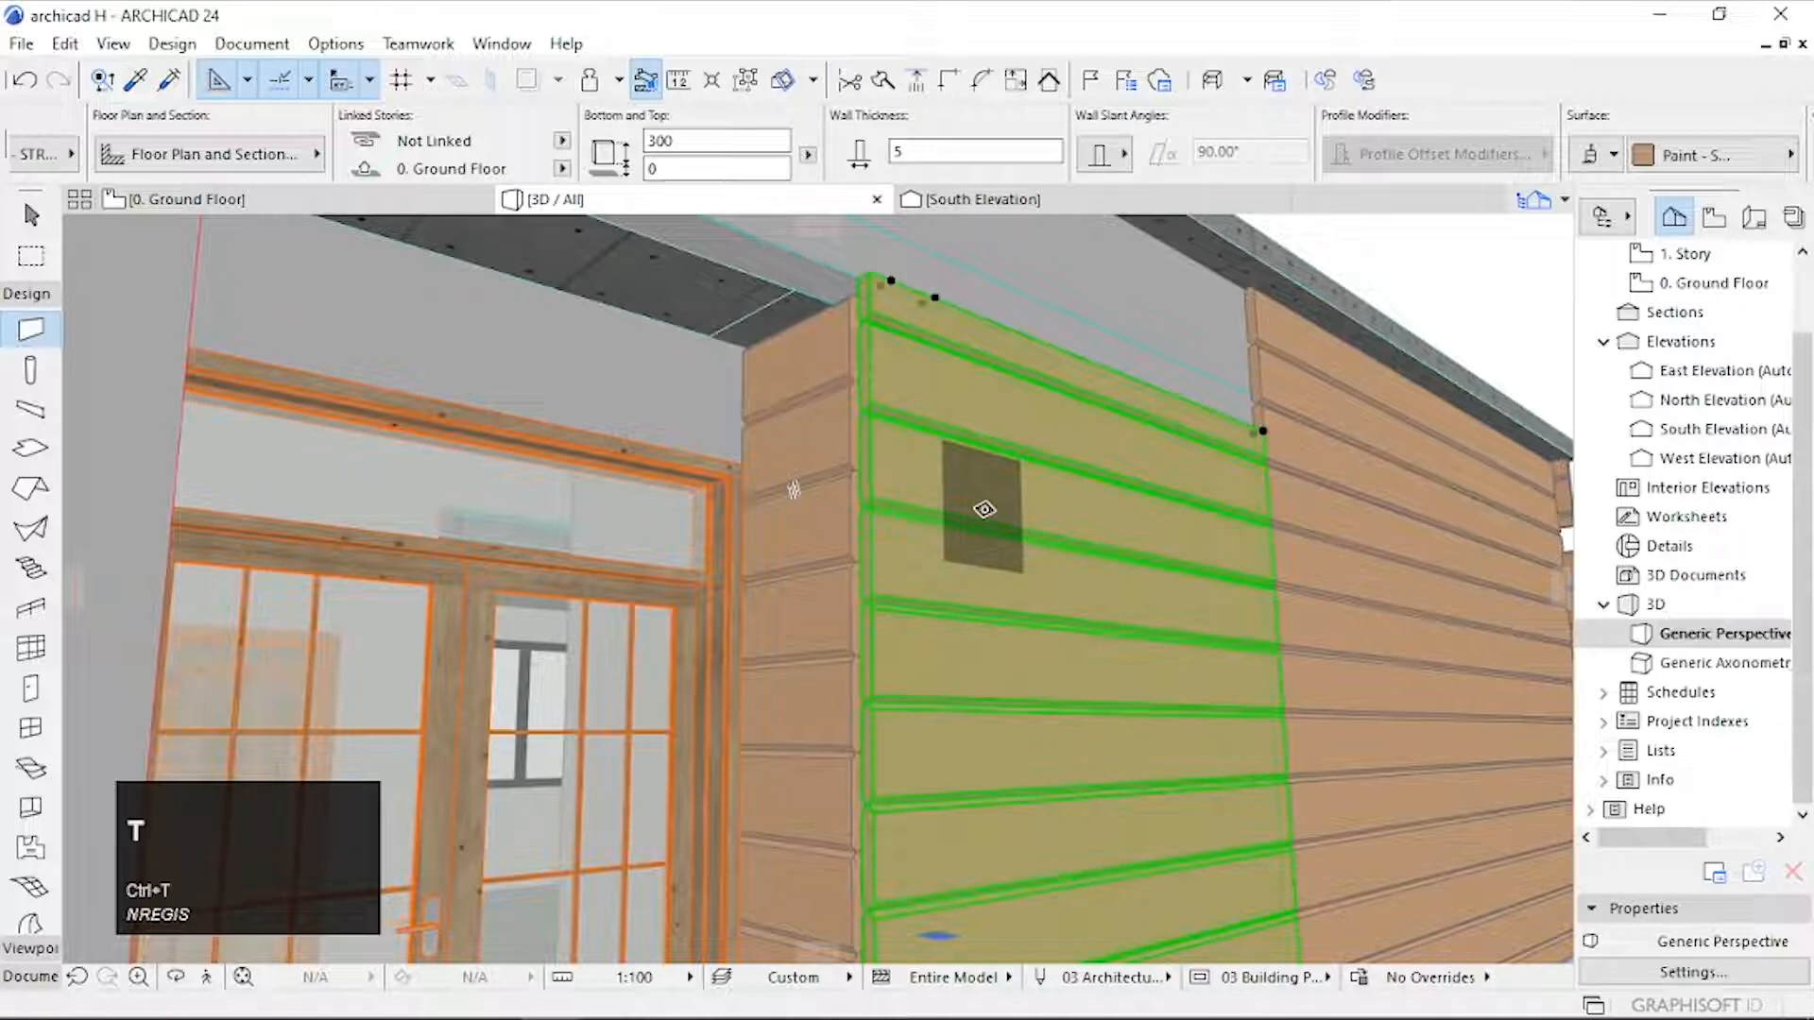
left_click(1120, 376)
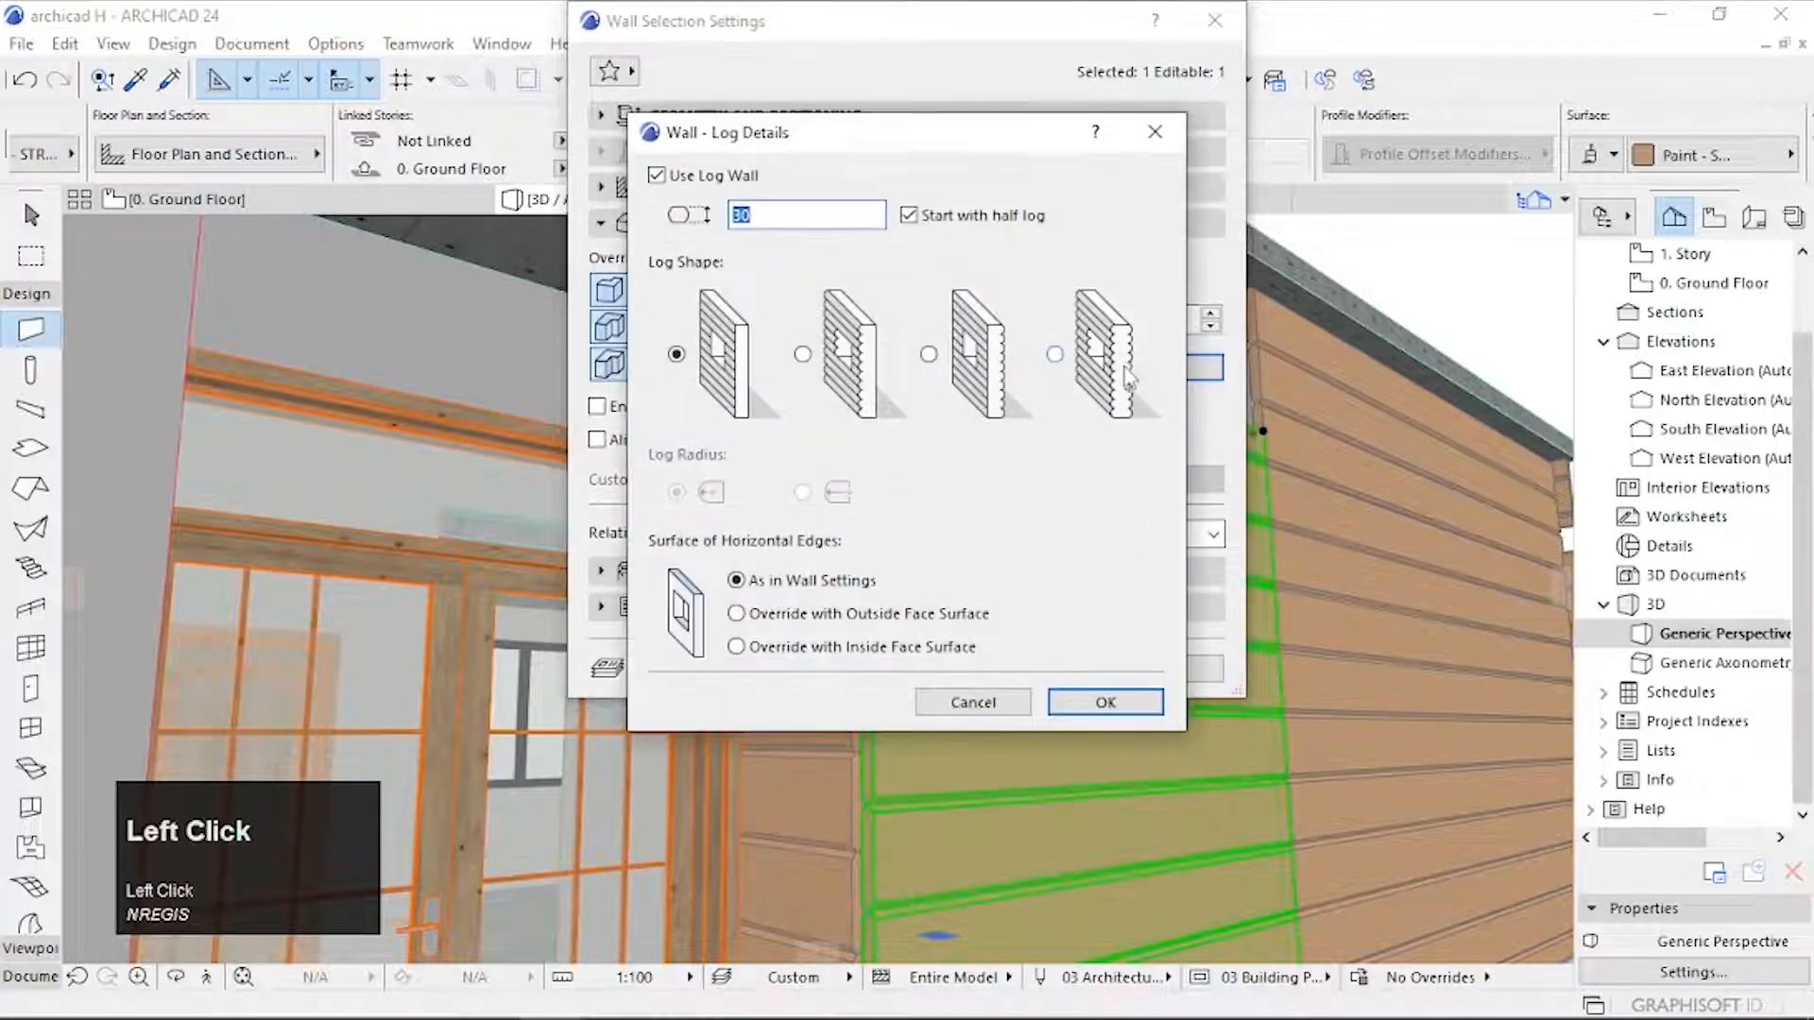
left_click(1154, 131)
left_click(1154, 666)
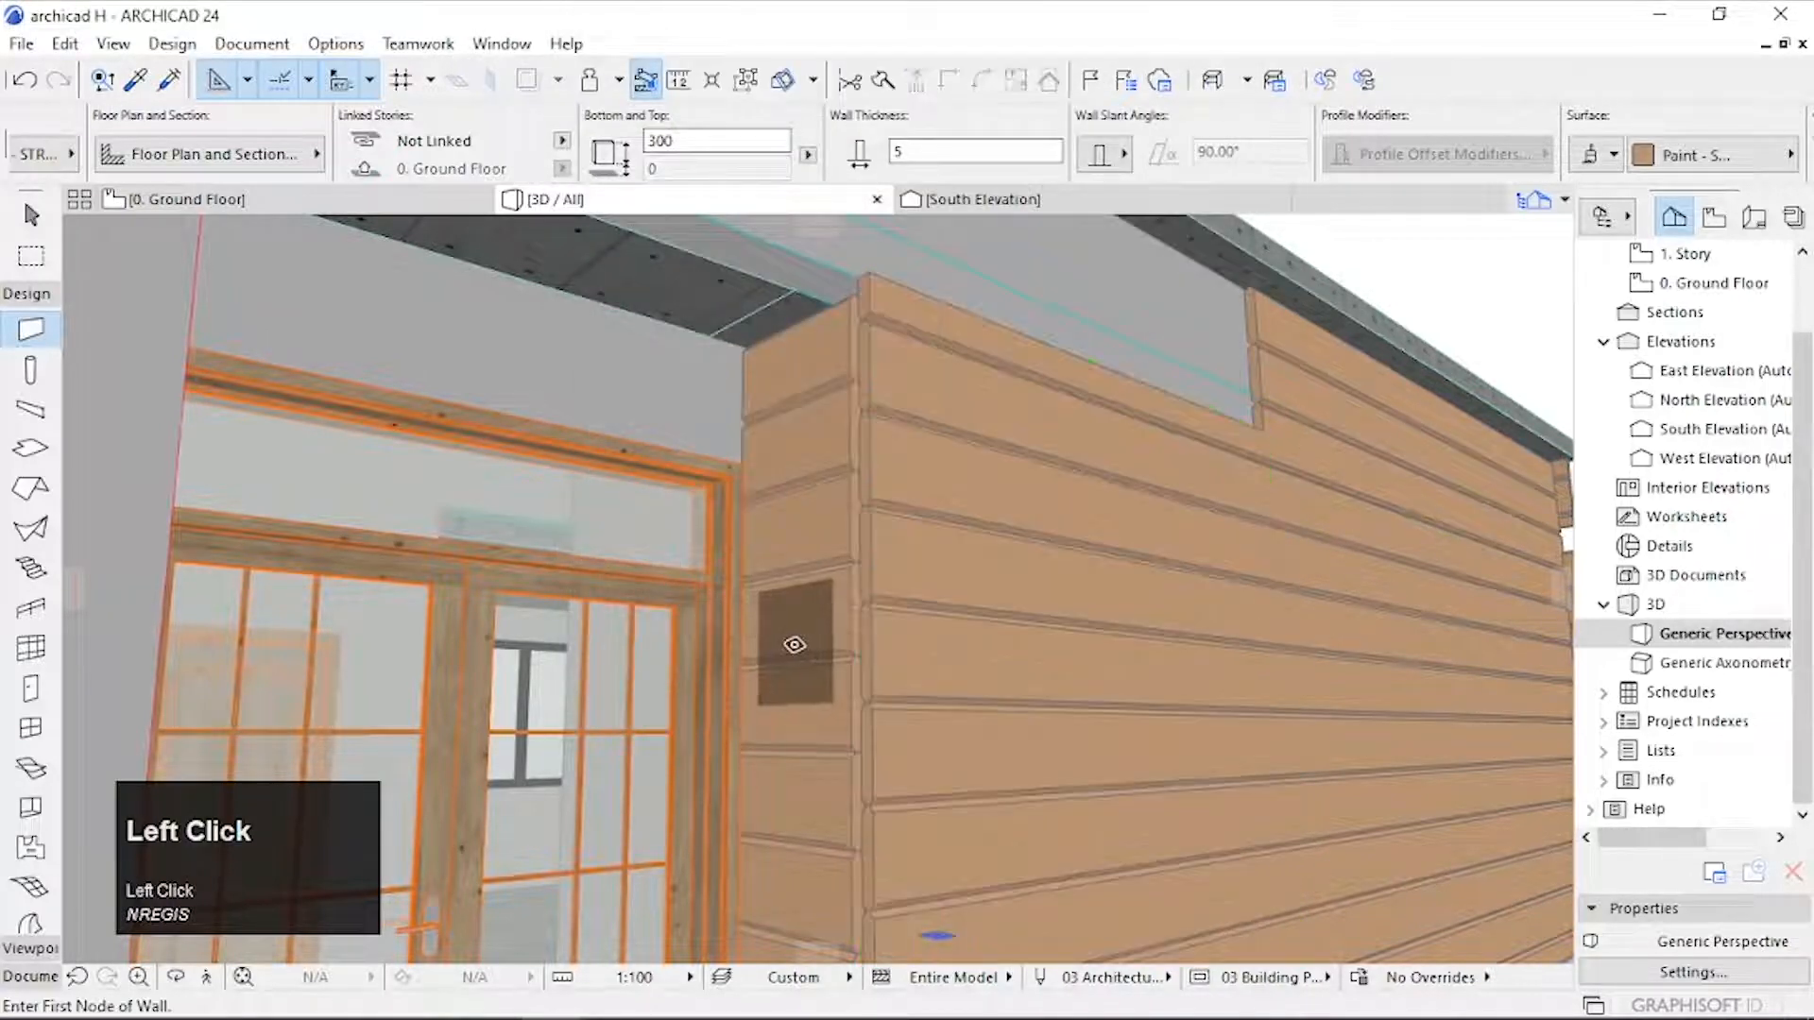
left_click(795, 645, "shift")
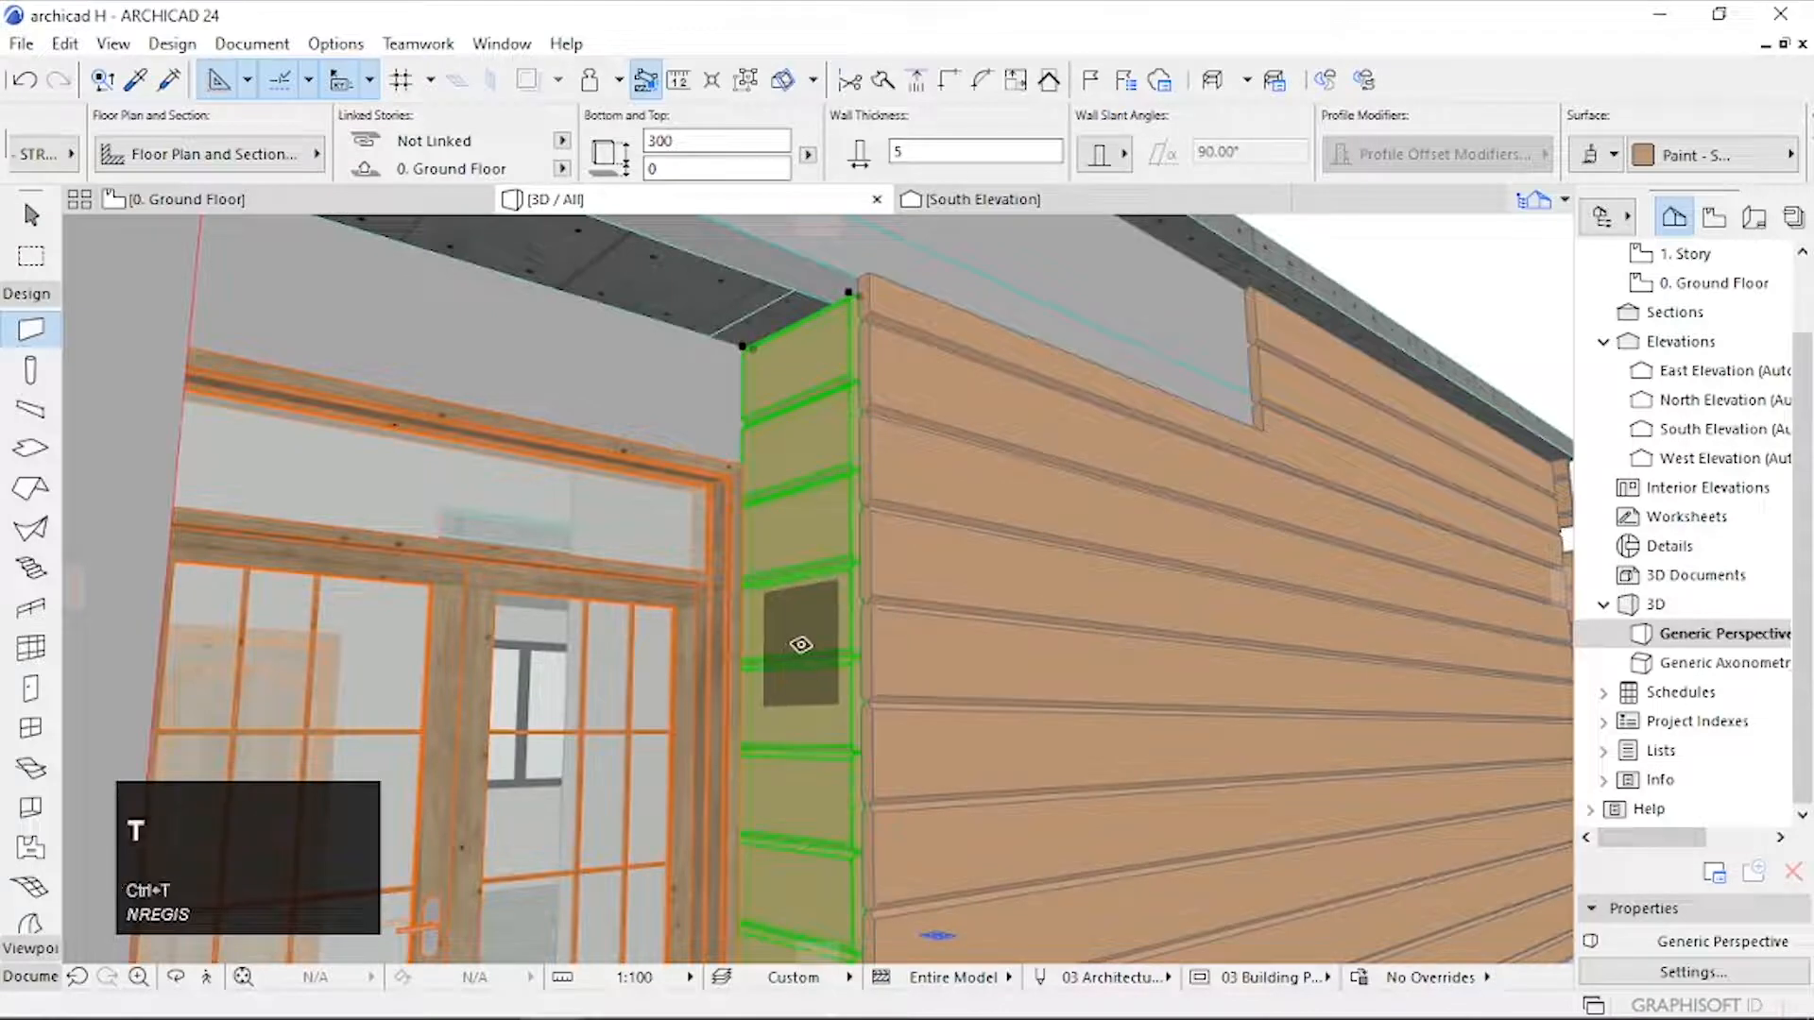
key("ctrl+t")
left_click(1102, 376)
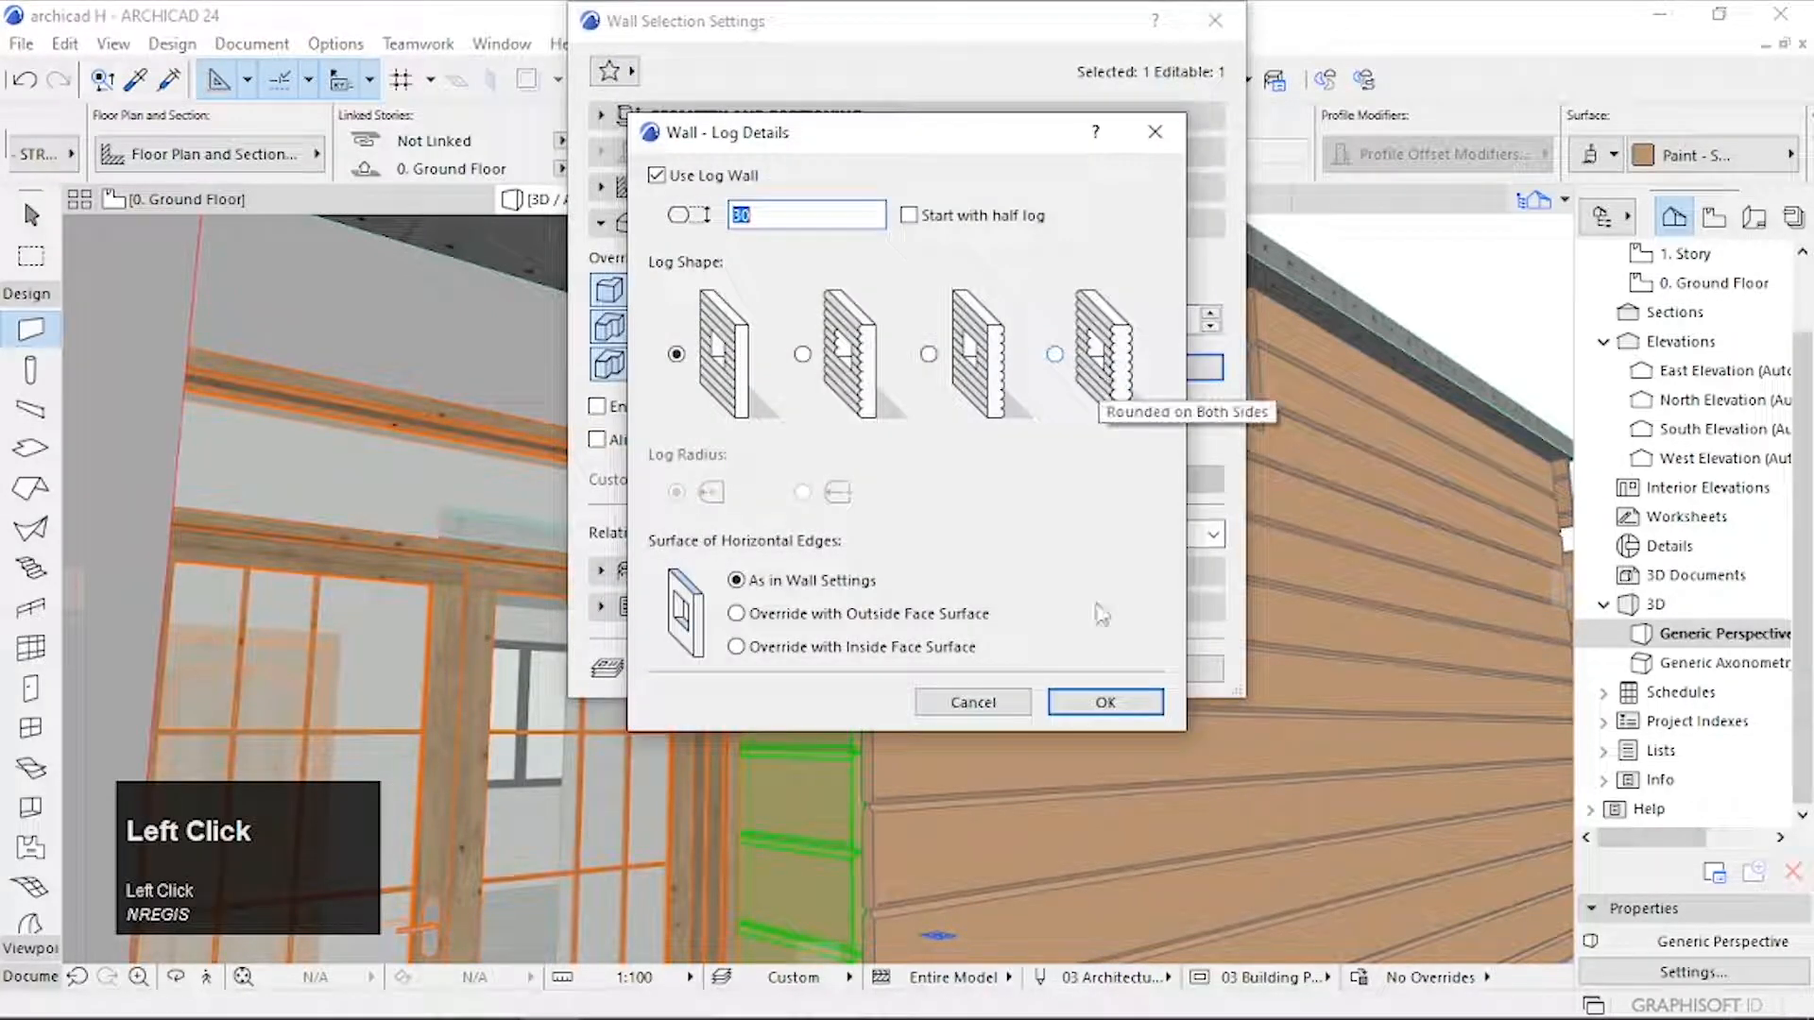
left_click(1103, 702)
left_click(1160, 667)
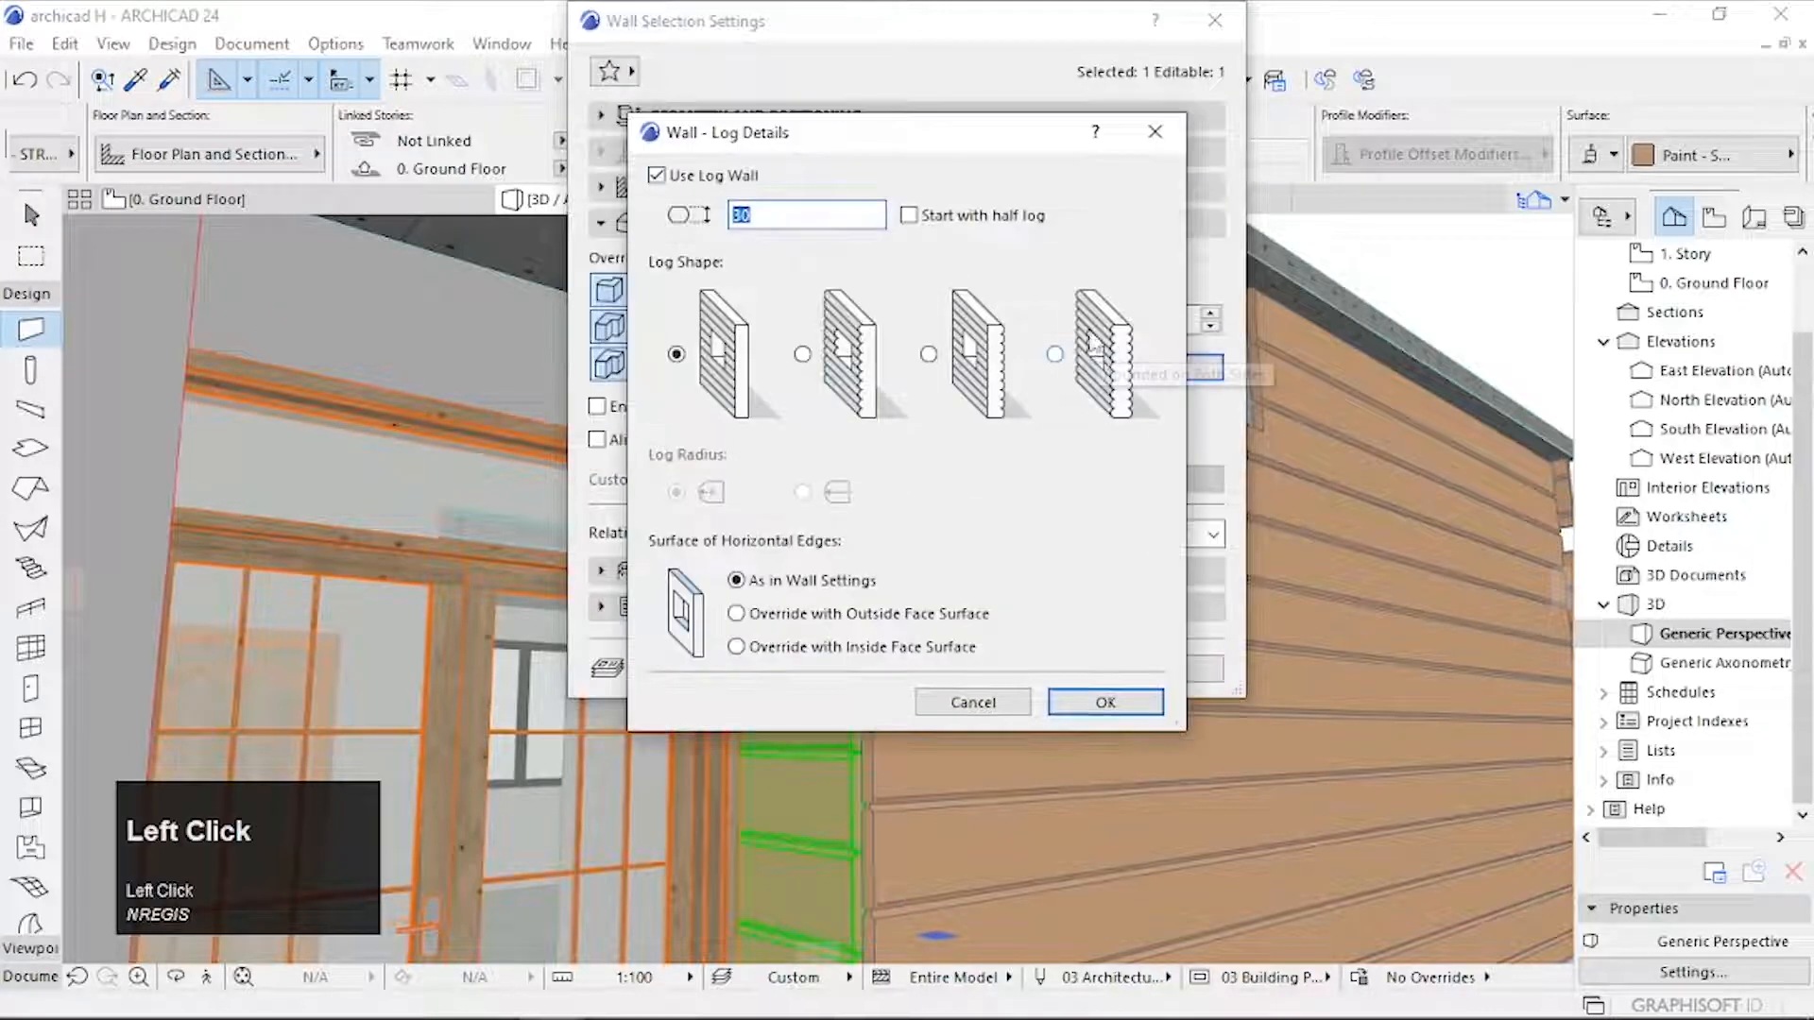
left_click(1110, 702)
left_click(1158, 668)
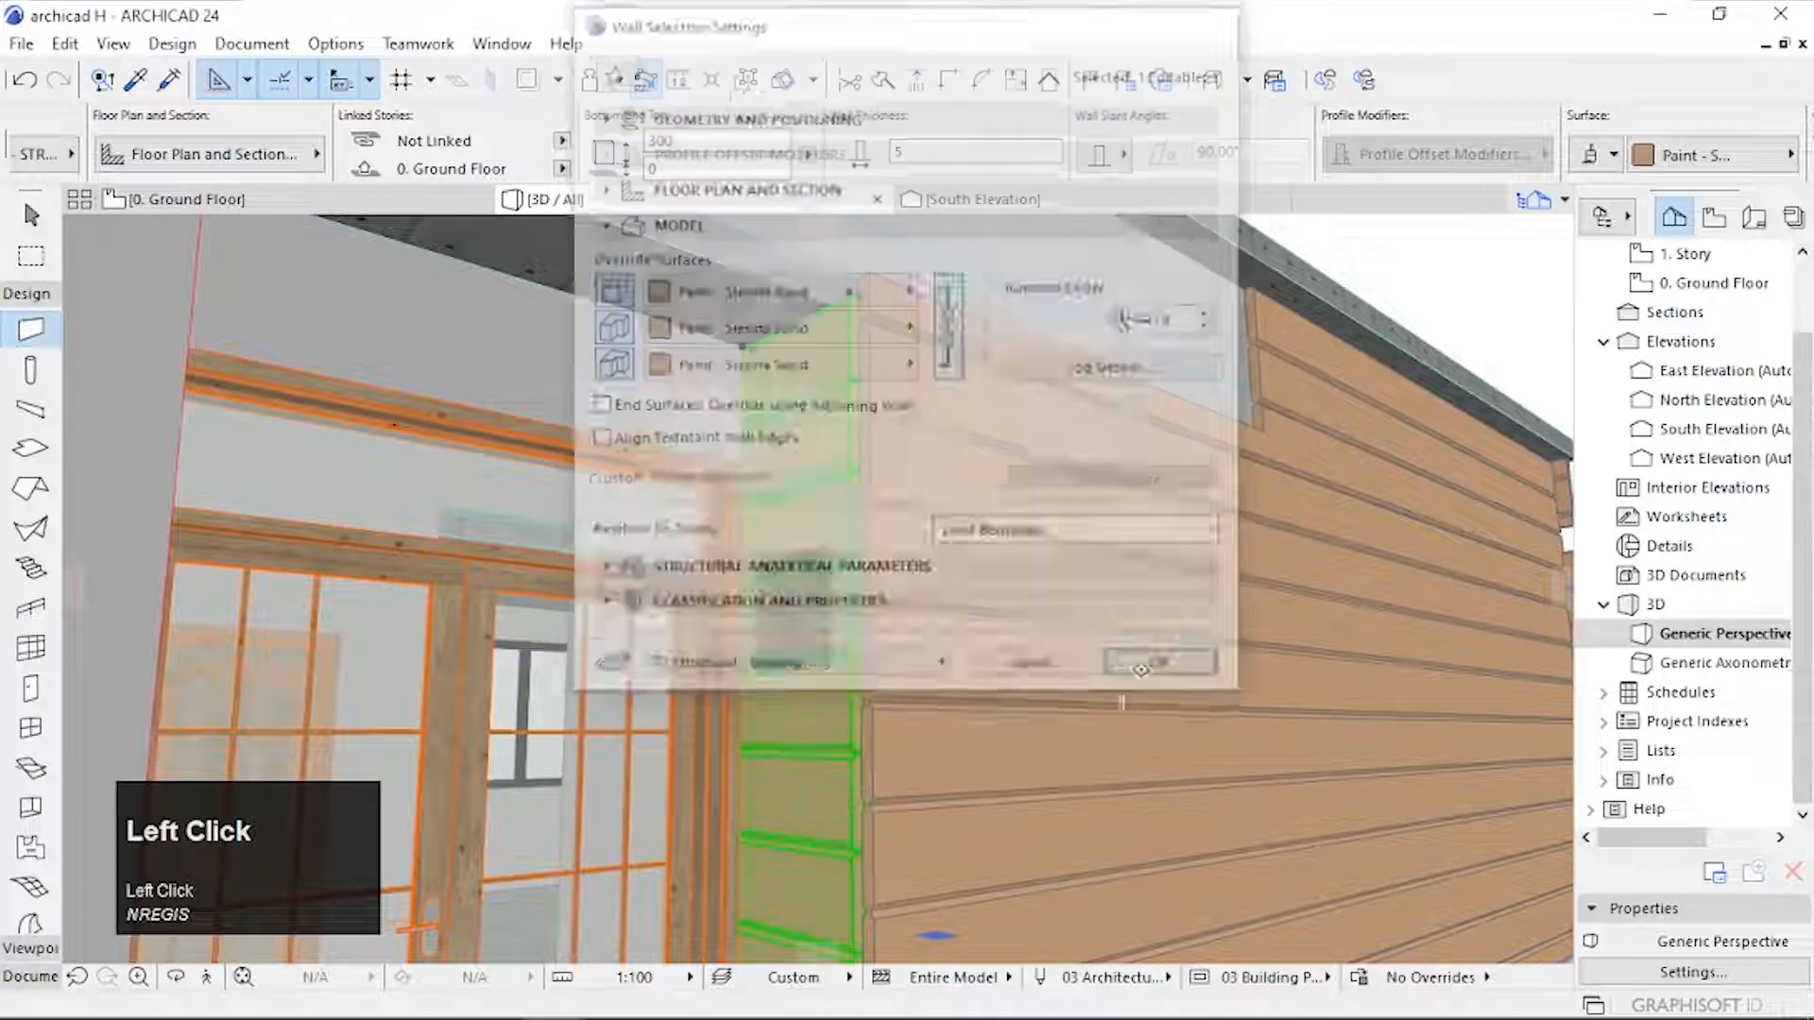
Step: Stretch the front cladding panel nearest the entrance up to the roof edge, for a height of 373, and deselect it
scroll(1142, 669, "down", 3)
middle_click_drag(1139, 672, 1240, 736)
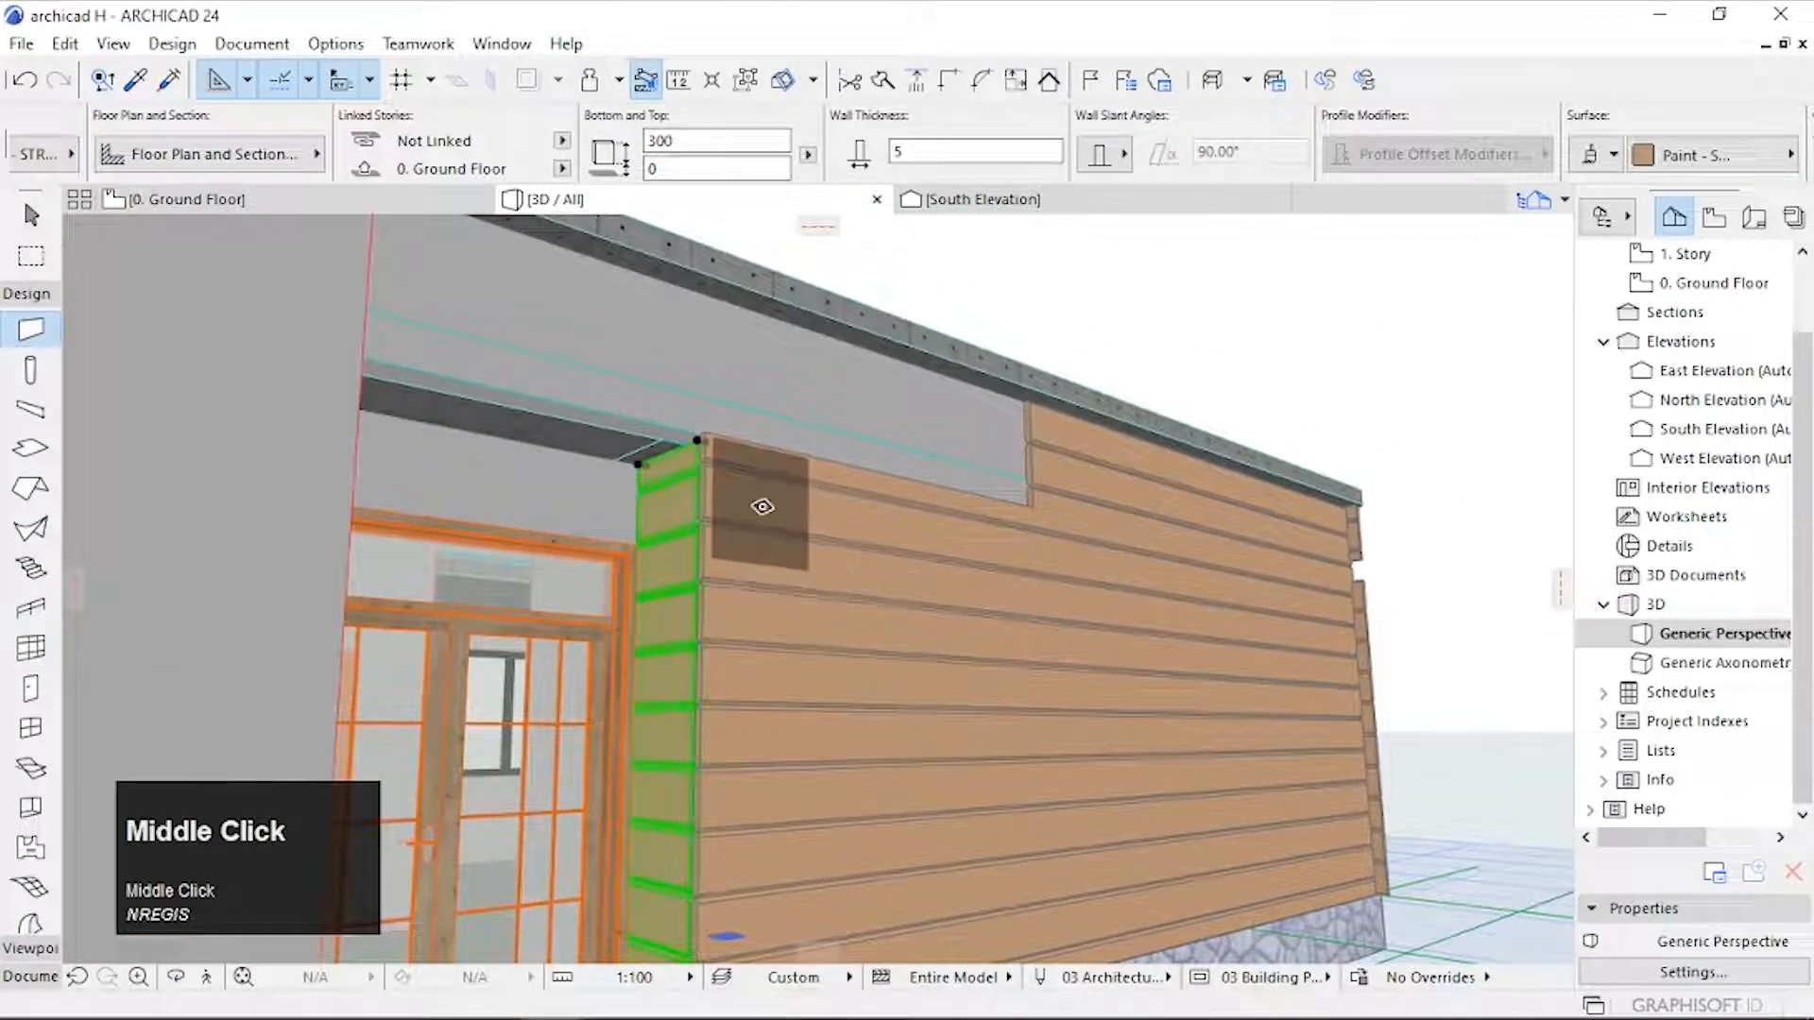
left_click(802, 535)
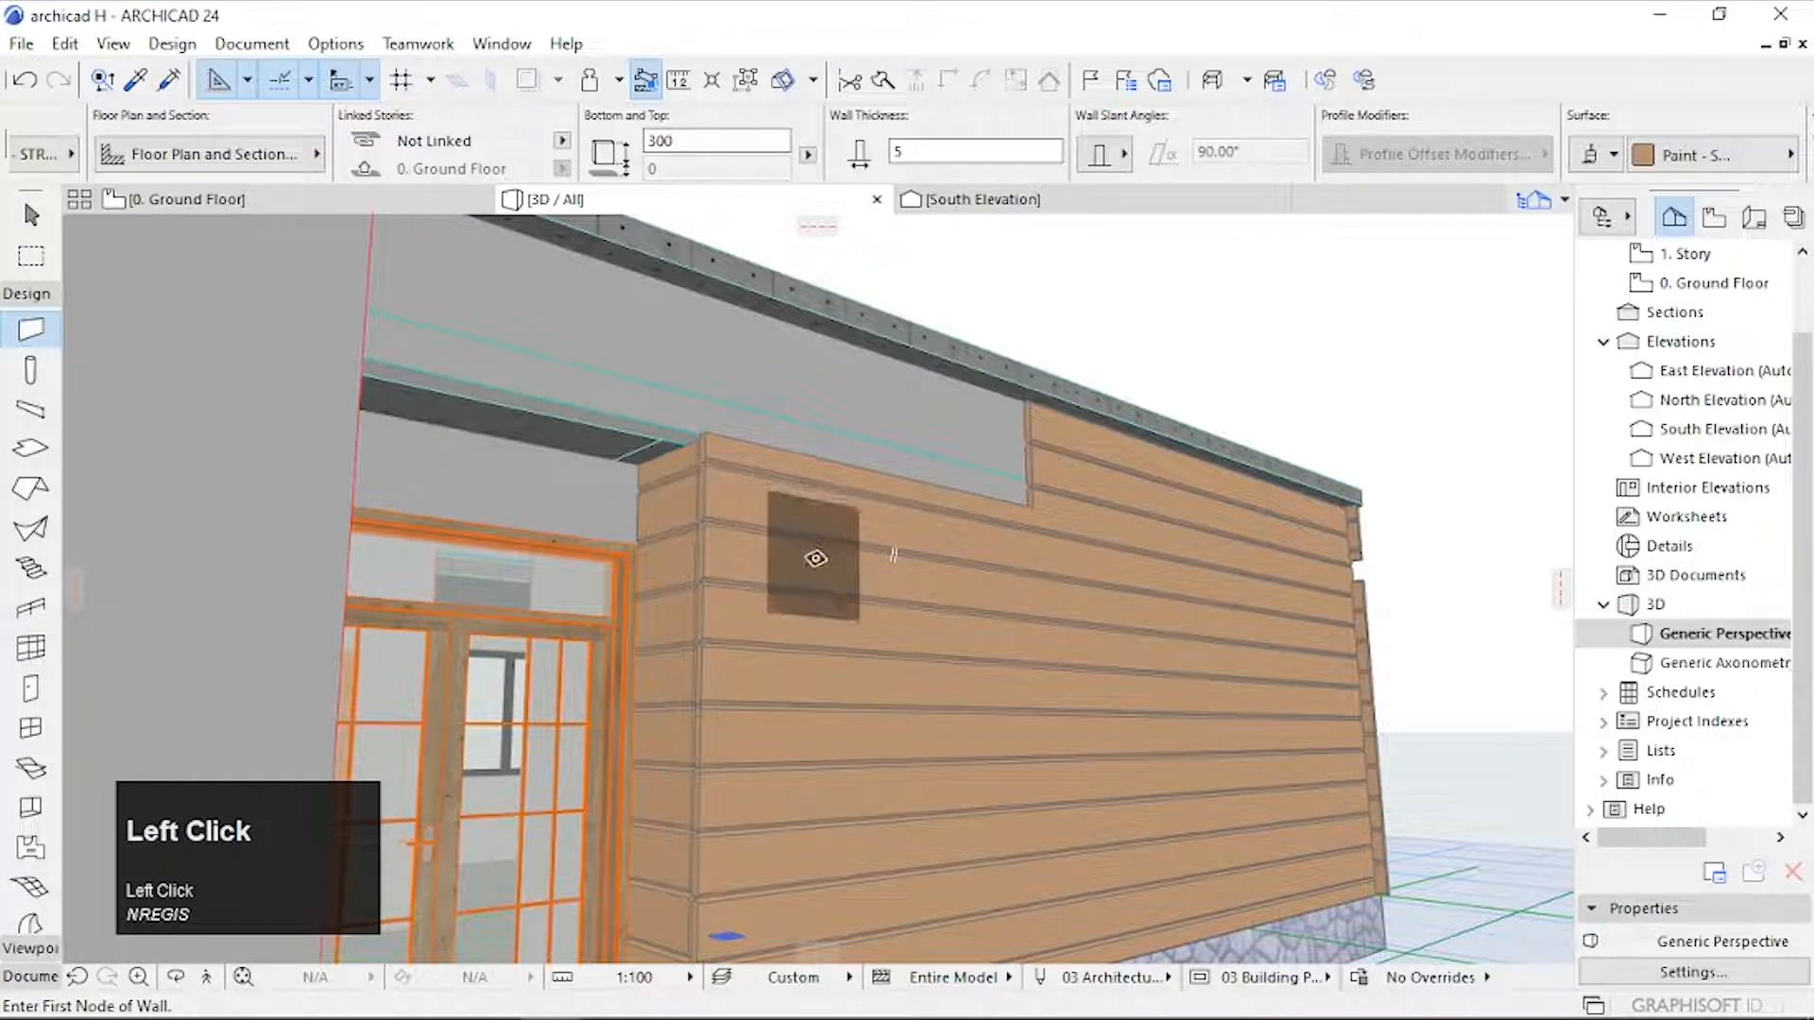
left_click_drag(815, 559, 819, 658)
key("Escape")
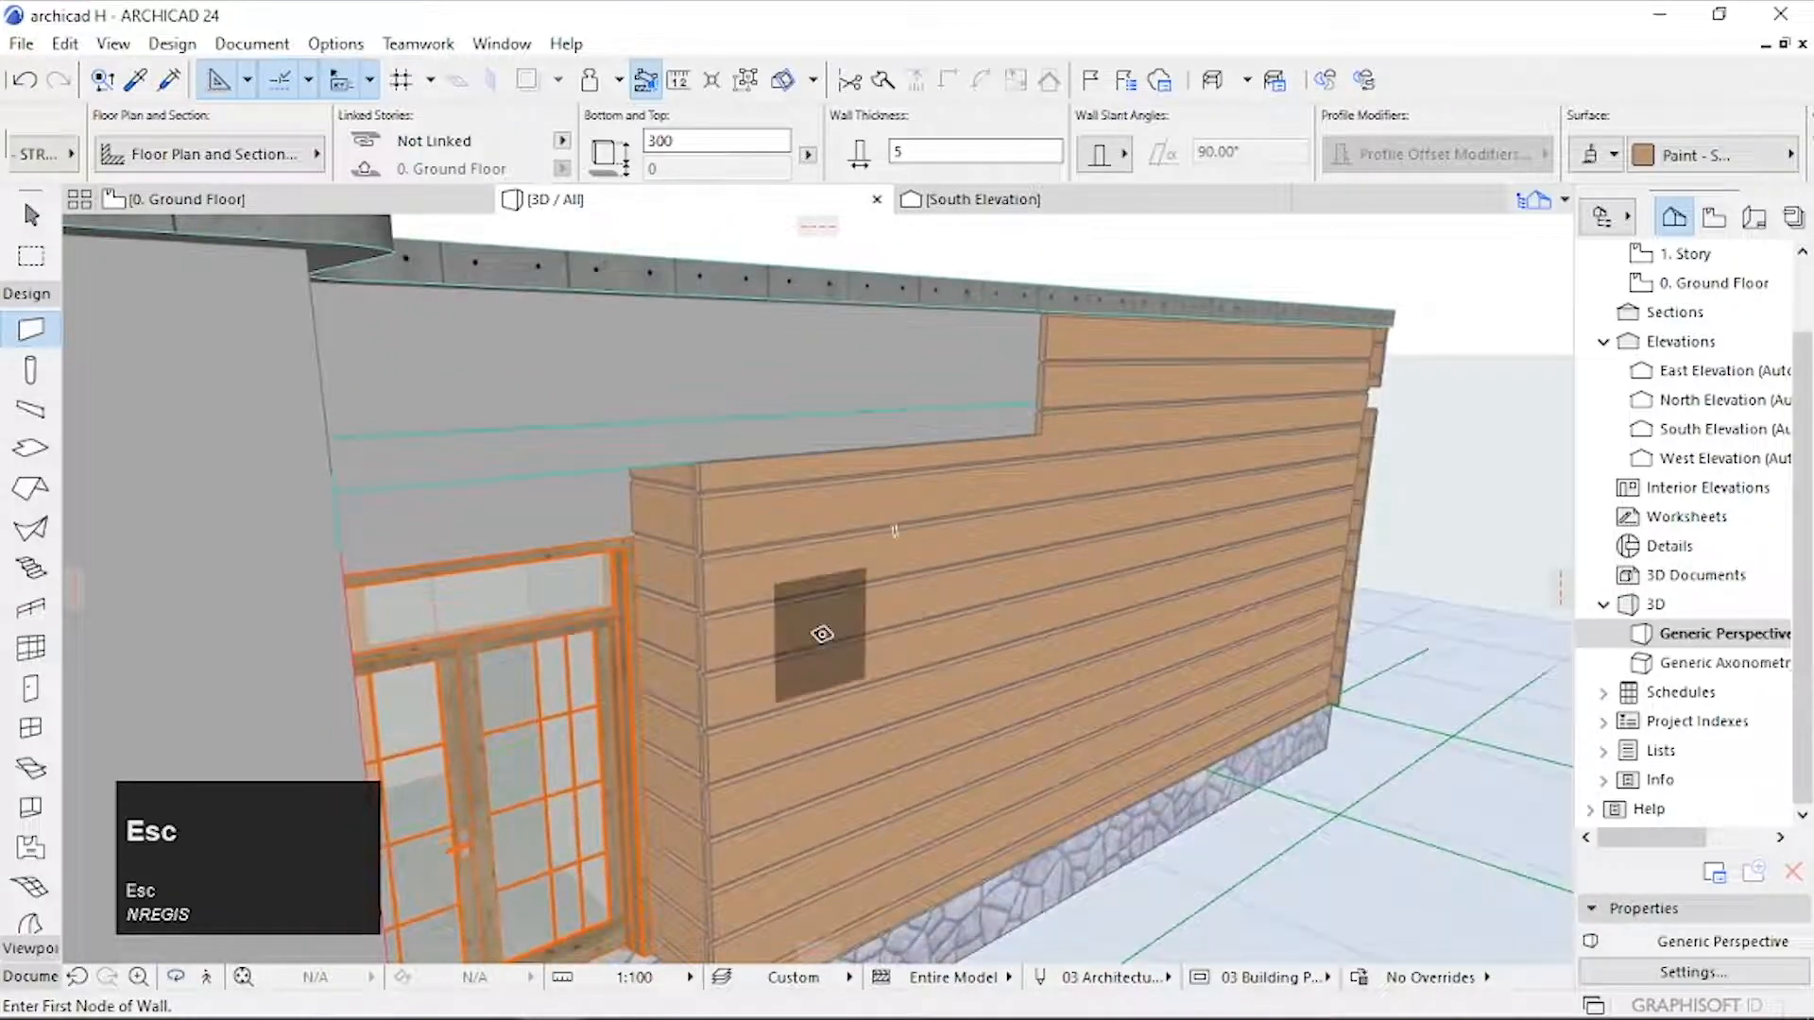
left_click(827, 633, "shift")
scroll(1043, 442, "up", 3)
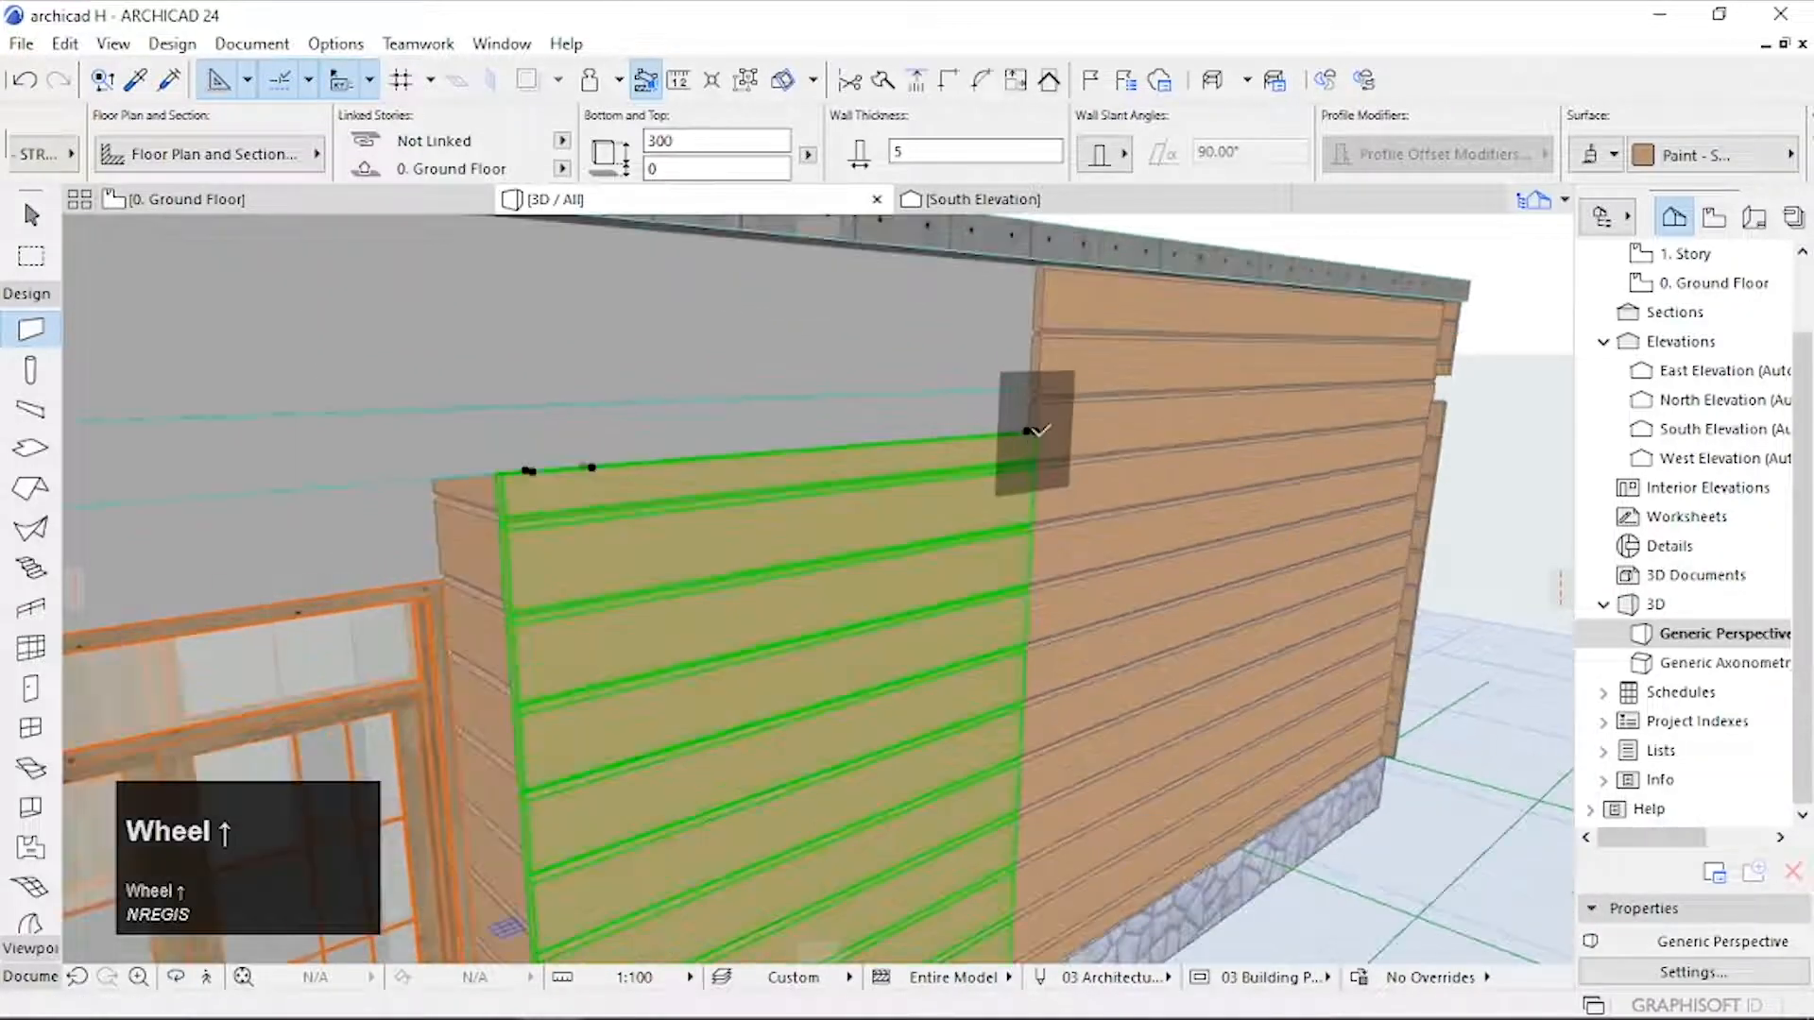
left_click(1038, 432)
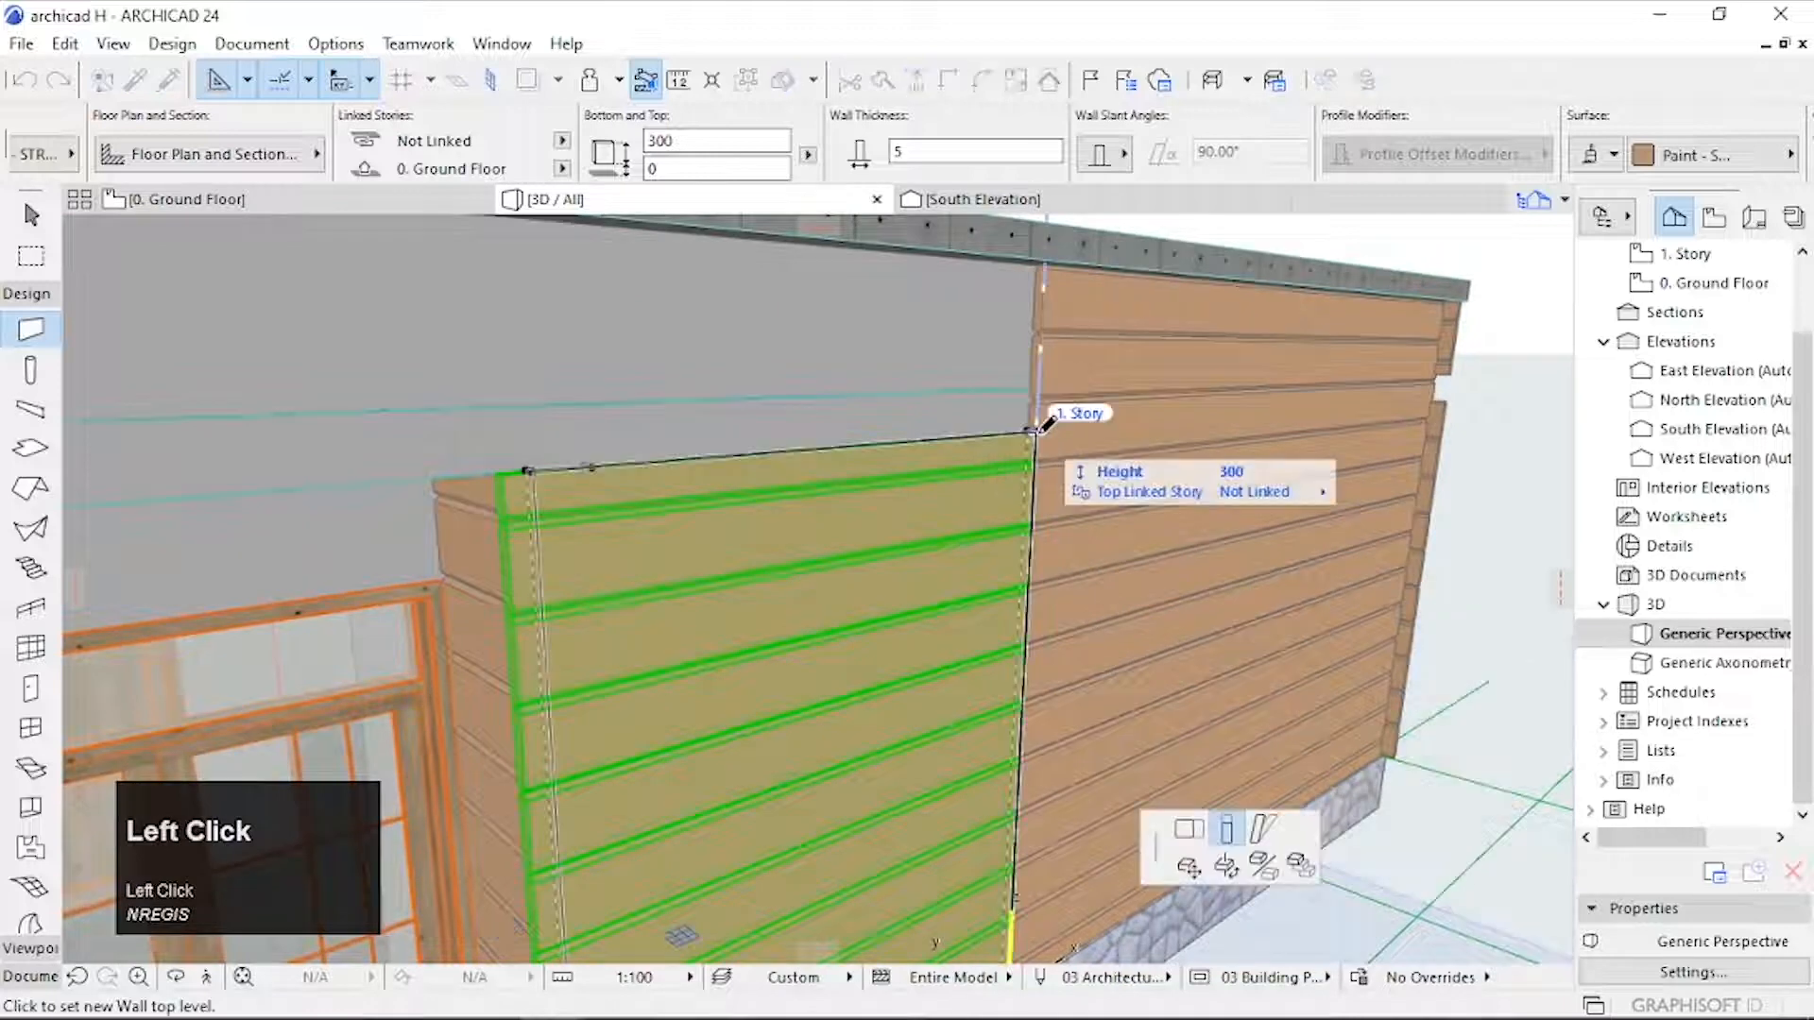
left_click(1047, 267)
scroll(1044, 594, "down", 2)
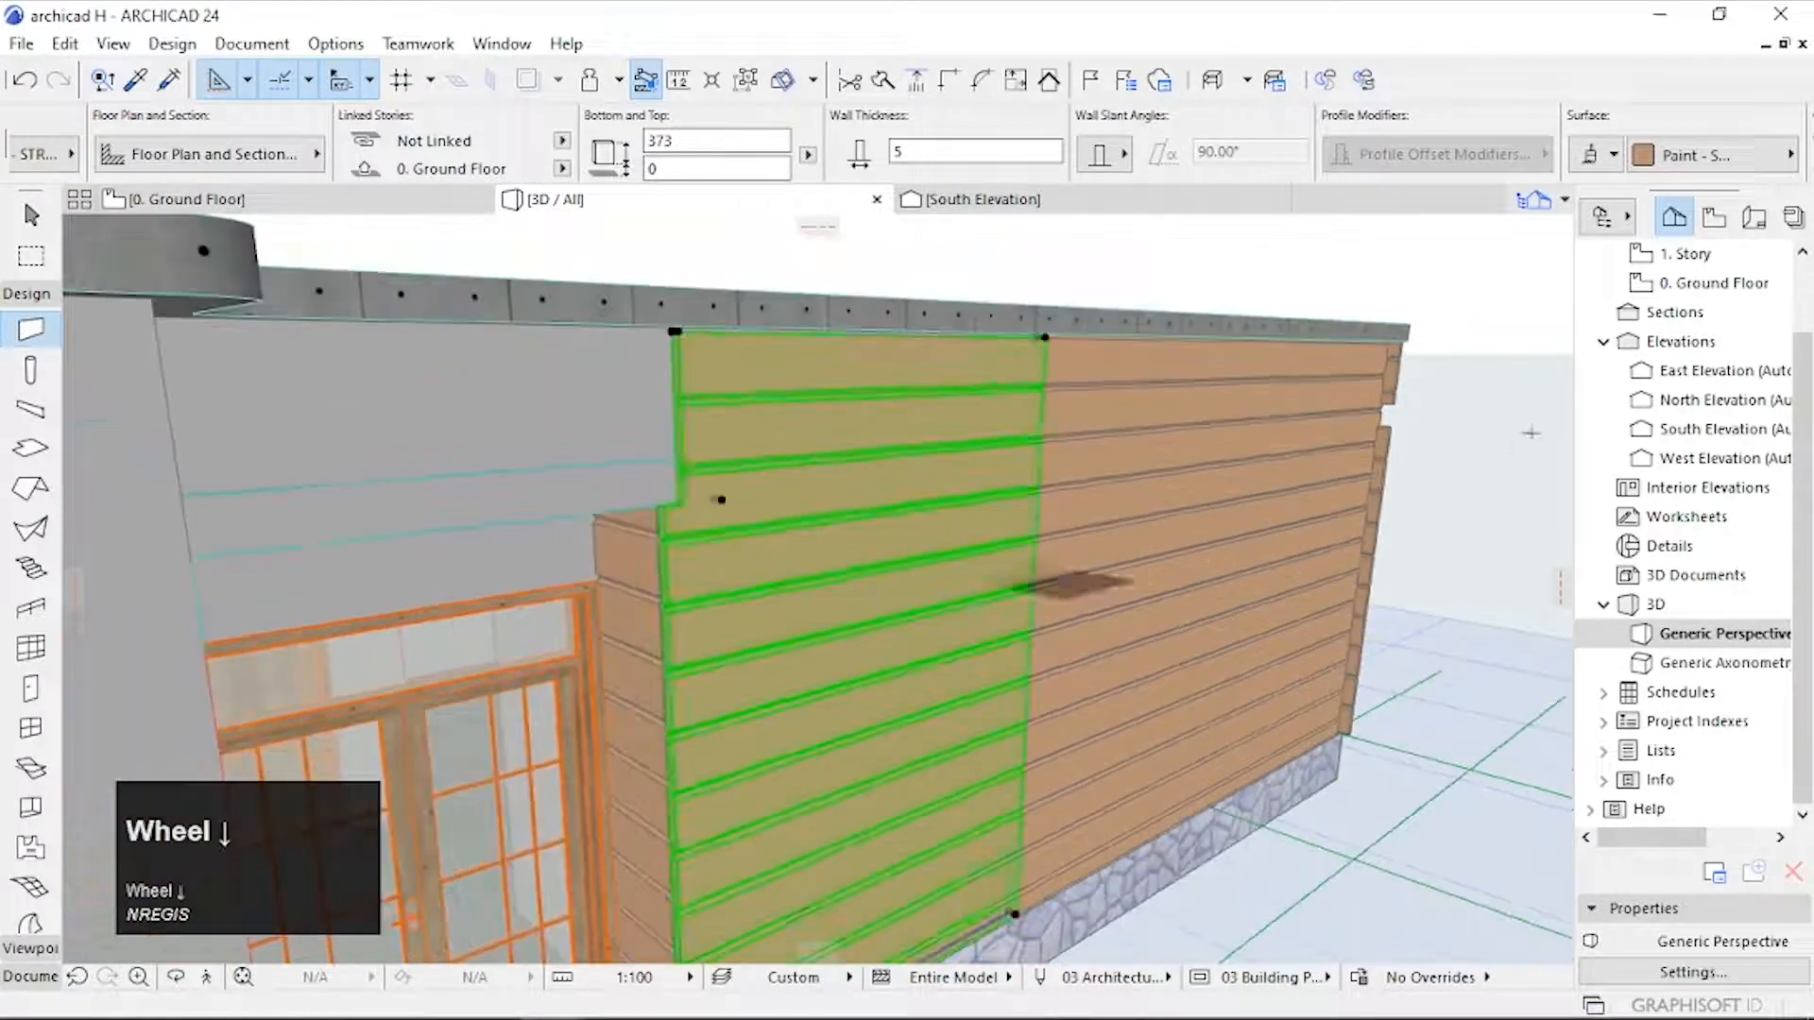
left_click(1480, 475)
Step: Examine the bare walls around and above the glazed entrance doors beside the front cladding
key("o")
left_click_drag(1440, 513, 915, 514)
scroll(915, 514, "down", 4)
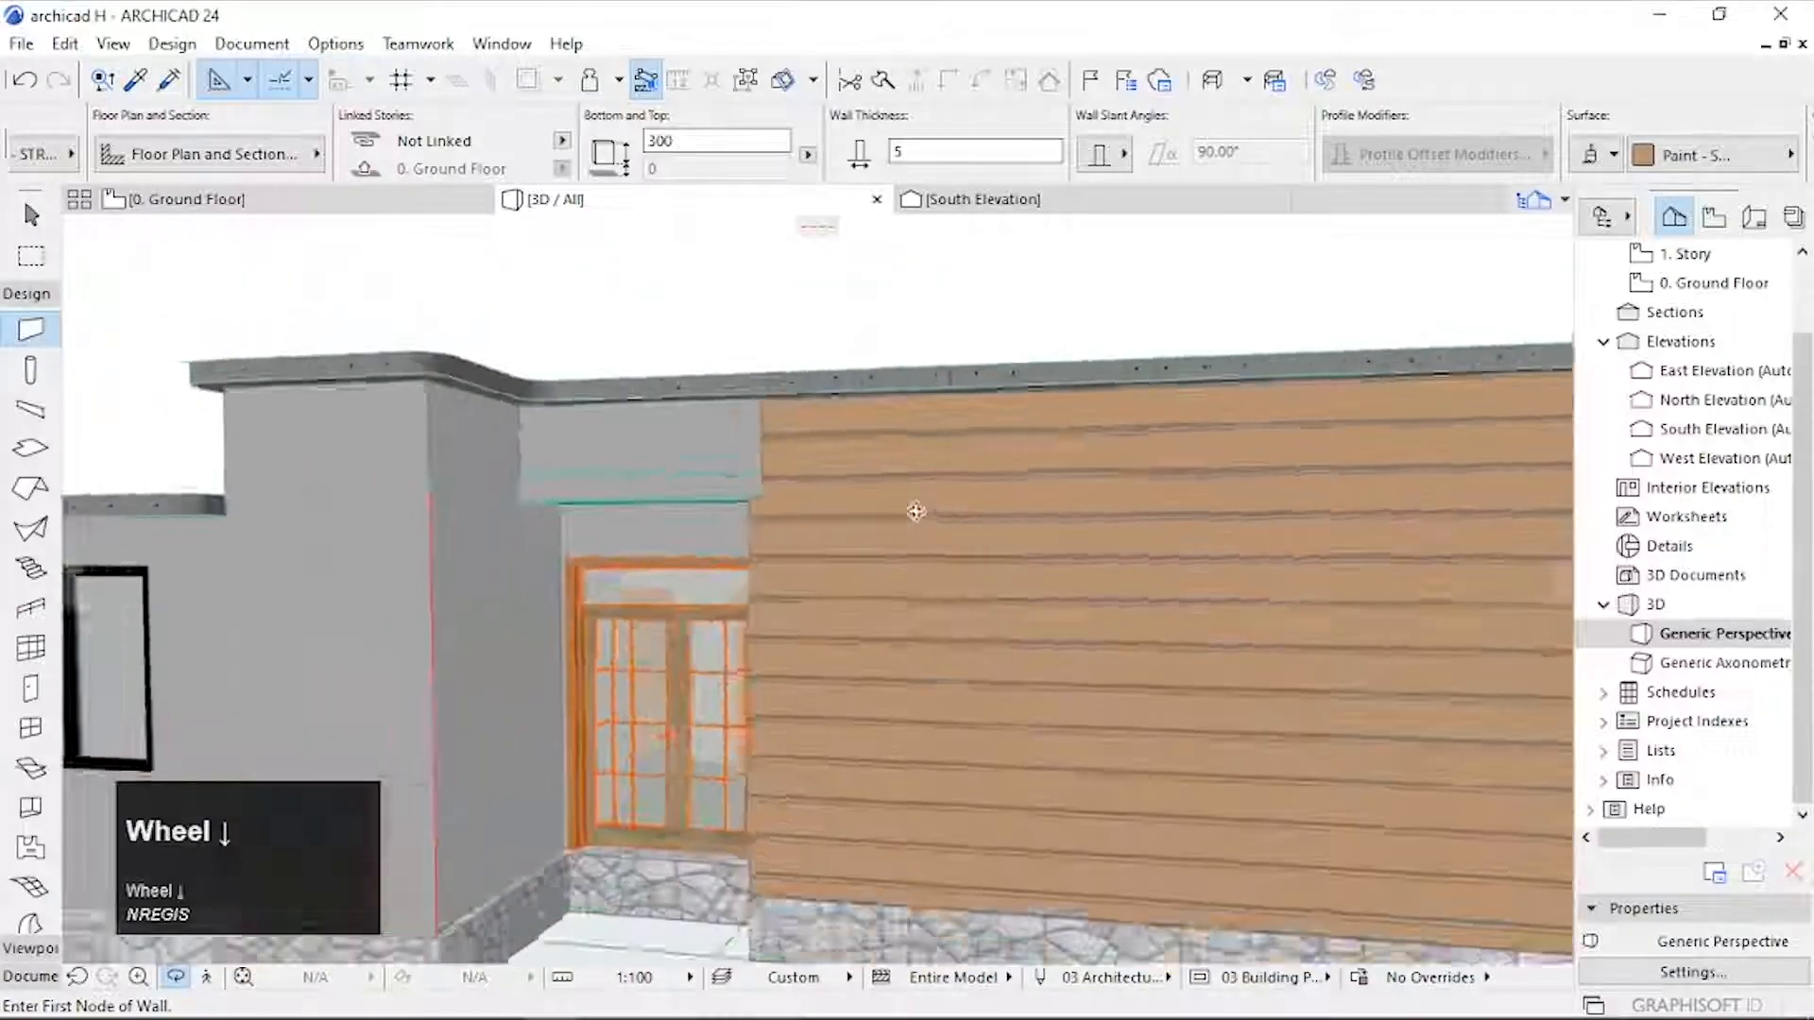